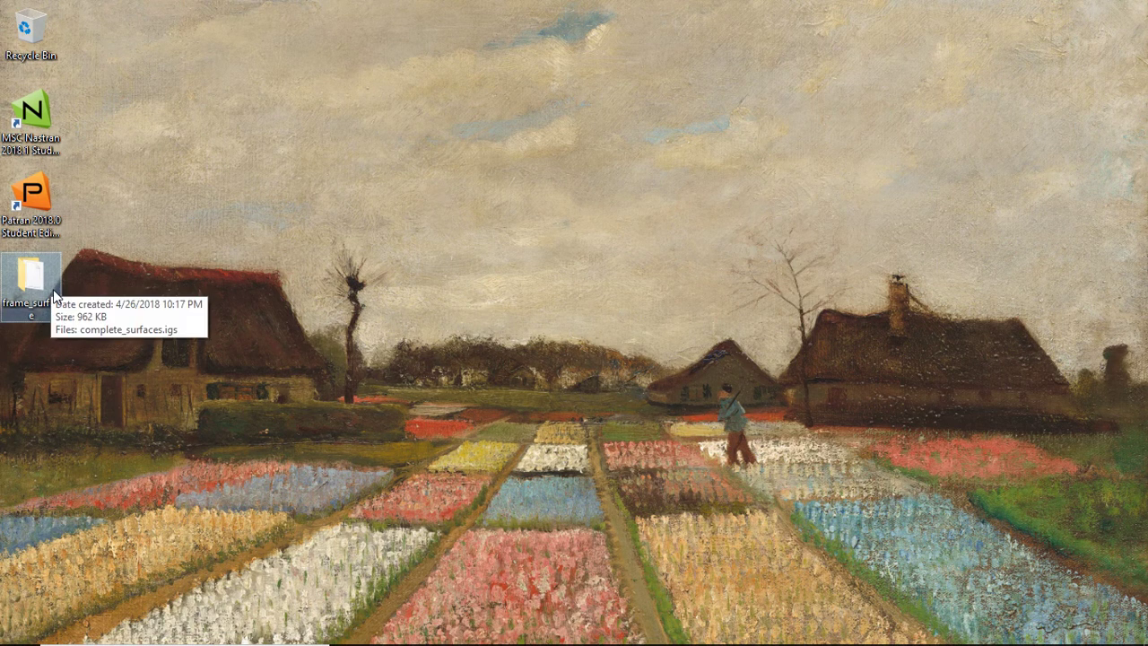
- Copy the Patran 2018.0 Student Edition shortcut into the frame_surface desktop folder and launch Patran from that copy
double_click(53, 291)
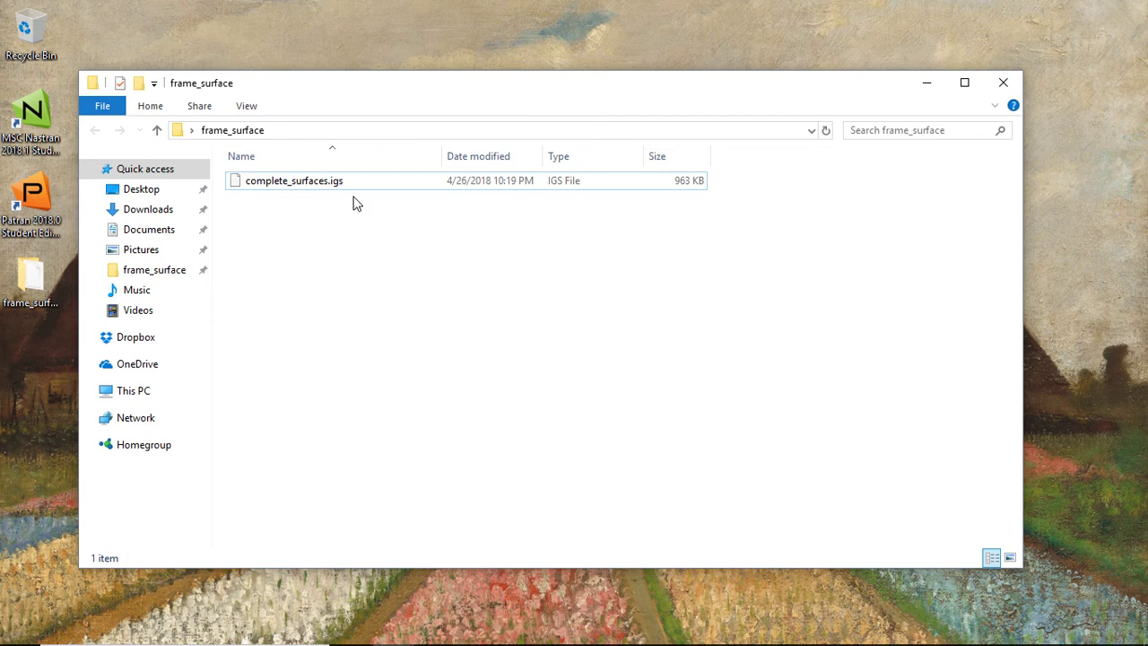
drag(495, 90, 578, 92)
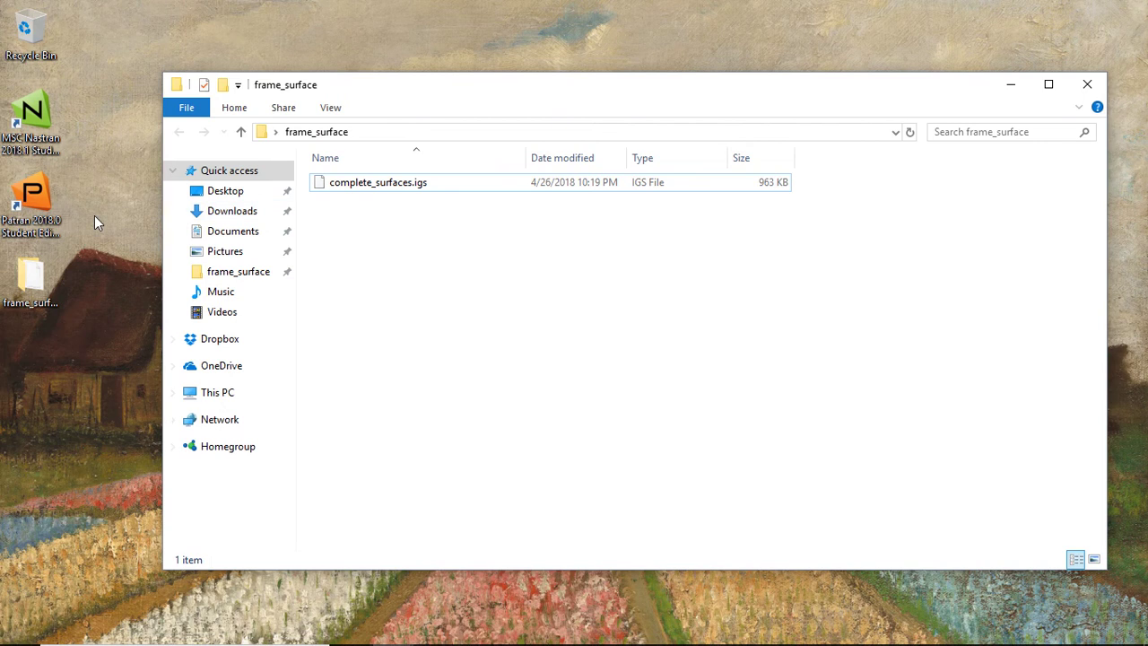
click(45, 208)
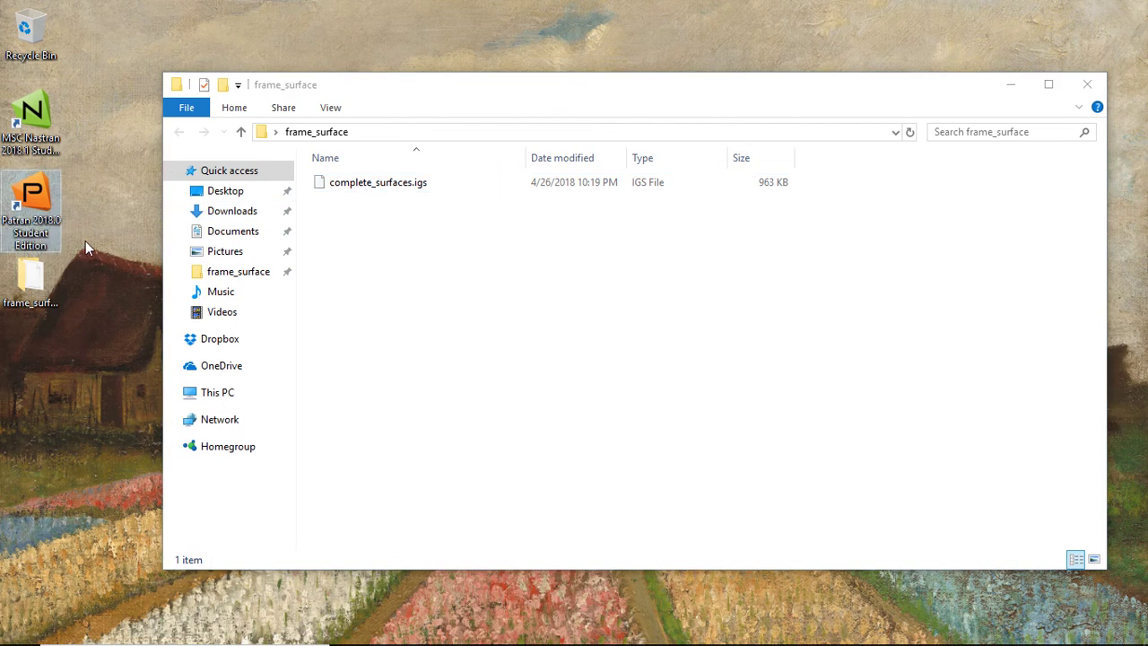
click(480, 319)
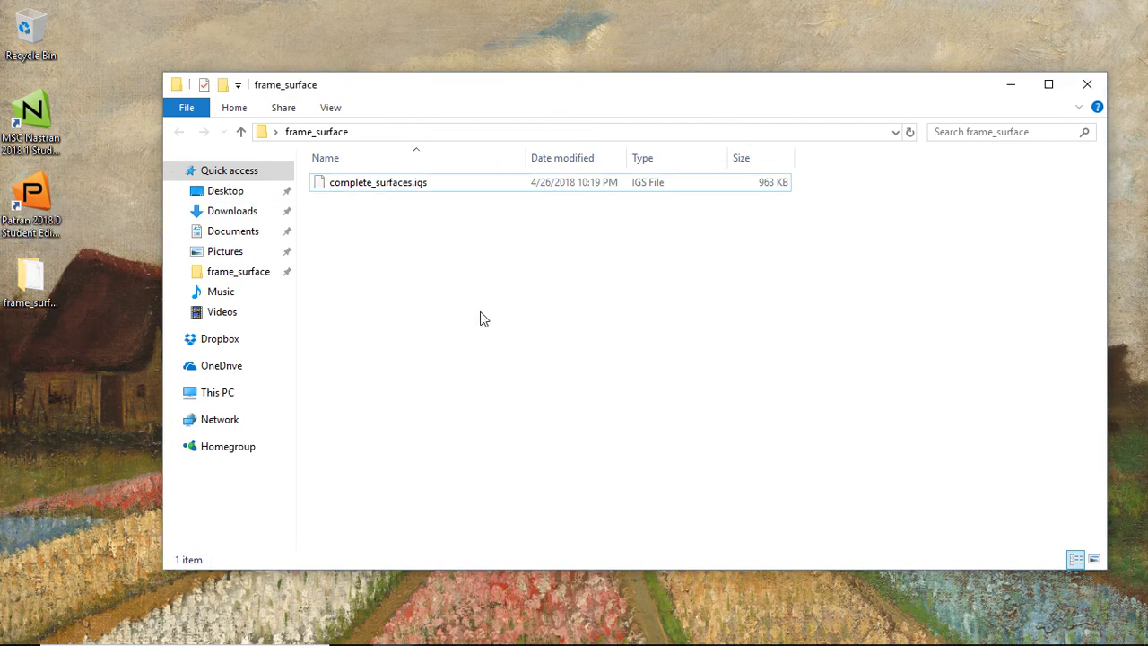
key(ctrl+v)
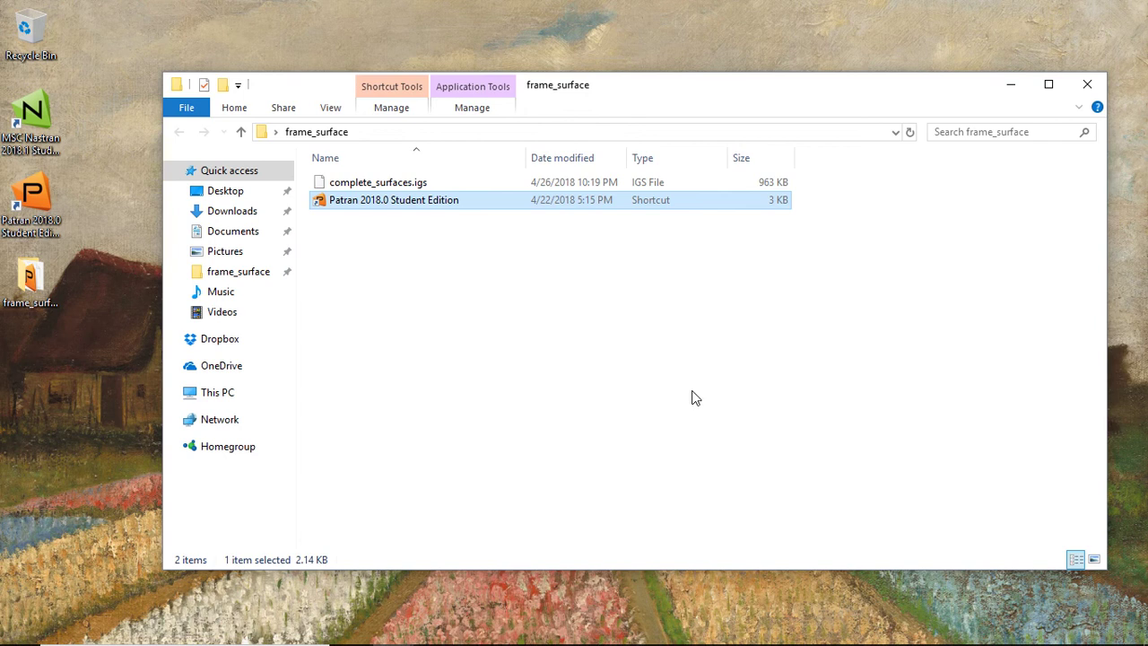
double_click(409, 206)
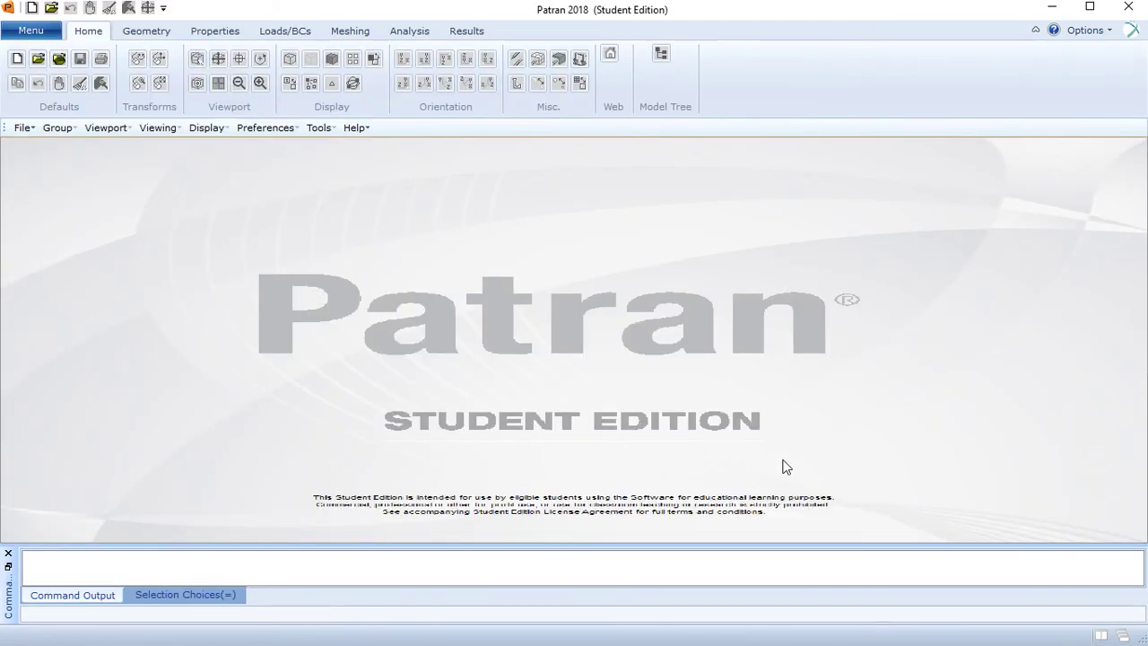
mouse_move(482, 18)
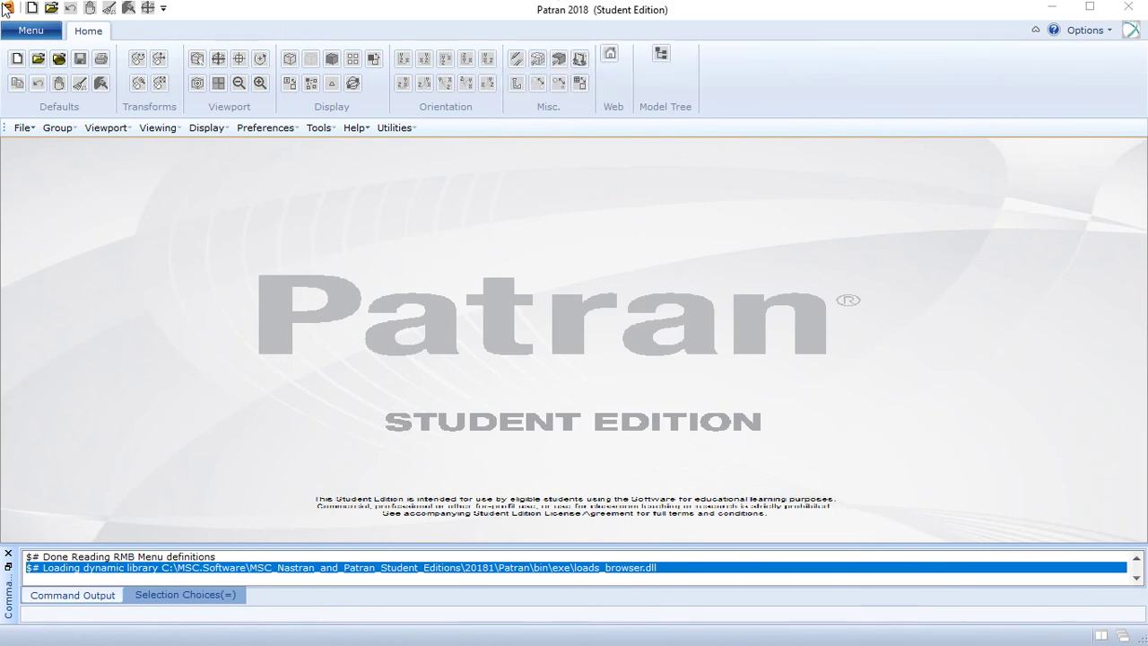
- Create a new database named frame_surface.db in the frame_surface folder on the Desktop
click(28, 33)
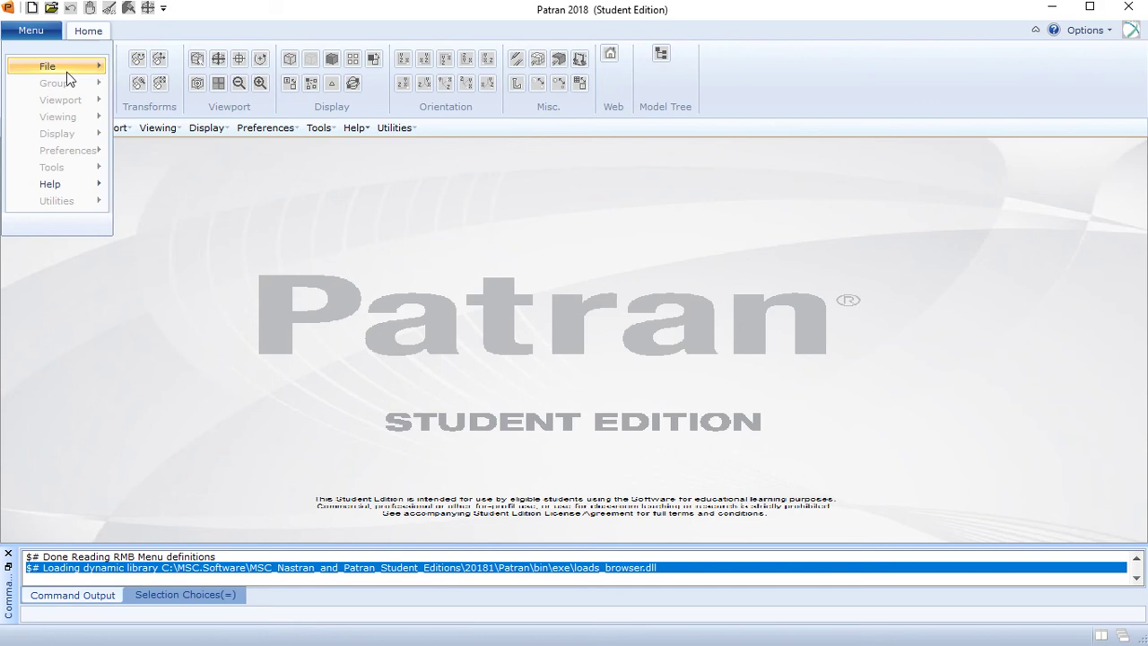
mouse_move(68, 77)
click(199, 71)
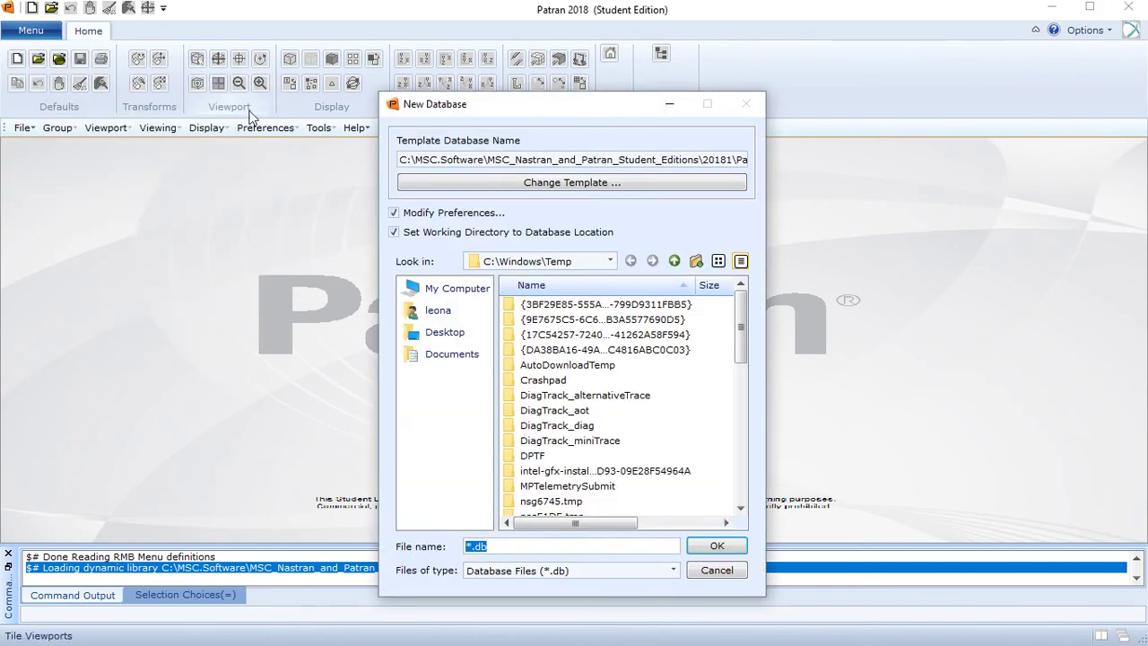
click(457, 335)
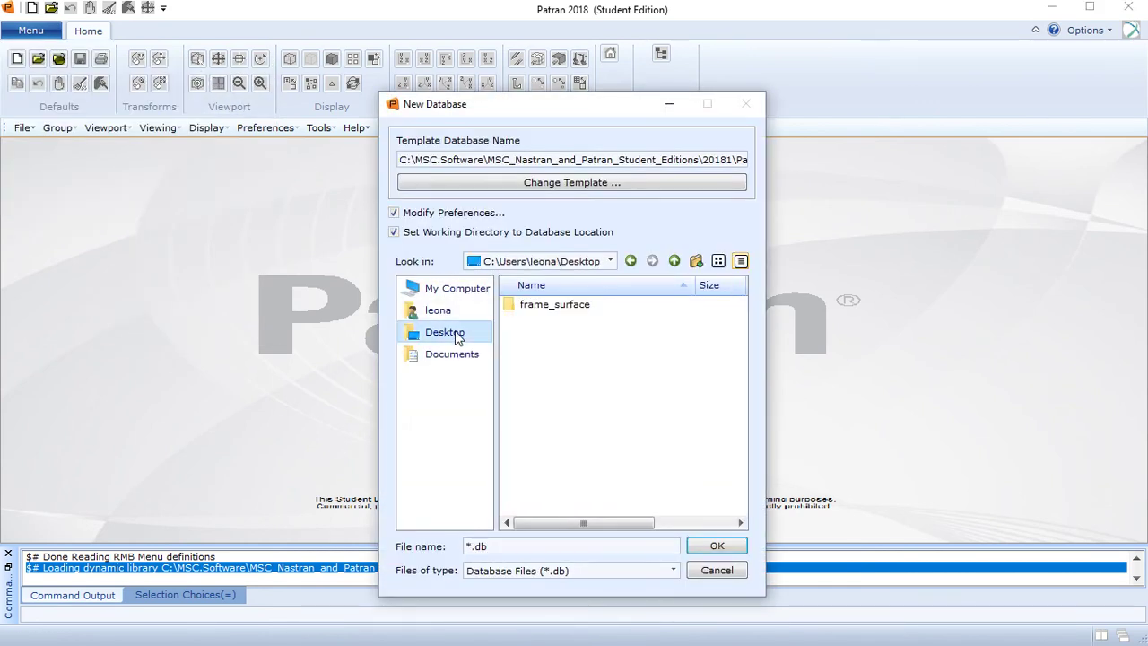
click(524, 309)
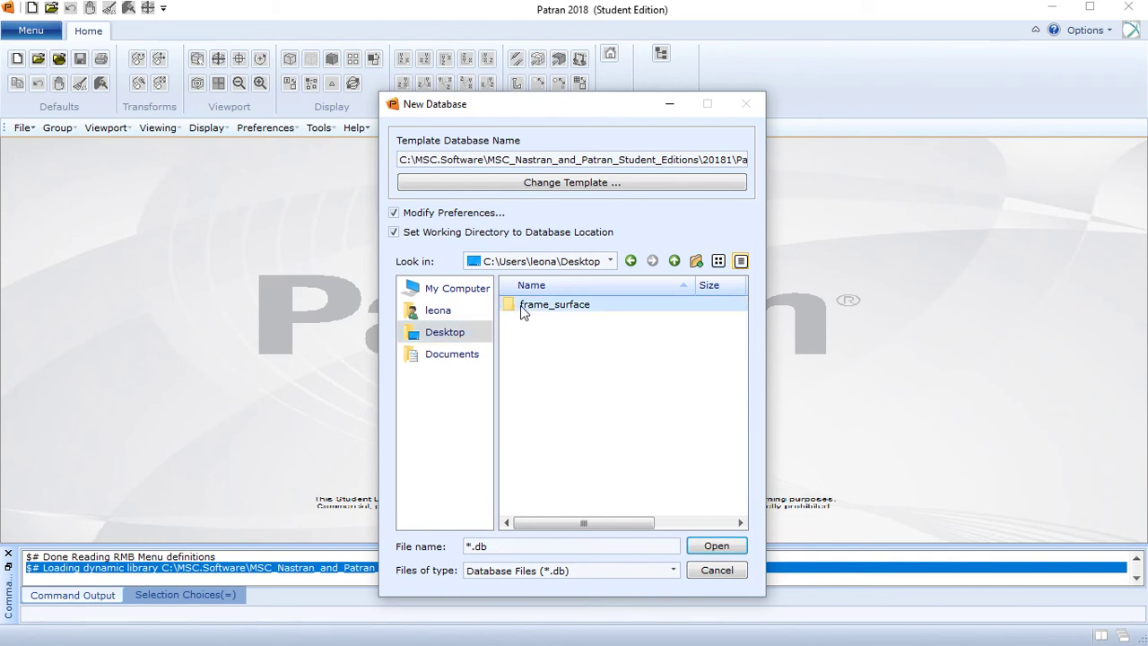
double_click(524, 308)
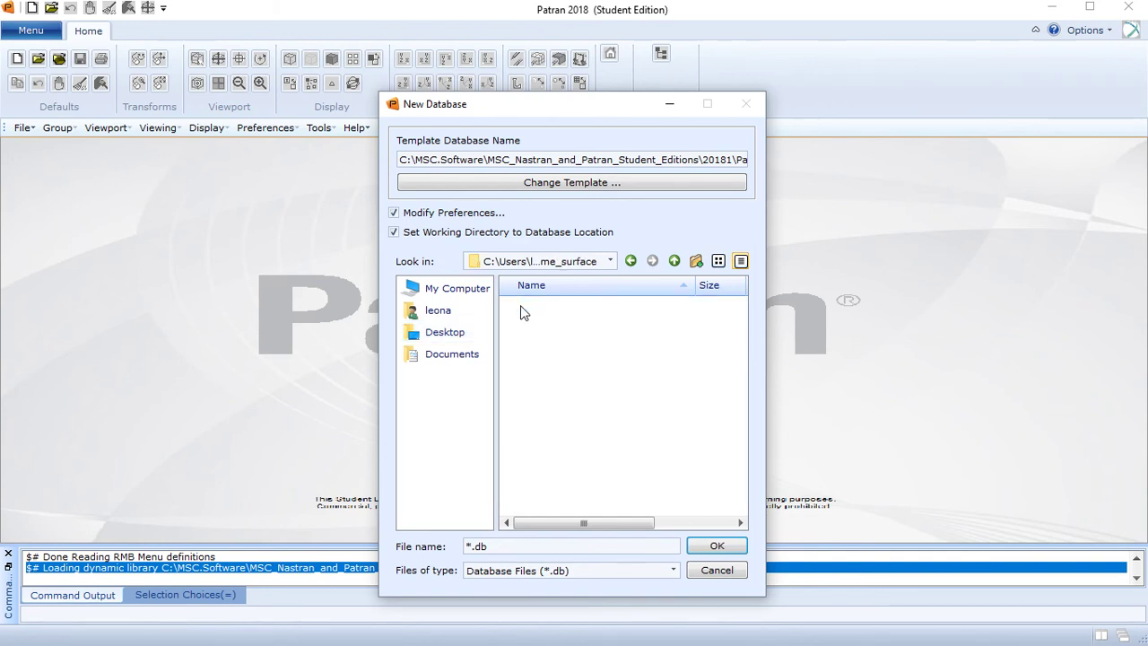
click(476, 551)
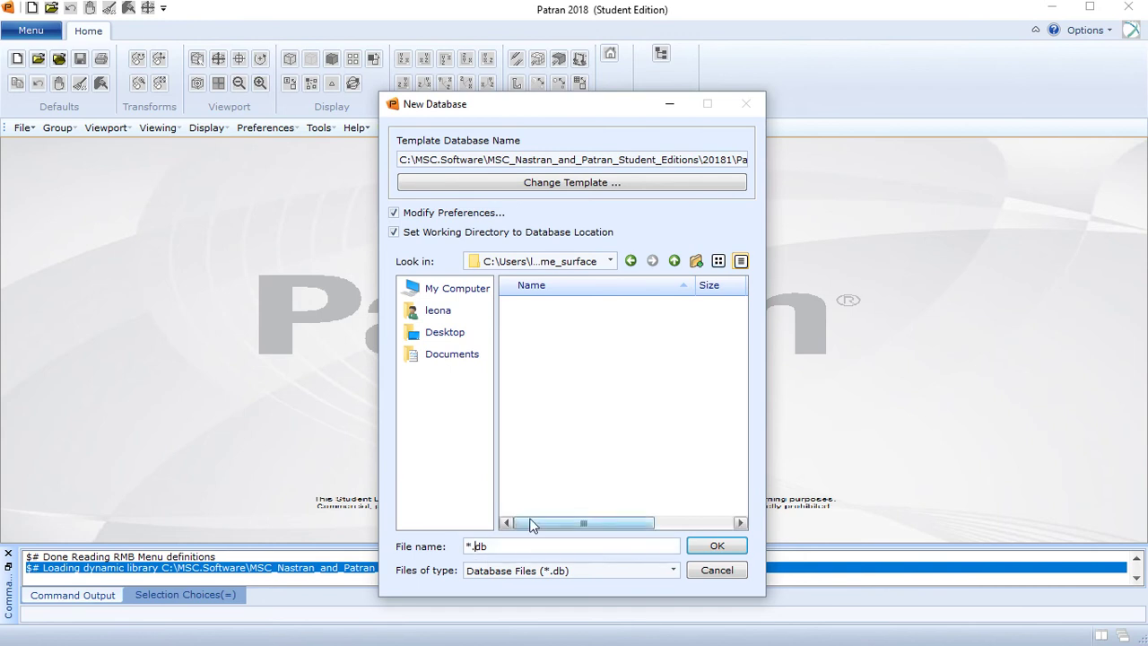
key(BackSpace)
text(frame_surface)
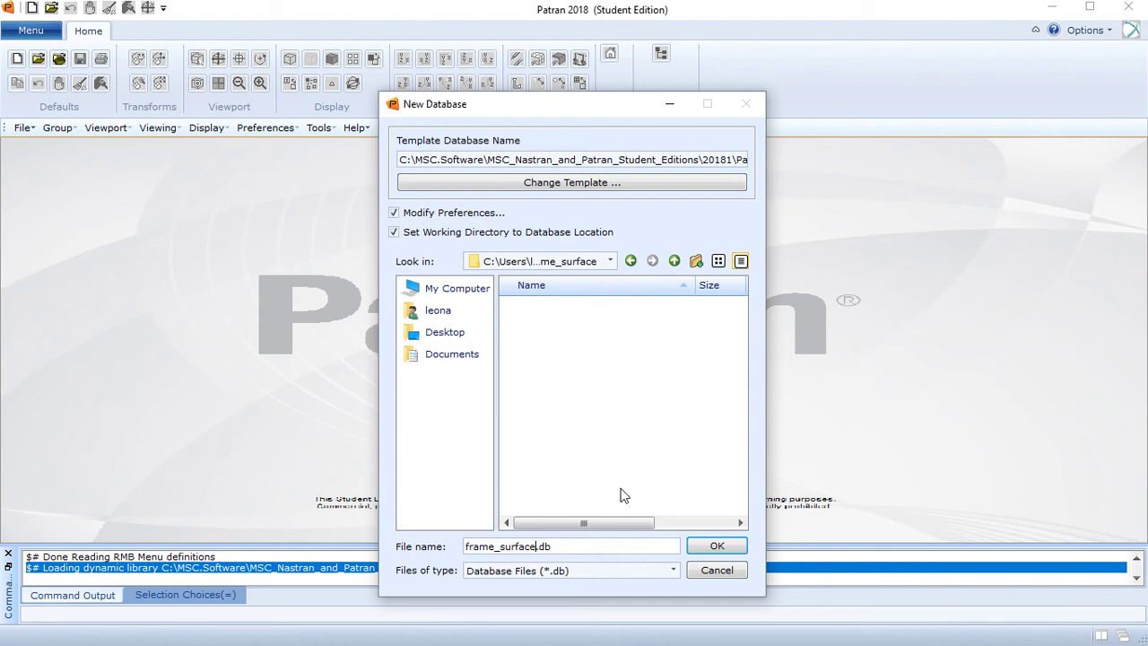
key(Return)
key(Left)
key(Left)
key(Left)
key(End)
click(718, 547)
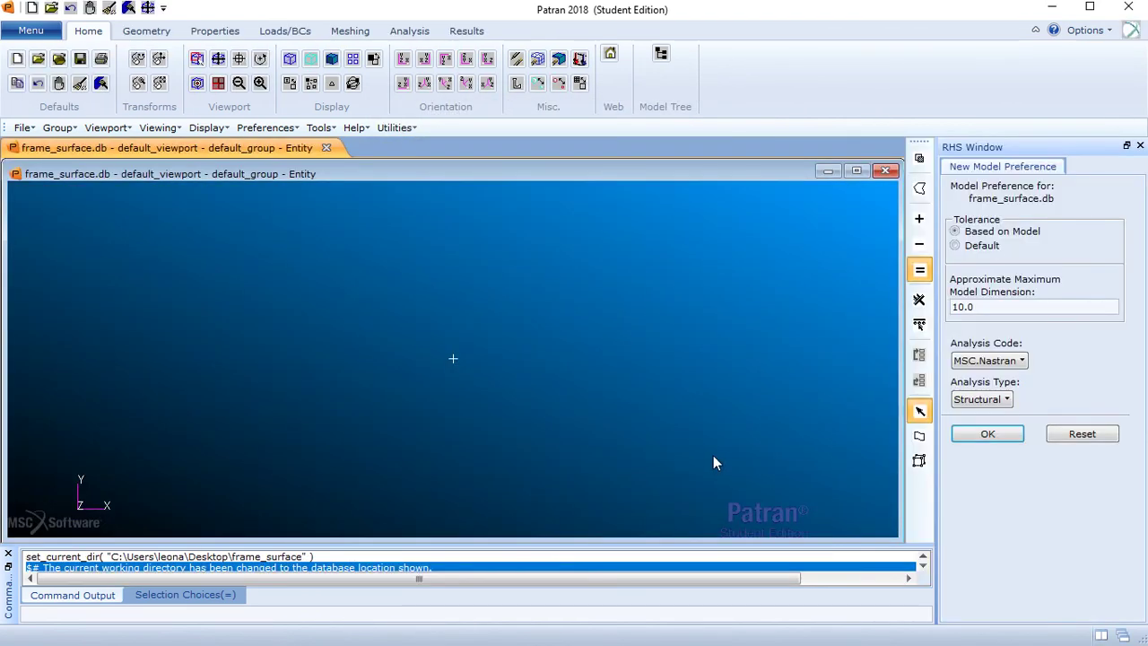
- Set the new model's tolerance to Default and accept the MSC.Nastran structural preferences
click(956, 246)
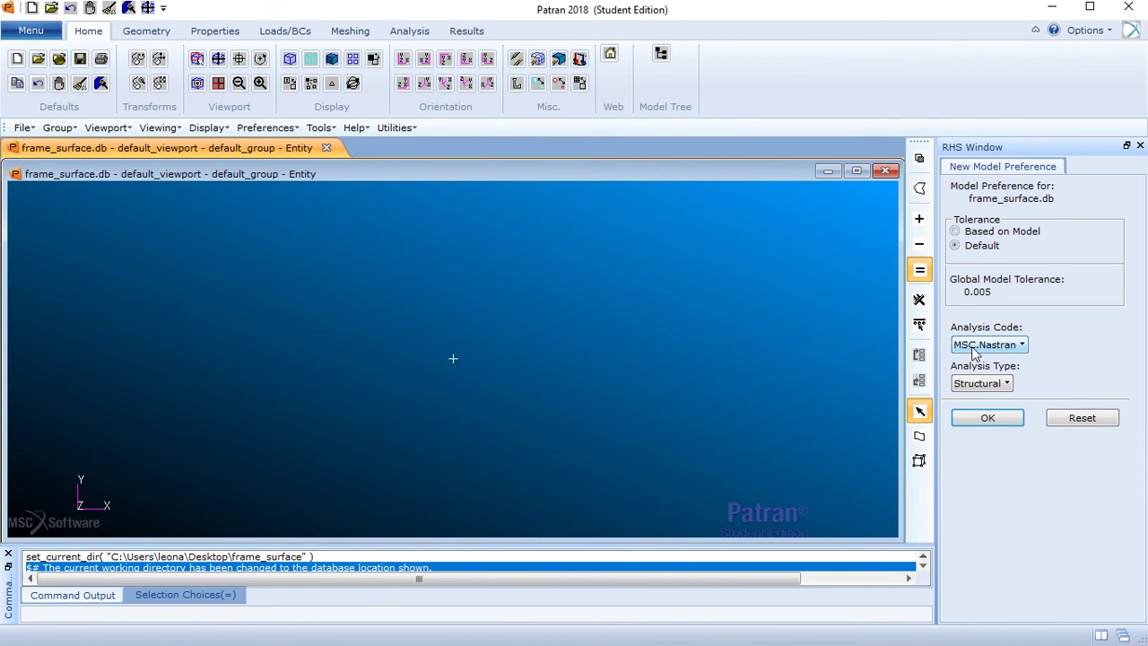
click(988, 420)
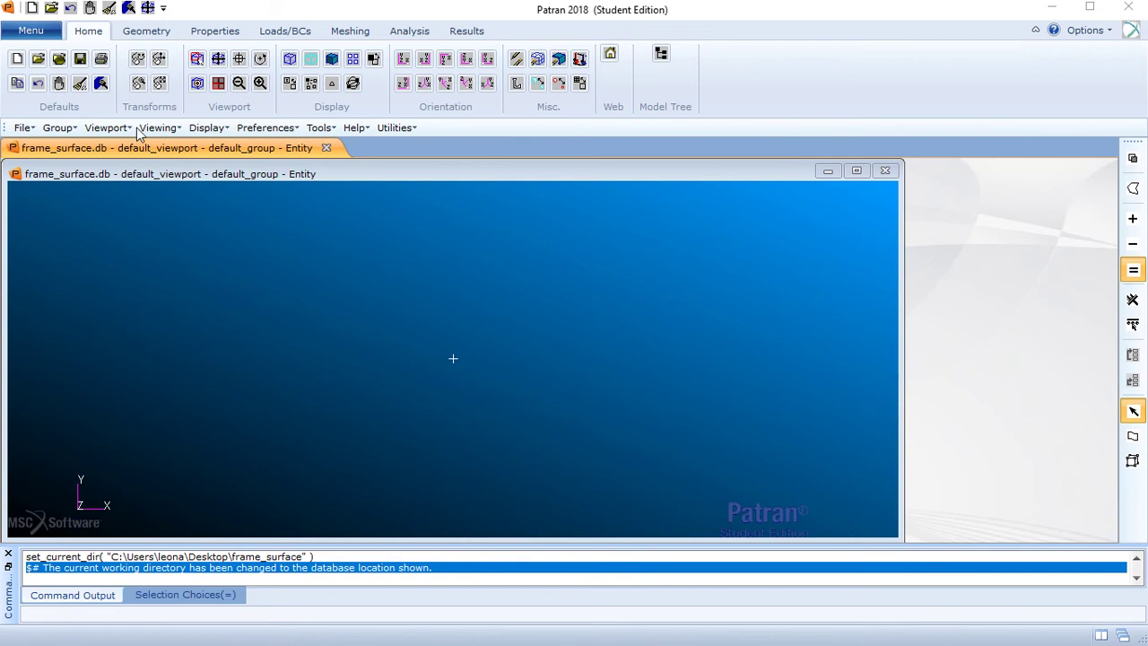
- Create a rectangular surface by the XYZ method with vector <24 10 0> and origin [0 0 0]
click(146, 32)
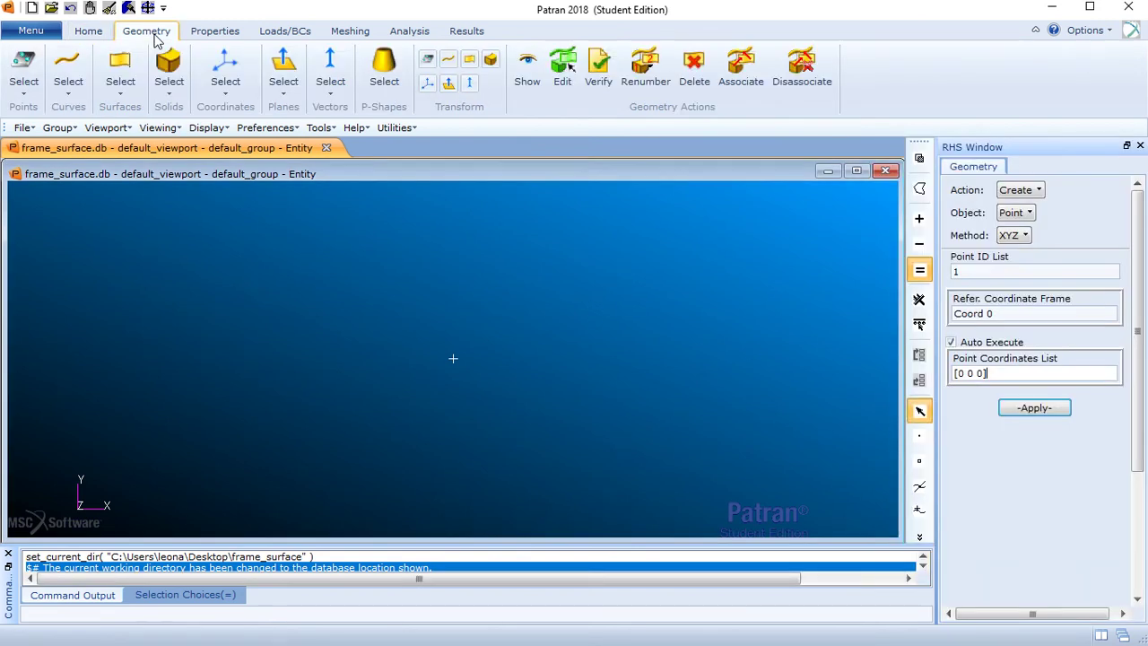
click(1034, 213)
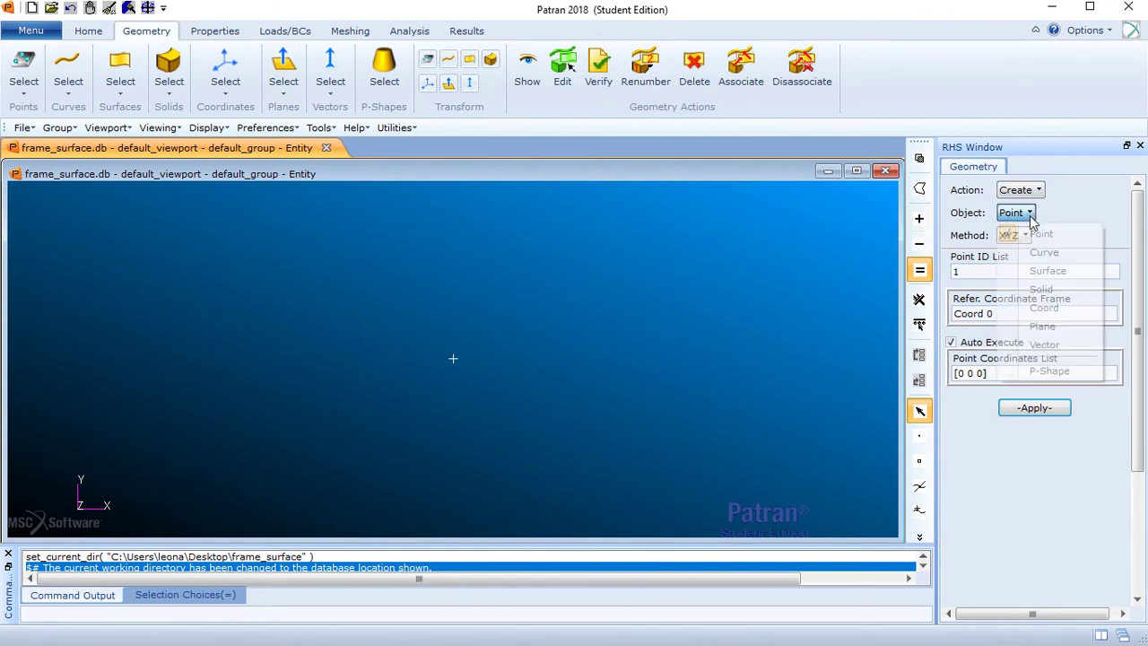
click(1049, 269)
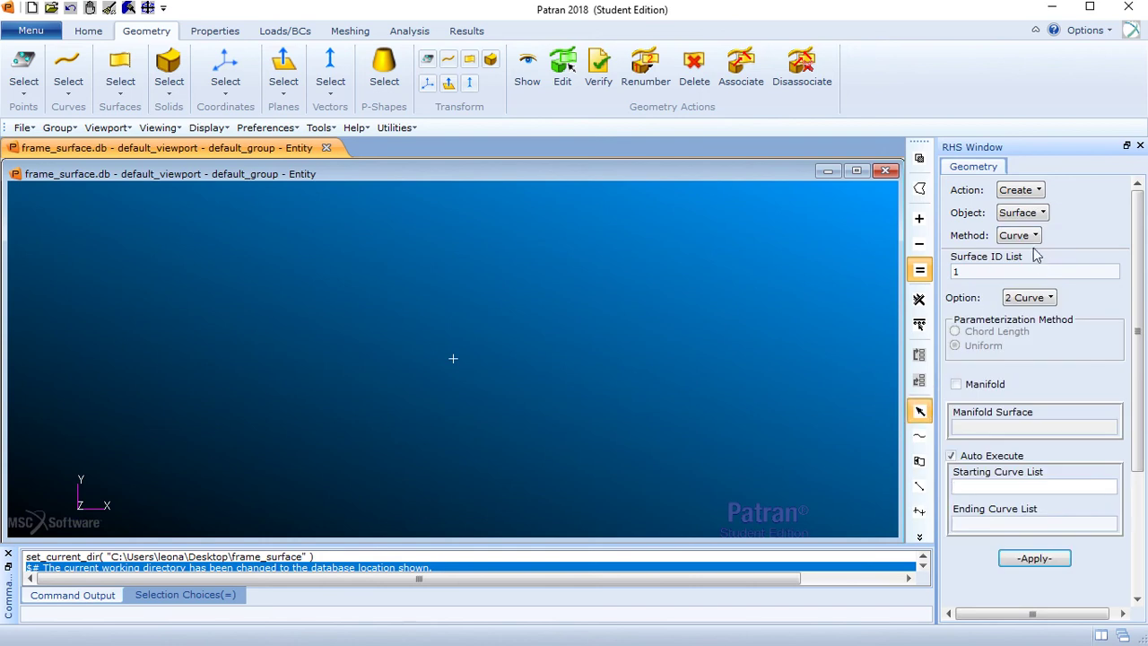
click(1023, 237)
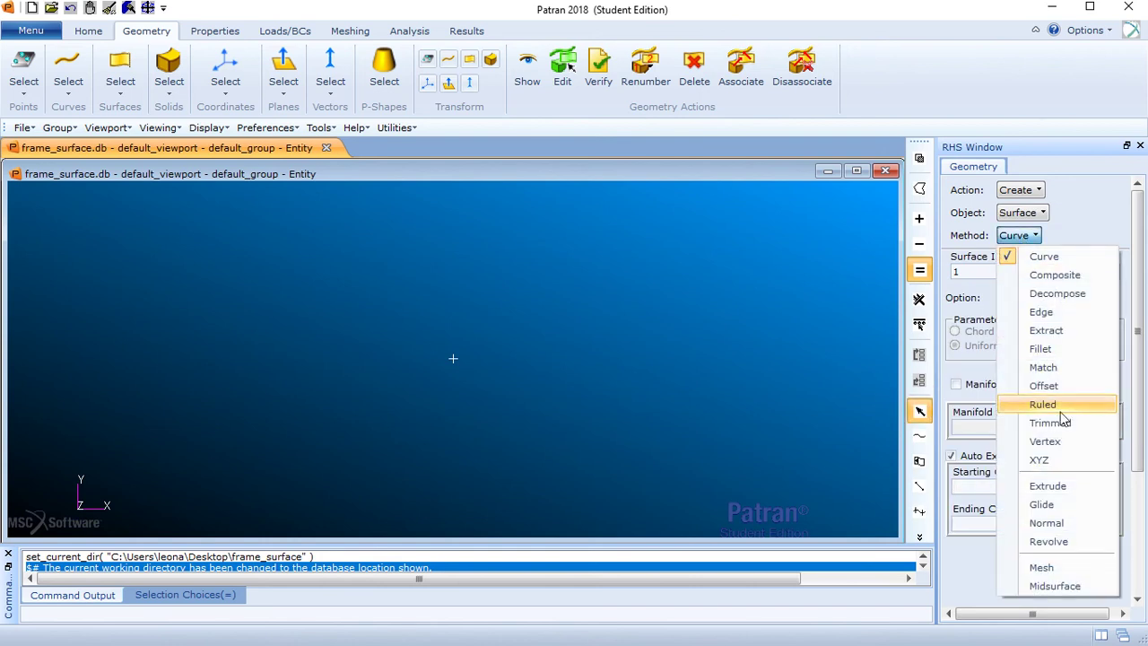
click(1058, 459)
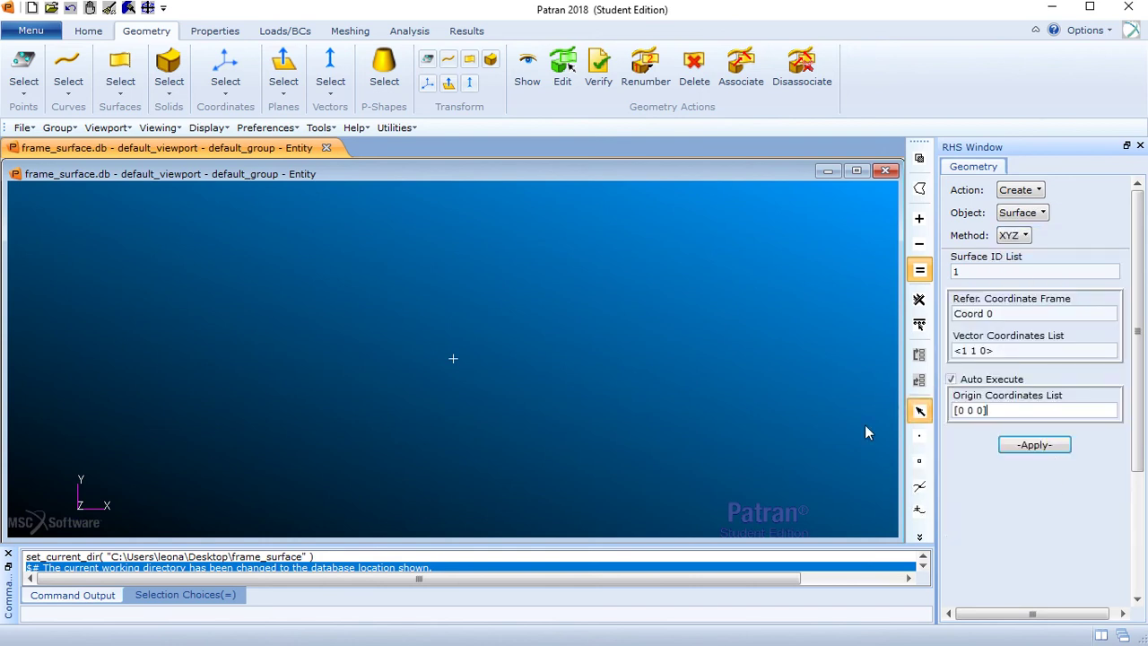
click(980, 352)
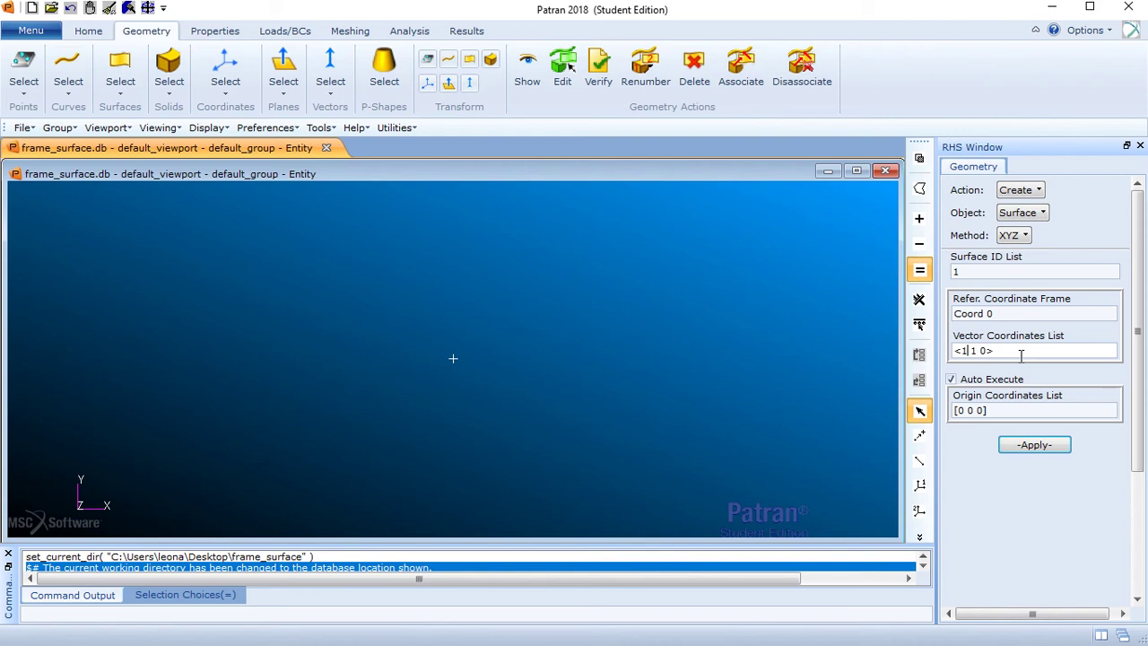
key(BackSpace)
text(24)
key(Right)
key(Right)
key(BackSpace)
text(10)
key(Right)
key(Right)
key(Left)
key(Left)
key(Right)
key(Right)
key(Right)
key(Right)
key(Left)
key(Left)
key(Left)
key(shift+Left)
click(1001, 351)
key(Left)
key(Left)
key(Right)
key(shift+Right)
key(shift+Right)
key(Right)
key(Right)
key(shift+Right)
click(1032, 449)
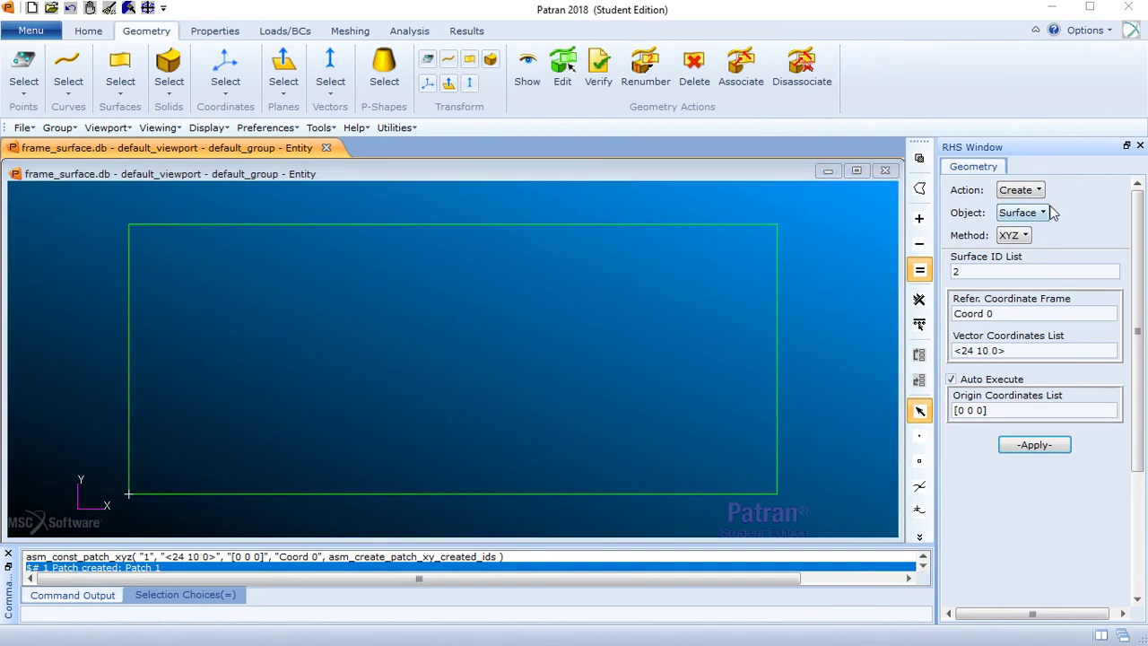
- Create a surface by extruding the rectangle's upper edge along translation vector <0 0 2>, with Auto Execute turned off
click(1023, 235)
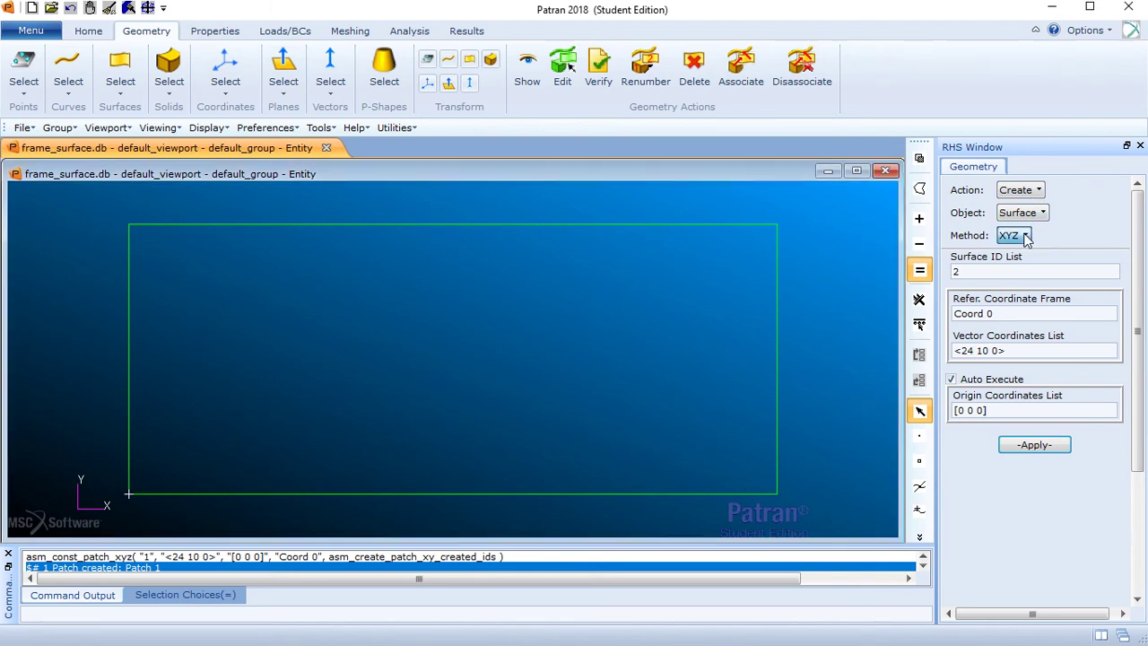
click(1051, 486)
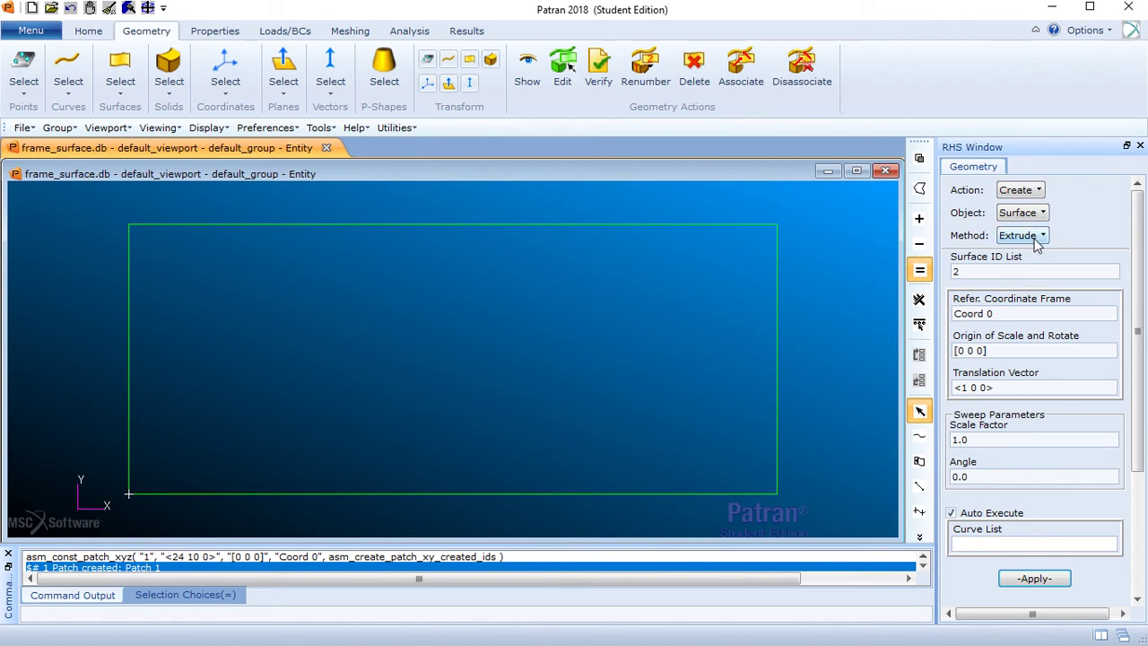
click(982, 390)
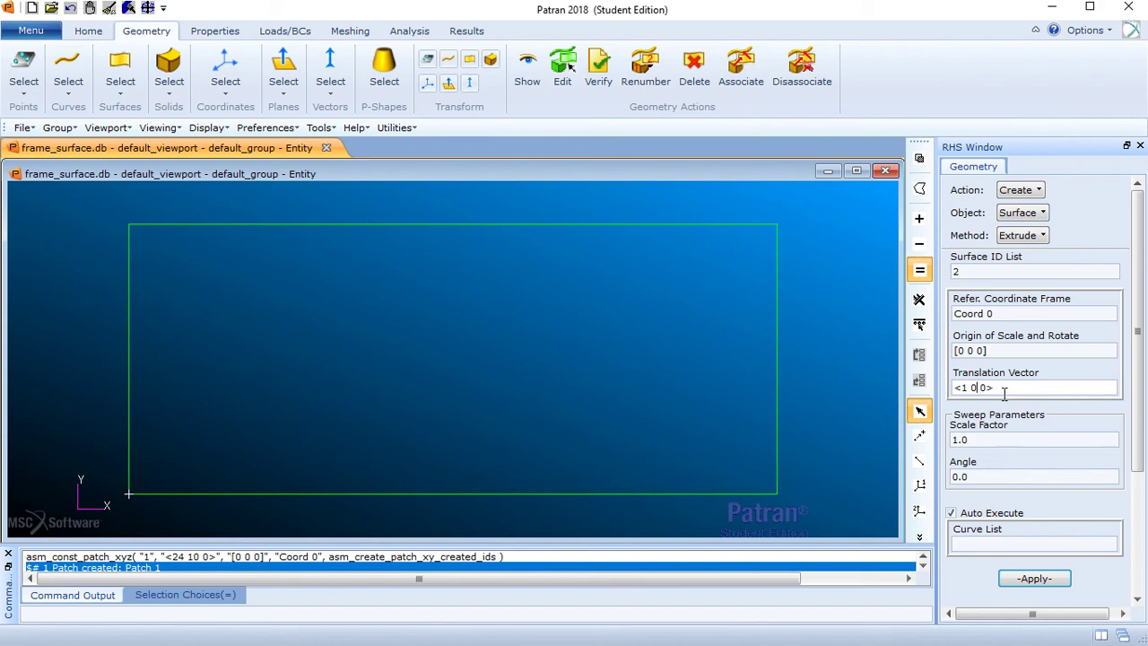
key(BackSpace)
key(BackSpace)
key(BackSpace)
text(0 0)
key(Delete)
text(2)
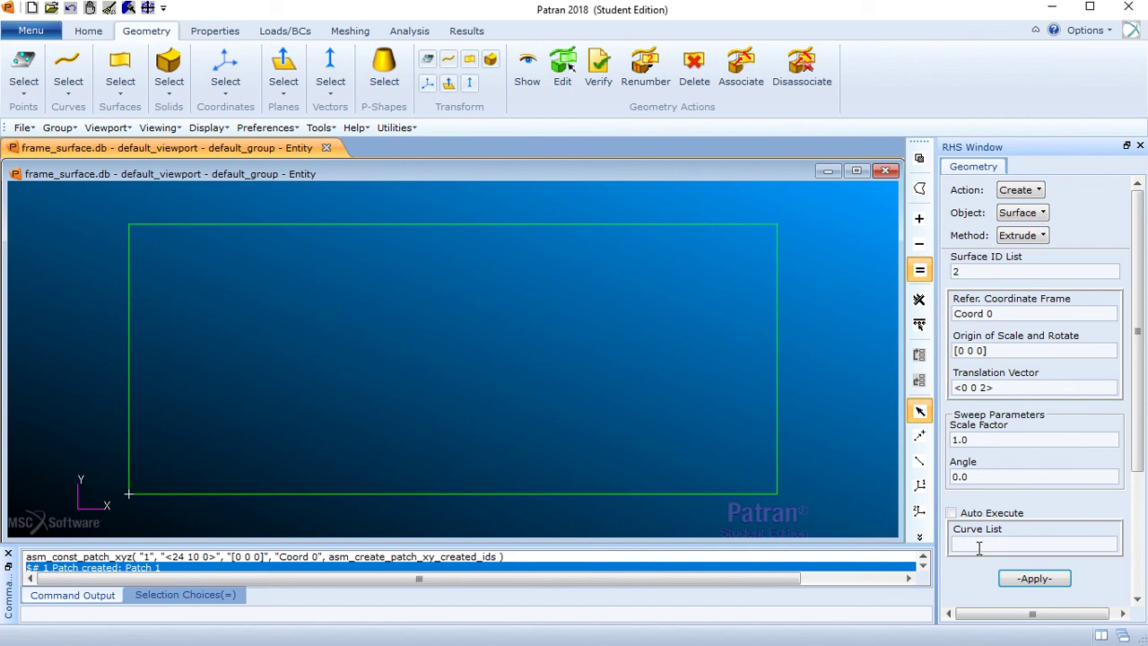
click(975, 543)
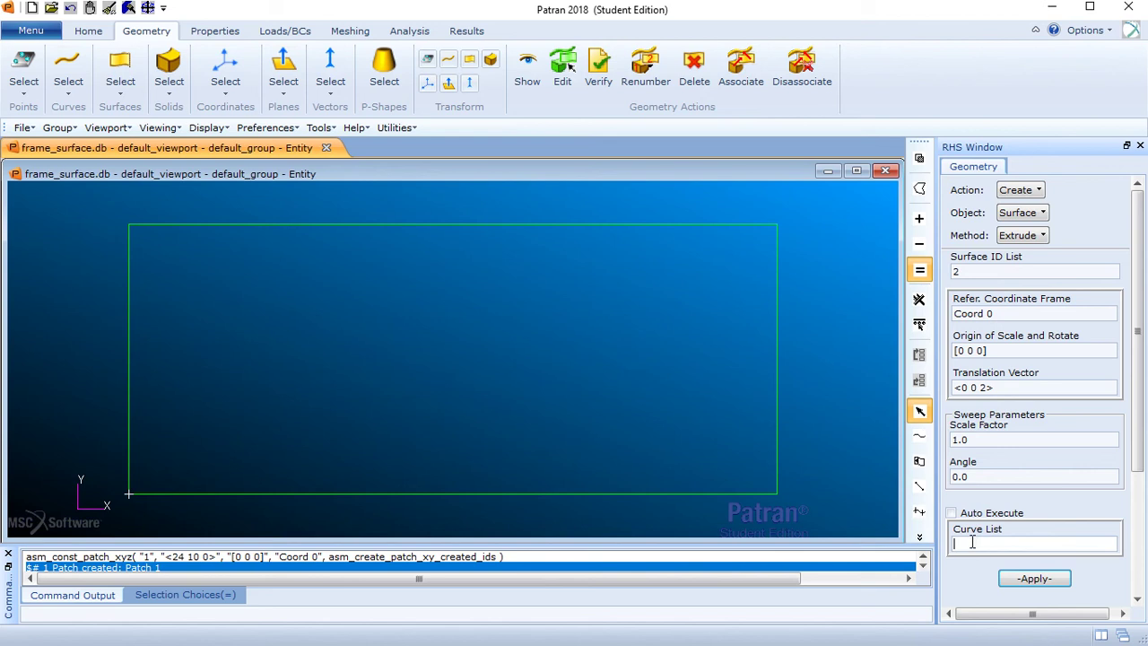
click(501, 226)
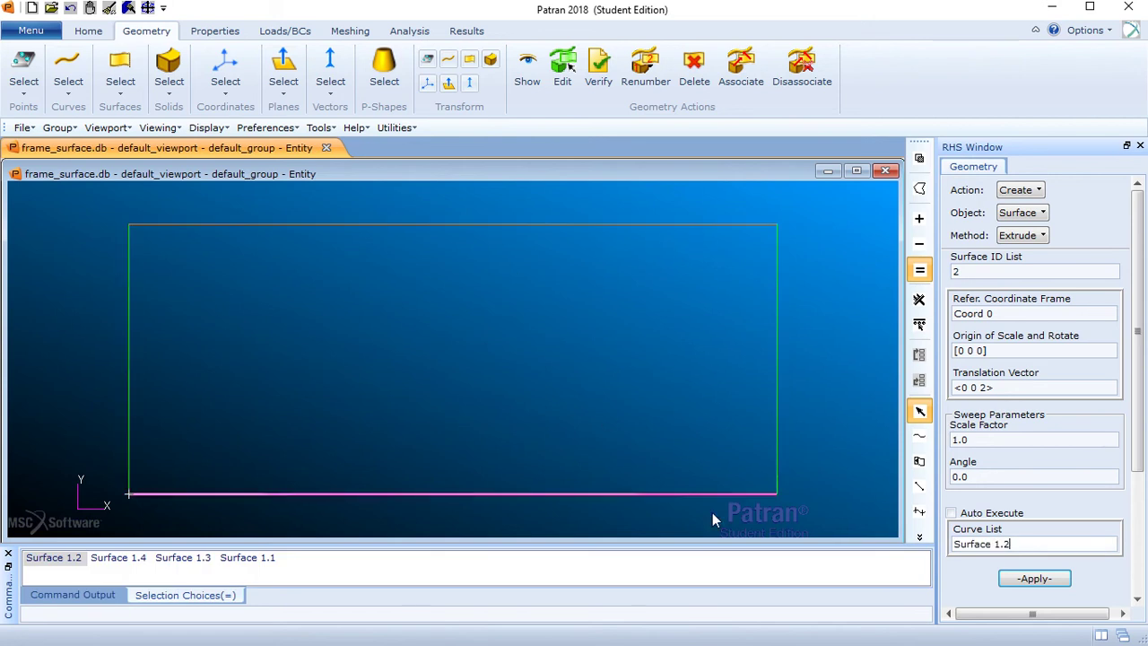
click(1026, 580)
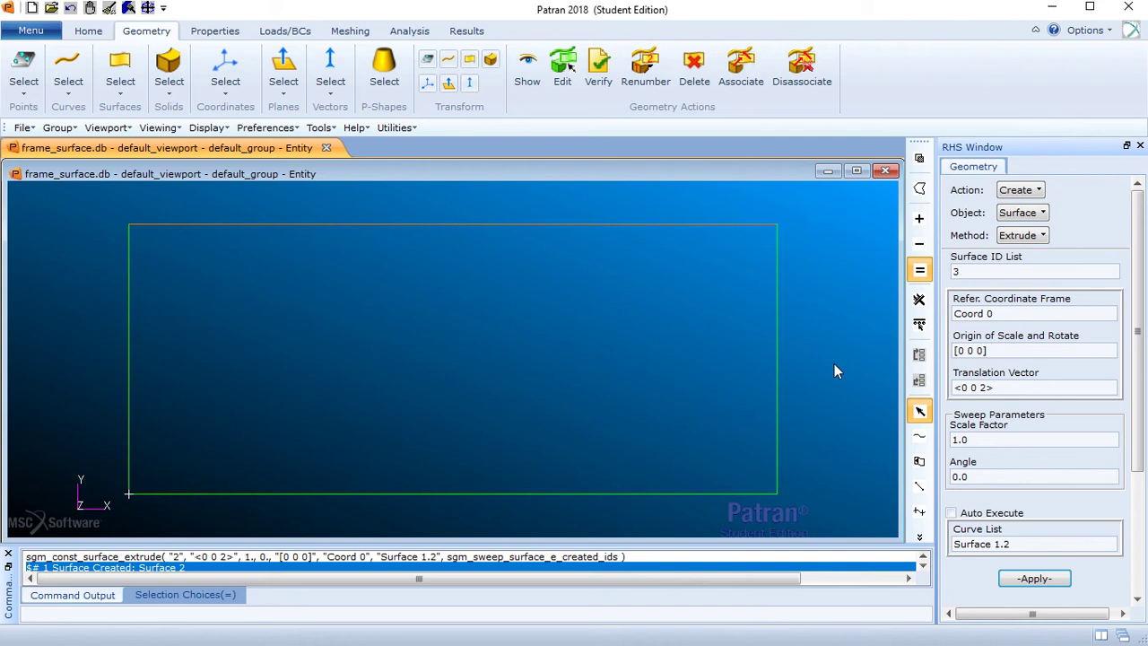
- Inspect the extruded surface in a rotated view and in the front, rear and top views
mouse_move(833, 364)
middle_down()
mouse_move(797, 375)
mouse_move(840, 383)
mouse_move(759, 377)
mouse_move(804, 372)
mouse_move(834, 352)
mouse_move(823, 372)
middle_up()
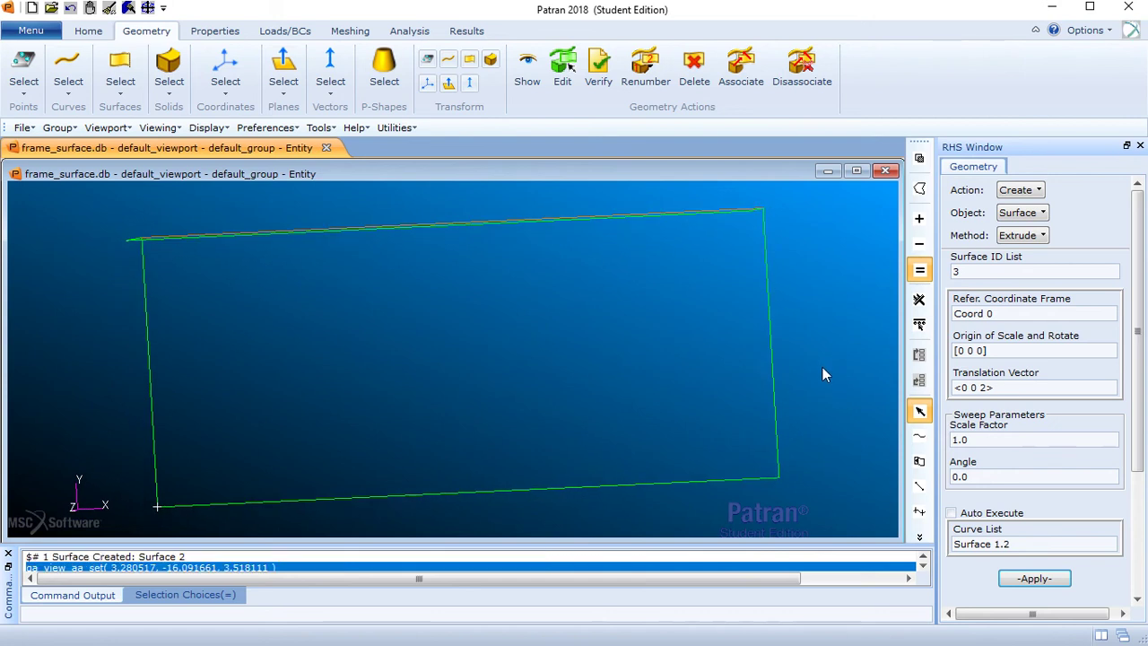
click(88, 31)
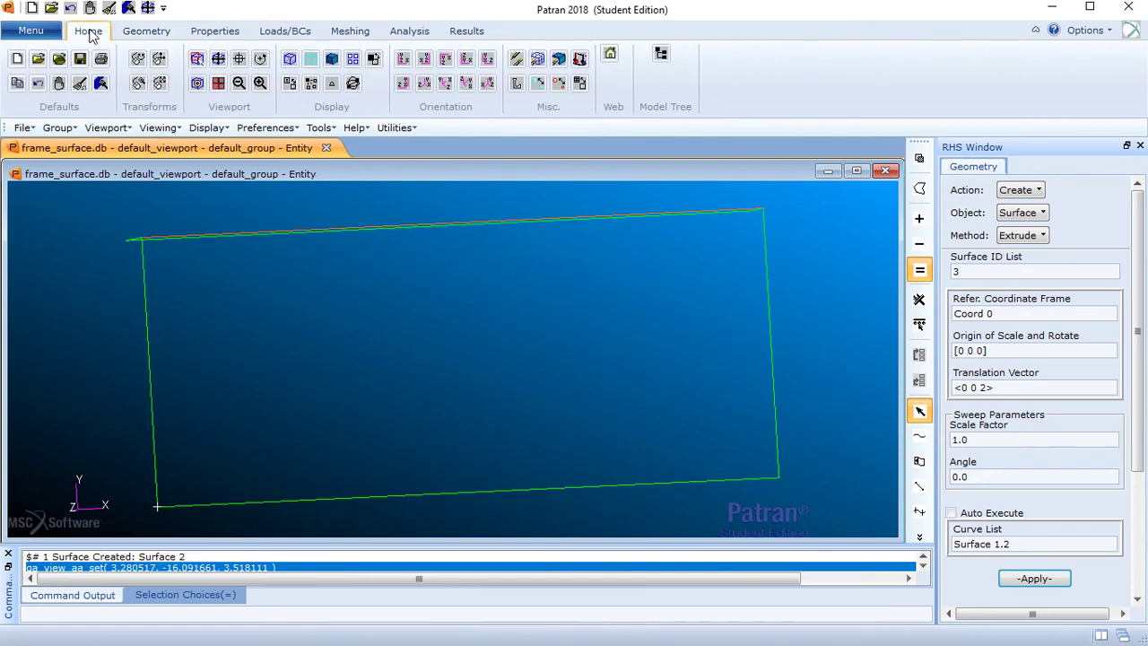
click(404, 60)
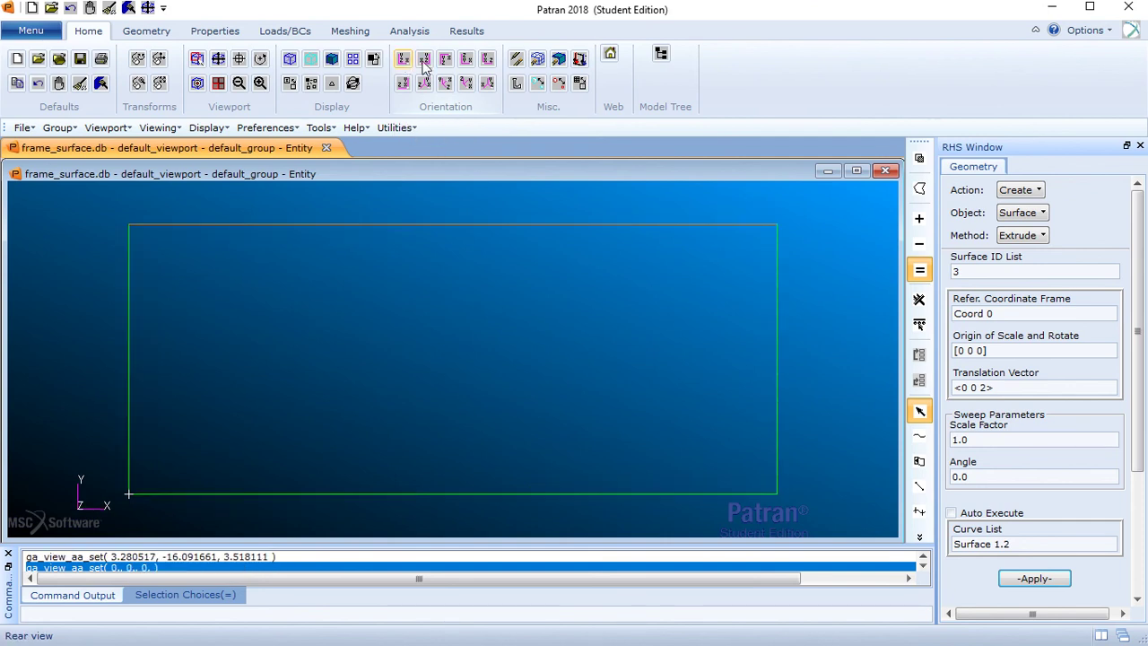
click(426, 62)
click(446, 61)
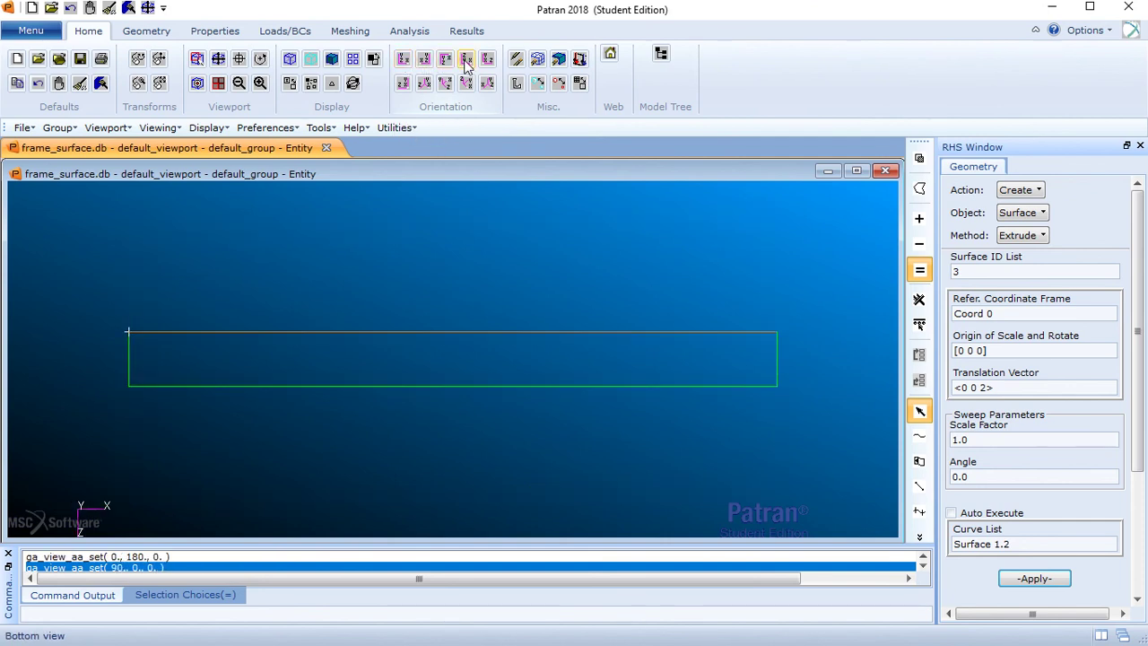
- Inspect the rectangle and its flange in the bottom, left side, right side and isometric views, returning to the Iso 1 view
click(467, 61)
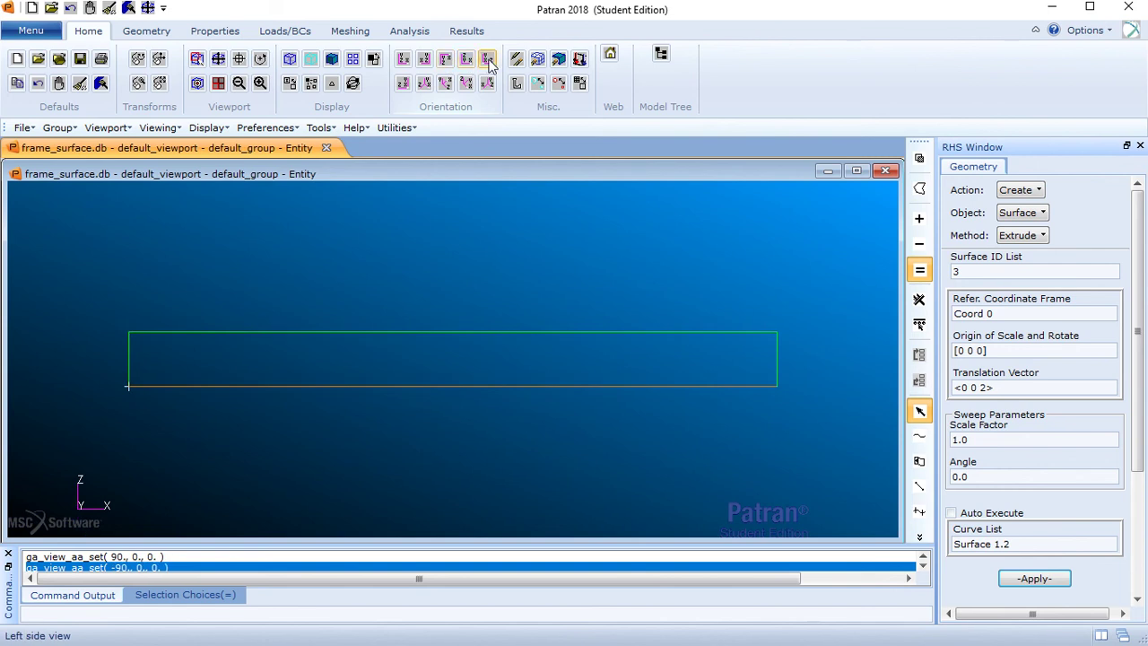
click(487, 61)
click(403, 82)
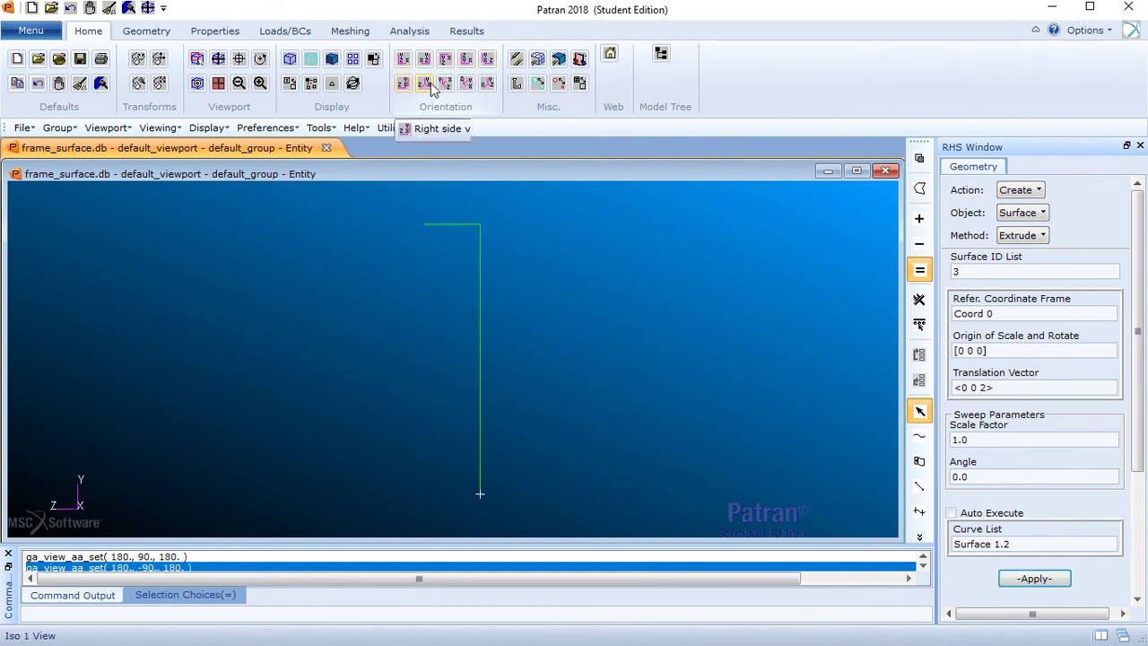
click(427, 82)
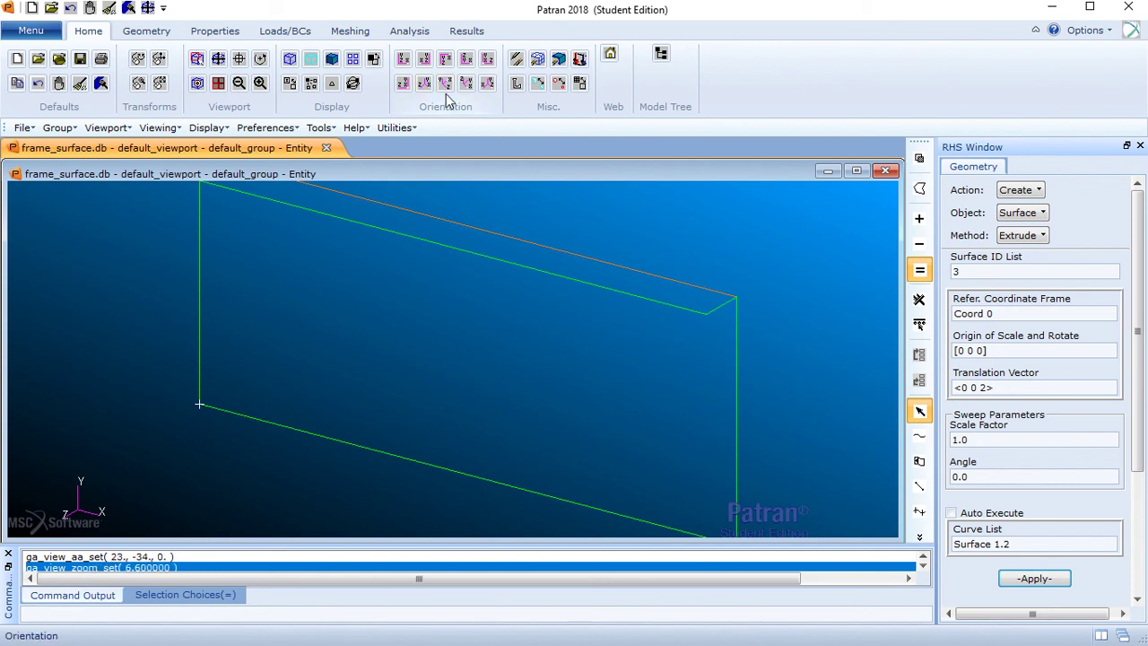
click(445, 83)
click(423, 82)
scroll(582, 233, down, 5)
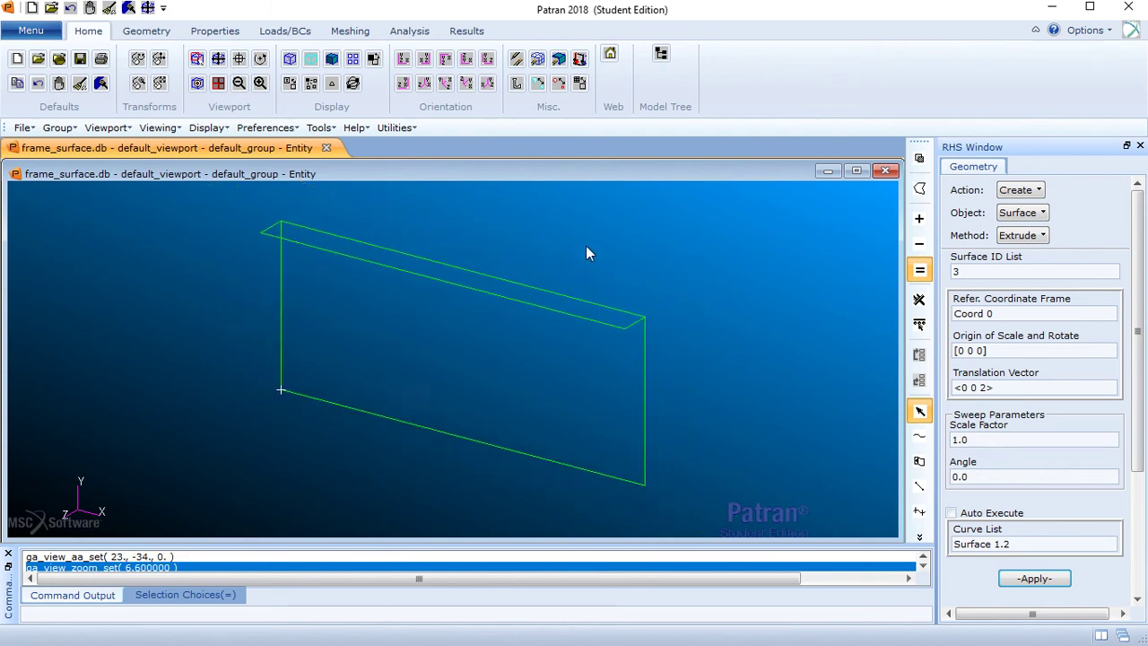
scroll(587, 242, up, 4)
scroll(598, 229, down, 5)
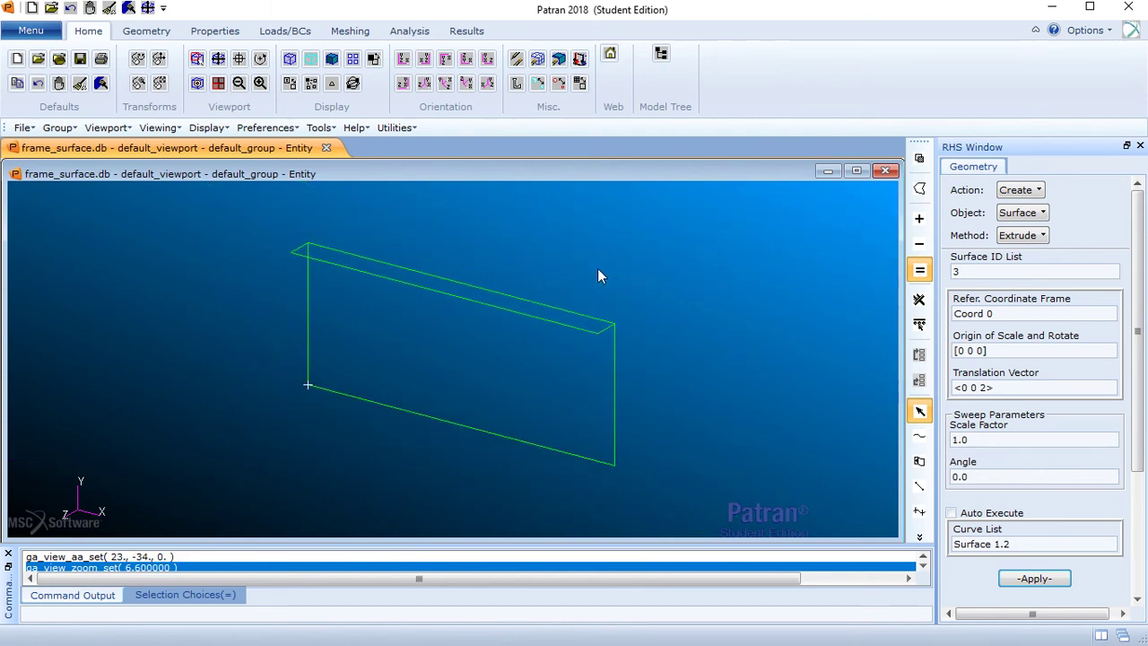
scroll(603, 238, up, 5)
scroll(601, 260, down, 5)
scroll(595, 251, up, 1)
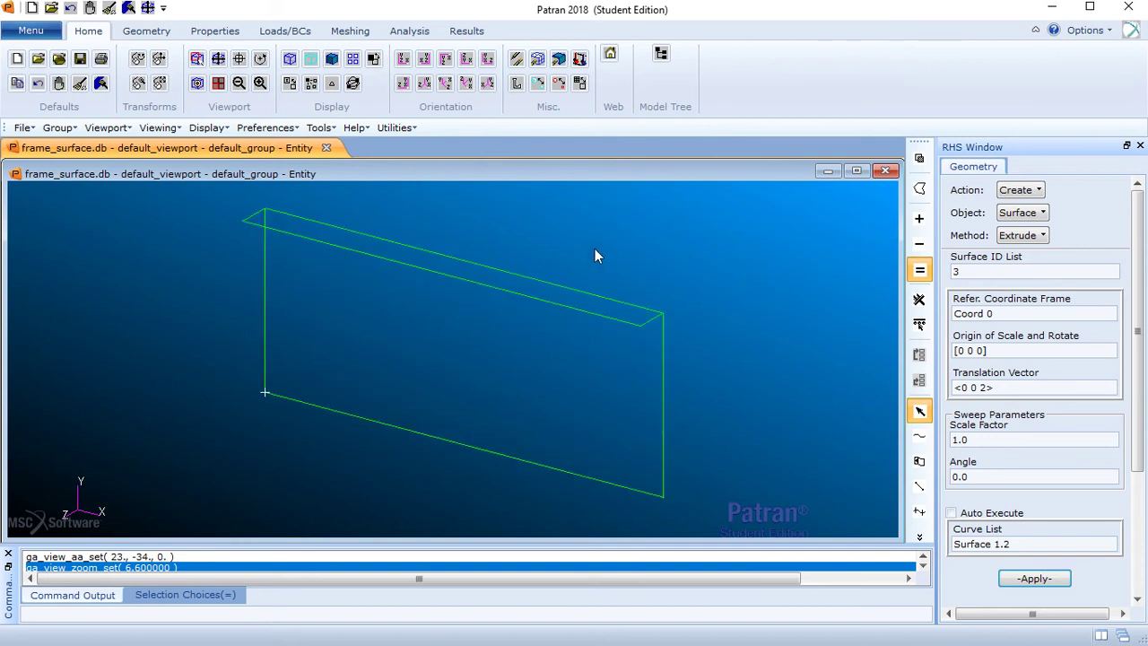
scroll(595, 252, up, 4)
scroll(598, 233, down, 5)
scroll(589, 269, up, 2)
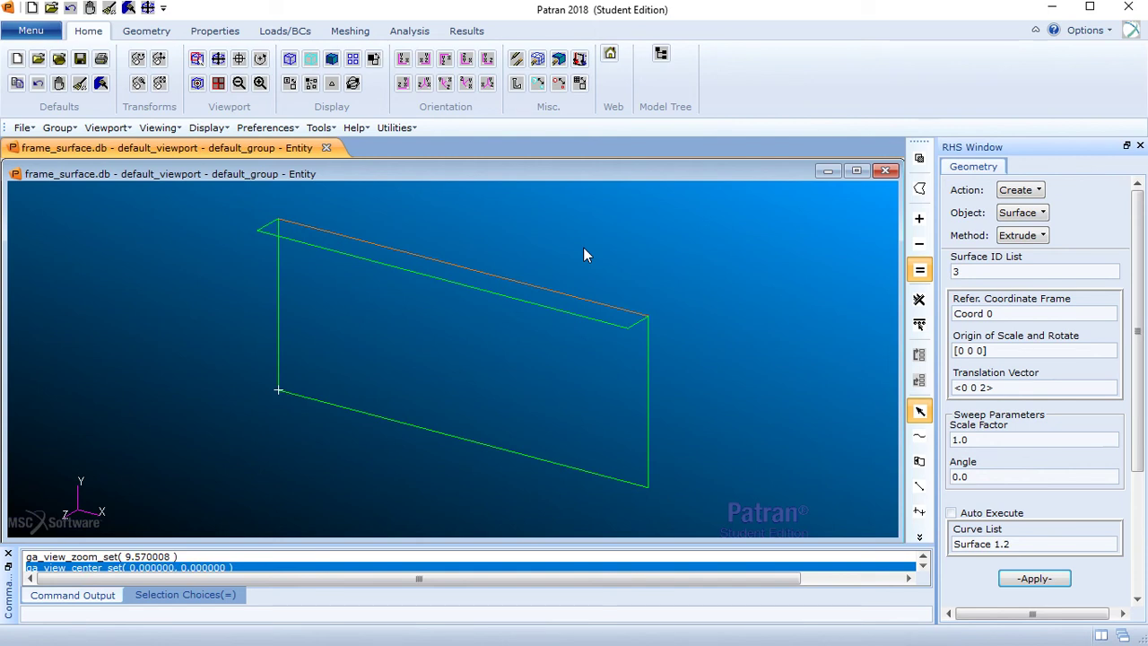
mouse_move(583, 256)
middle_down()
mouse_move(474, 249)
mouse_move(640, 261)
mouse_move(540, 251)
mouse_move(599, 253)
middle_up()
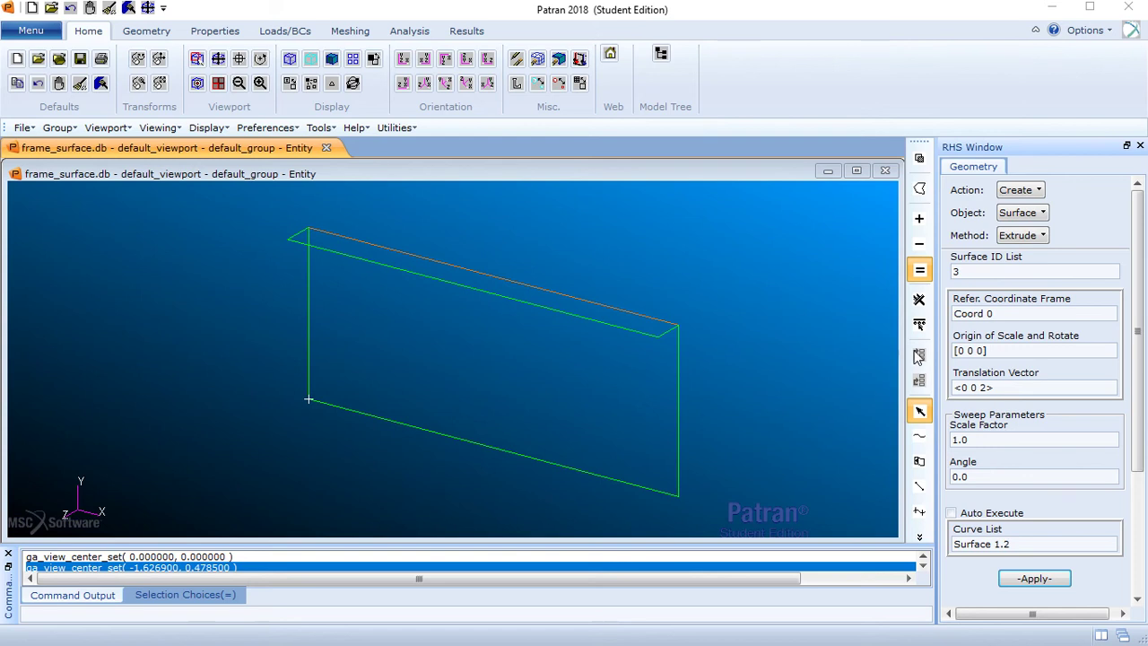
- Extrude the rectangle's upper edge along translation vector <0 0 -2> as a second flange, and show the surface labels
click(974, 389)
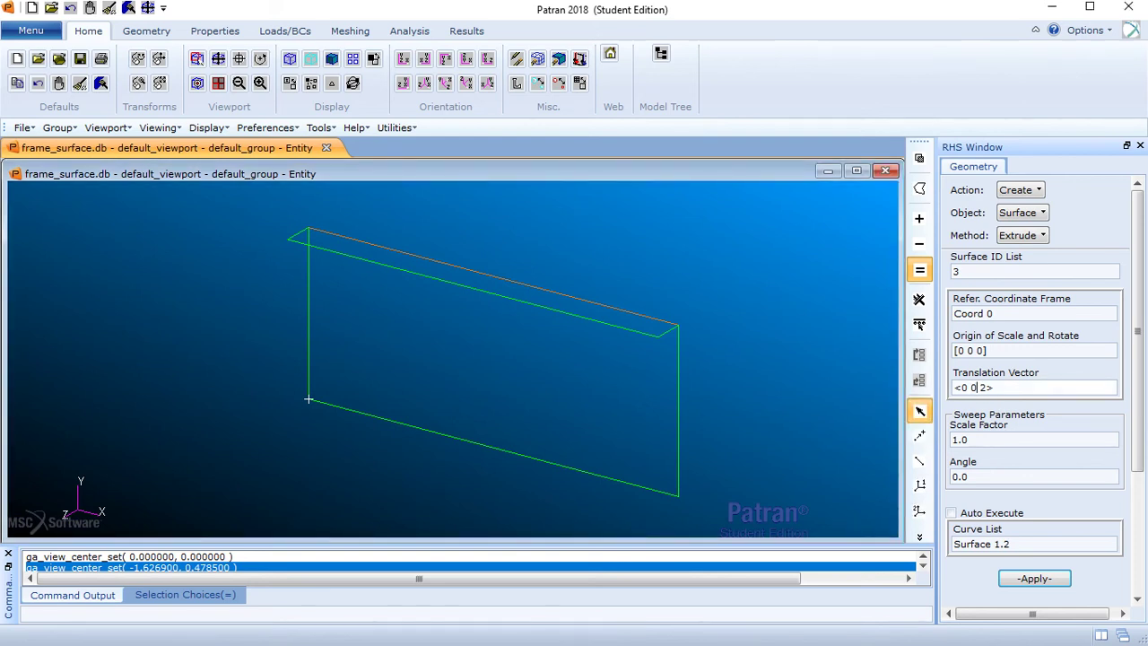
text(-)
click(1030, 581)
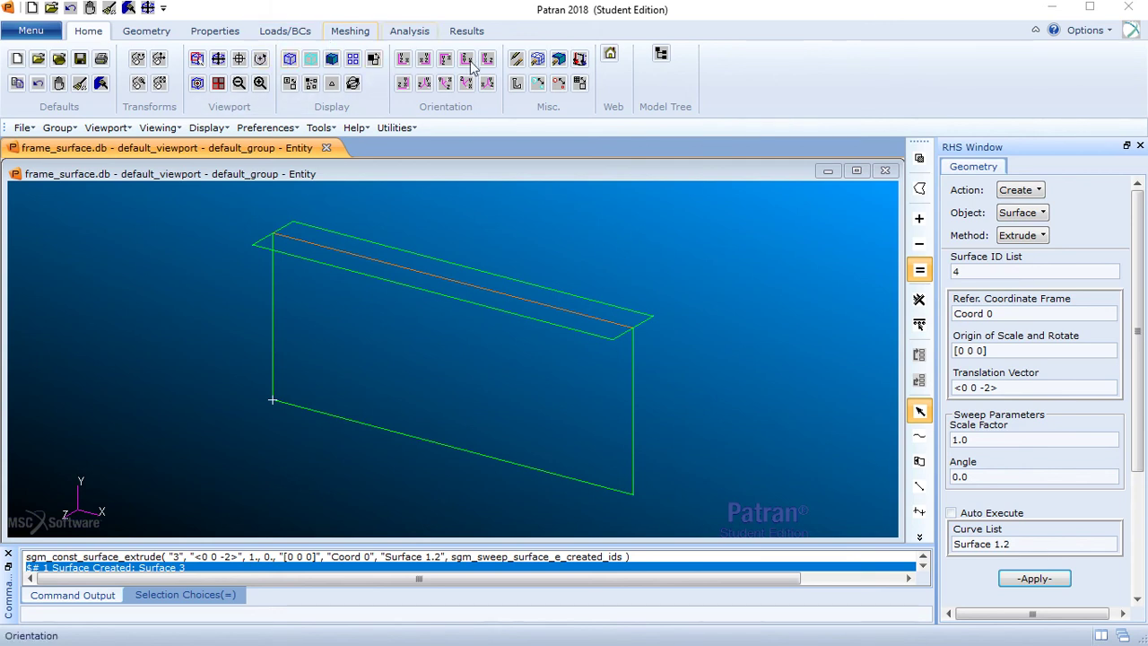
click(517, 87)
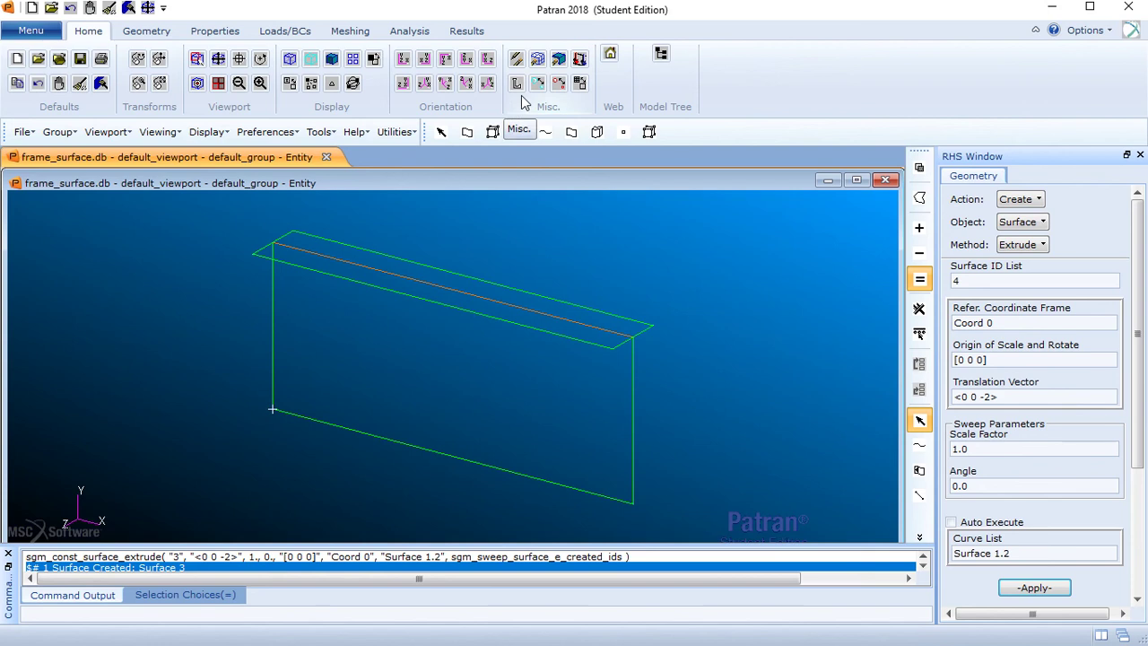
click(573, 133)
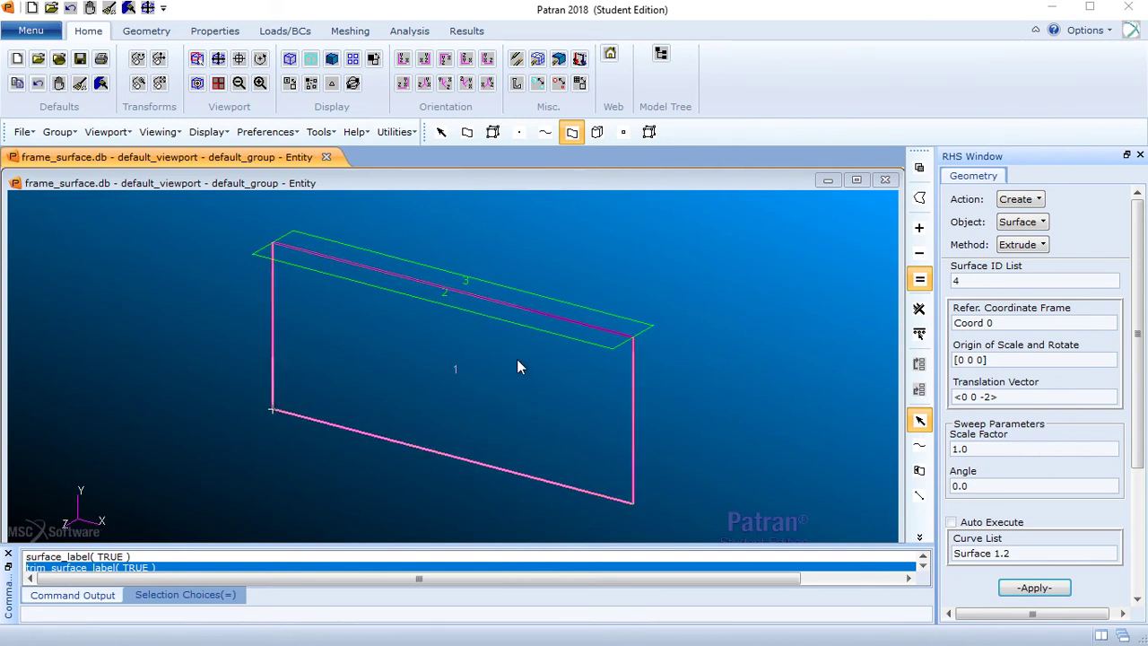
- Set up a Translate transform for surfaces with direction vector <0 -10 0>
click(1025, 201)
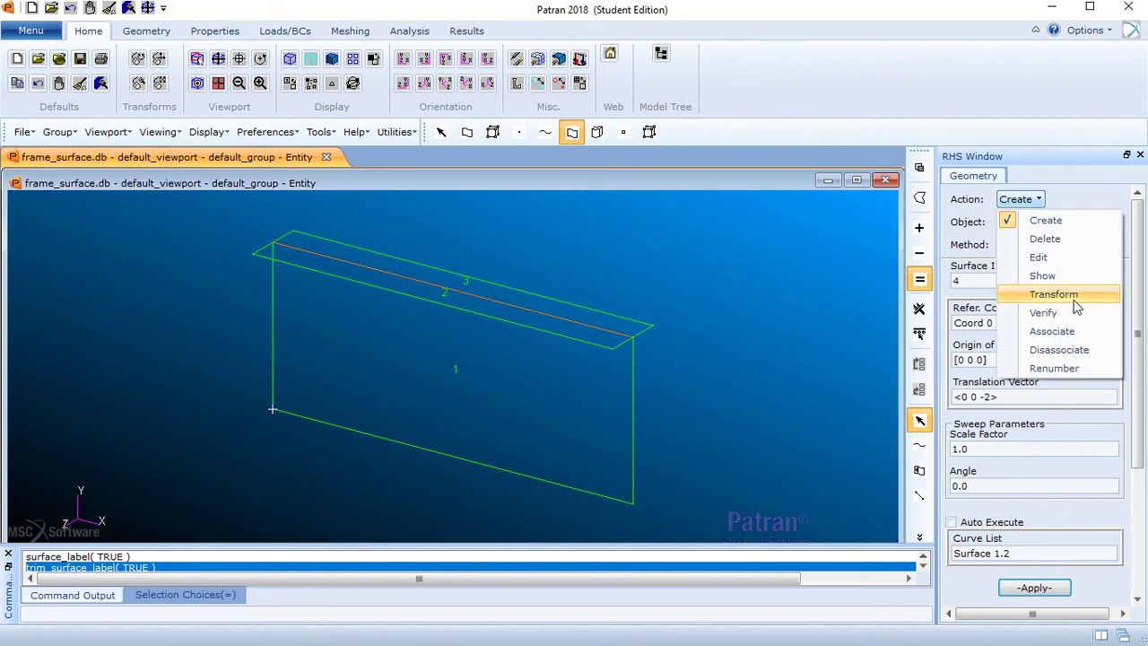
click(1067, 296)
click(1014, 222)
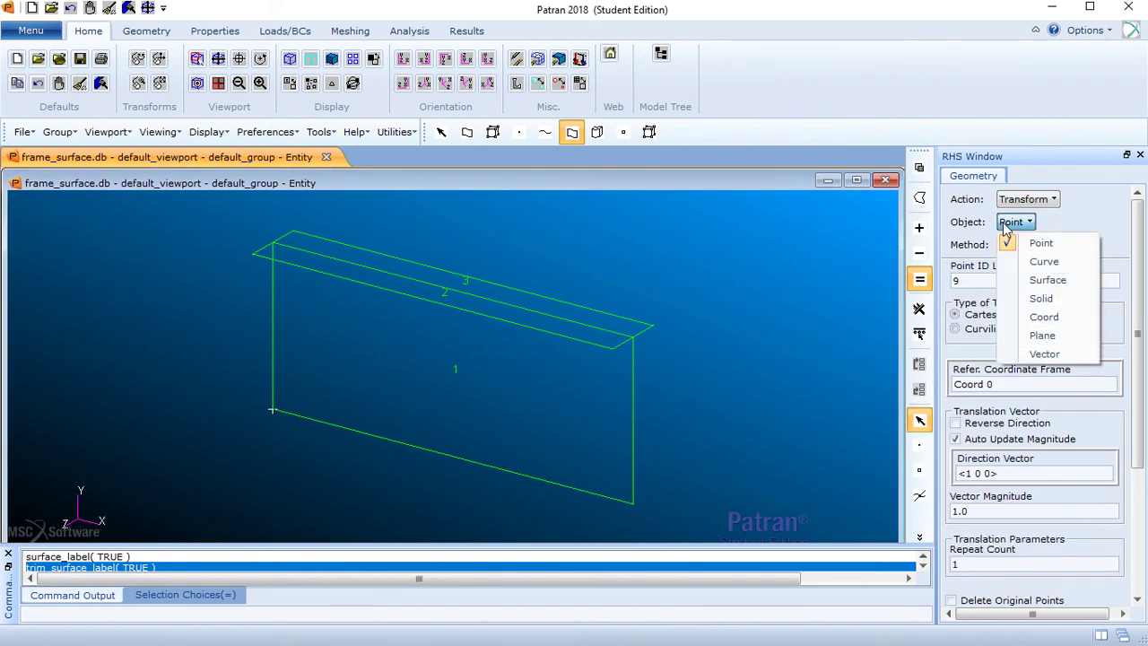
click(1049, 279)
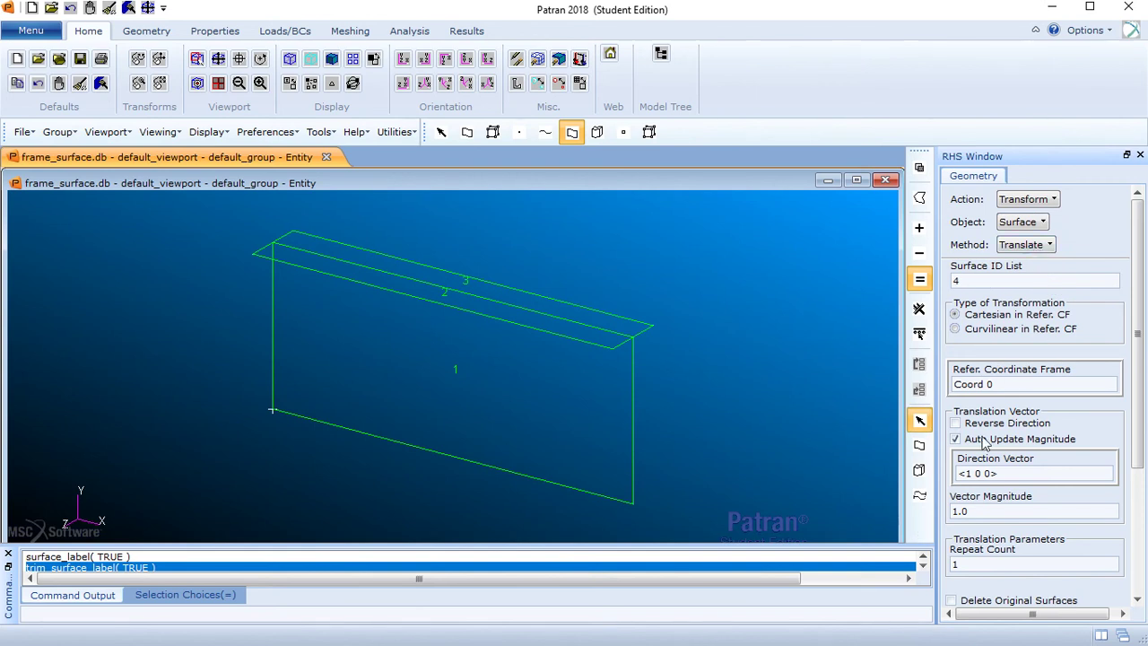
click(980, 474)
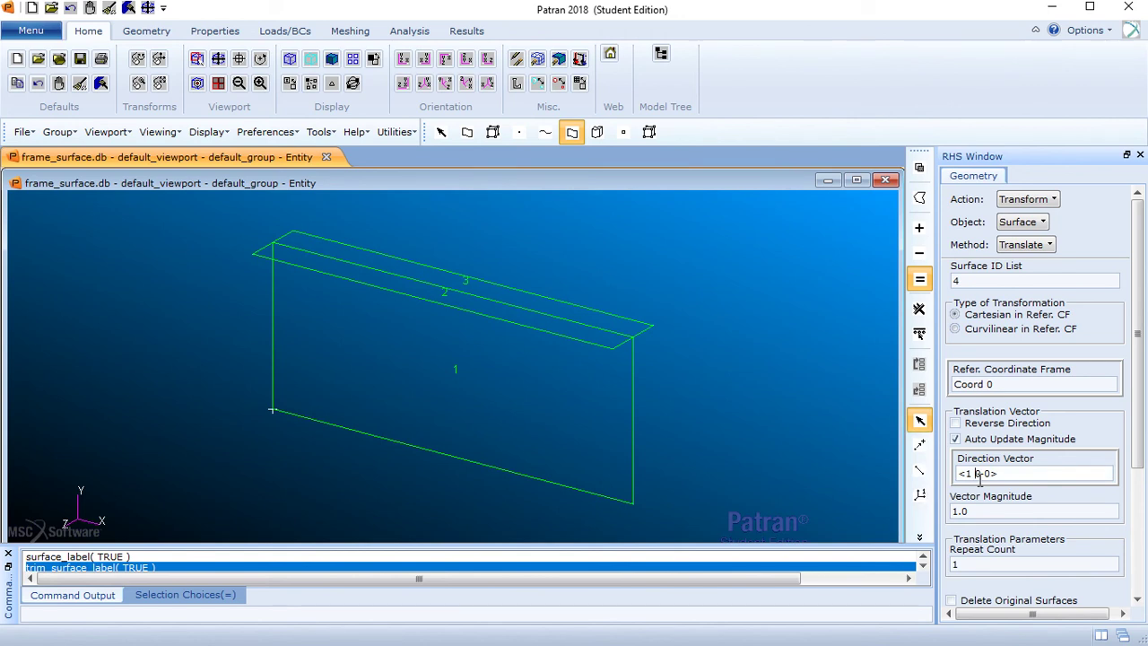
key(Left)
key(Left)
key(BackSpace)
text(0)
key(Right)
key(Right)
key(BackSpace)
text(-10)
- Copy upper flange surfaces 2 and 3 to the rectangle's lower edge with the translation, keeping the originals
drag(1137, 339, 1139, 440)
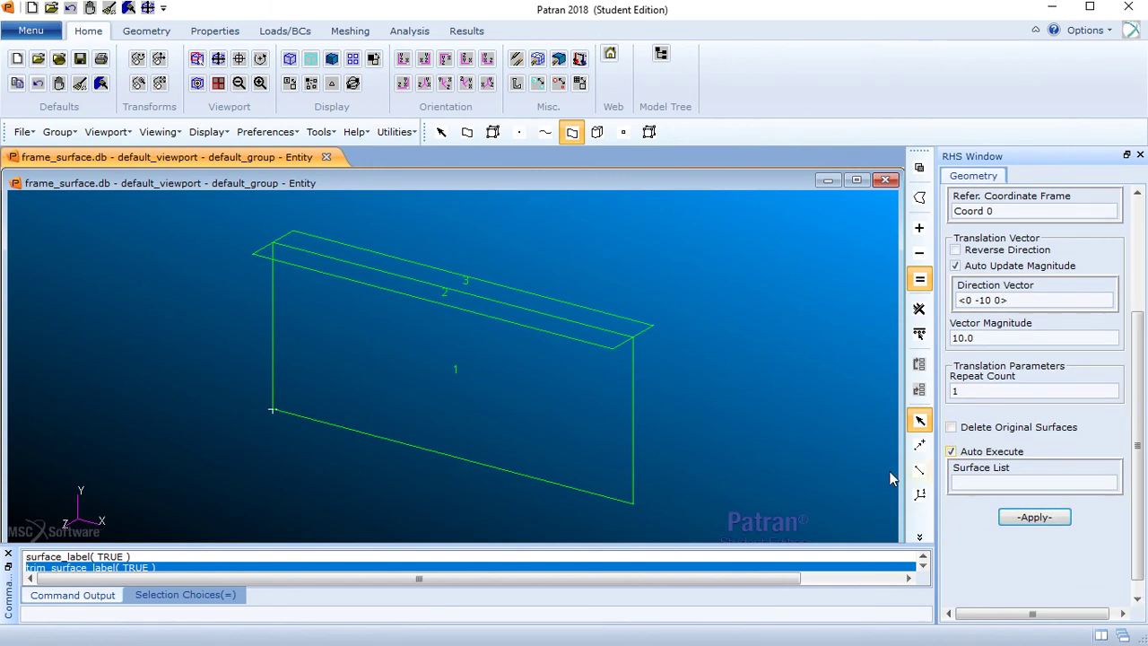
click(985, 482)
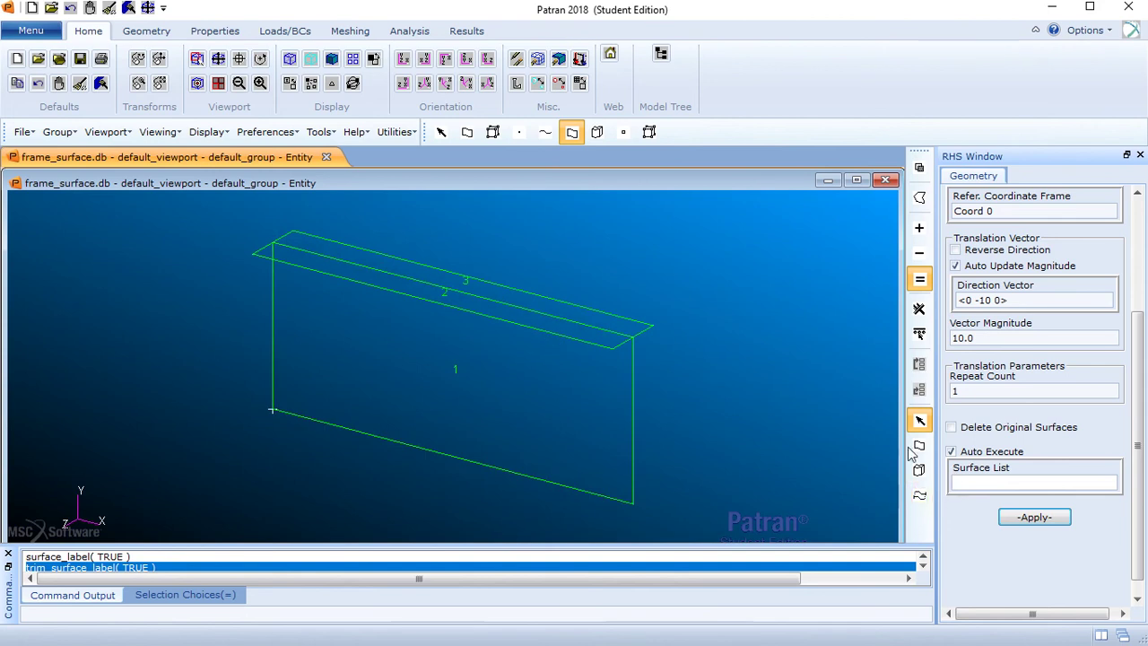
click(508, 323)
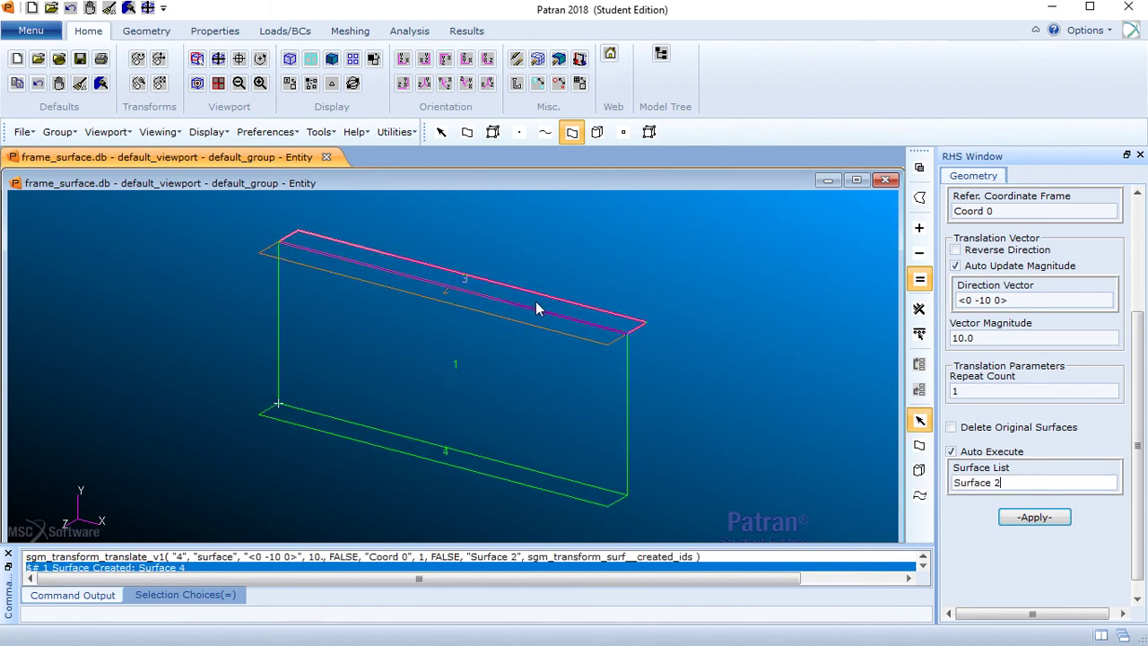
click(537, 305)
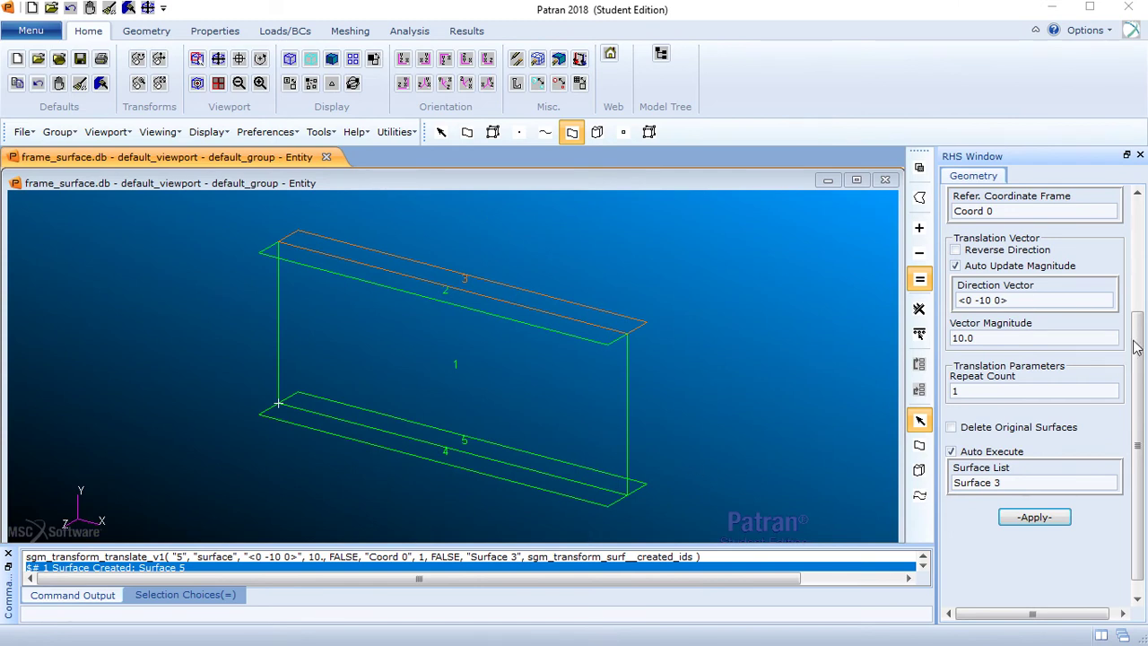
- Change the surface translation's direction vector to <24 0 0>
drag(1136, 341, 1135, 225)
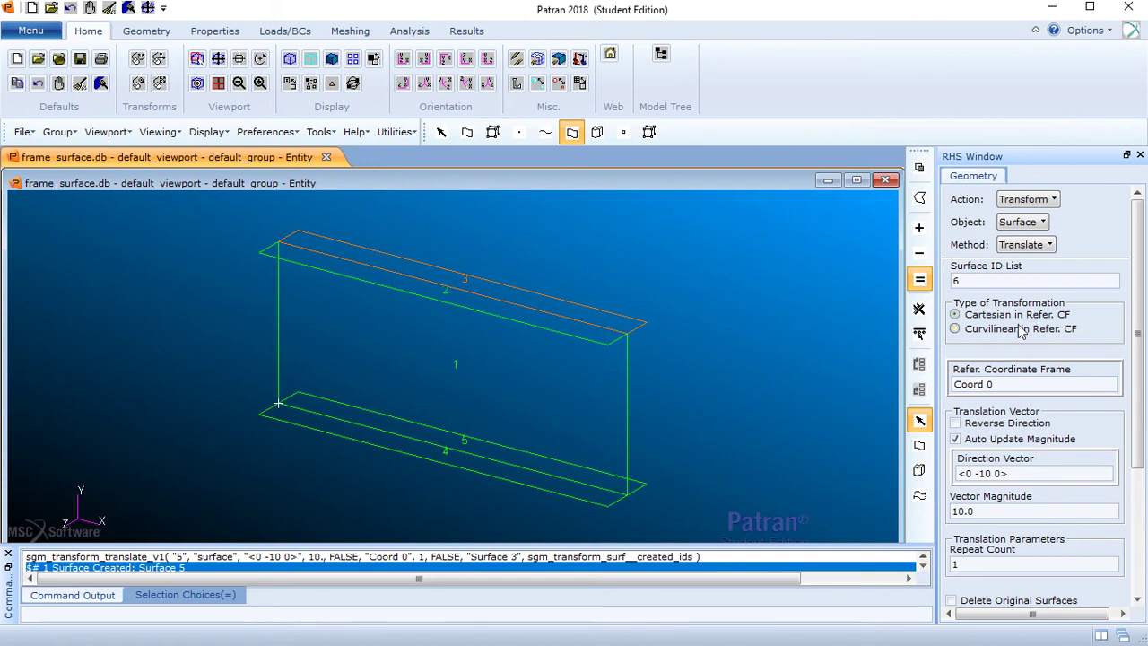
click(984, 474)
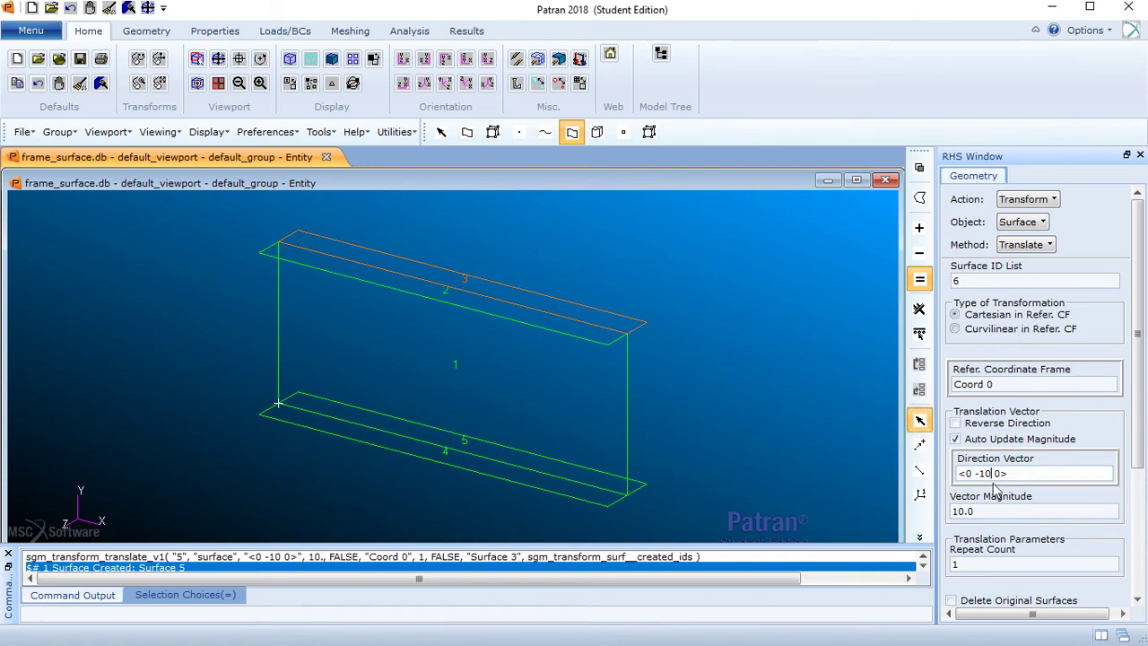
key(BackSpace)
key(BackSpace)
key(BackSpace)
text(0)
key(Left)
key(Left)
key(BackSpace)
text(24)
- Clear the surface list and translate a copy of all five surfaces (Surface 1:5) by 24 along X
drag(1144, 429, 1144, 525)
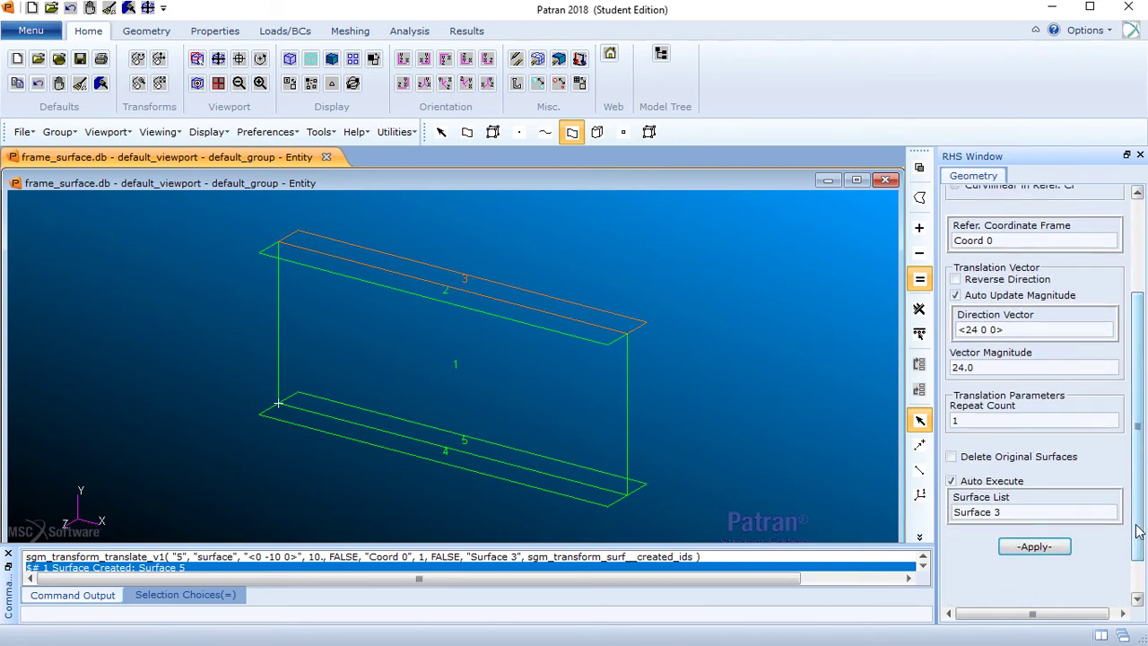
click(1015, 513)
drag(1016, 513, 949, 520)
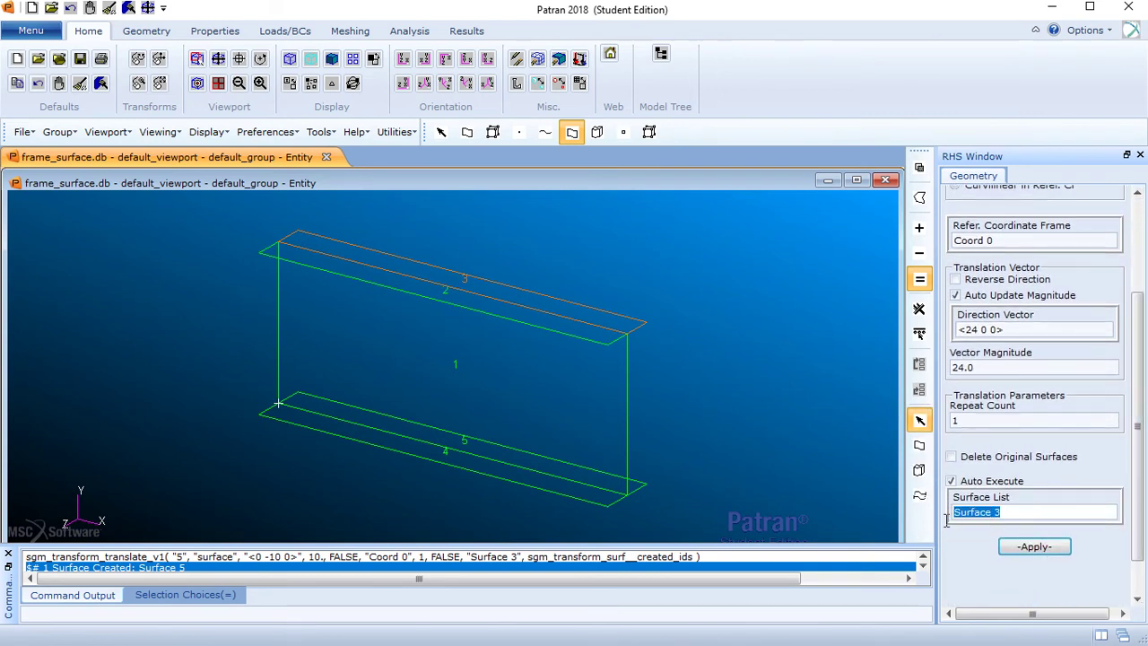
key(BackSpace)
drag(230, 208, 684, 526)
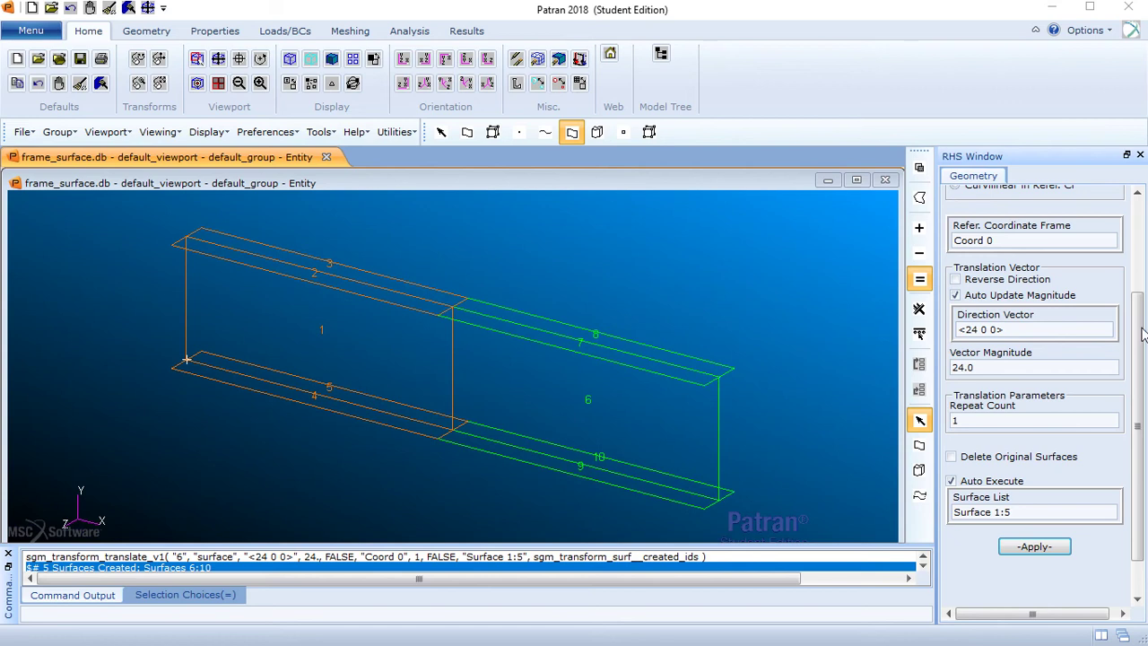
- Switch to creating points with the Extract method, using the Single Point on Surface option
drag(1141, 335, 1138, 229)
click(1045, 201)
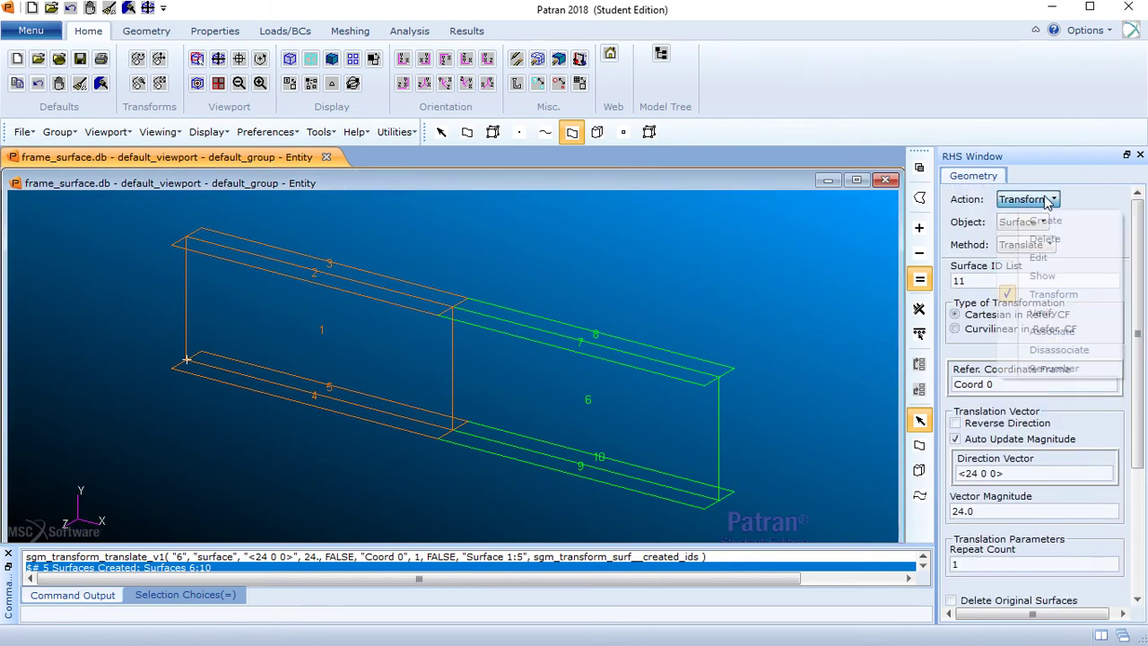
click(1044, 220)
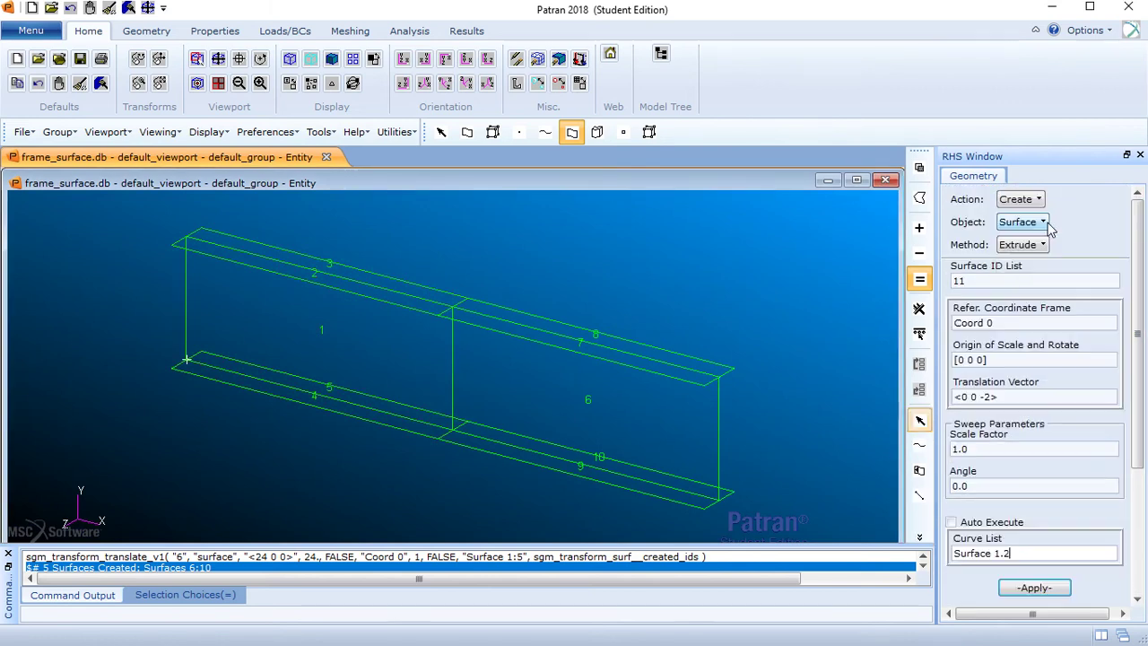
click(1043, 222)
click(1047, 244)
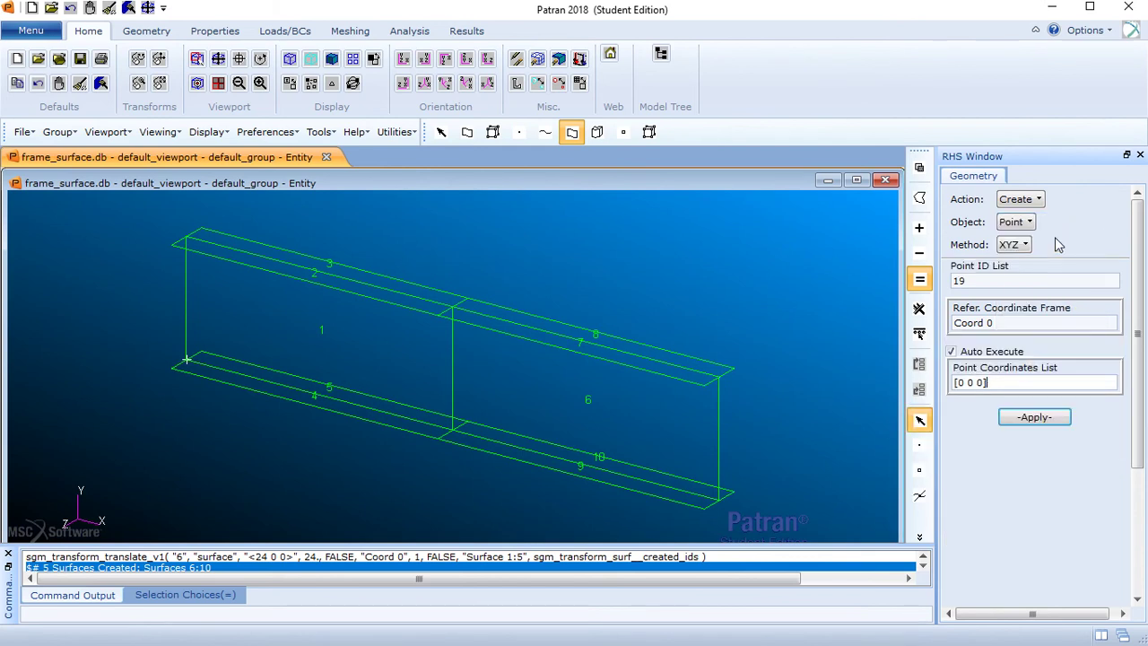
click(1026, 246)
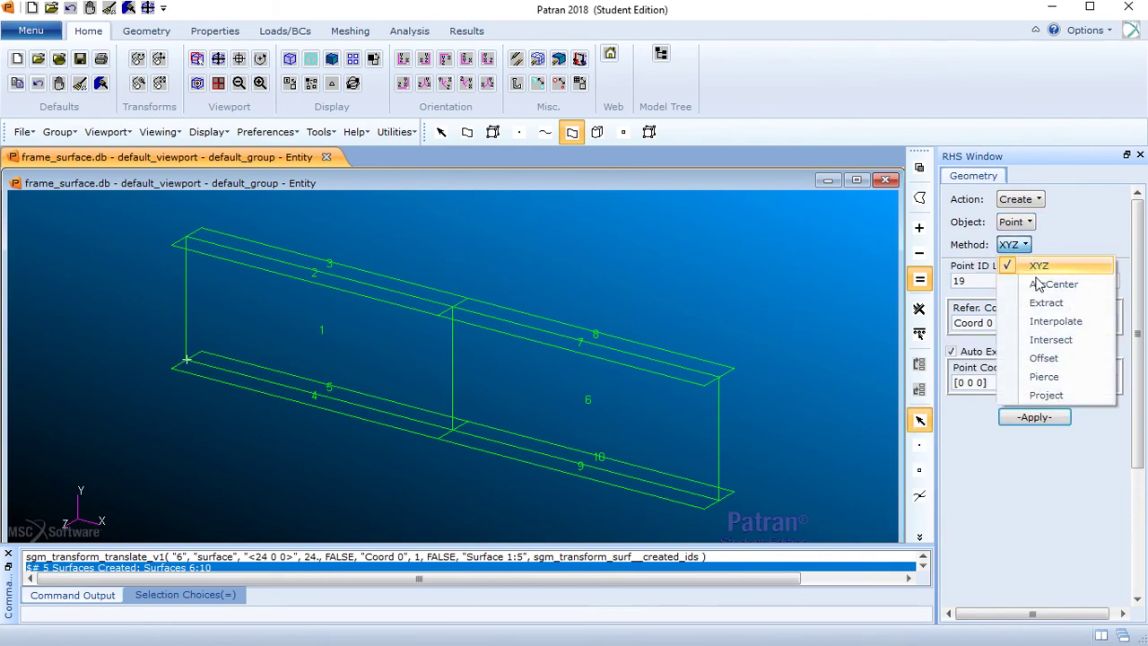
click(1047, 303)
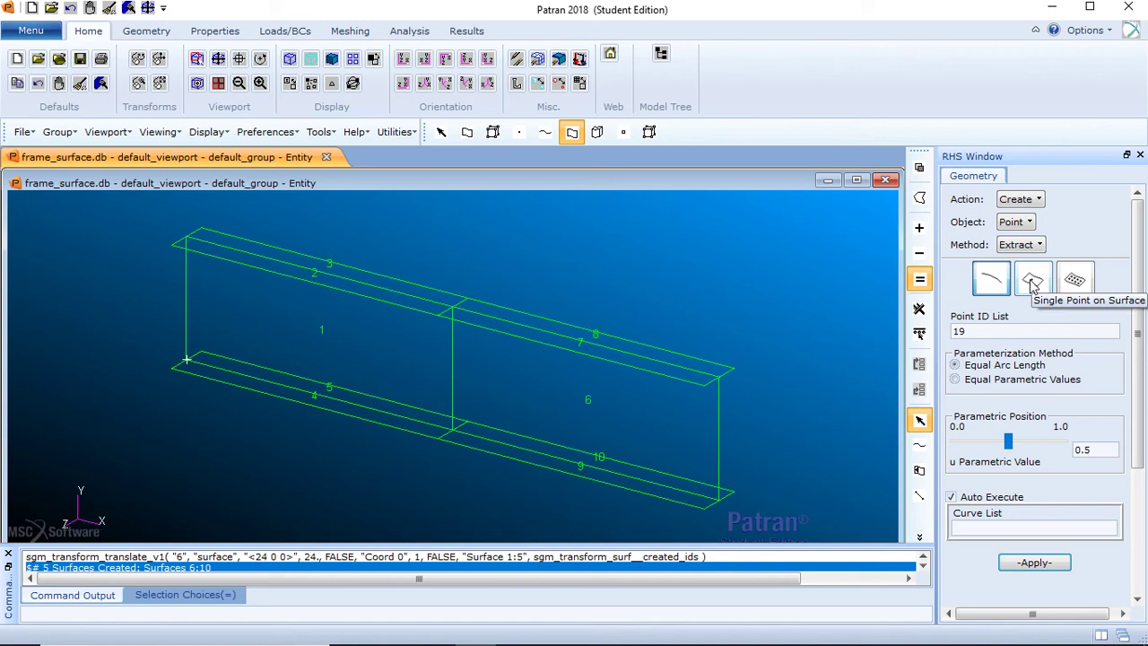
click(1033, 282)
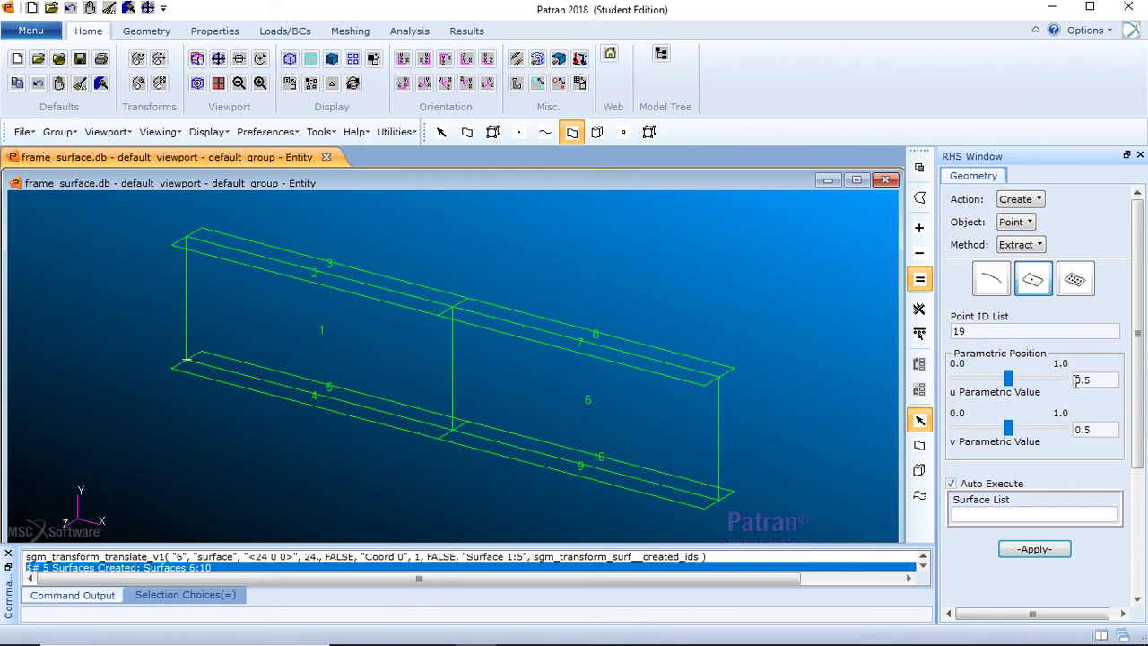
- Extract a point on surface 1 at u parametric value 0.25 and v parametric value 0.5
click(1088, 381)
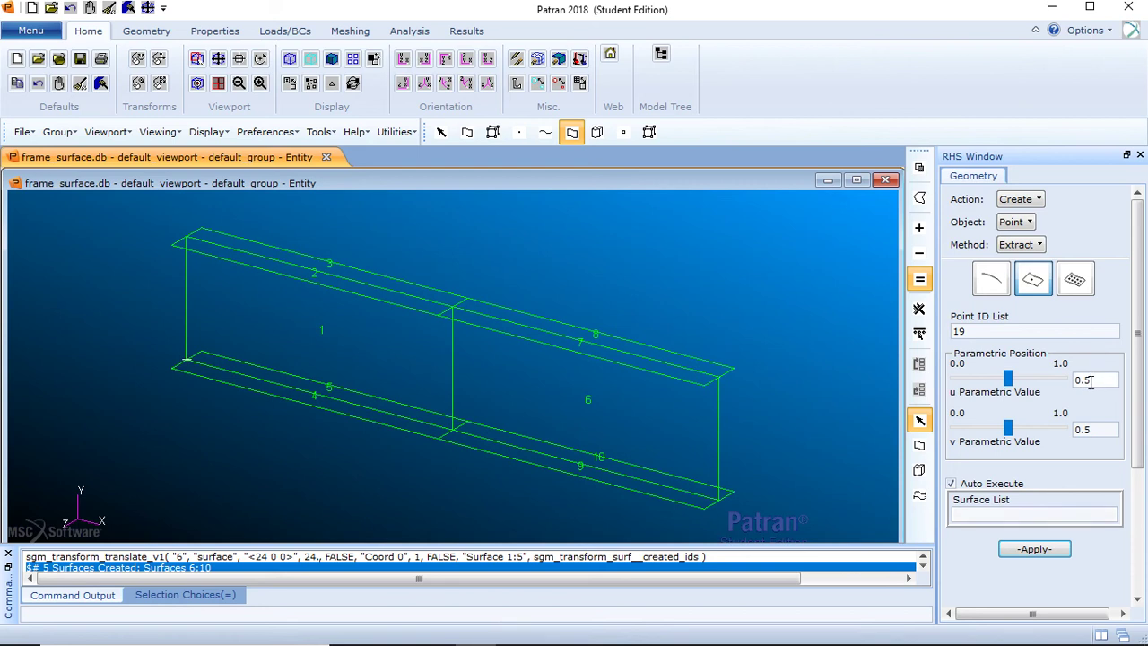
key(BackSpace)
text(25)
click(1109, 429)
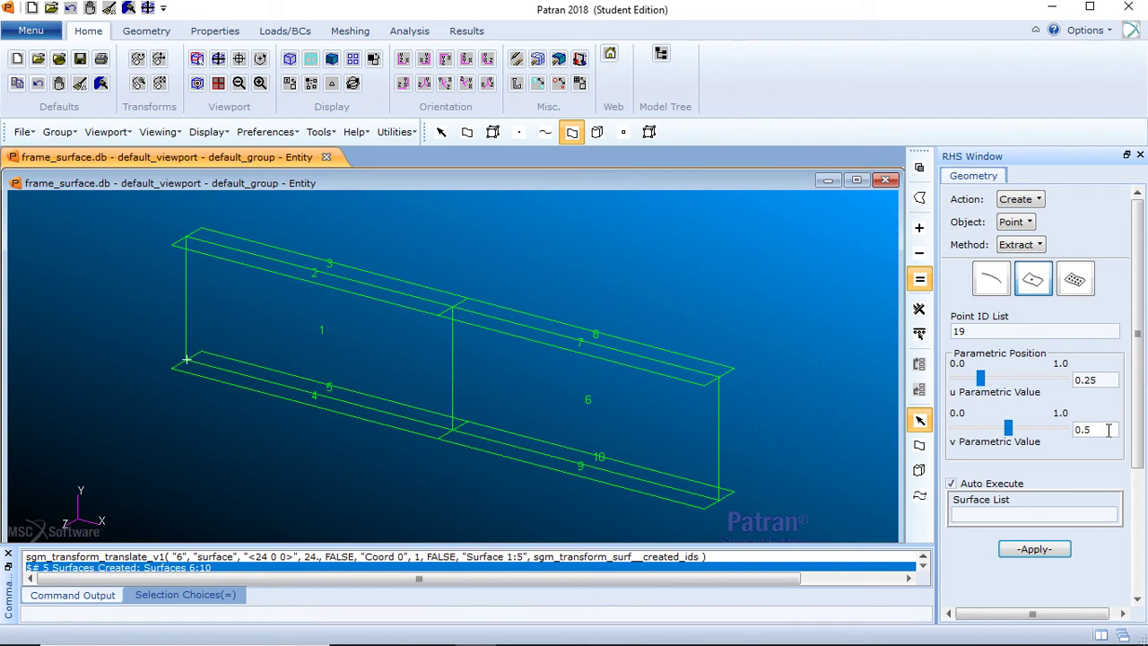
click(1059, 517)
click(359, 328)
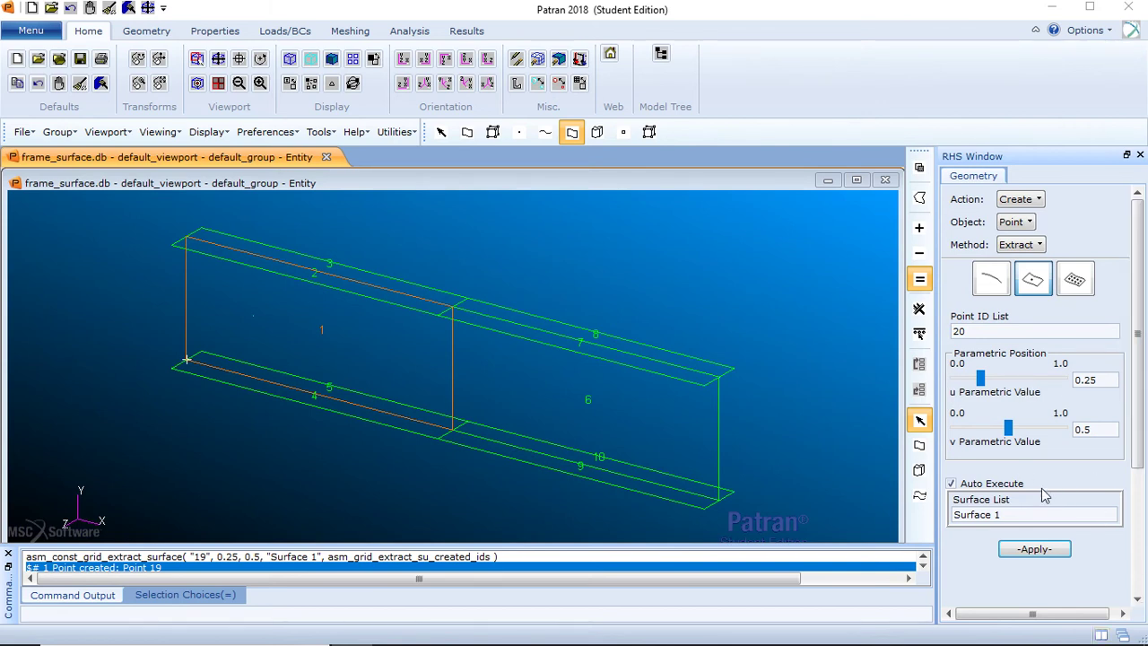
- Clear the surface list and extract a point on surface 6 at u parametric value 0.25 and v parametric value 0.5
click(1033, 514)
triple_click(1033, 514)
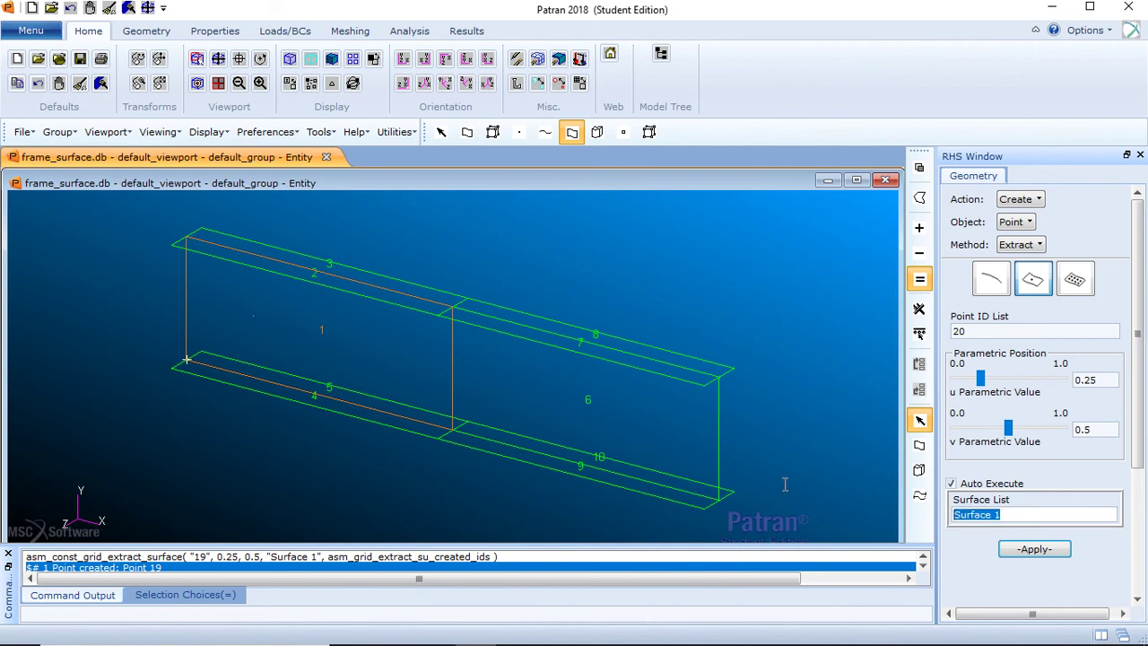
key(Delete)
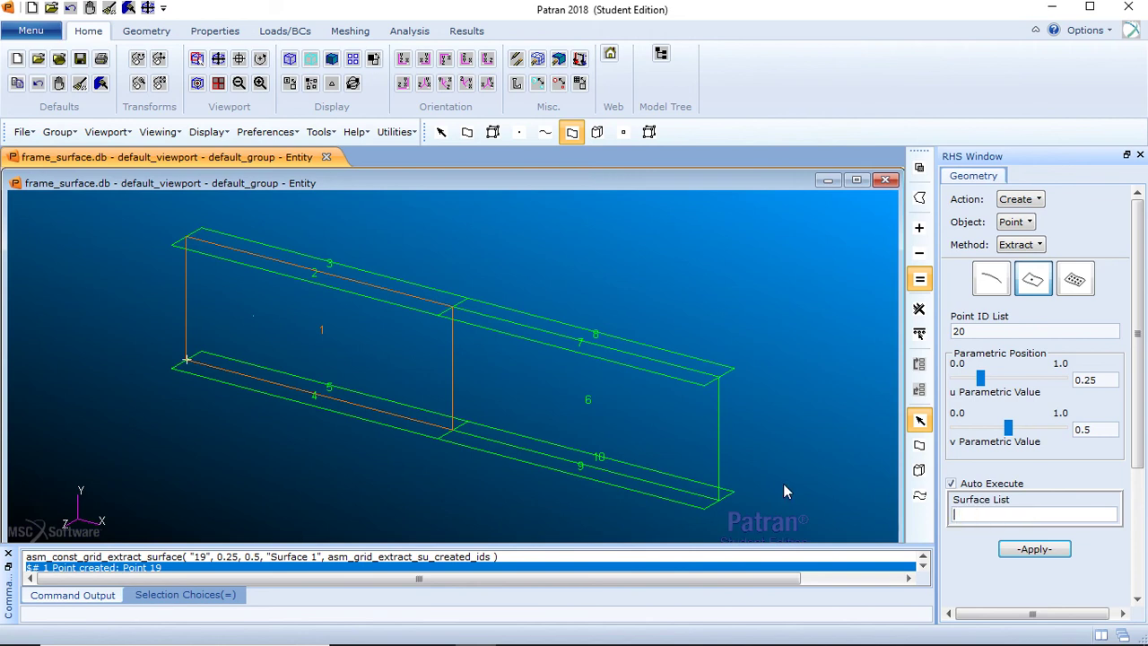
click(659, 427)
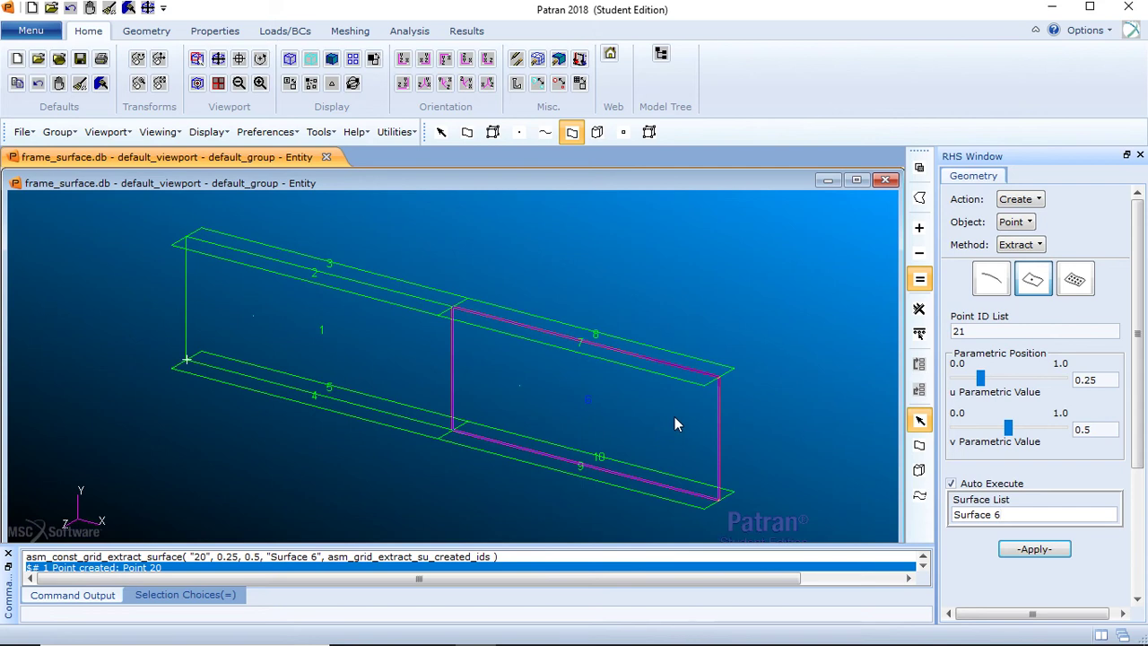
- Set the u parametric value to 0.75, keep v at 0.5, and extract a second point on surface 6
click(1106, 428)
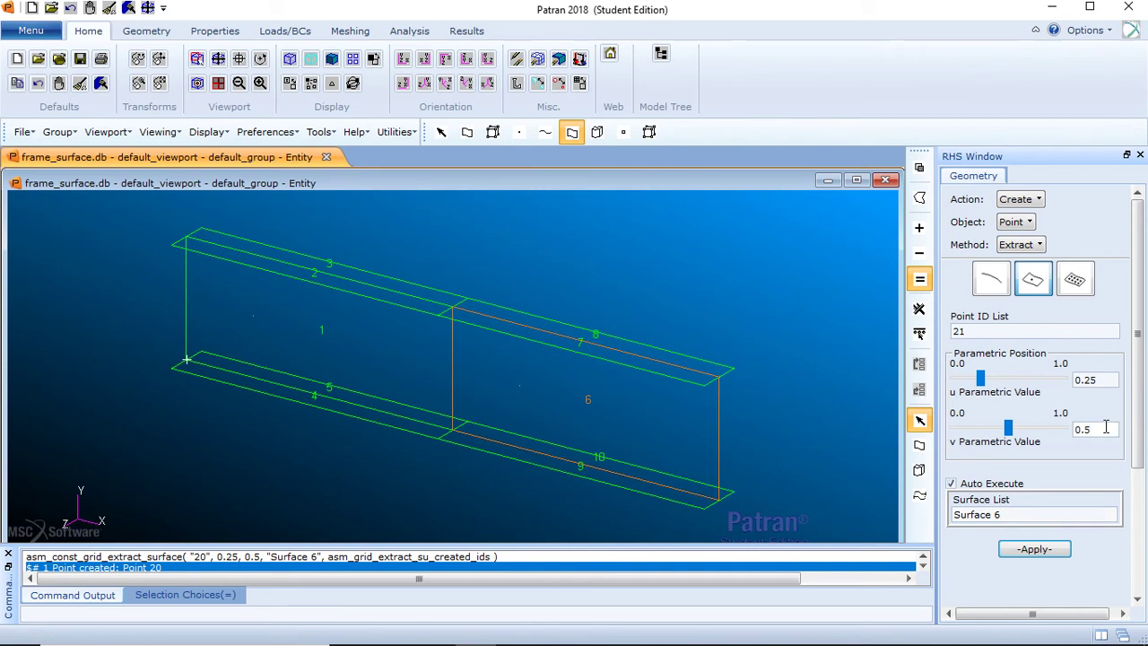
key(BackSpace)
text(5)
click(1110, 381)
key(BackSpace)
key(BackSpace)
text(75)
click(1034, 554)
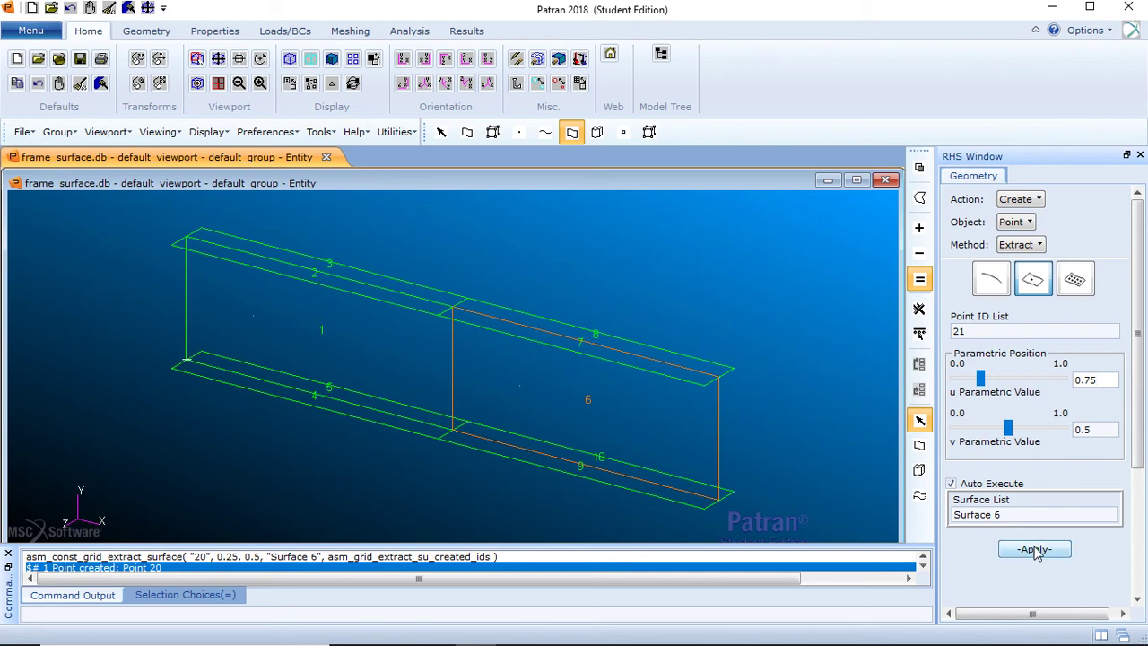
click(1036, 551)
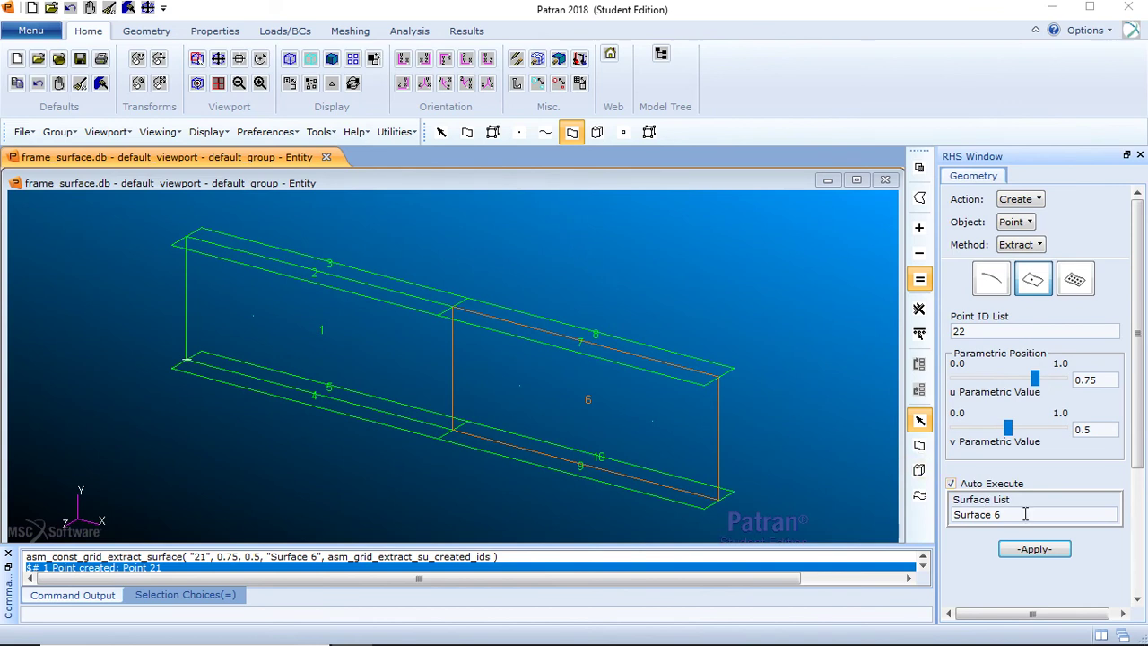
- Replace surface 6 with surface 1 in the surface list to extract a point there at u 0.75 and v 0.5
drag(1018, 513, 949, 525)
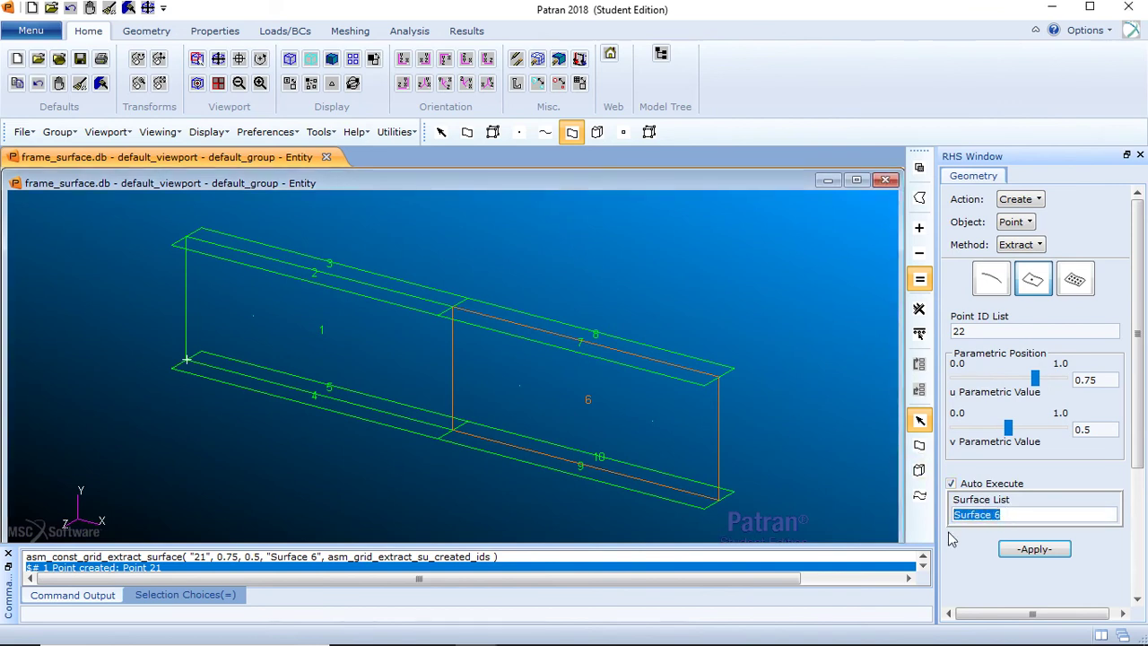
key(BackSpace)
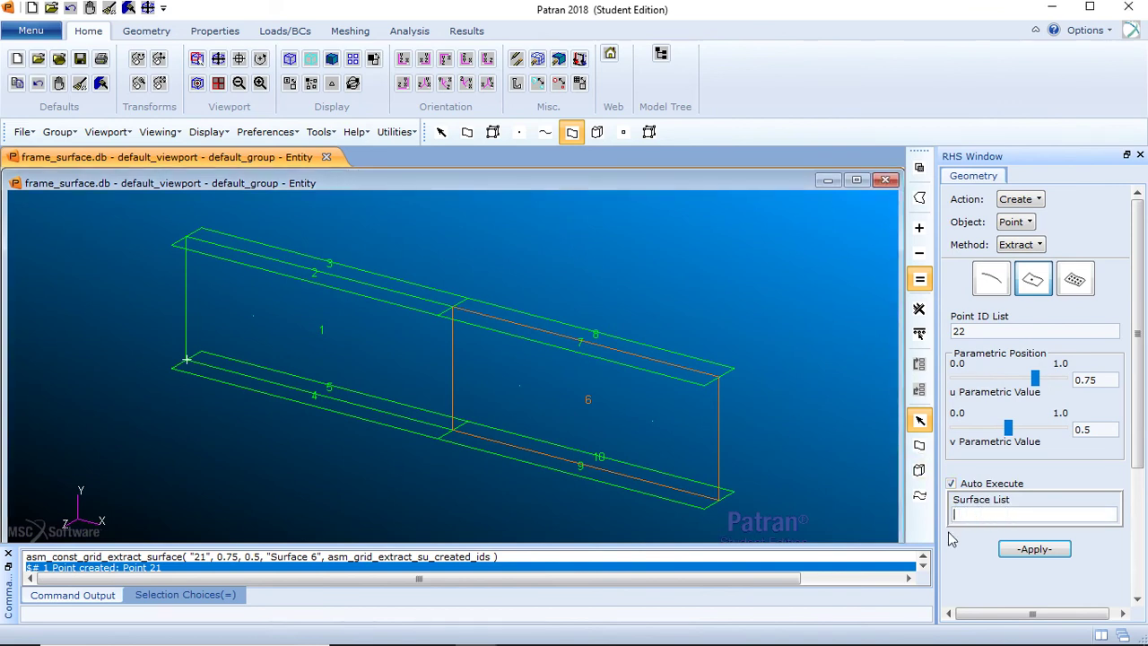
click(396, 351)
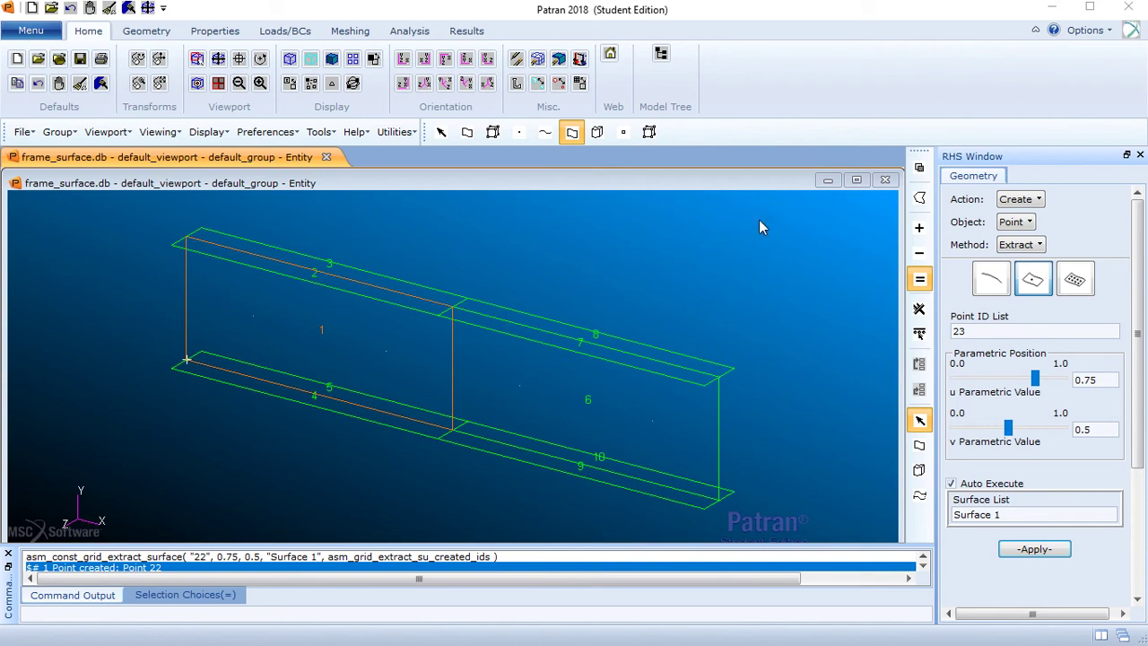
- Switch to creating curves with the 2D Circle method and set the circle radius to 2.5
click(1029, 222)
click(1048, 260)
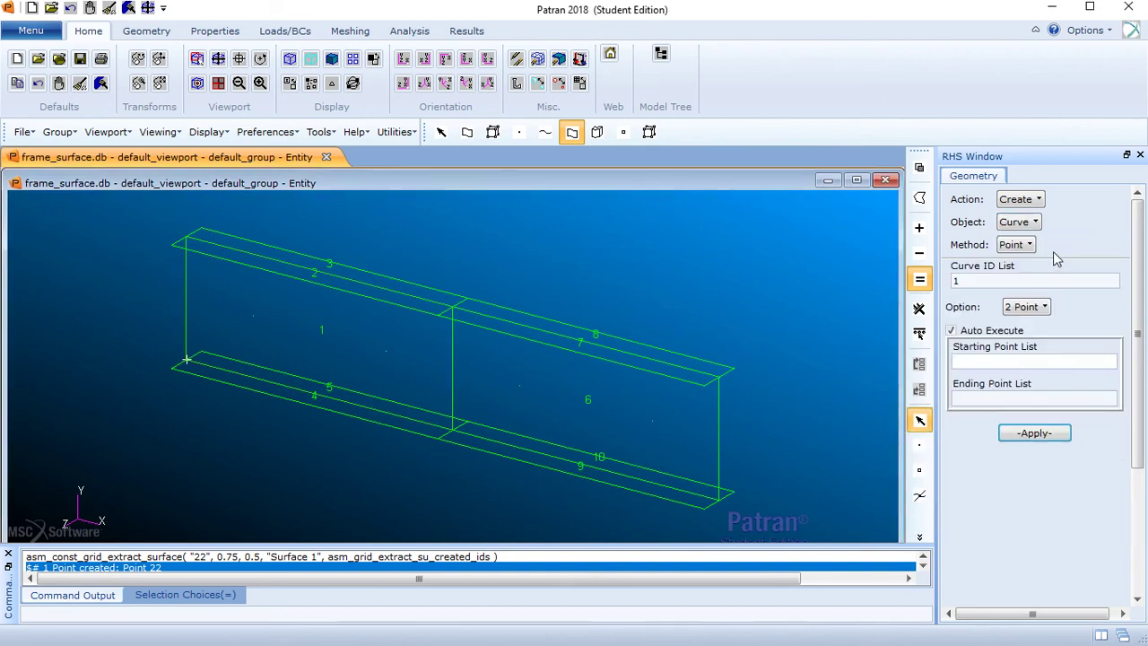
click(1029, 245)
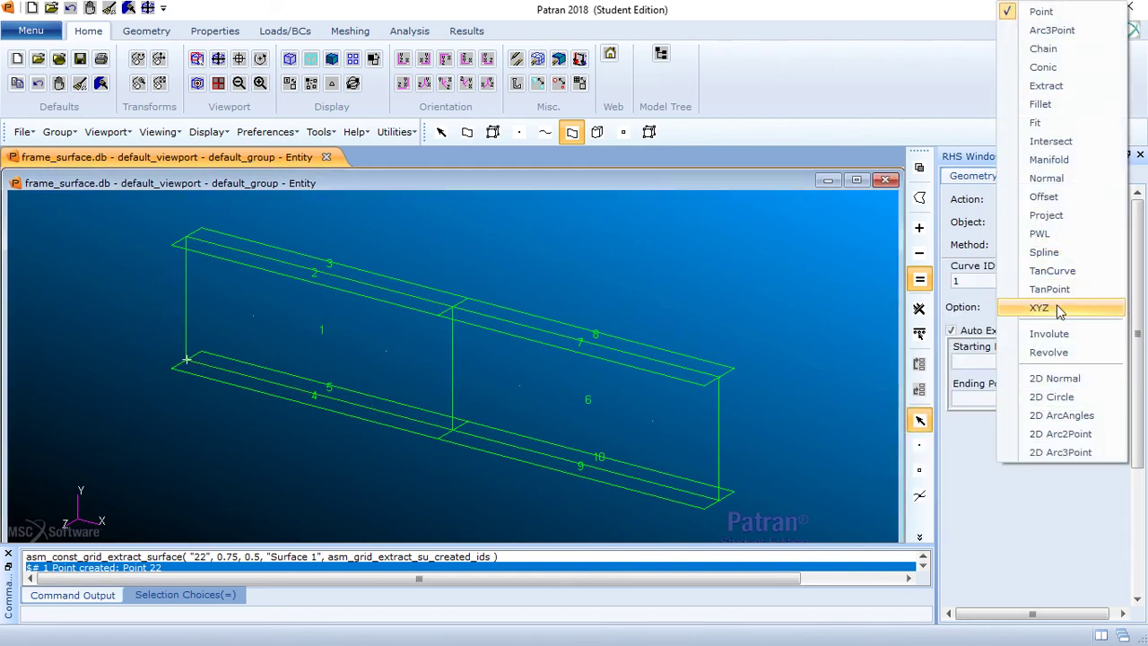
click(1055, 397)
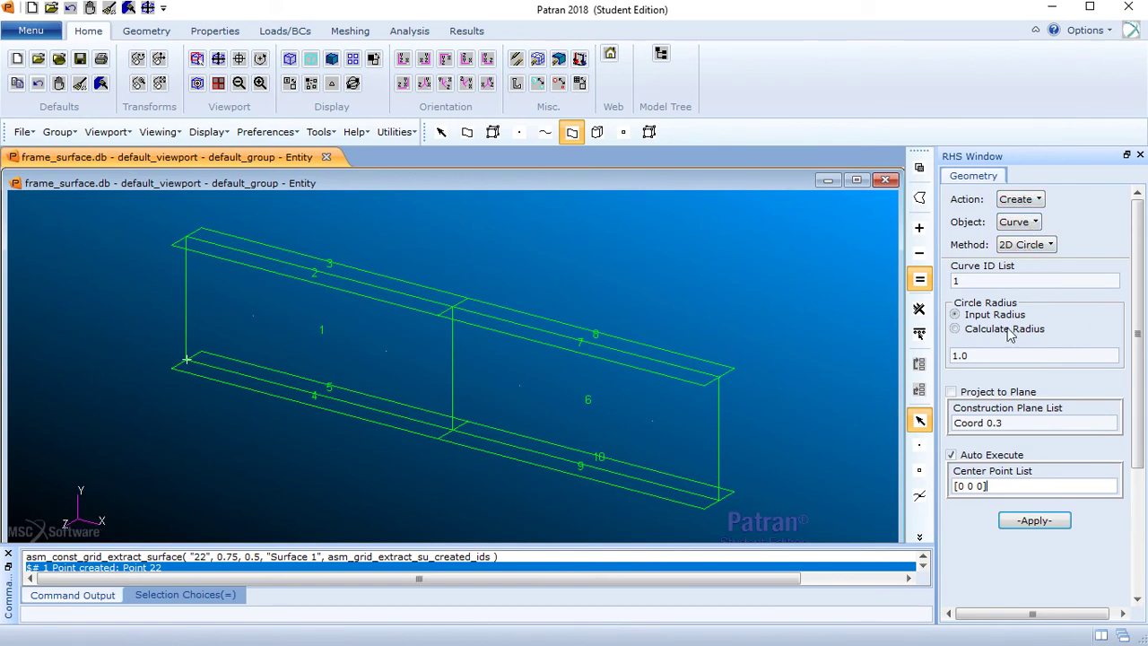
double_click(967, 358)
text(2.5)
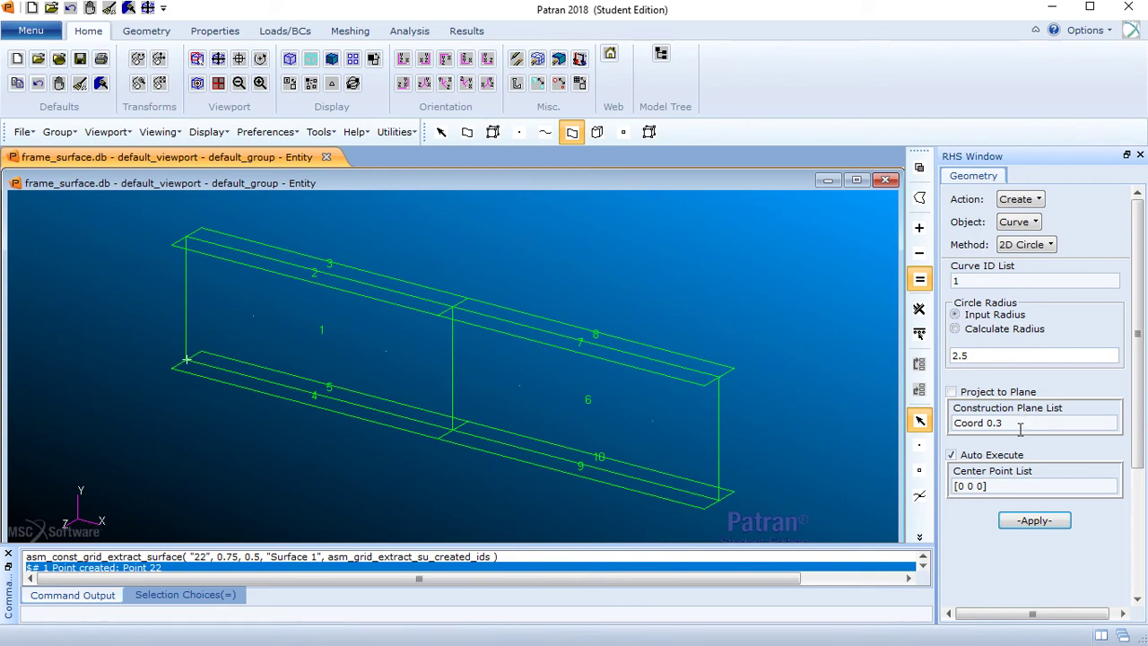
- Turn off Auto Execute and create a circle centred on Point 19, the extracted point at u 0.25 on surface 1
drag(1011, 493, 946, 493)
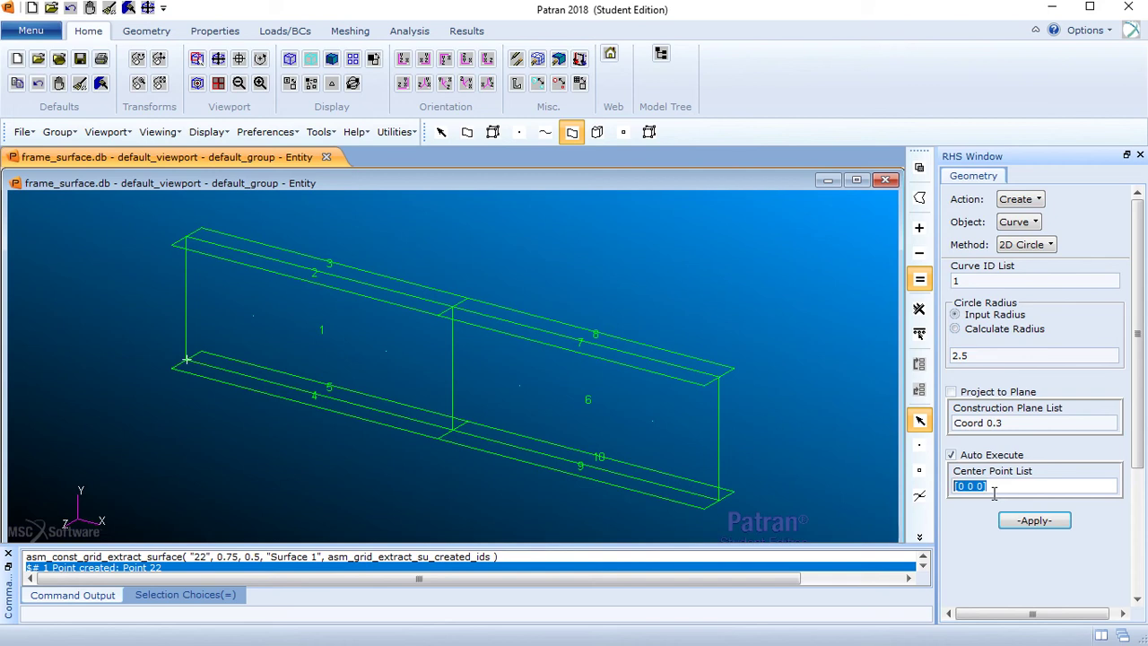
key(BackSpace)
click(952, 455)
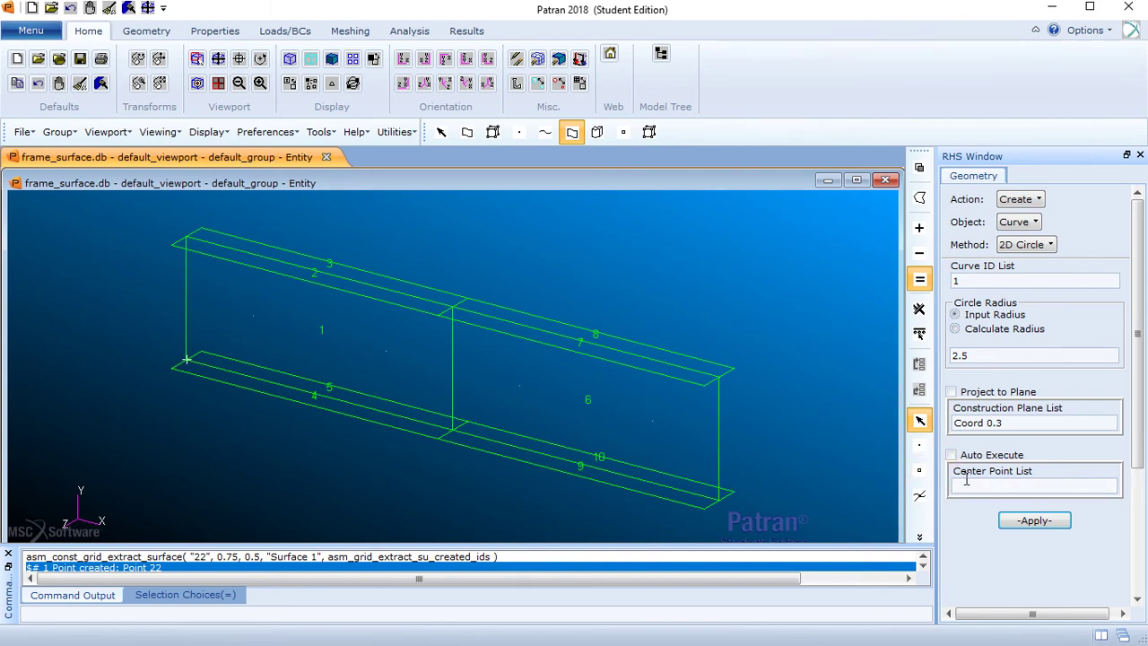
click(967, 485)
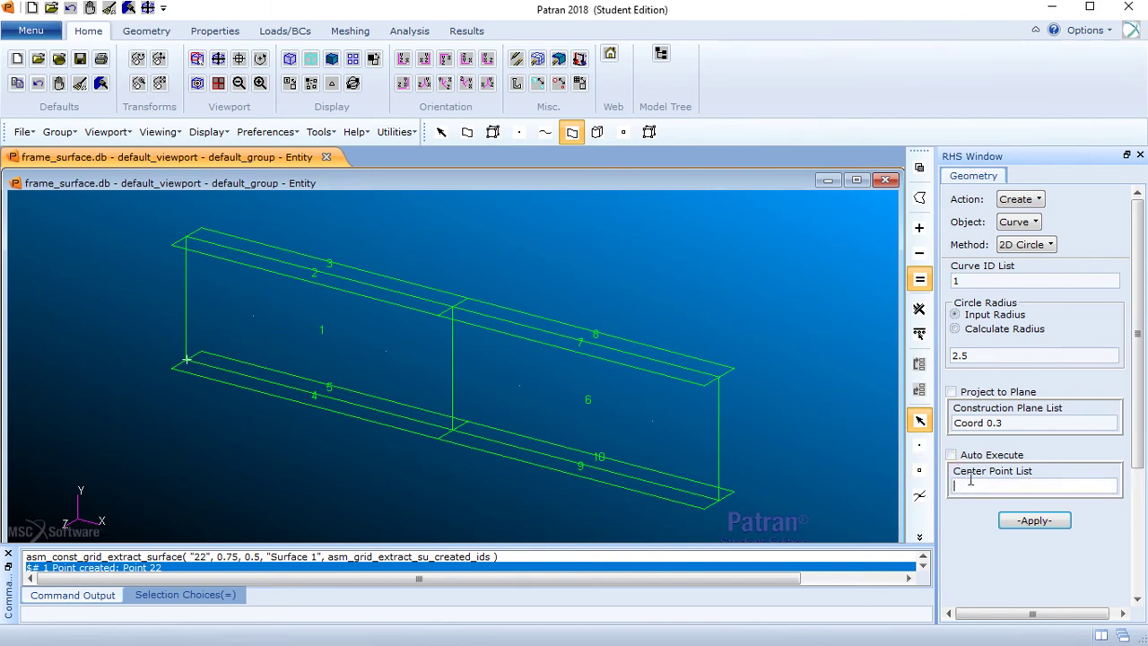
click(253, 320)
click(1034, 521)
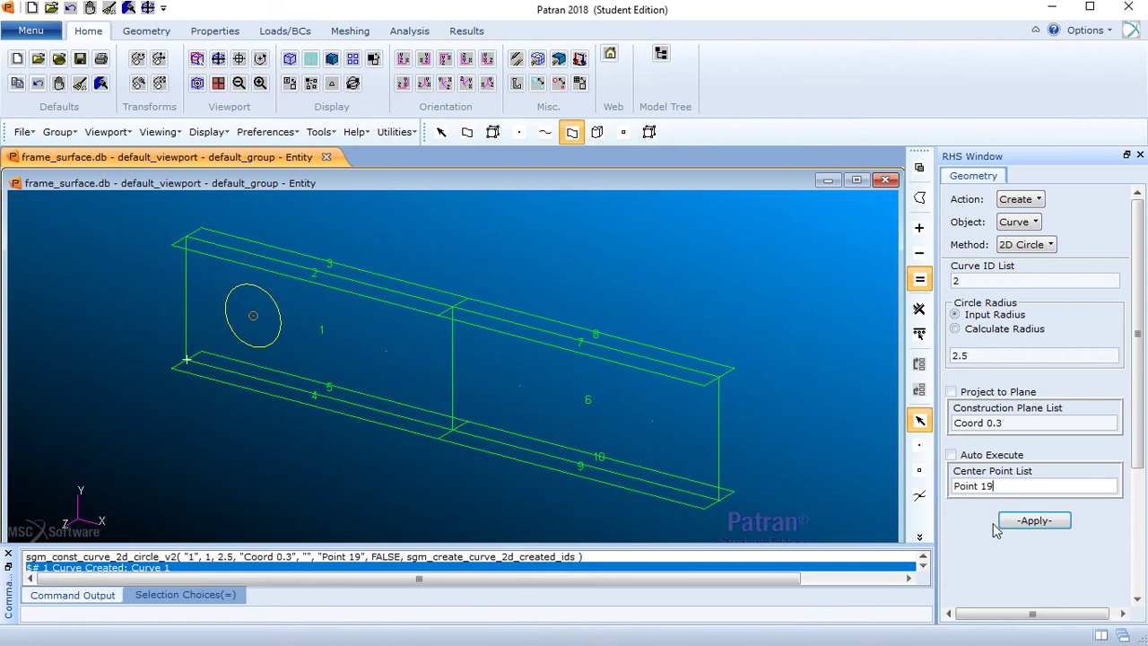
- Create a second circle of radius 2.5 centred on Point 22, the other extracted point on surface 1
click(1023, 486)
key(BackSpace)
click(386, 351)
click(1041, 522)
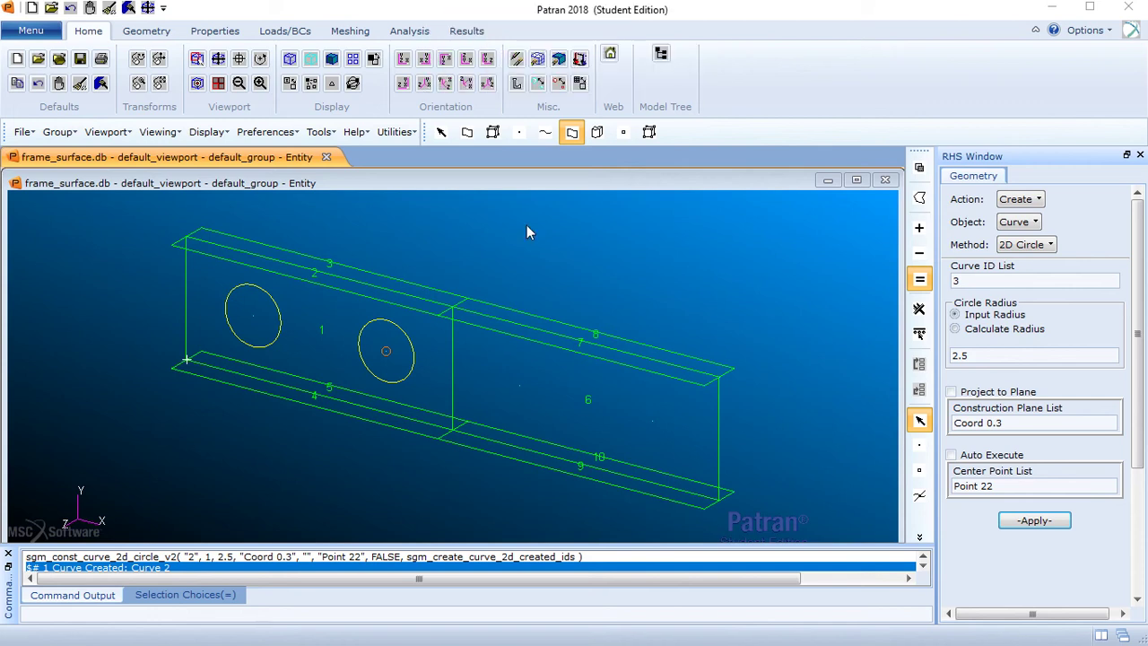
- Switch to editing surfaces with the Extend method, using the option that extends a surface edge by a specified length
click(1038, 201)
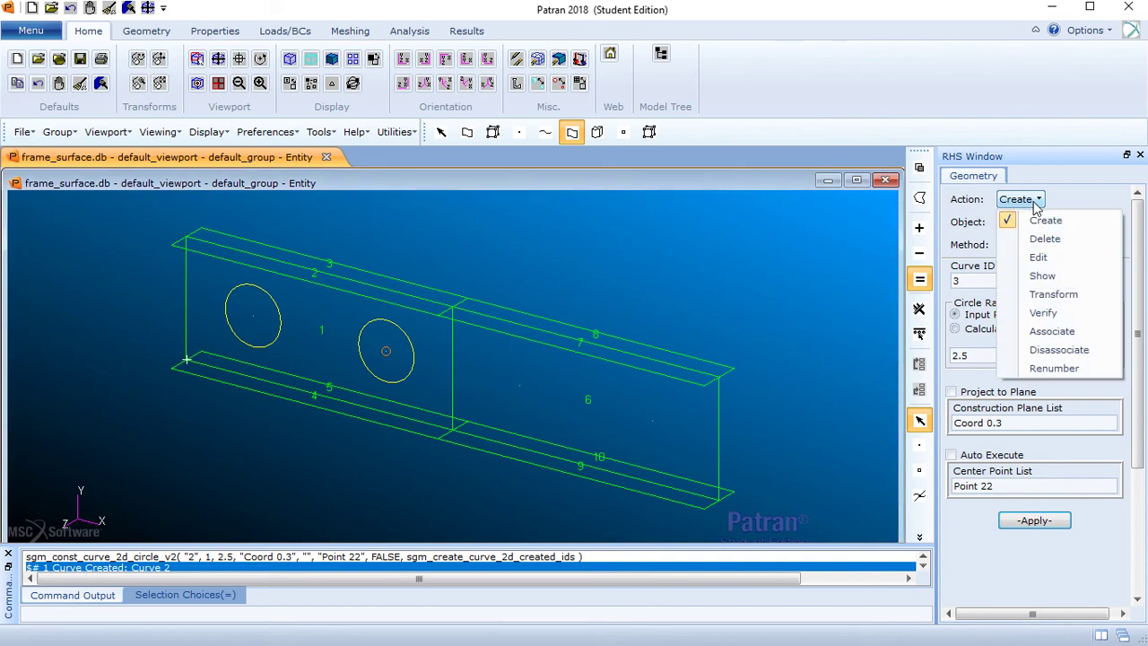
click(1039, 258)
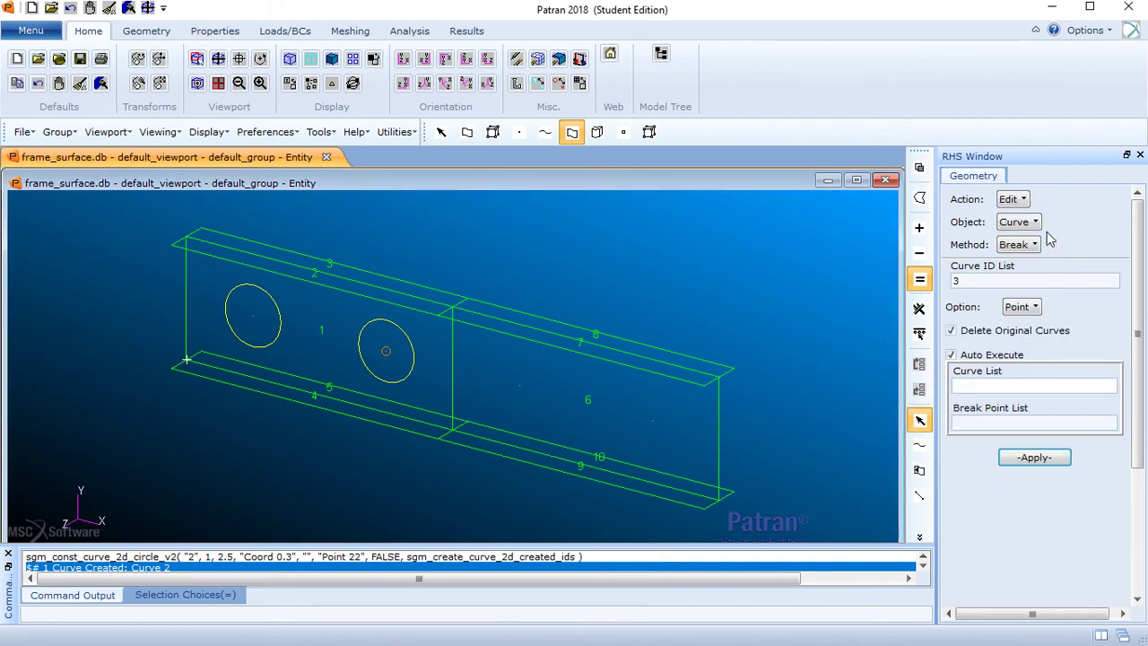
click(1035, 223)
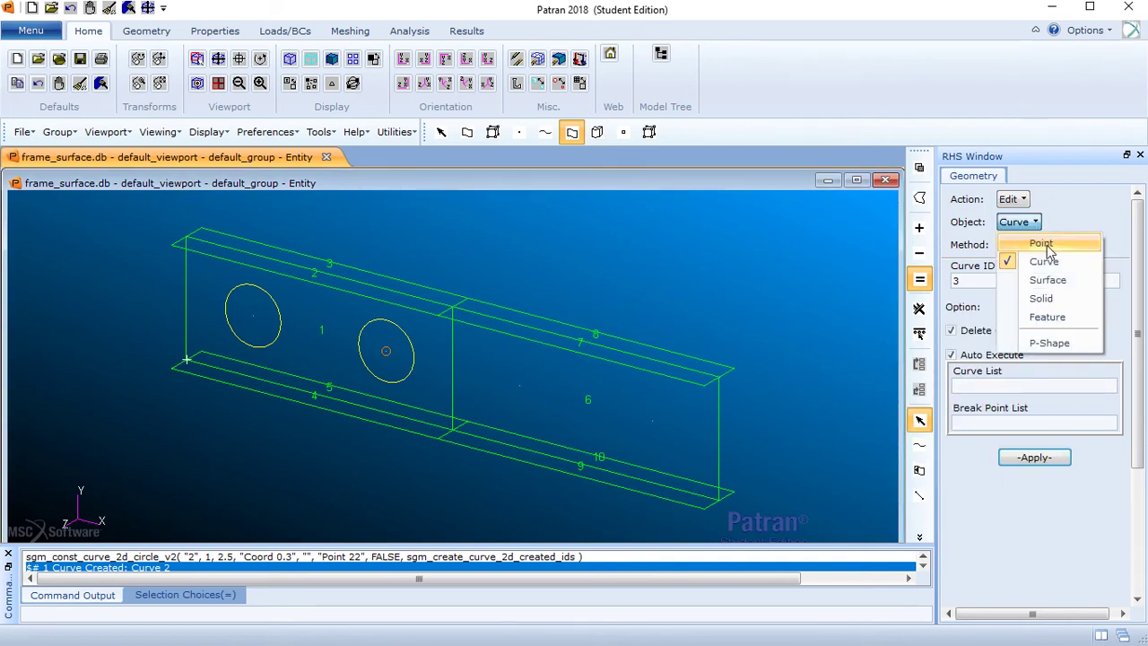
click(1048, 280)
click(1036, 247)
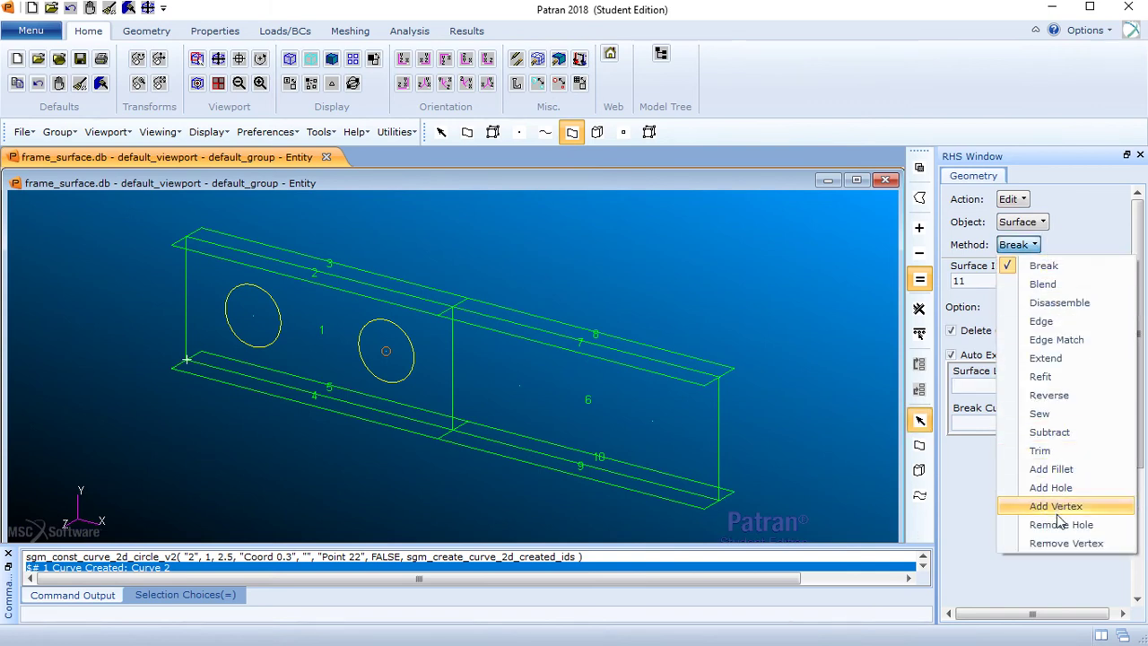
click(1058, 355)
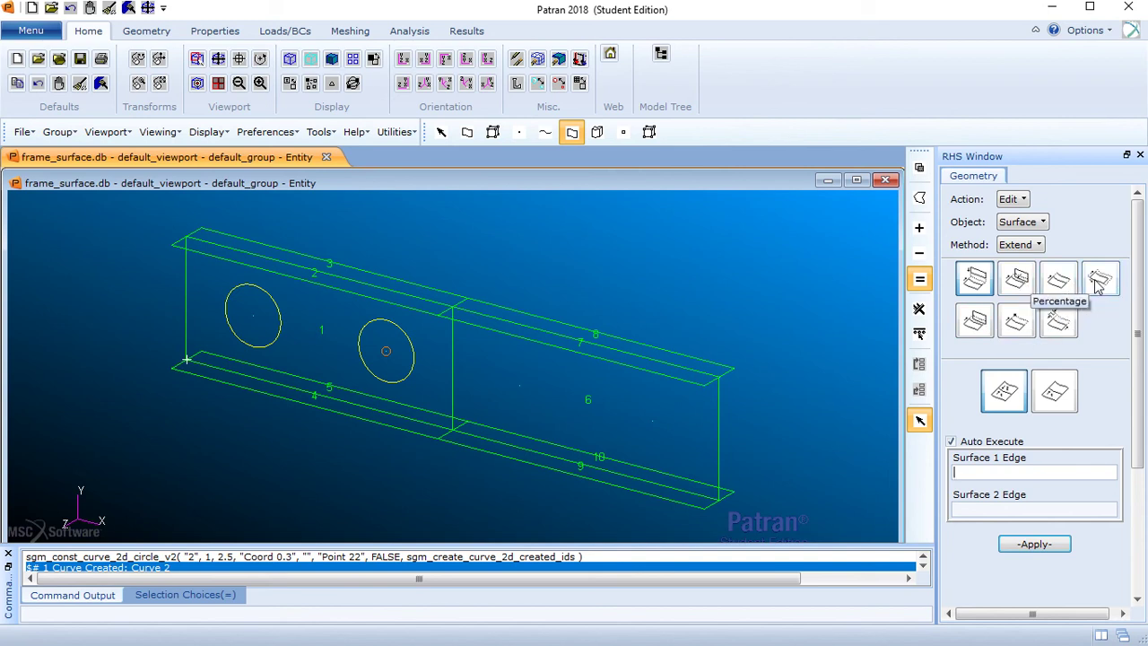
click(1061, 327)
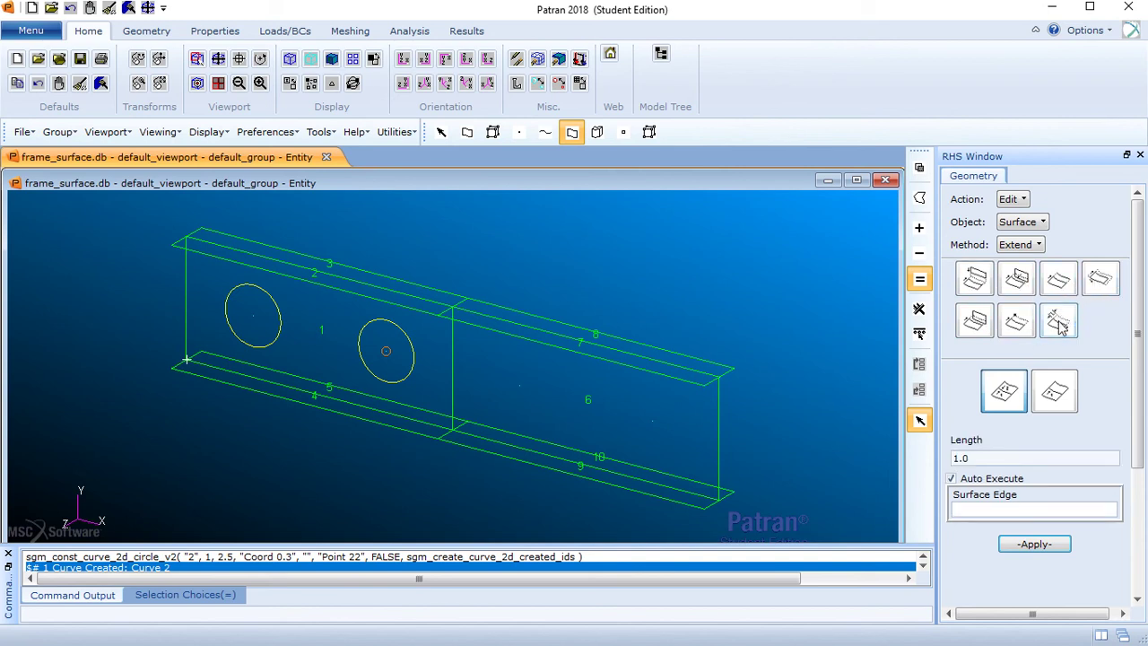
click(1004, 399)
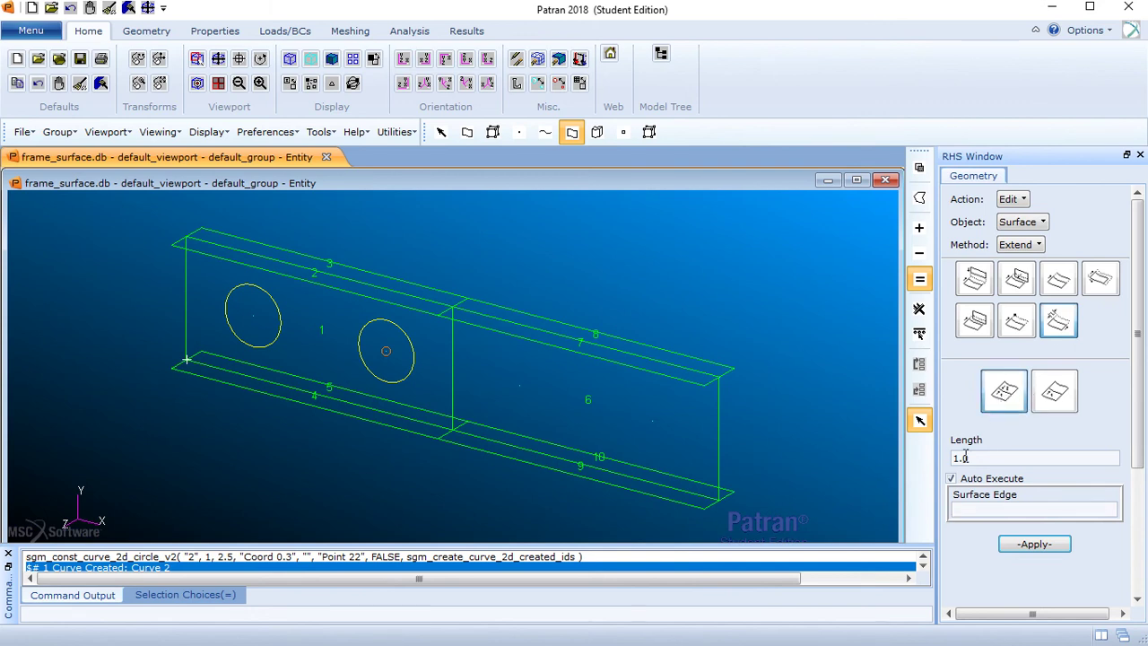
- Set the extension length to 2, turn off Auto Execute, and make the surface edge list ready for picking around surface 1
drag(978, 459, 922, 462)
text(2)
click(953, 480)
click(971, 510)
scroll(136, 322, up, 5)
scroll(67, 308, up, 1)
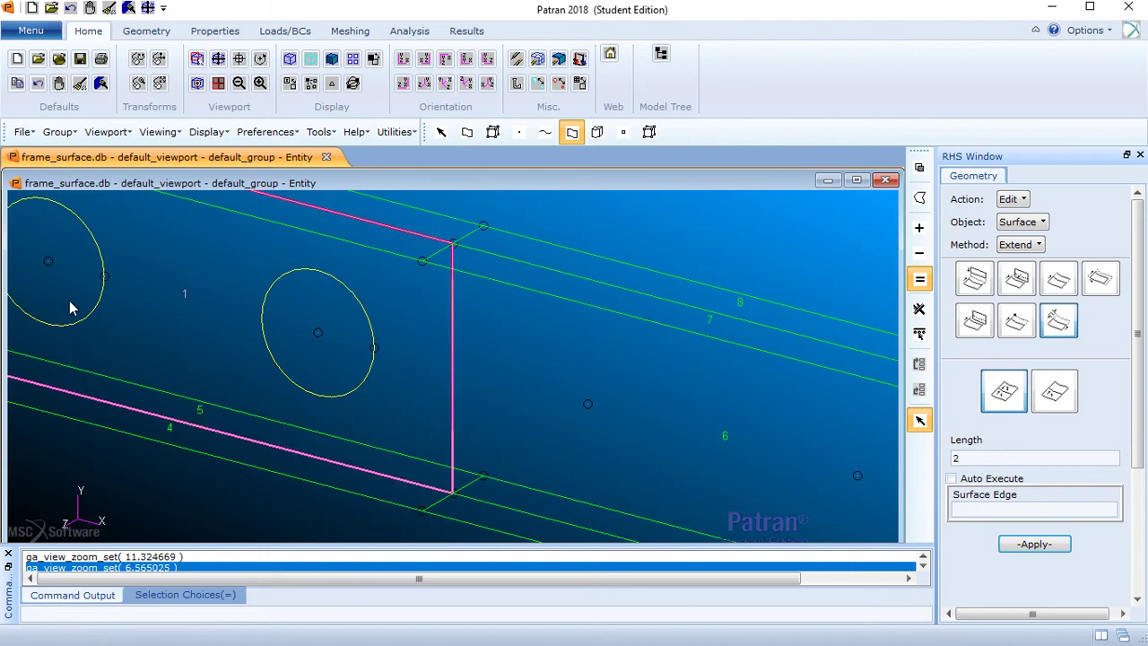
middle_drag(69, 307, 285, 366)
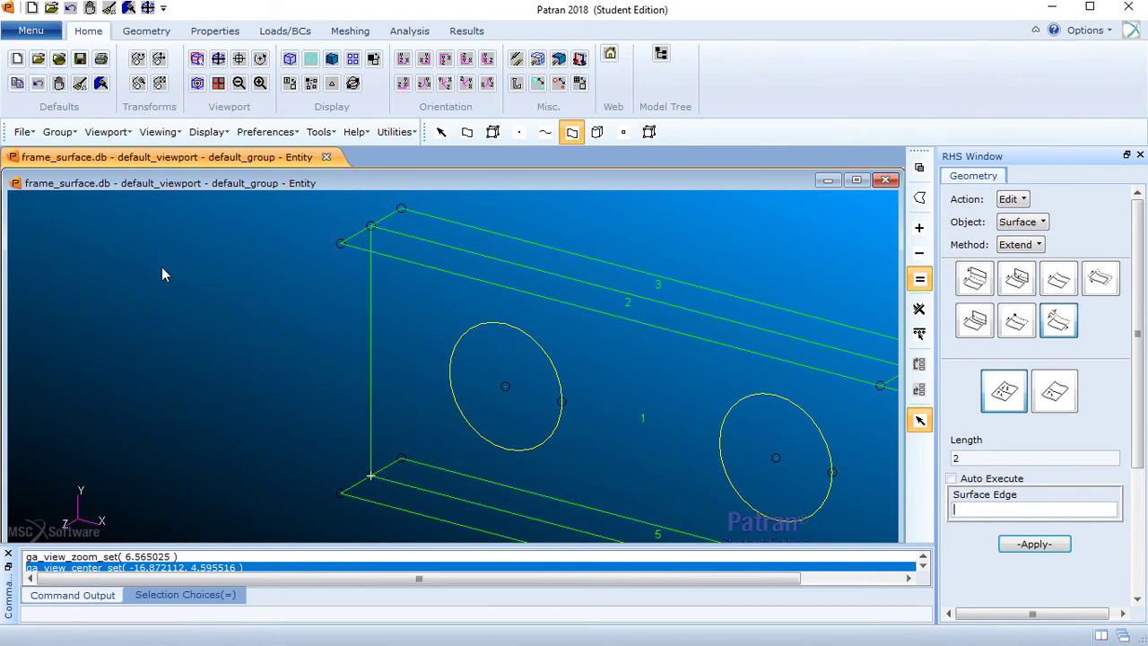
click(107, 250)
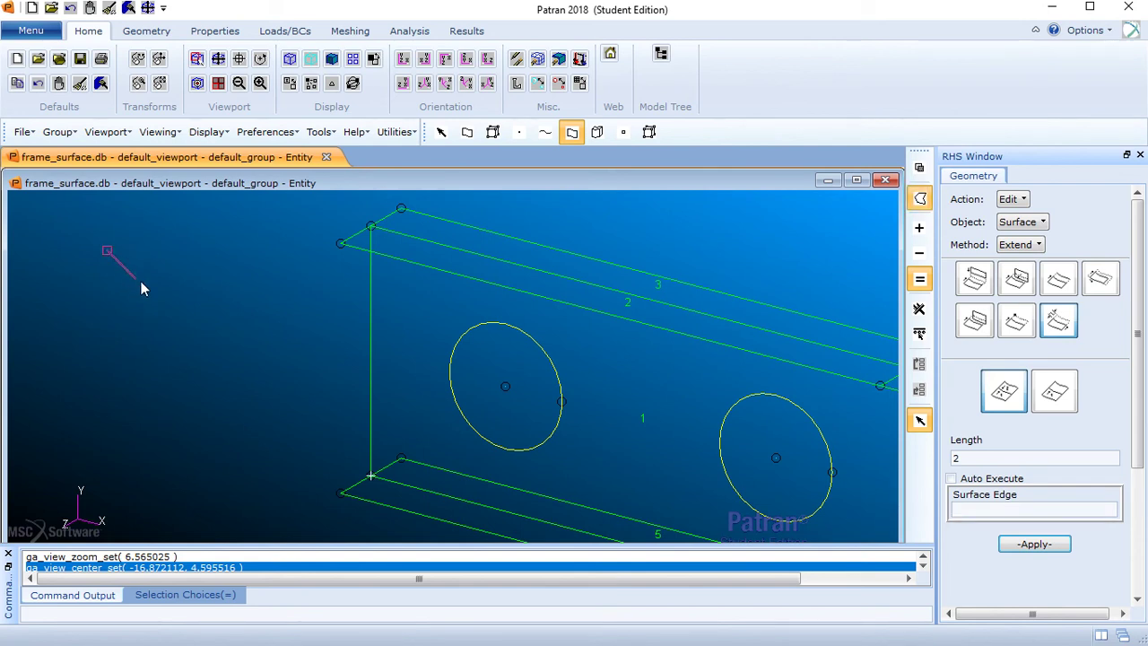
click(195, 297)
click(157, 349)
click(117, 348)
click(87, 384)
click(134, 415)
click(74, 416)
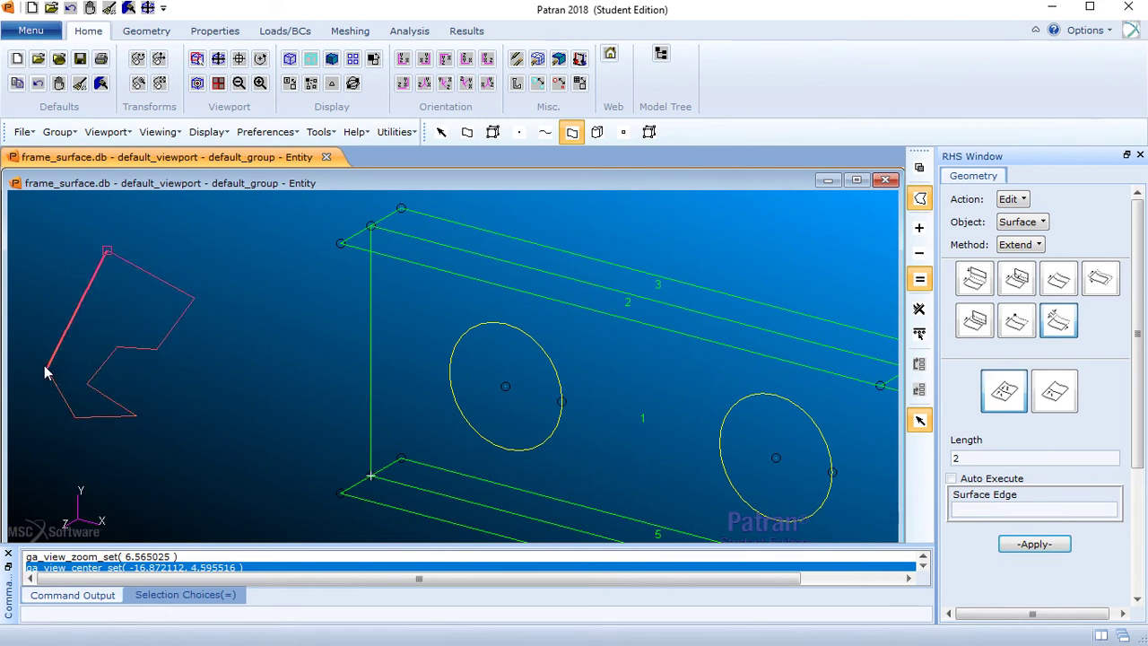
click(44, 365)
click(73, 340)
click(46, 281)
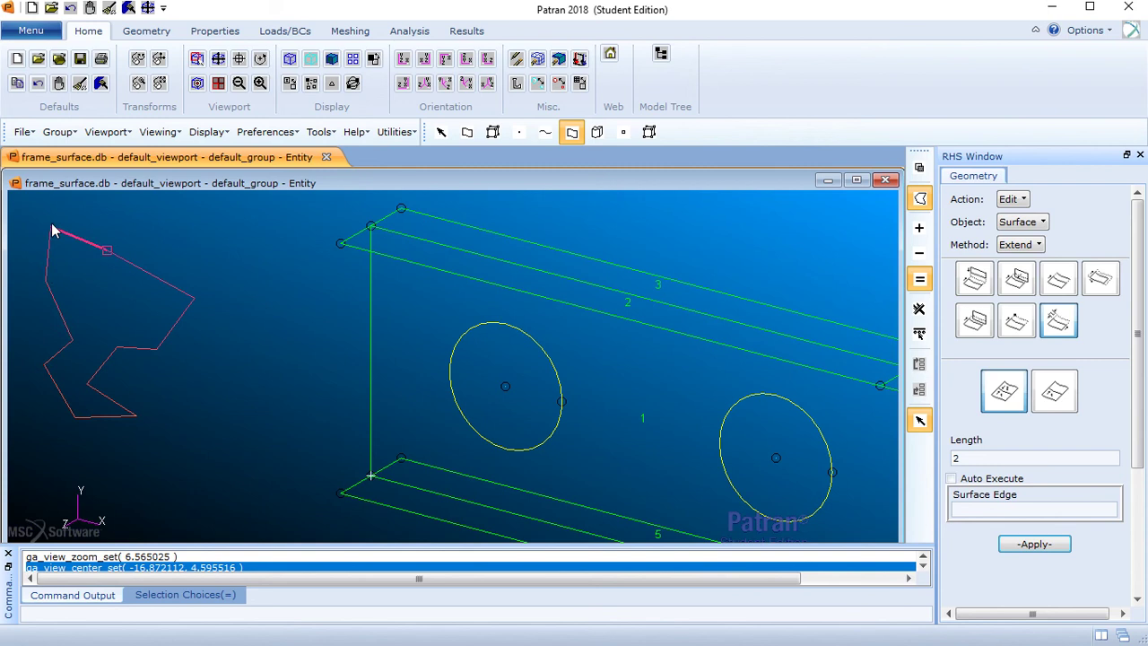
click(51, 221)
click(143, 220)
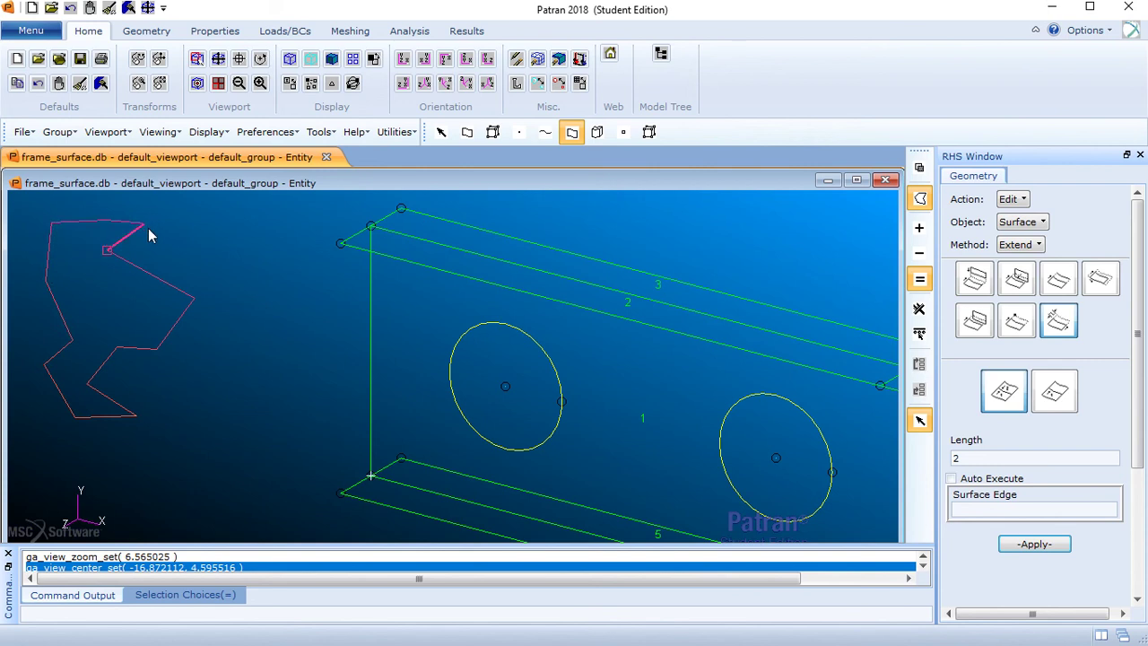
click(215, 267)
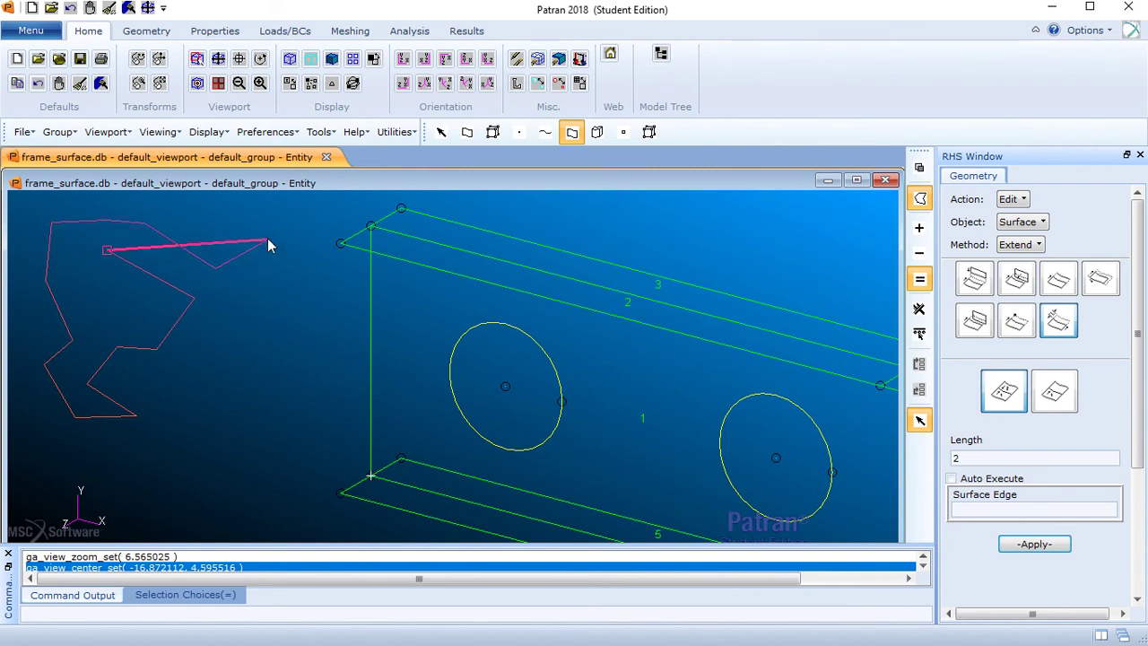
click(267, 240)
click(271, 332)
click(224, 388)
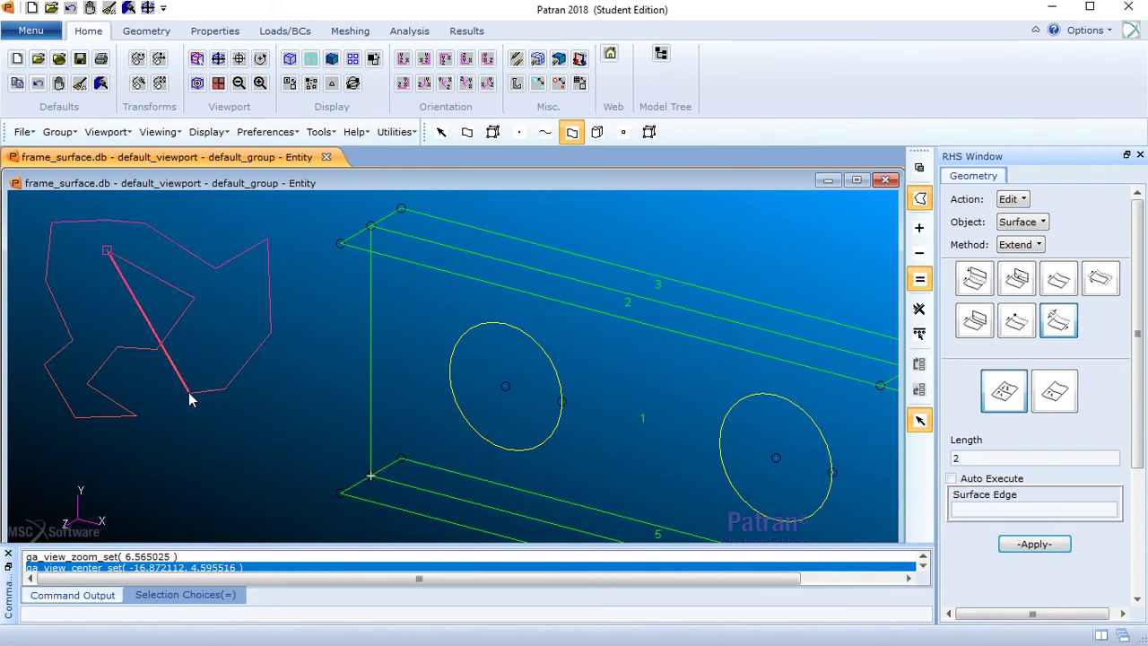
click(184, 388)
click(171, 449)
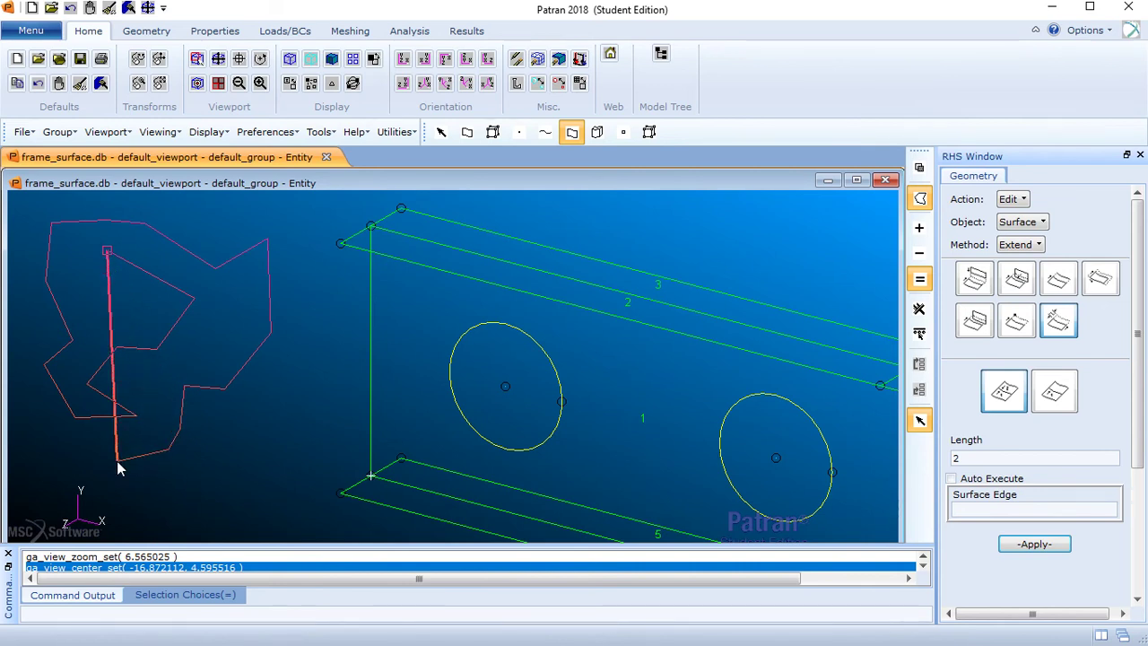
double_click(117, 463)
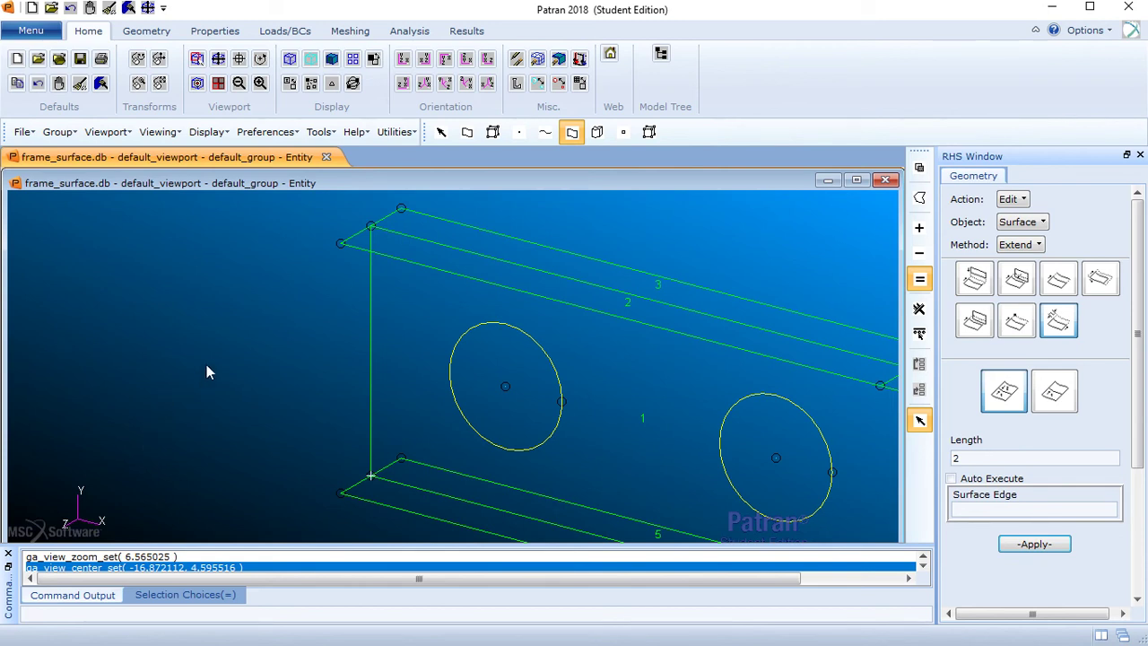
- Extend the outer end edges of web surface 1 and flange surfaces 2, 3, 4 and 5 by the set length
click(996, 509)
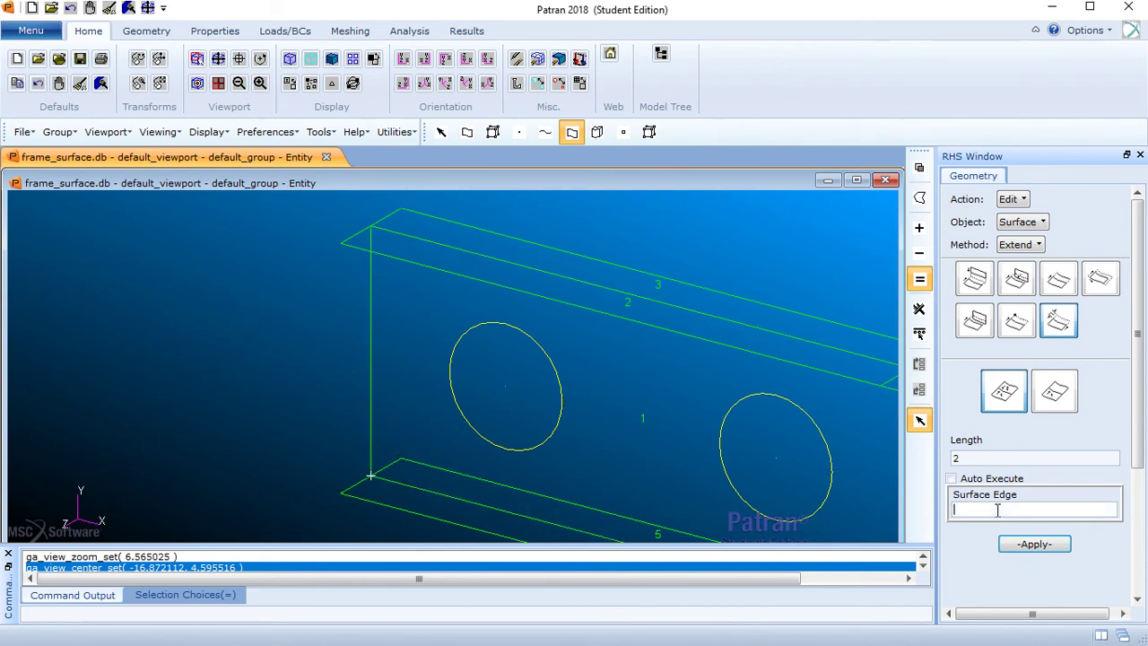
click(383, 224)
click(369, 287)
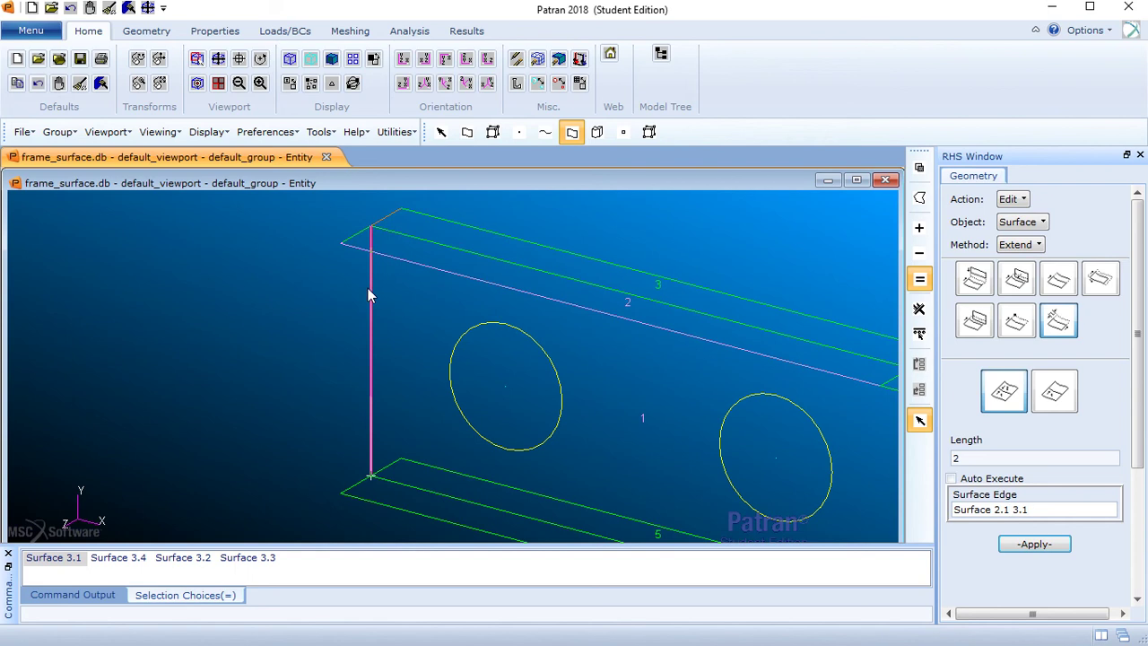
click(362, 484)
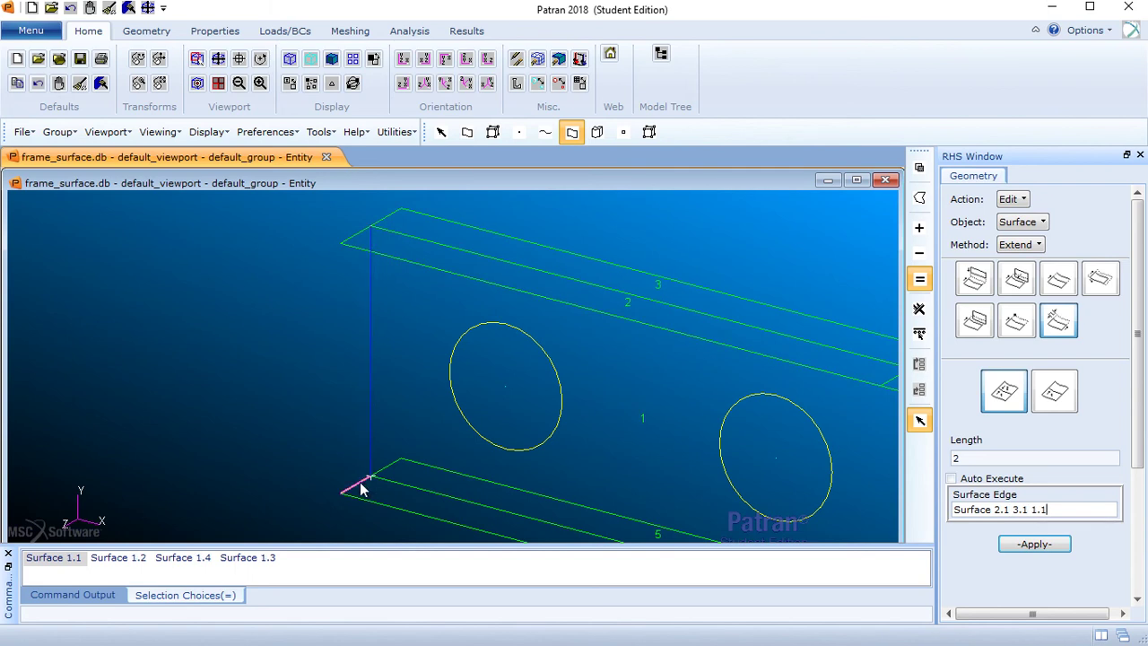
click(384, 469)
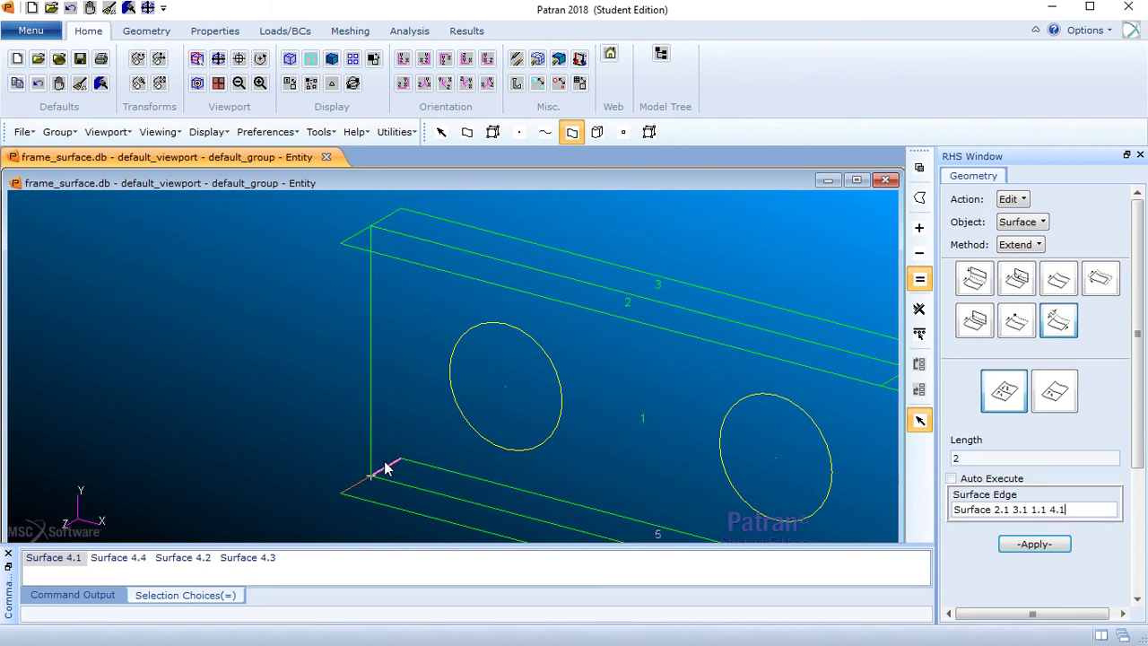
click(384, 470)
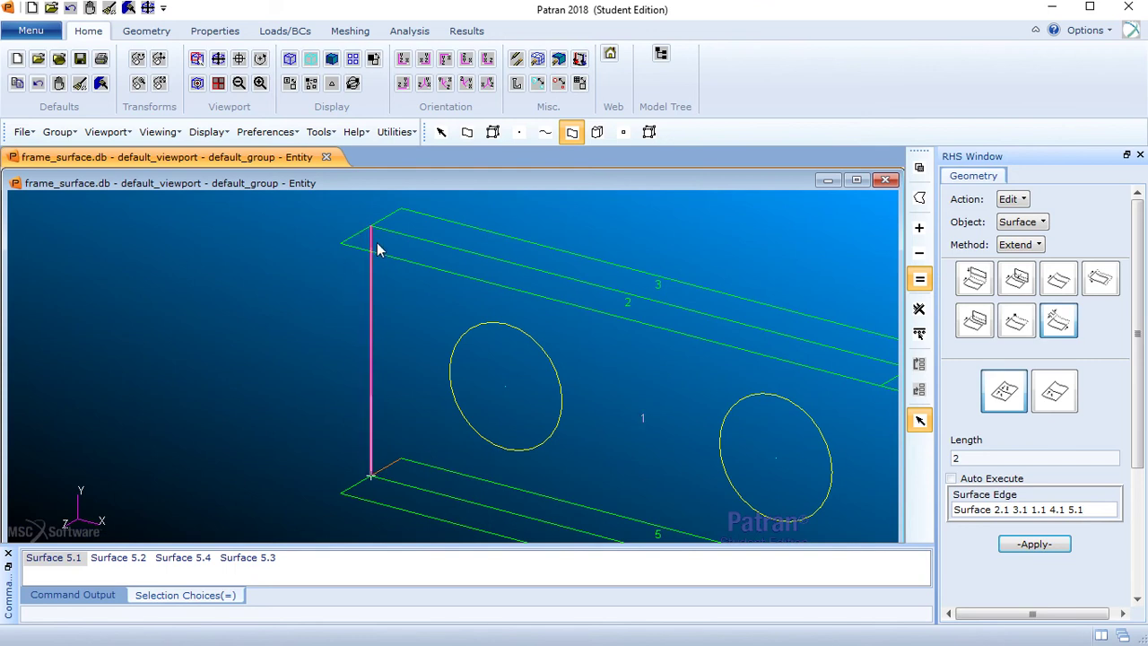
click(1046, 549)
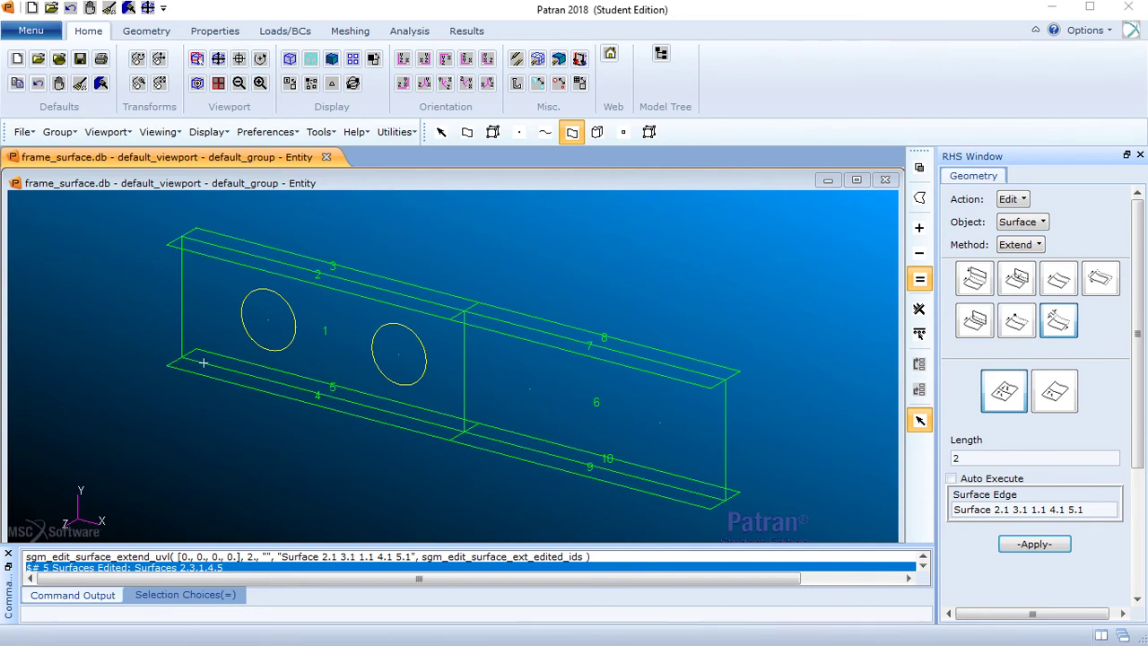
- Break surface 1 along the two circle curves with Auto Execute turned off, deleting the original surface
click(1032, 245)
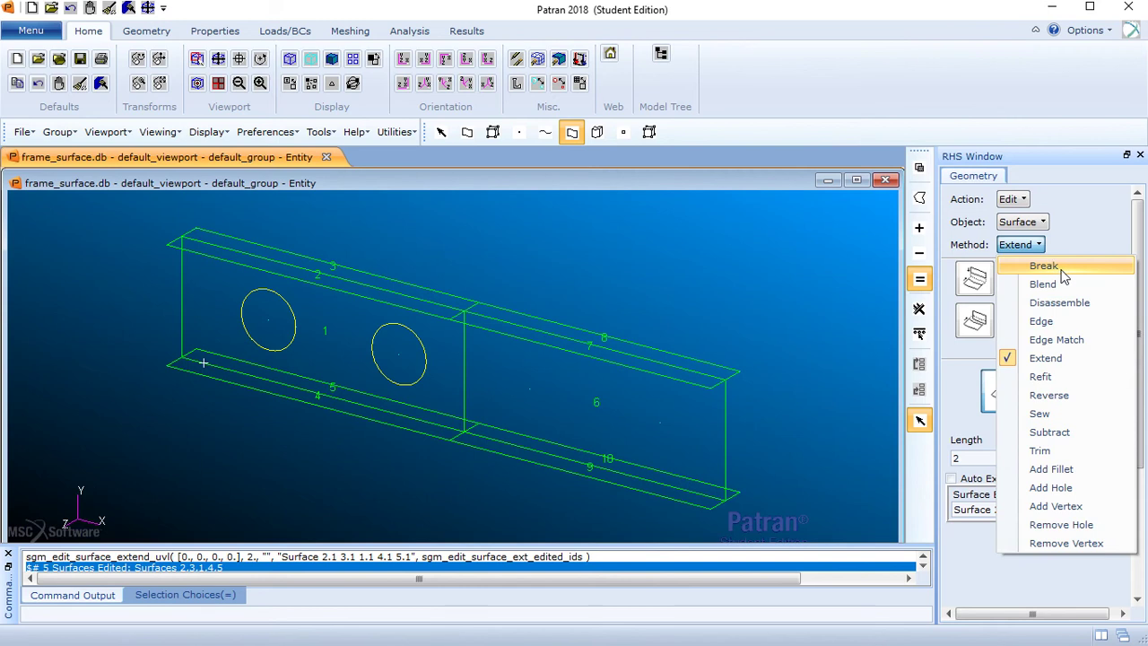
click(1045, 266)
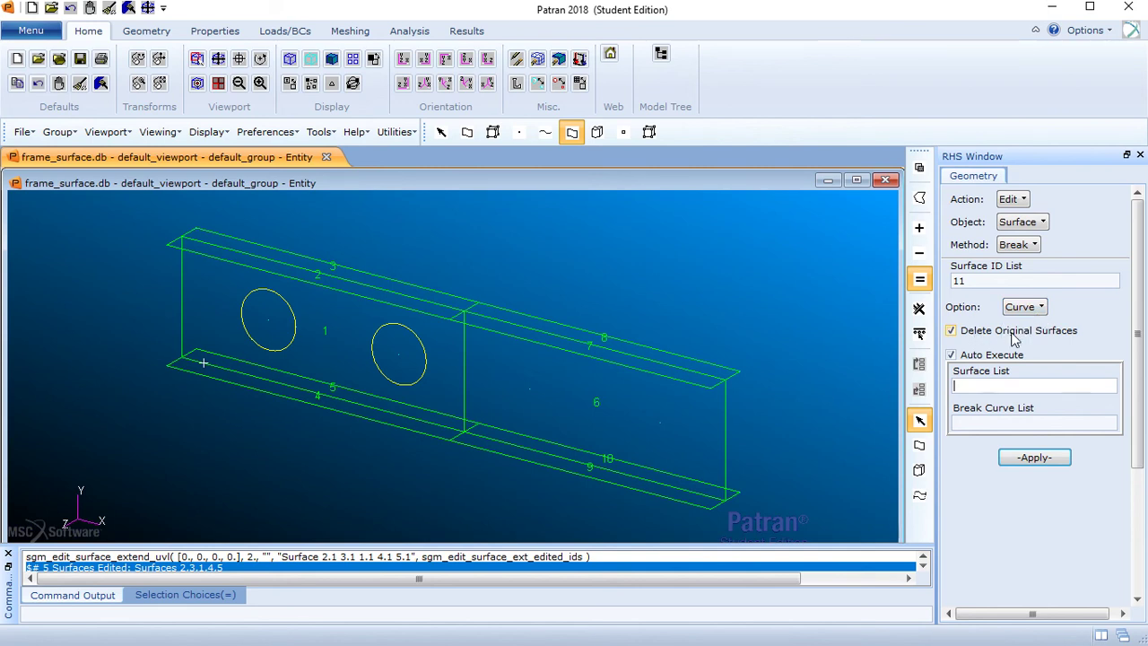
click(953, 355)
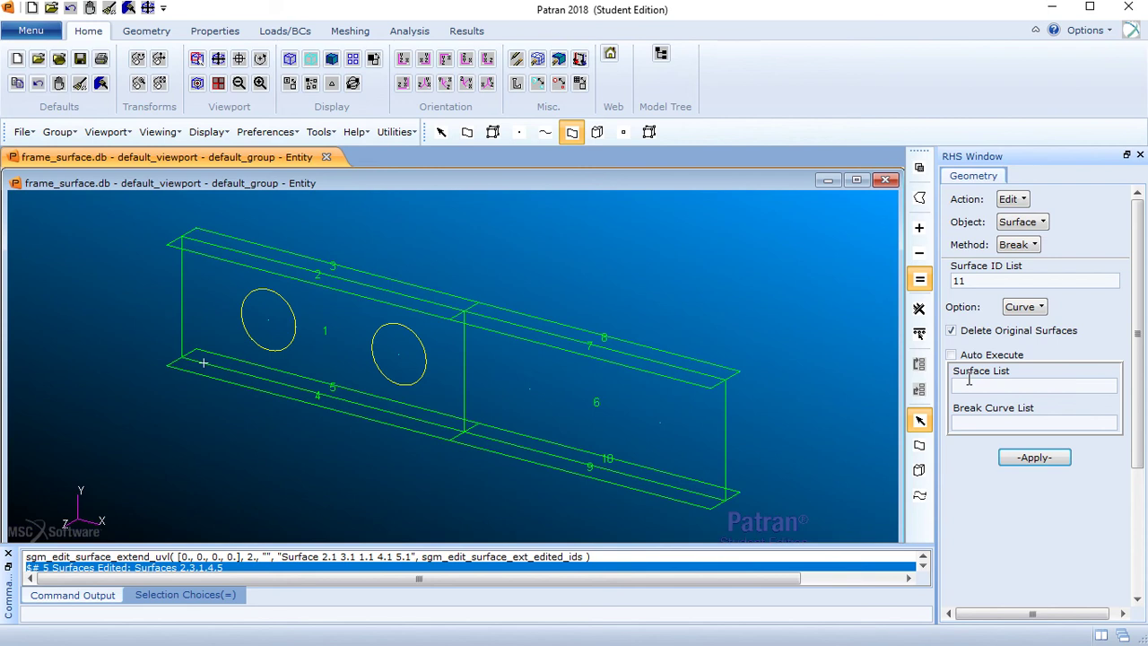
click(969, 380)
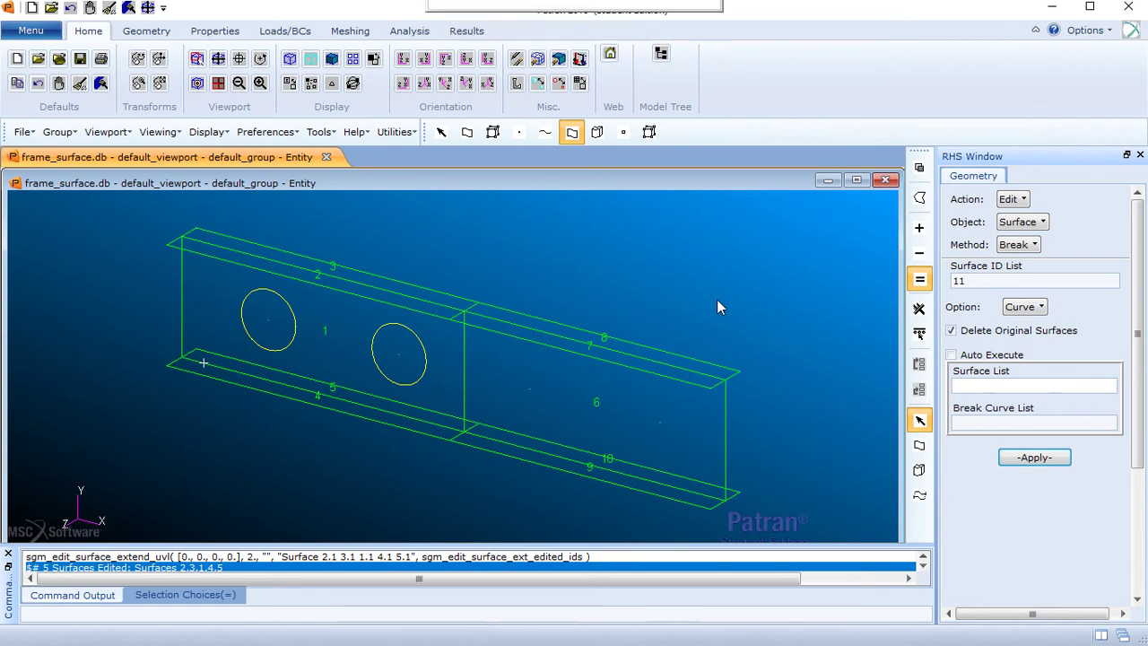
click(338, 334)
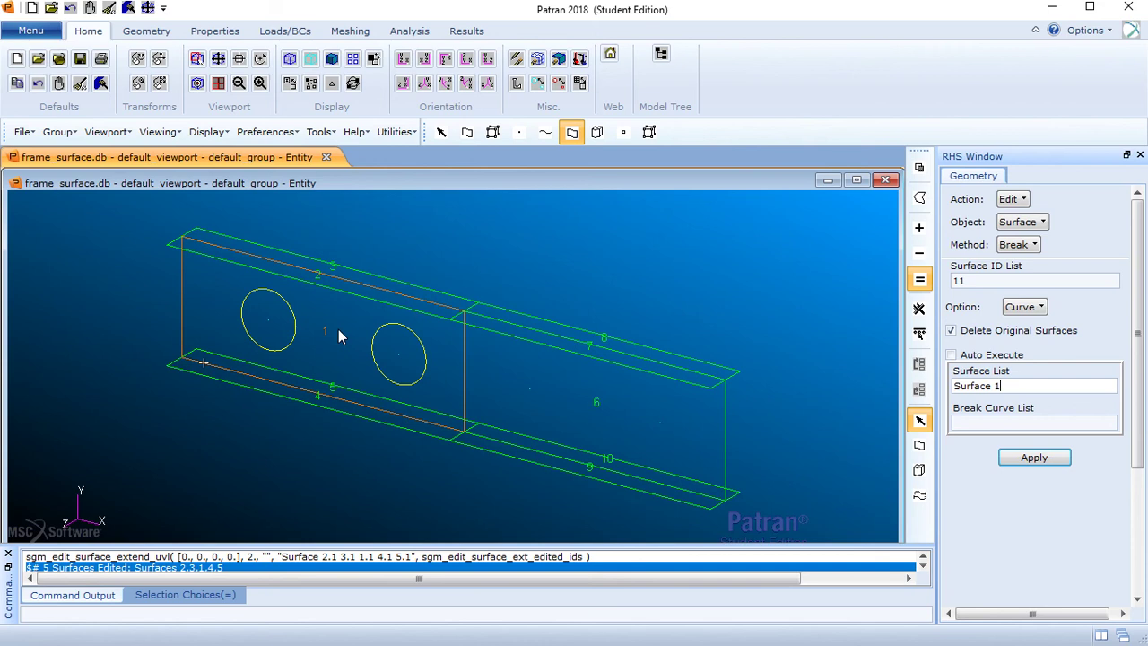
click(1000, 421)
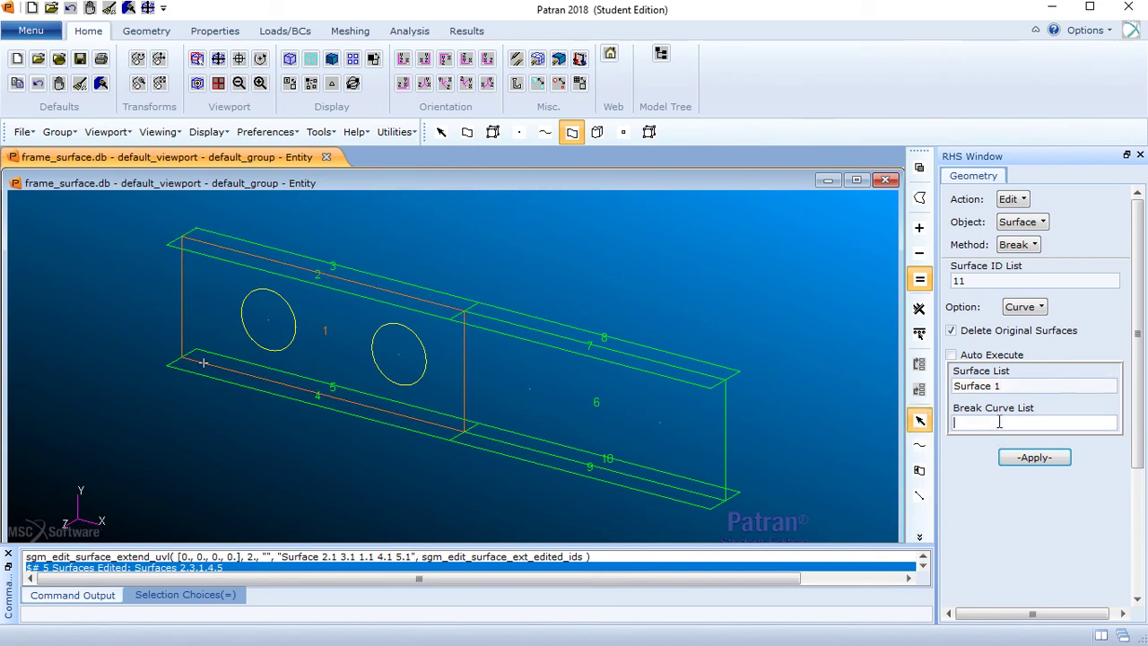
click(275, 353)
click(390, 385)
click(1033, 458)
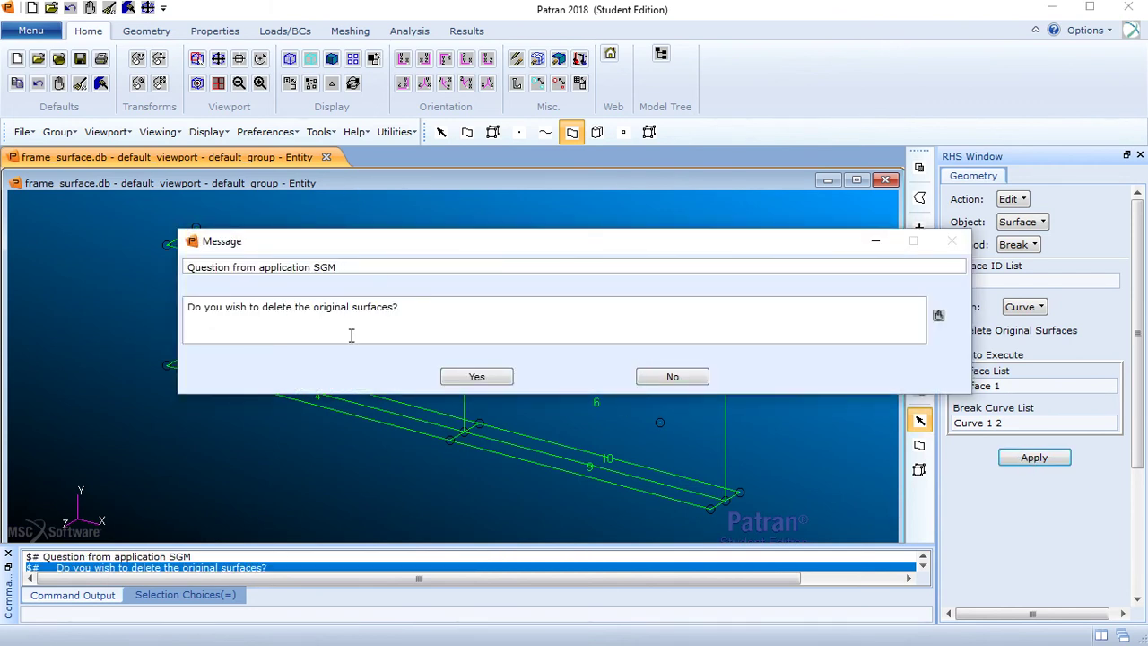
click(476, 376)
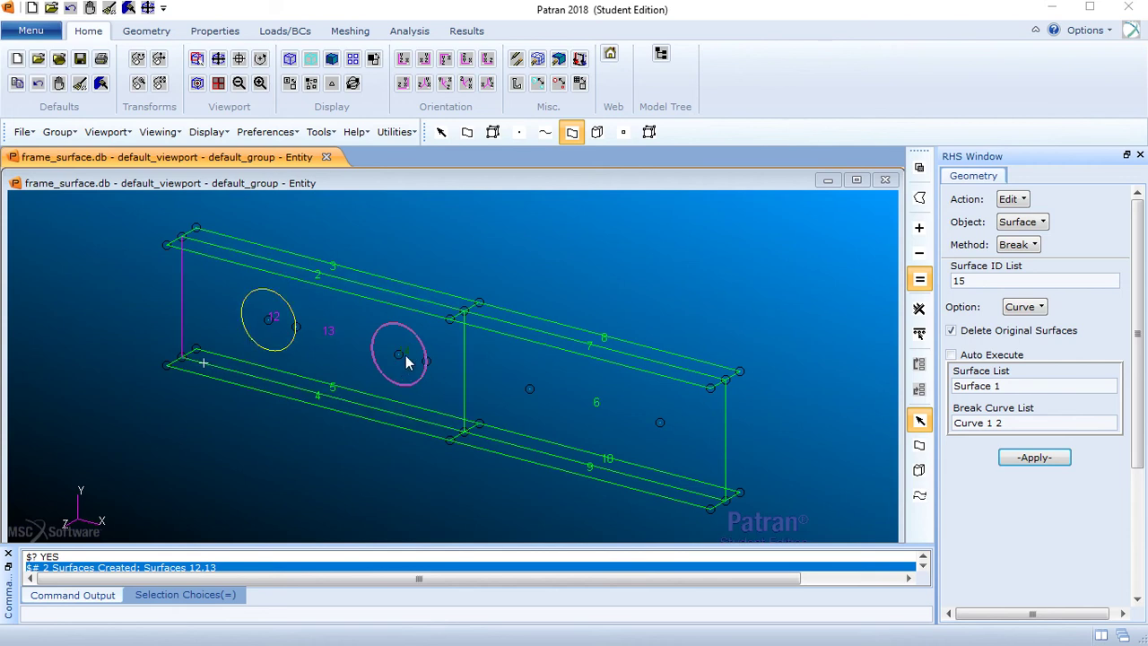
- Delete surfaces 12 and 14, the circular surfaces inside the two circles on the web
click(1021, 199)
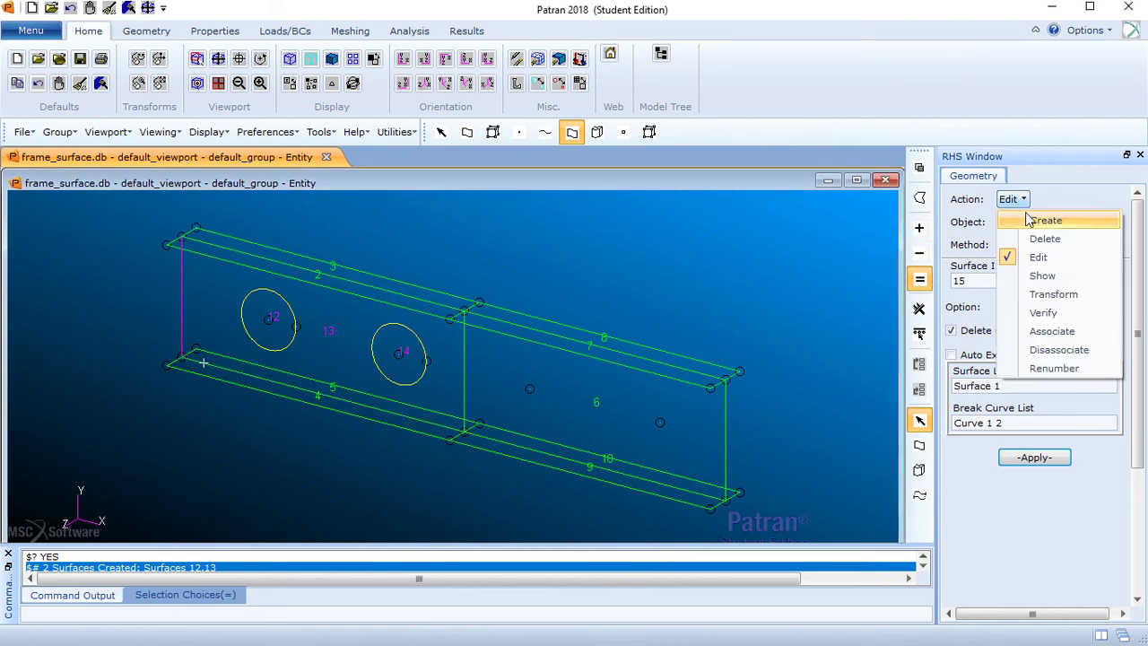
click(1051, 239)
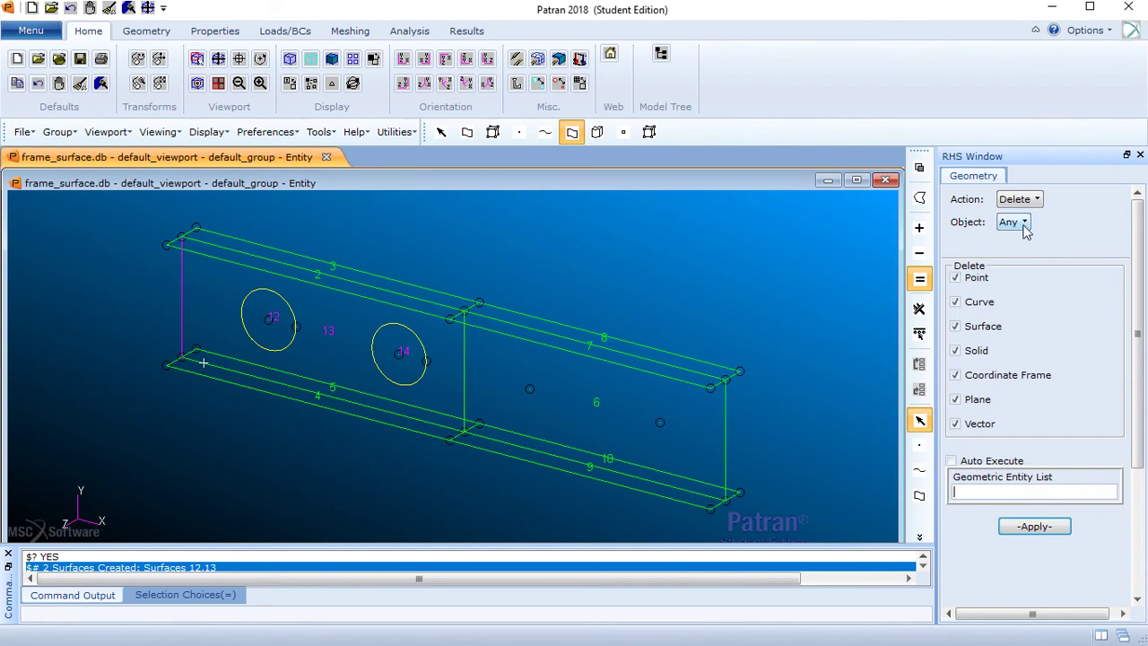
click(1023, 227)
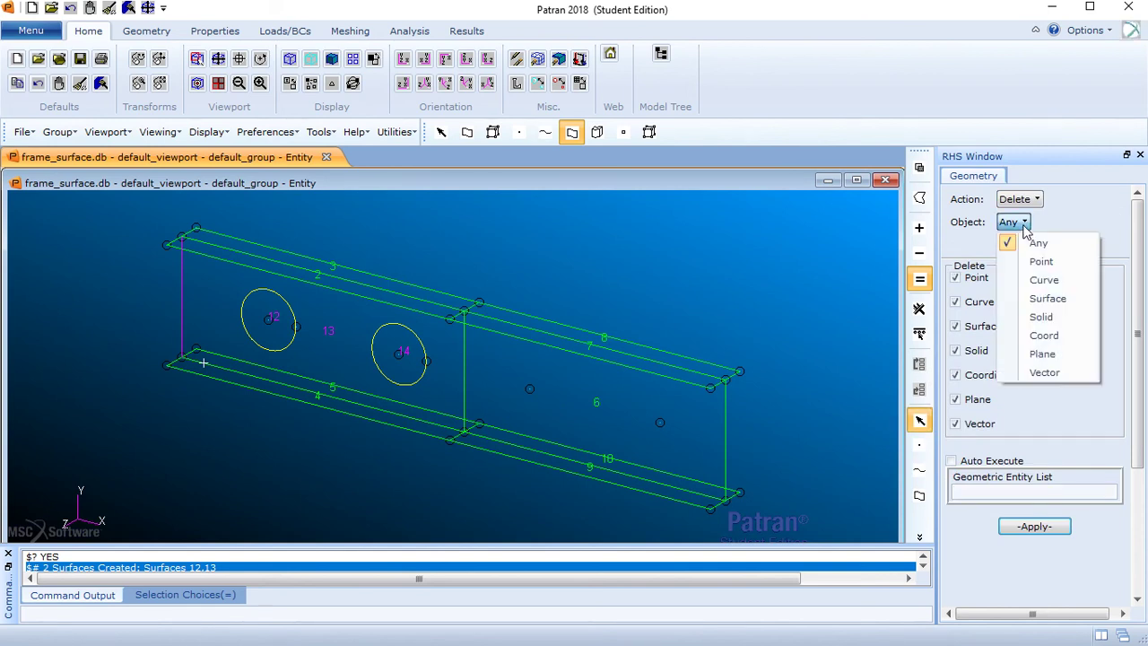
click(1045, 281)
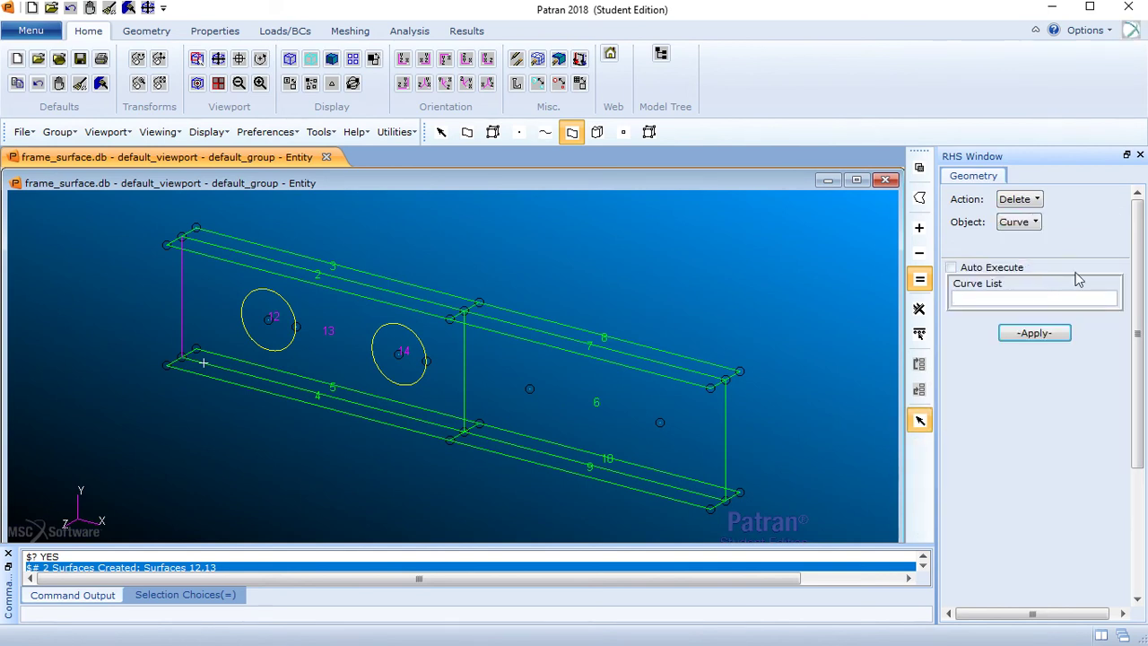
click(1028, 223)
click(1047, 299)
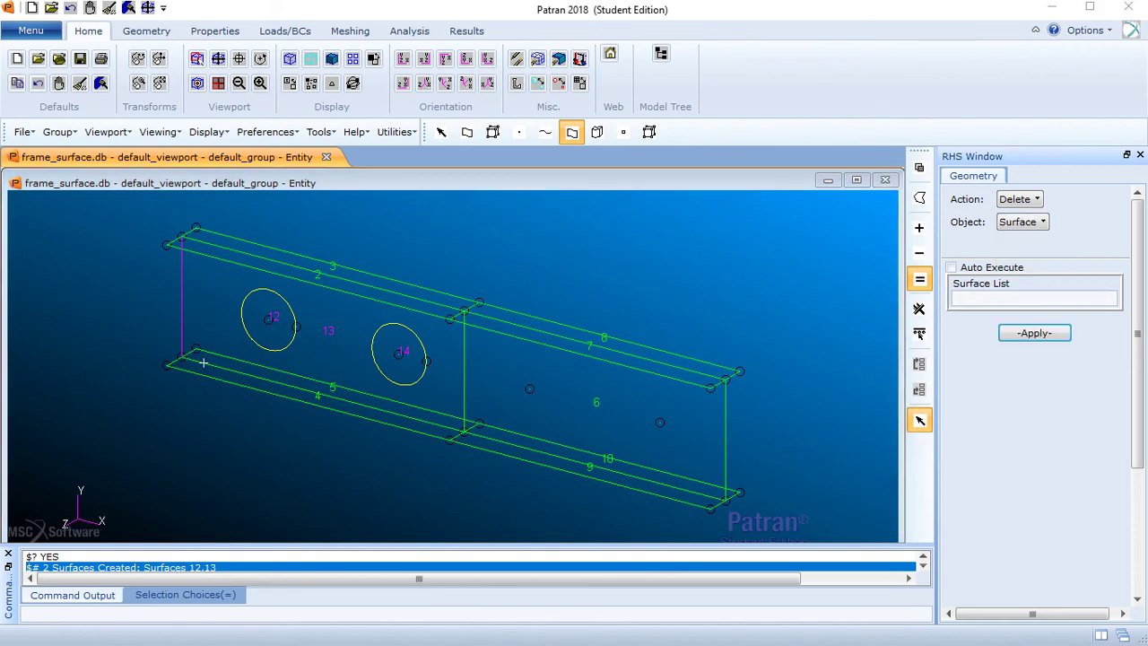
click(967, 299)
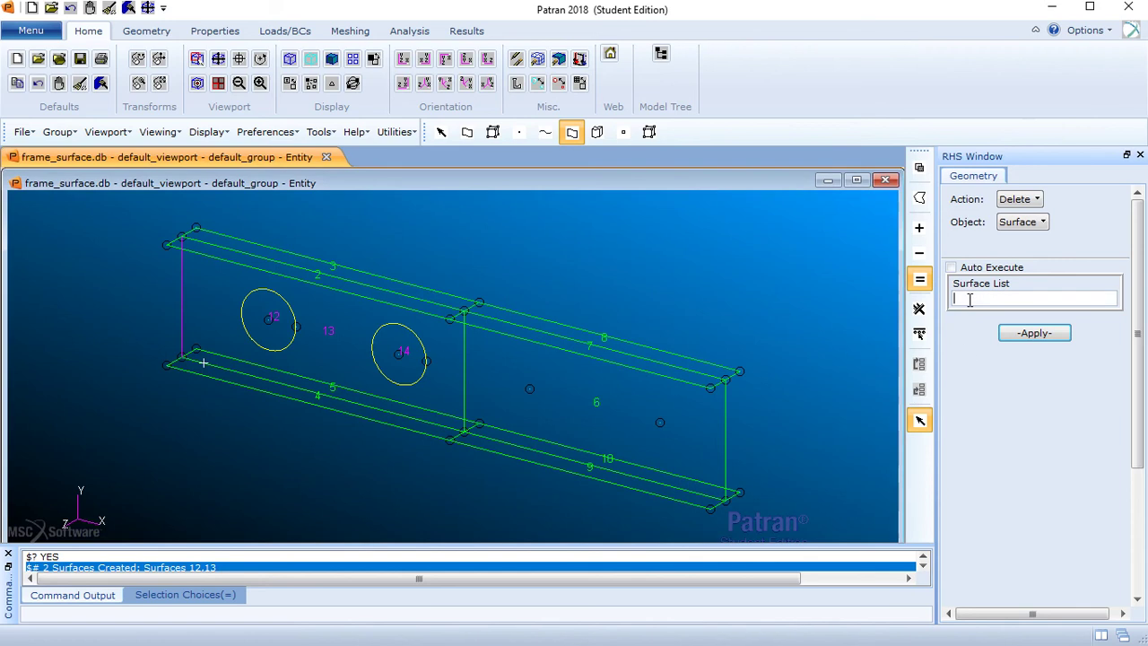
click(280, 328)
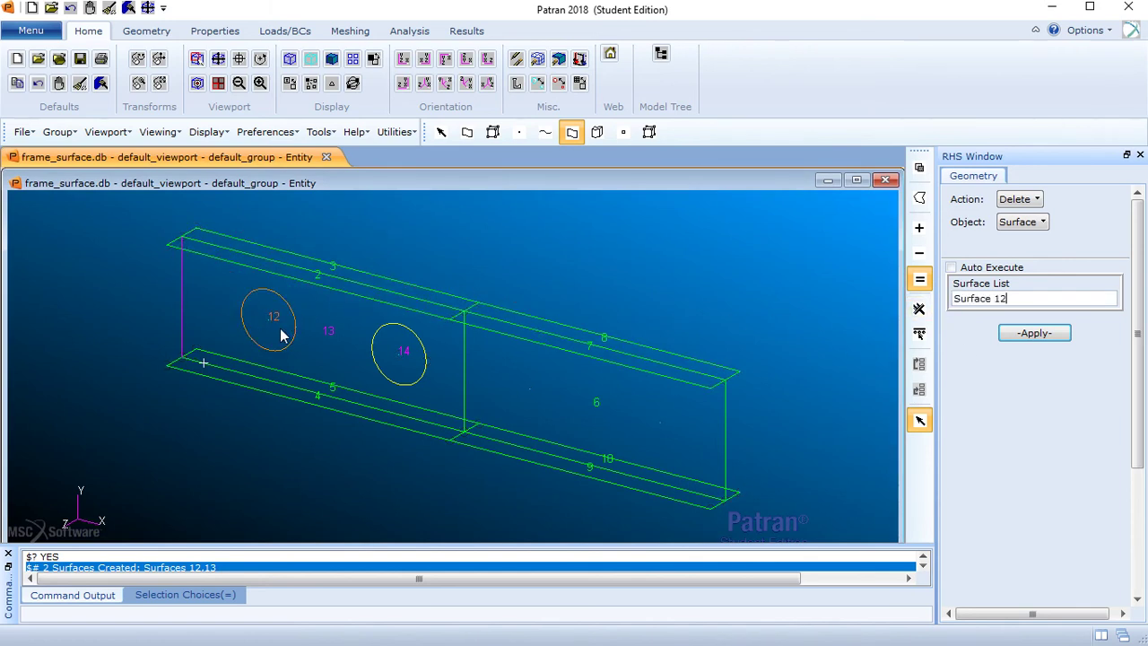
click(418, 361)
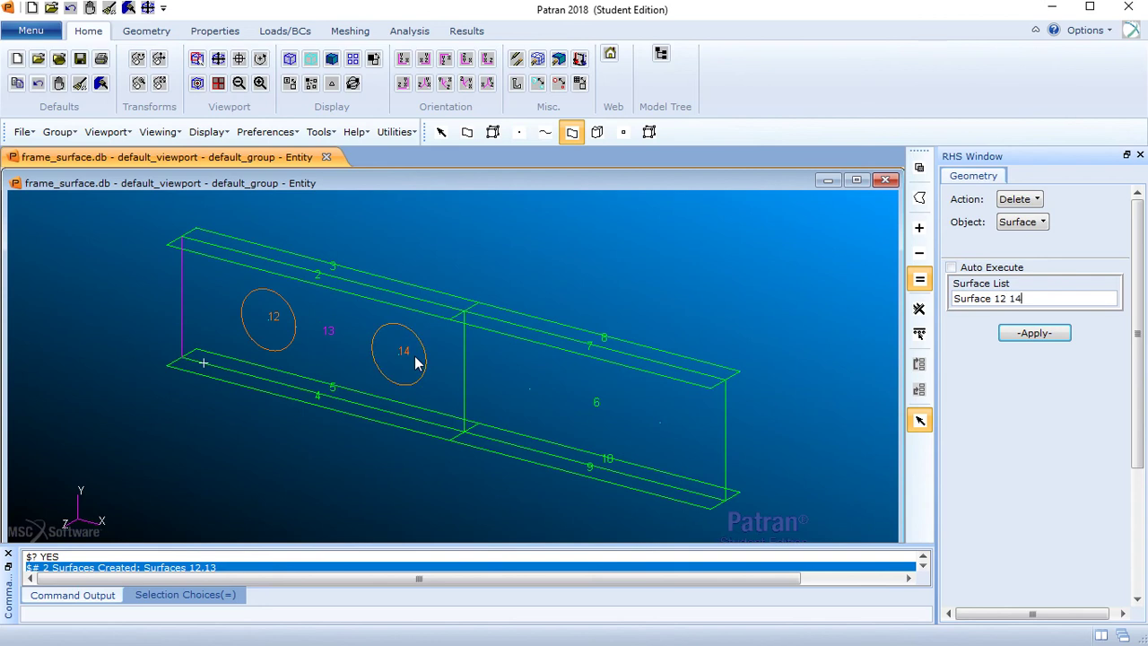
click(1023, 337)
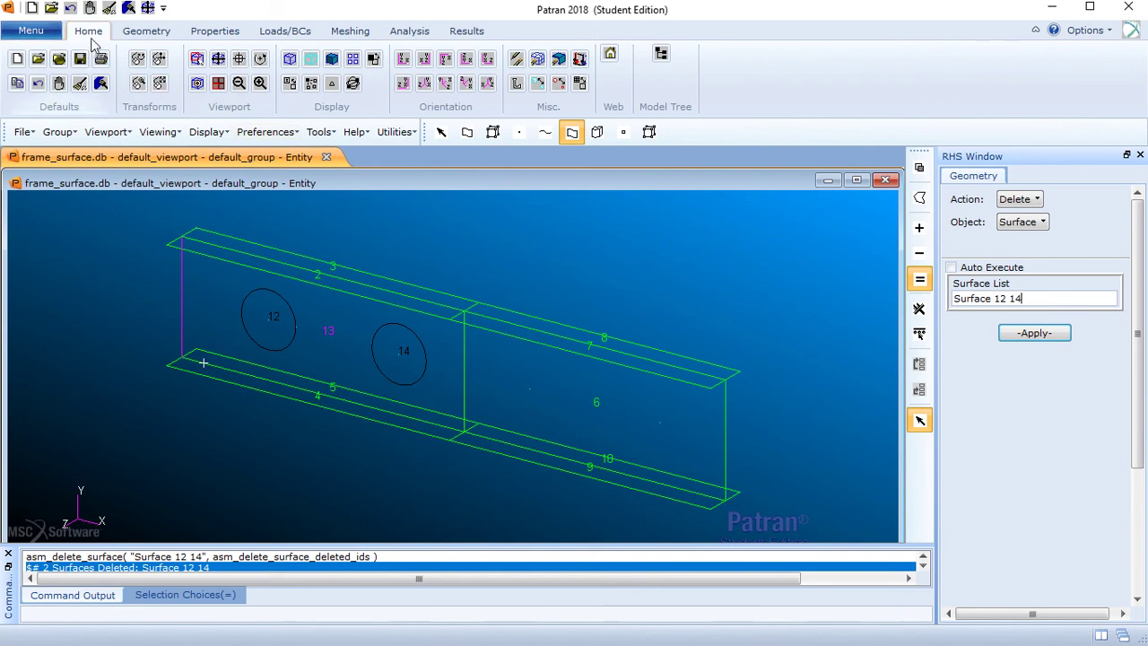
- Inspect the web openings in smooth shaded display, then return to wireframe and the standard isometric view
click(332, 63)
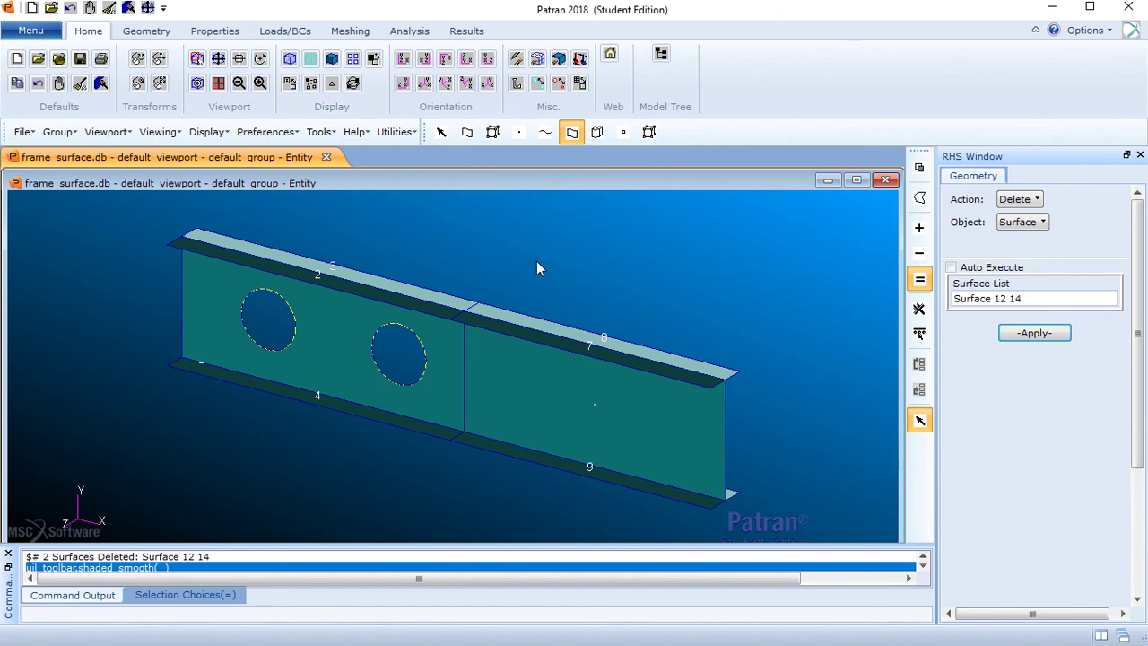
ctrl+middle_drag(537, 264, 538, 287)
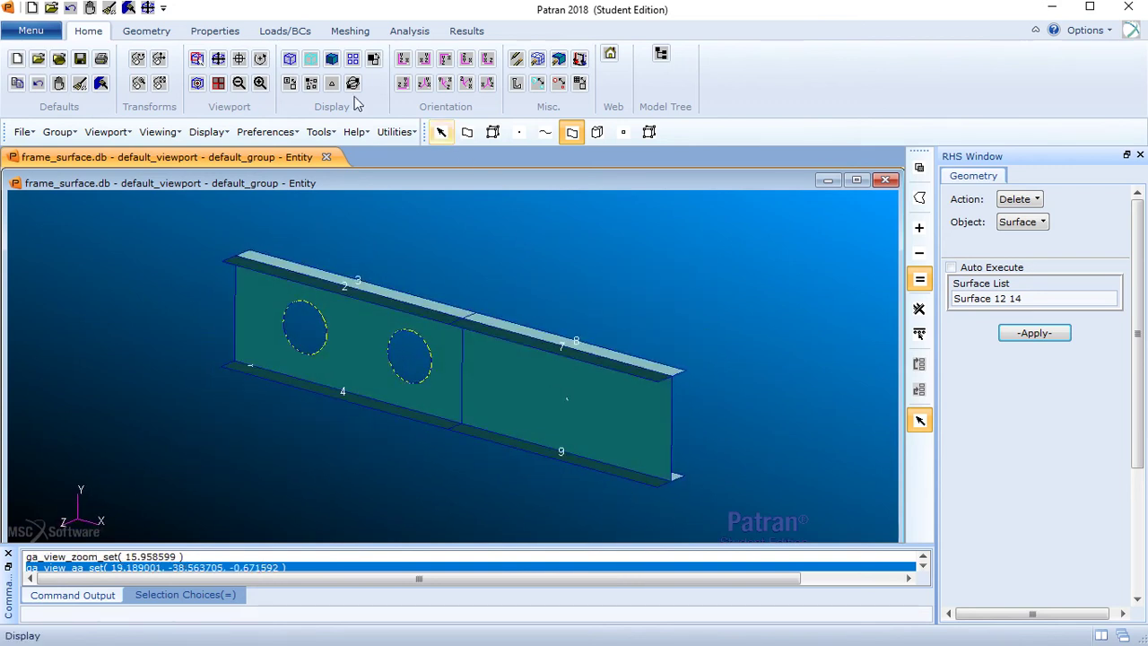
click(293, 61)
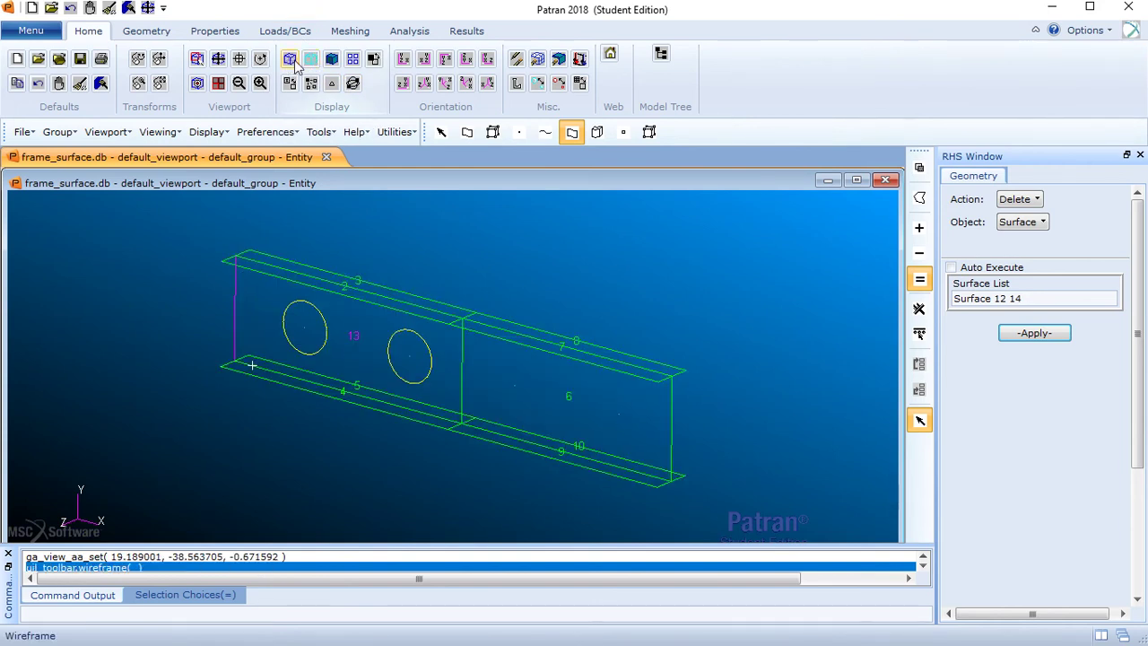
click(423, 87)
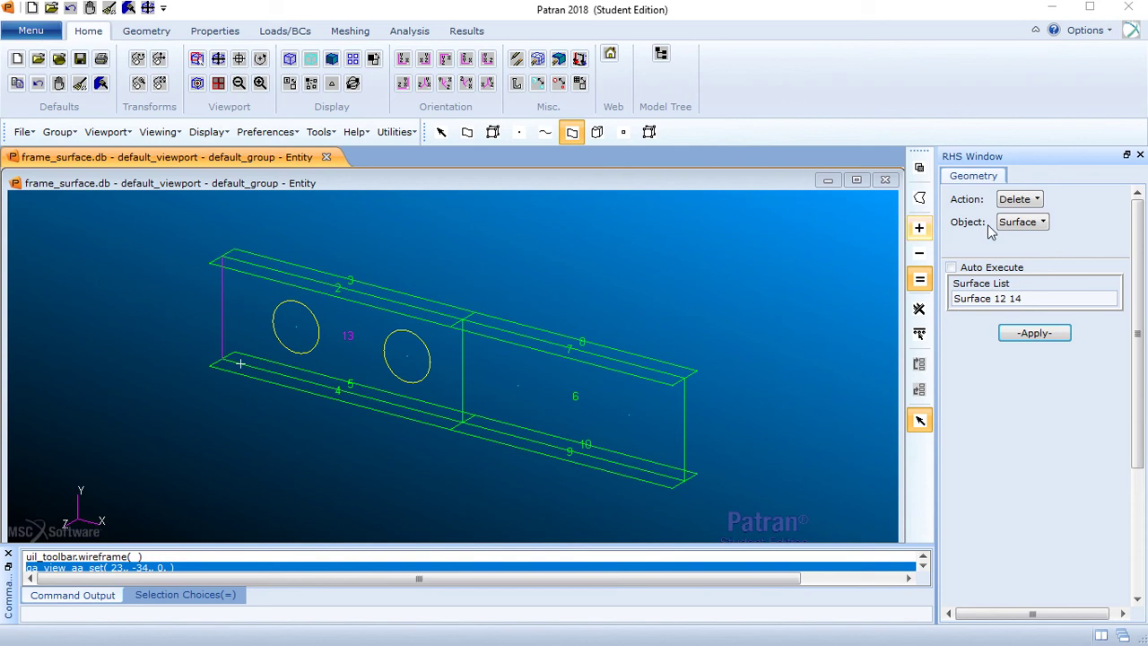
- Add radius 2.5 holes to web surface 6 centred on points 20 and 21, and check them in smooth shaded display
click(1031, 207)
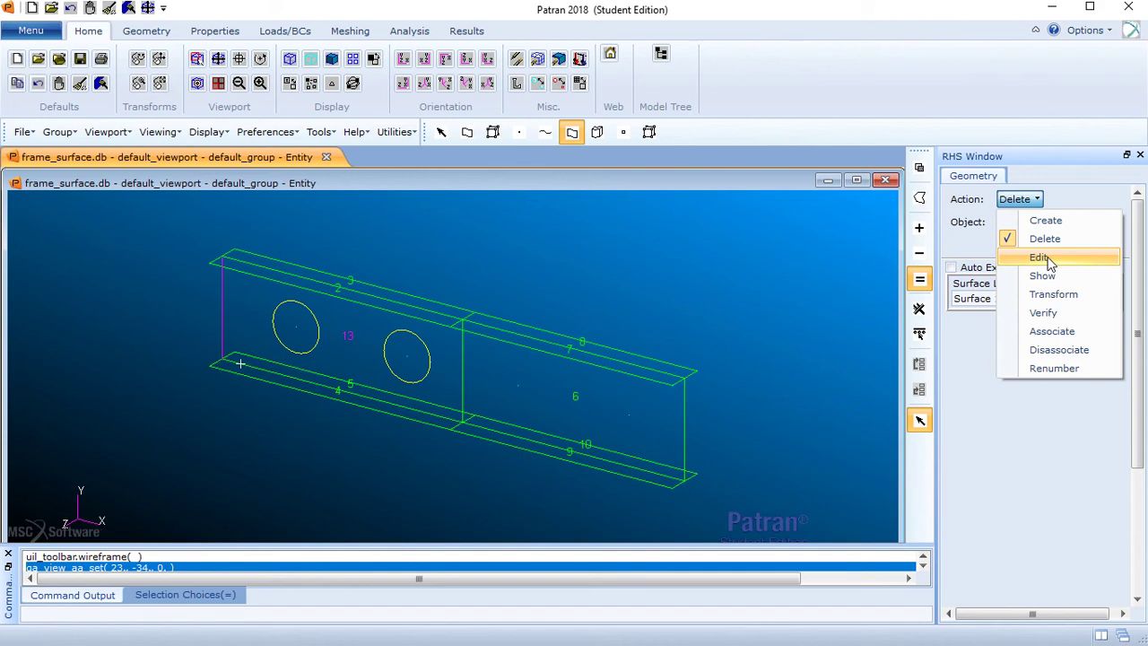
click(1041, 257)
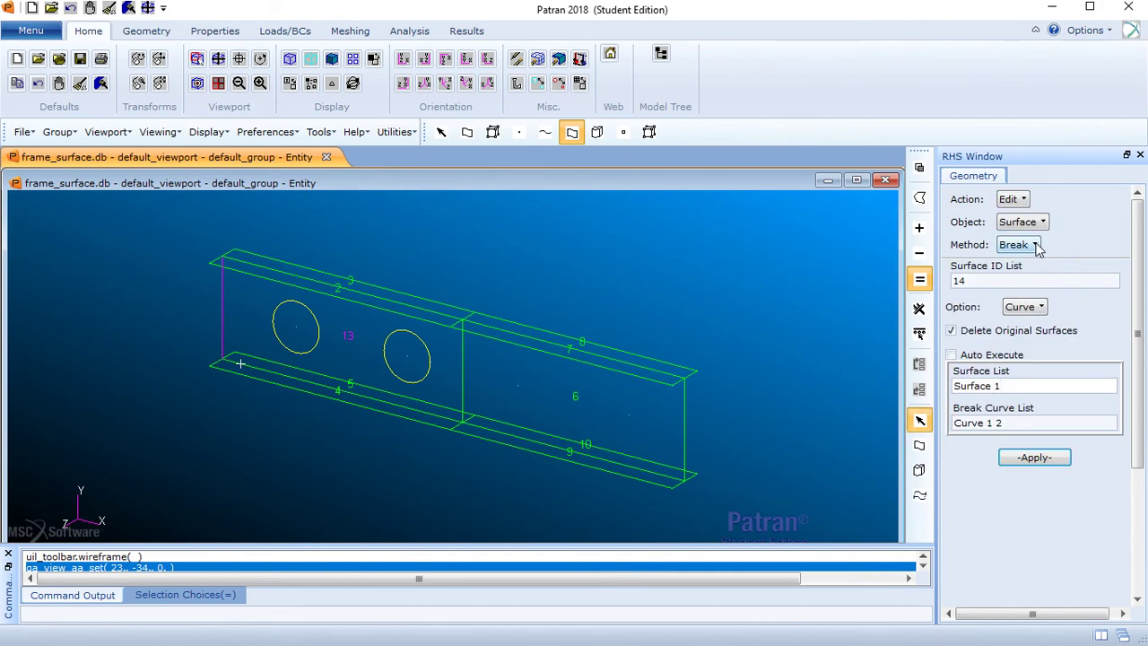
click(1032, 248)
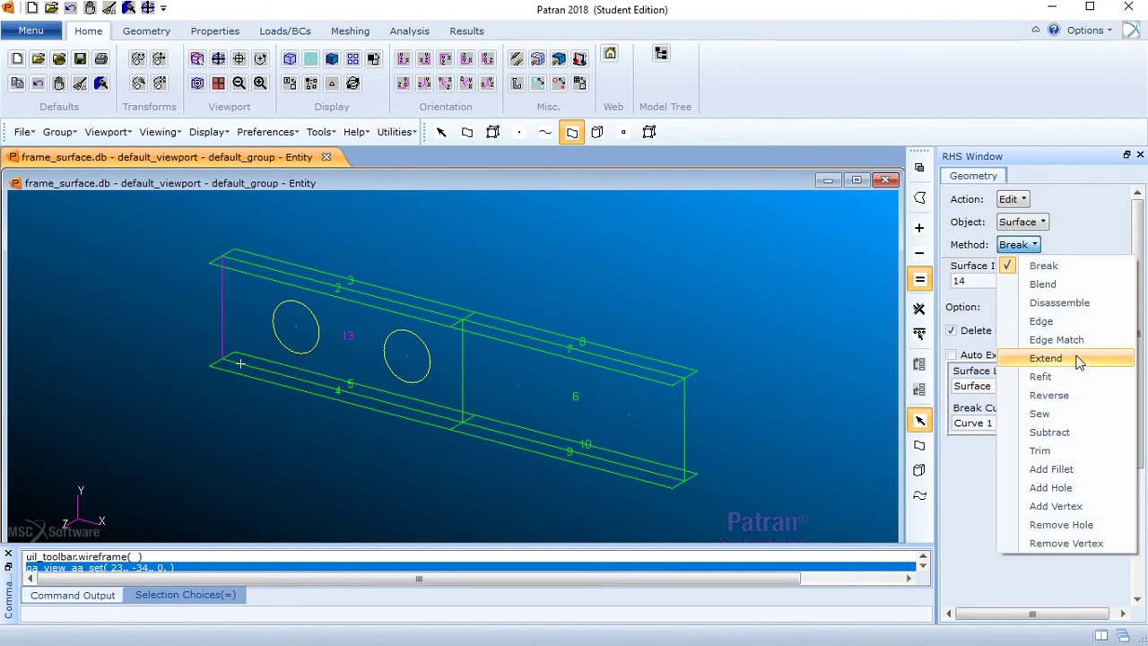
click(1051, 488)
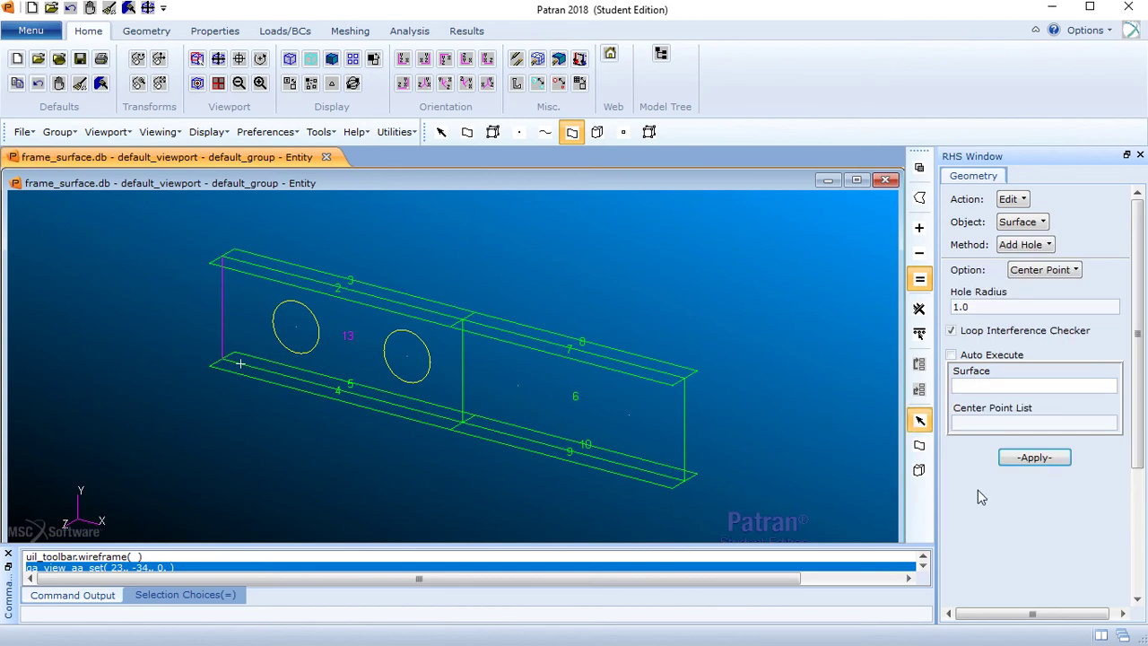
double_click(988, 305)
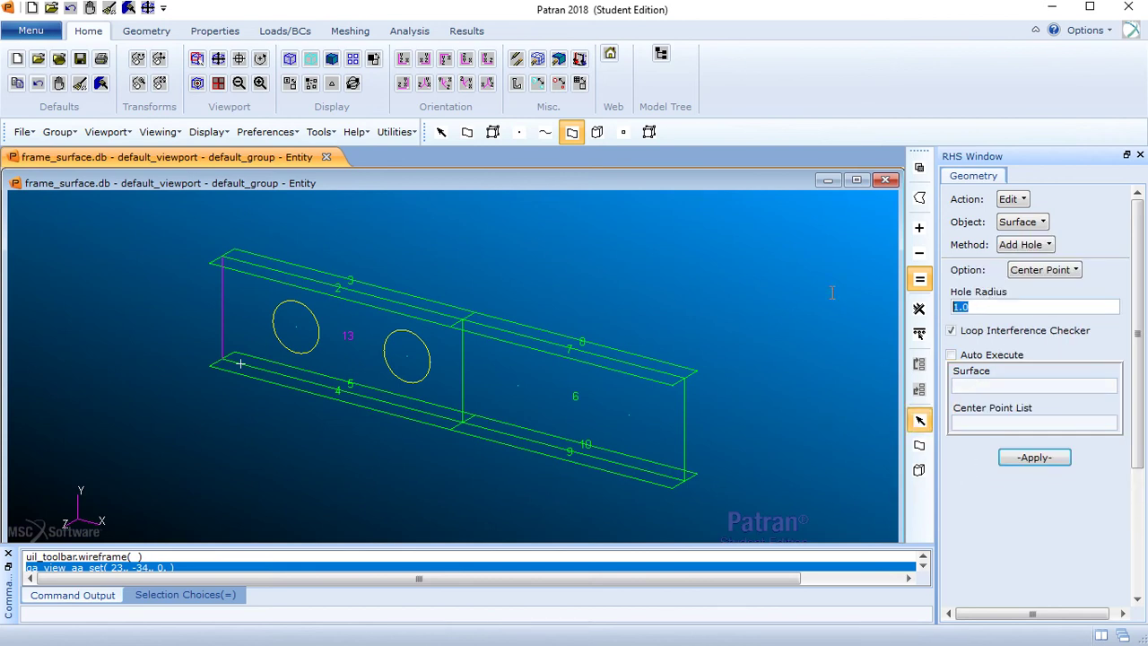
text(2.5)
click(1032, 388)
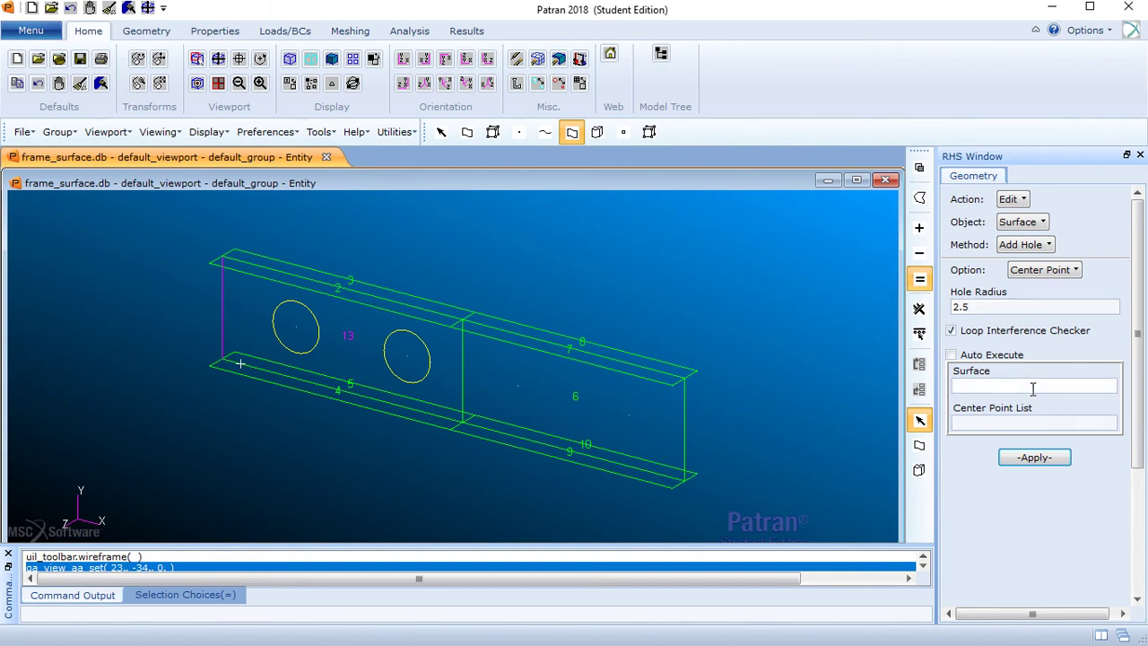
click(581, 397)
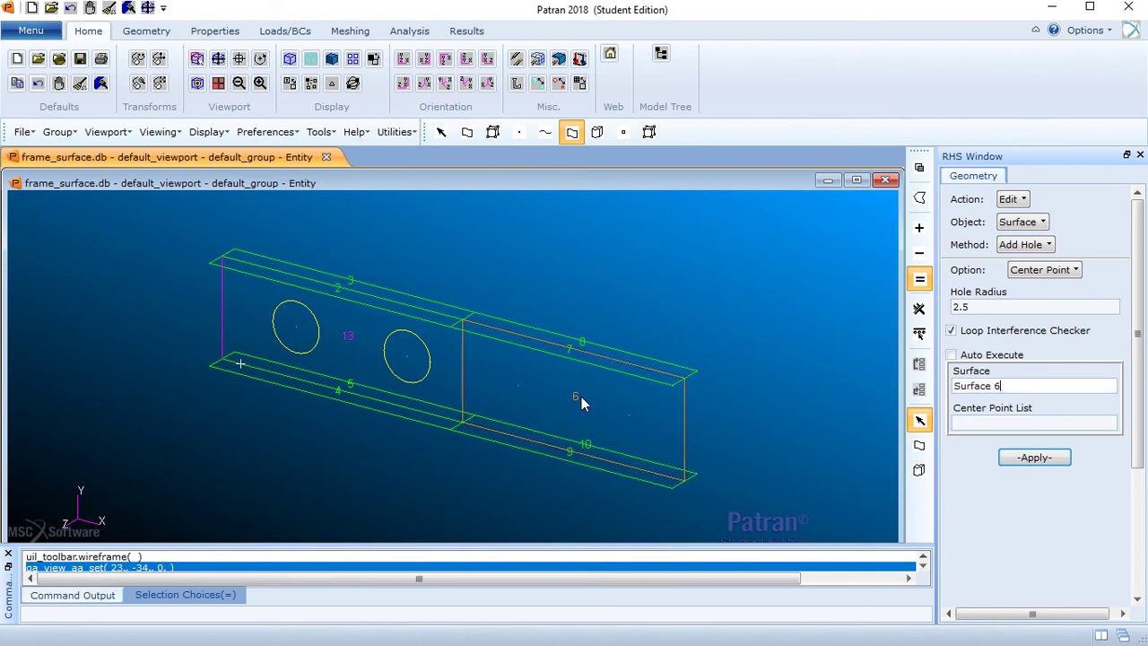
click(1073, 428)
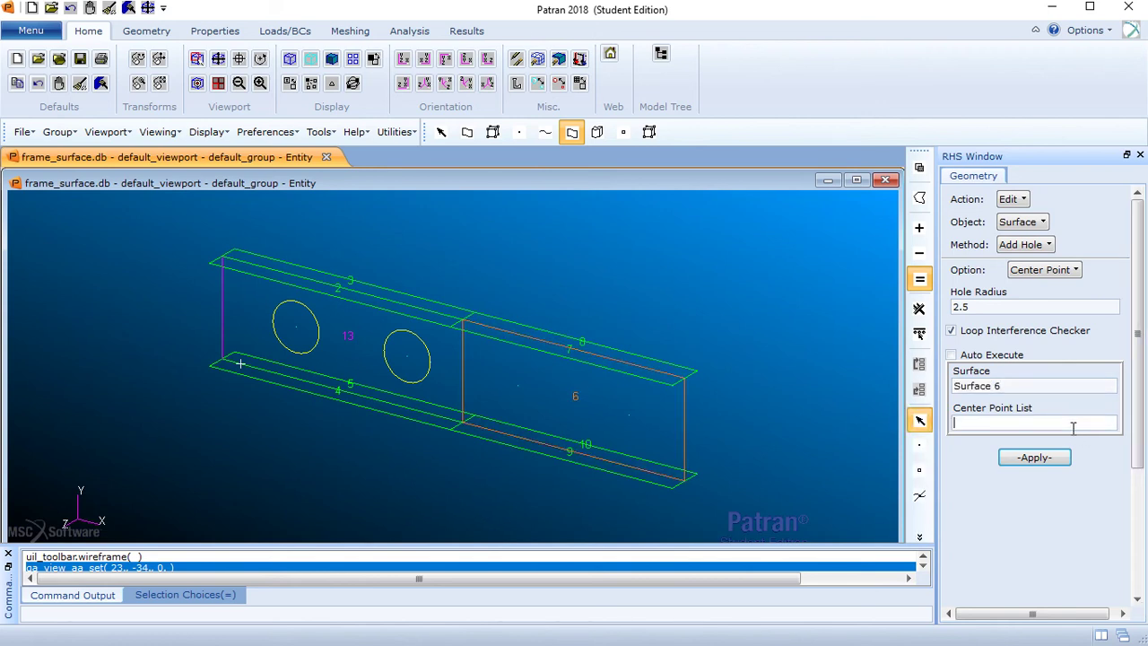
click(518, 385)
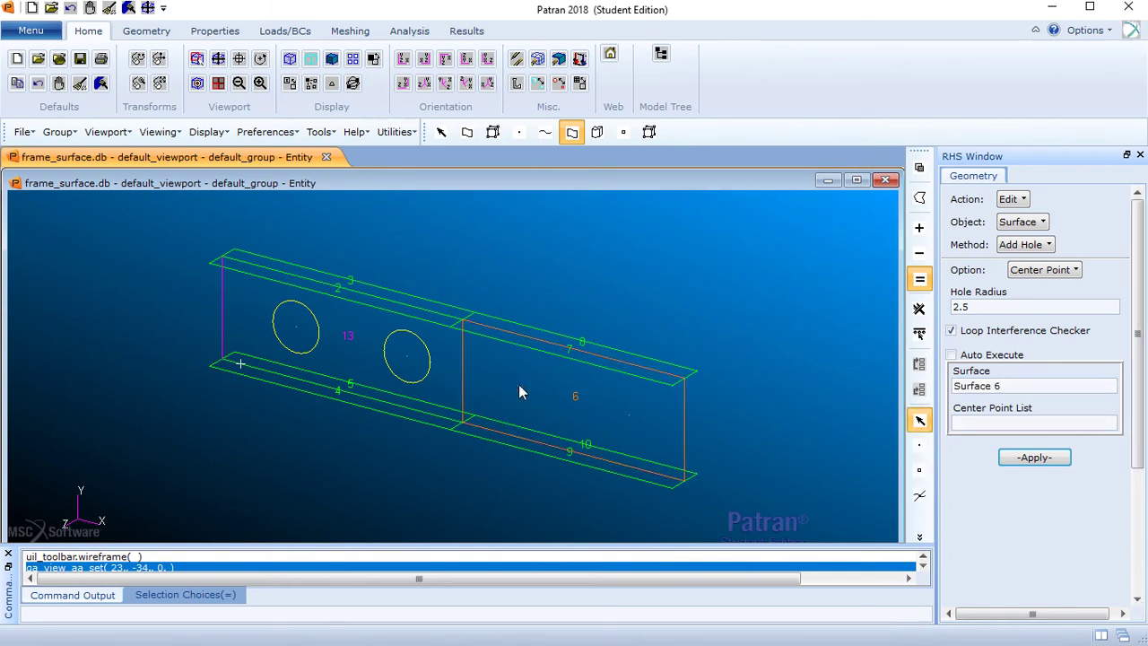
click(629, 416)
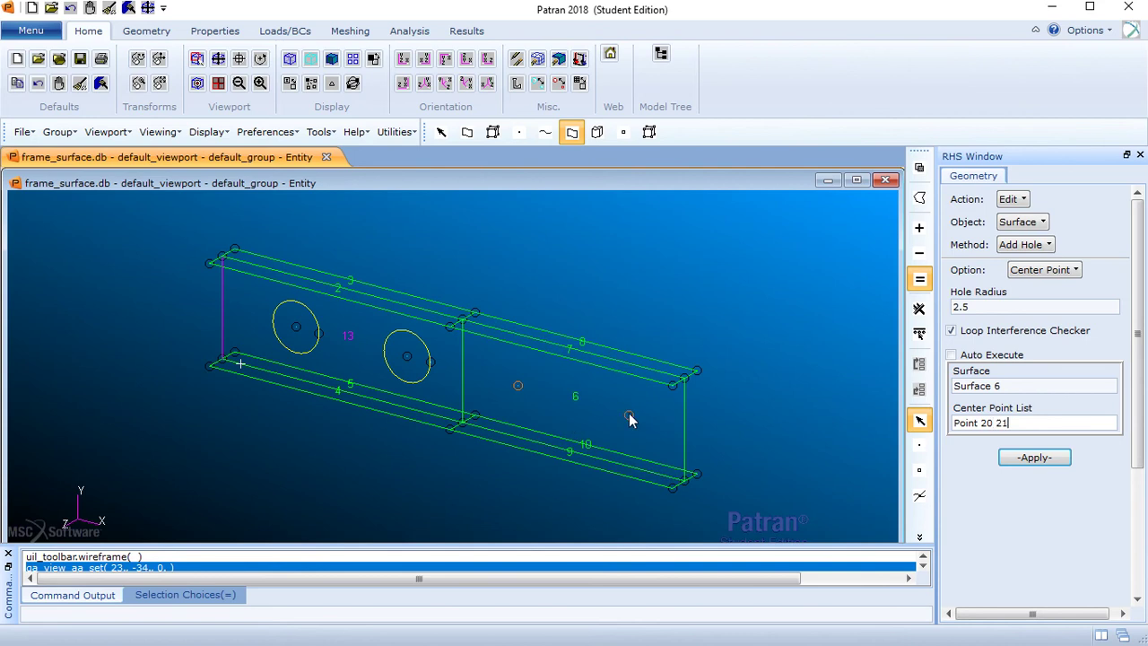
click(1055, 454)
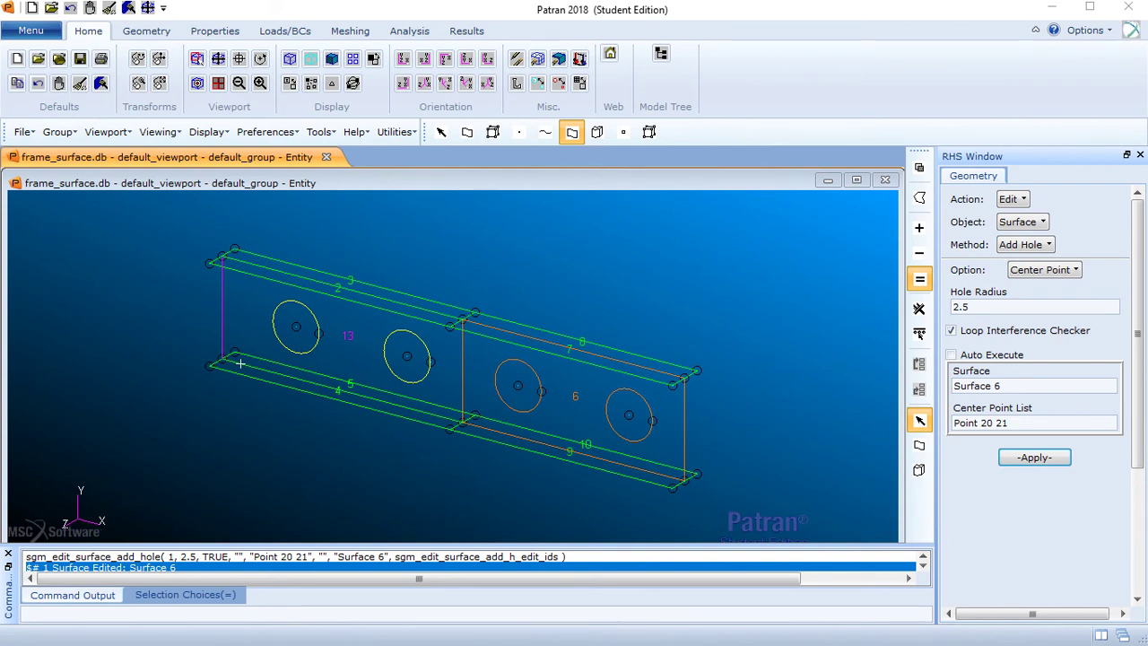
click(332, 61)
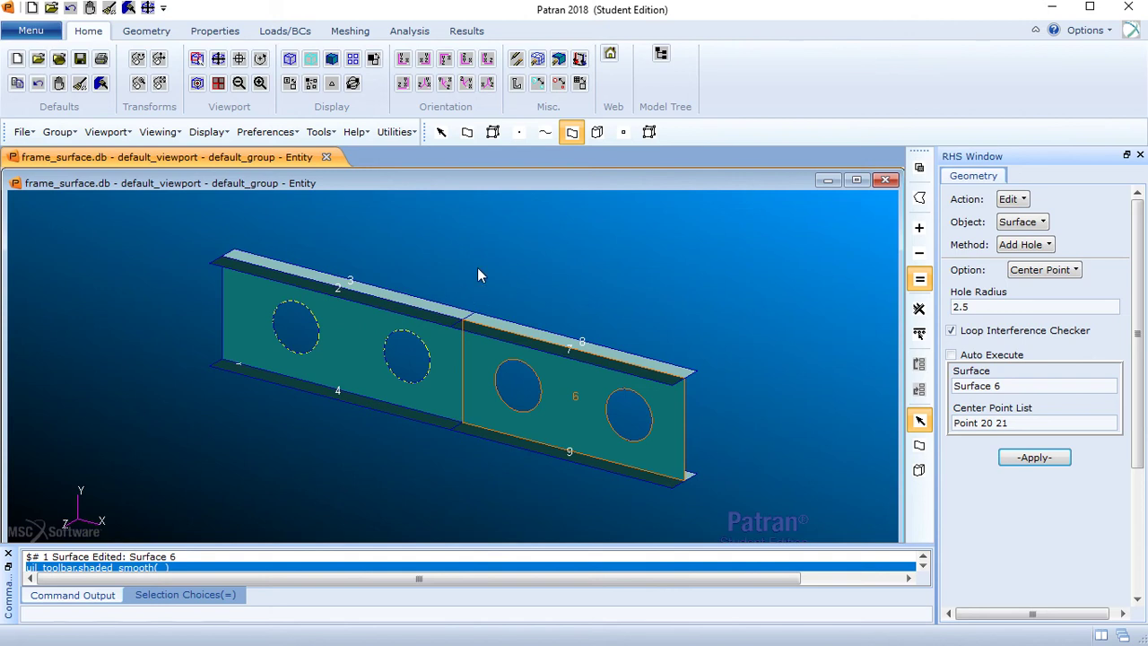
click(292, 62)
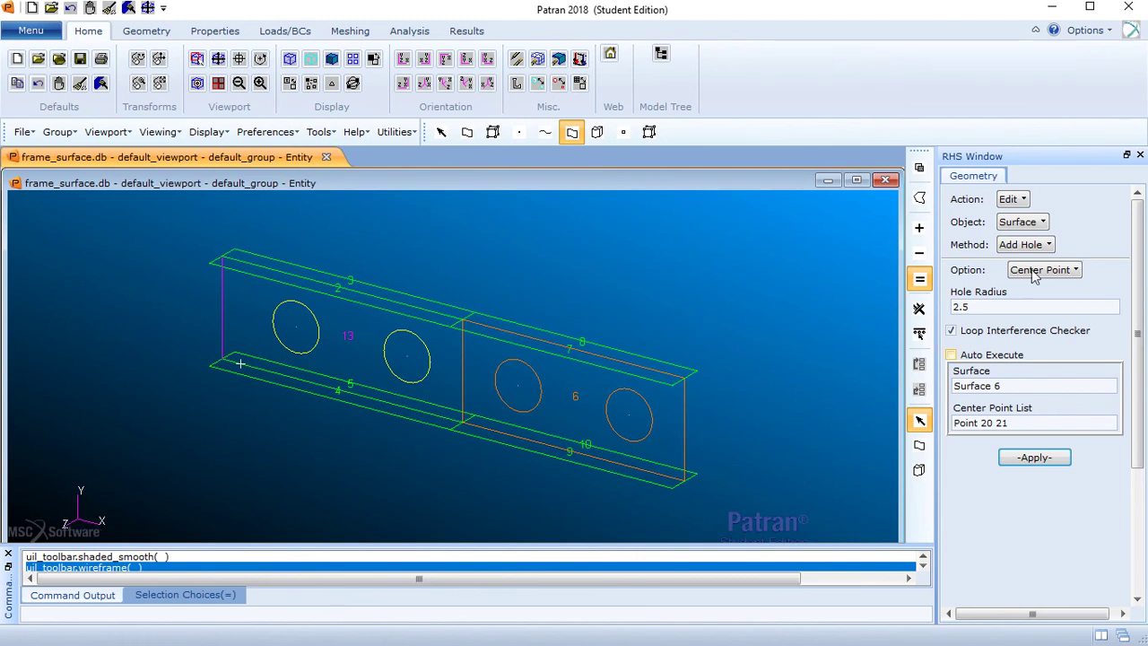
- Set up a surface translation along vector <24 0 0> with a repeat count of 2
click(1010, 203)
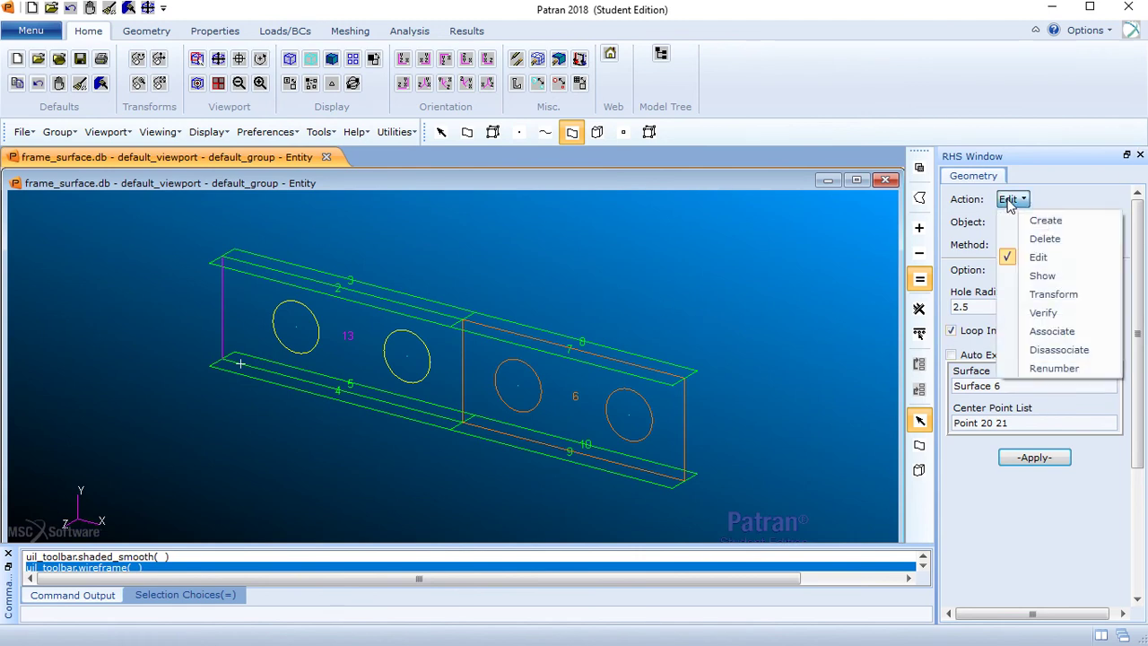
click(1076, 296)
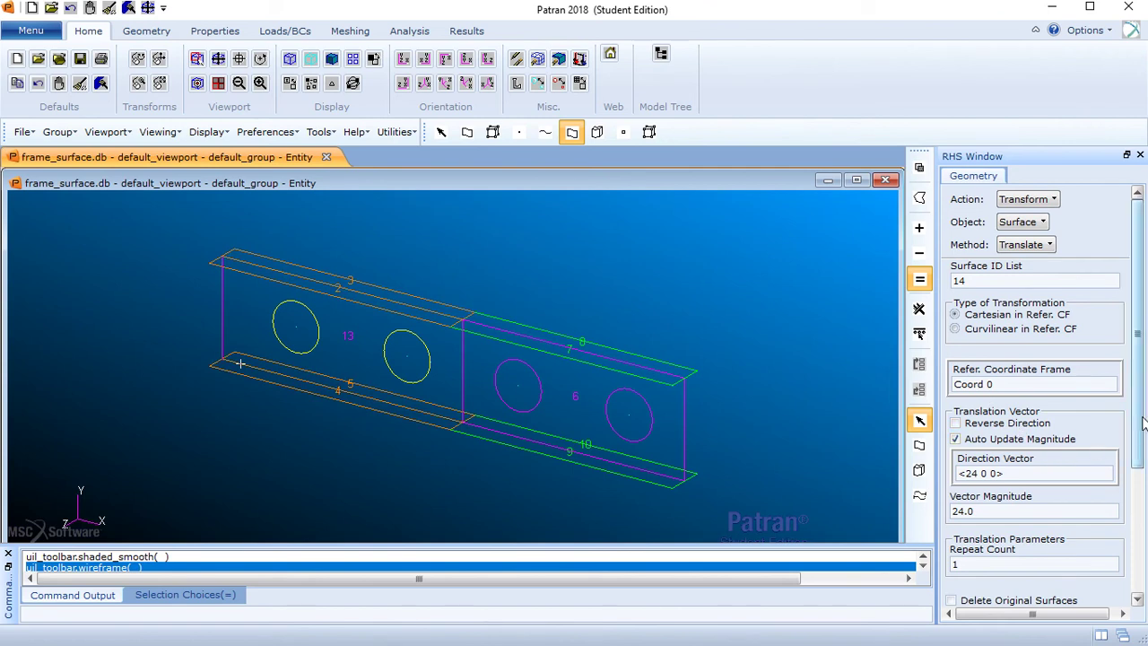
scroll(1145, 425, down, 1)
drag(1144, 425, 1141, 433)
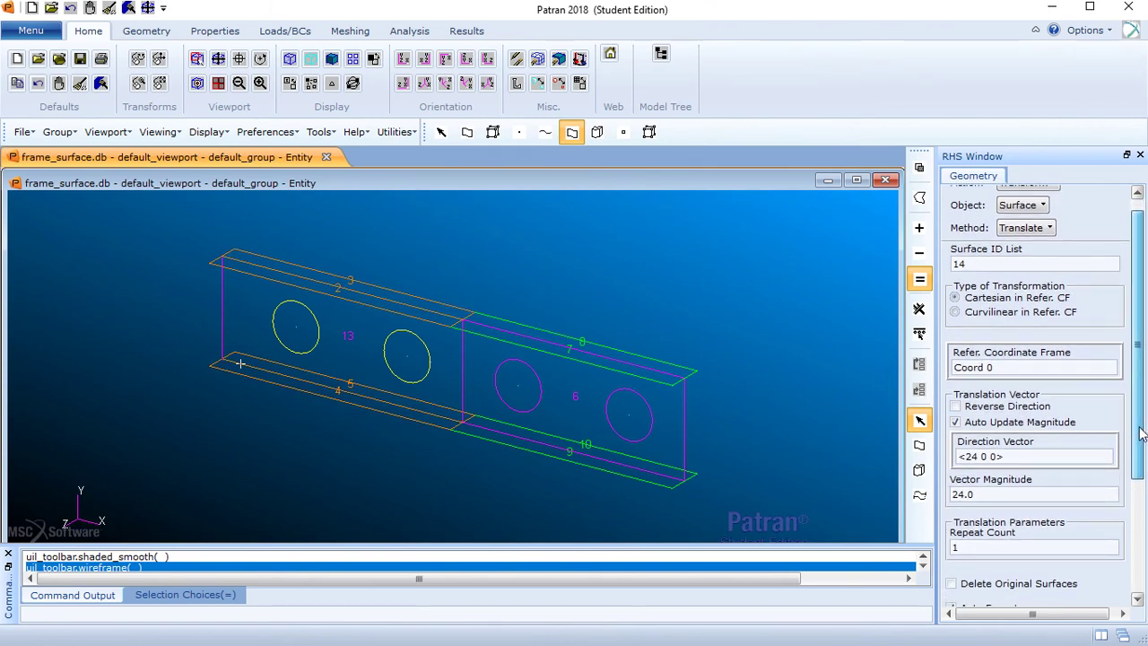
drag(1141, 433, 1140, 437)
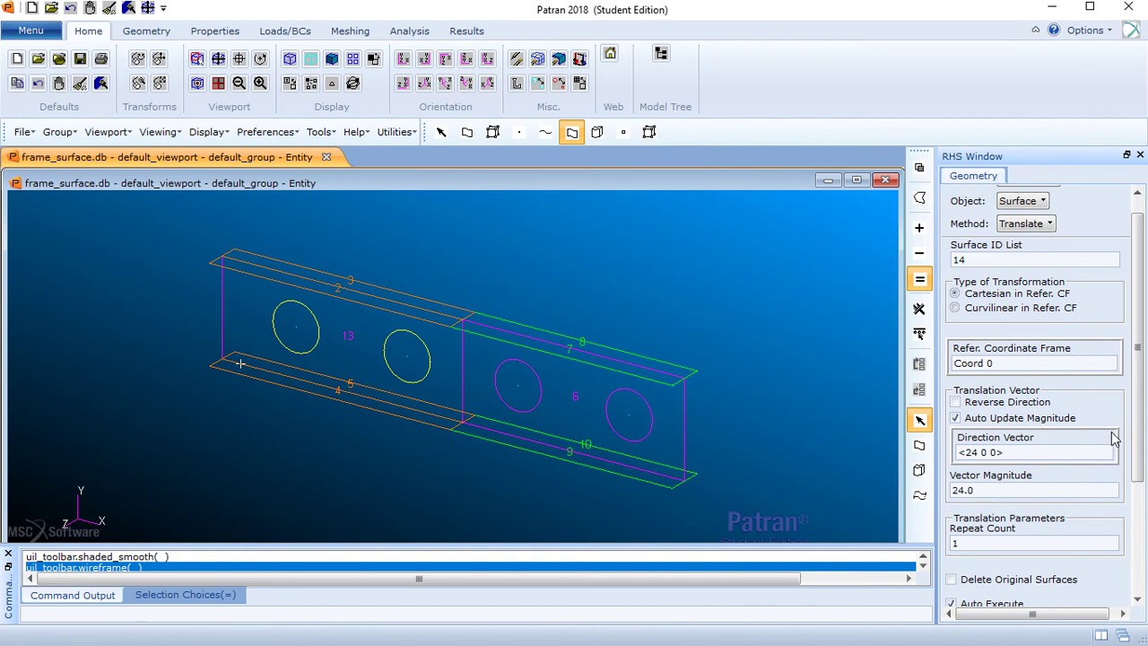
click(978, 453)
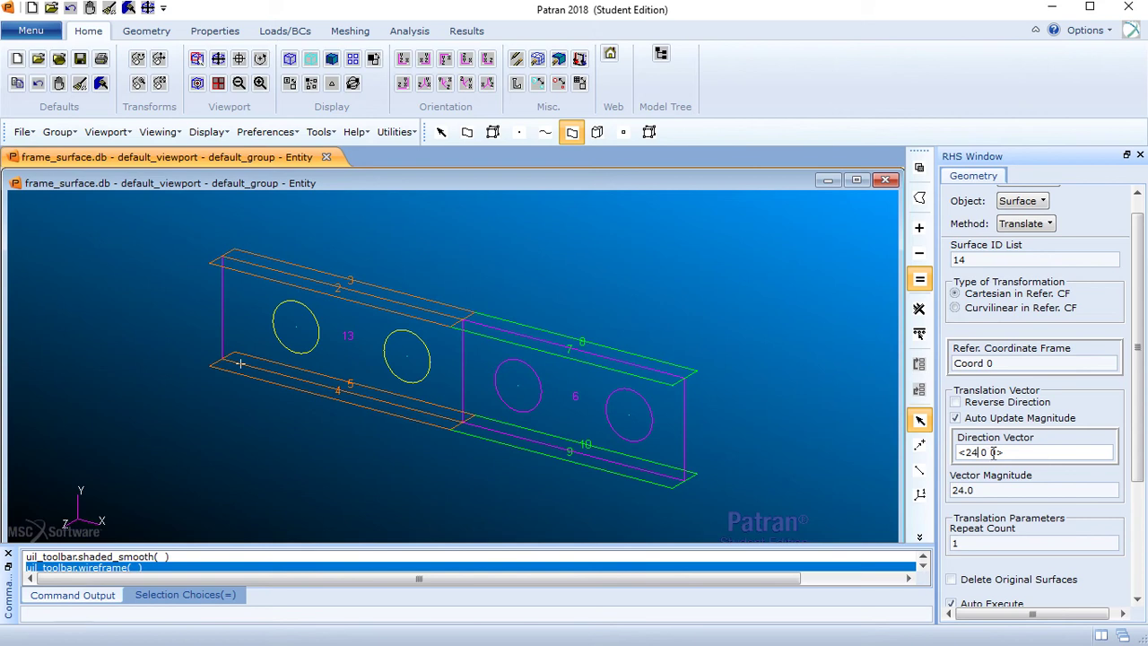
drag(1140, 357, 1141, 393)
click(992, 495)
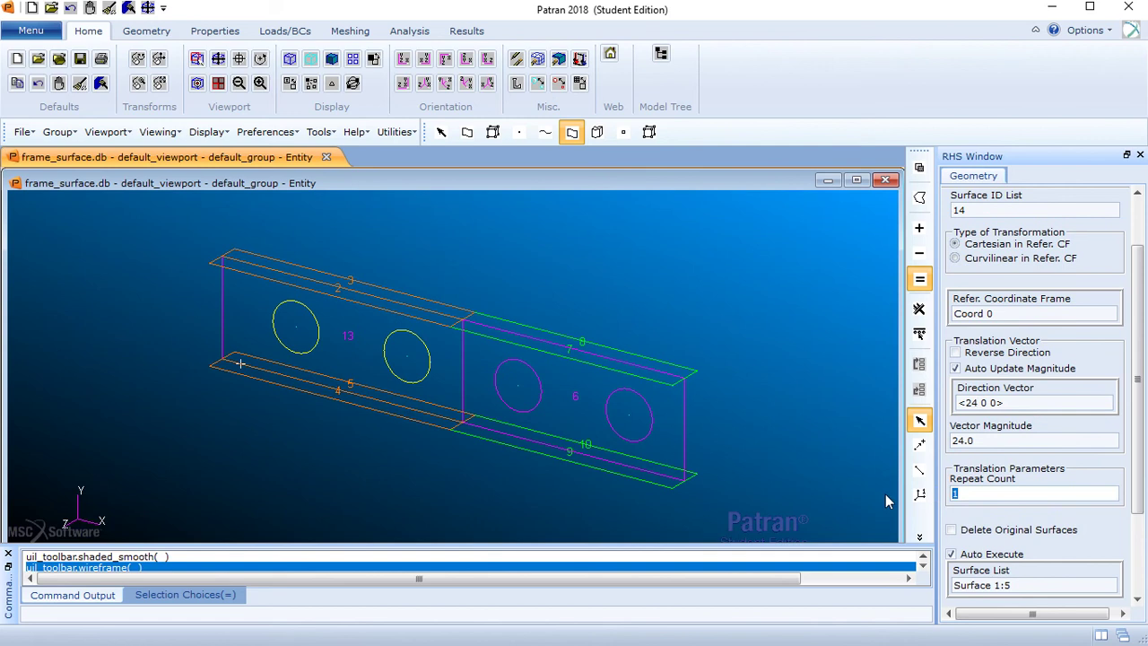
text(2)
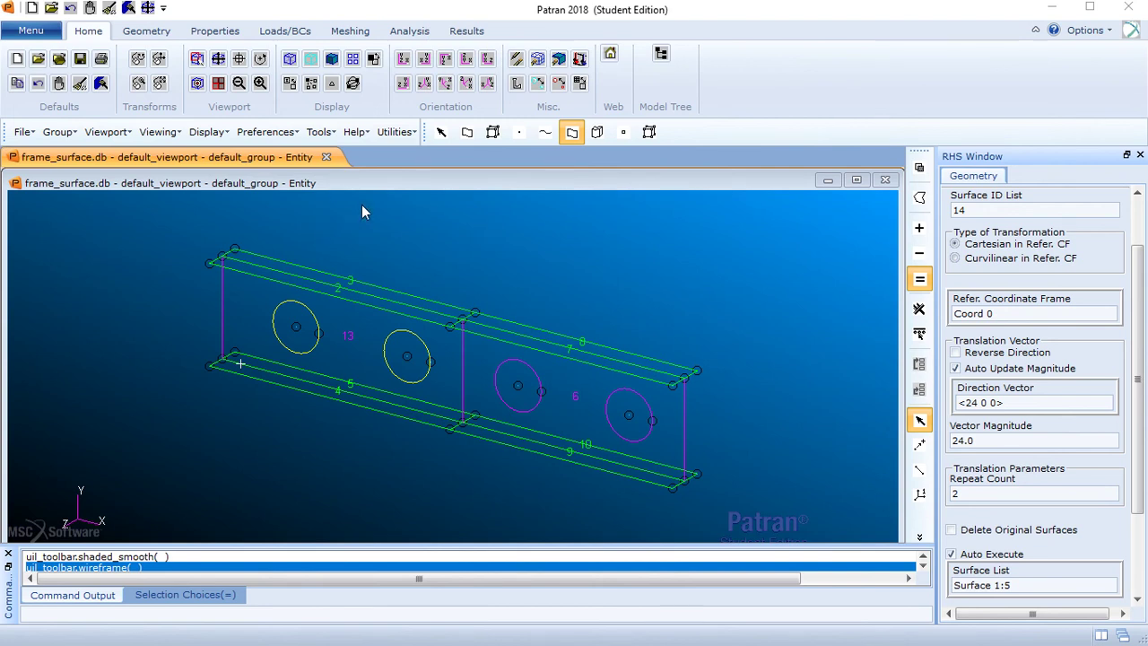
- Review the rectangle picking preference for enclosing any portion of an entity
click(283, 134)
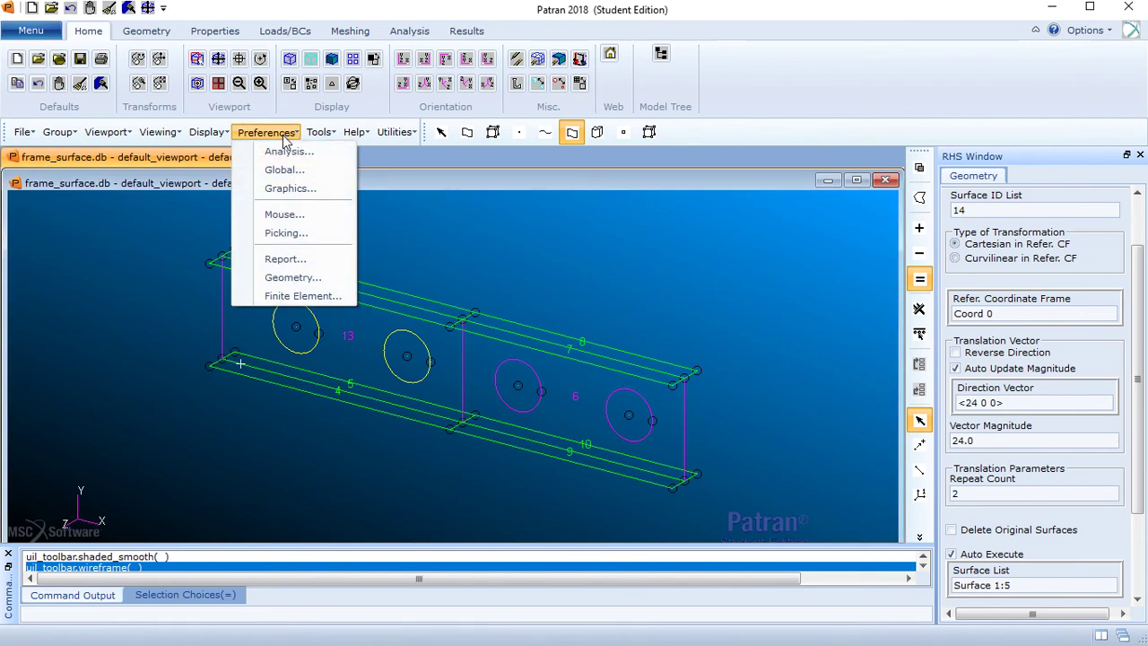
click(310, 235)
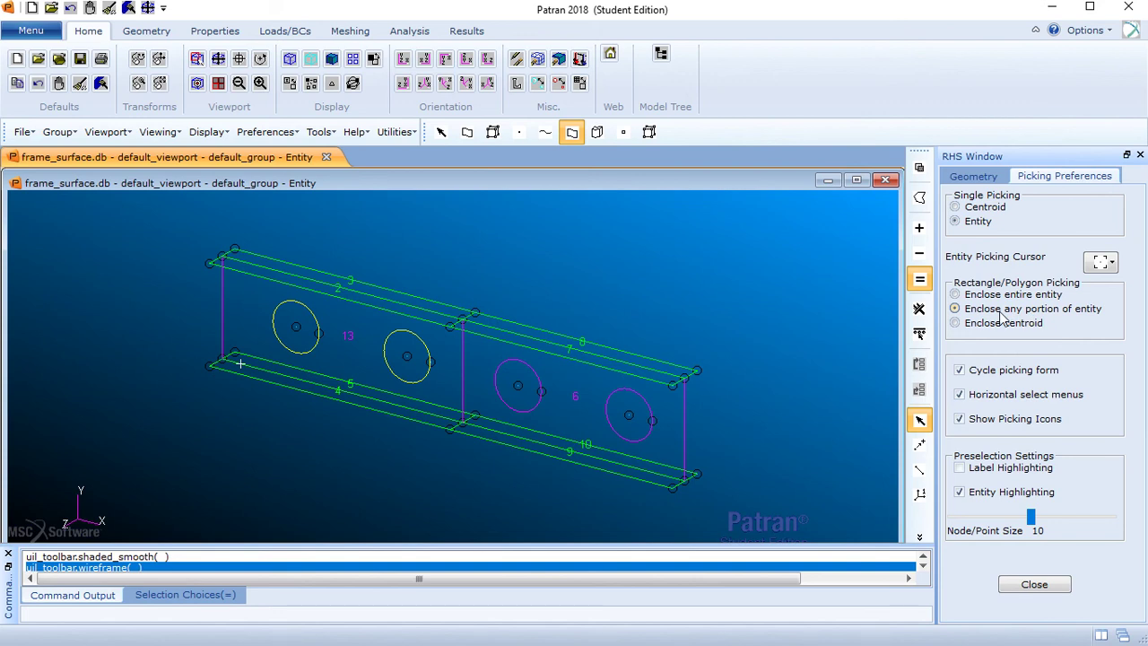
click(1035, 584)
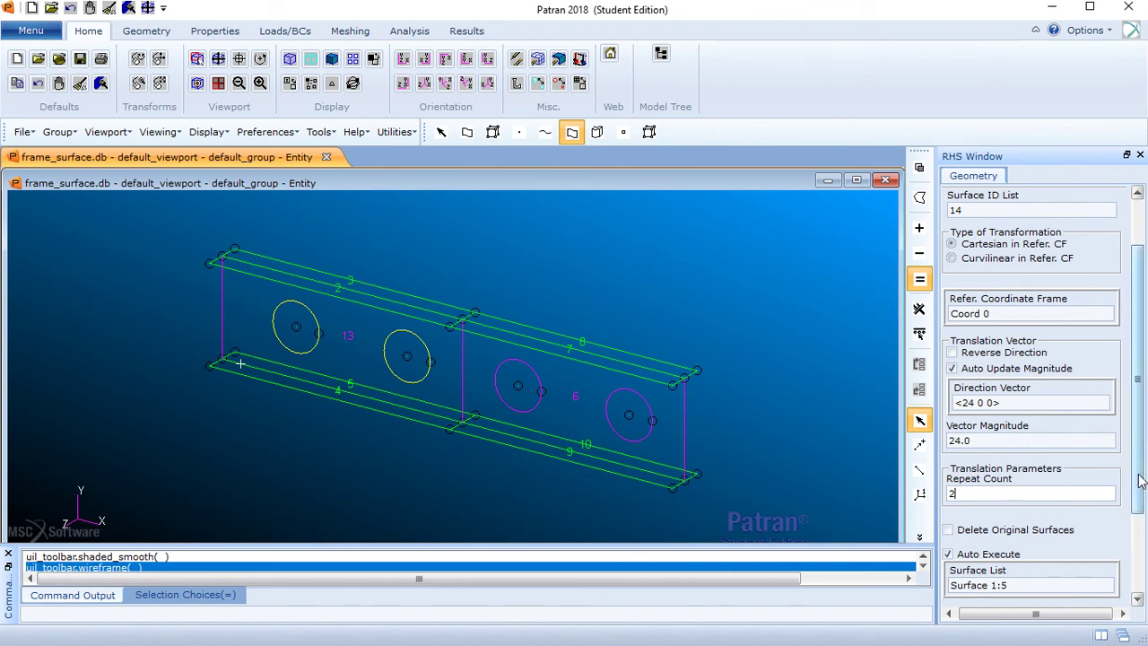
- Replace the surface list with surfaces 6 to 10 of the second panel and translate two copies along <24 0 0>
scroll(1141, 482, down, 1)
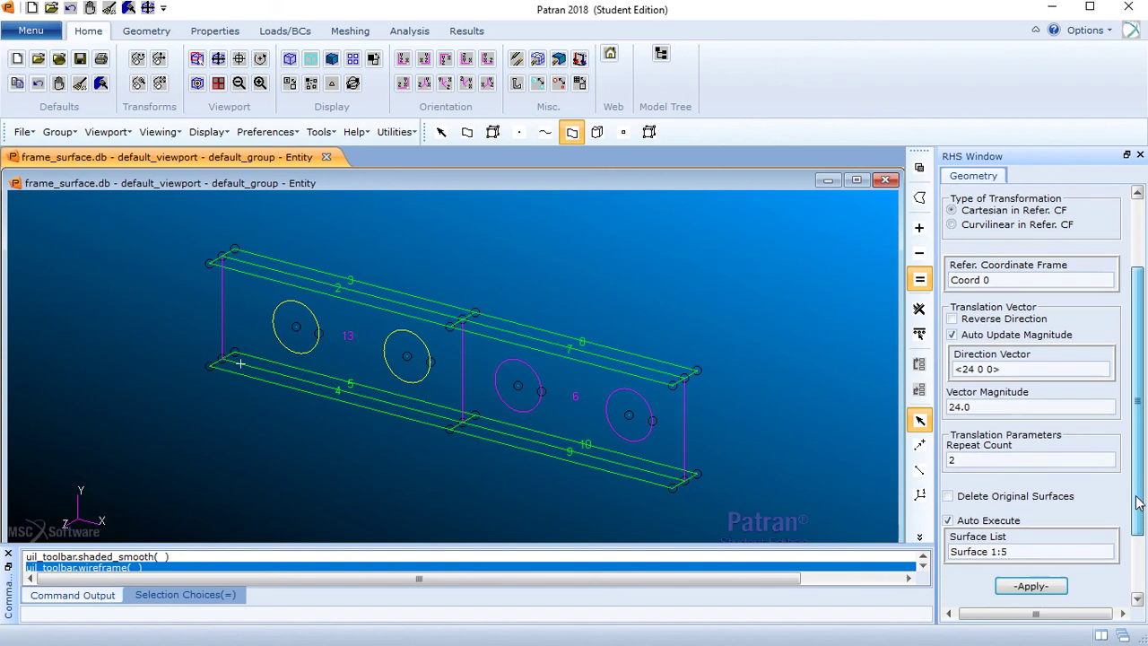
click(1022, 552)
drag(1022, 552, 942, 556)
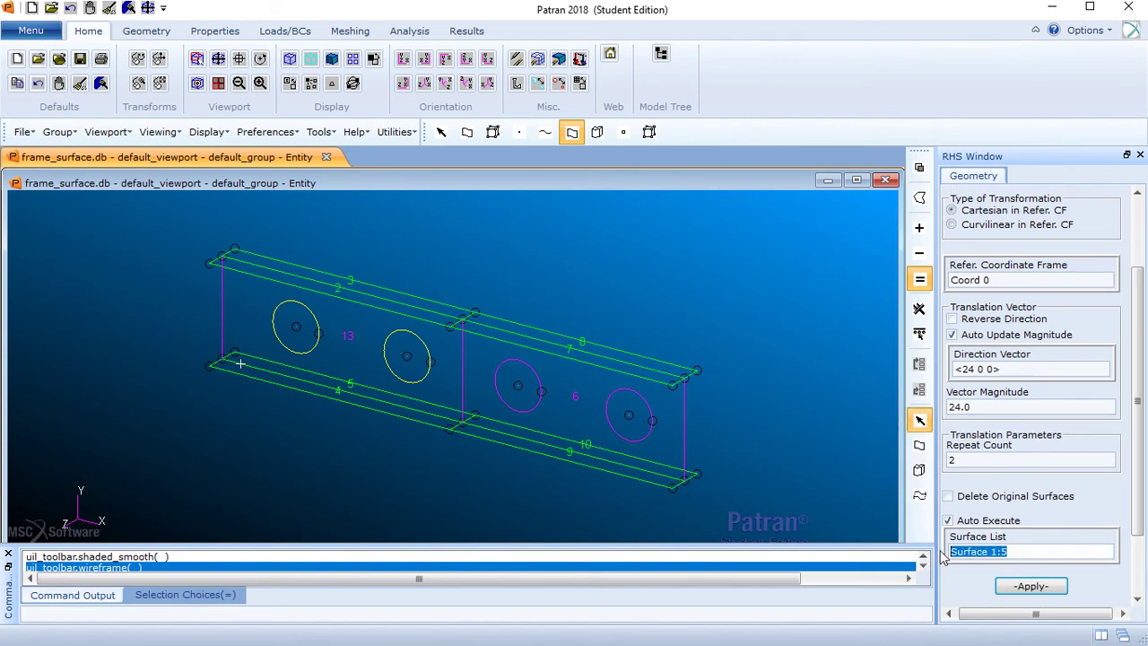
key(Delete)
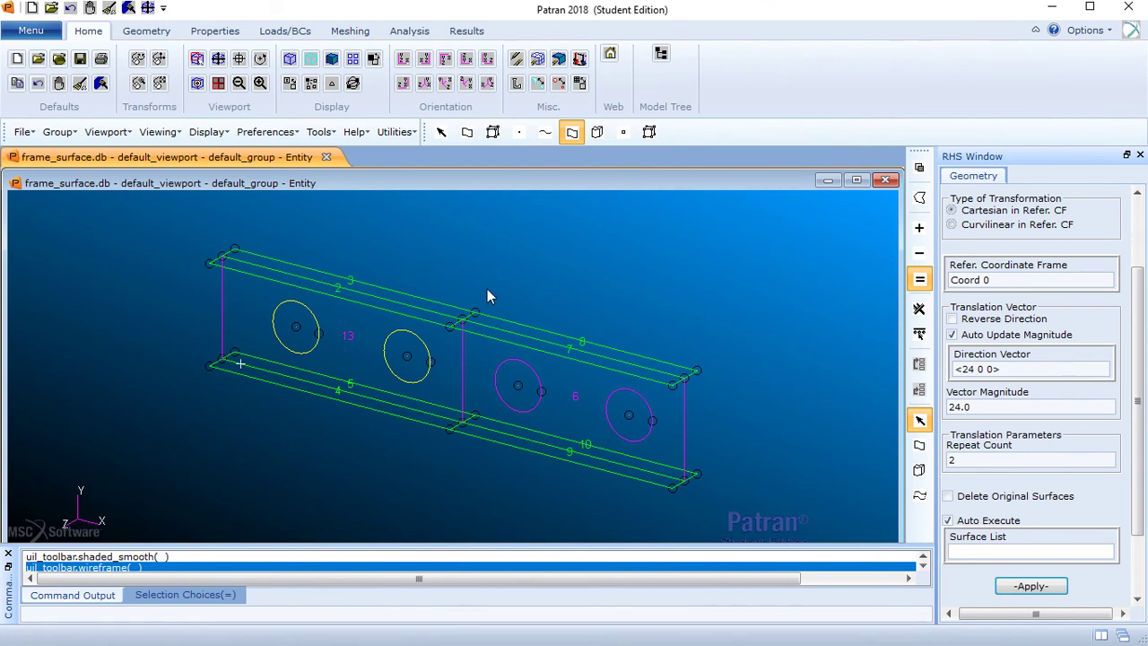
drag(500, 350, 721, 520)
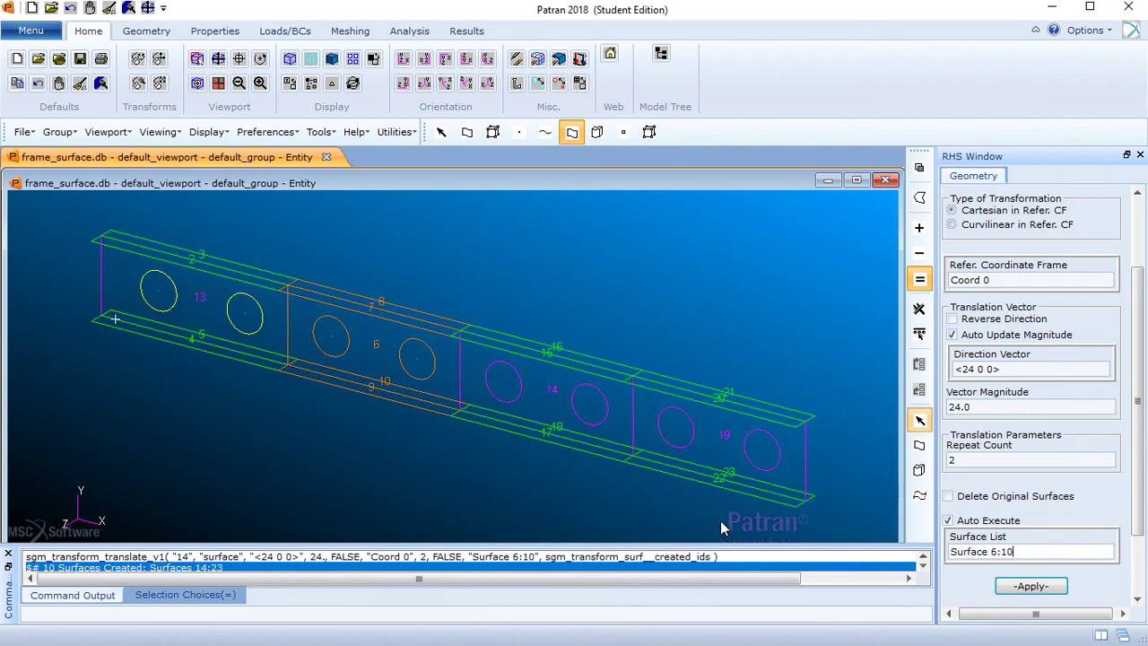
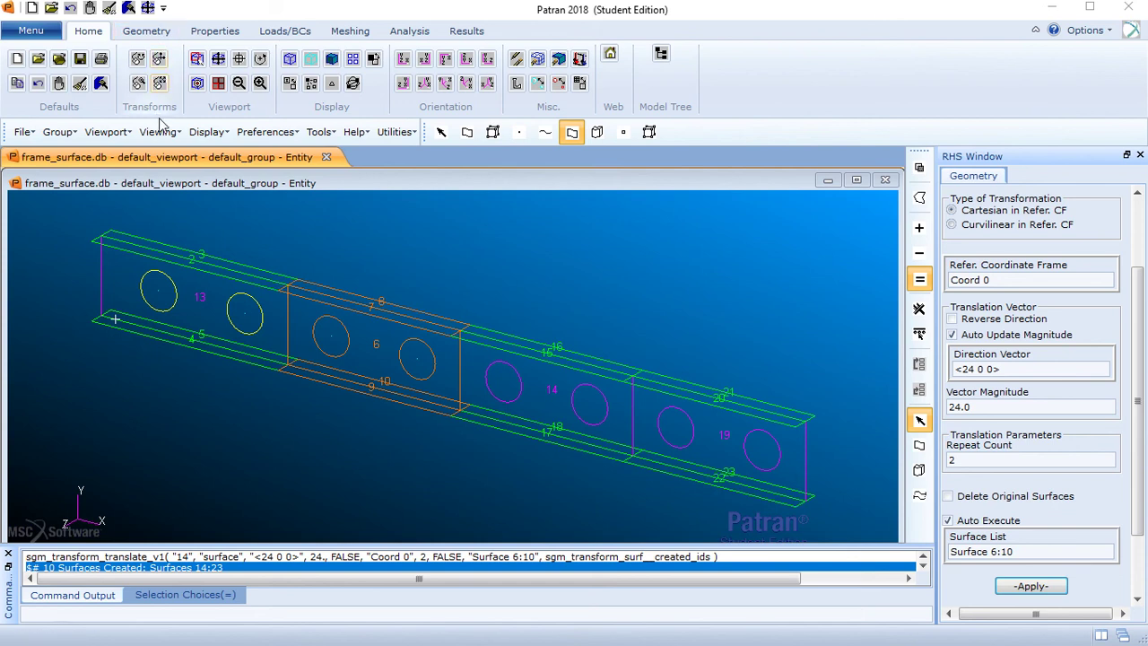
- Set the geometry display's point size to 4
click(213, 135)
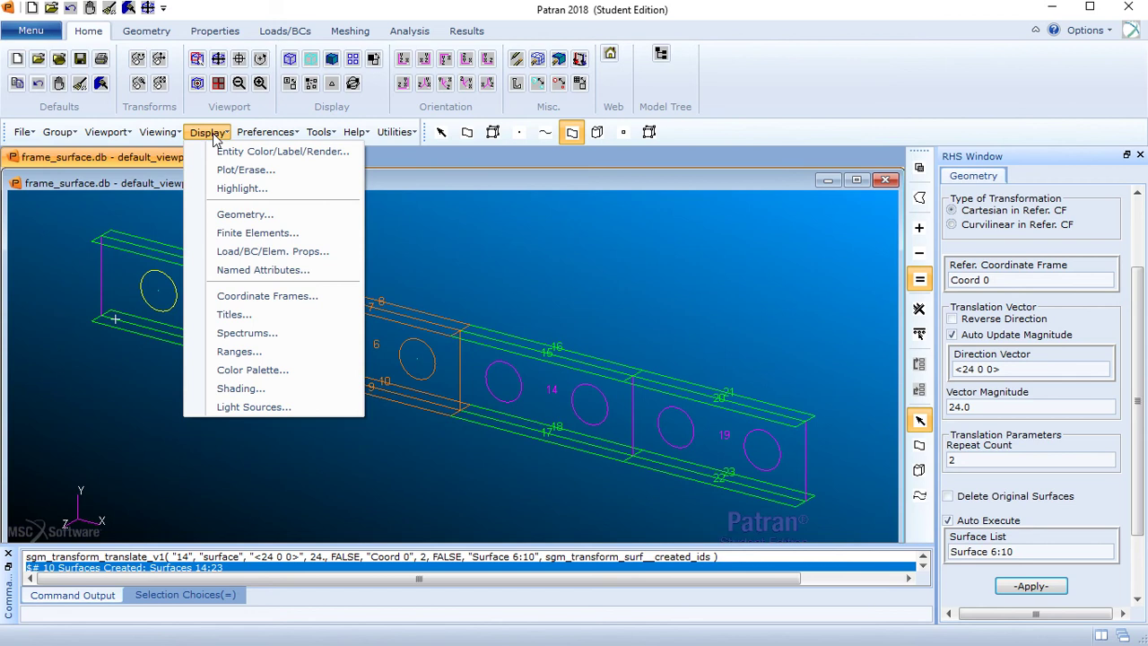
click(247, 216)
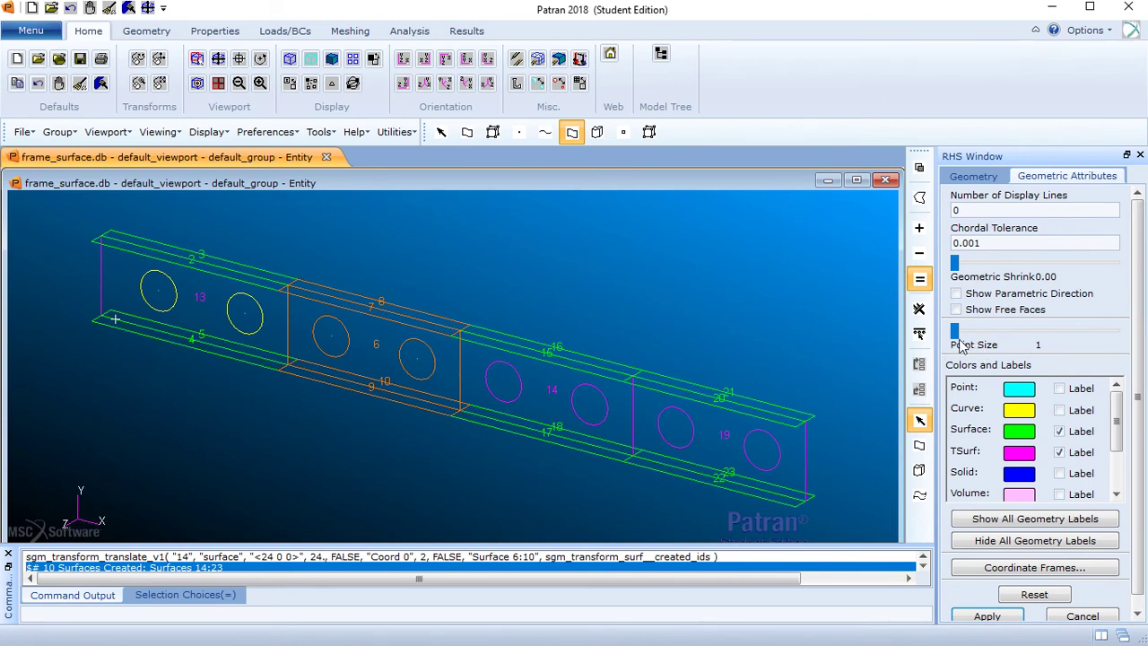
drag(954, 331, 968, 335)
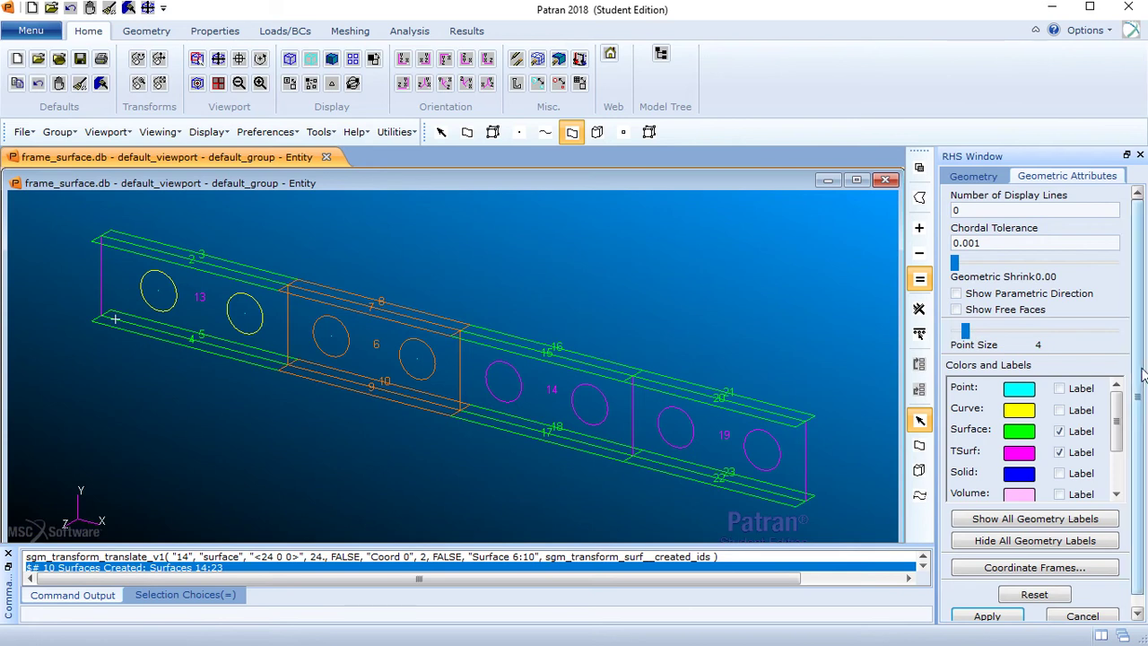
scroll(958, 574, down, 1)
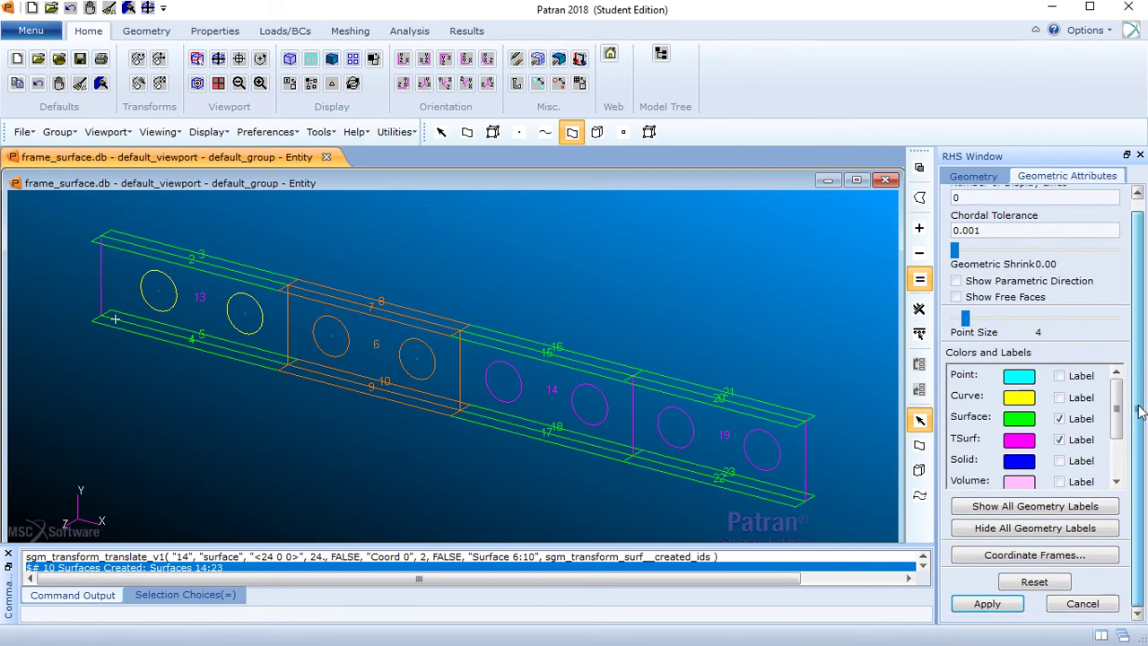
click(985, 605)
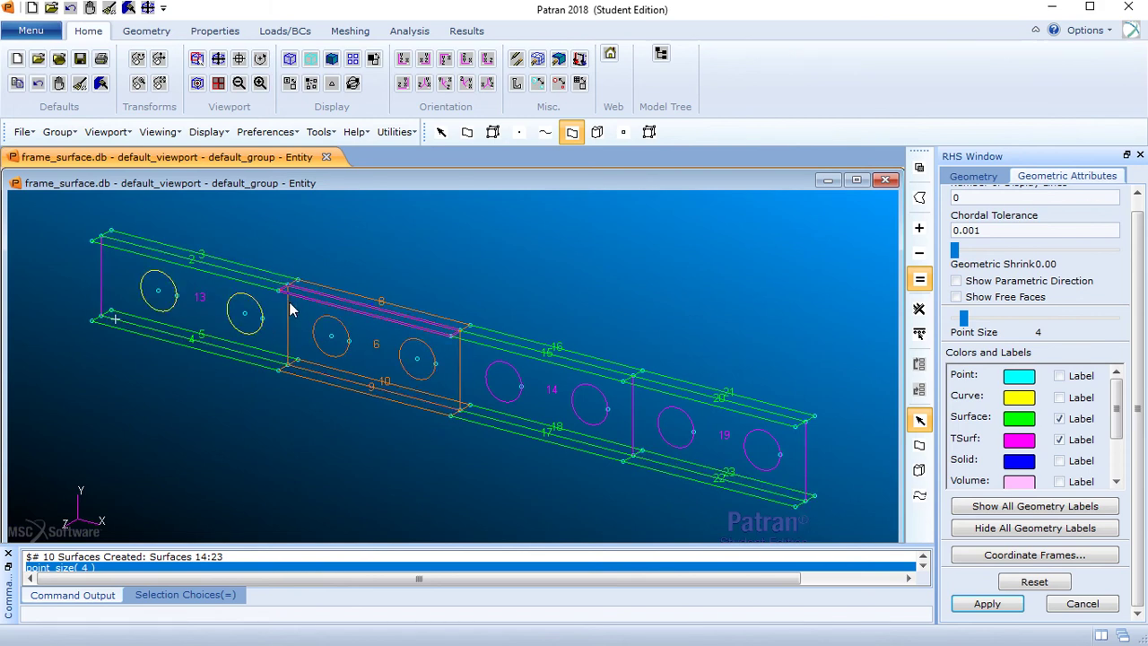
click(1104, 610)
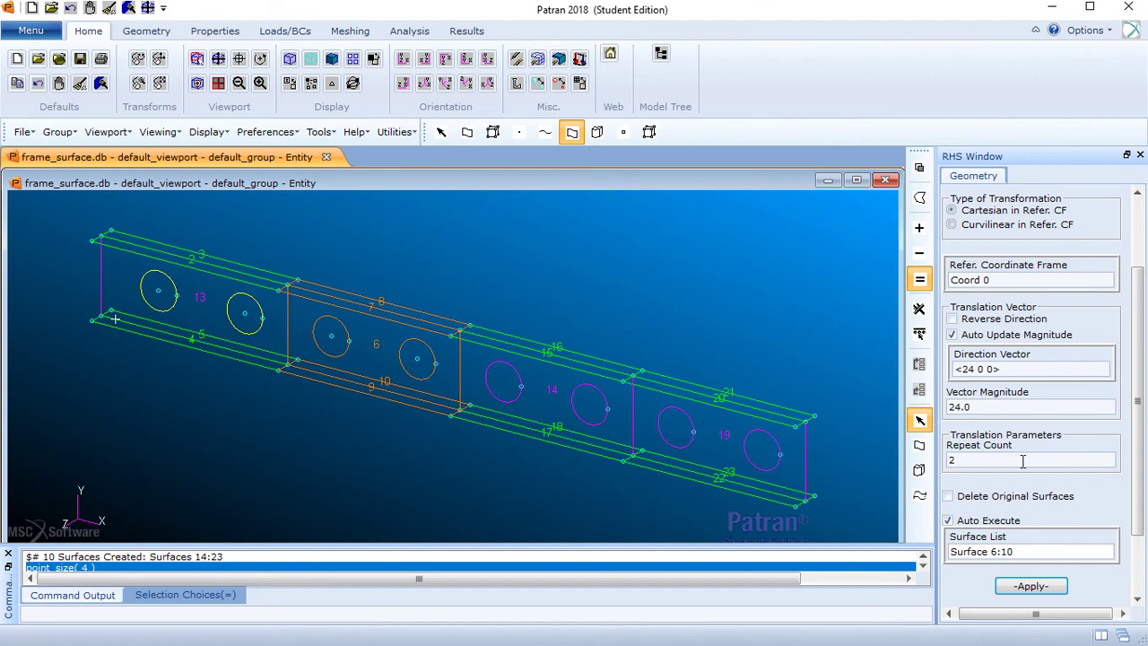
drag(1138, 386, 1142, 314)
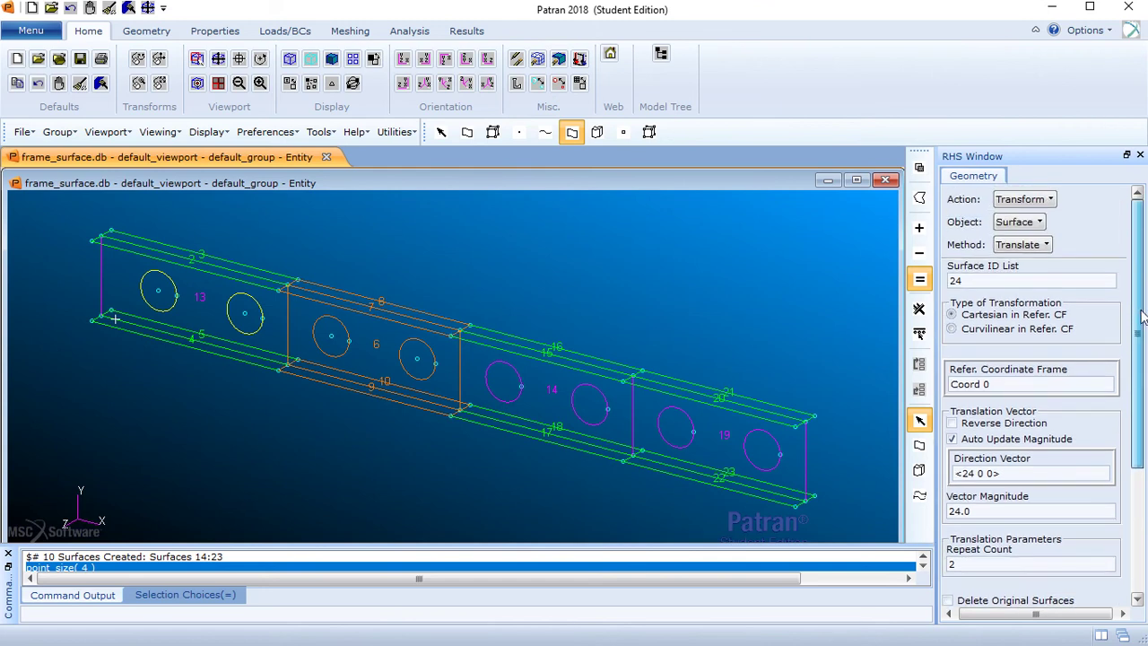
- Set up a point translation along the vector <4 0 0> in Coord 0 with a repeat count of 1
click(1021, 222)
click(1036, 244)
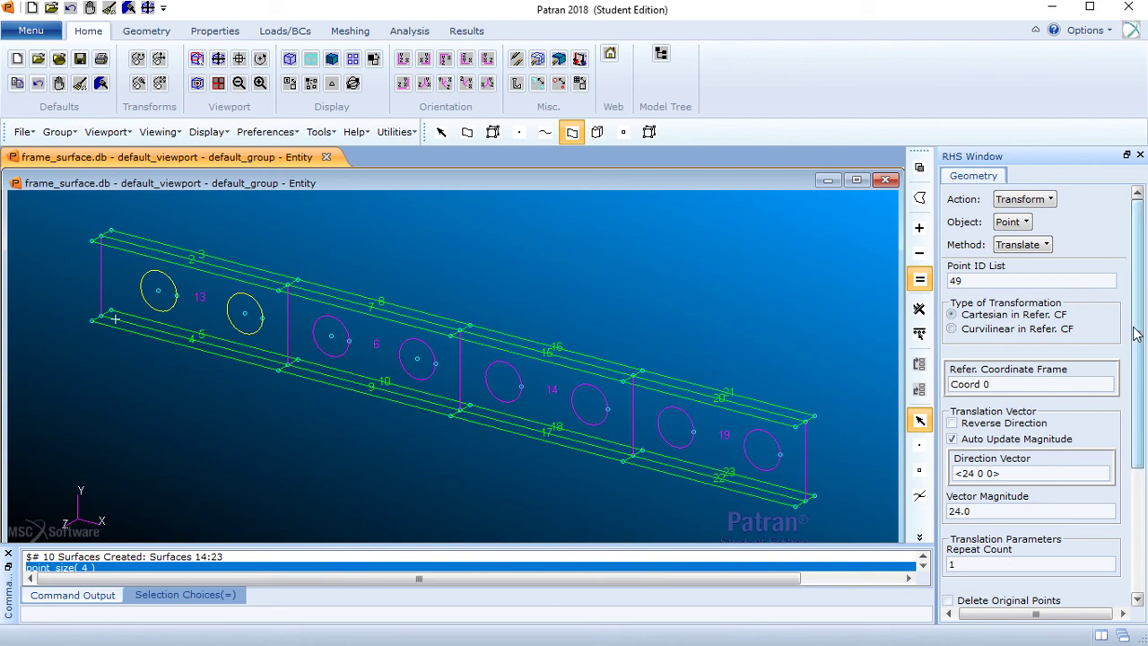
drag(1138, 335, 1133, 381)
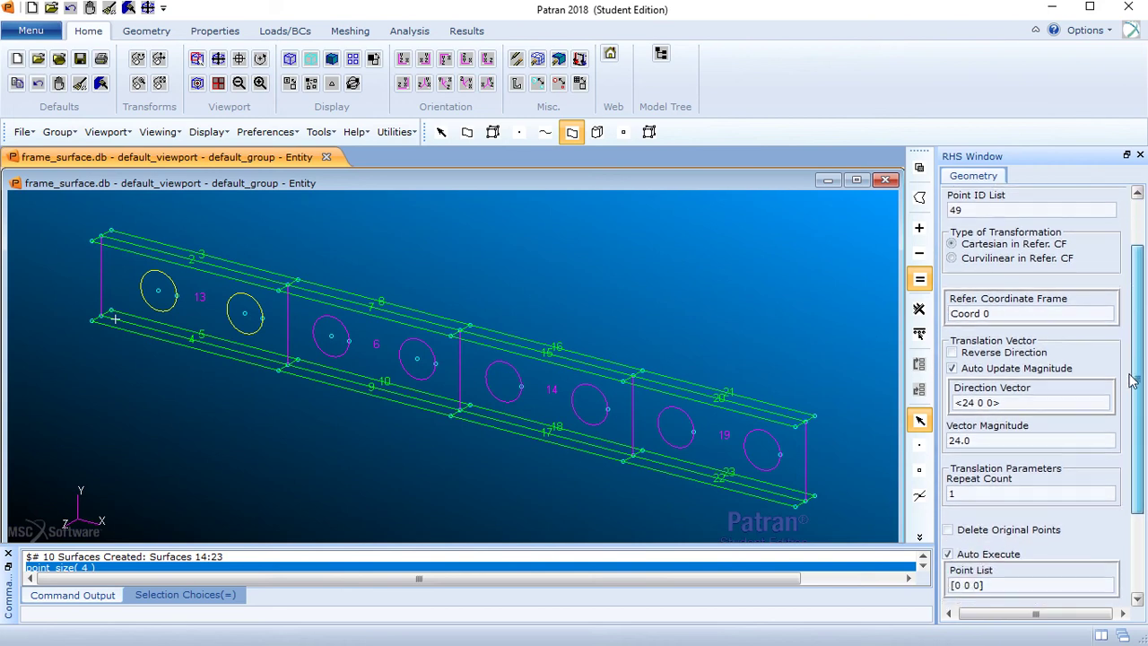
click(1022, 403)
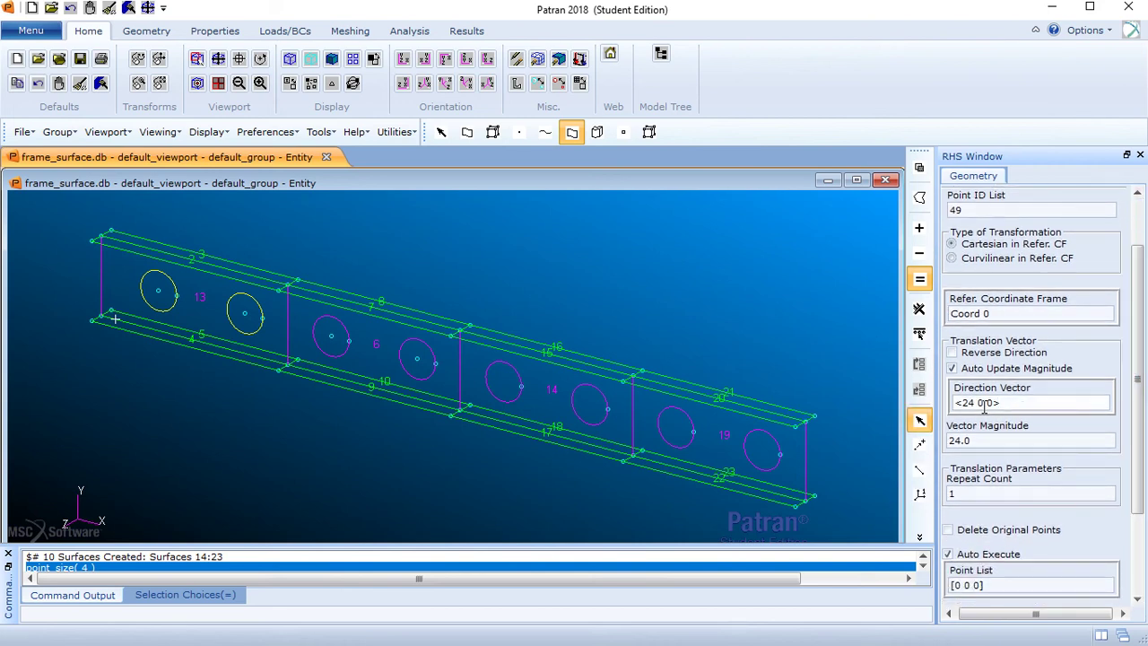
click(981, 403)
key(BackSpace)
key(BackSpace)
text(4)
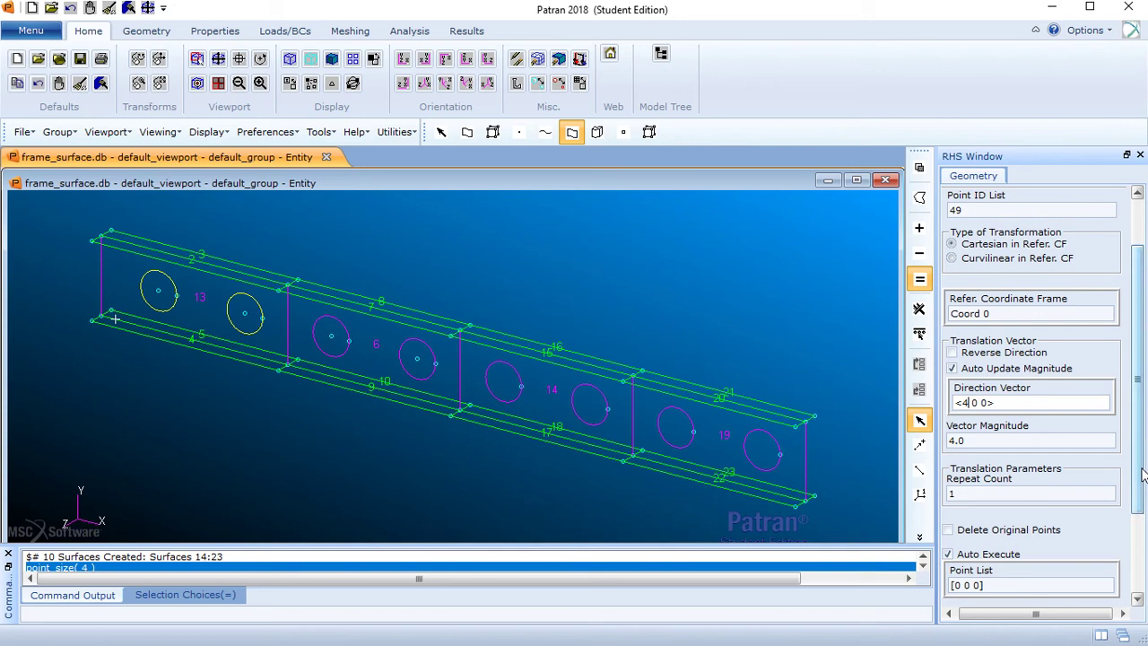
- Turn off automatic execution and translate Point 26, the top flange's front end corner, once along <4 0 0>
drag(1142, 476, 1138, 524)
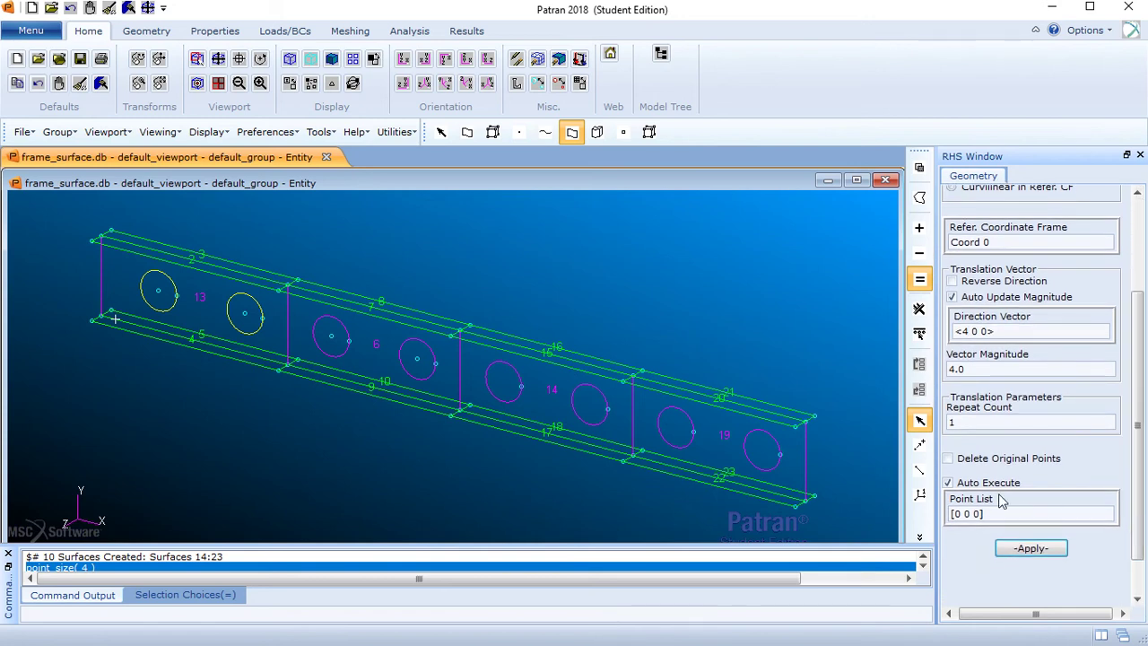
click(1003, 513)
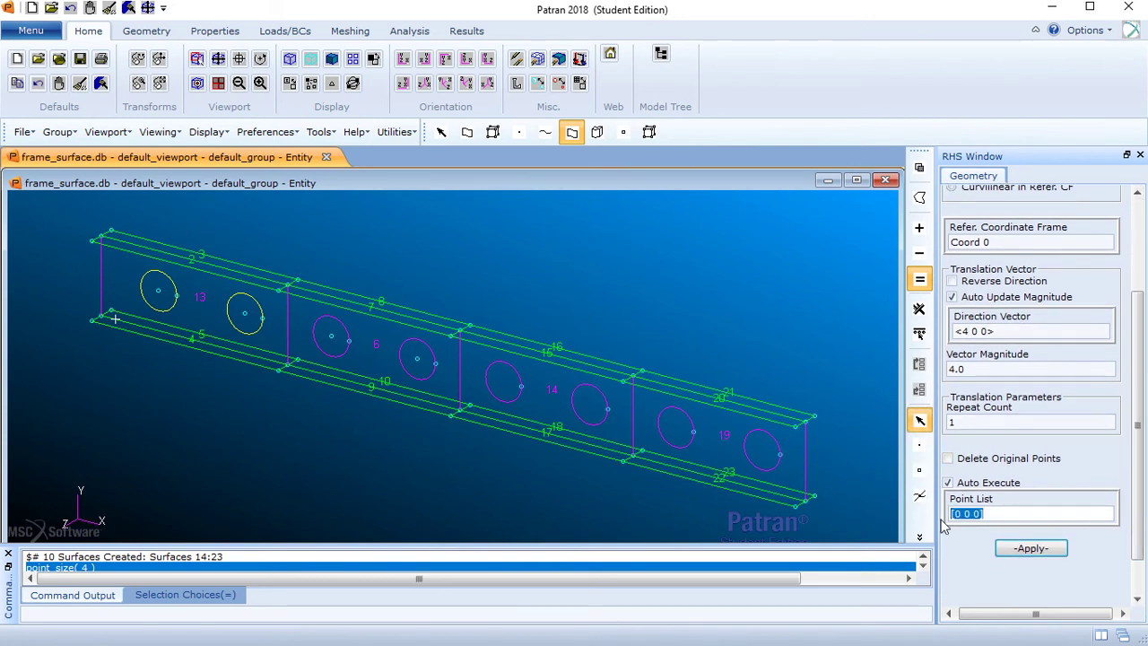
key(BackSpace)
click(950, 484)
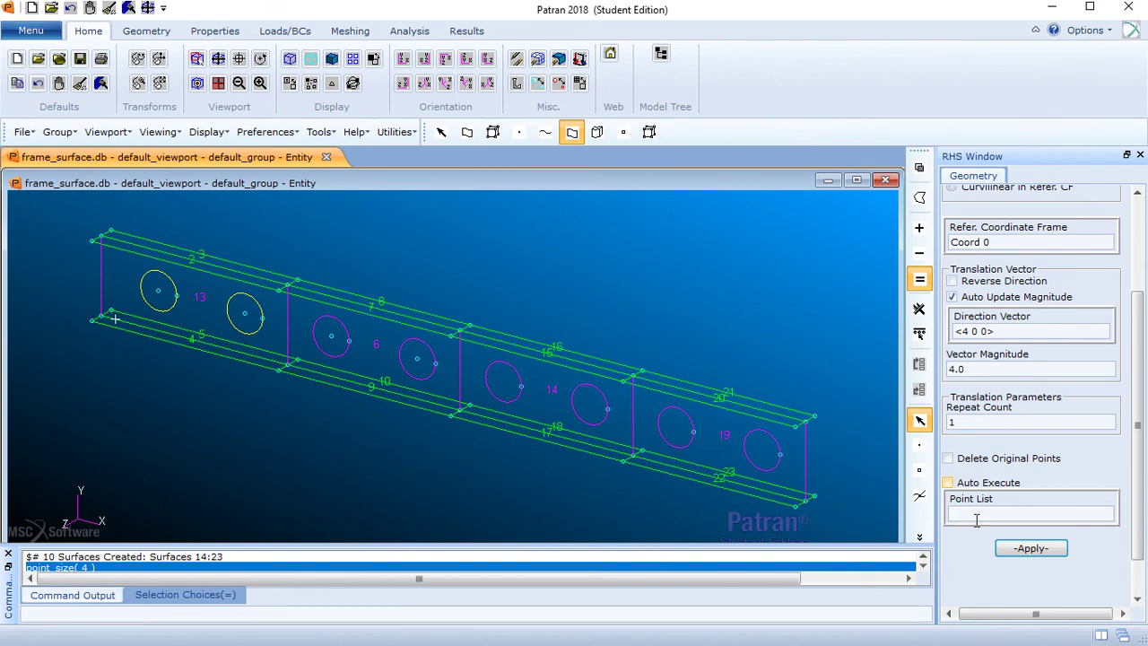
click(971, 512)
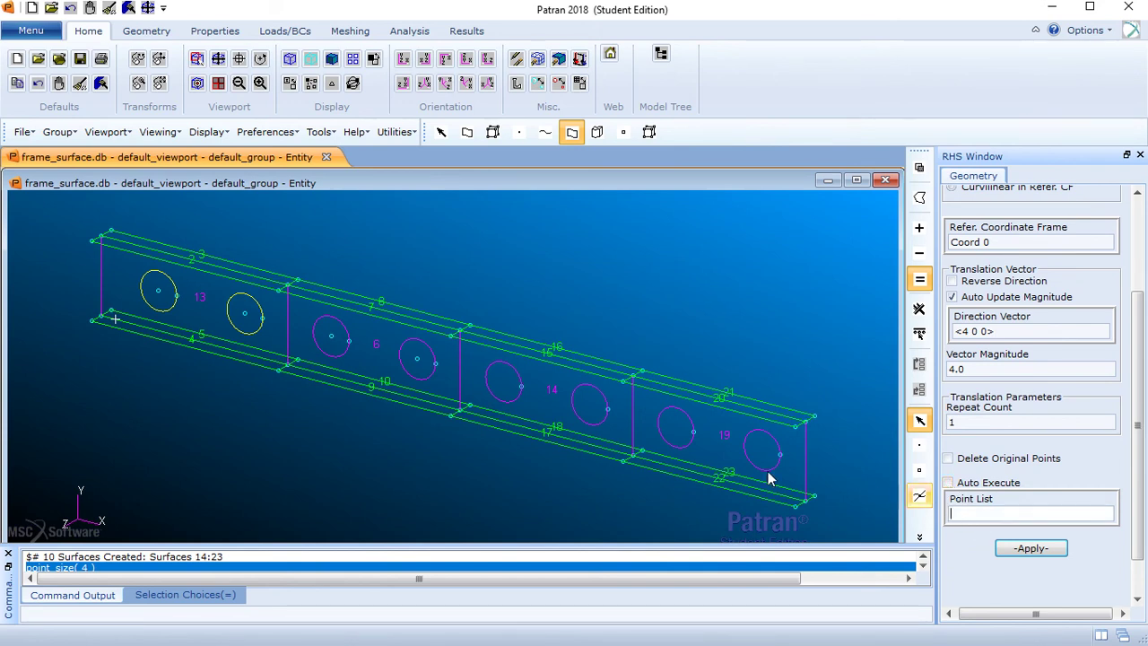
click(89, 242)
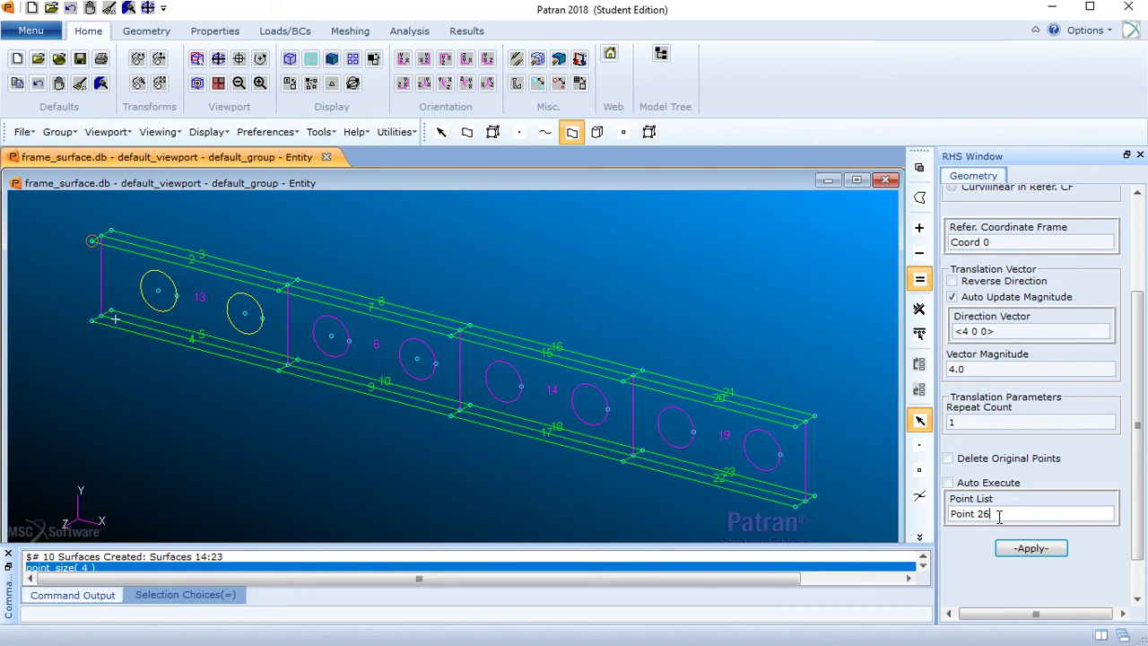
drag(999, 516, 915, 526)
key(BackSpace)
text(Point 26)
click(1047, 549)
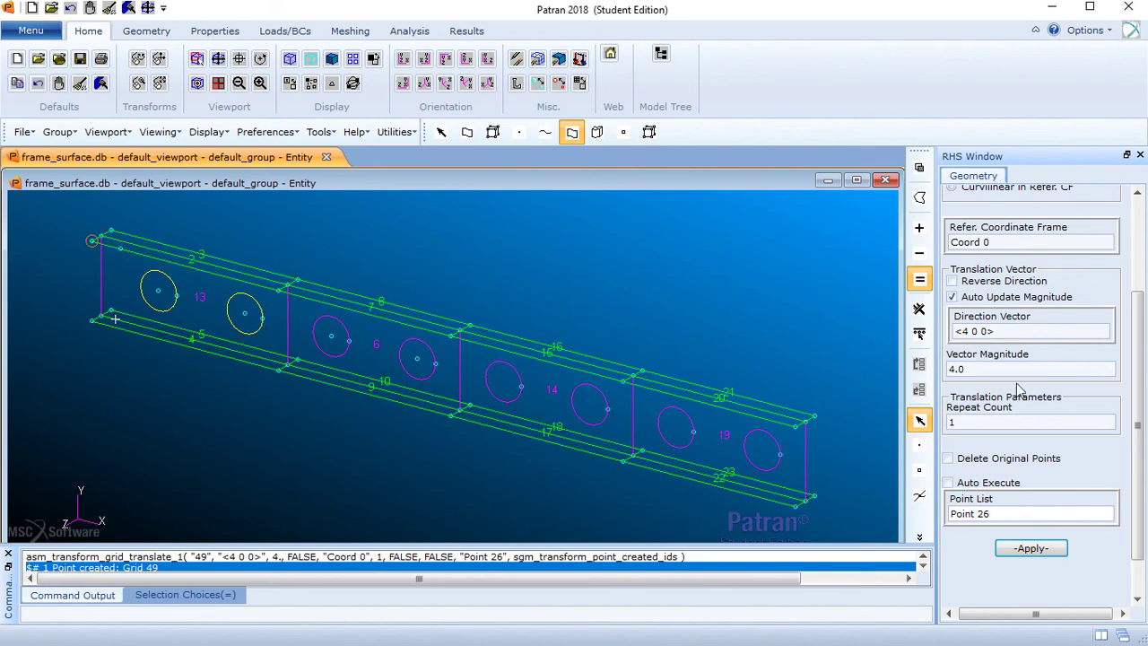
- Set up the creation of a plane through 3 points with automatic execution off
scroll(1135, 377, up, 3)
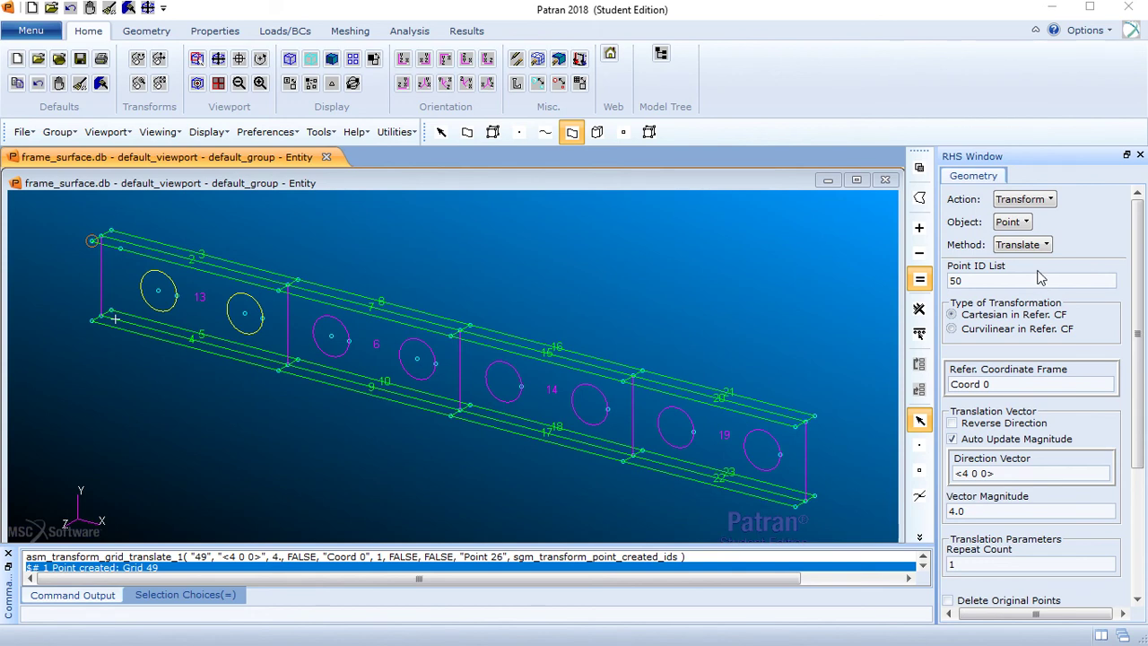
click(1042, 203)
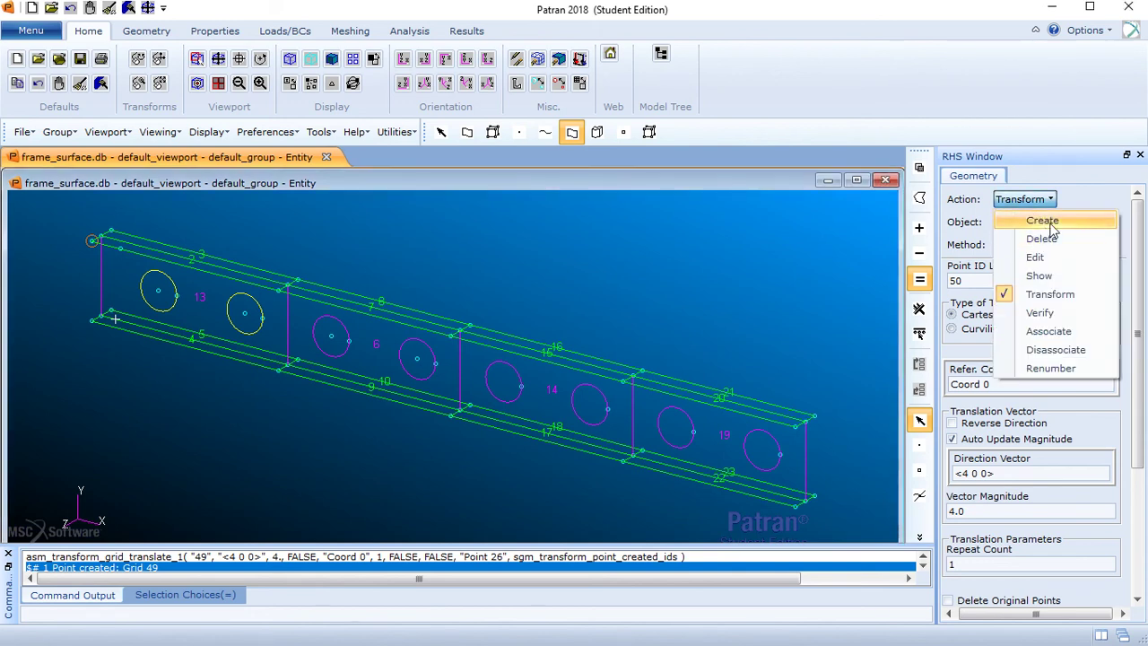
click(1041, 221)
click(1035, 222)
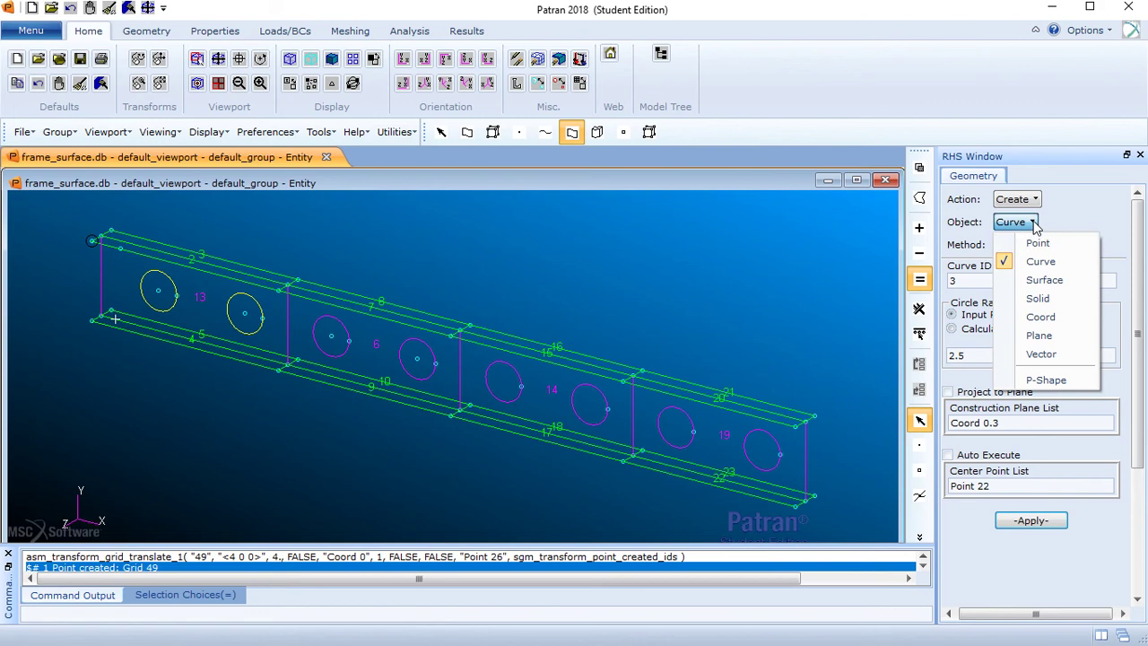
click(1051, 338)
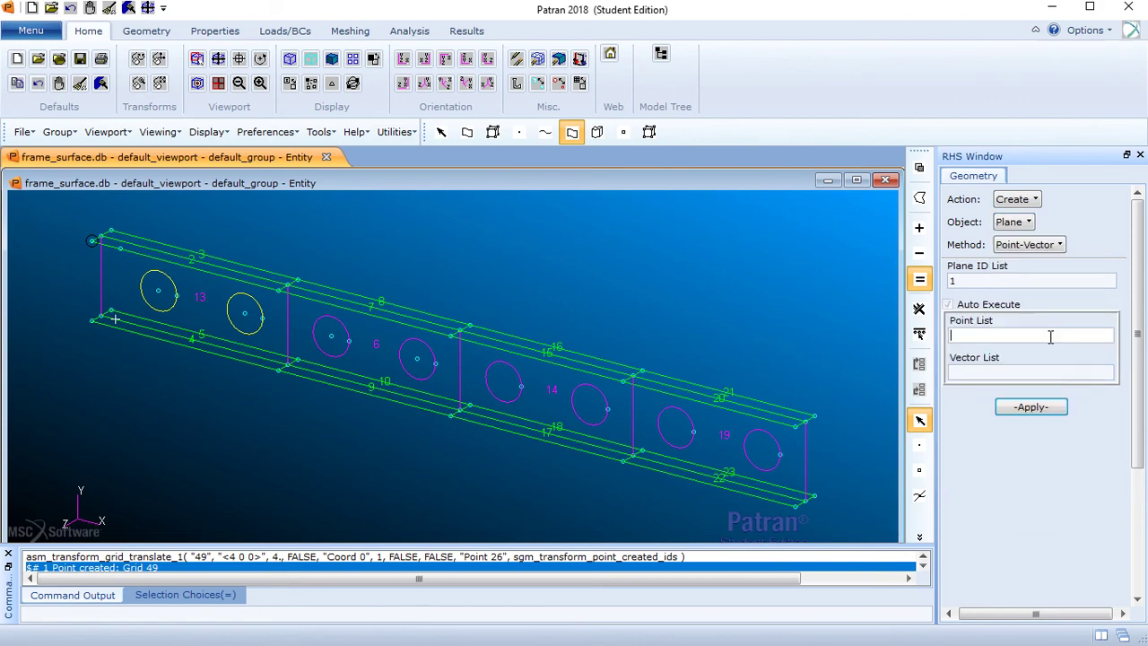
click(1054, 247)
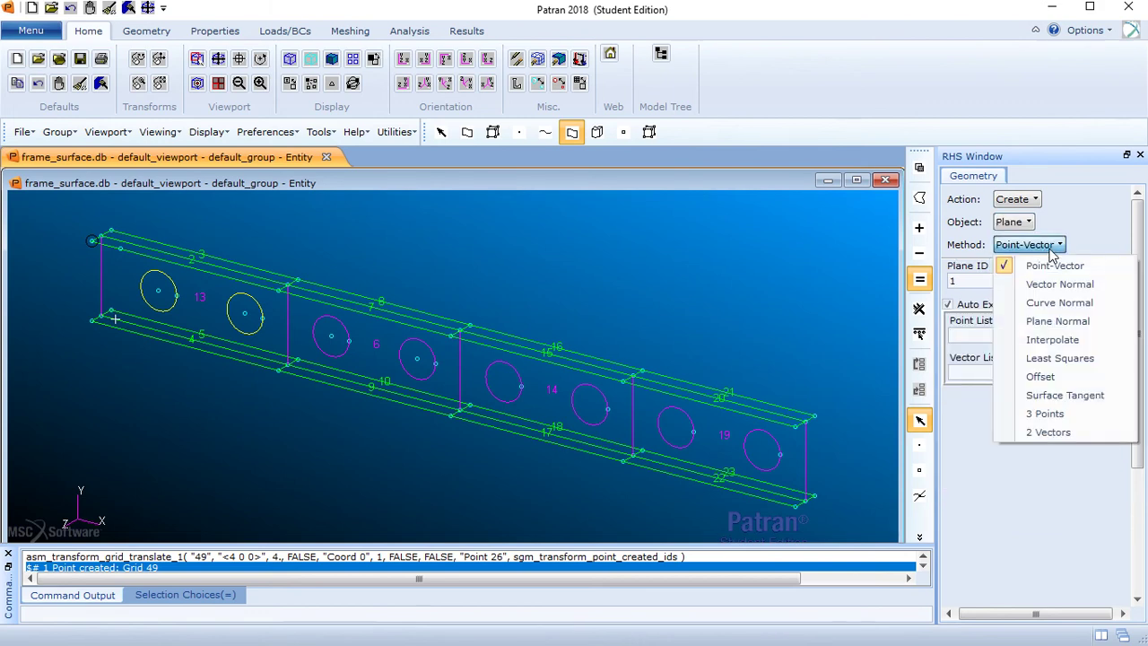
click(1056, 423)
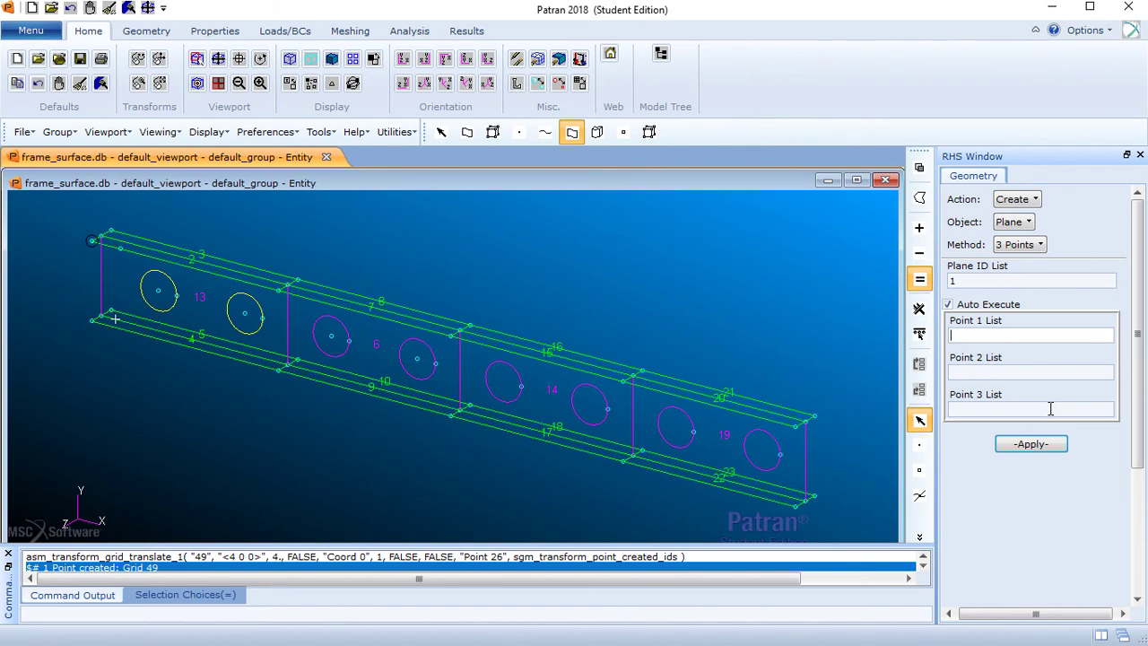
click(949, 306)
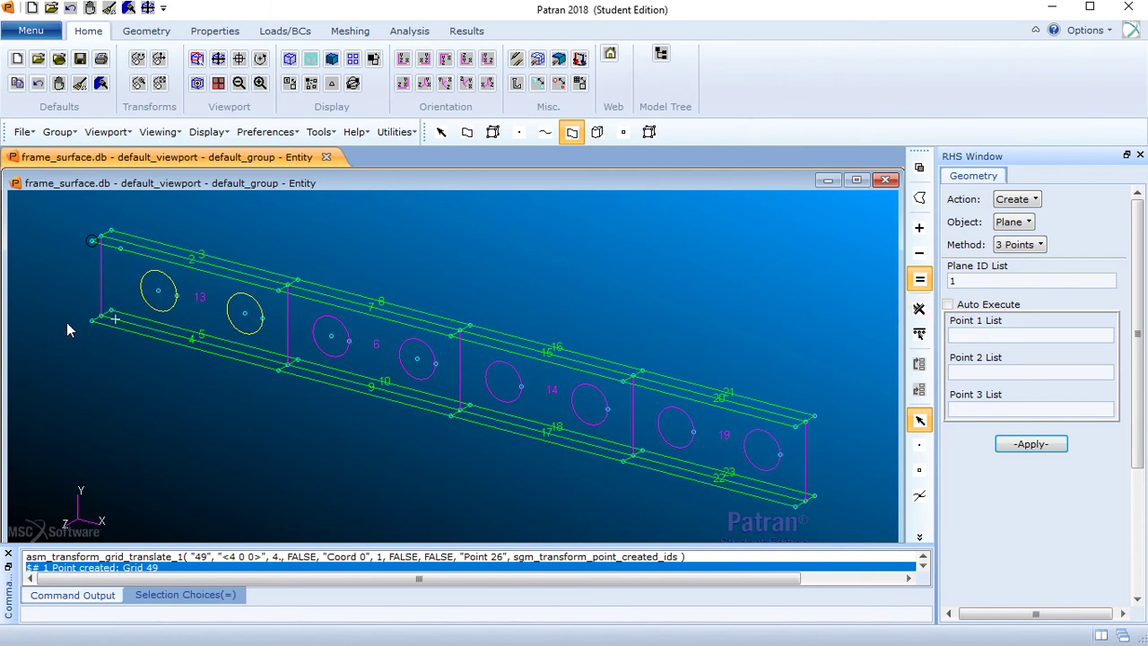
- Create the plane through Point 27, Point 49 and Point 30, using the rear flange end corners and the translated point
ctrl+middle_drag(84, 345, 405, 409)
scroll(405, 413, up, 5)
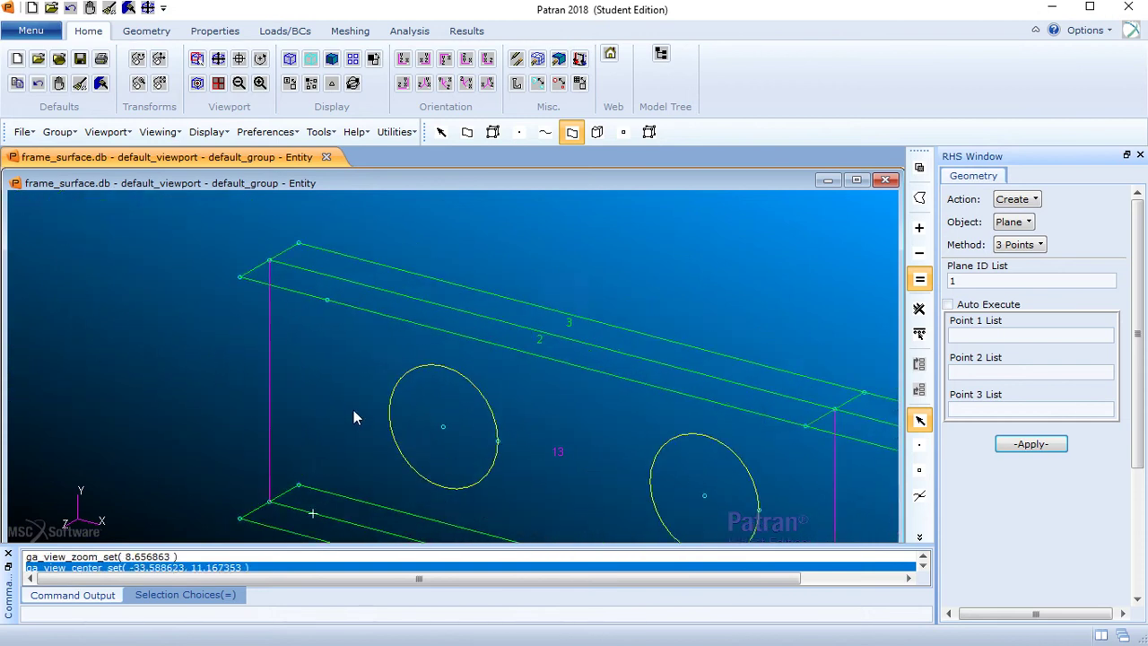
scroll(359, 411, up, 2)
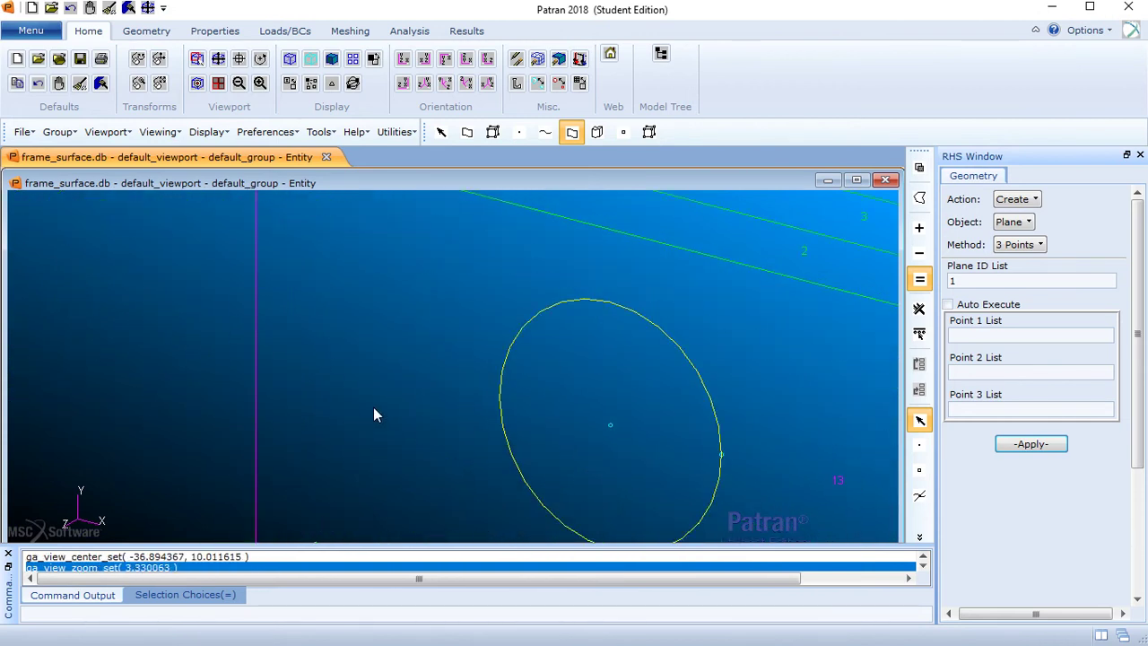
scroll(373, 409, down, 3)
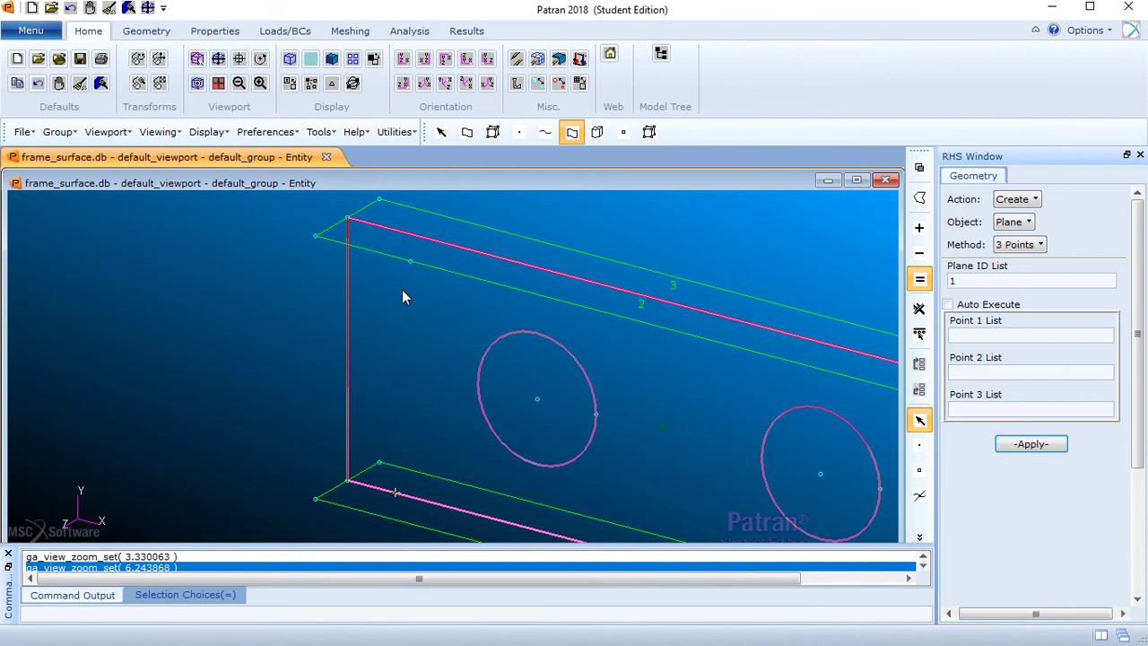
click(992, 334)
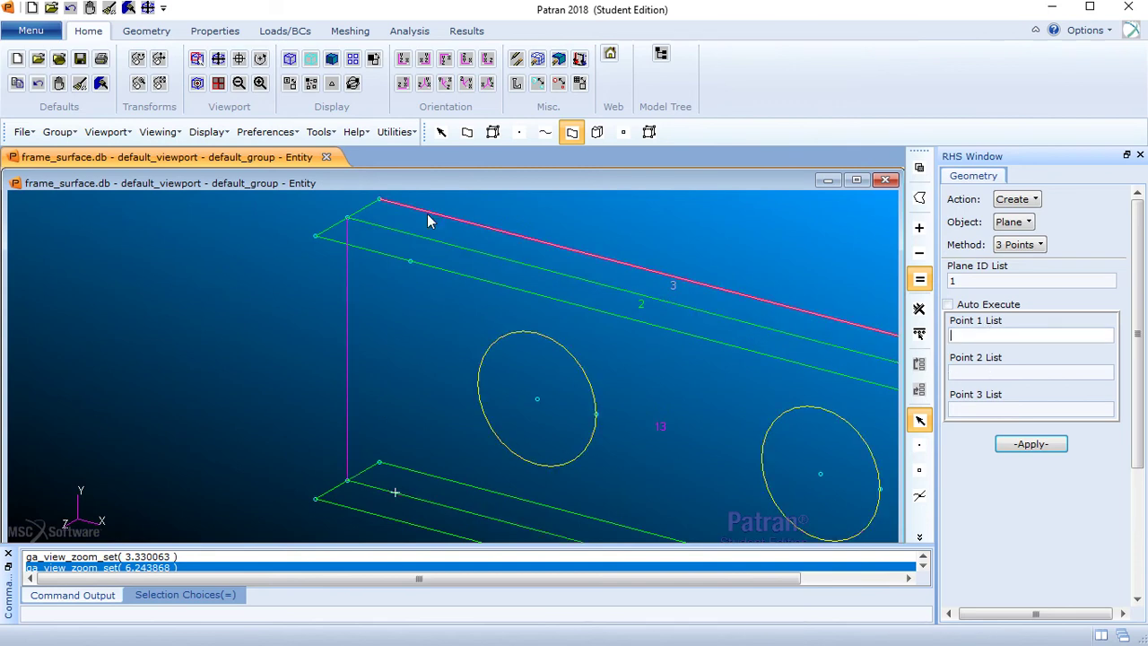
click(378, 200)
click(976, 373)
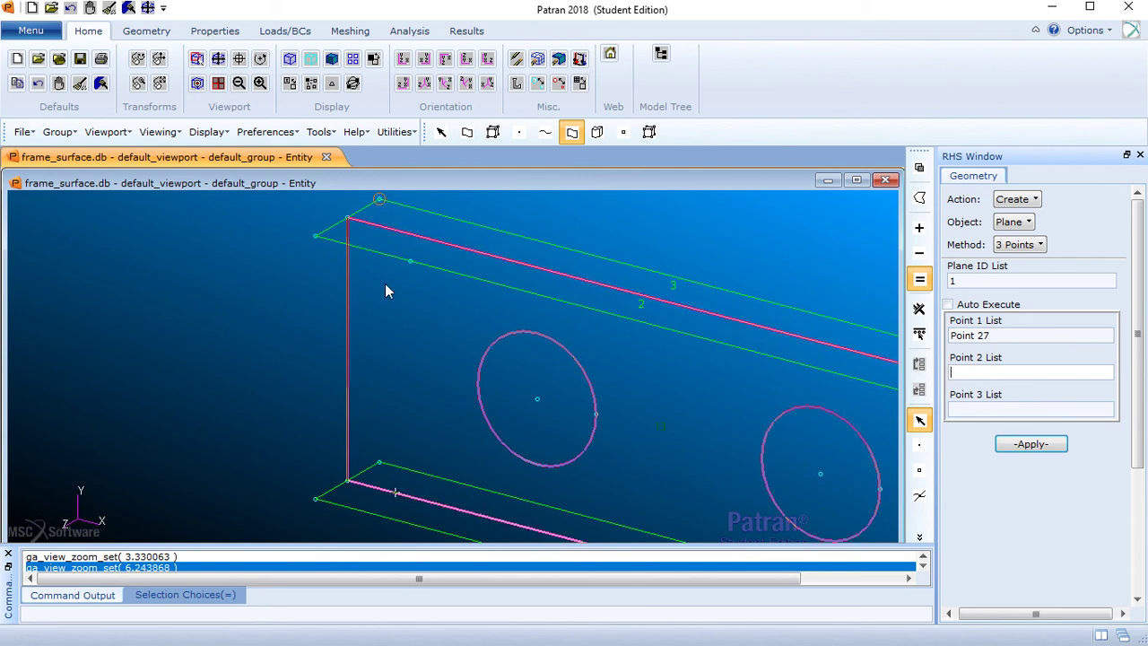
click(411, 263)
click(972, 411)
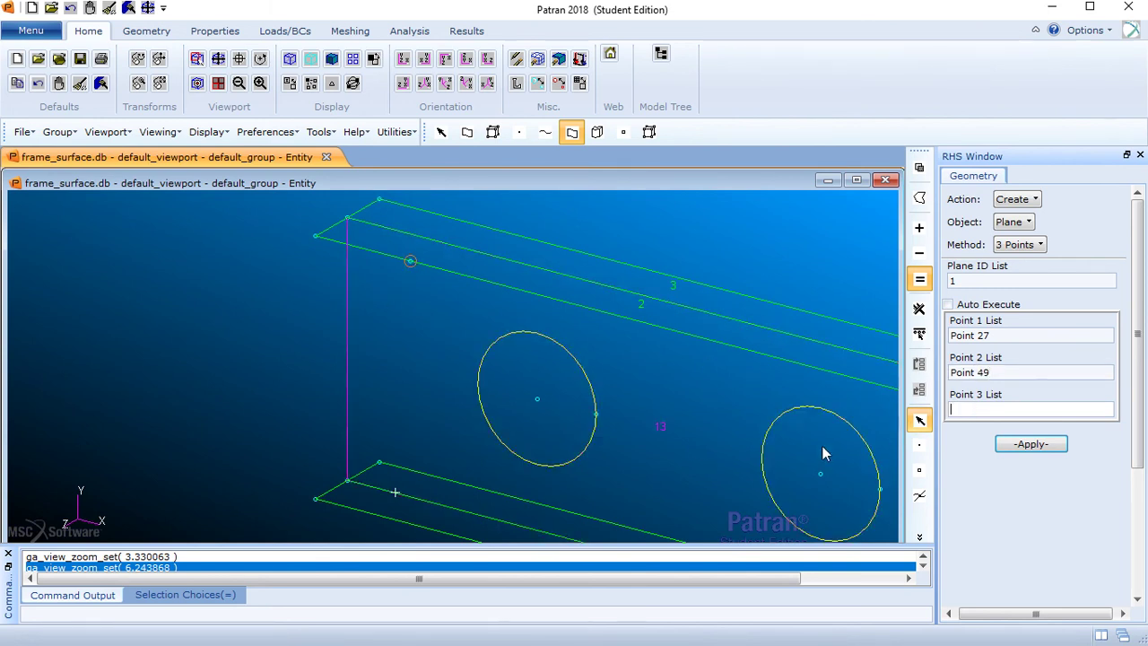
click(380, 463)
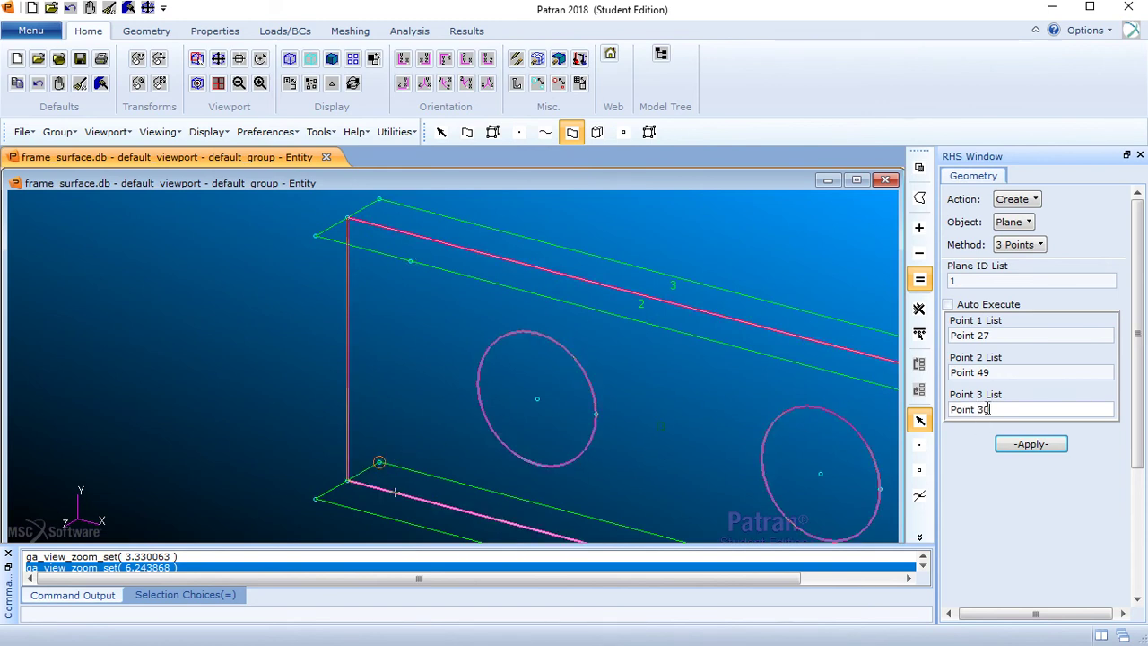
click(1003, 444)
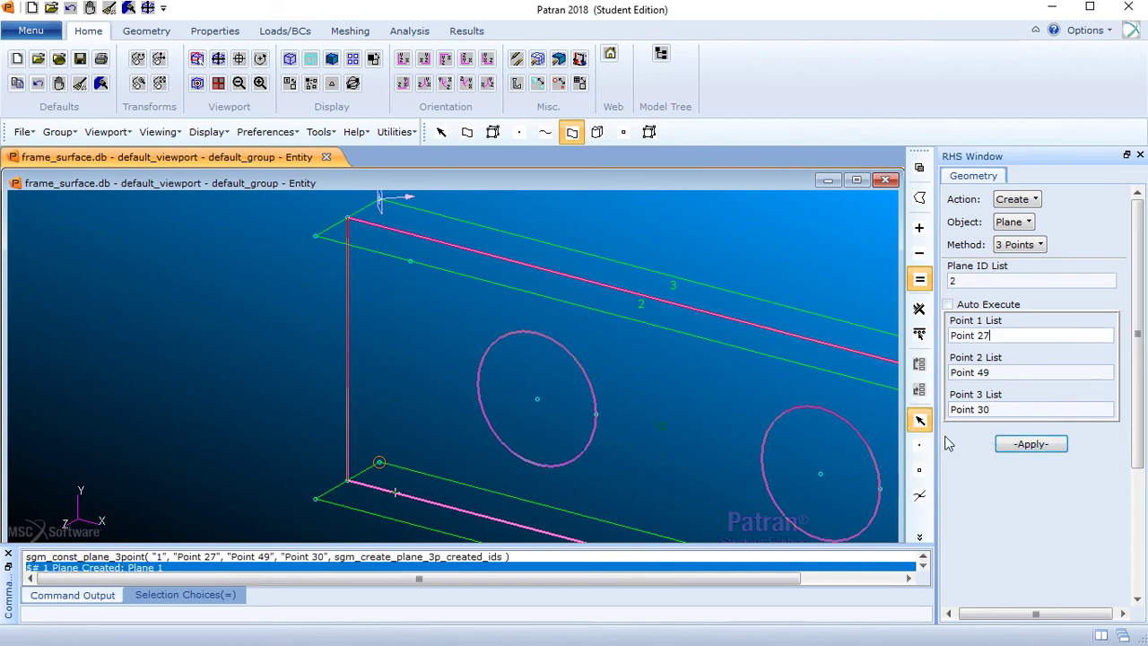
- Set up a surface break by plane that deletes the original surfaces, with automatic execution off, and make the surface list ready for picking
scroll(489, 344, down, 3)
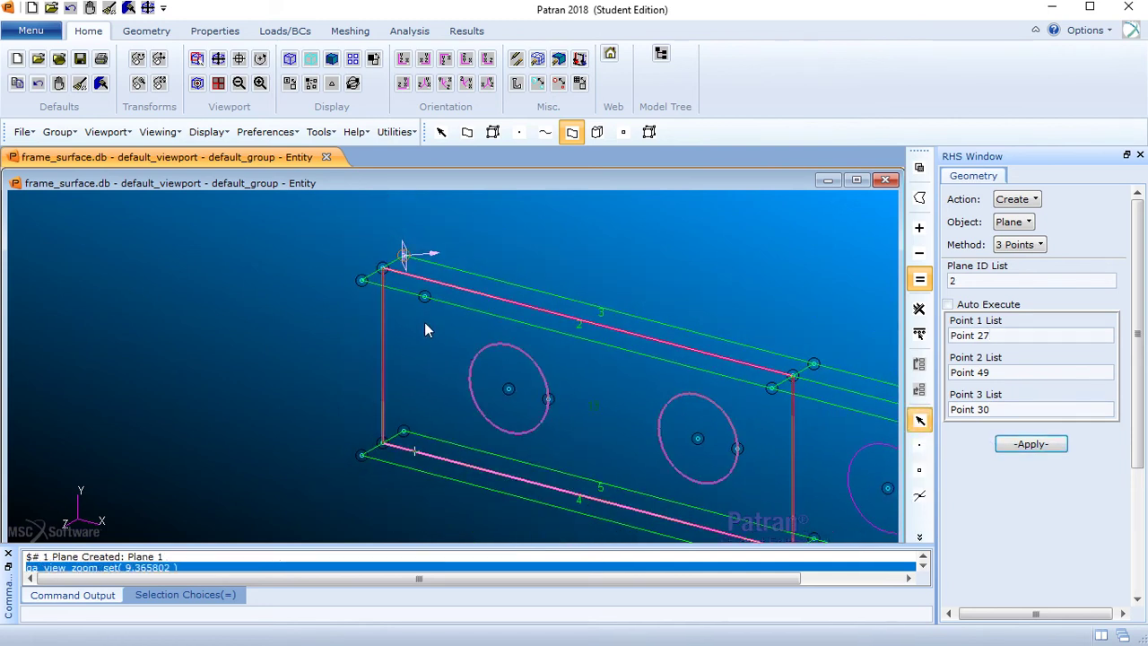
scroll(402, 267, up, 1)
scroll(402, 266, up, 3)
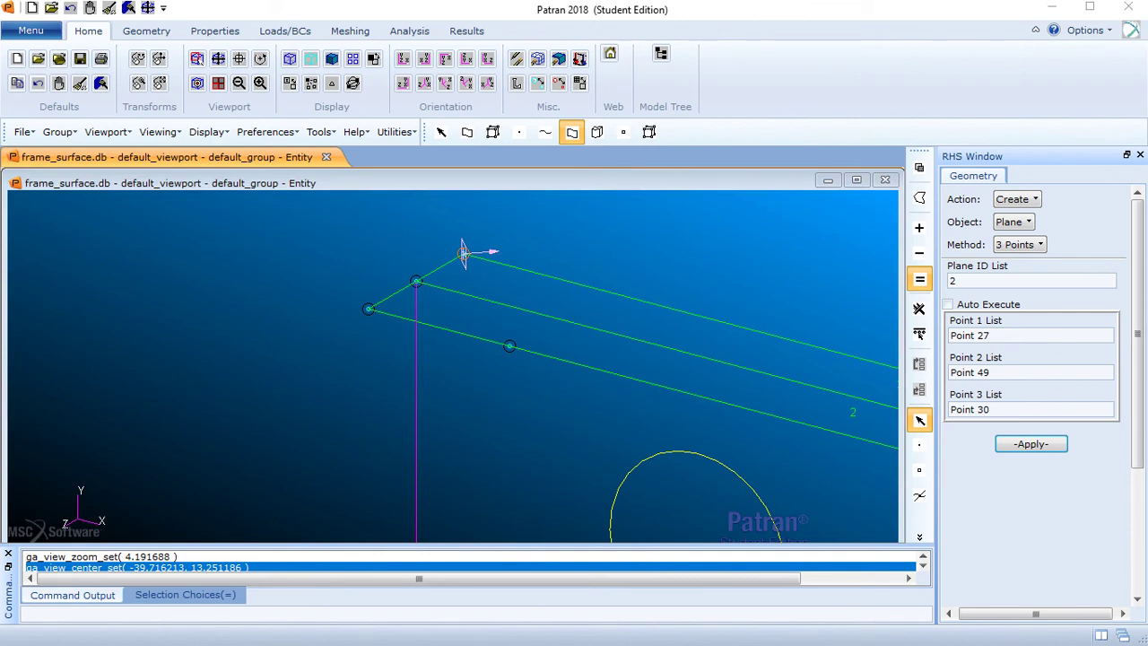
click(1012, 200)
click(1048, 257)
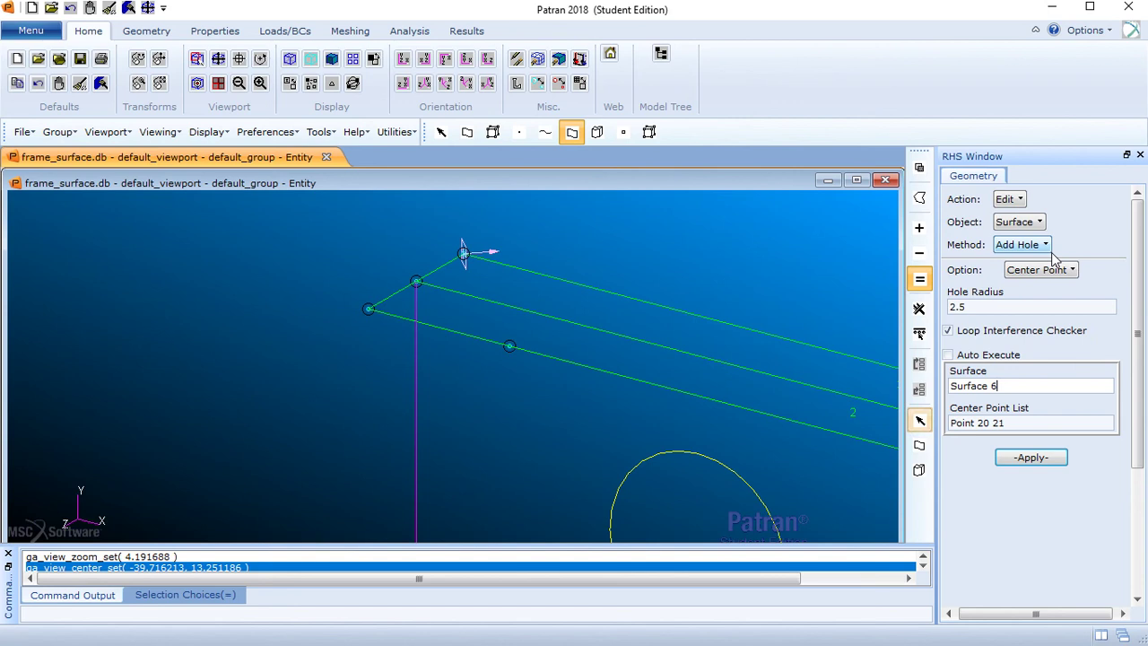
click(1046, 245)
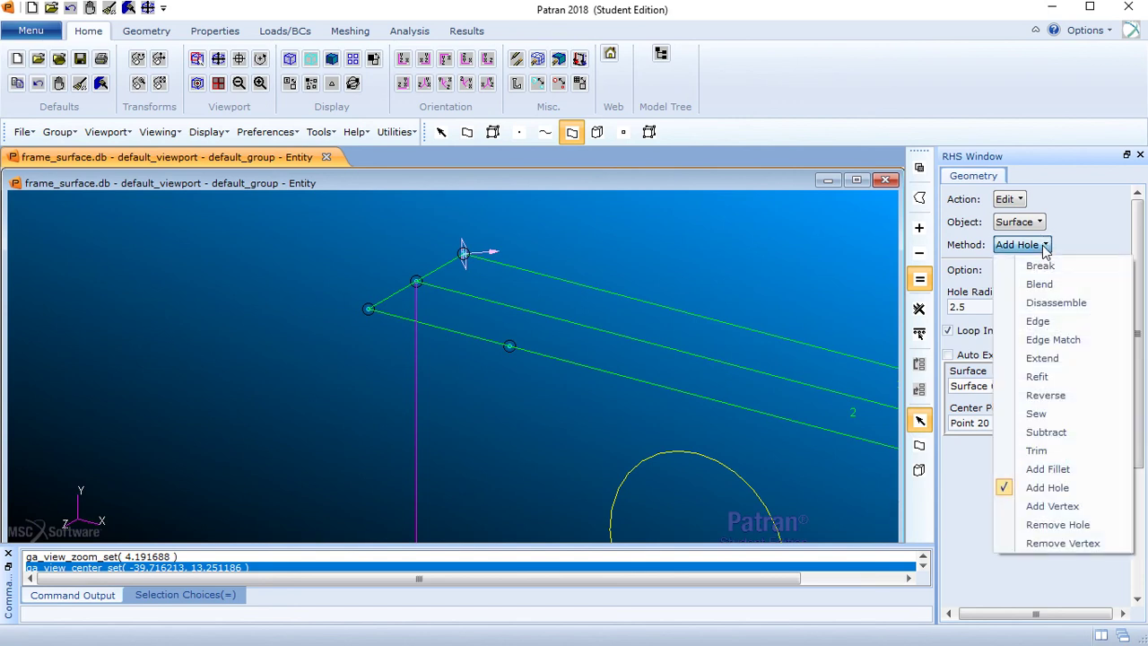
click(1043, 266)
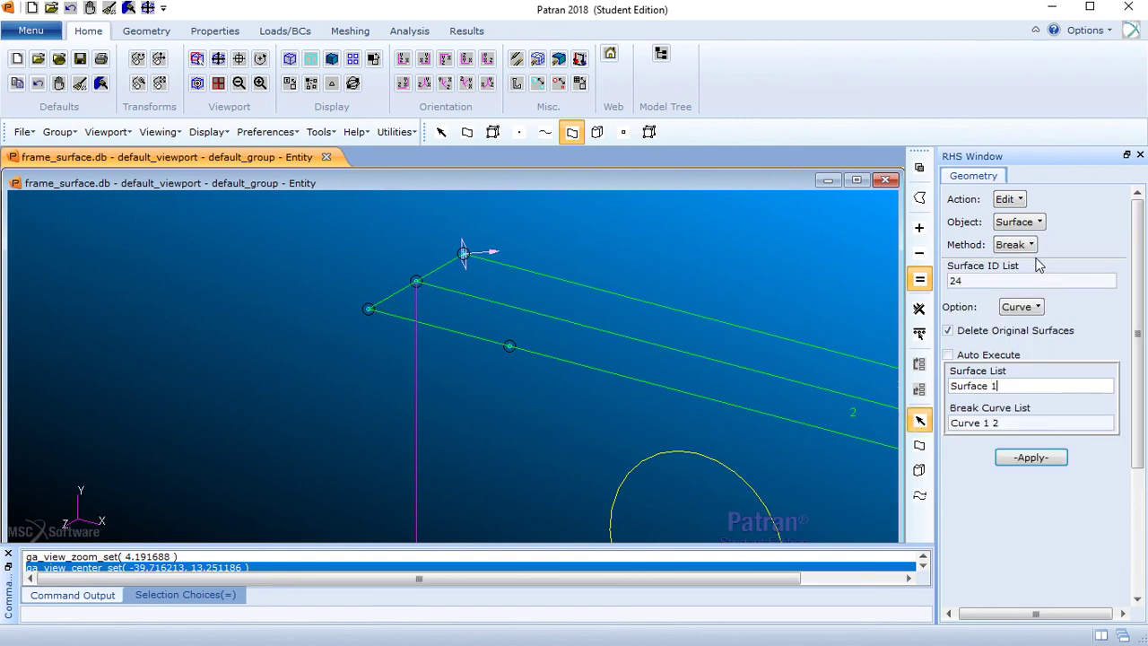
click(1019, 308)
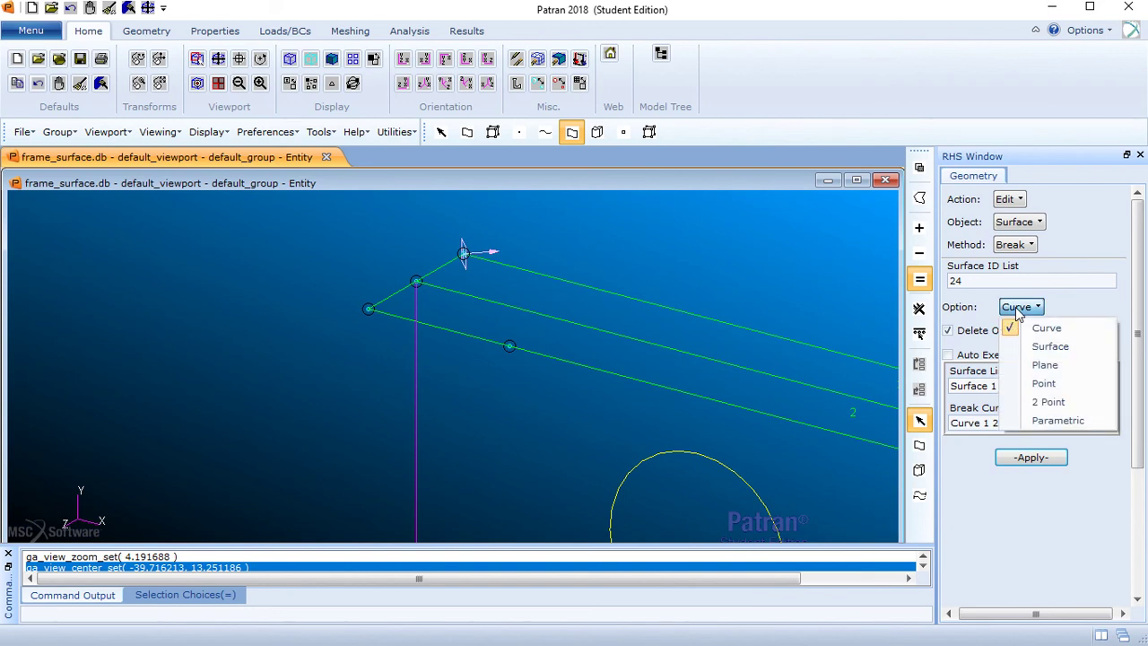
click(1047, 365)
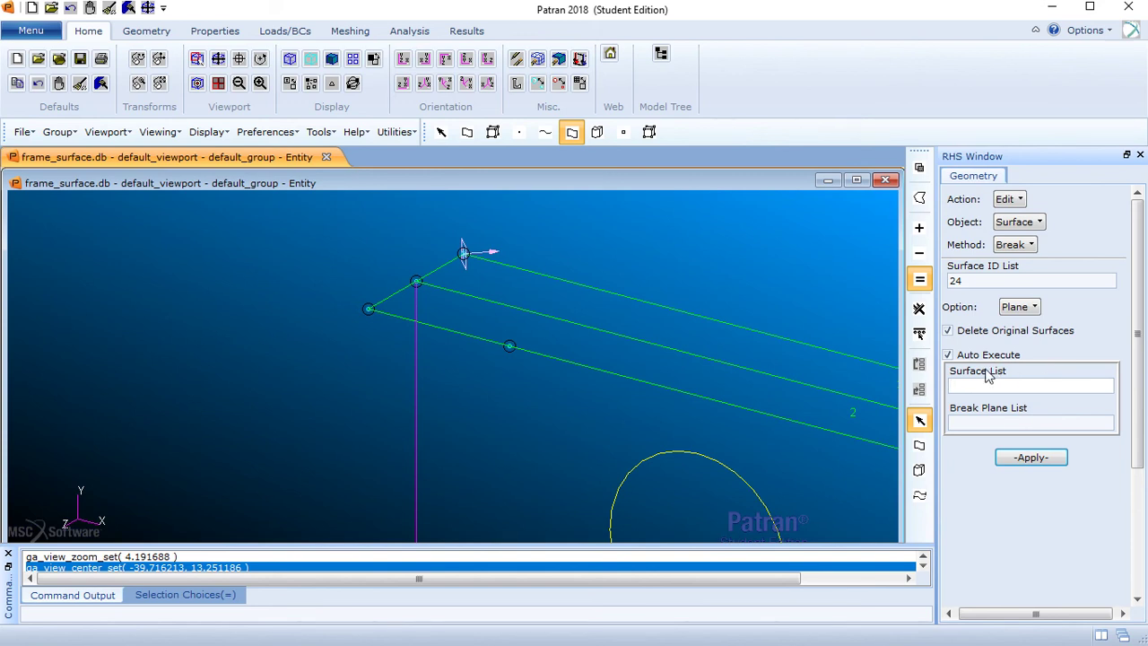
click(948, 356)
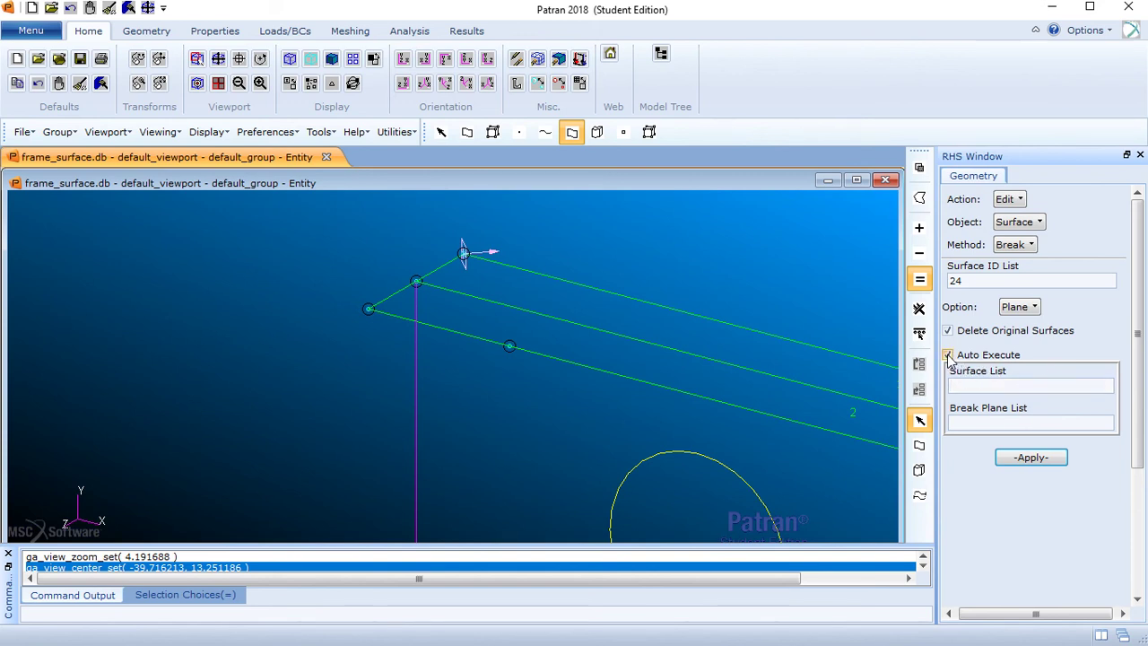
click(949, 356)
click(989, 388)
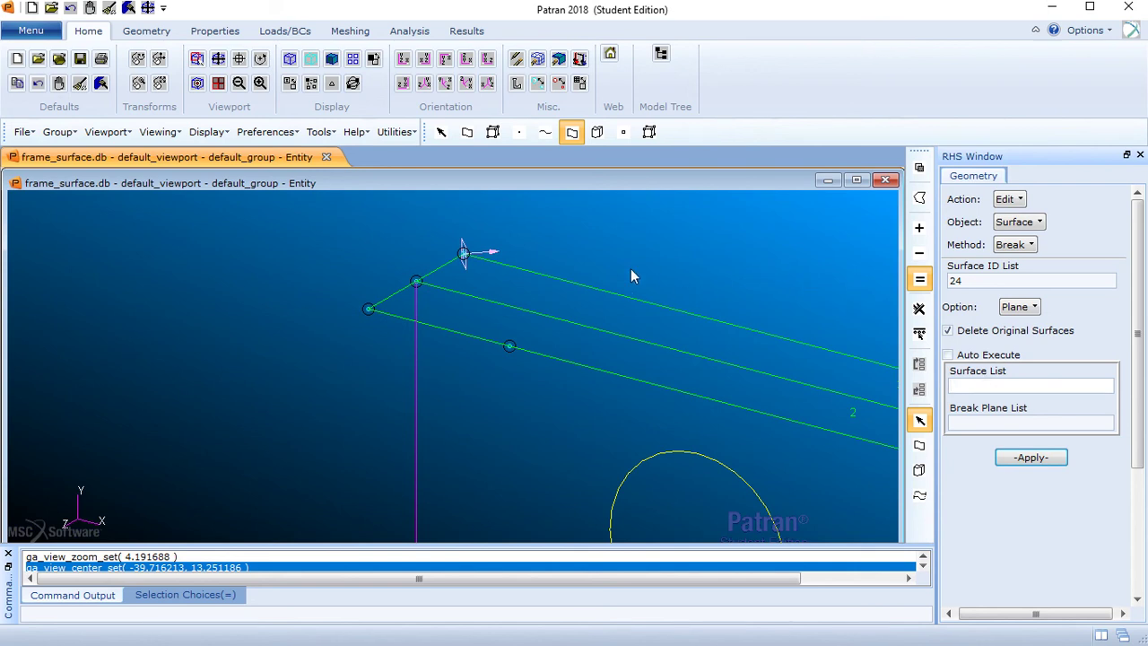
middle_drag(662, 271, 646, 328)
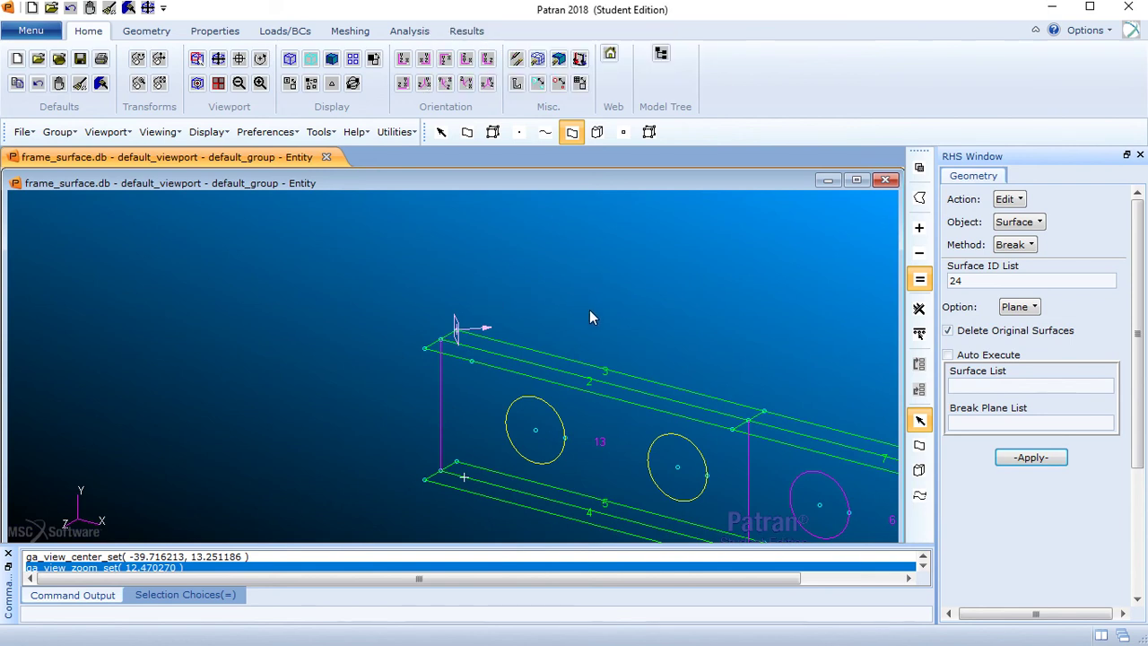
- Break Surfaces 2:5 and 13, the end panel's web and flanges, with Plane 1 and delete all the original surfaces
key(super)
key(super)
scroll(585, 311, down, 3)
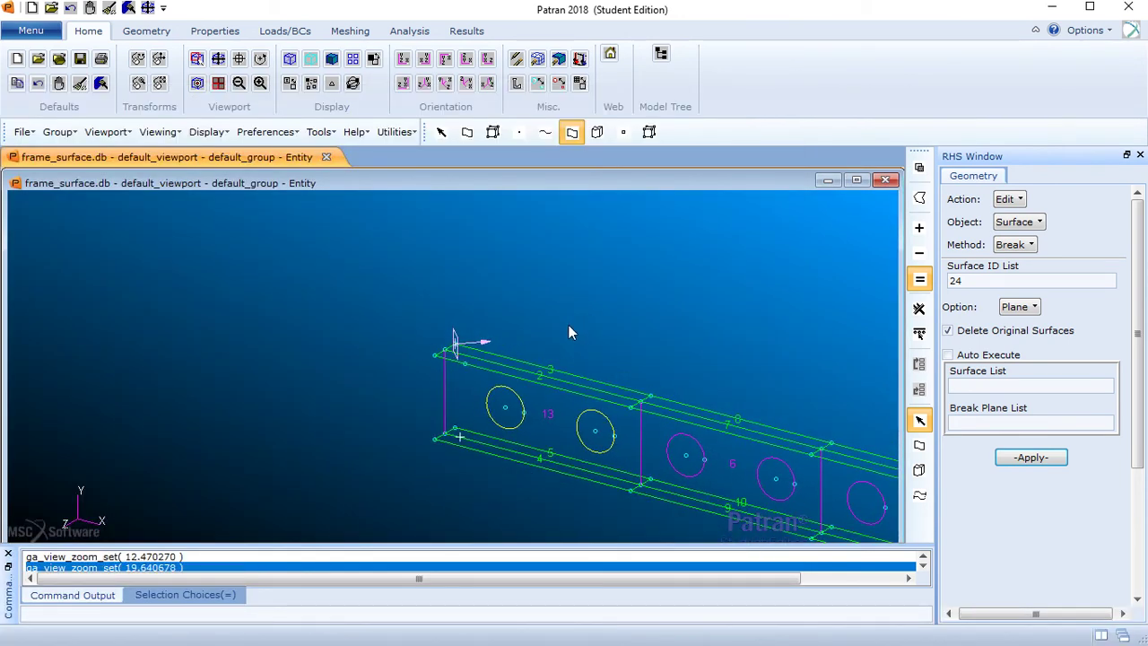
shift+middle_drag(569, 327, 540, 305)
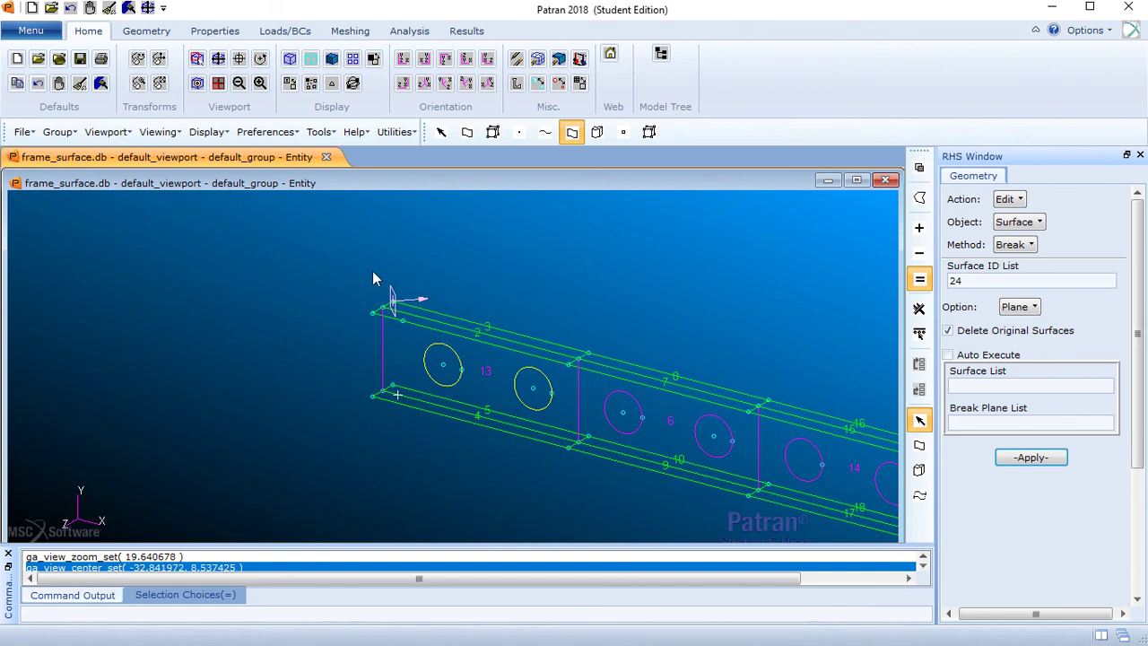
click(987, 384)
drag(347, 261, 475, 438)
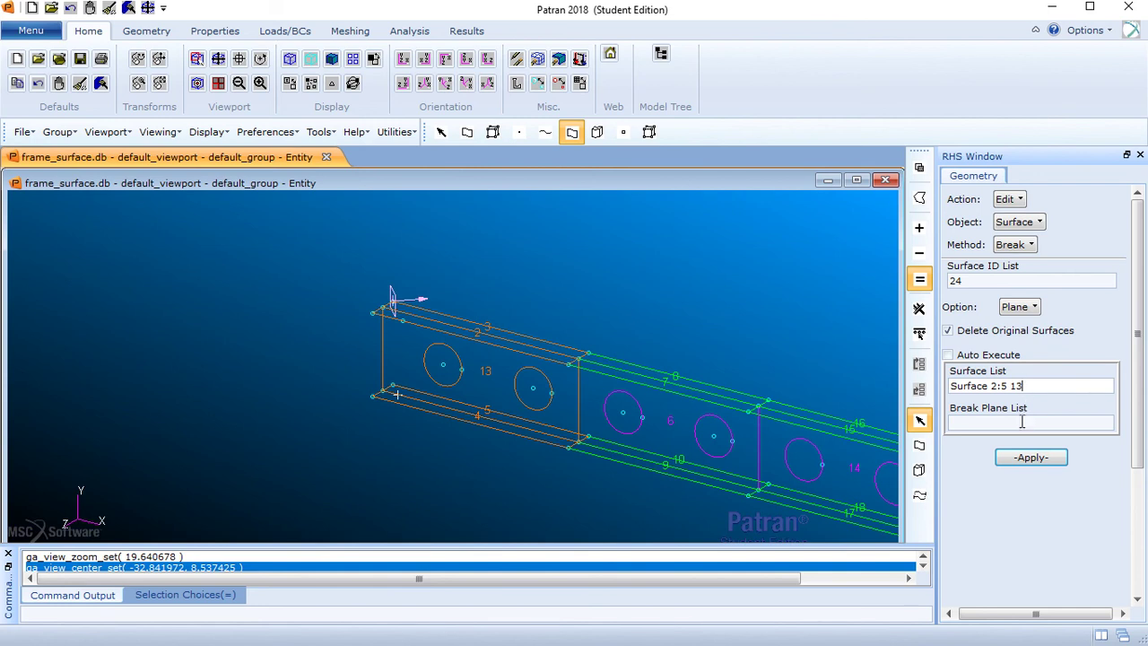
click(1019, 418)
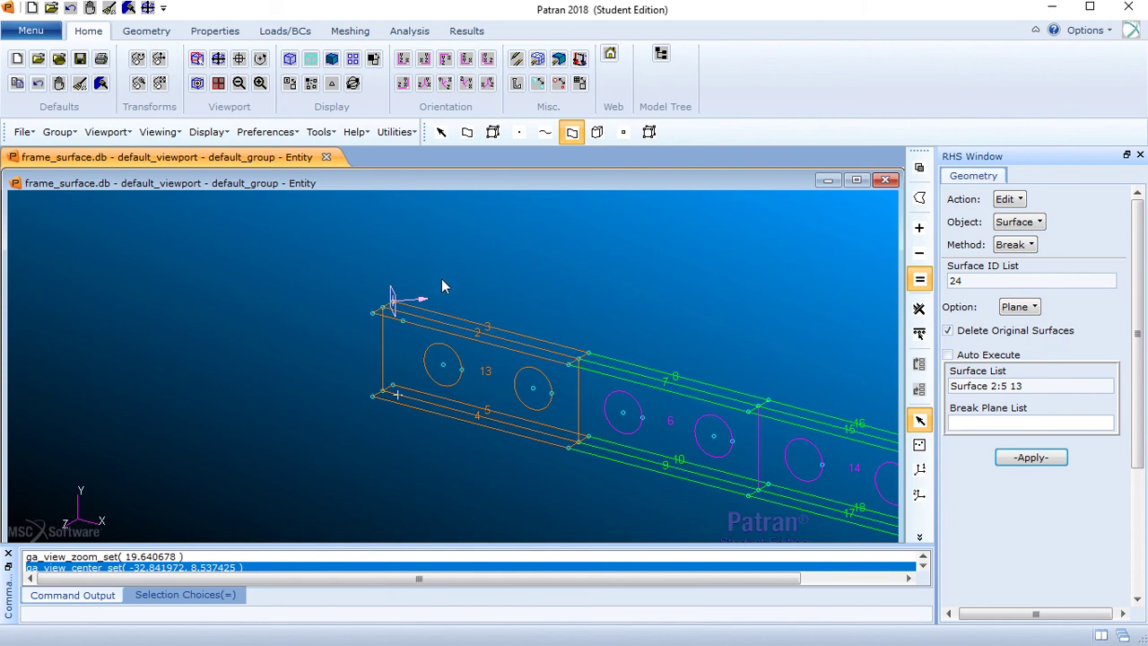
click(392, 294)
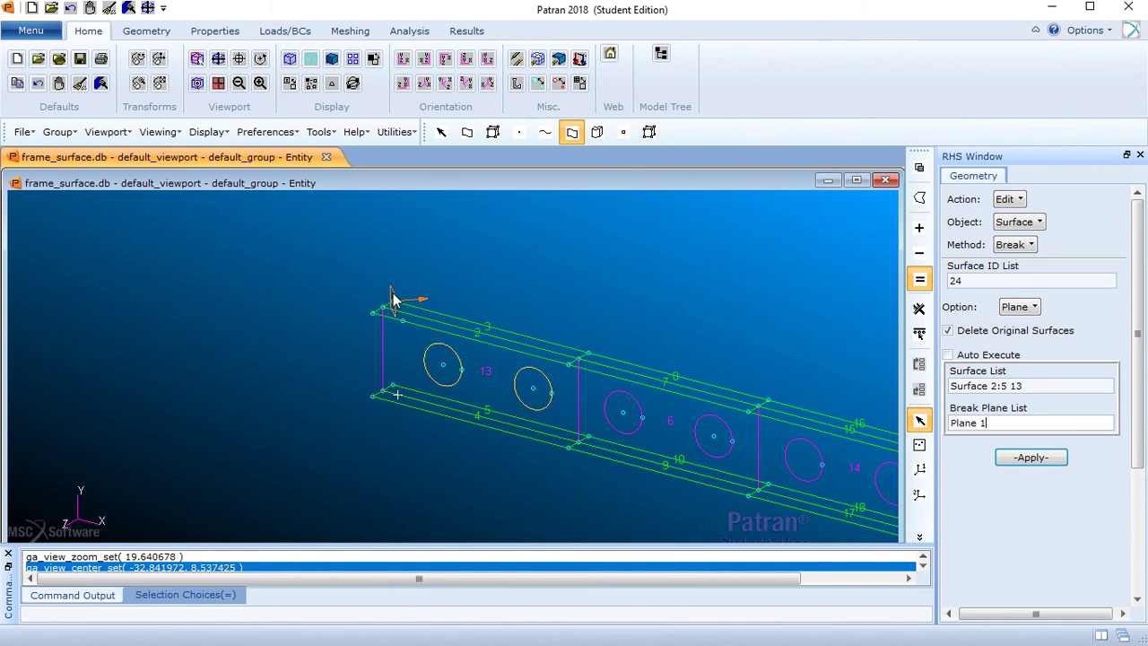
click(1031, 458)
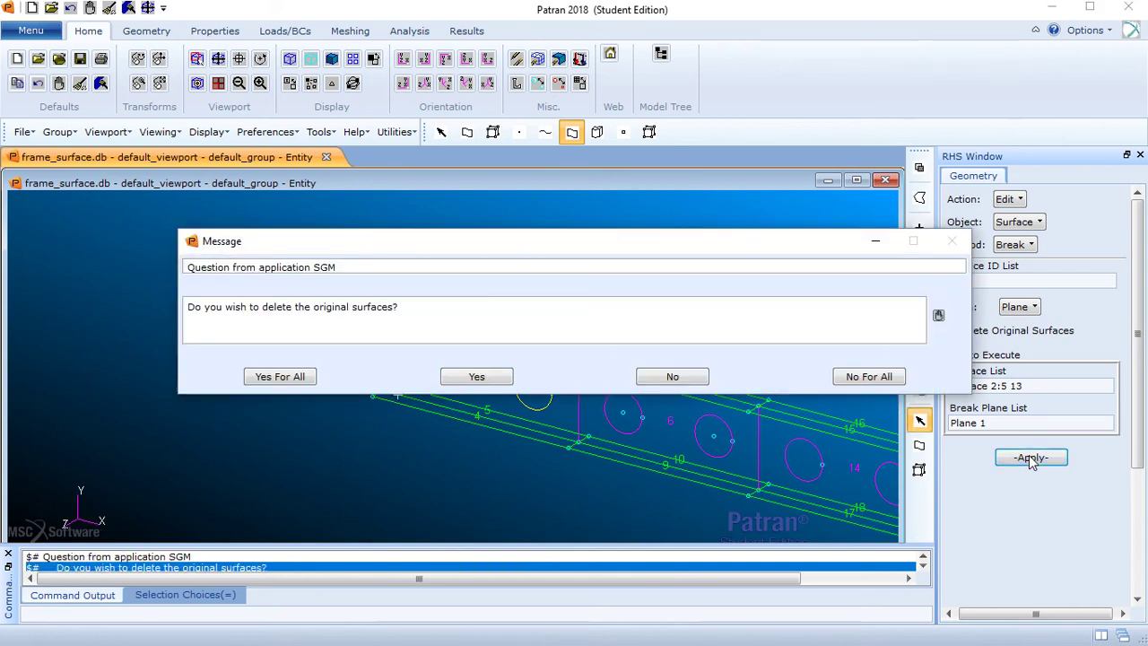
click(302, 378)
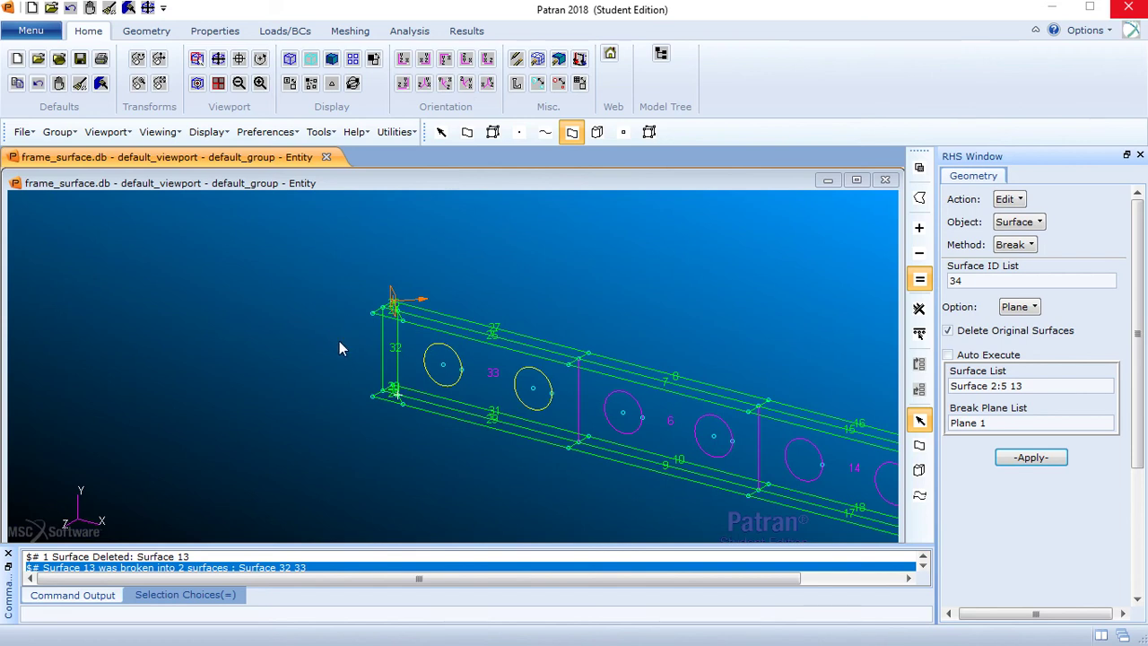
- Examine the broken web and flange surfaces at the angled end of the frame
scroll(339, 341, up, 3)
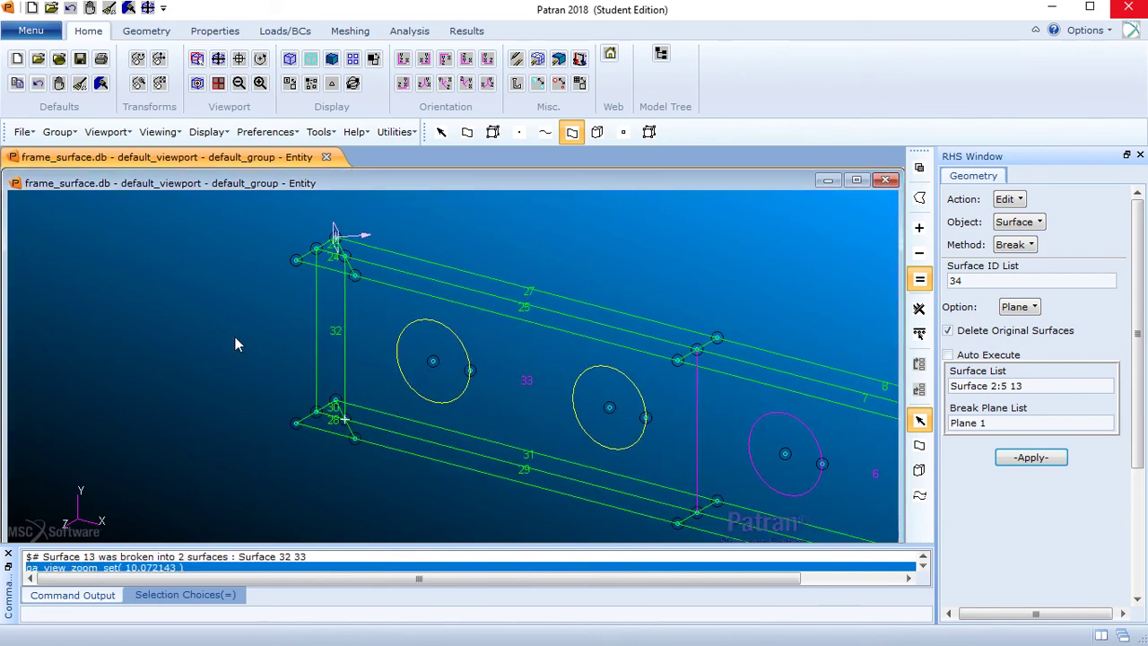
scroll(243, 344, up, 3)
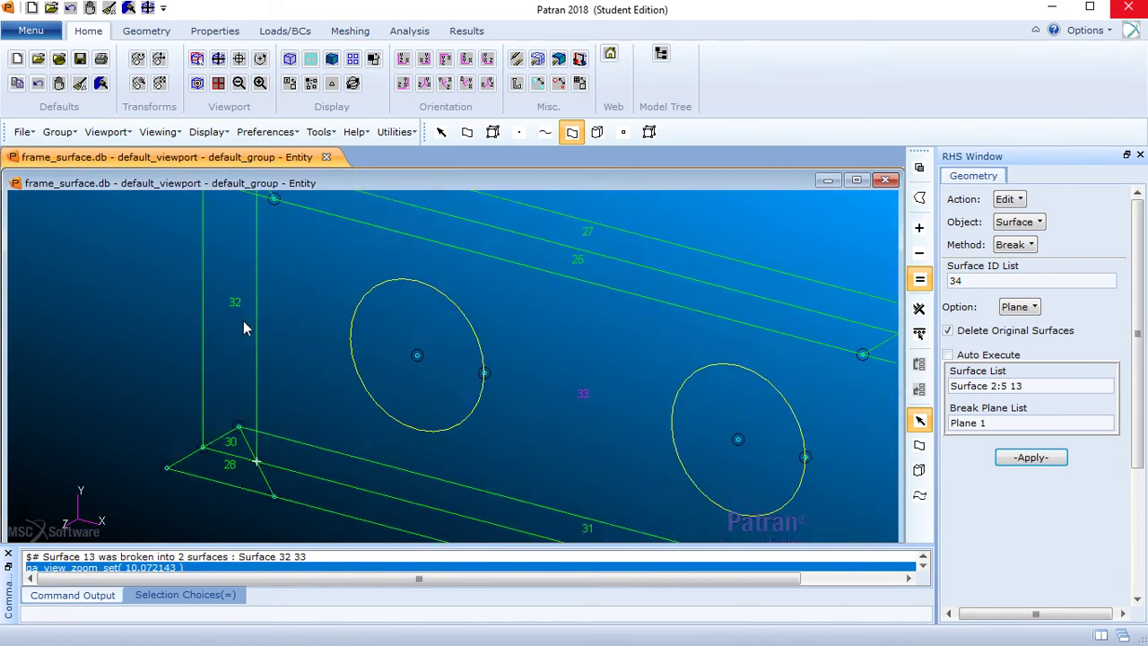
scroll(244, 329, down, 2)
shift+middle_drag(236, 317, 446, 334)
scroll(444, 323, up, 1)
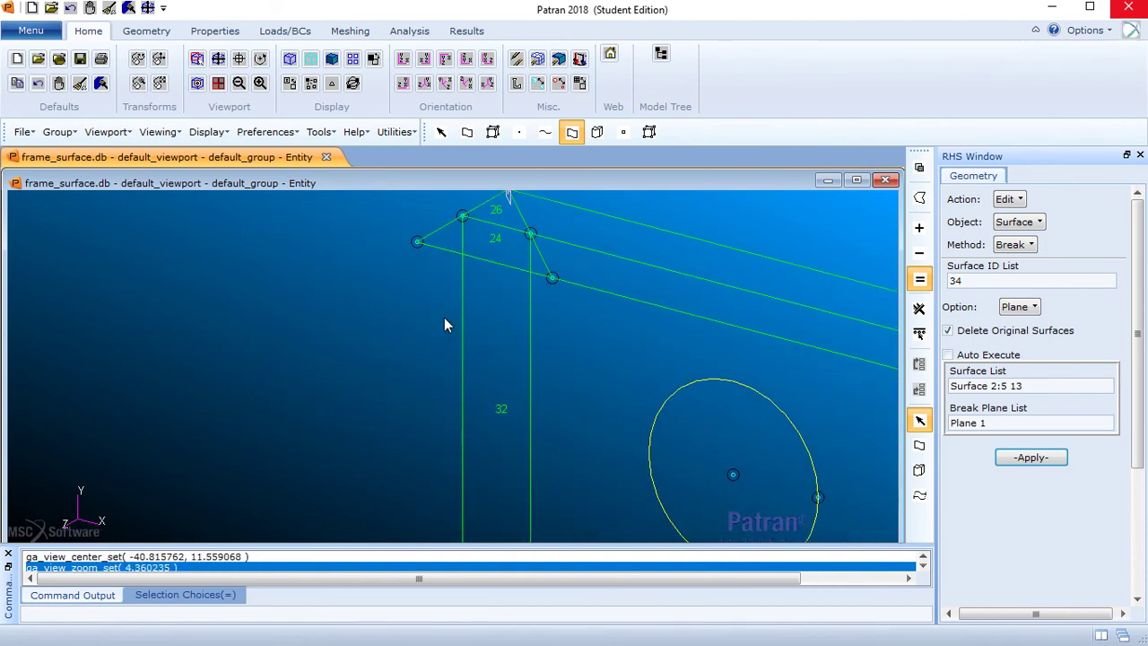
scroll(509, 341, up, 2)
scroll(490, 363, down, 4)
scroll(490, 361, up, 1)
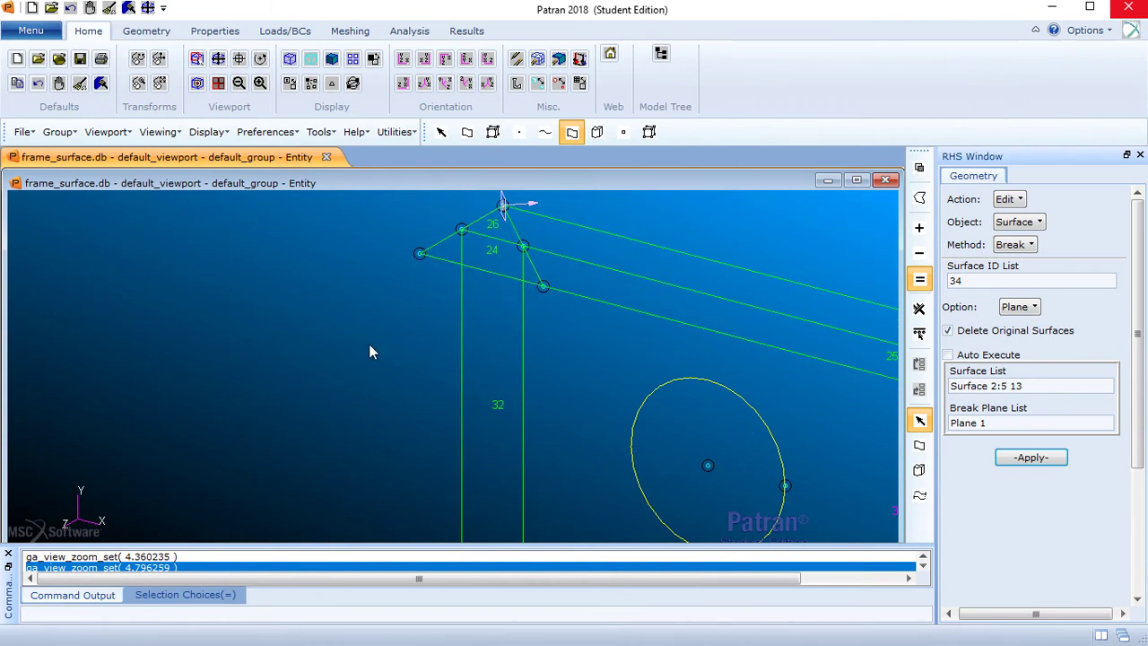
mouse_move(363, 379)
shift+middle_down()
mouse_move(379, 285)
mouse_move(359, 388)
shift+middle_up()
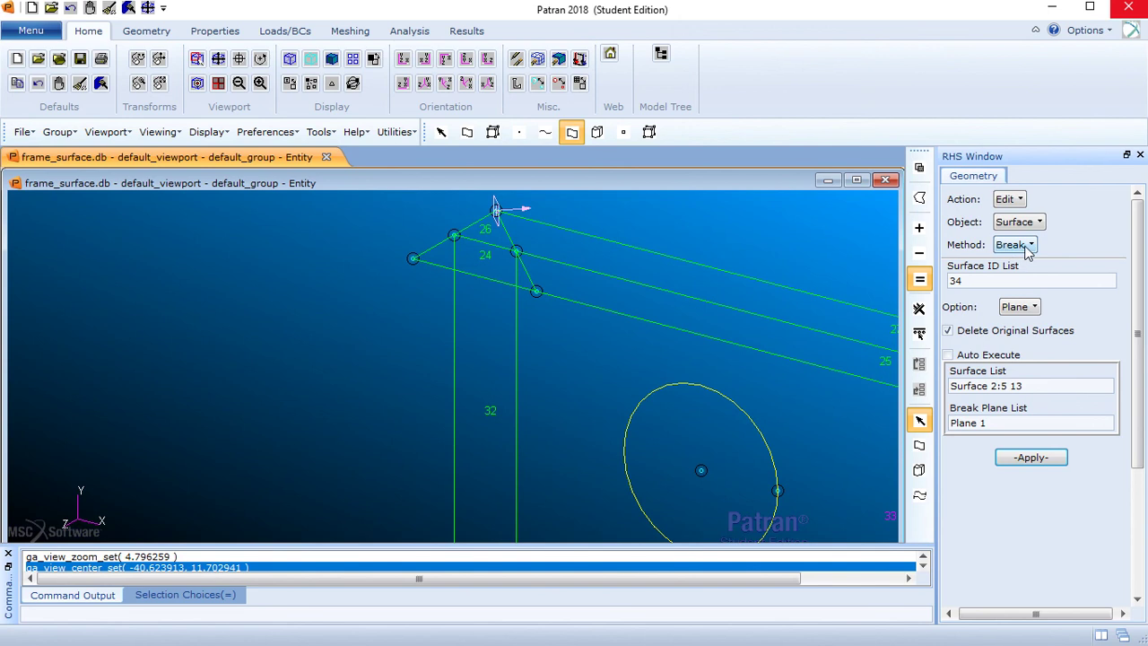
- Delete Surfaces 24, 26, 28, 30 and 32, the cut-off pieces at the frame's end, and refresh the graphics
click(1012, 199)
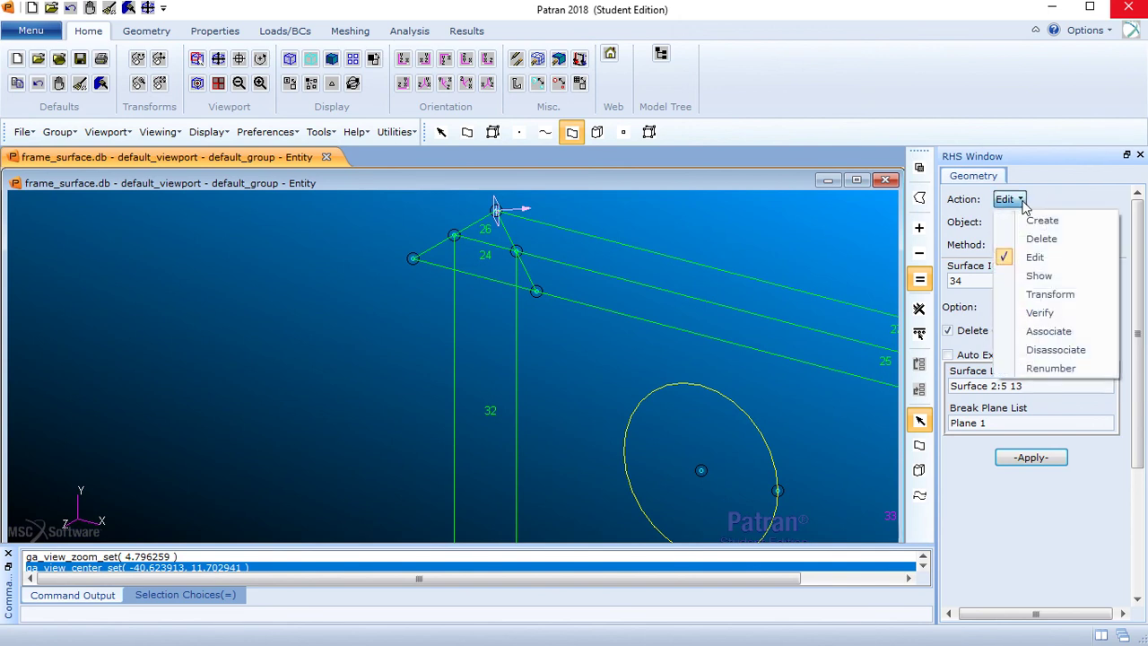
click(1047, 239)
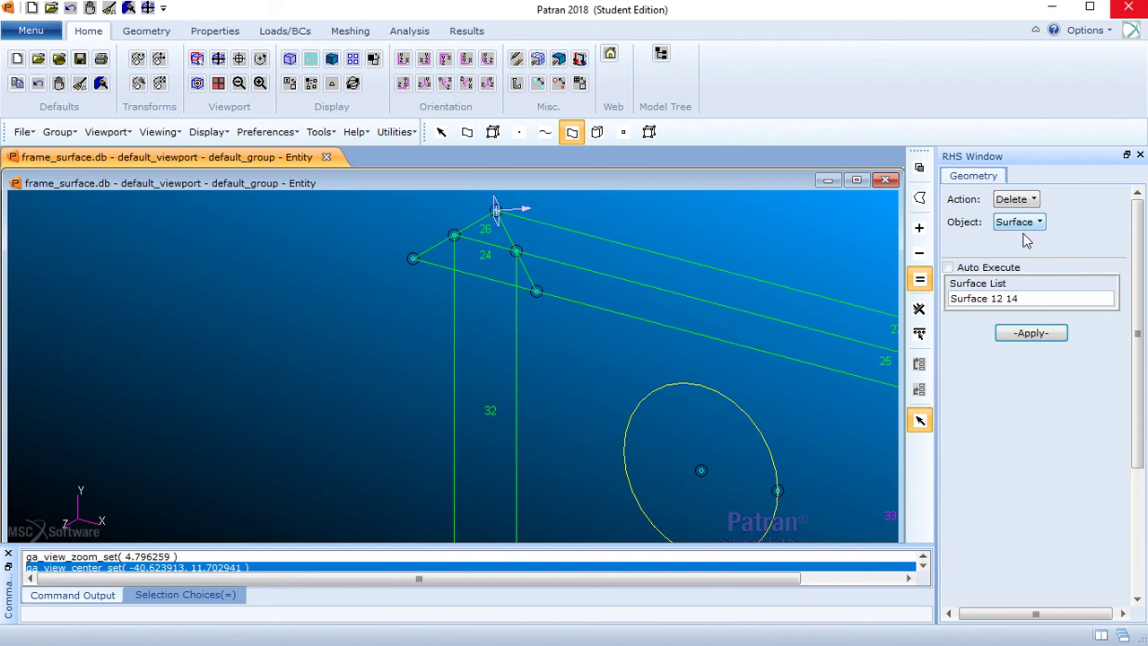
drag(1028, 297, 949, 298)
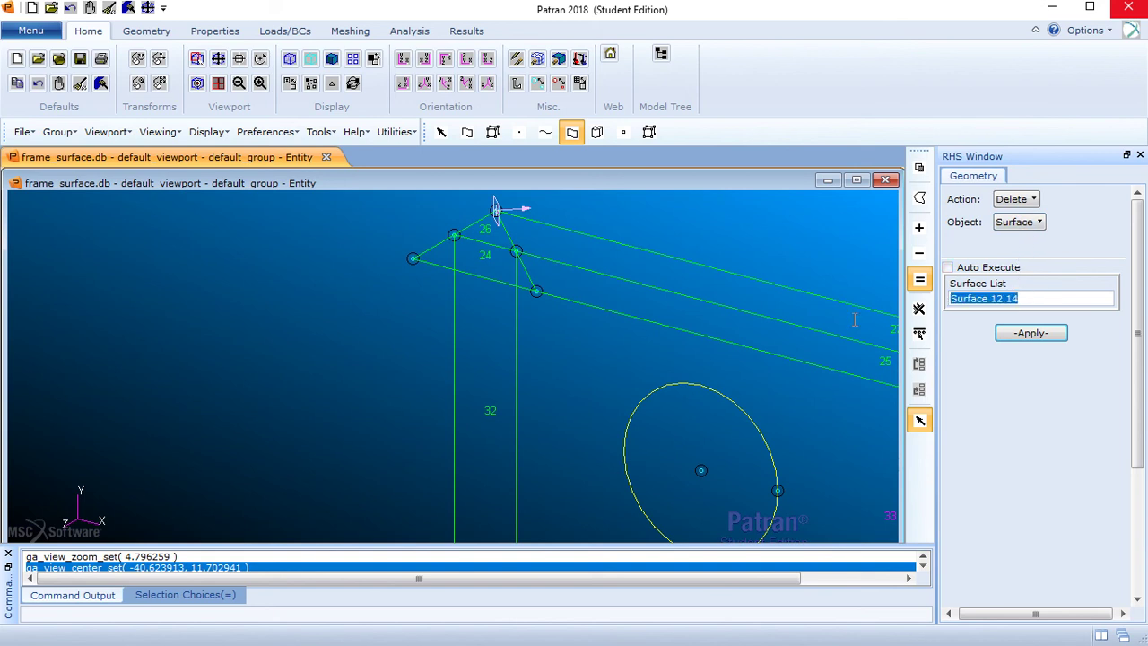
key(Delete)
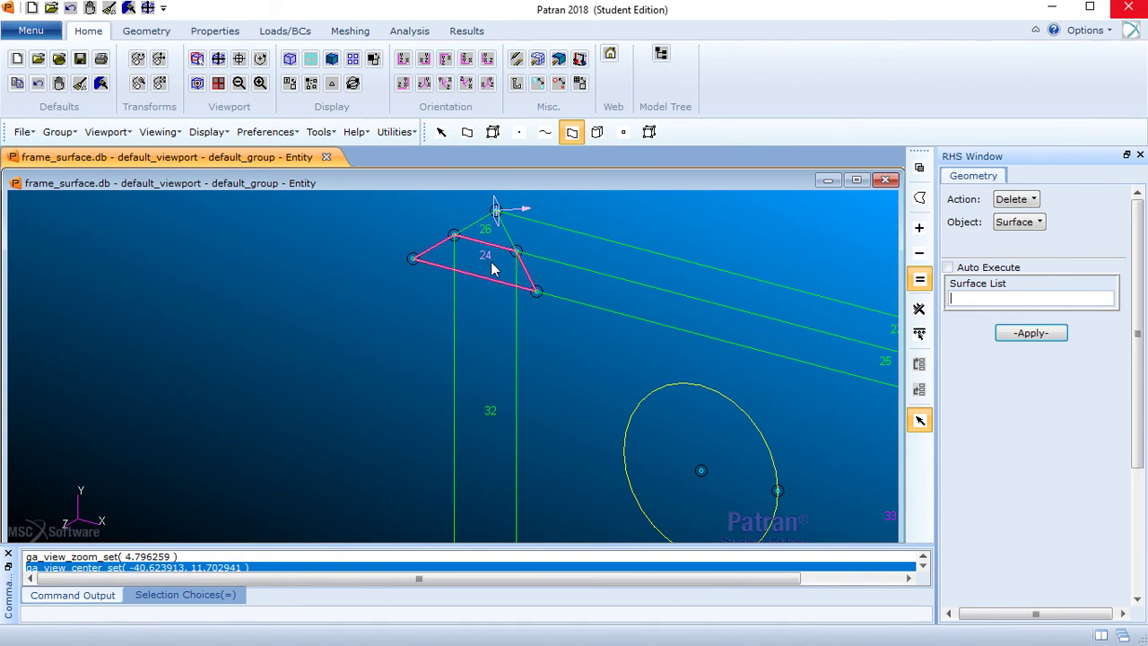
click(492, 268)
click(491, 242)
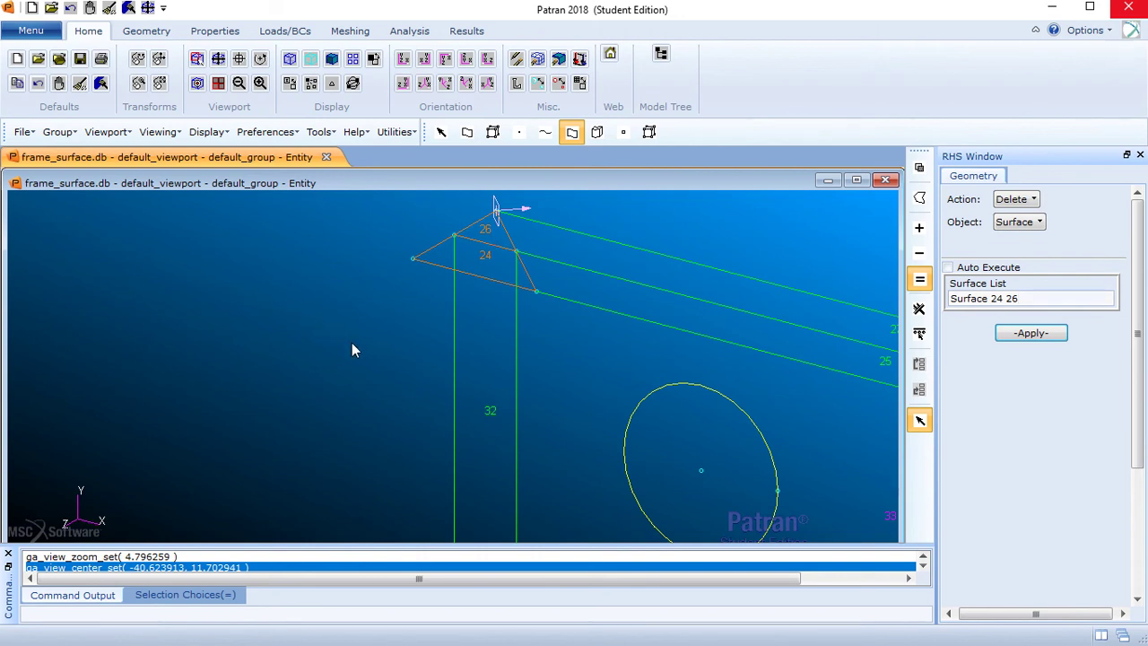
middle_drag(352, 343, 392, 367)
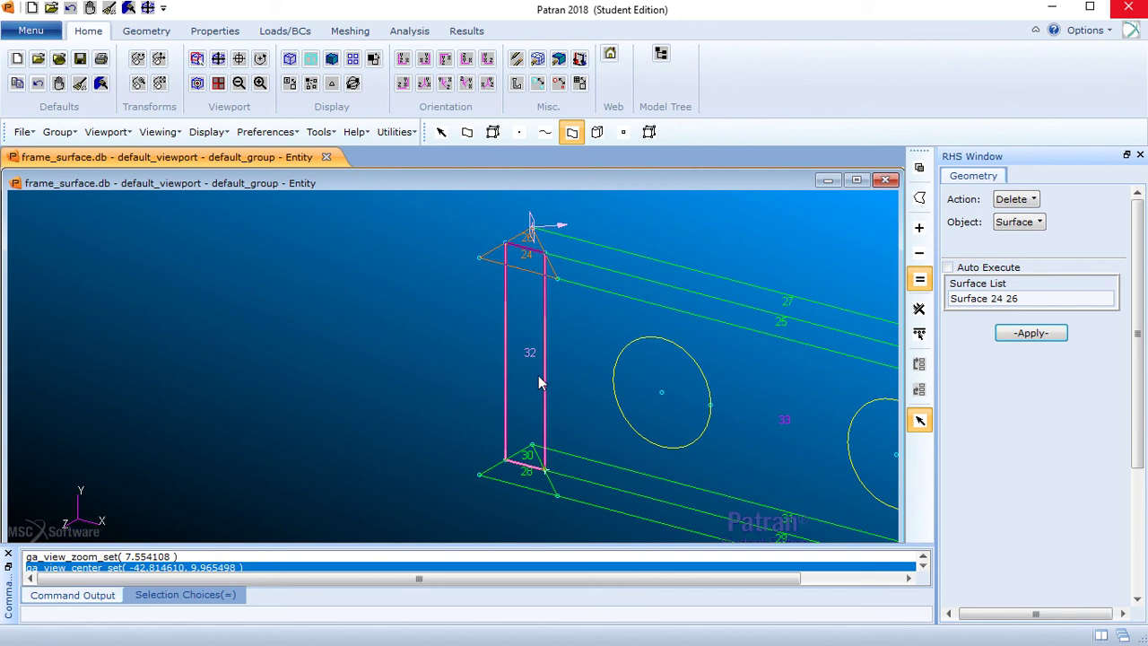
click(515, 376)
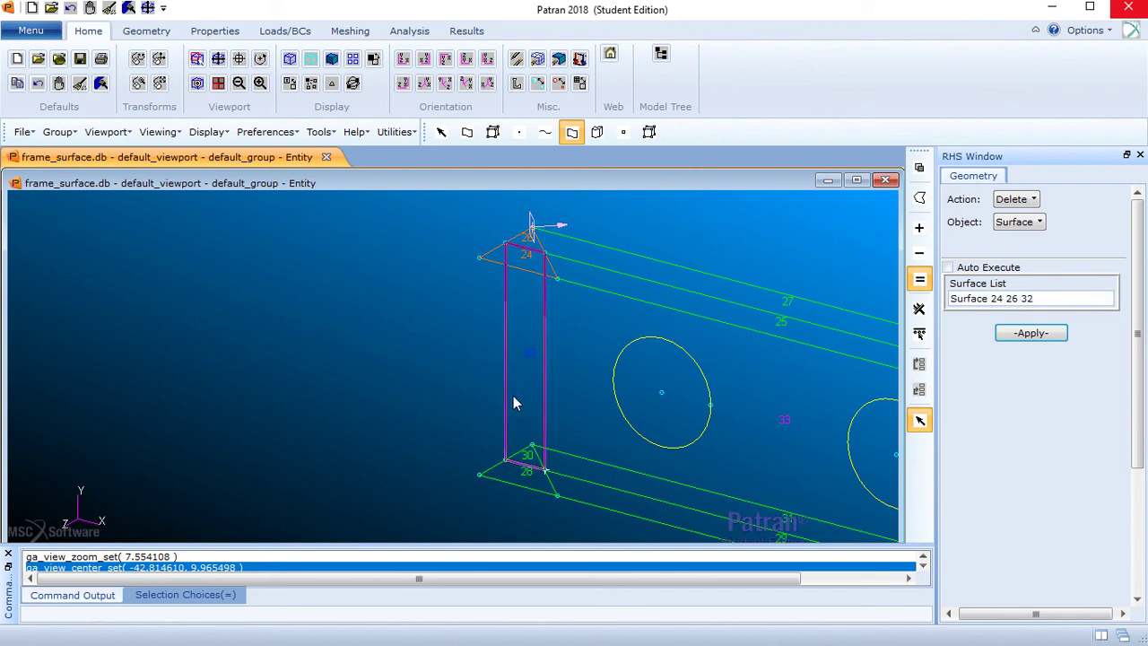
click(530, 461)
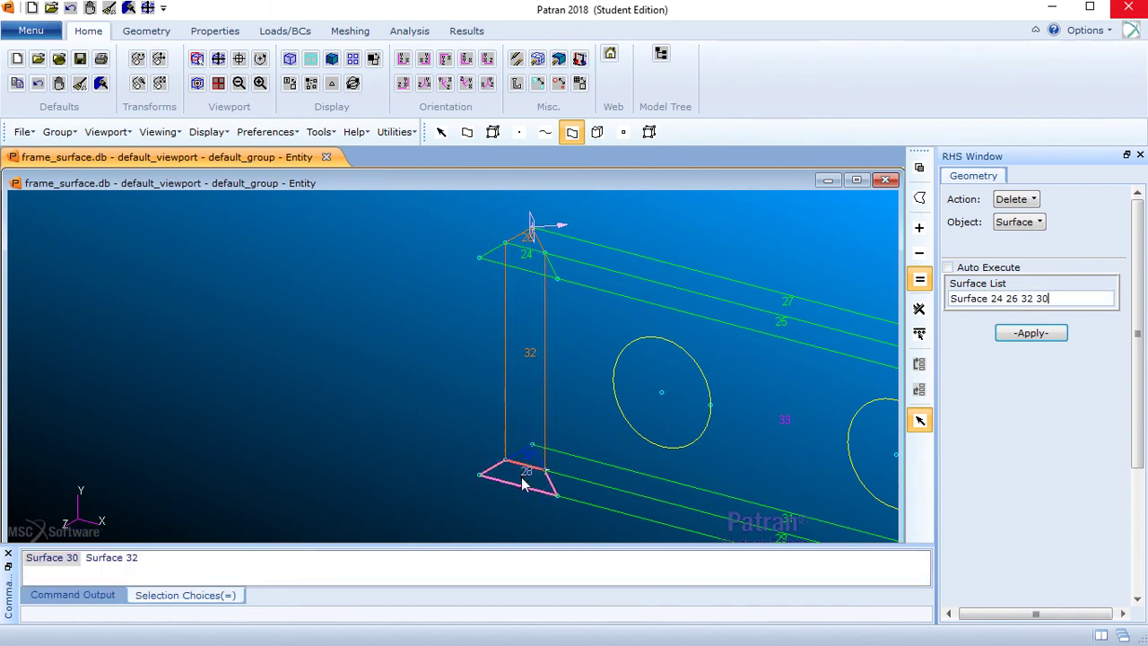
click(524, 484)
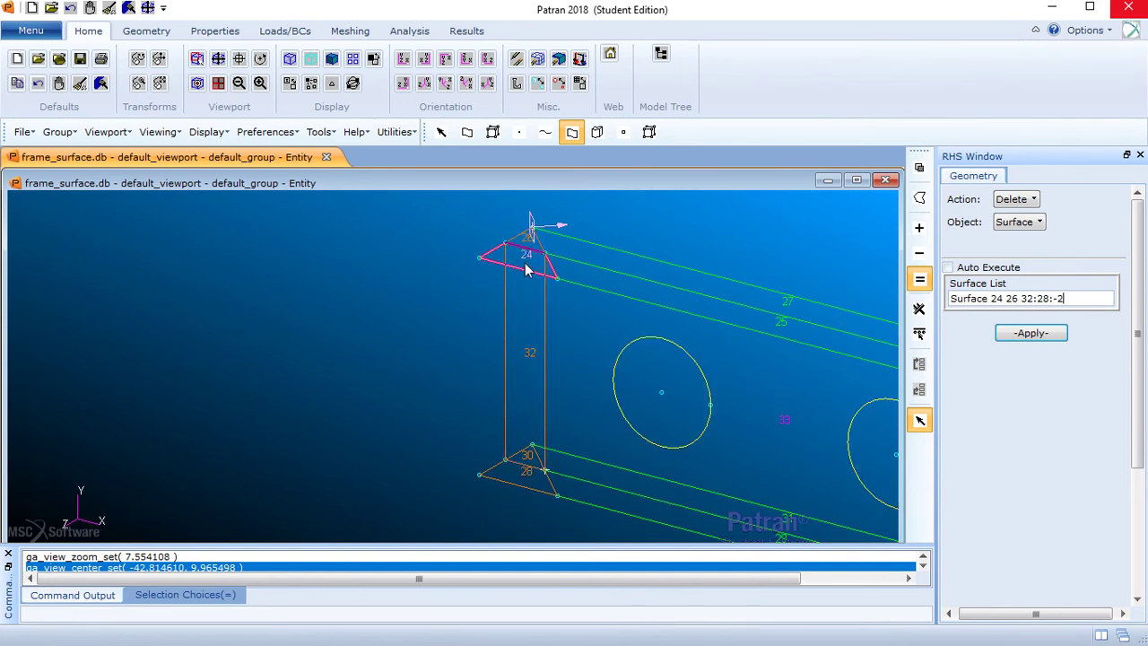
click(1032, 333)
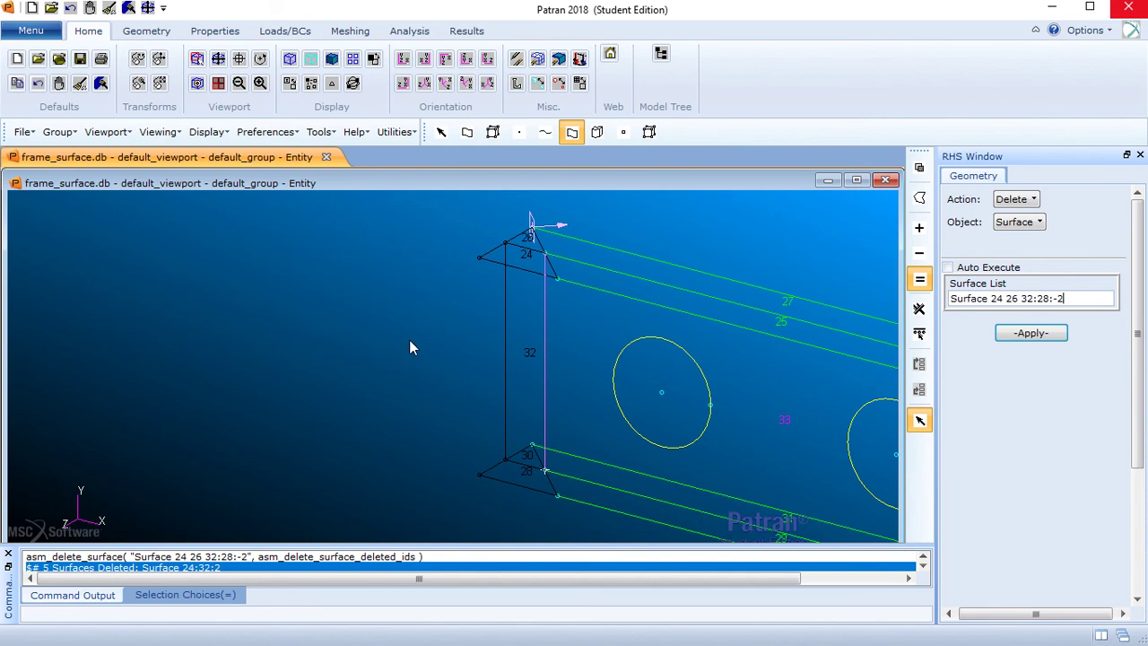
click(101, 84)
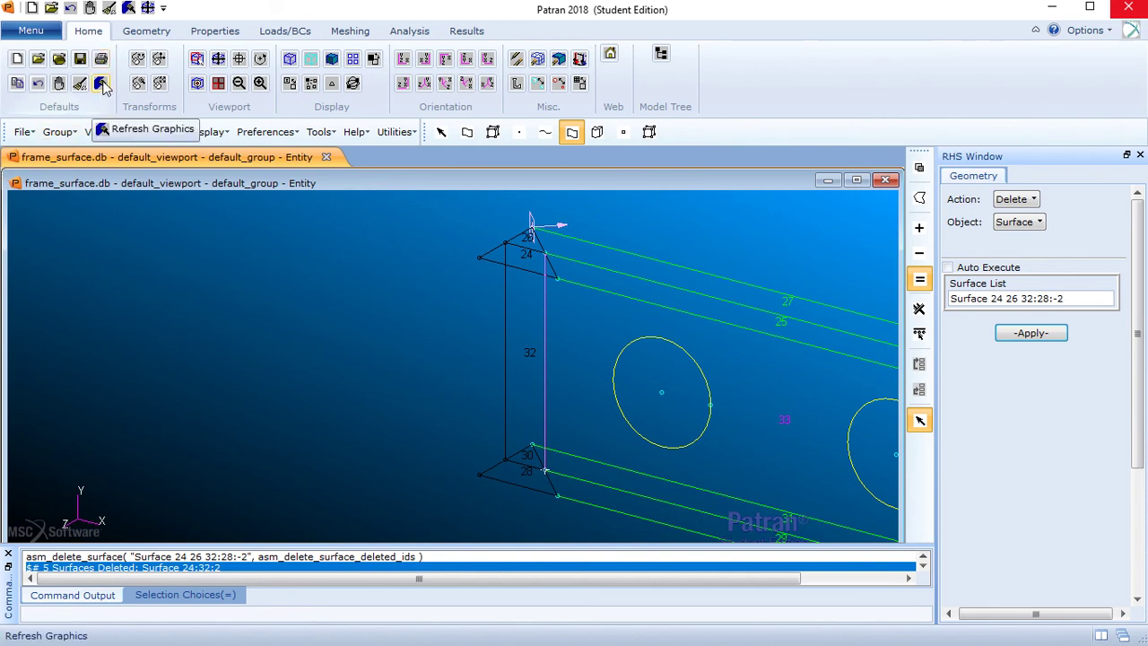
click(102, 84)
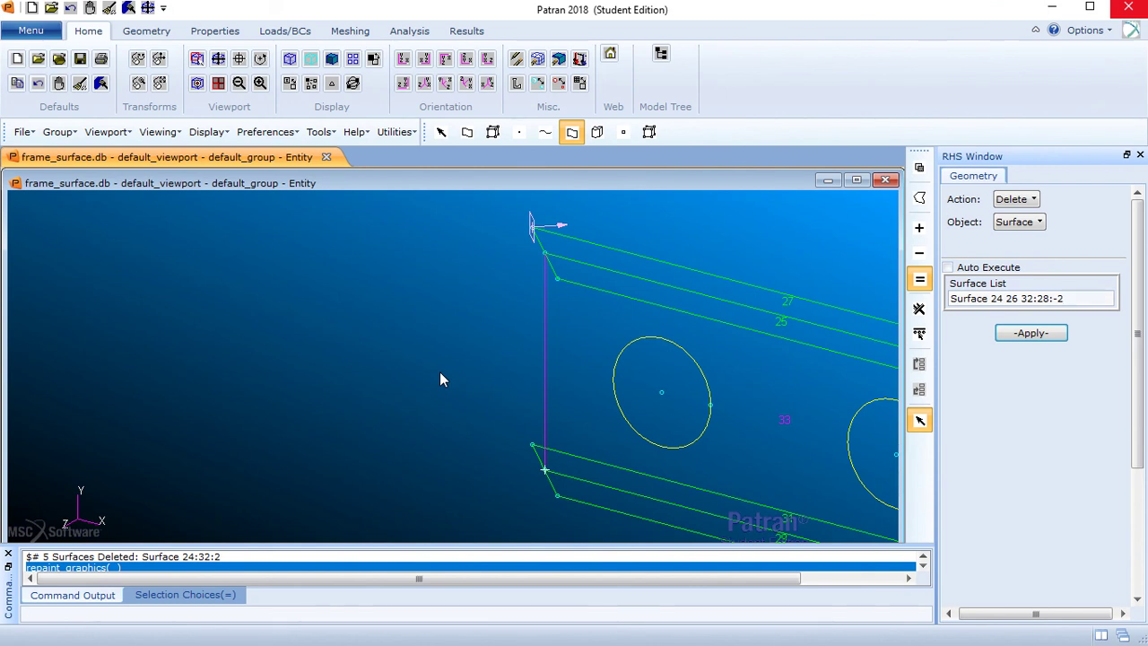
- Display the frame shaded and examine the angled cut through its end web and flanges
middle_drag(441, 380, 492, 462)
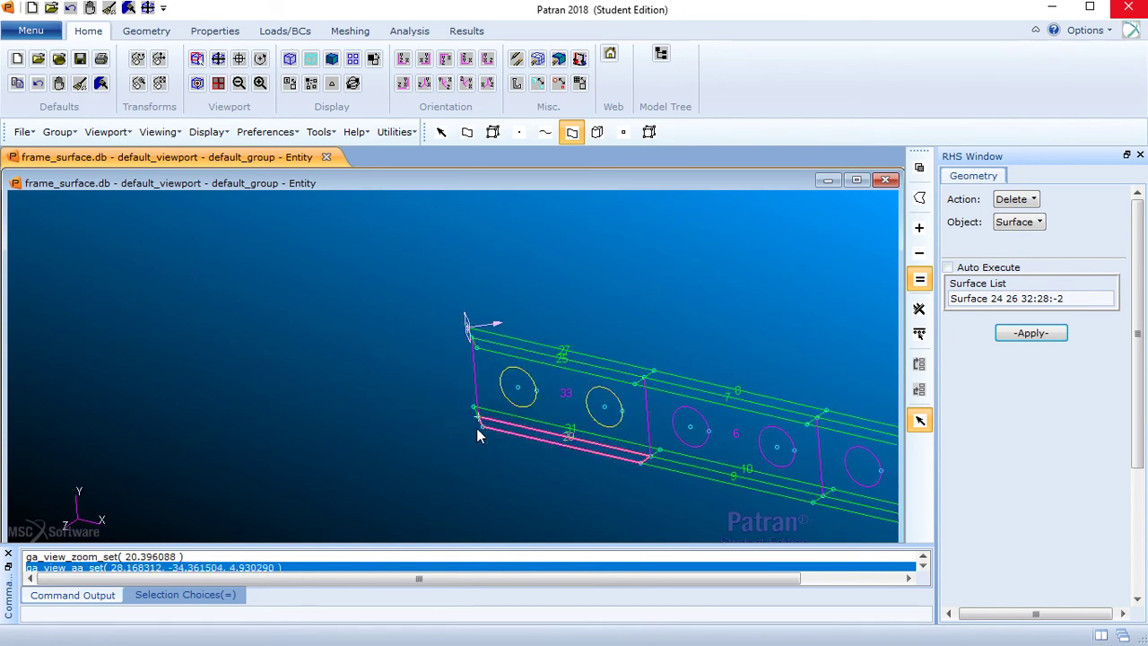
middle_drag(483, 446, 508, 441)
mouse_move(561, 506)
shift+middle_down()
mouse_move(417, 451)
mouse_move(398, 432)
mouse_move(403, 455)
shift+middle_up()
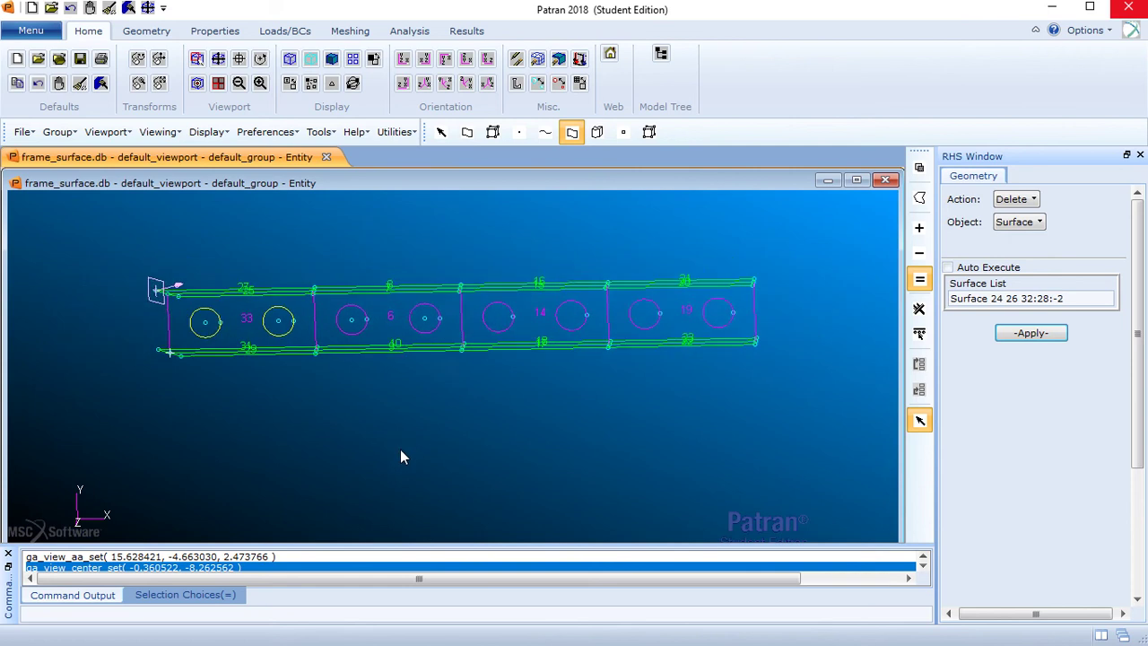
click(332, 61)
mouse_move(192, 321)
ctrl+middle_down()
mouse_move(135, 325)
mouse_move(135, 312)
mouse_move(240, 384)
mouse_move(368, 315)
mouse_move(403, 345)
mouse_move(420, 422)
mouse_move(453, 363)
ctrl+middle_up()
middle_click(453, 365)
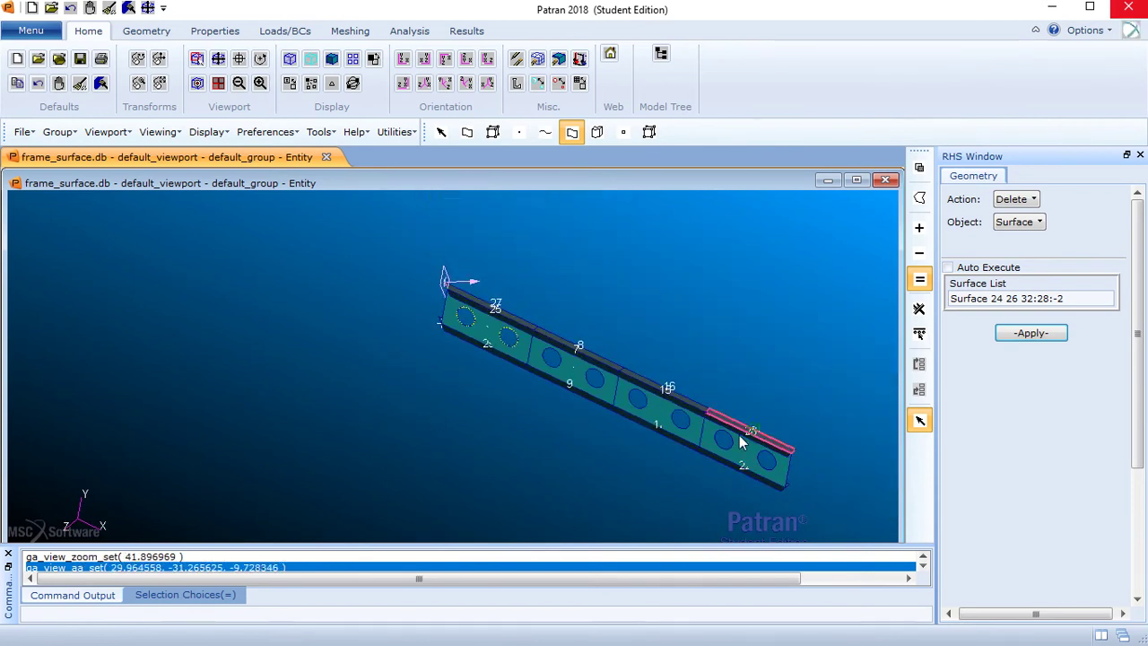
ctrl+middle_drag(459, 359, 446, 235)
middle_drag(393, 356, 474, 436)
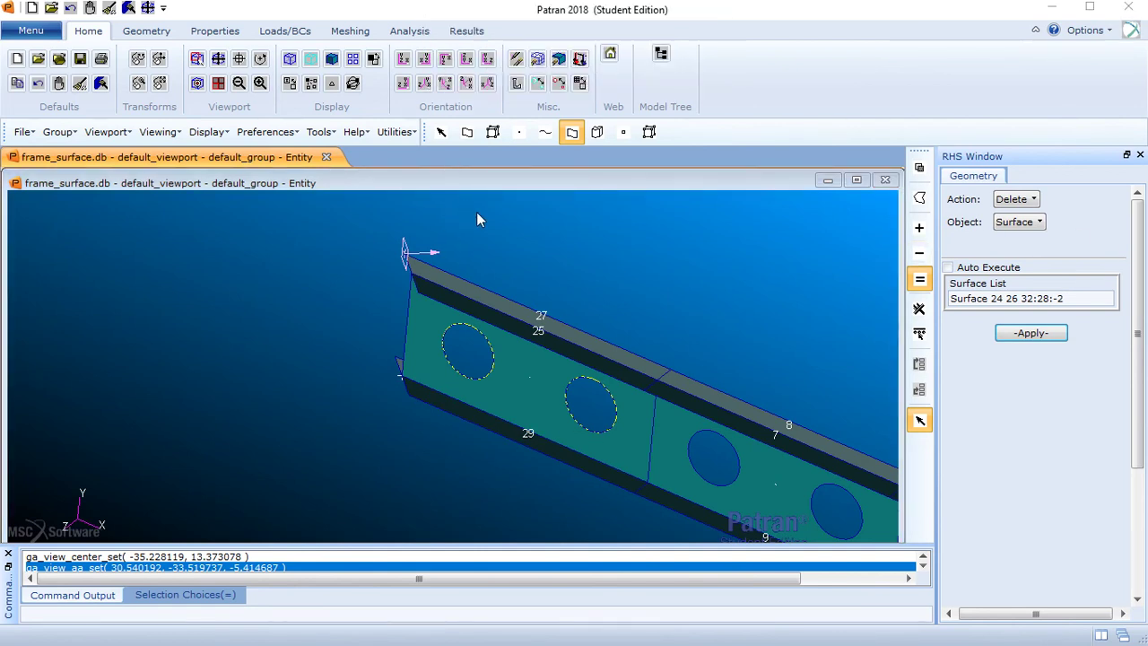
- Fit the whole frame in the viewport and orient it to the standard isometric view
key(super)
key(super)
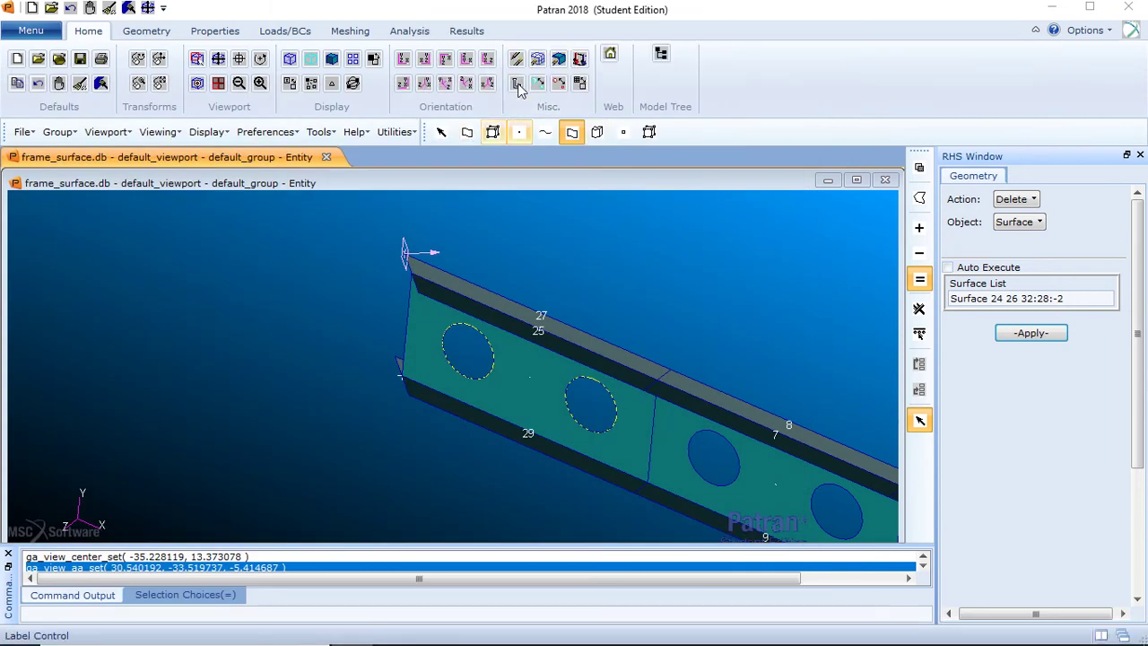
click(218, 59)
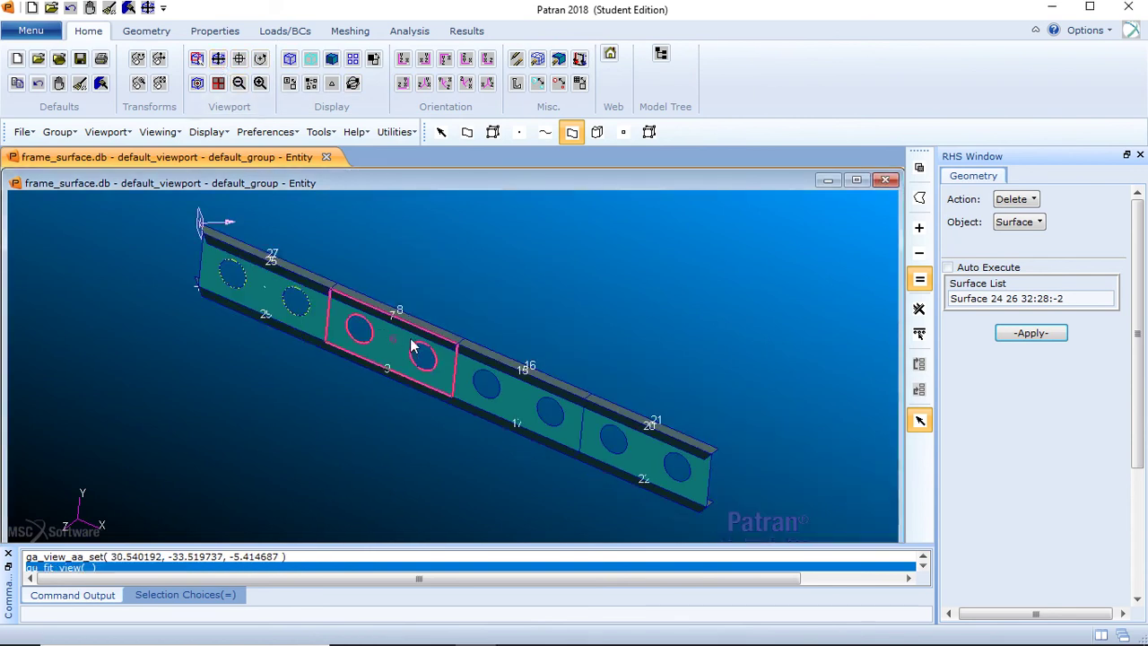
click(427, 93)
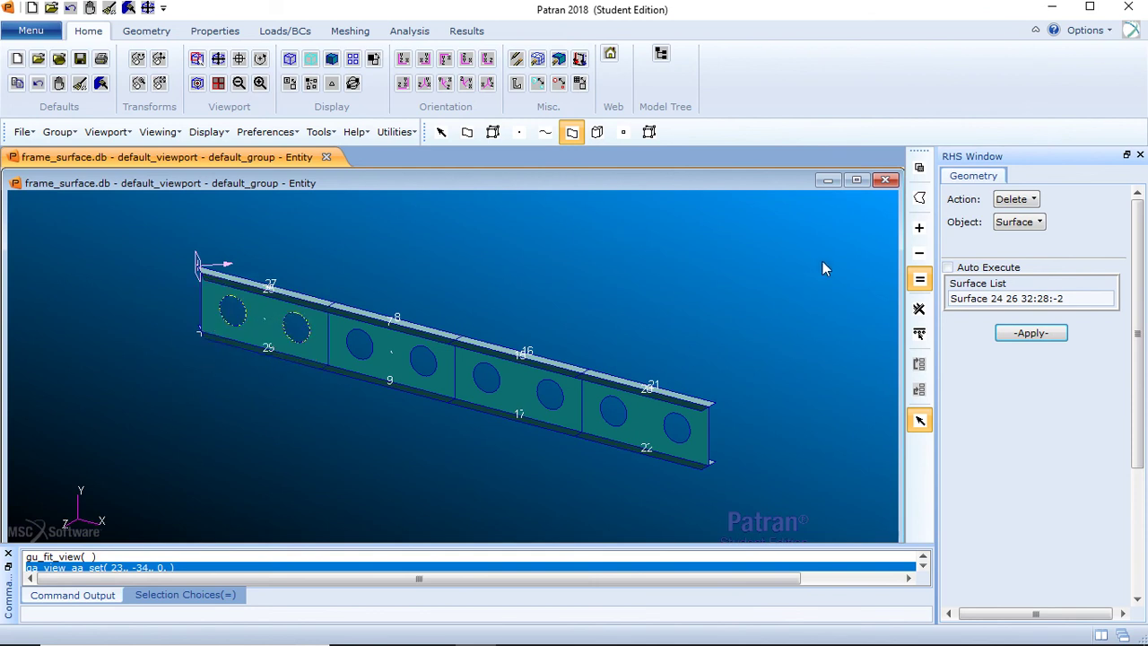
- Set up a surface Mirror transform with mirror plane normal Coord 0.1 and an offset of 60
click(1031, 203)
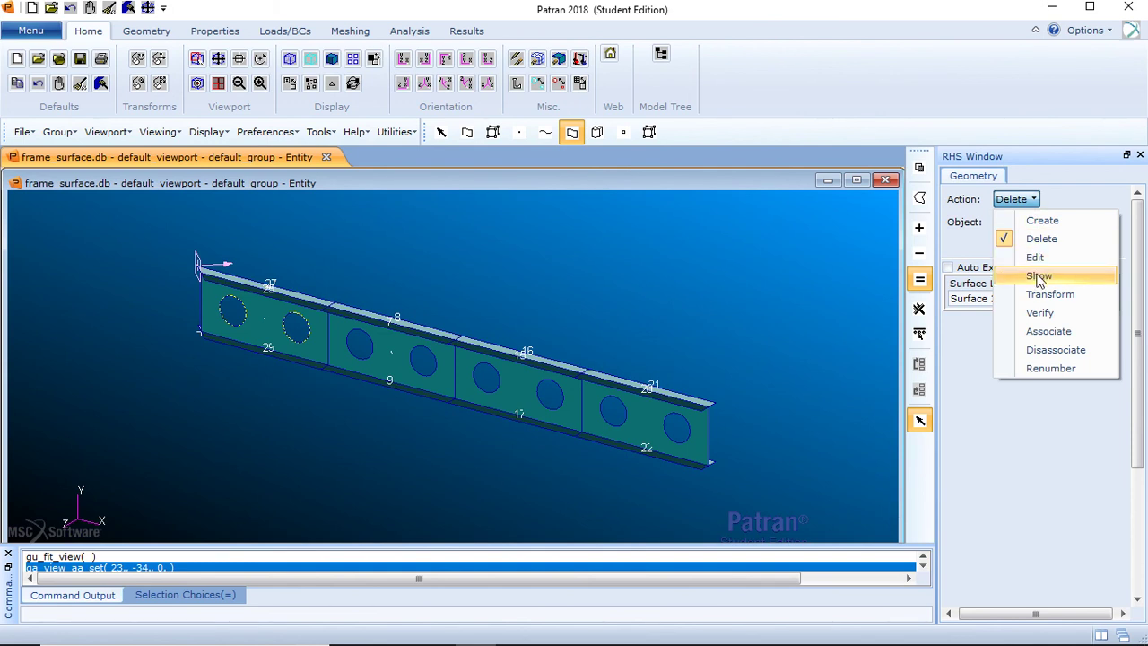
click(1046, 295)
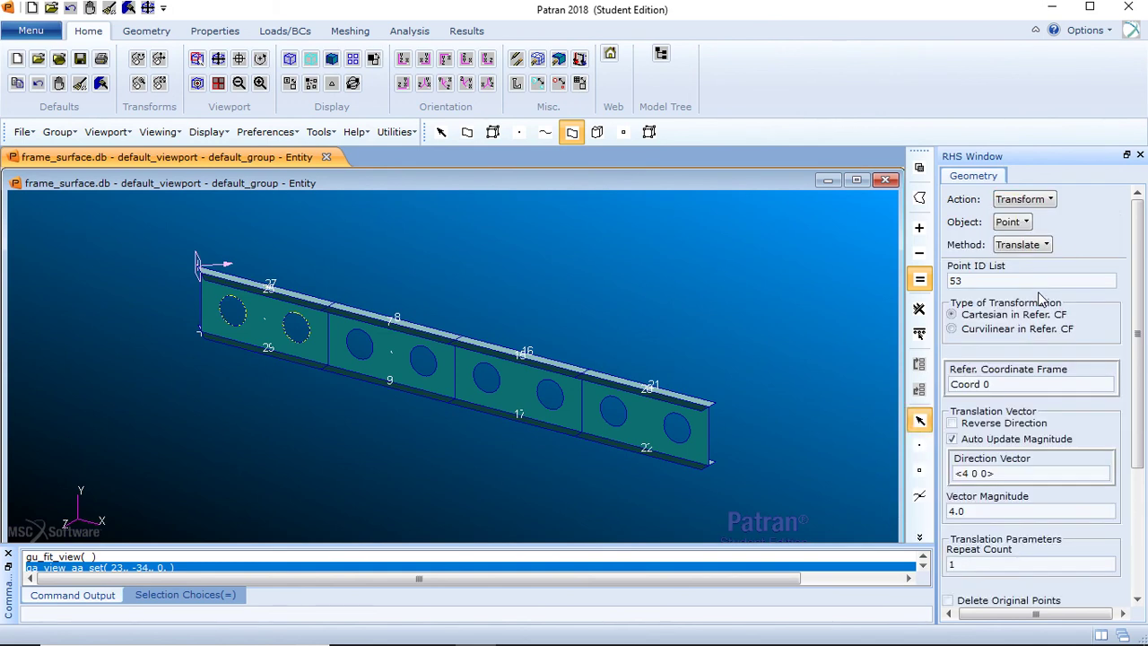
click(1015, 222)
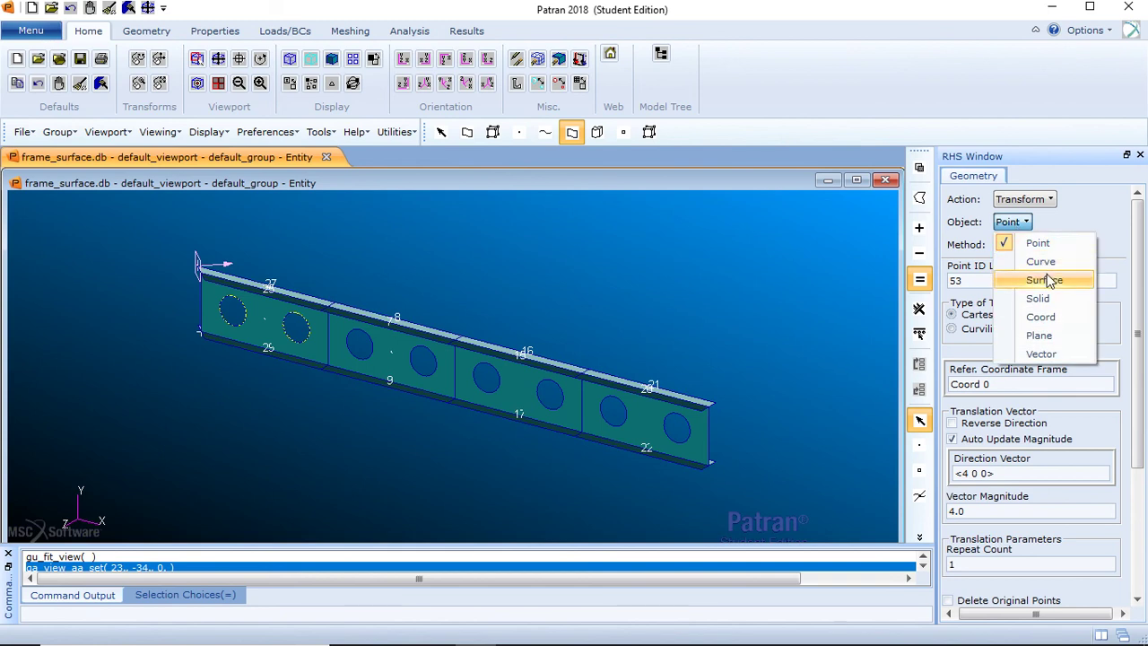
click(1046, 279)
click(1027, 244)
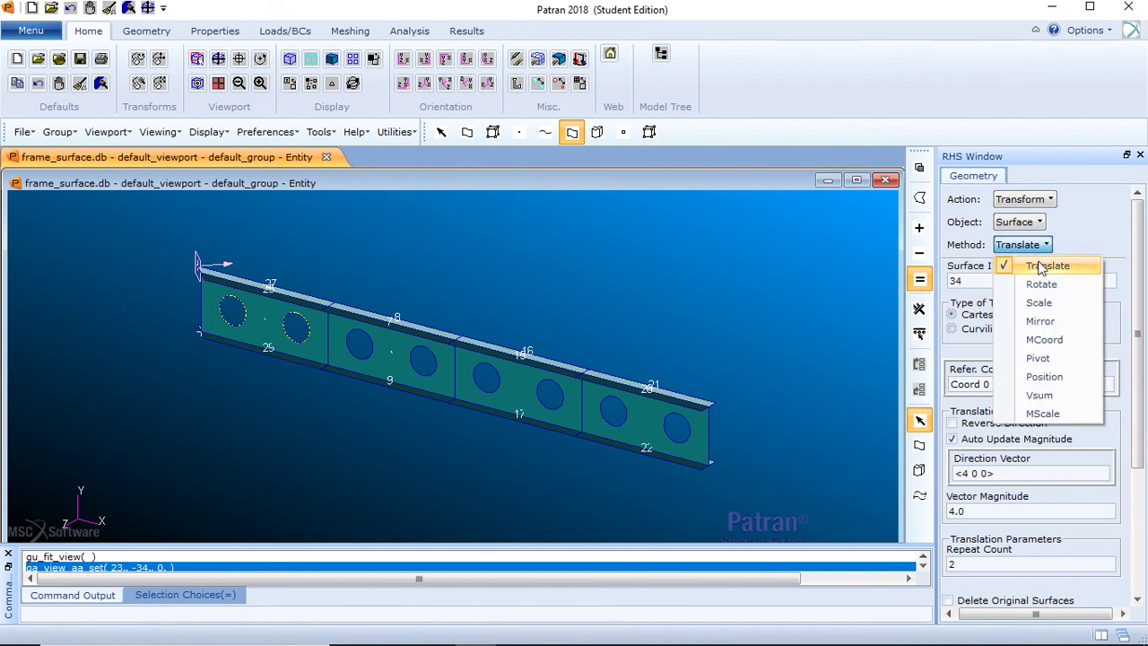
click(1049, 323)
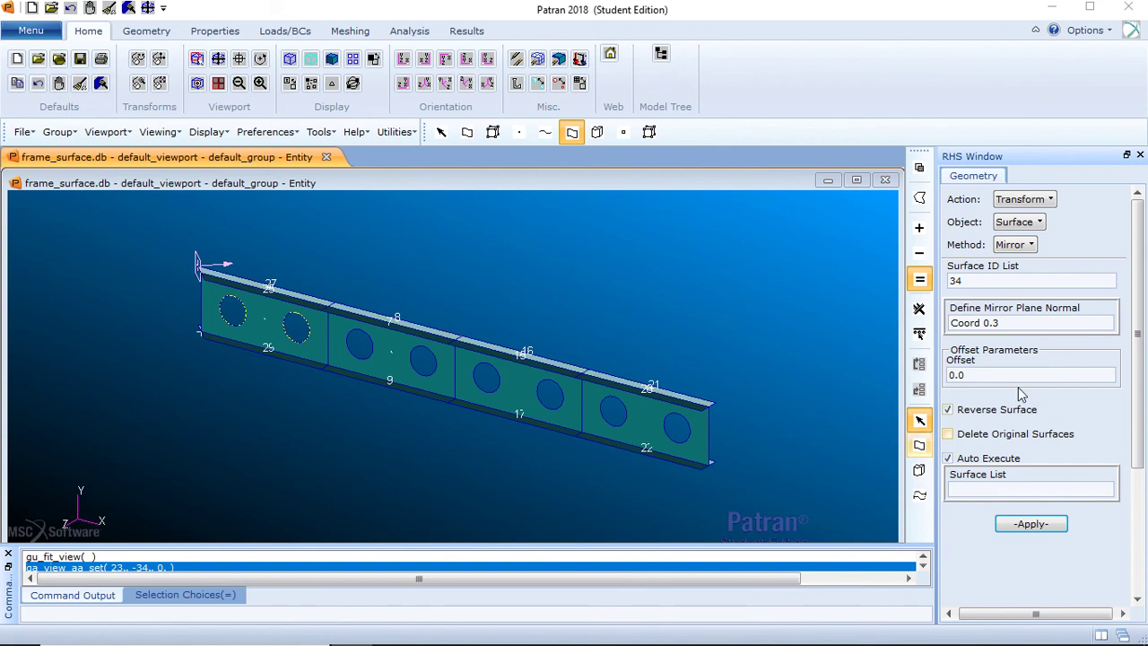
click(1010, 326)
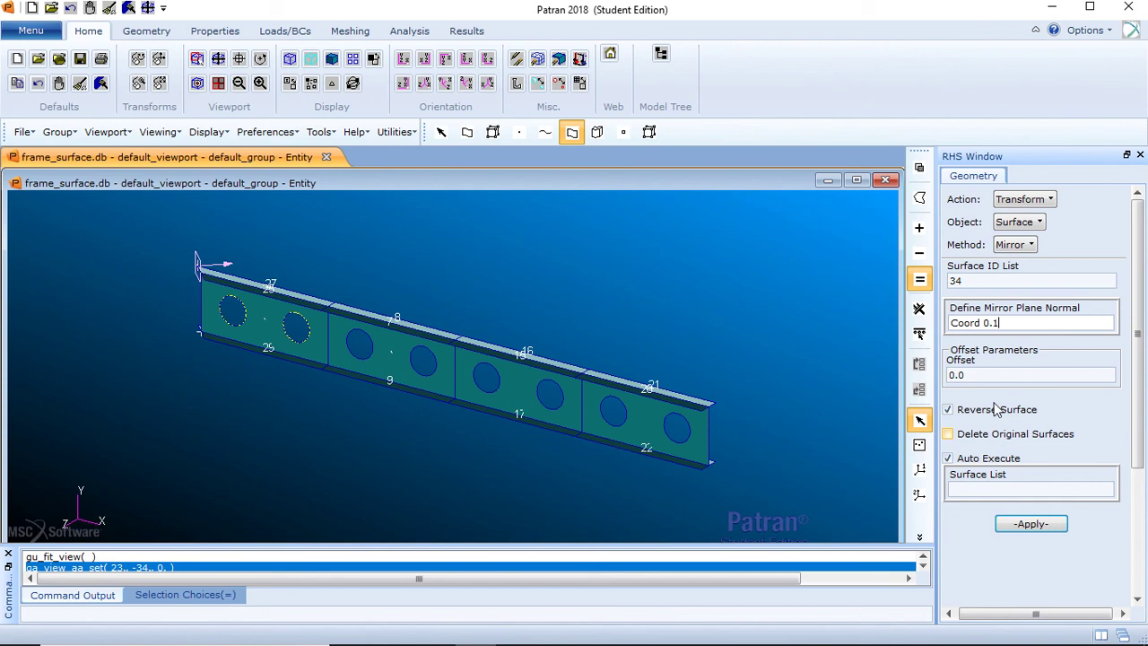
drag(987, 376, 937, 384)
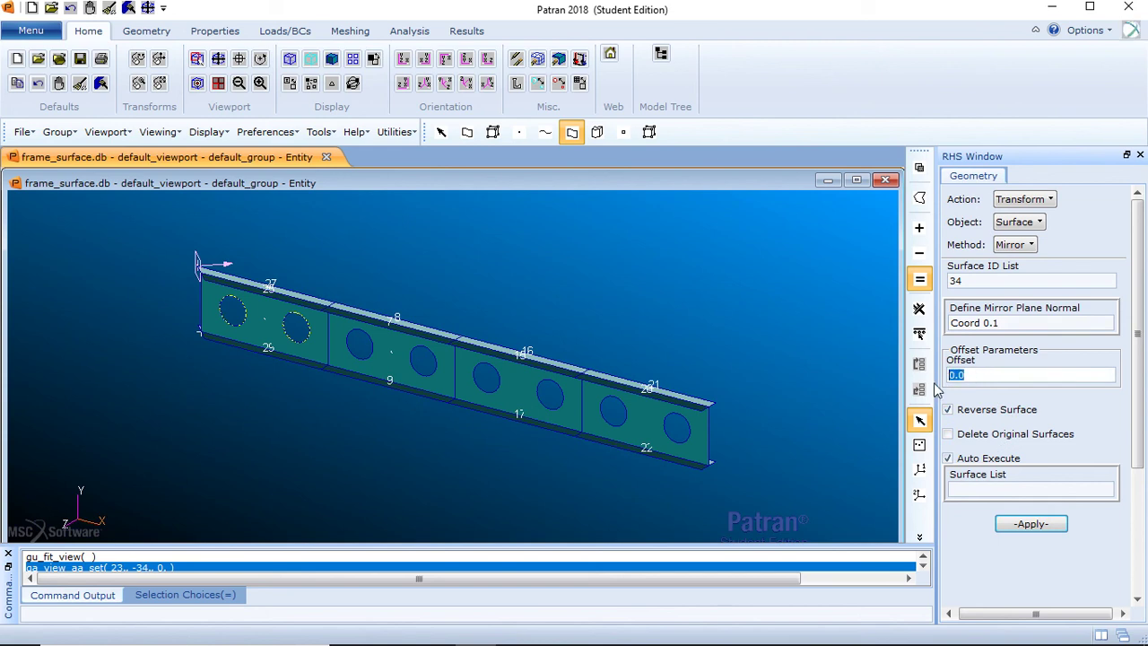
text(60)
- Turn off automatic execution, mirror the angled end panel's Surfaces 25:33:2, and inspect the mirrored panel at the opposite end of the frame
click(949, 458)
click(984, 489)
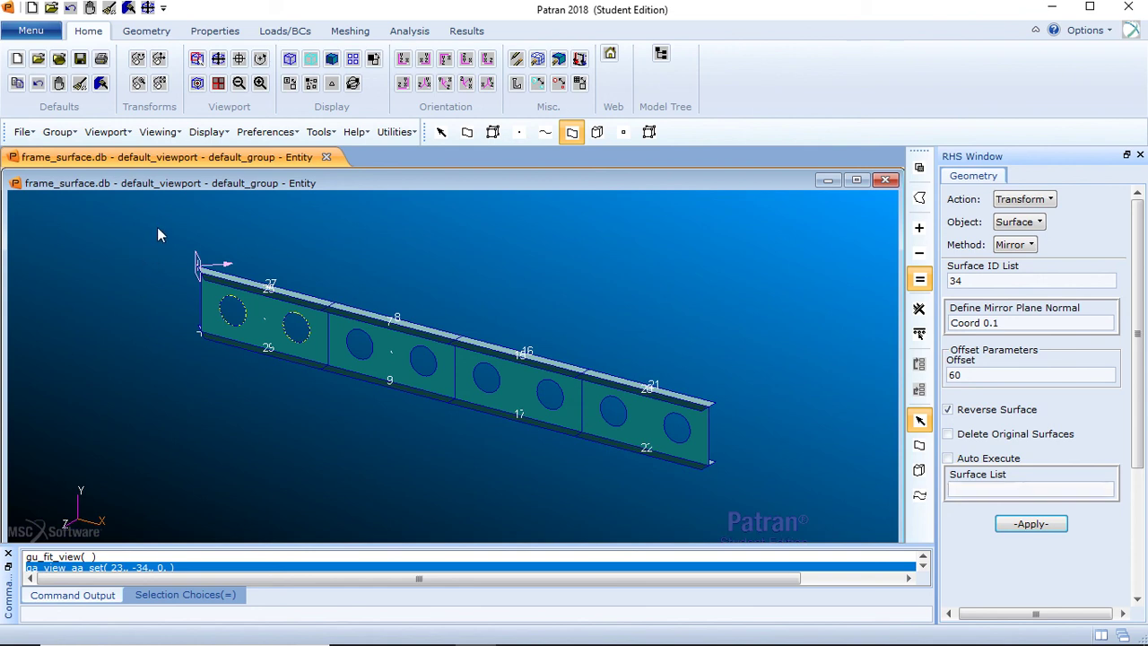
drag(157, 227, 315, 399)
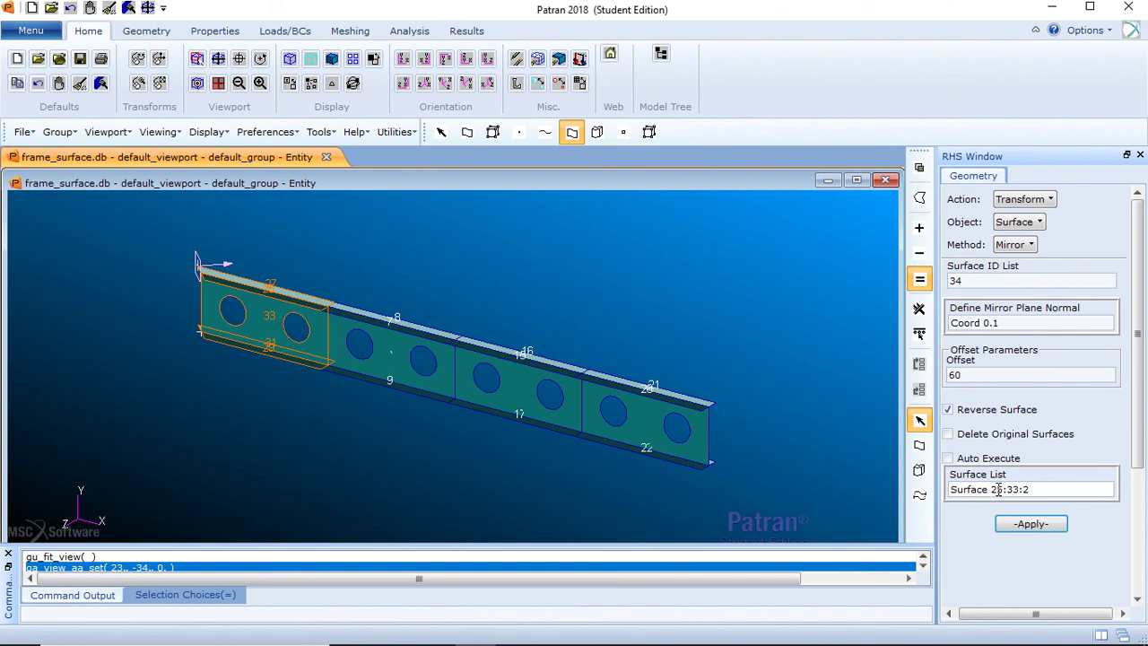
click(1032, 525)
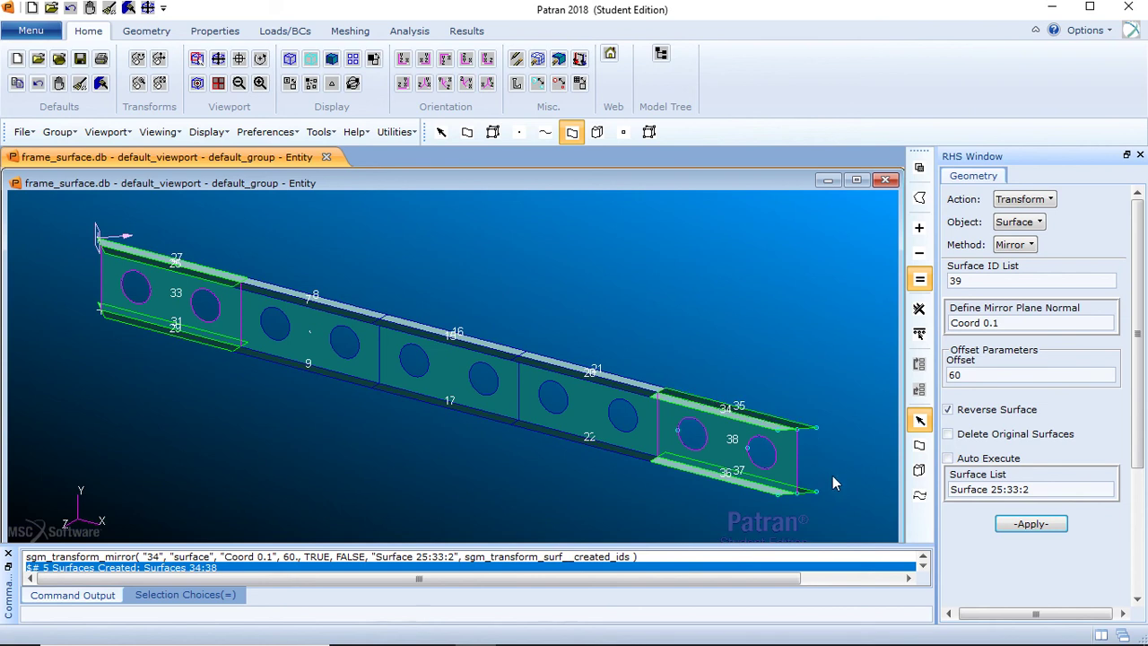
scroll(840, 500, up, 5)
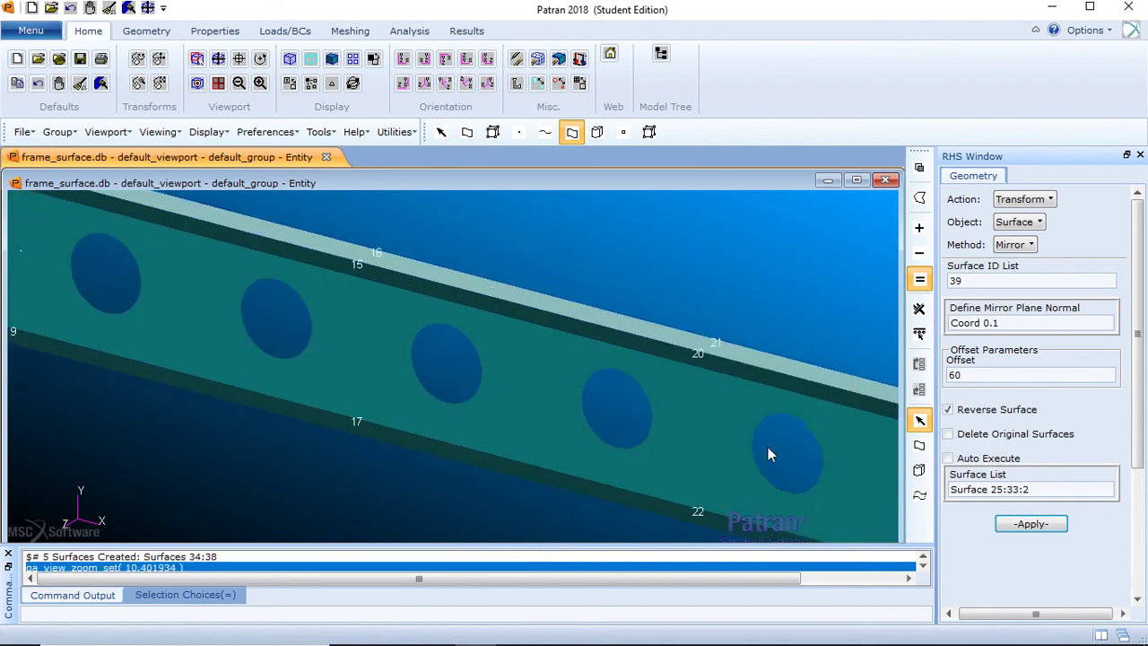
shift+middle_drag(414, 325, 518, 411)
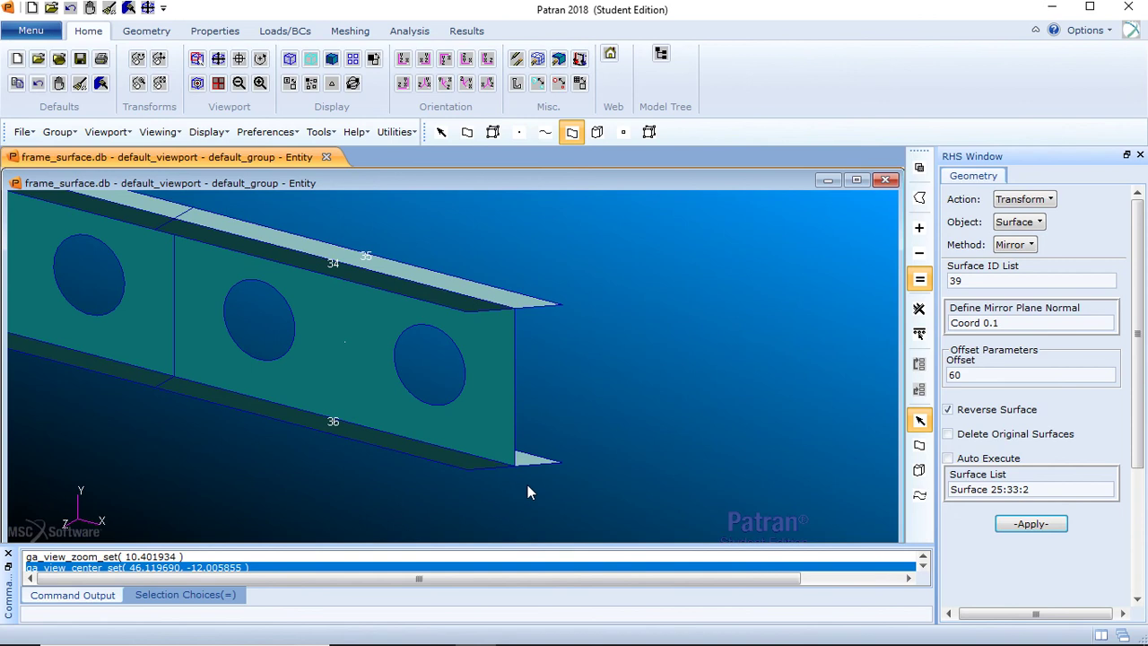
scroll(520, 484, down, 8)
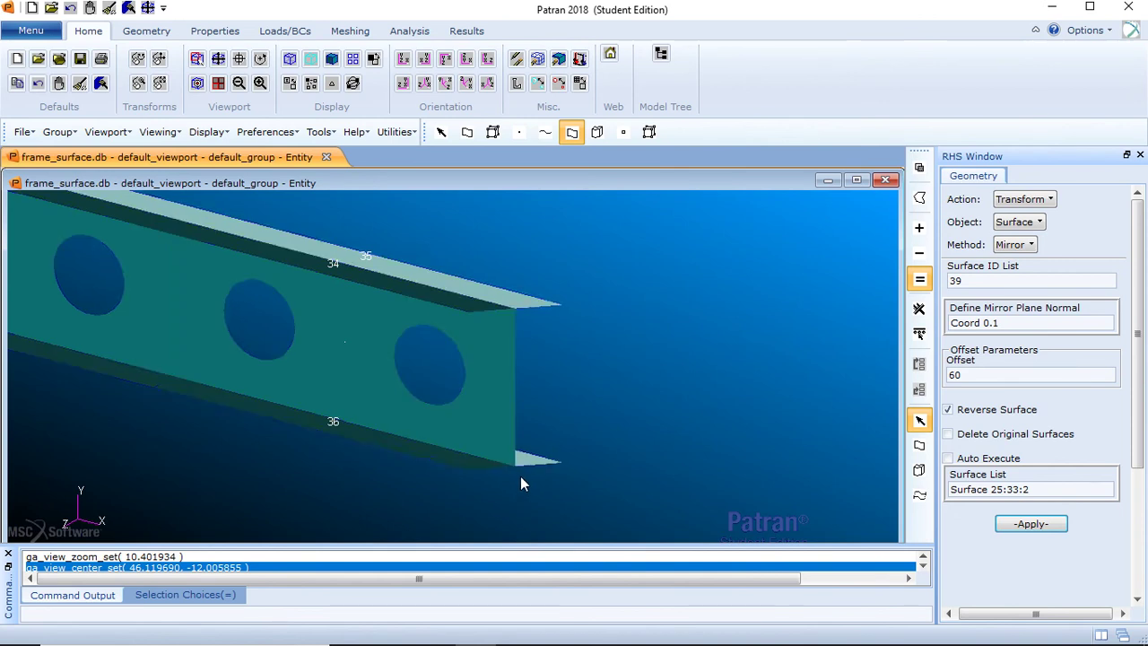
shift+middle_drag(311, 450, 406, 466)
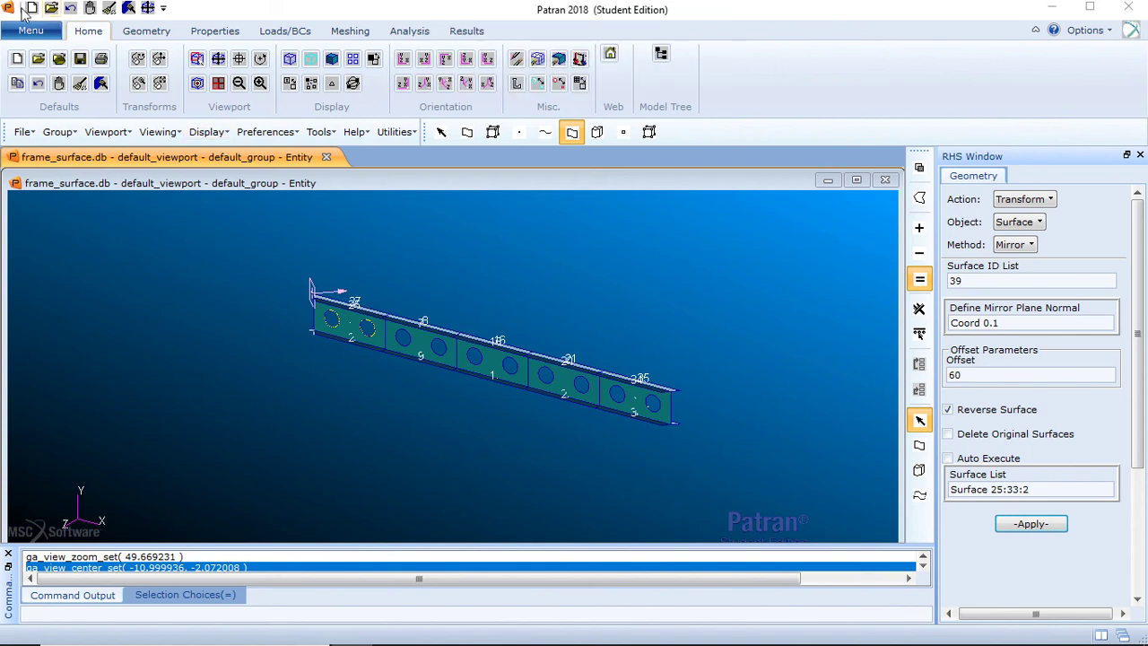
- Save the frame_surface database and close it
click(31, 31)
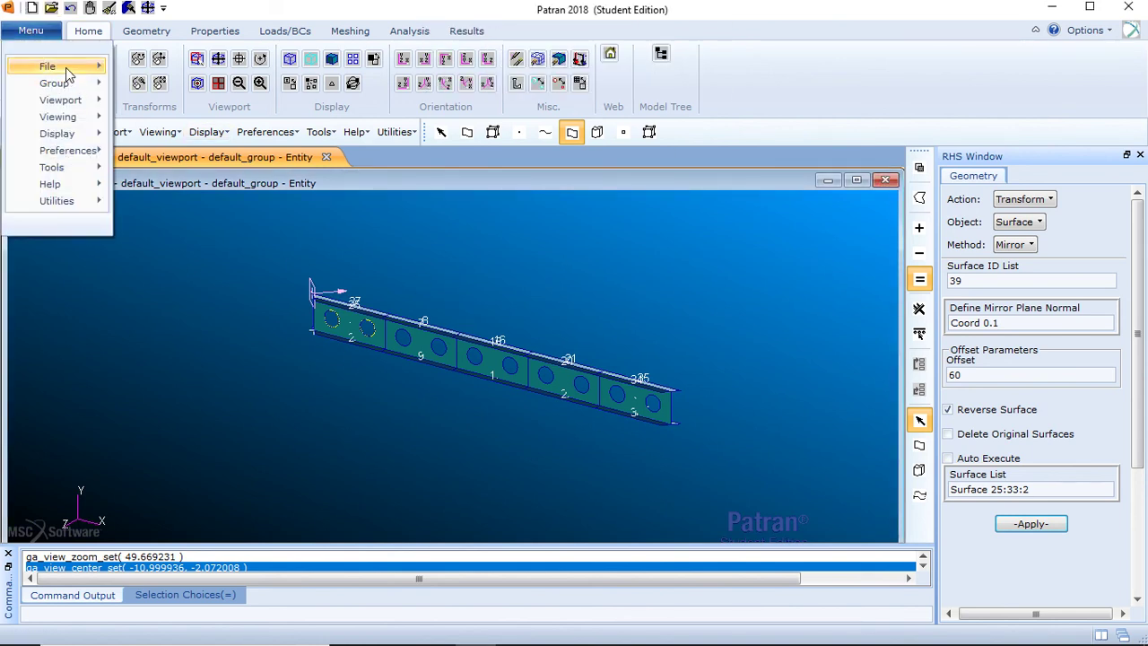
mouse_move(66, 67)
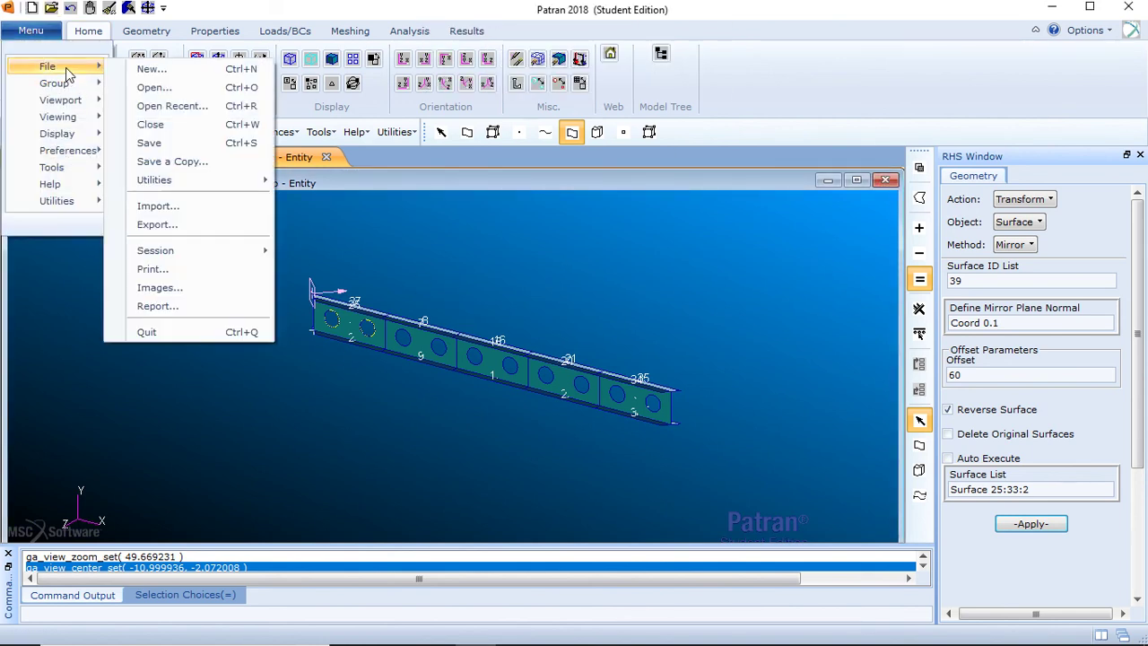
click(174, 145)
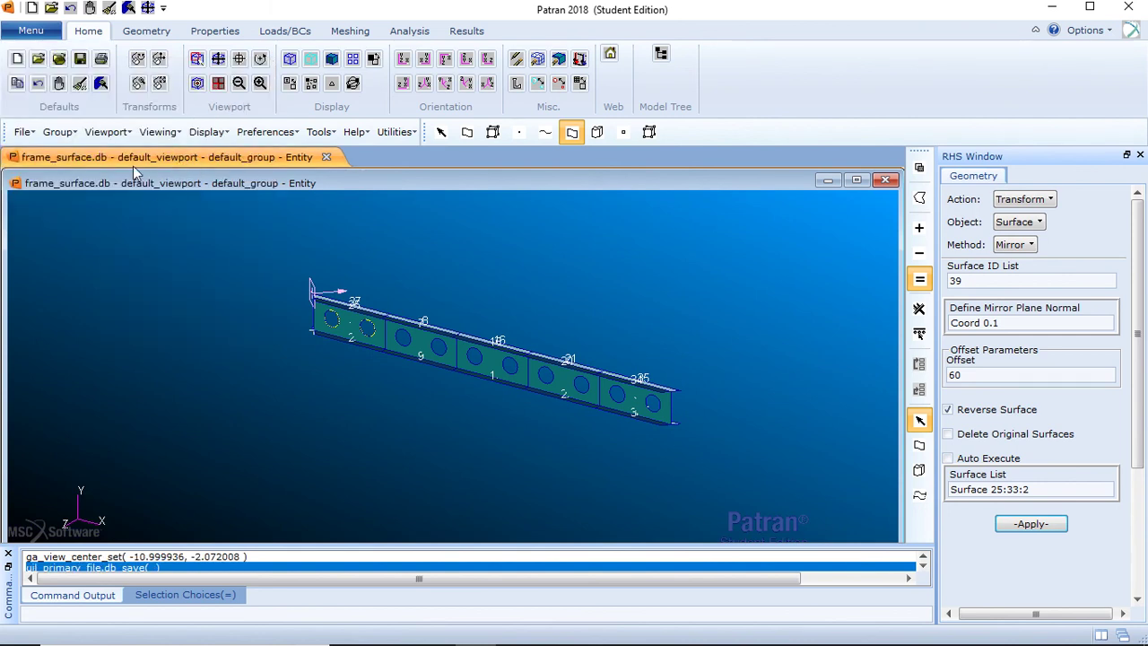
click(31, 30)
mouse_move(54, 70)
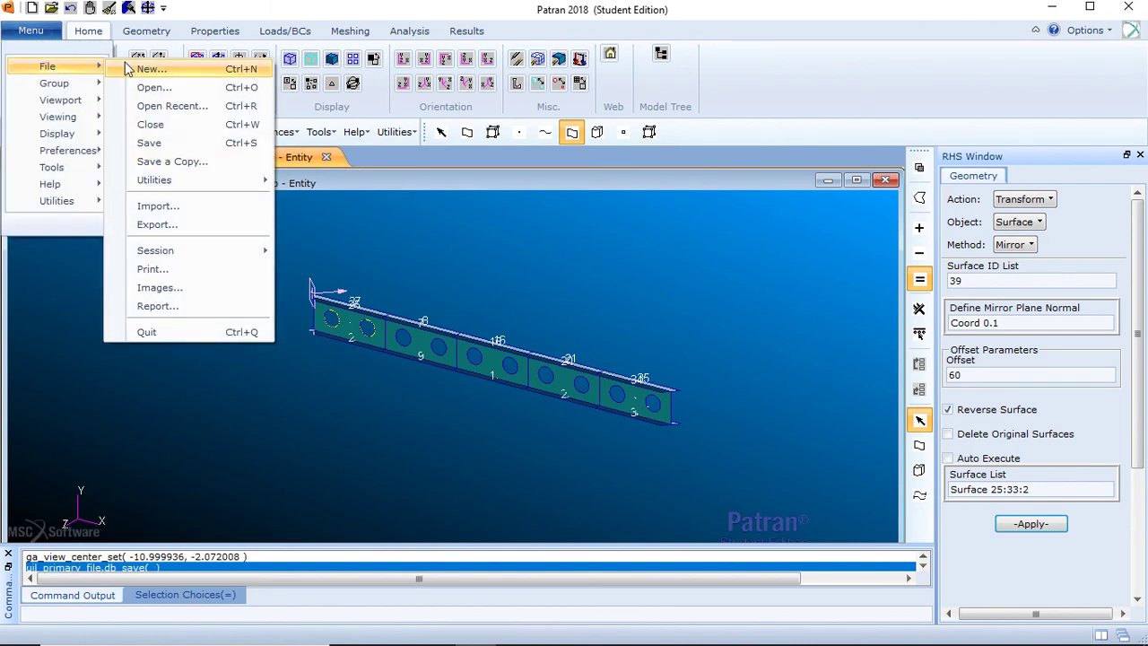
click(176, 124)
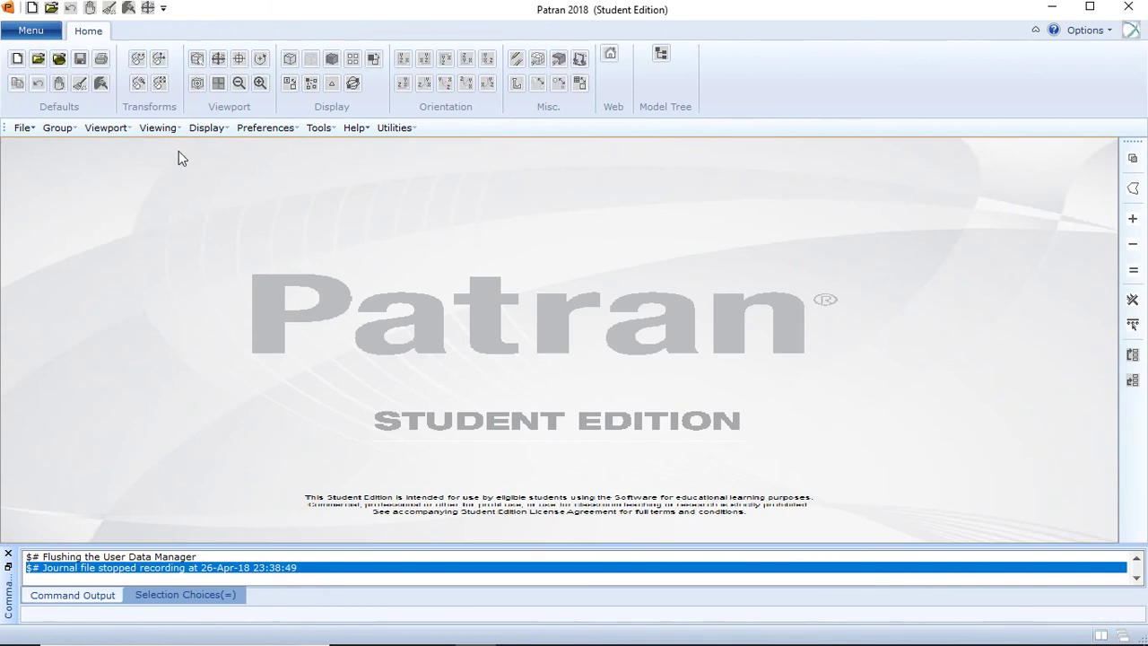
- Create a new database named surf_create_part2 in the frame_surface folder, with Default tolerance, MSC.Nastran analysis code and Structural analysis type
click(31, 31)
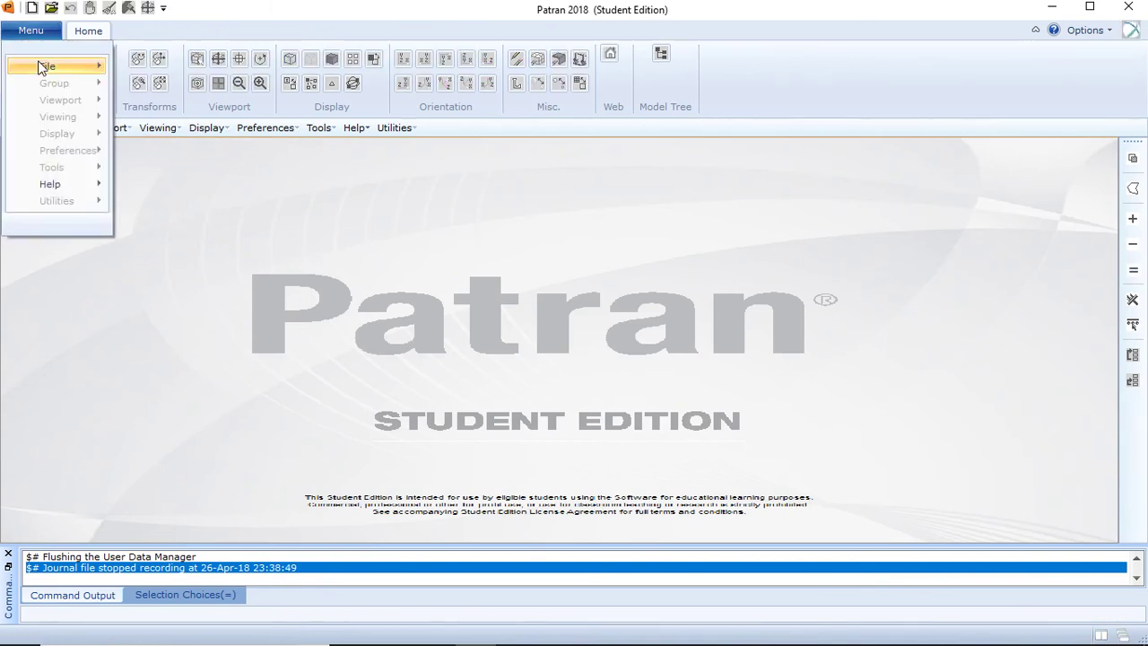
mouse_move(41, 66)
click(157, 62)
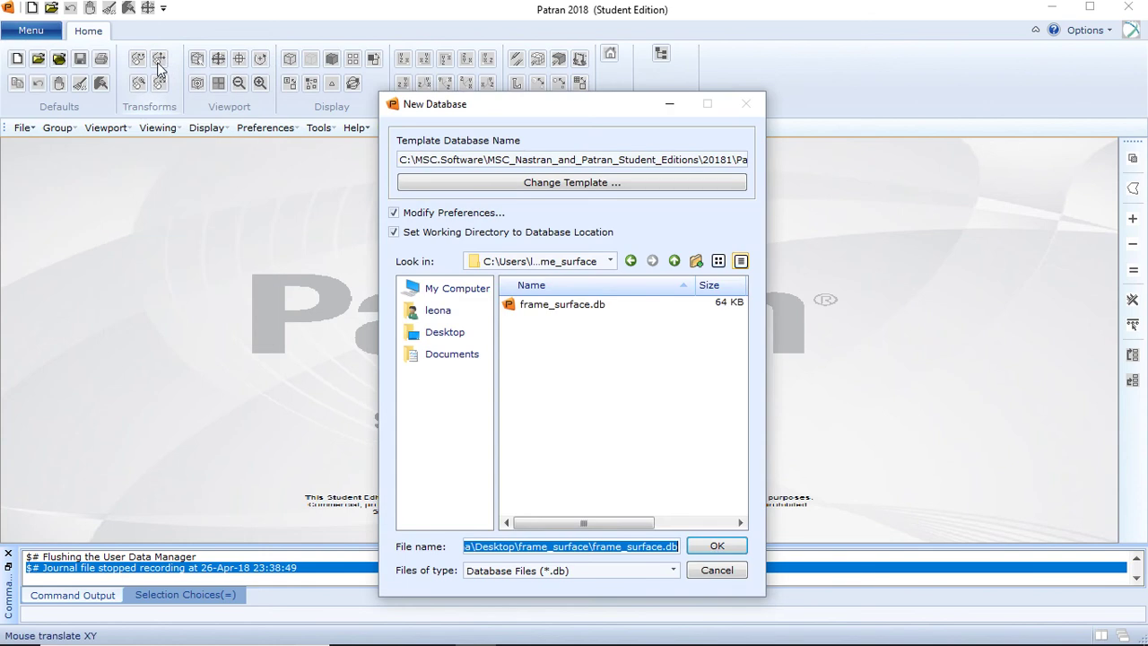
key(Return)
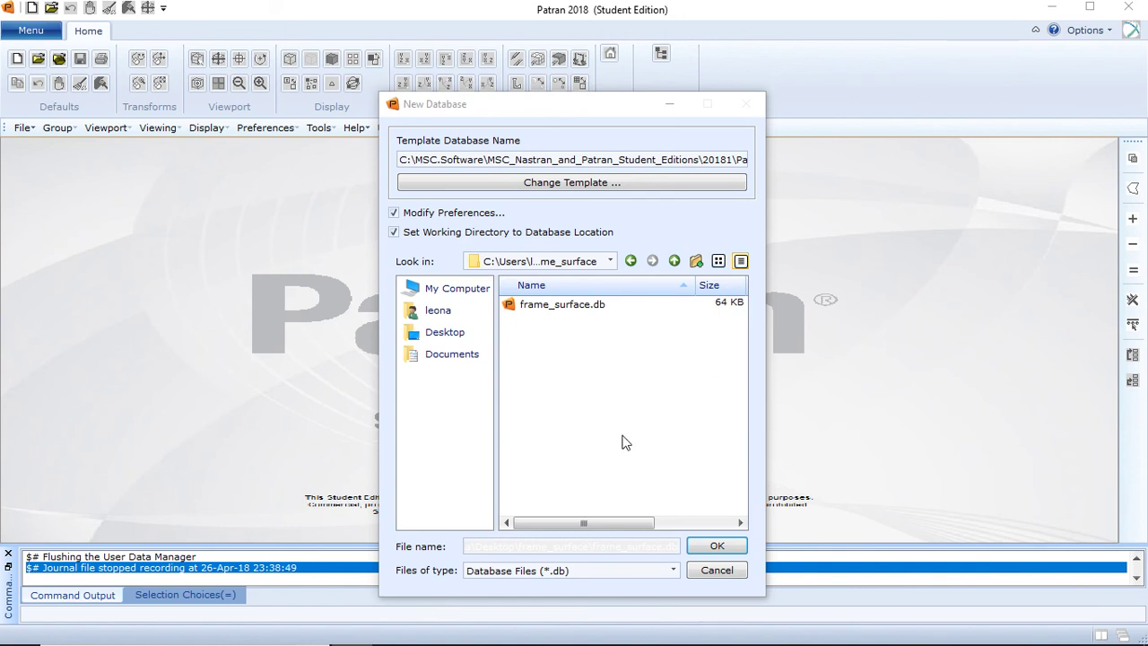
click(529, 546)
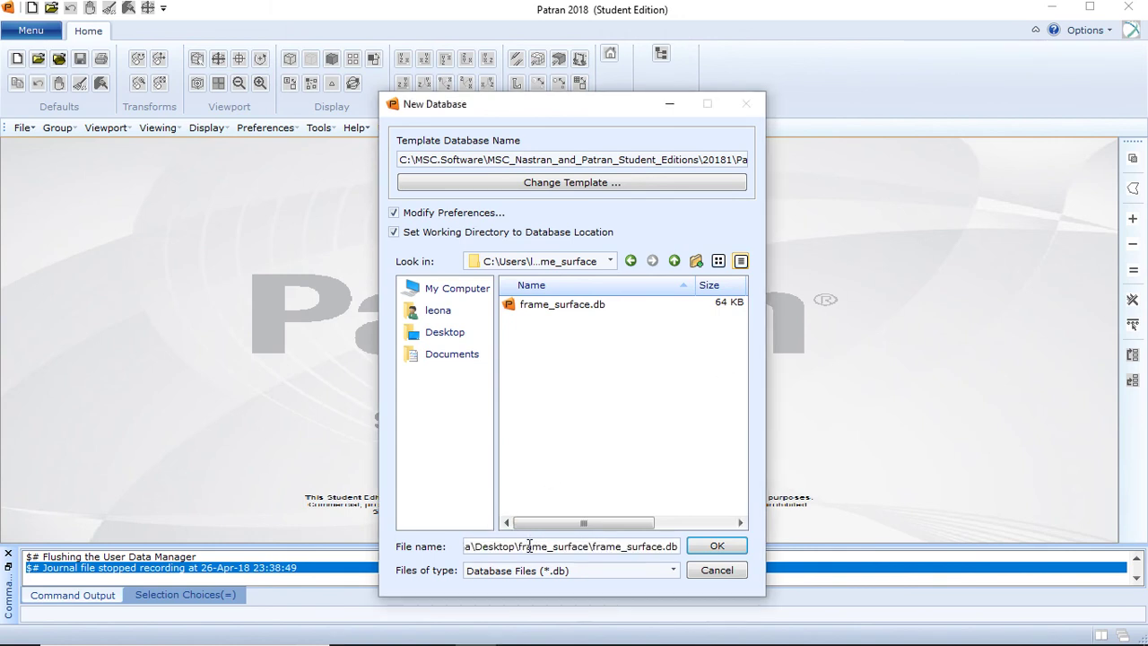
double_click(534, 545)
key(ctrl+a)
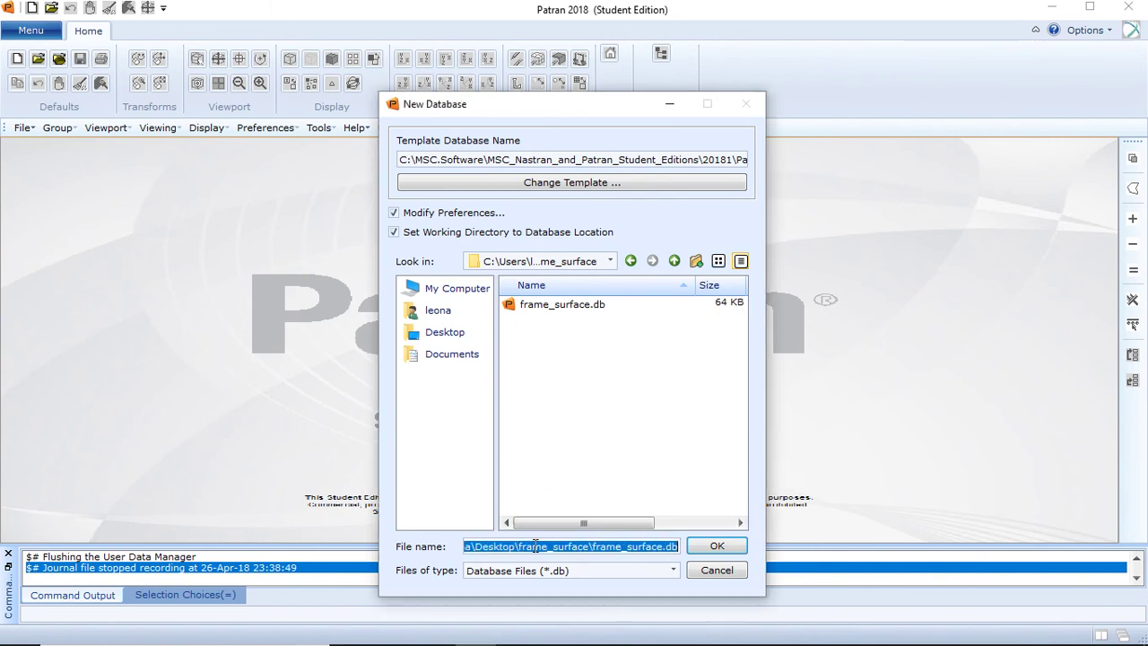
key(BackSpace)
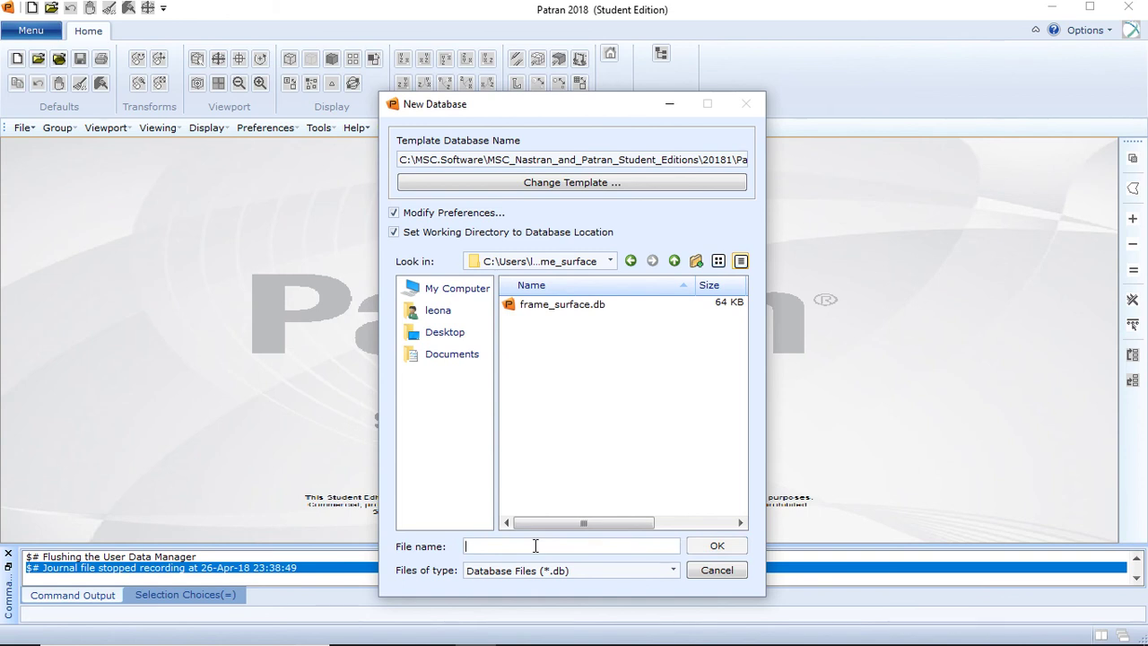
text(surf_)
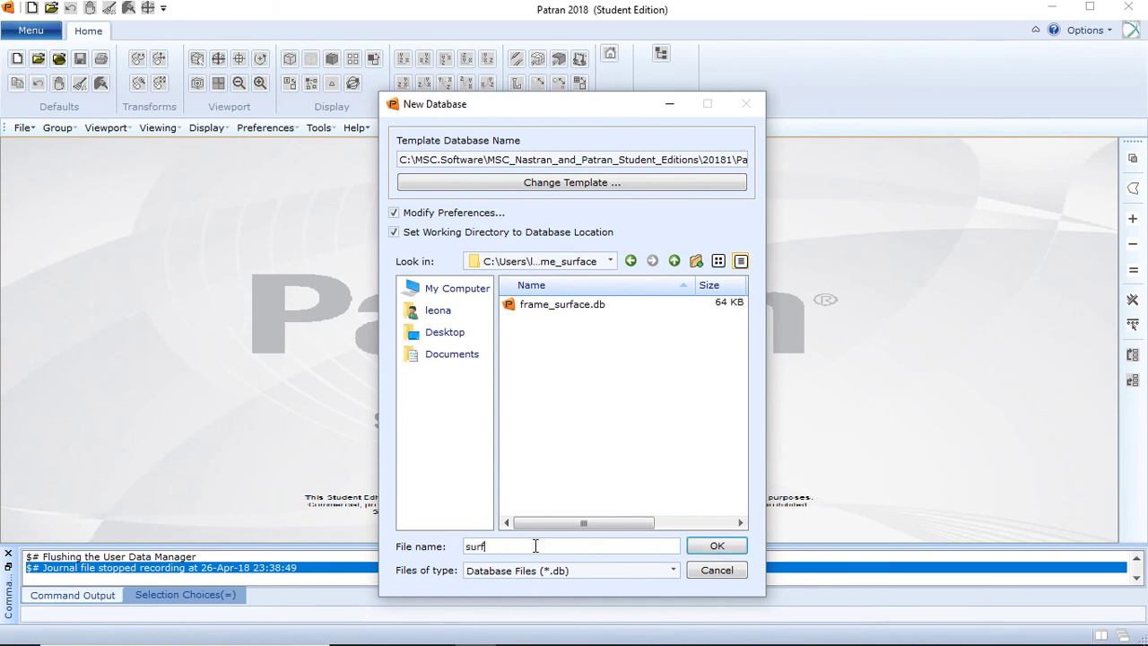
text(create_part2)
click(718, 546)
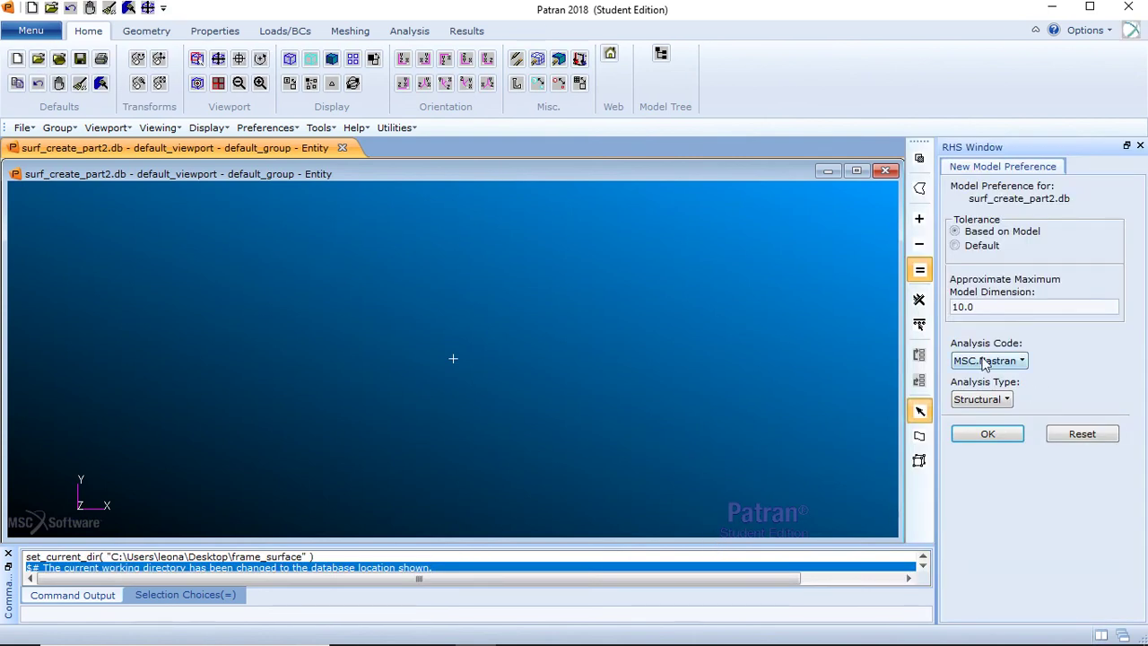
click(966, 245)
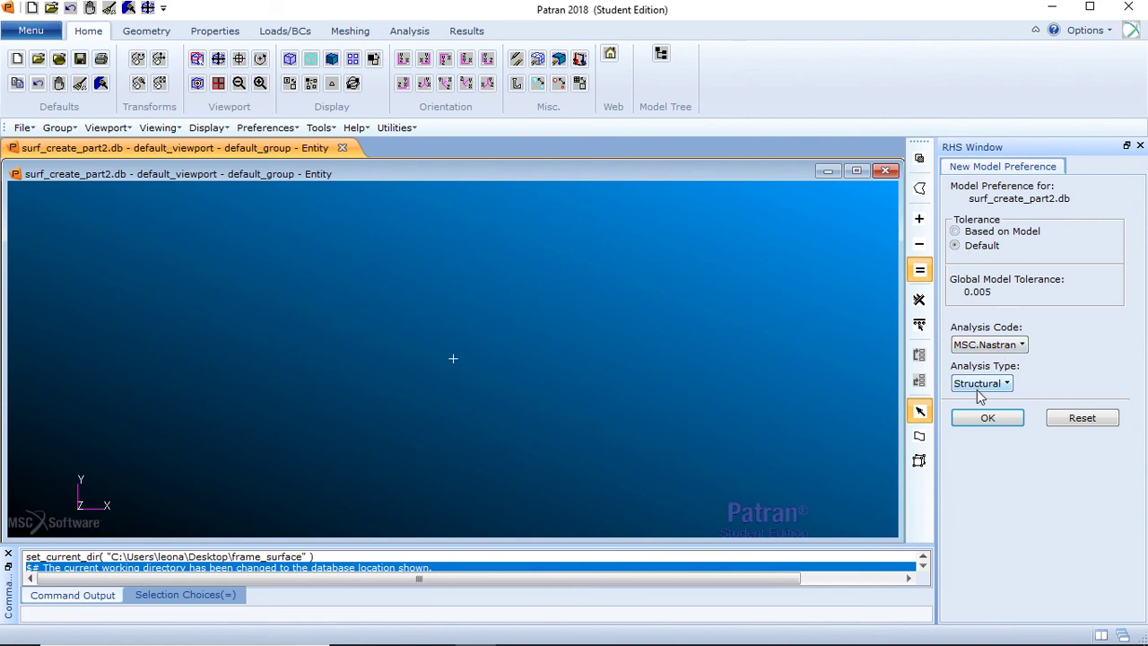
click(987, 417)
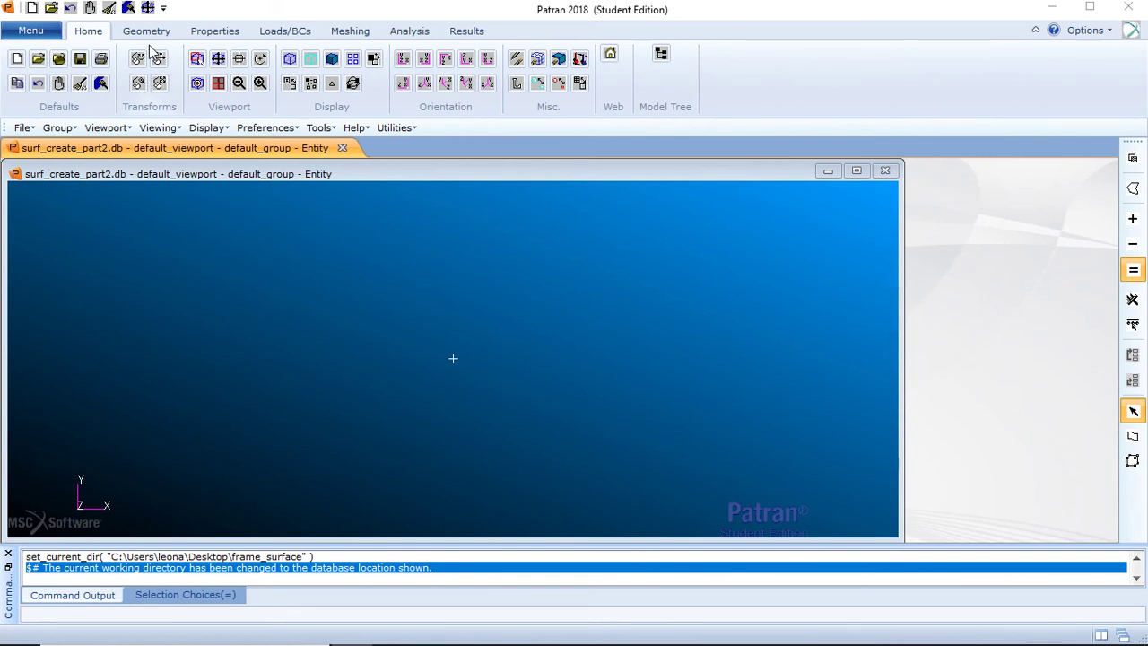
- Start a model import and browse to the frame_surface folder on the Desktop
click(27, 31)
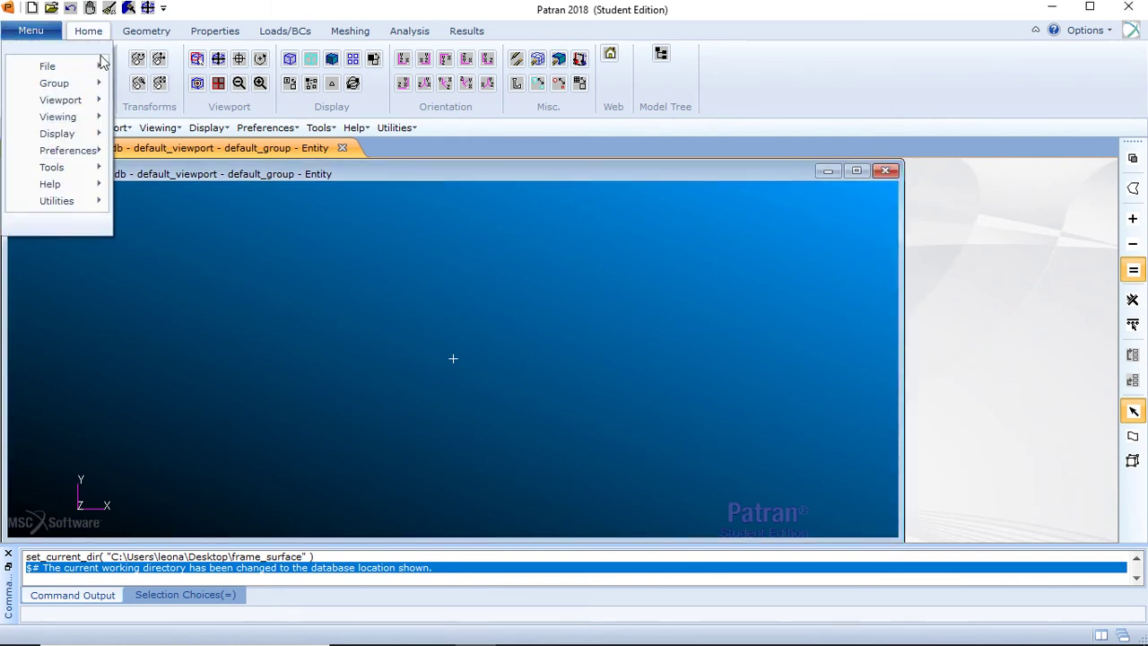
mouse_move(100, 69)
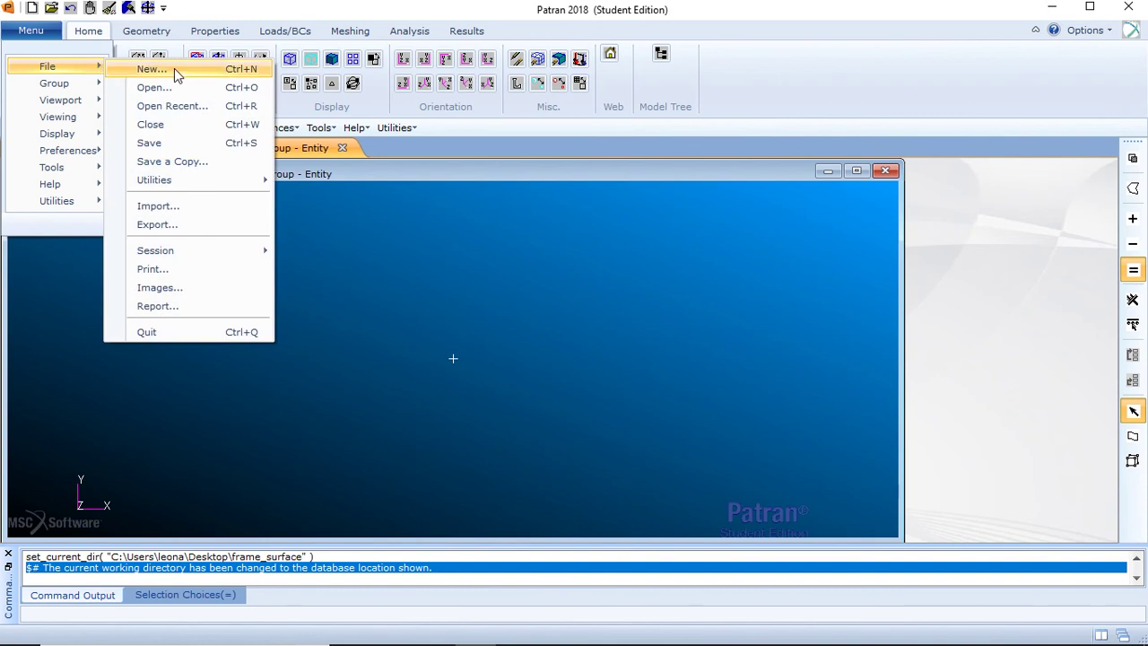
click(168, 205)
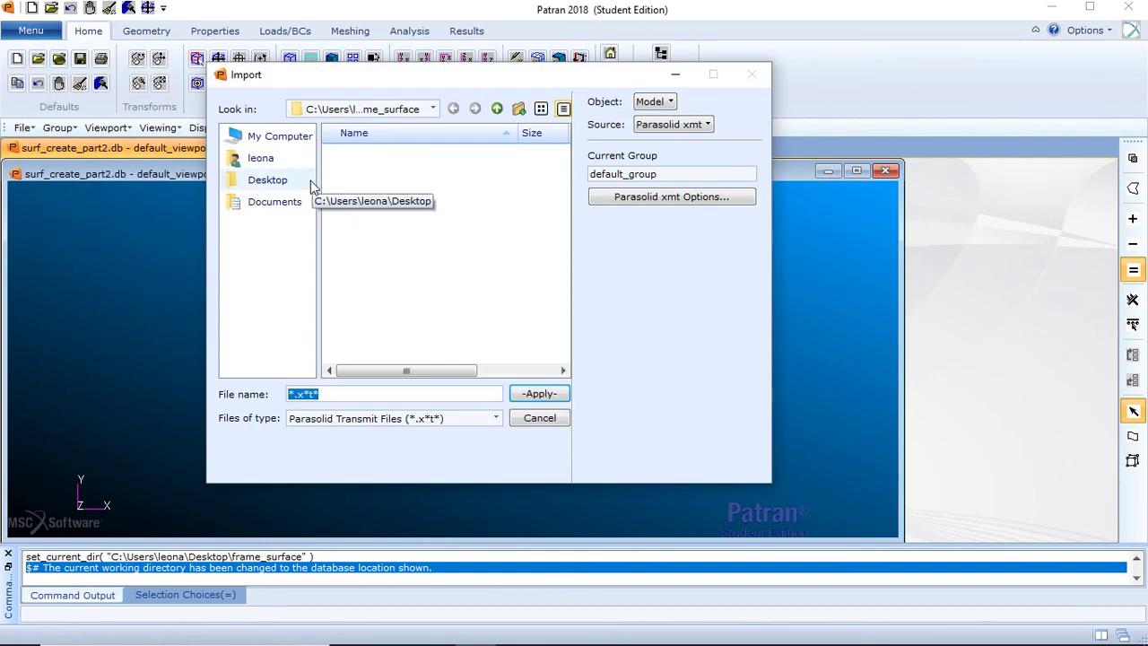
click(261, 159)
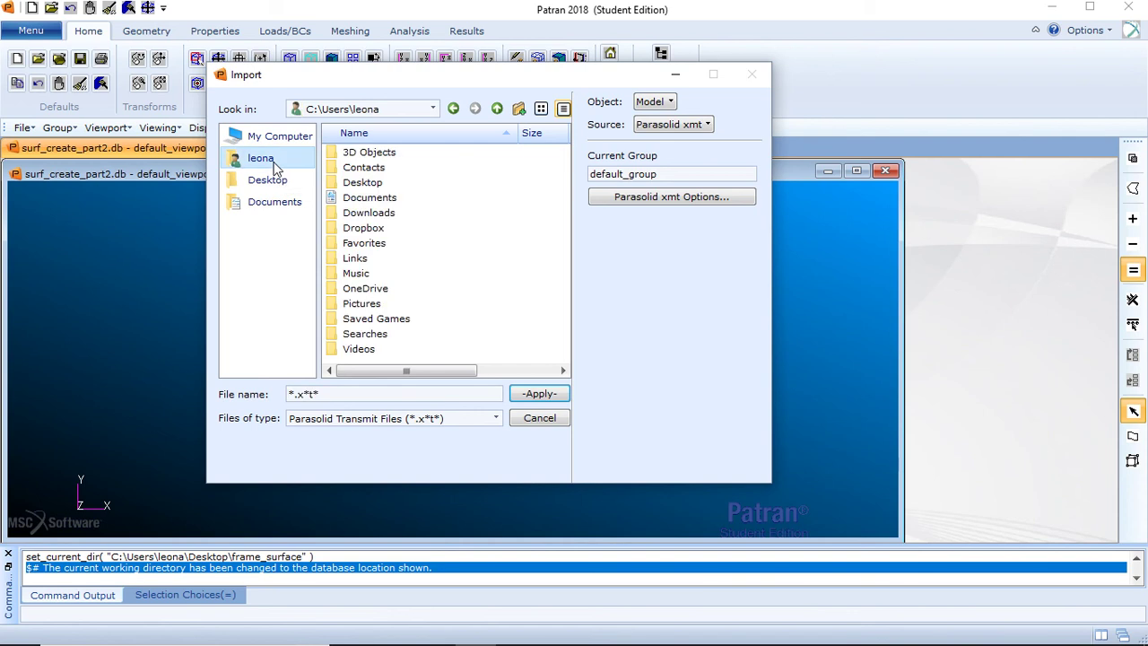
click(296, 183)
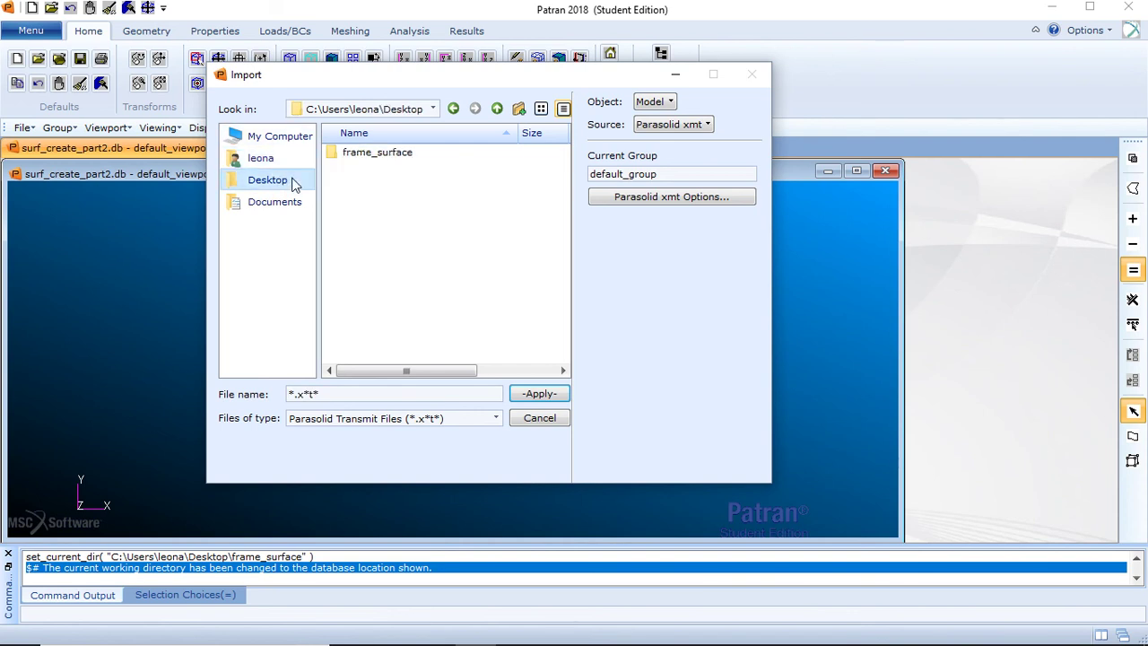
click(373, 158)
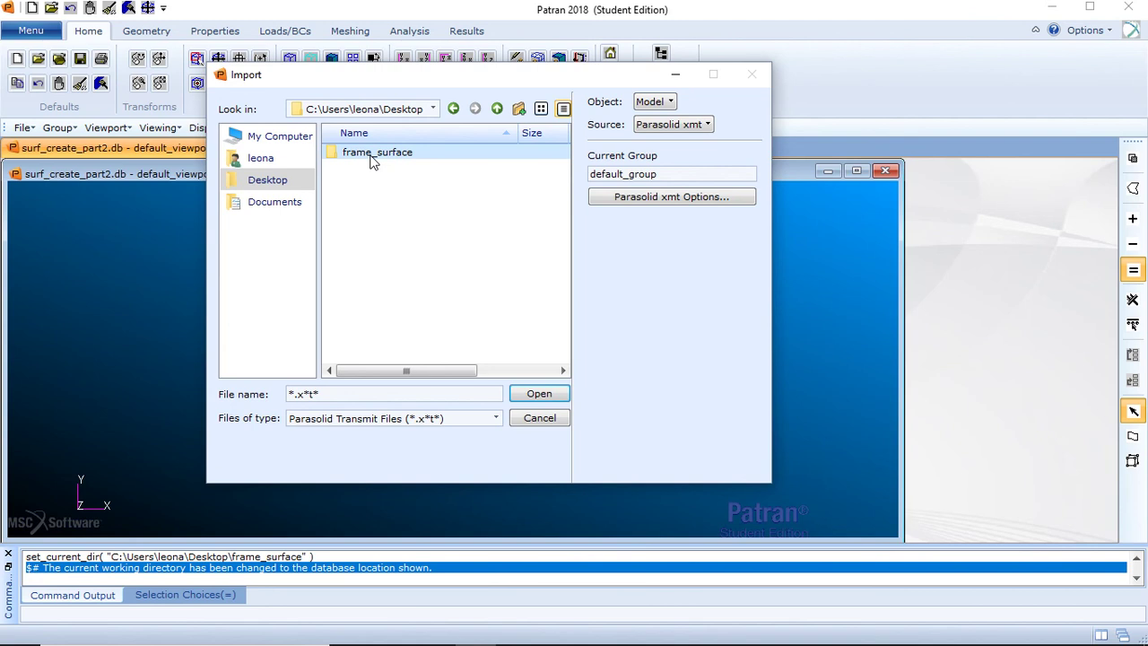
double_click(373, 158)
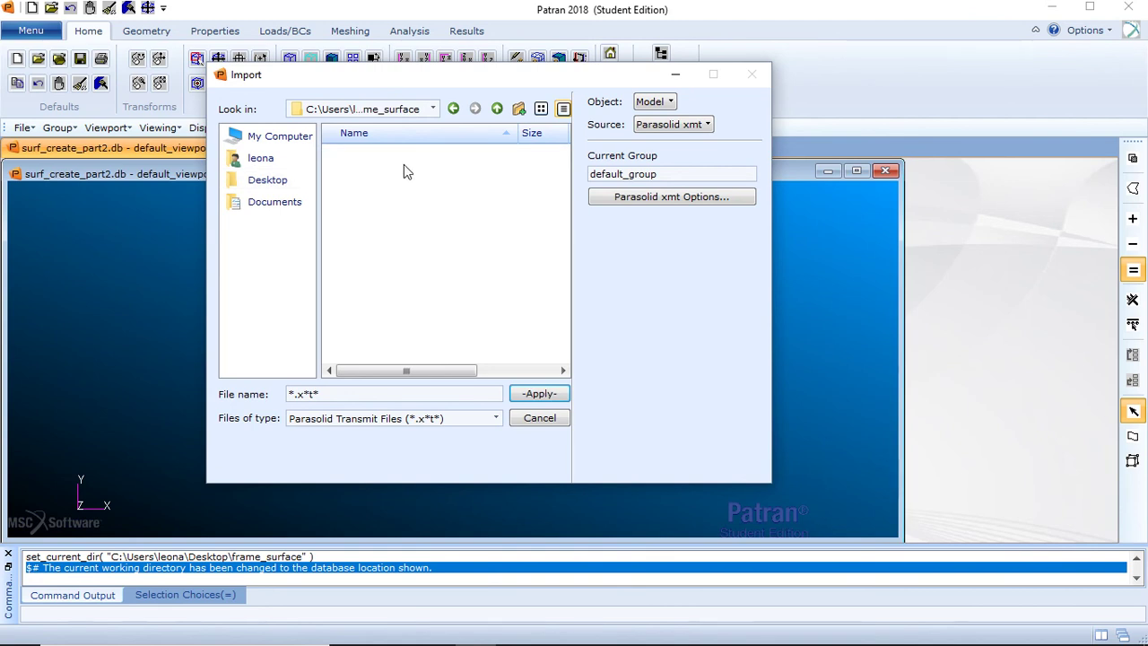
- Import complete_surfaces.igs from an IGES source with Import to Parasolid turned off, review the import summary and close it
click(670, 124)
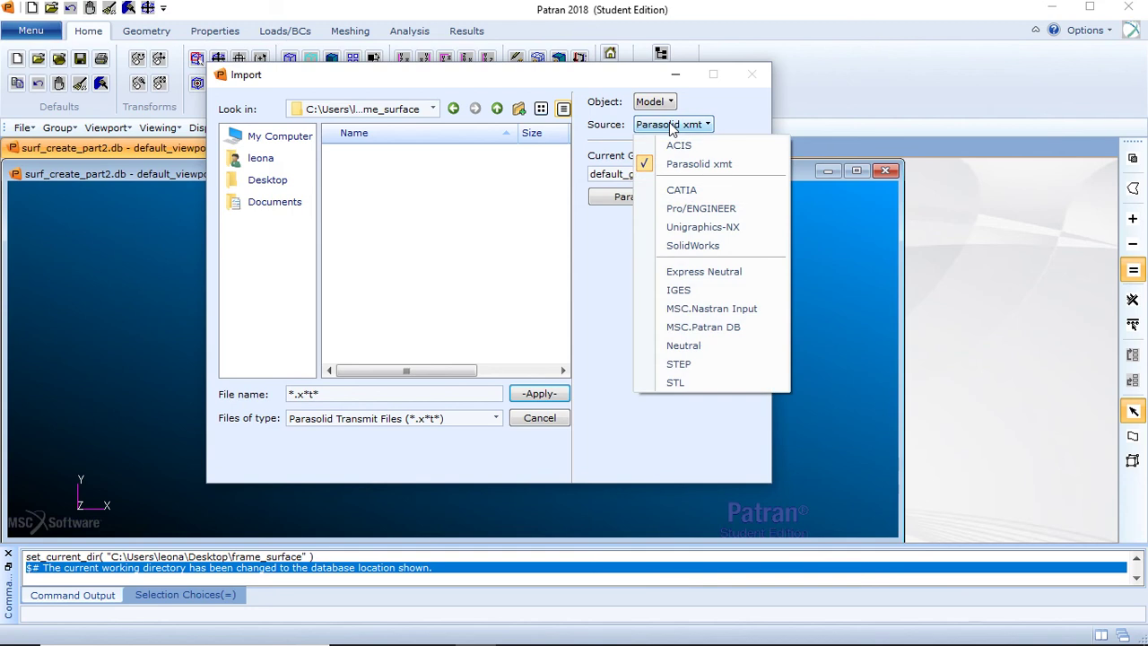
click(708, 291)
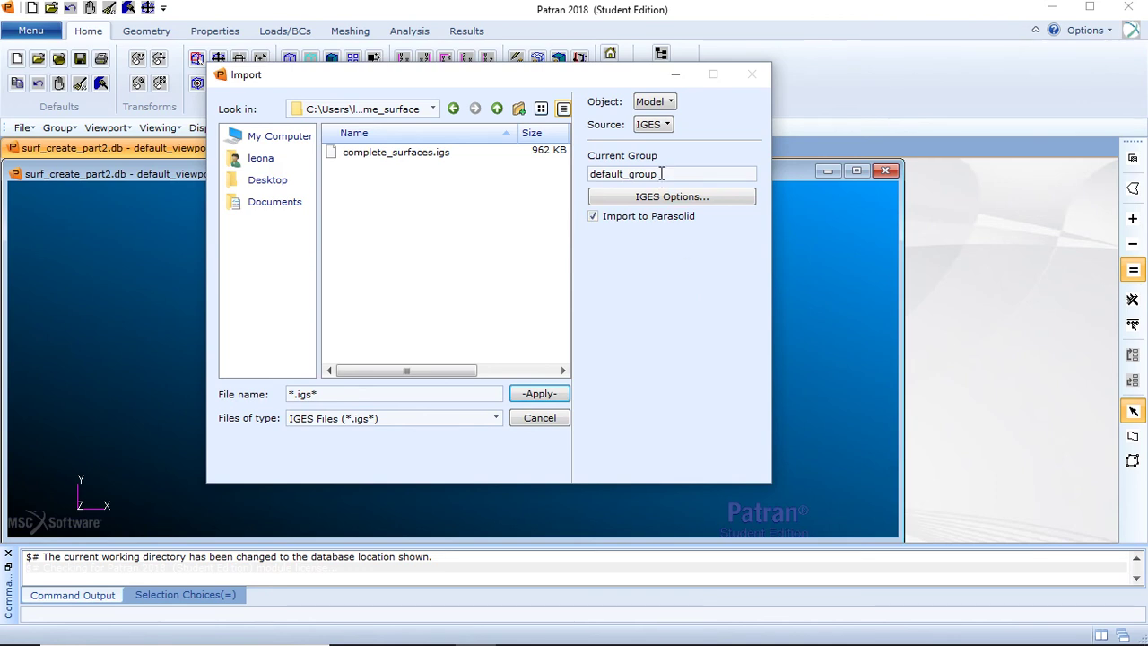
click(594, 218)
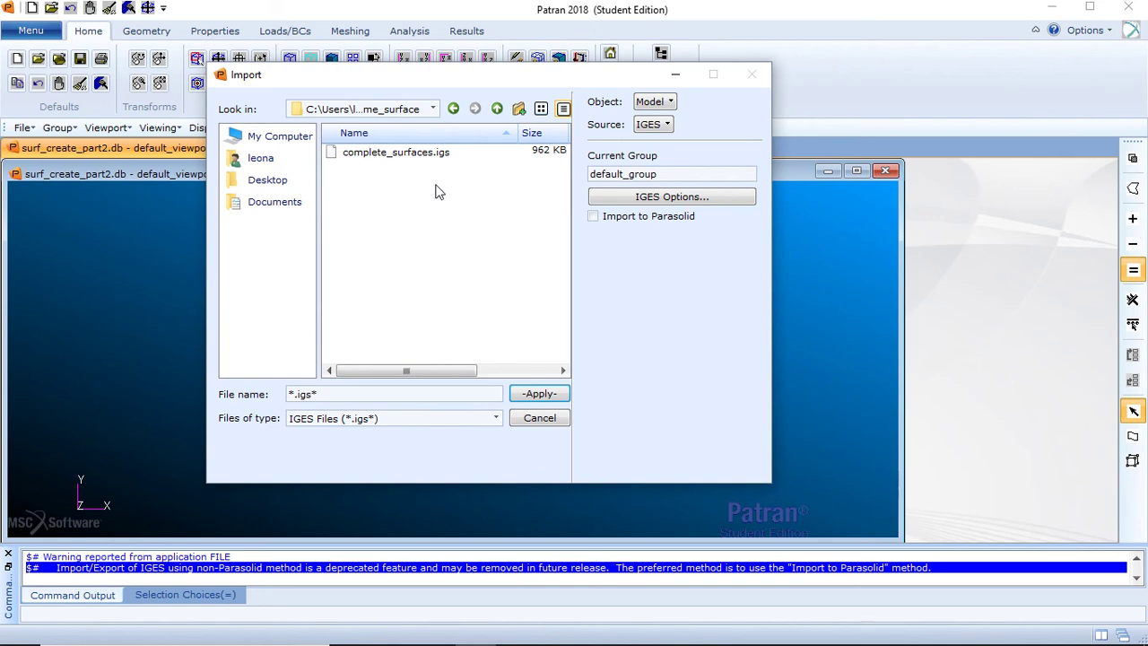
click(430, 154)
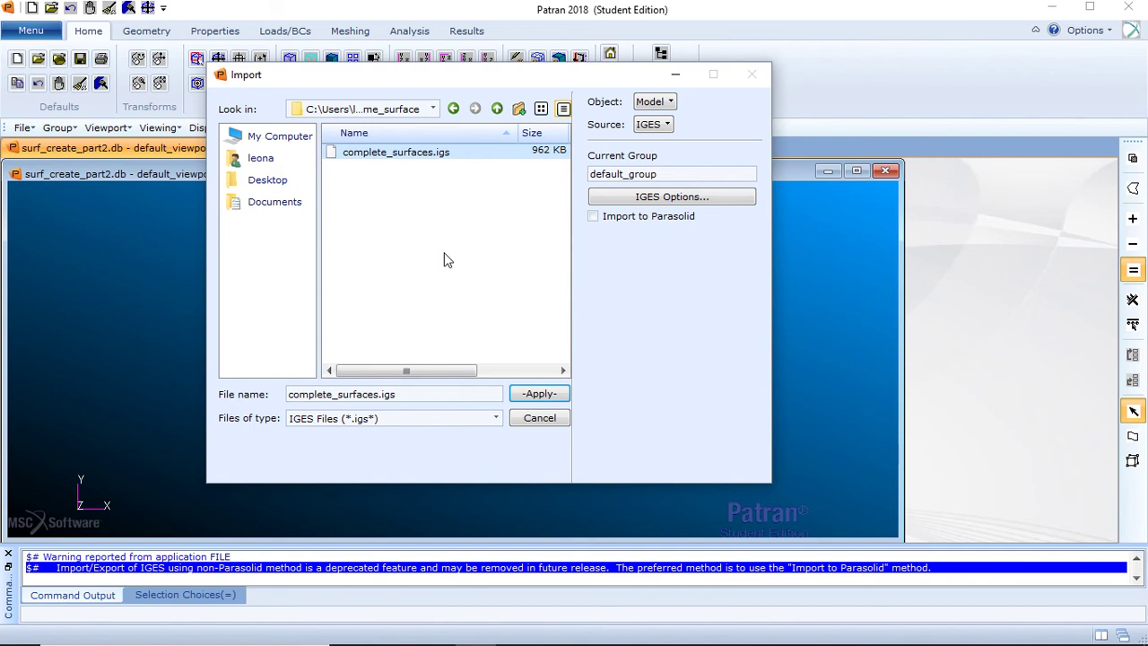
click(547, 395)
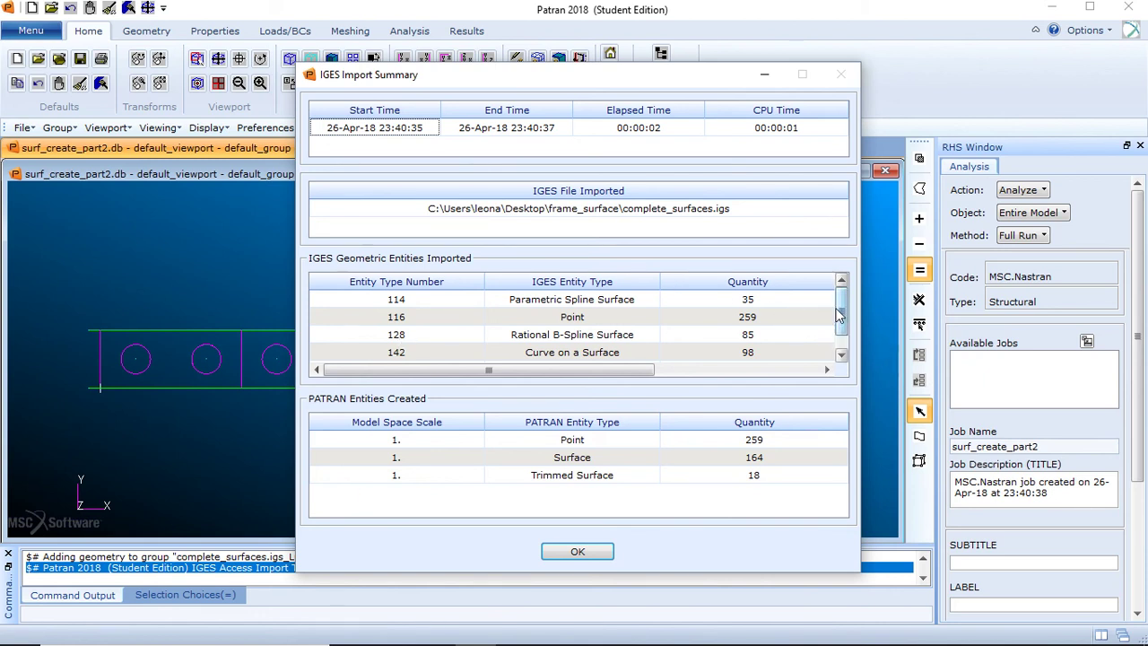
drag(842, 314, 841, 331)
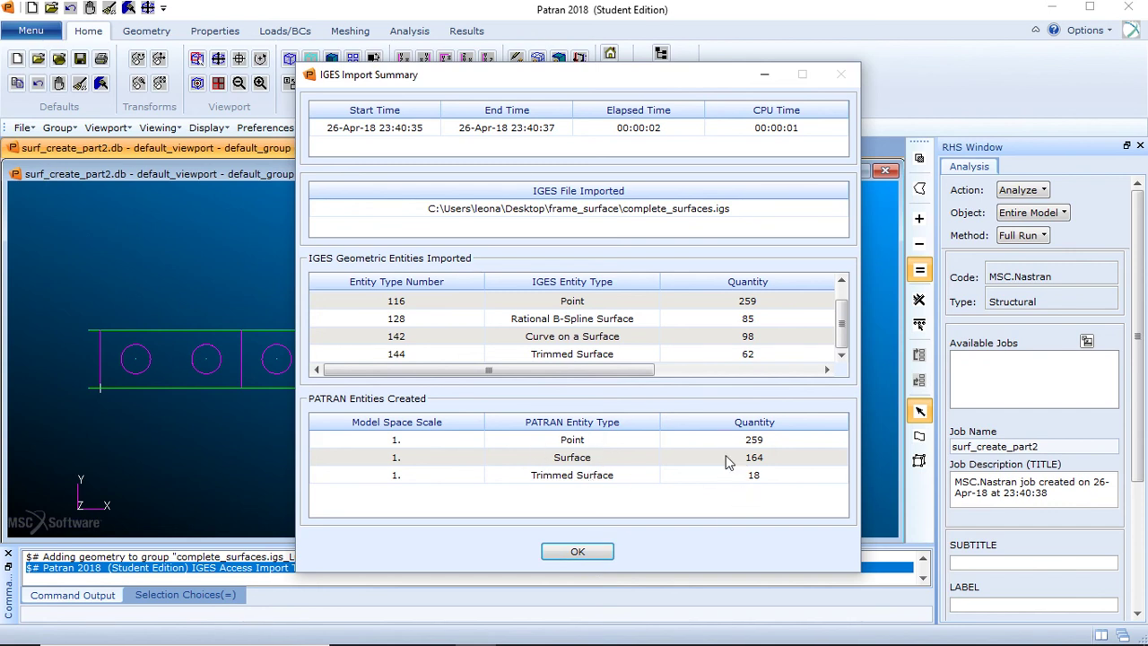
click(583, 556)
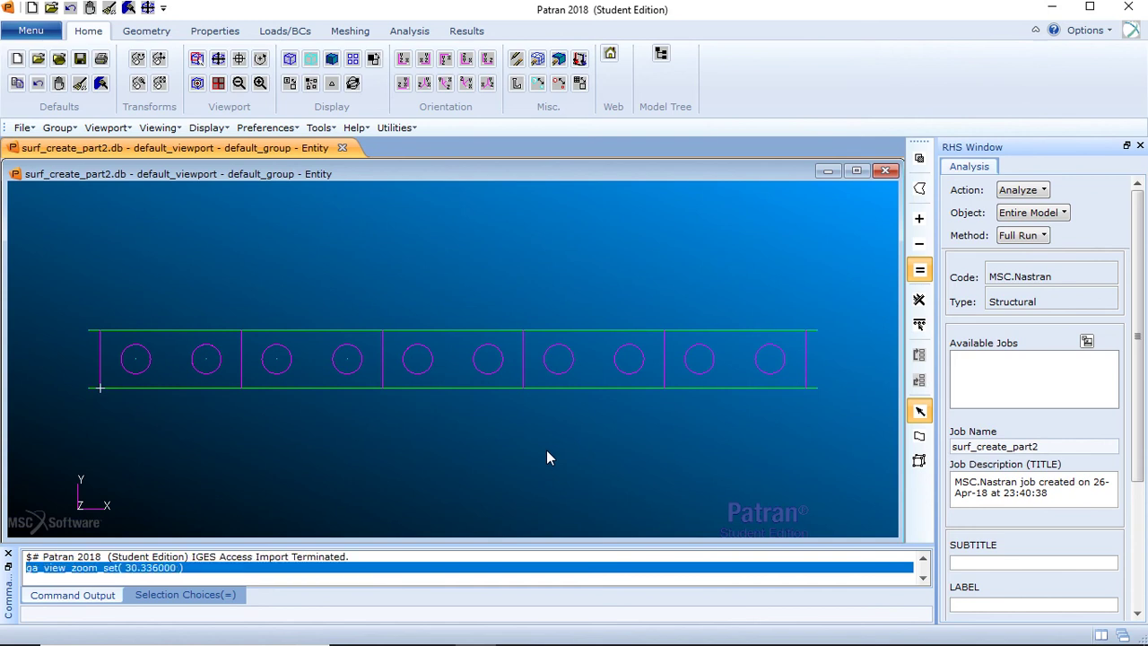
- Modify the default_group group by renaming it all_surfaces
scroll(544, 444, down, 3)
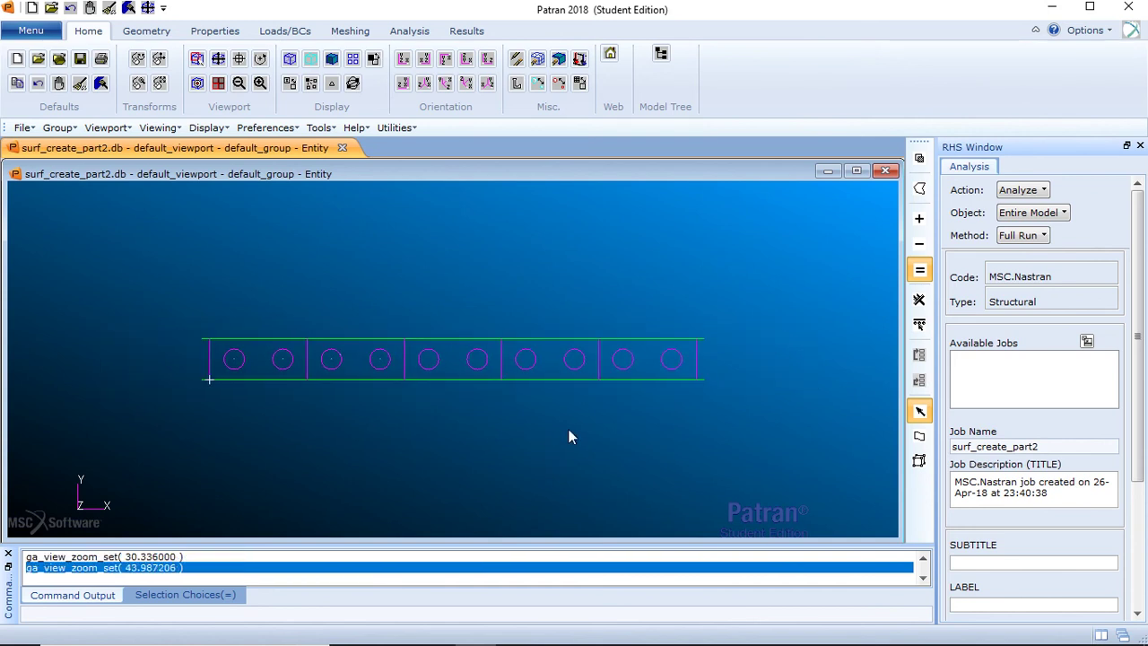
middle_drag(544, 453, 468, 479)
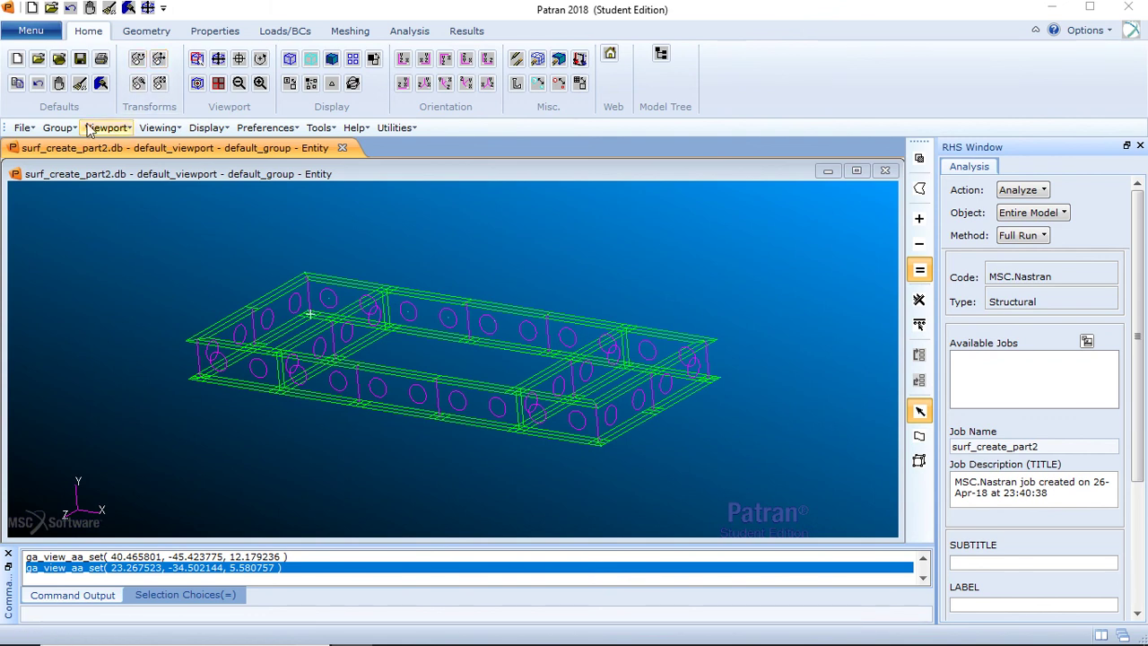
click(59, 128)
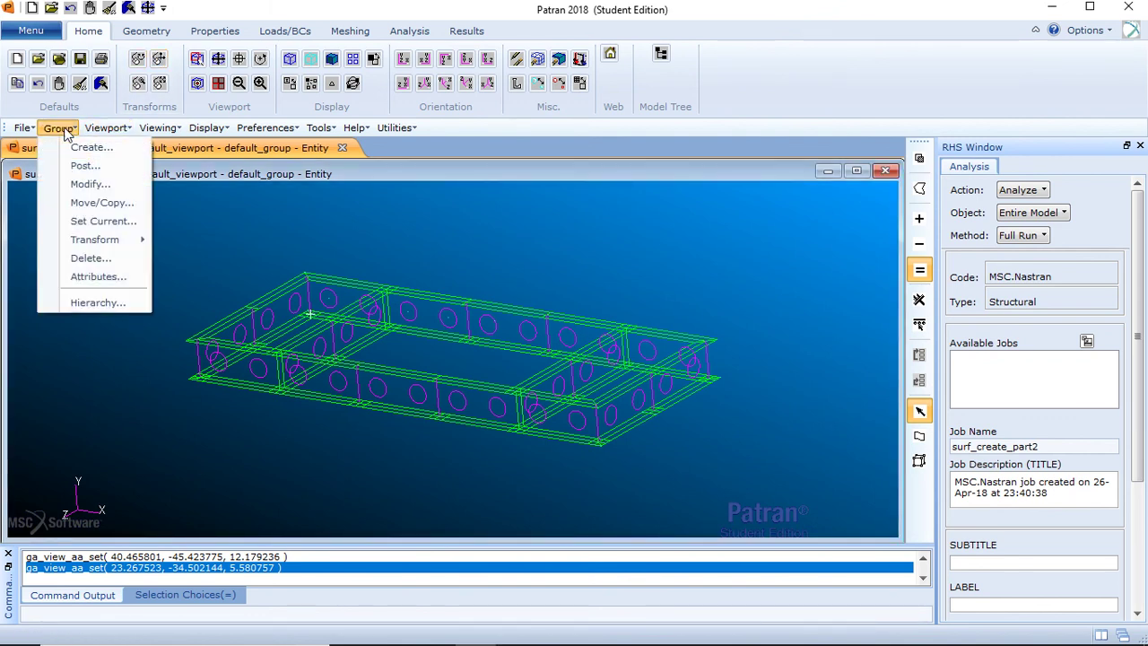
click(103, 185)
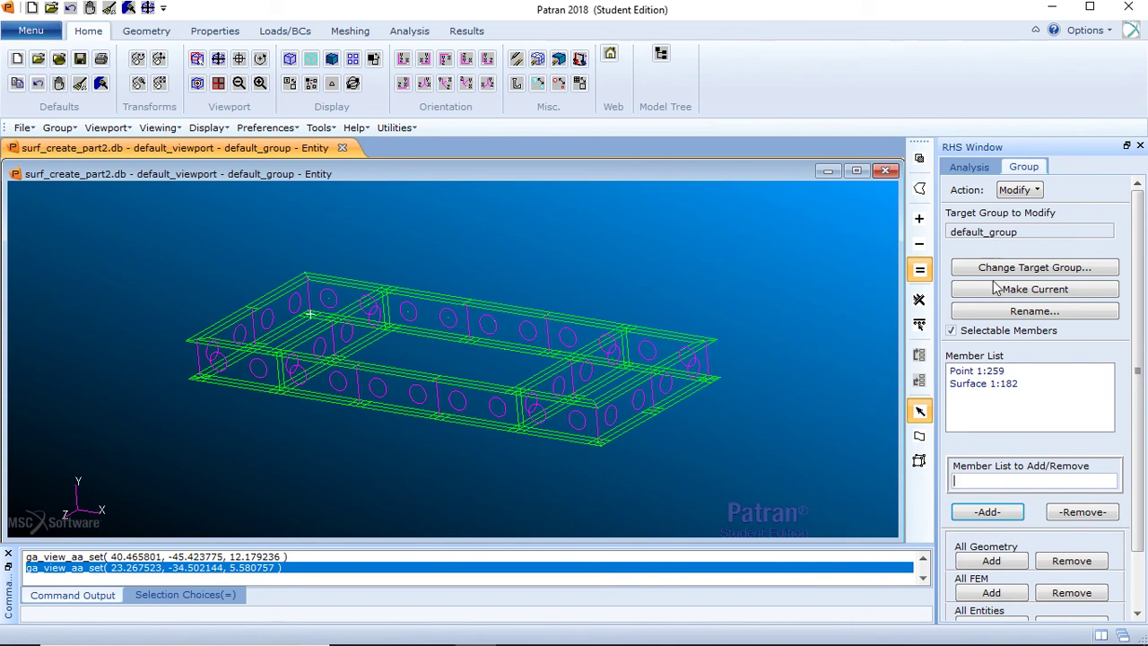
click(1024, 483)
click(1034, 312)
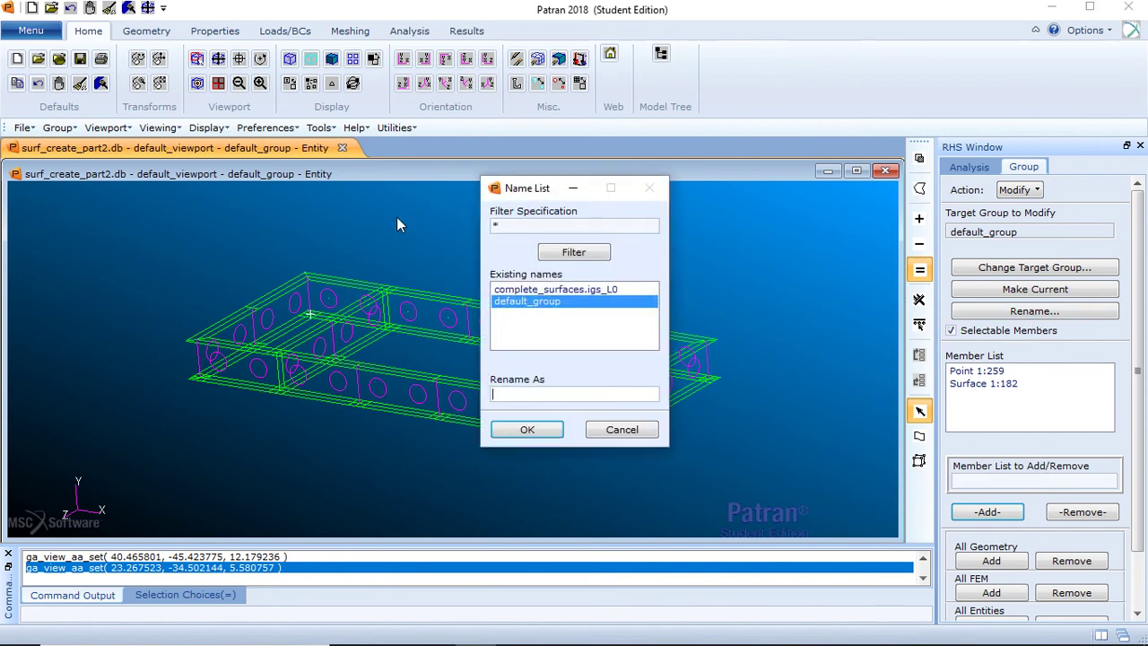
click(535, 303)
click(538, 303)
drag(578, 395, 457, 393)
key(BackSpace)
text(all_surfaces)
click(525, 429)
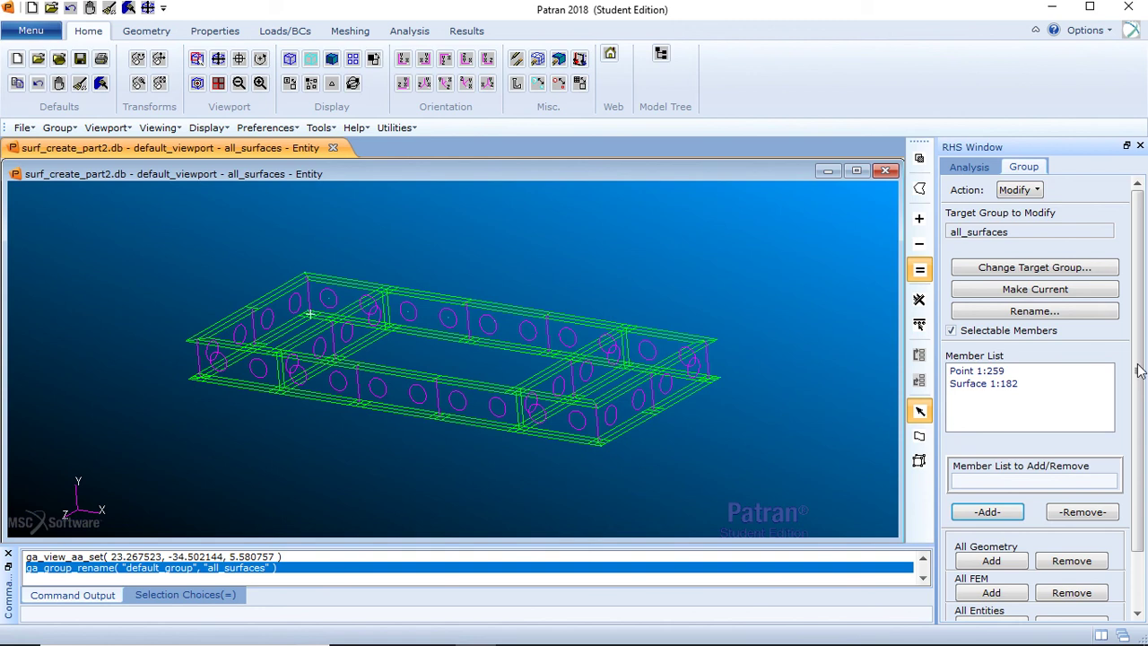
- Reapply the name all_surfaces to the target group and finish the group modification
scroll(1133, 366, down, 2)
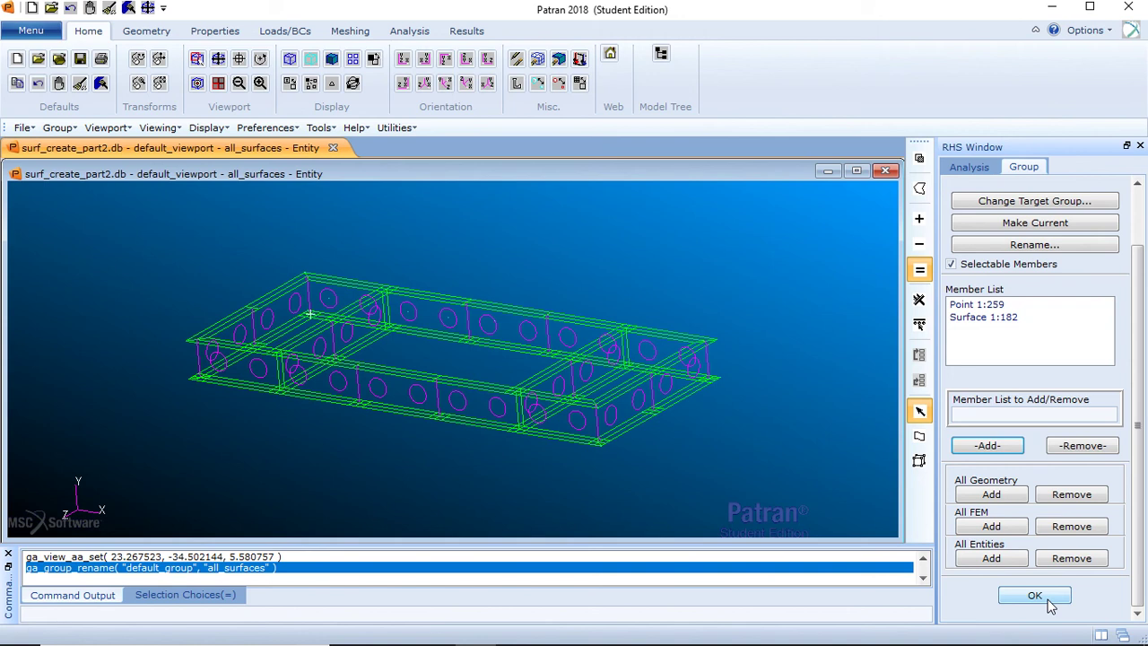
click(1038, 246)
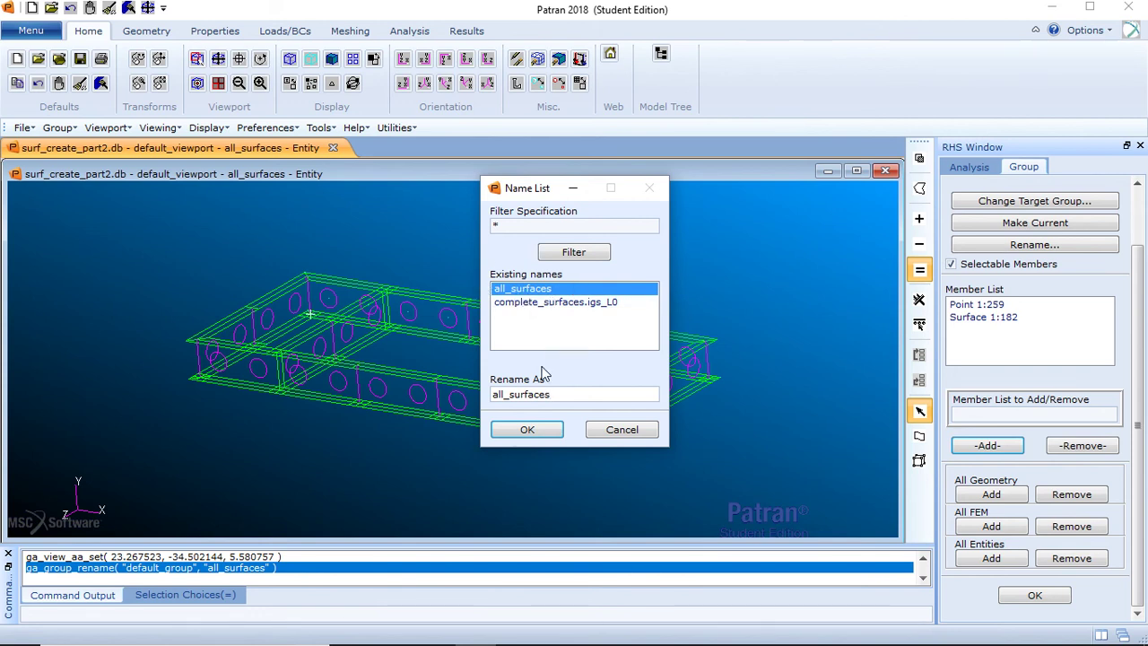
click(542, 430)
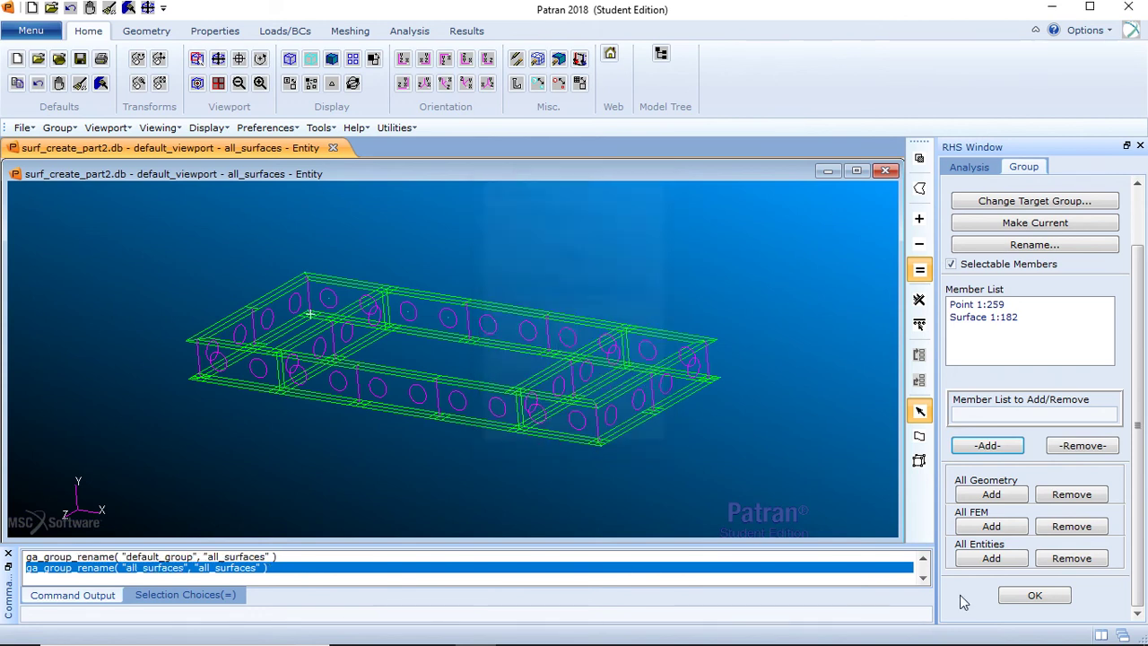
click(1040, 597)
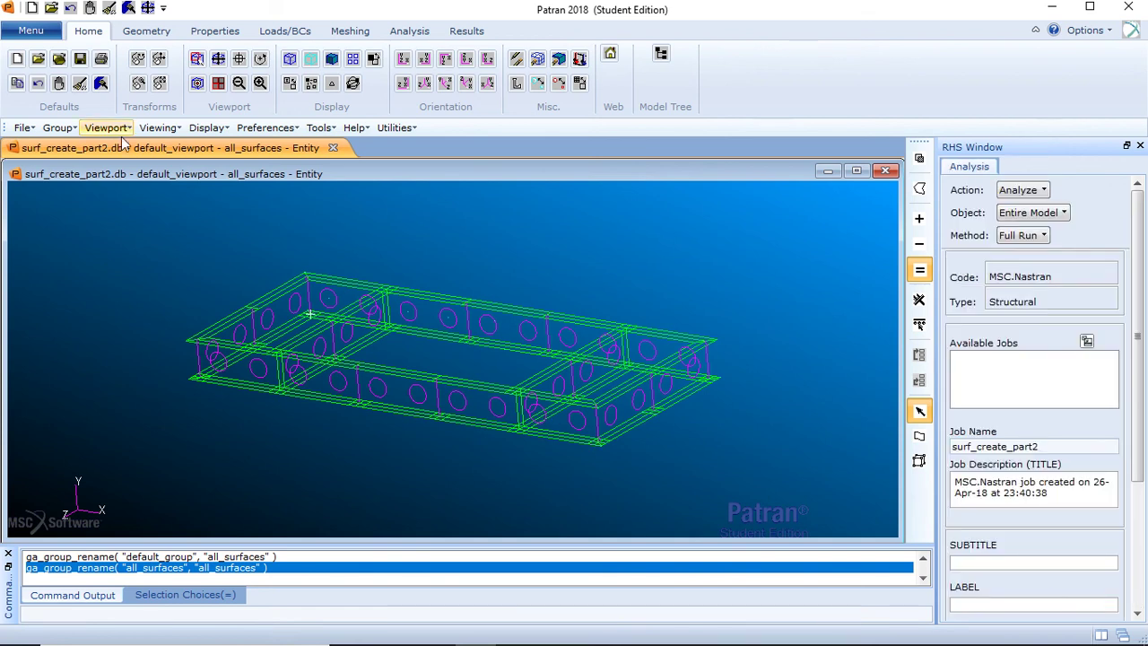
- Orient the frame to the isometric view with angles 23, -34, 0 and fit the whole model in the viewport
click(426, 87)
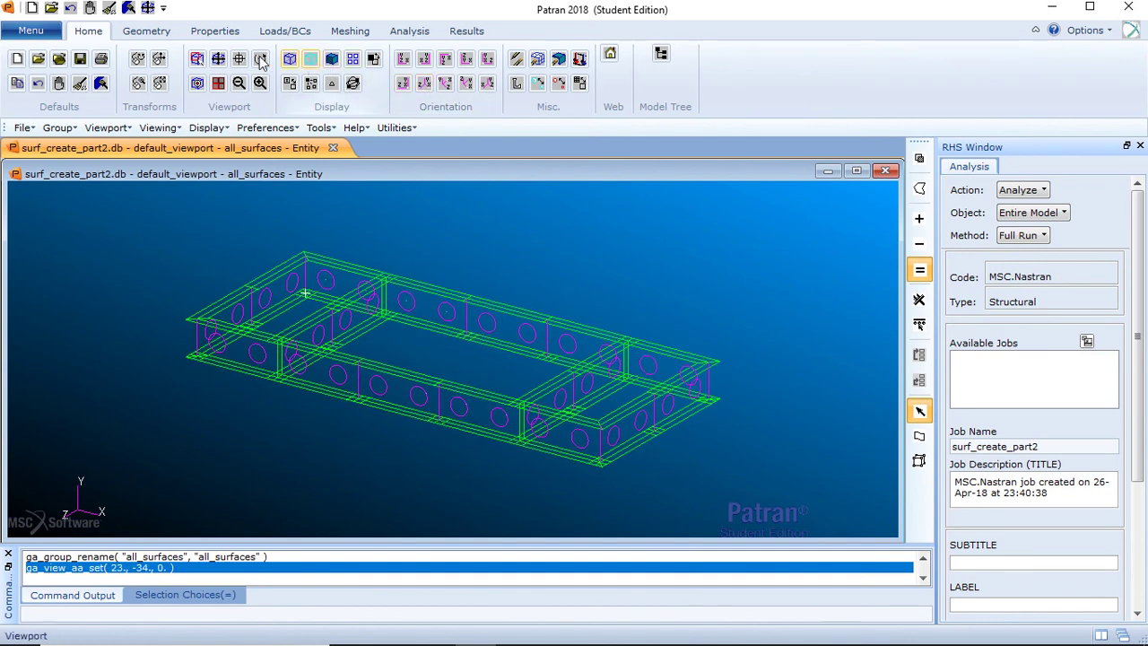
click(218, 60)
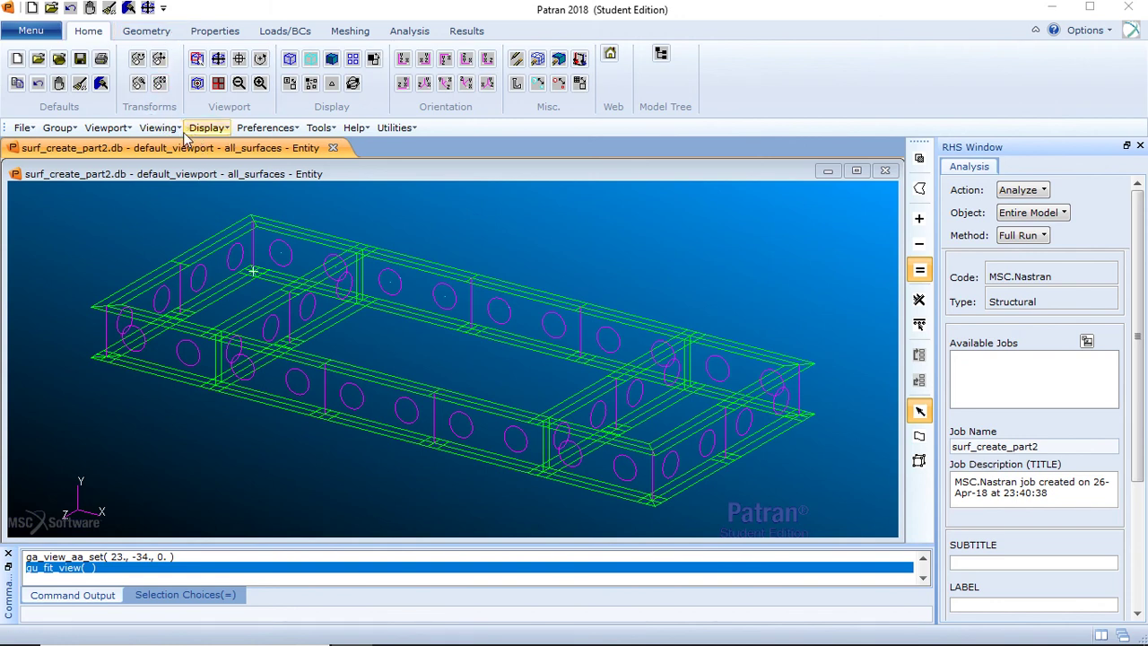
- Start creating a new group
click(64, 129)
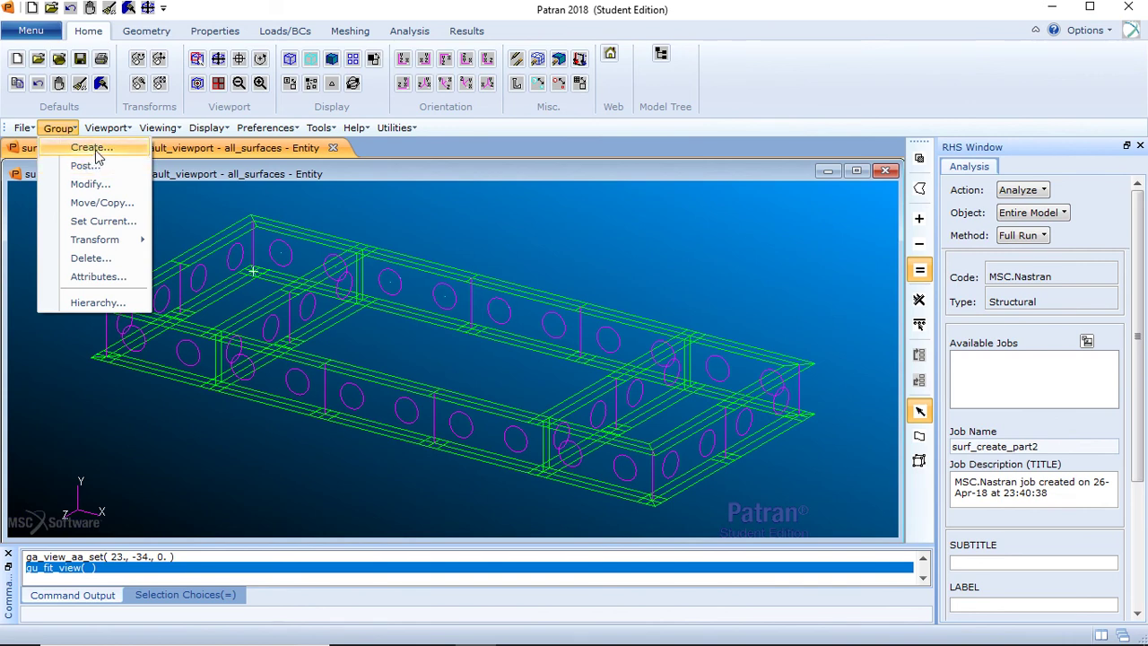
- Create a new empty group named fem_surfaces and make it the current group
click(95, 149)
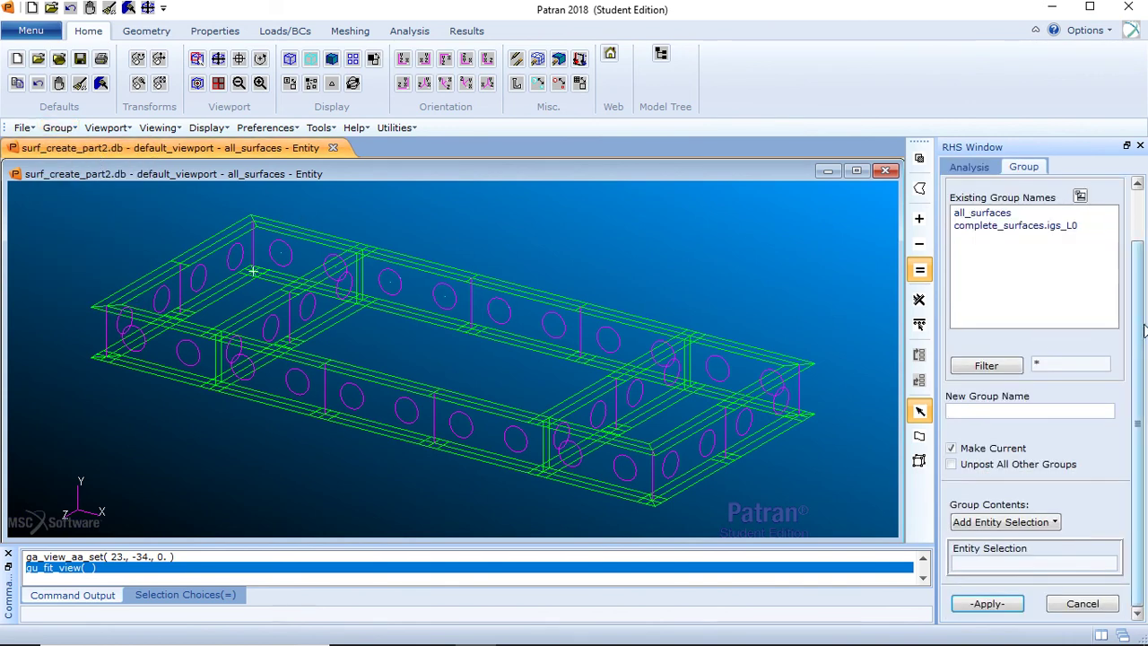
drag(1144, 330, 1143, 253)
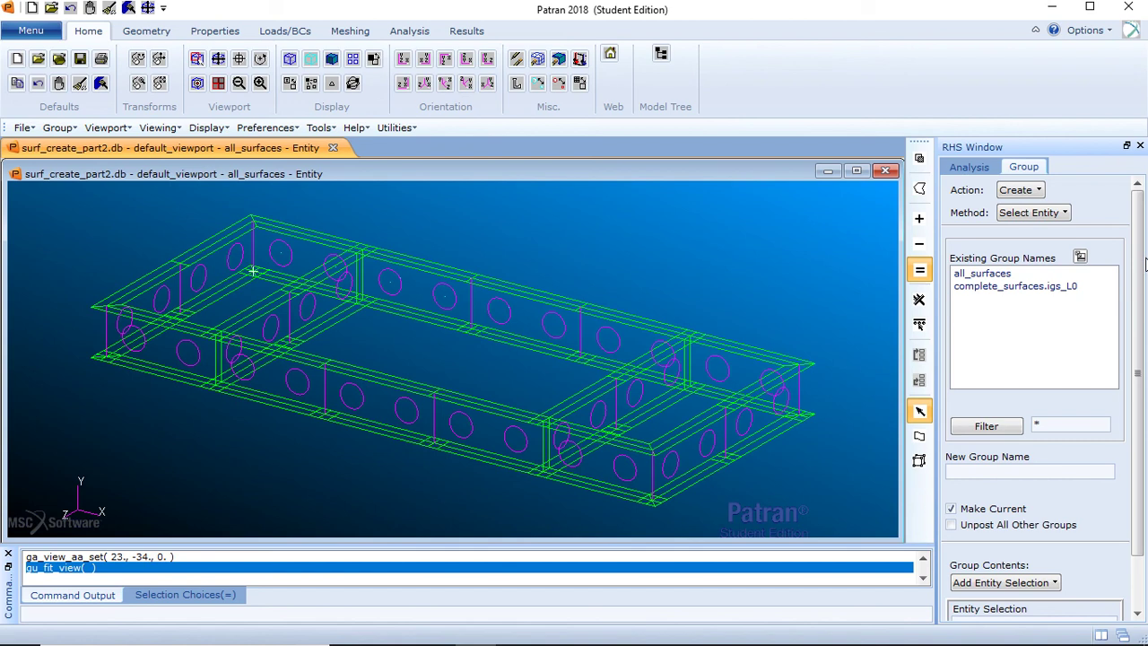
click(1046, 472)
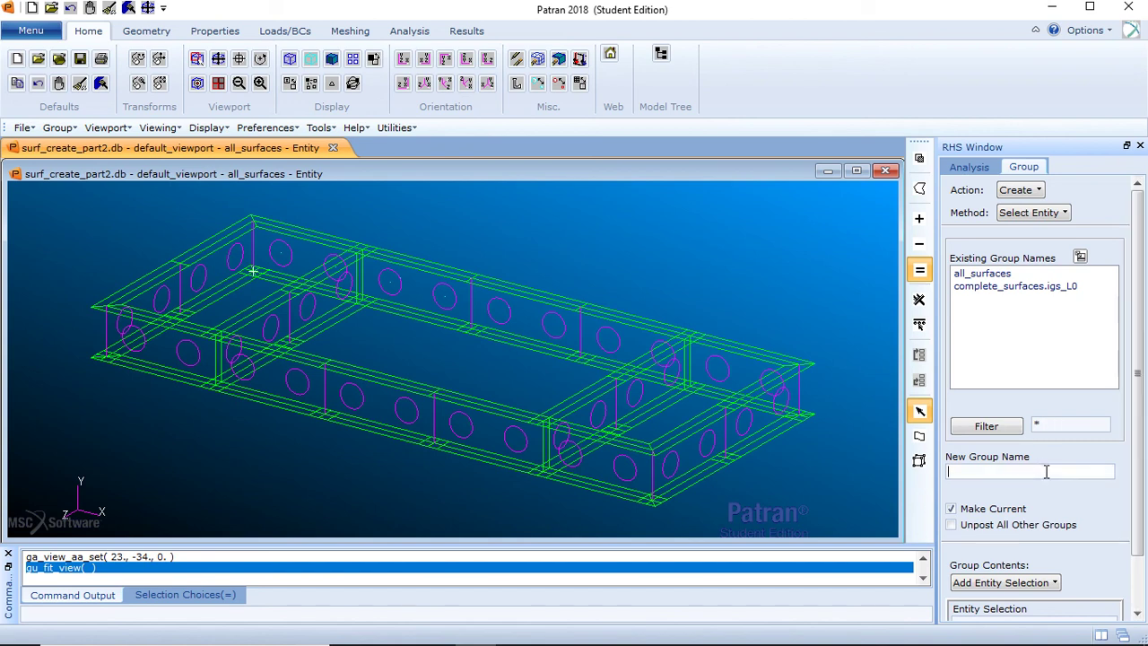
text(fem_surfaces)
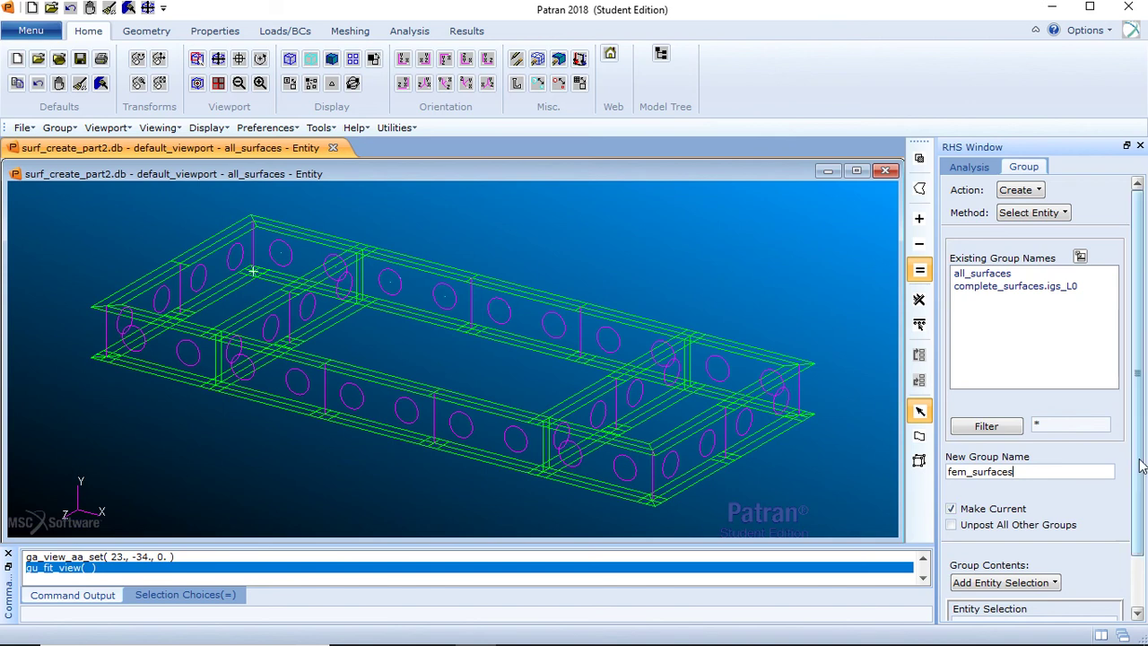
drag(1141, 466, 1136, 523)
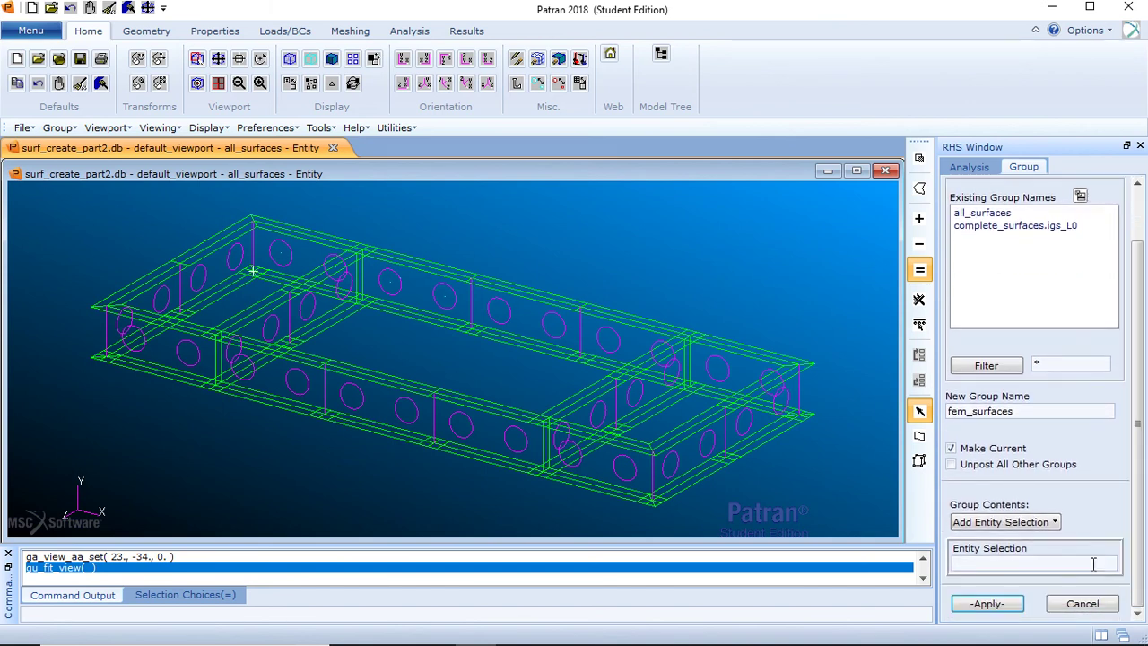
click(1002, 607)
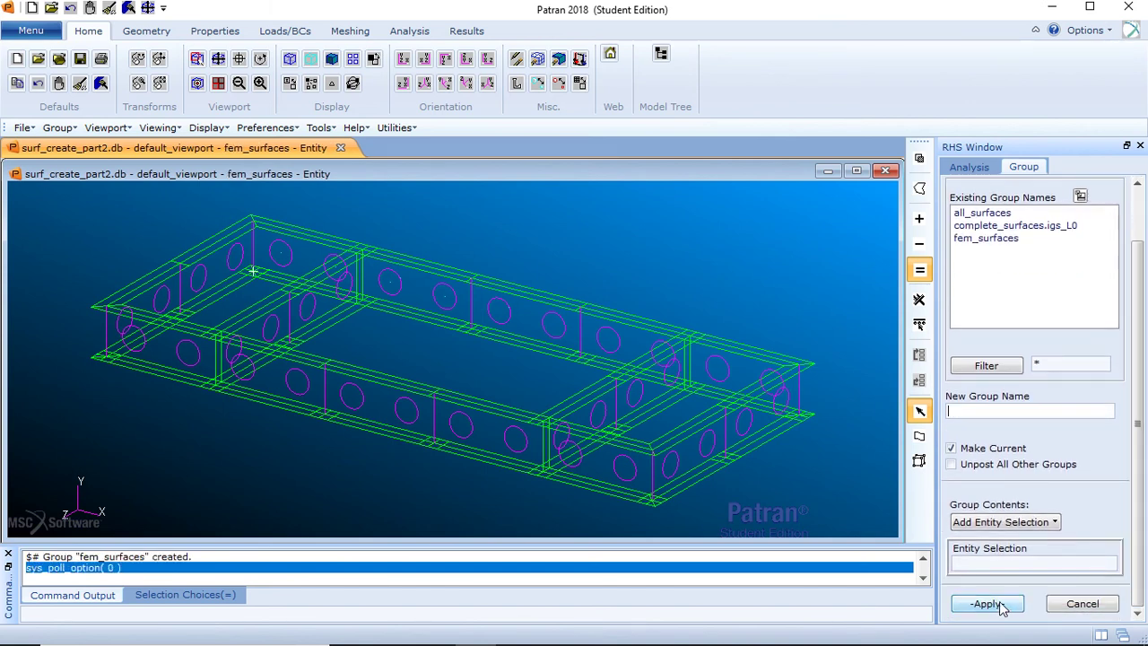
click(1083, 605)
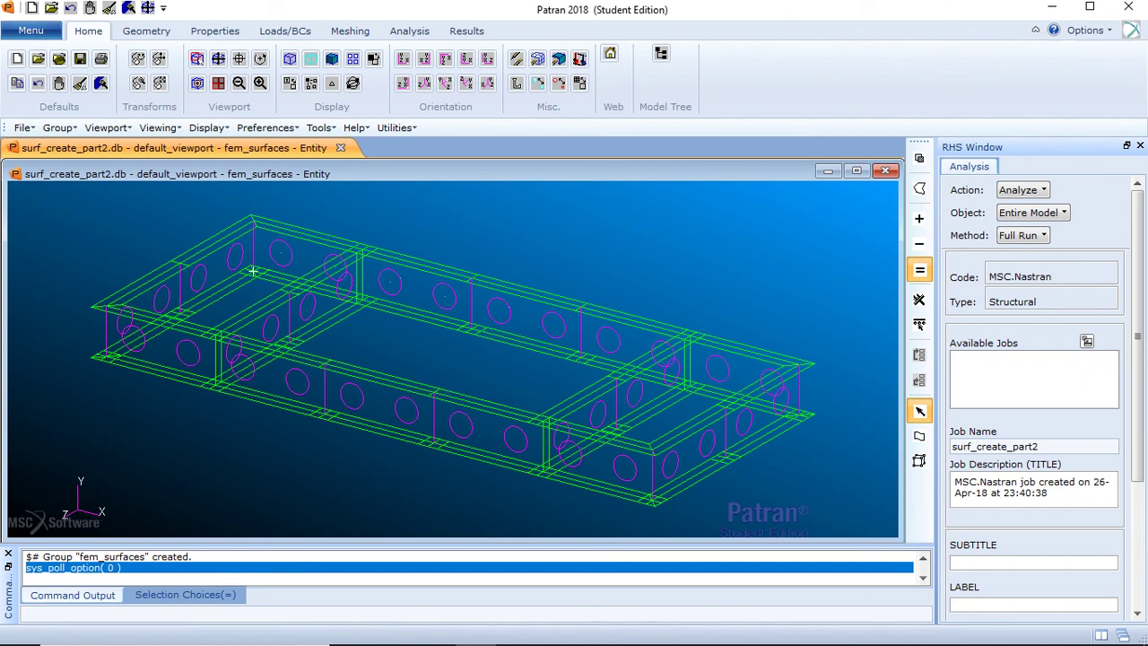
- Set up a surface mesh with Quad element shape, the Paver mesher and Quad4 topology
click(363, 36)
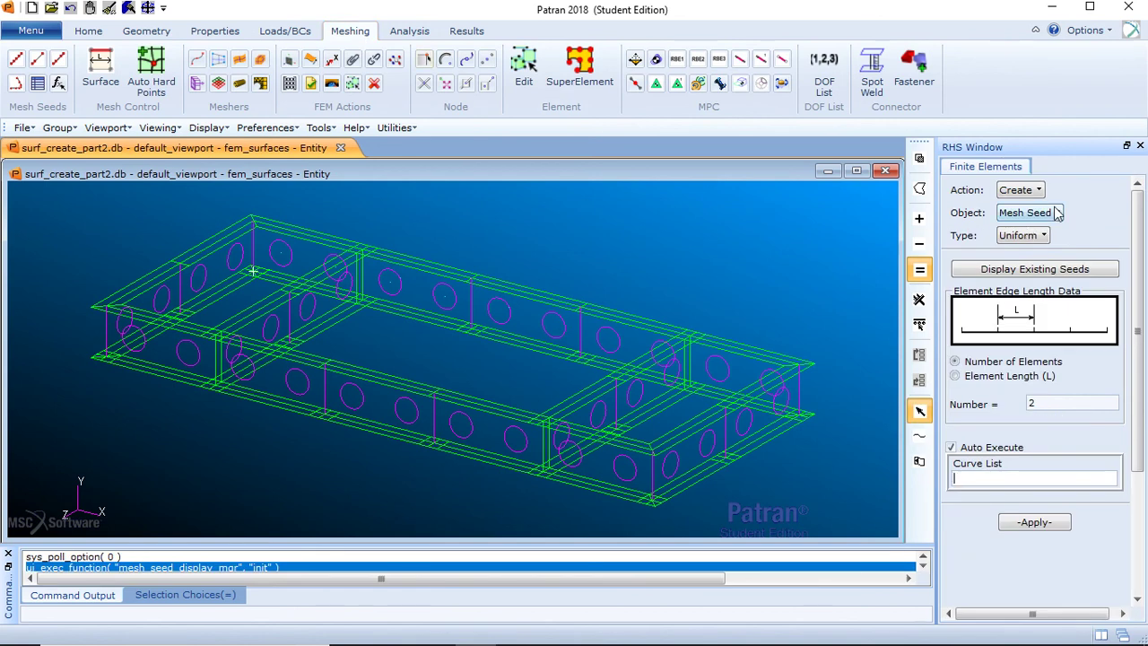
click(1059, 213)
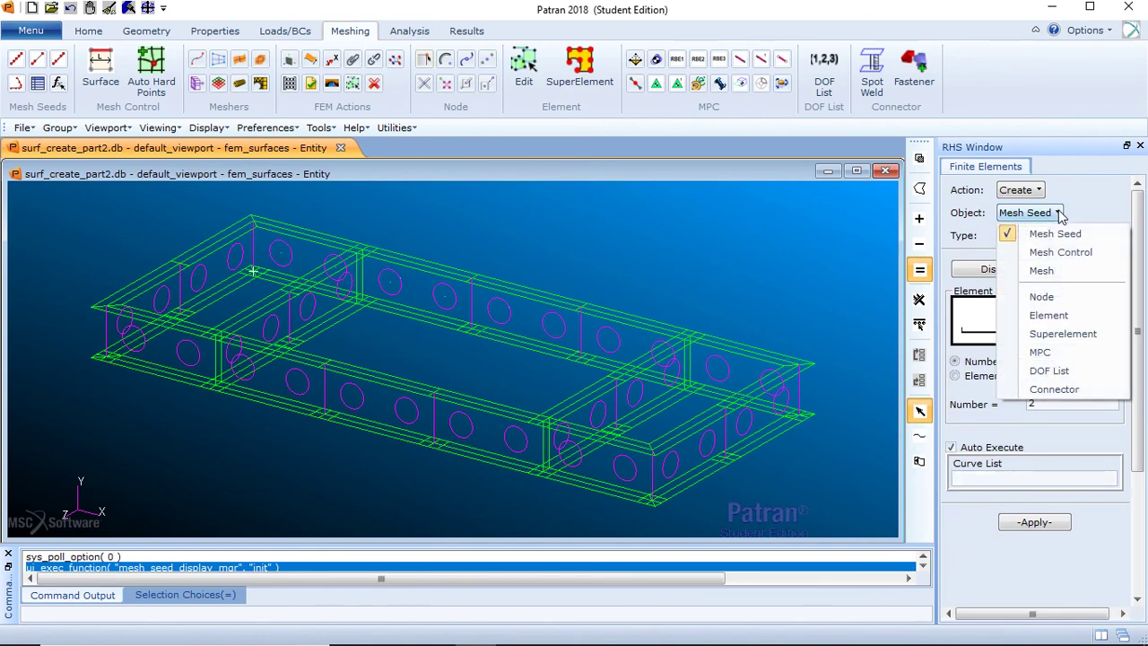
click(1045, 270)
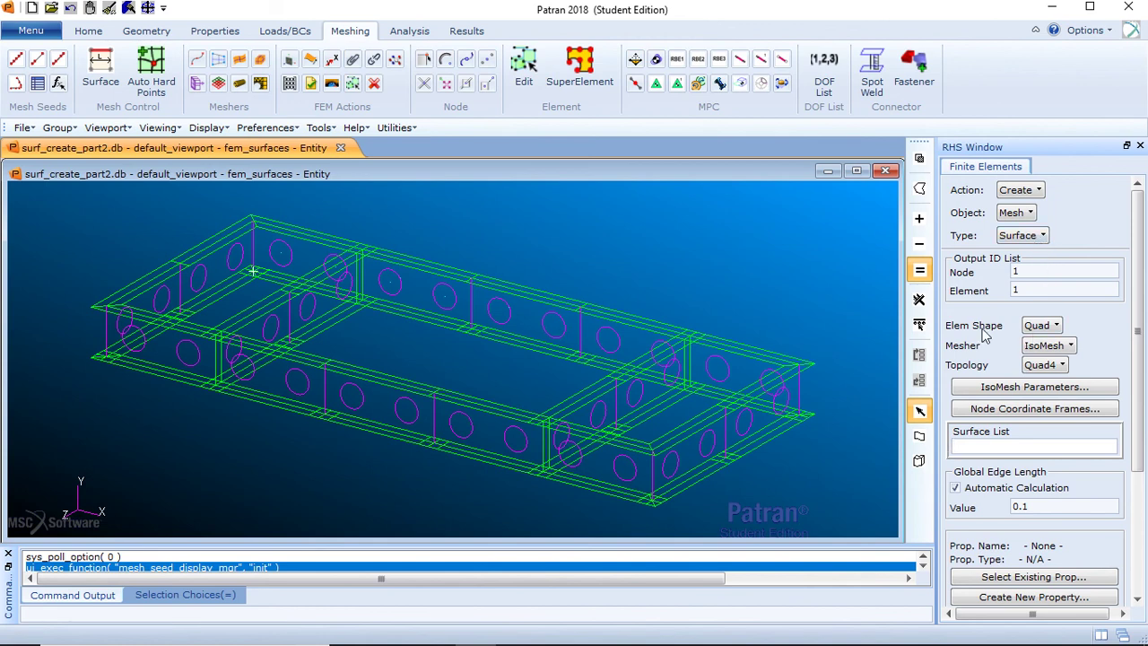
click(1055, 346)
click(1065, 387)
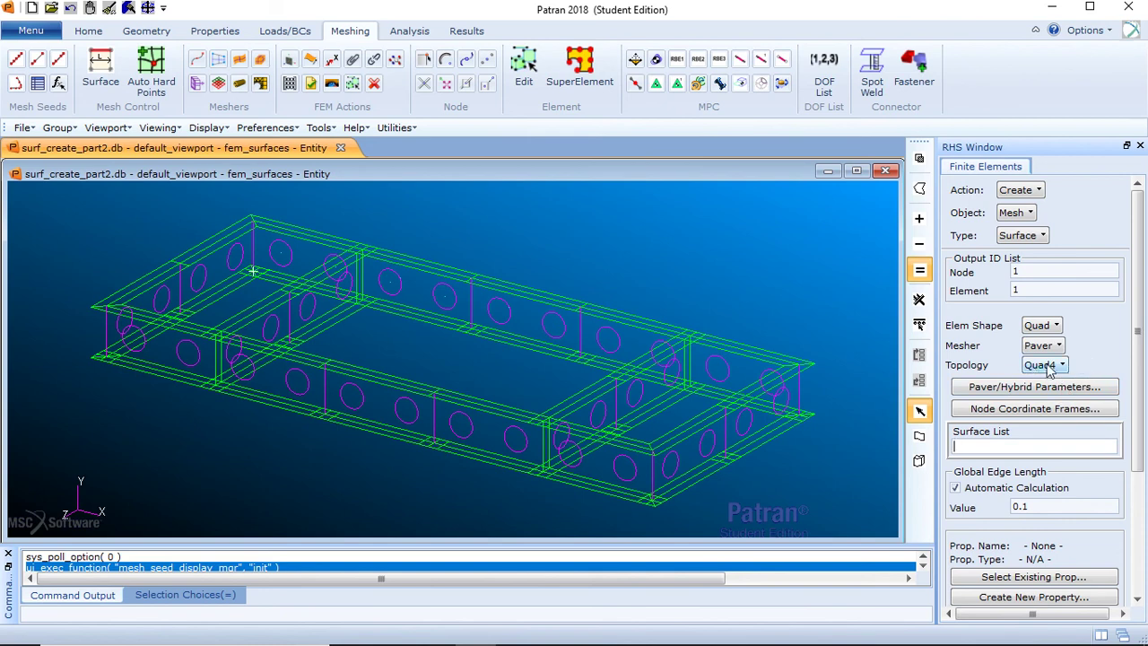
click(1050, 368)
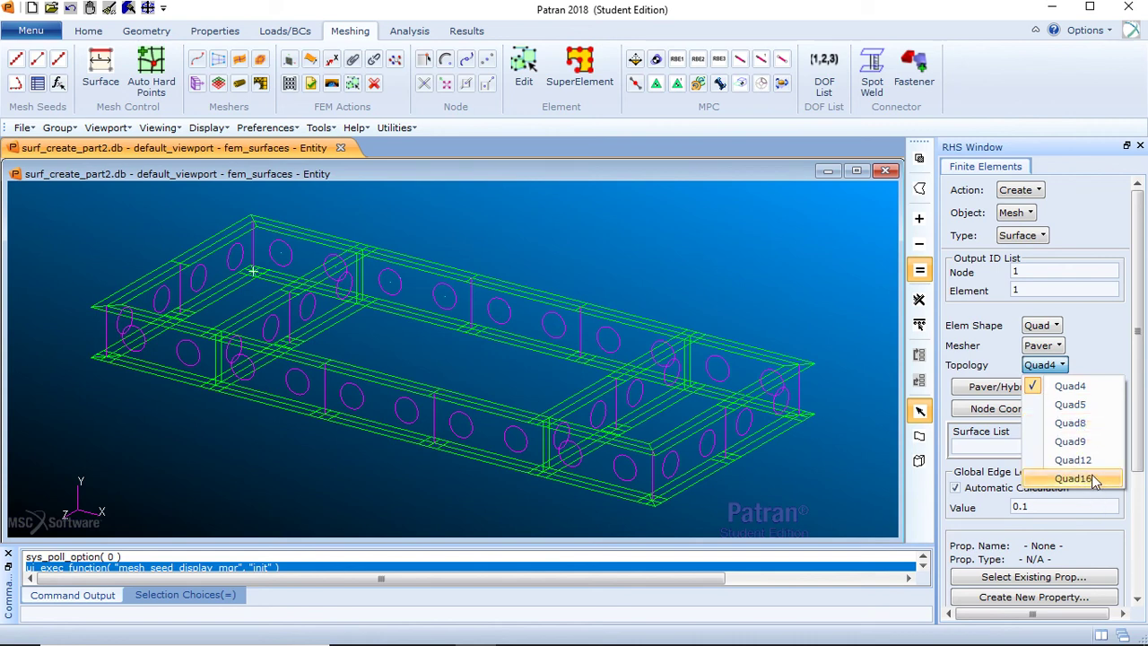
click(1089, 363)
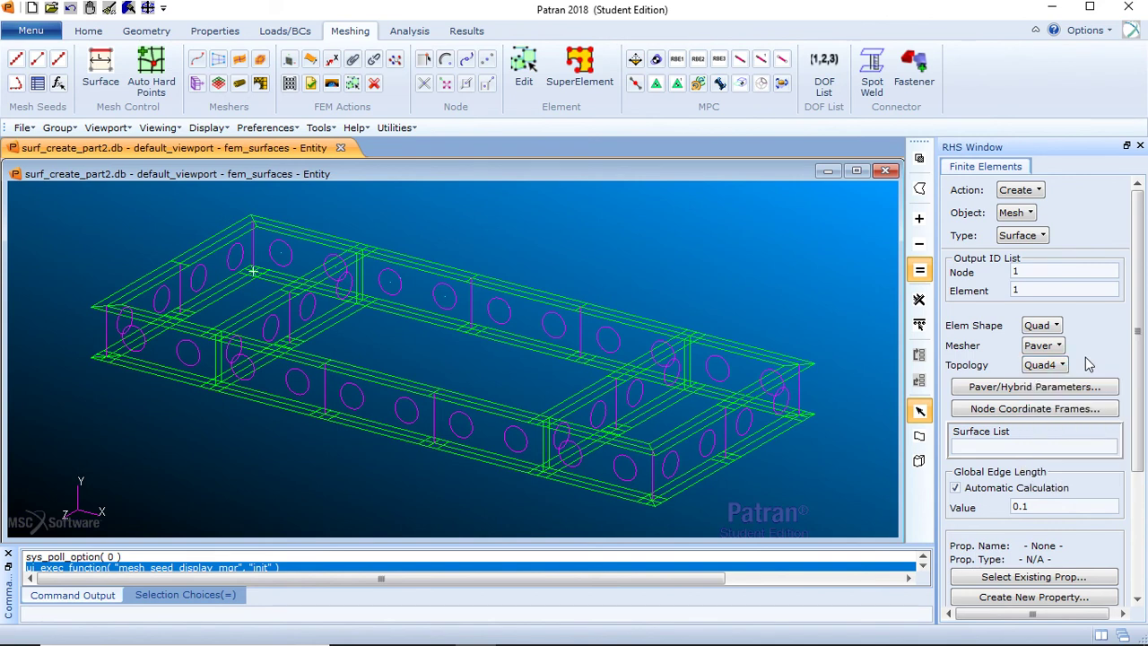
- Choose all surfaces of the frame, Surface 1:182, as the surfaces to mesh
click(1037, 447)
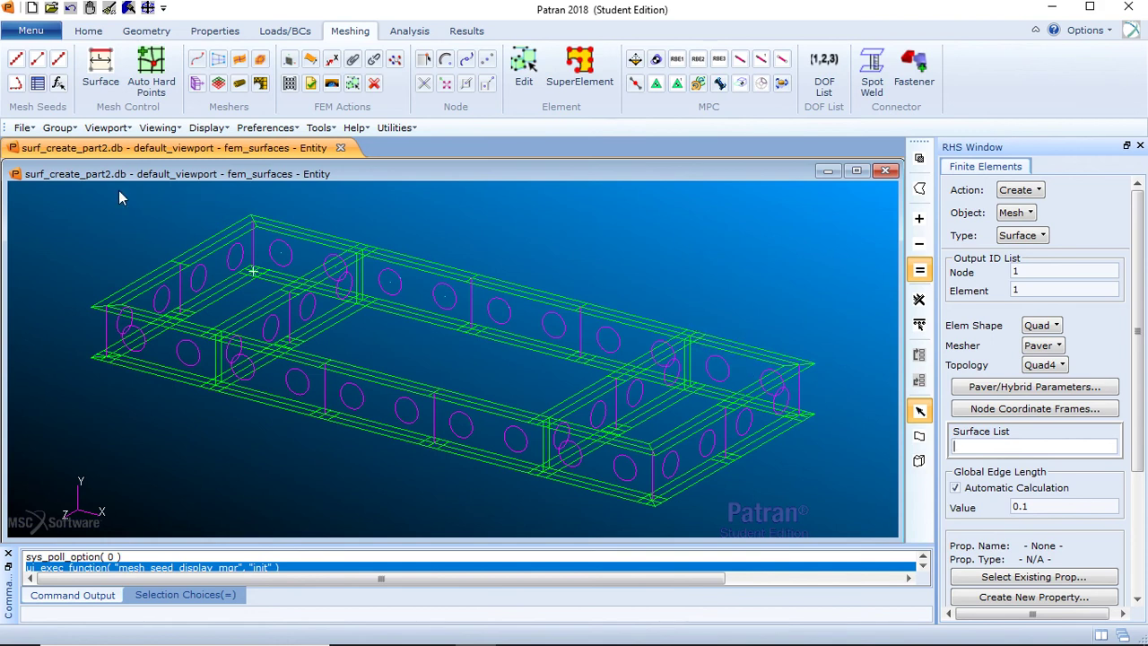
scroll(140, 314, down, 3)
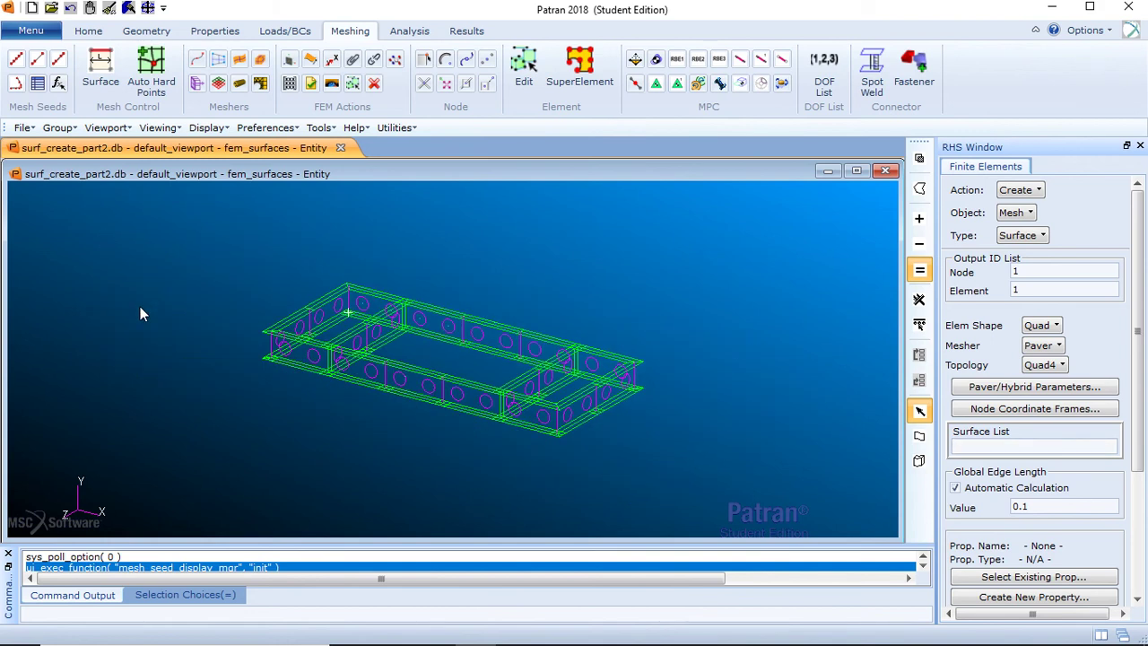
drag(165, 222, 669, 508)
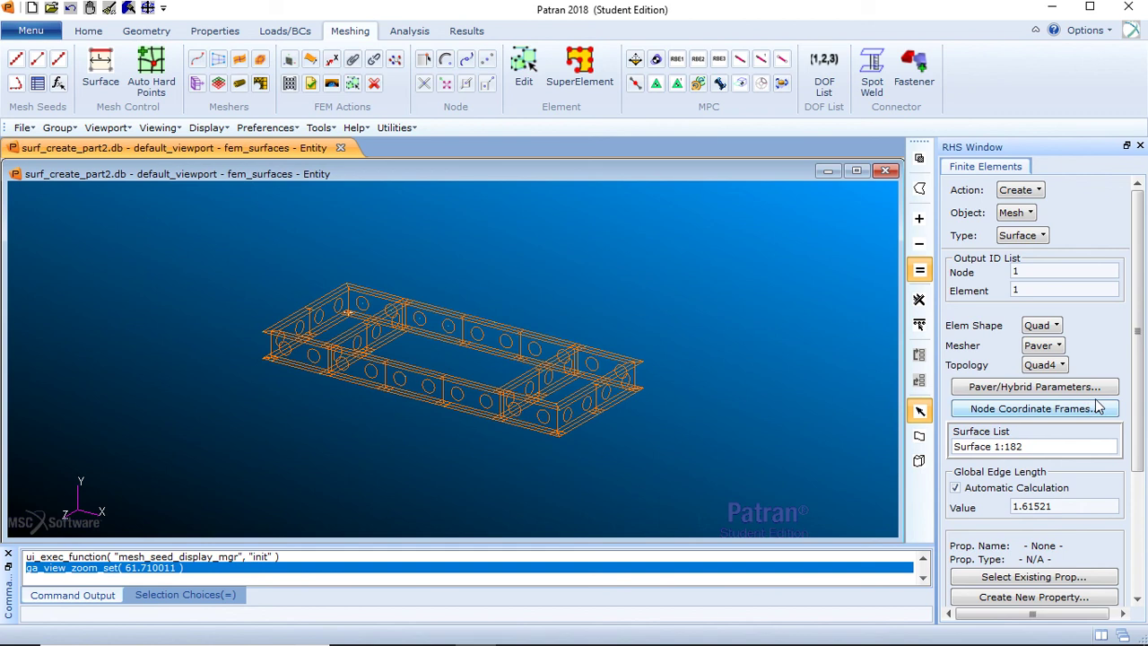
- Set the global edge length to 2 and generate the mesh on the chosen surfaces
drag(1137, 411, 1016, 463)
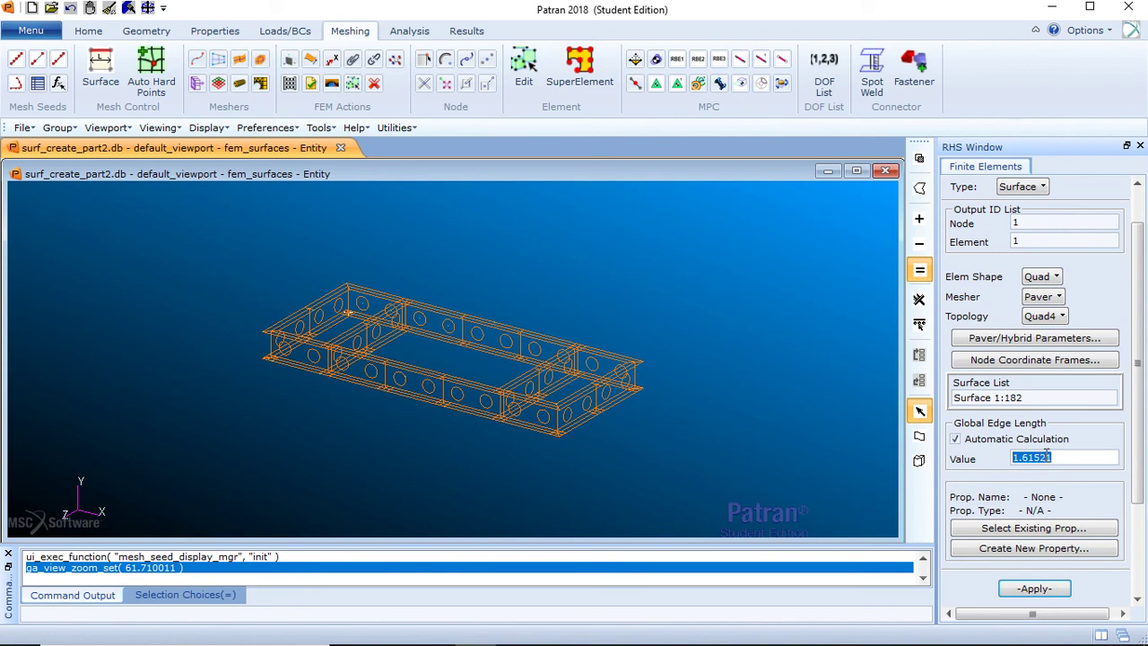
key(BackSpace)
text(1)
key(BackSpace)
text(2)
key(BackSpace)
text(1)
key(BackSpace)
text(2)
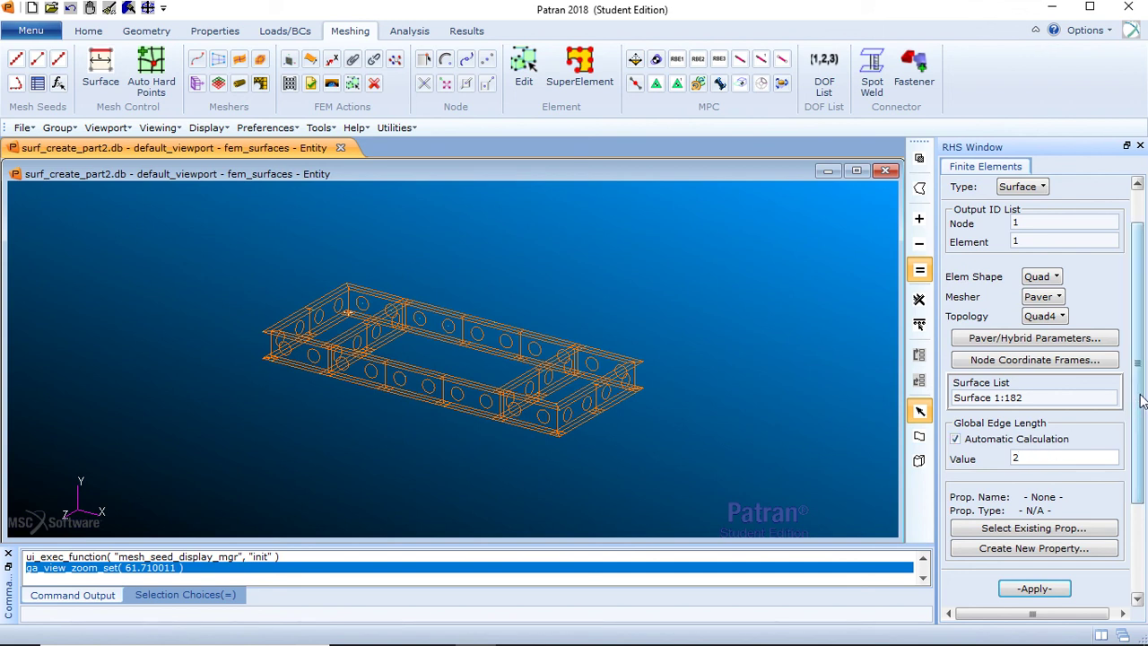
scroll(1142, 401, down, 3)
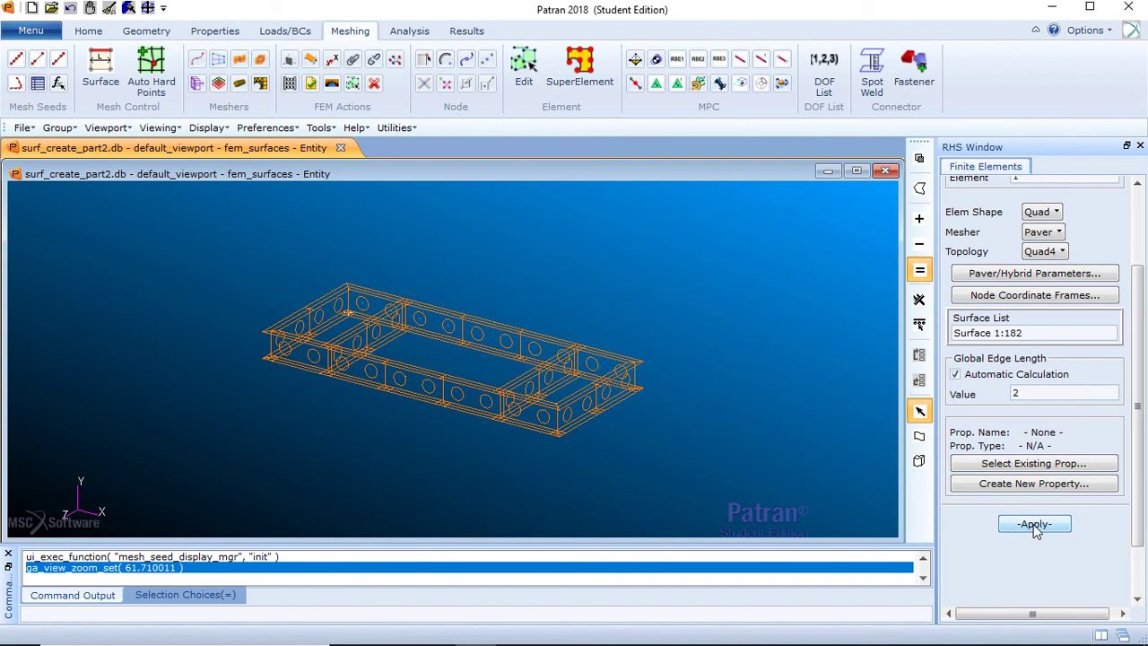
click(1034, 525)
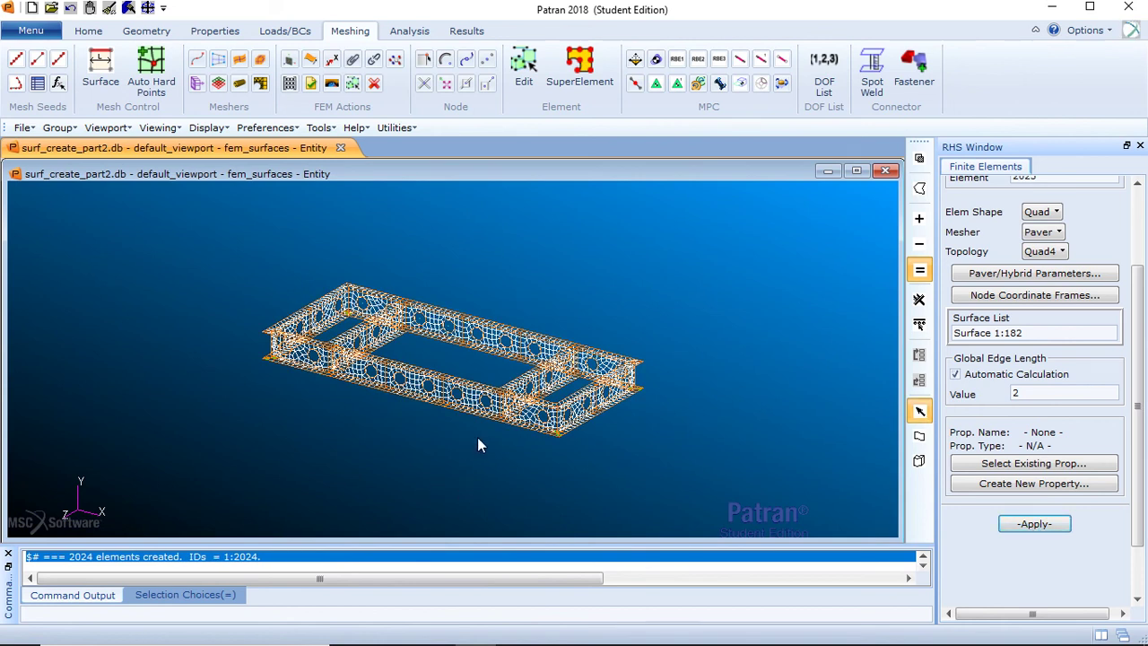
- Equivalence all coincident nodes of the frame mesh with the Tolerance Cube method
scroll(477, 437, up, 5)
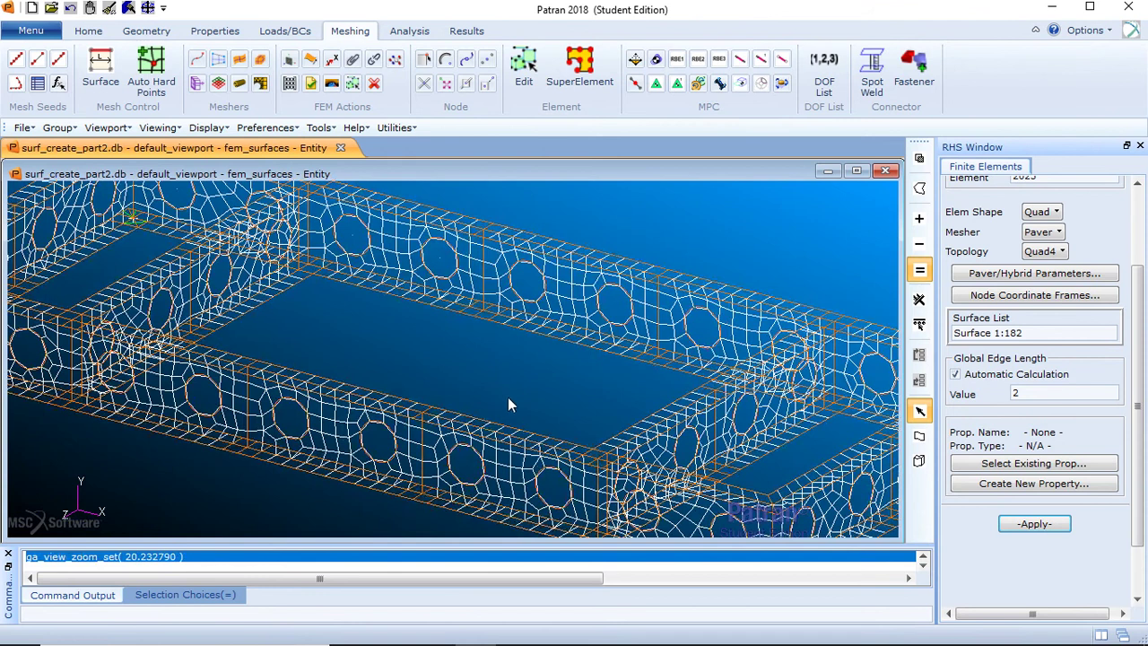
scroll(436, 520, up, 3)
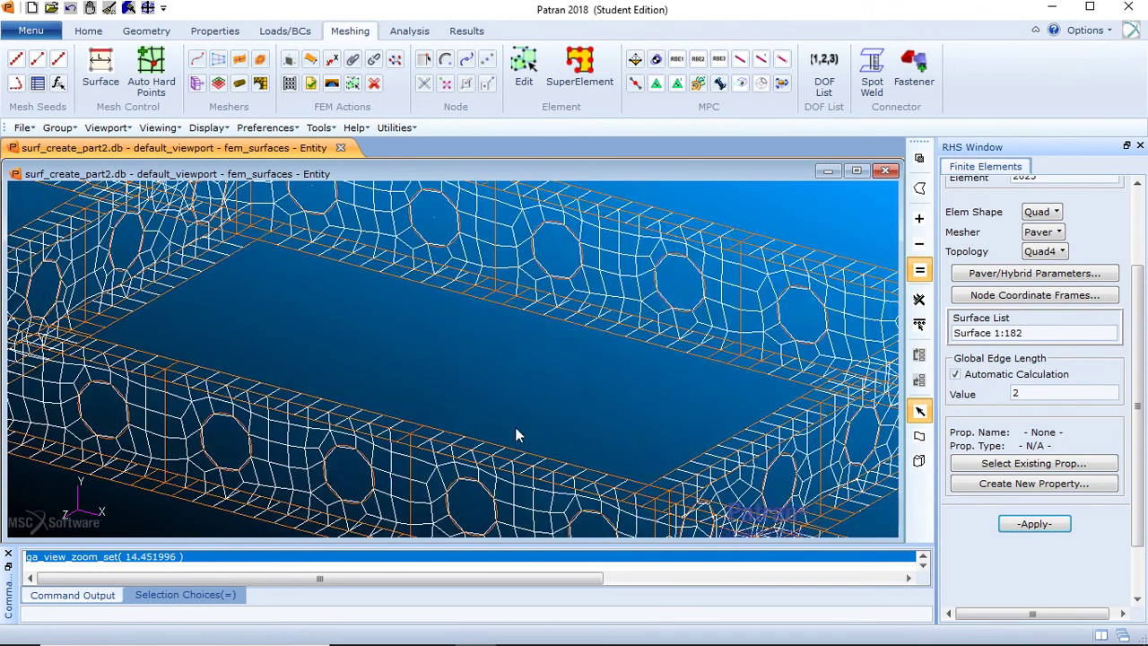
shift+middle_drag(533, 422, 469, 346)
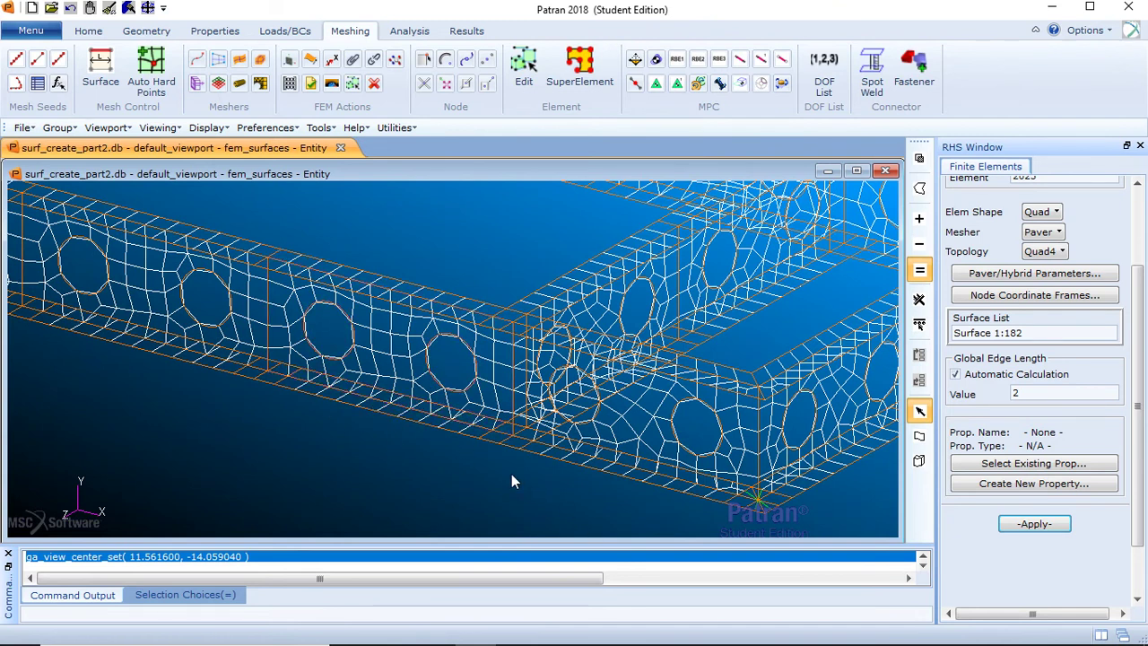
scroll(511, 471, up, 4)
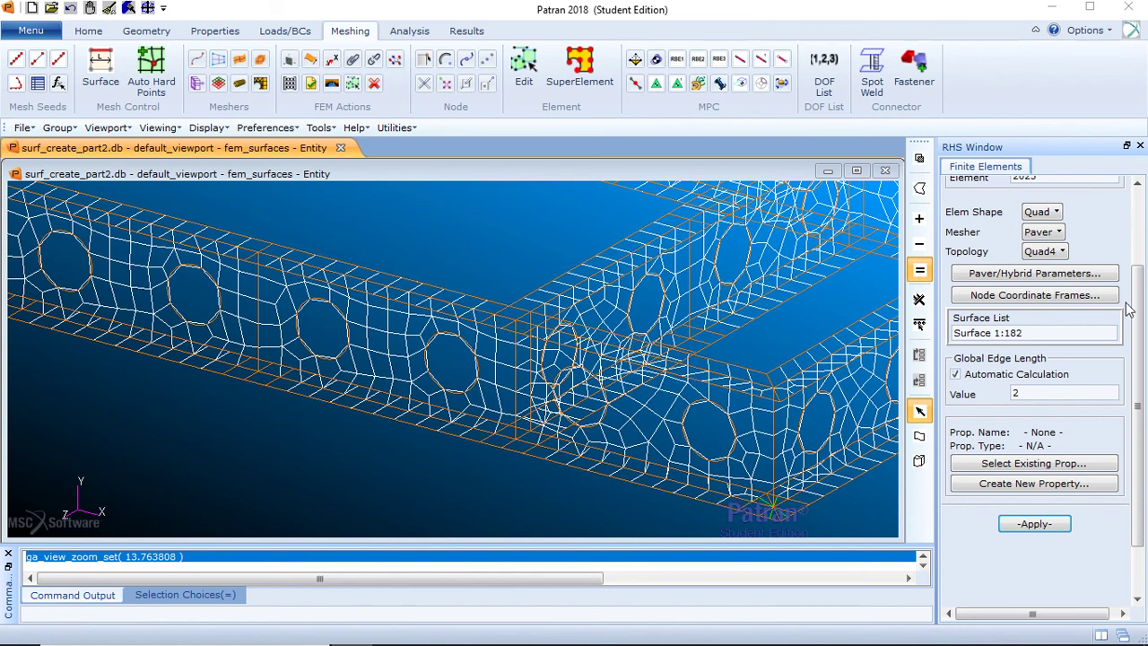
scroll(1140, 435, up, 3)
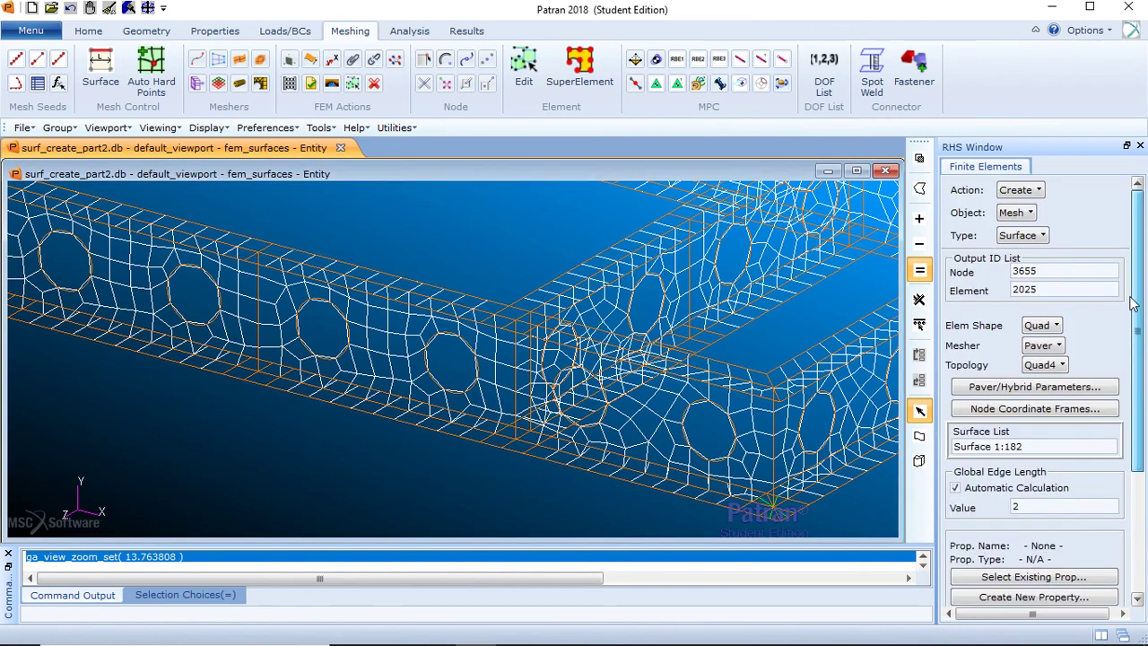
click(1019, 191)
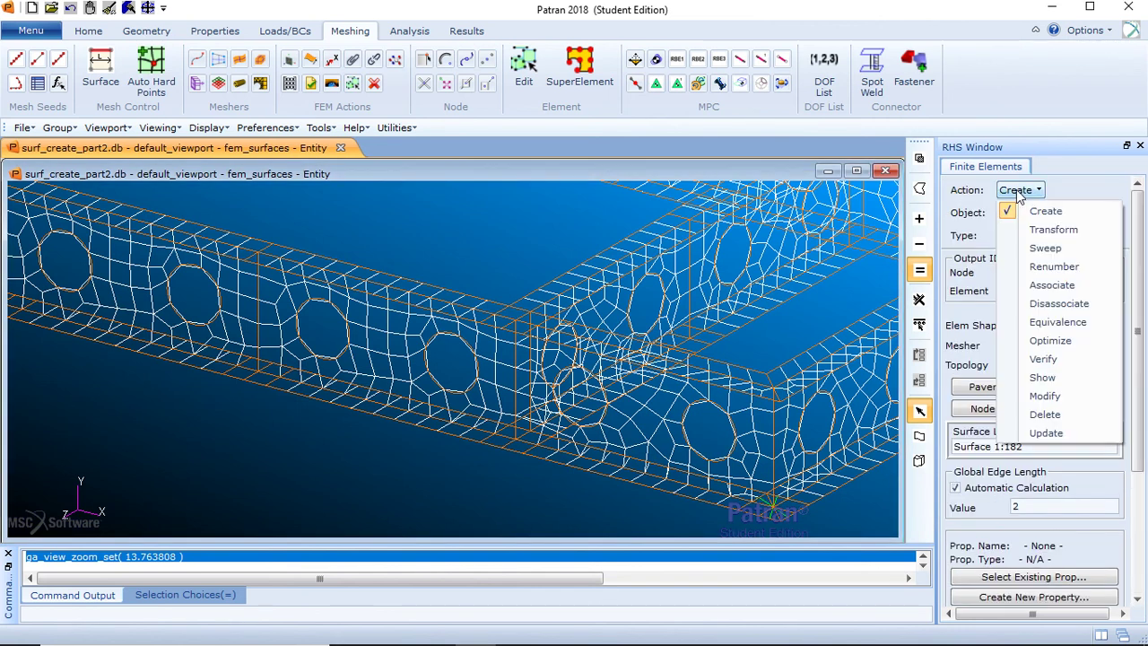
click(1064, 323)
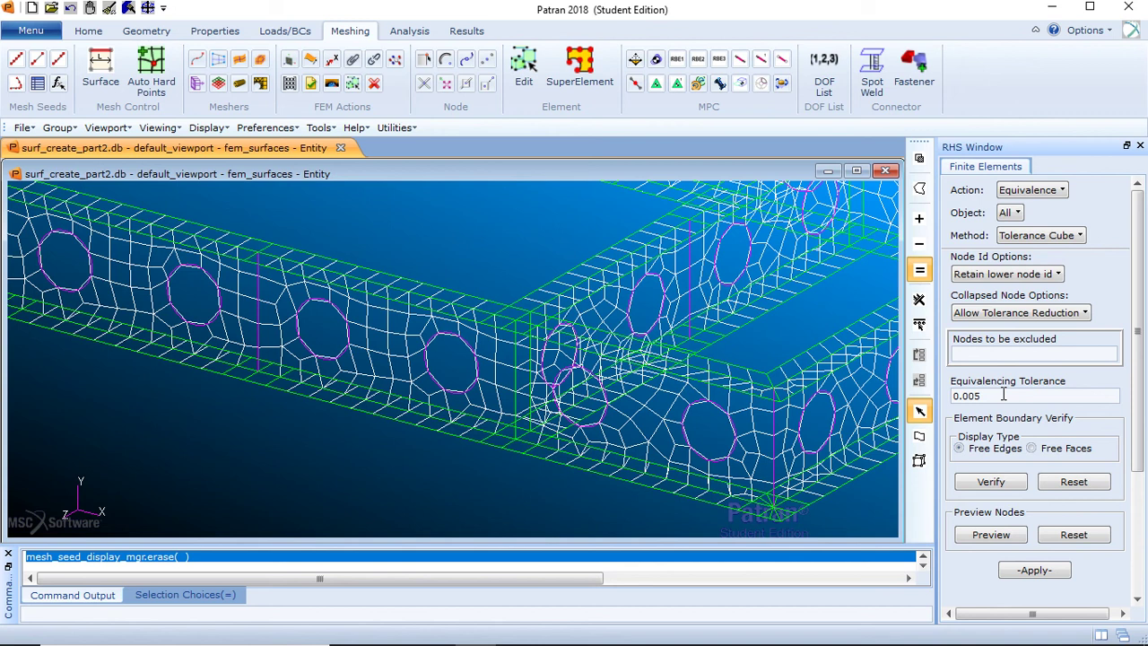
click(1017, 571)
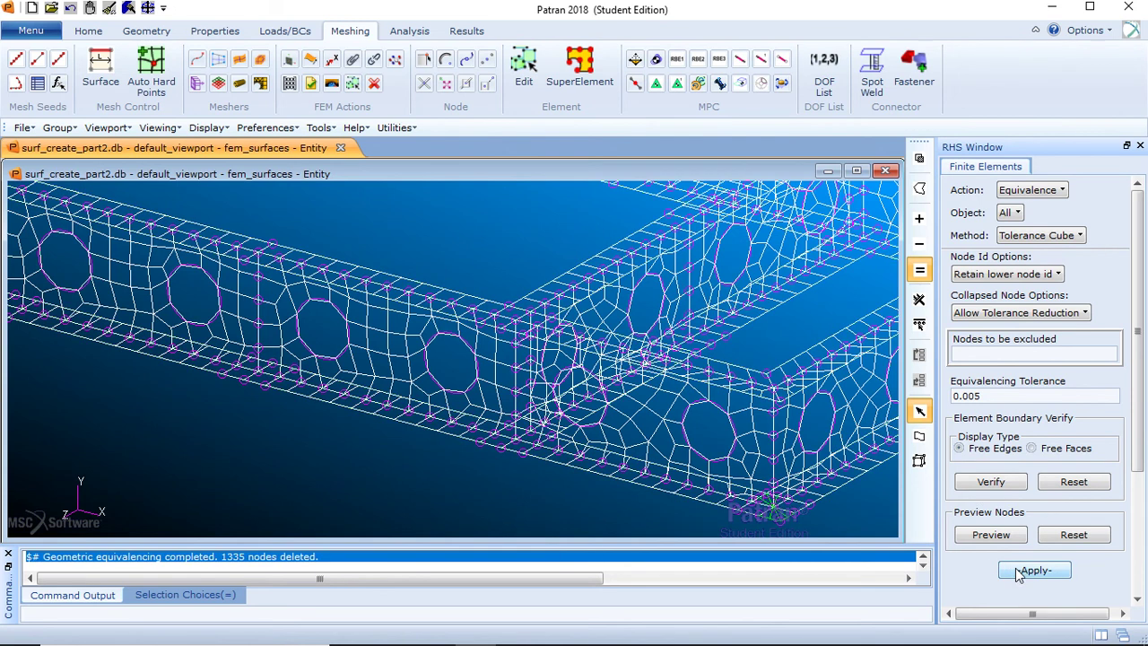
- Verify the element boundaries of the whole mesh by displaying its free edges
scroll(458, 490, down, 5)
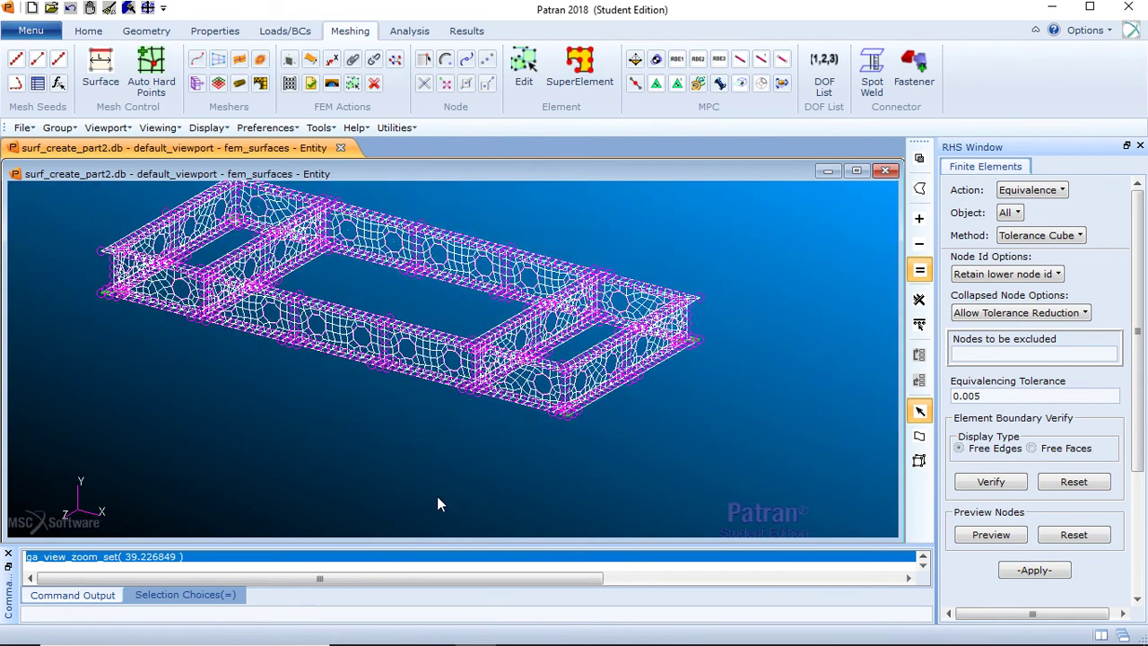
mouse_move(409, 463)
shift+middle_down()
mouse_move(441, 469)
mouse_move(430, 456)
shift+middle_up()
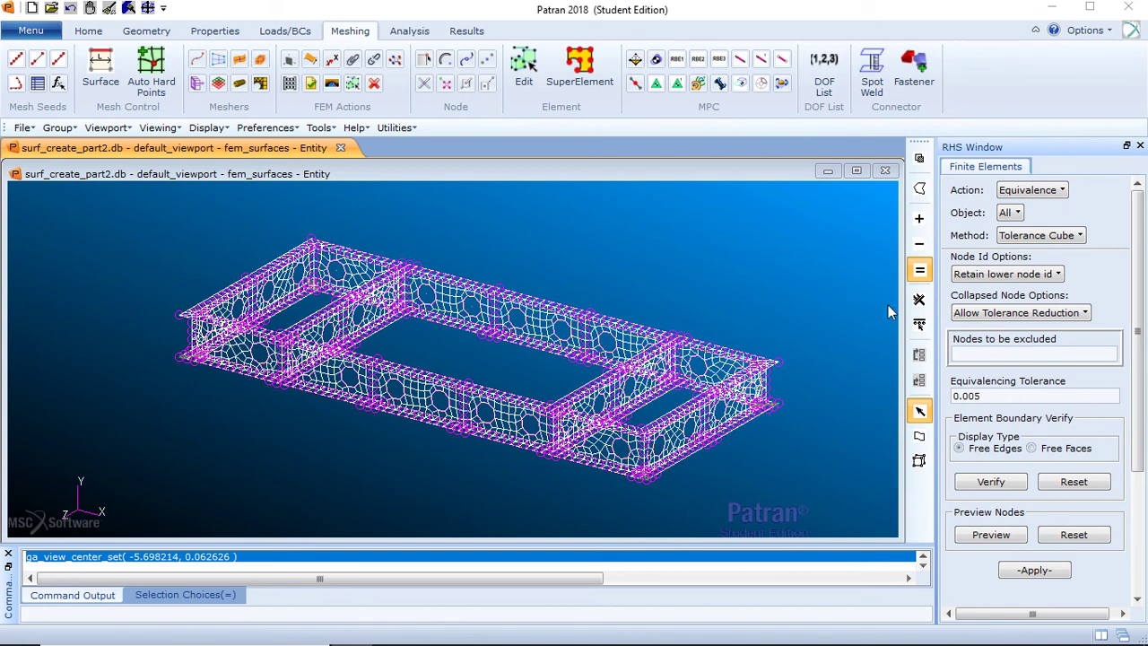
click(1036, 190)
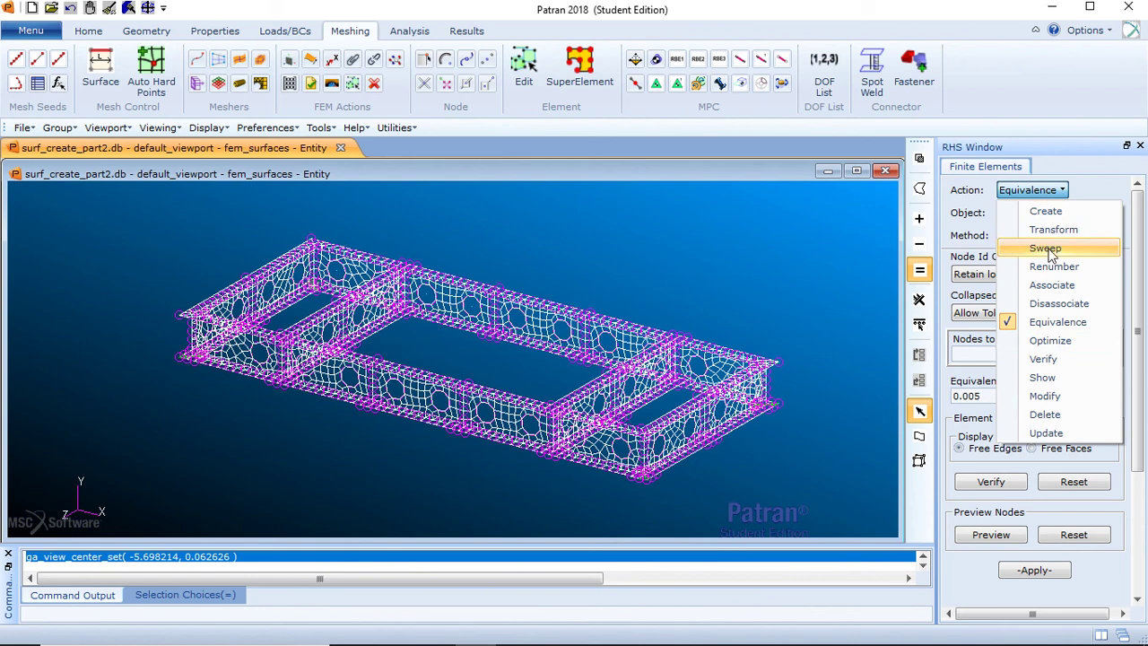
click(1041, 360)
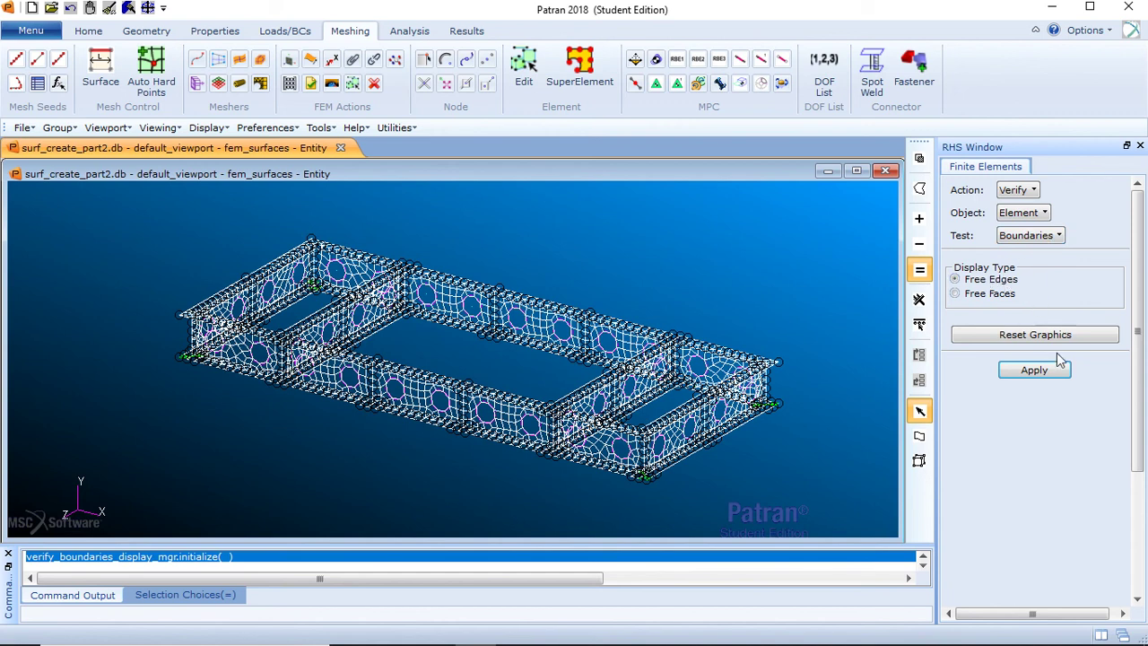
click(1041, 382)
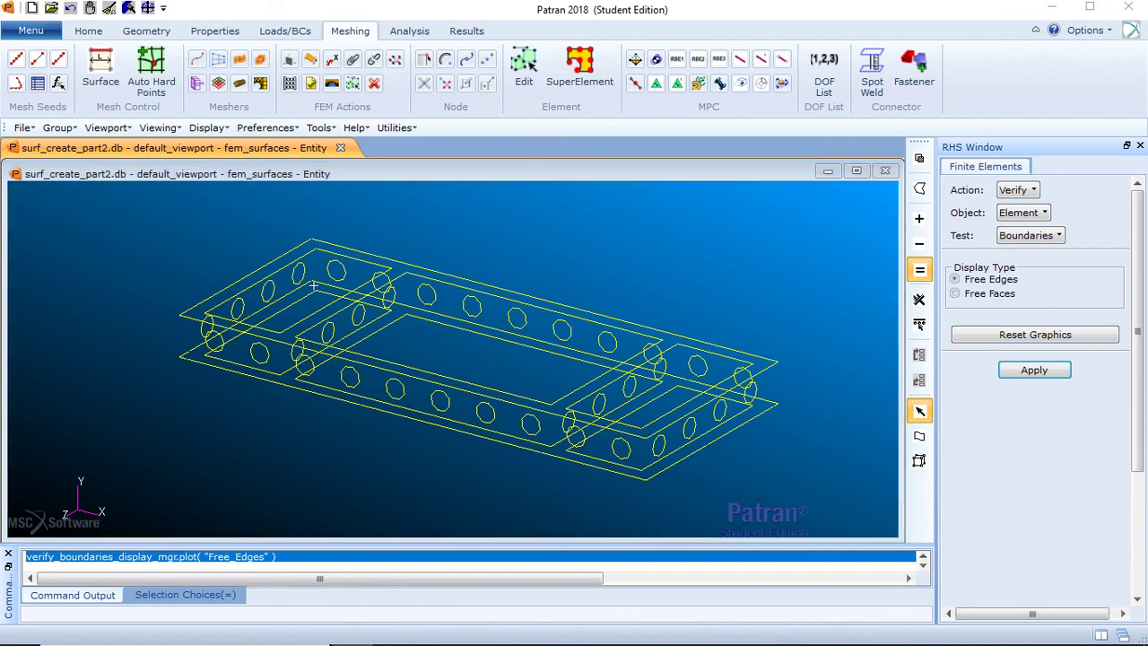
- Verify the aspect ratio of the quad elements against a threshold of 5, acknowledging the message about the test method
click(1023, 212)
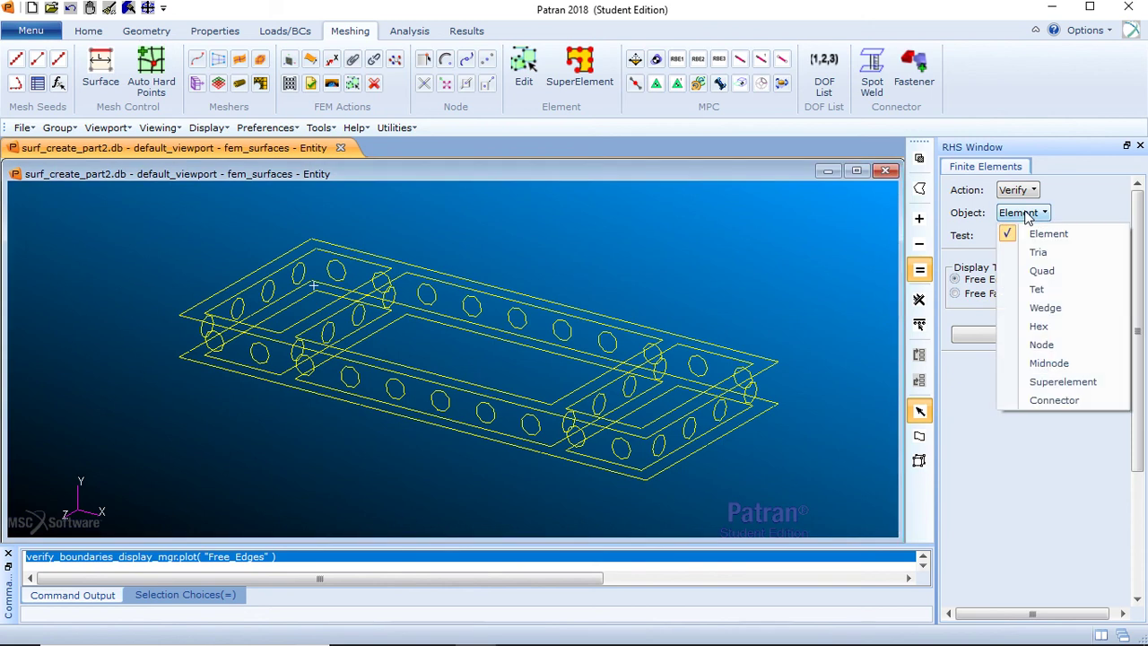
click(1044, 271)
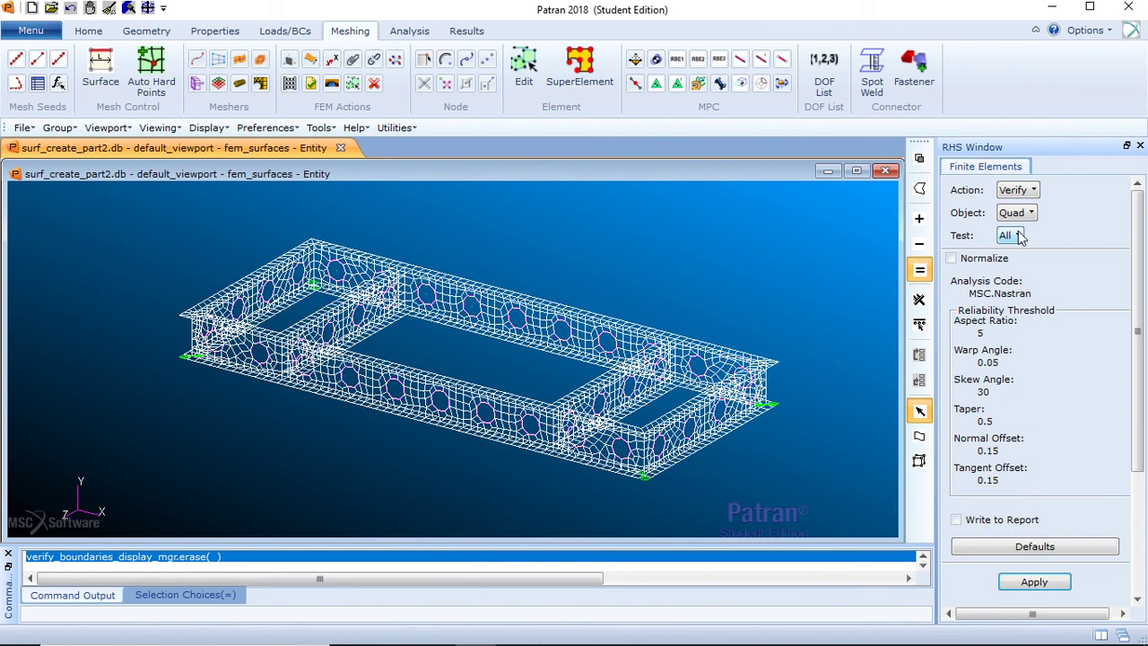
click(1019, 235)
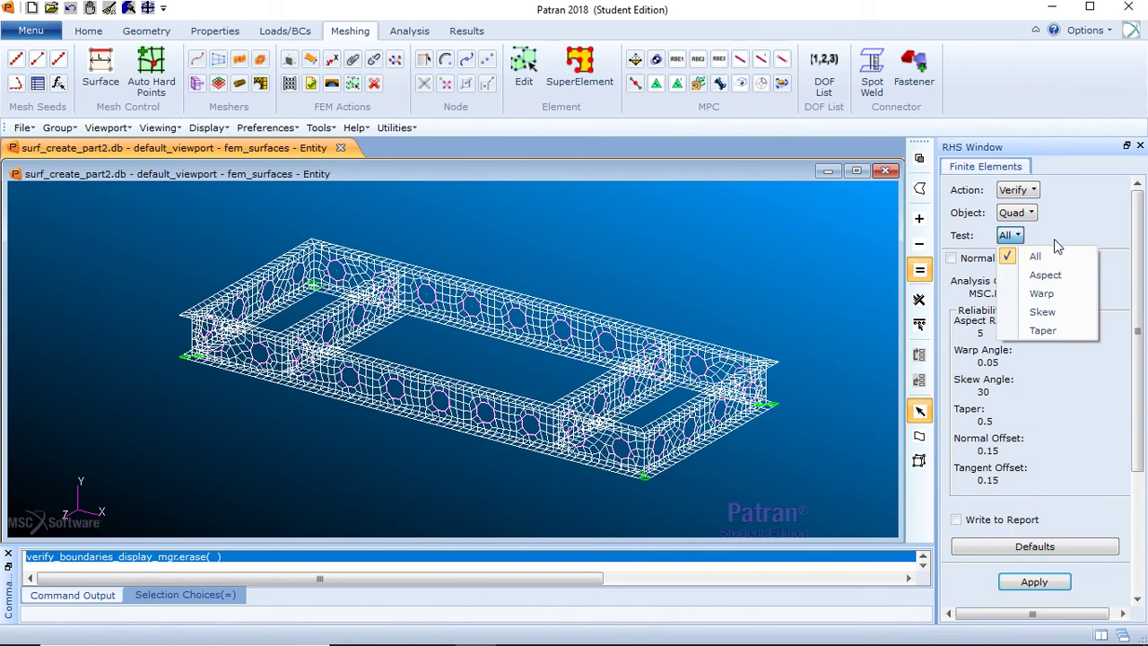
click(1052, 282)
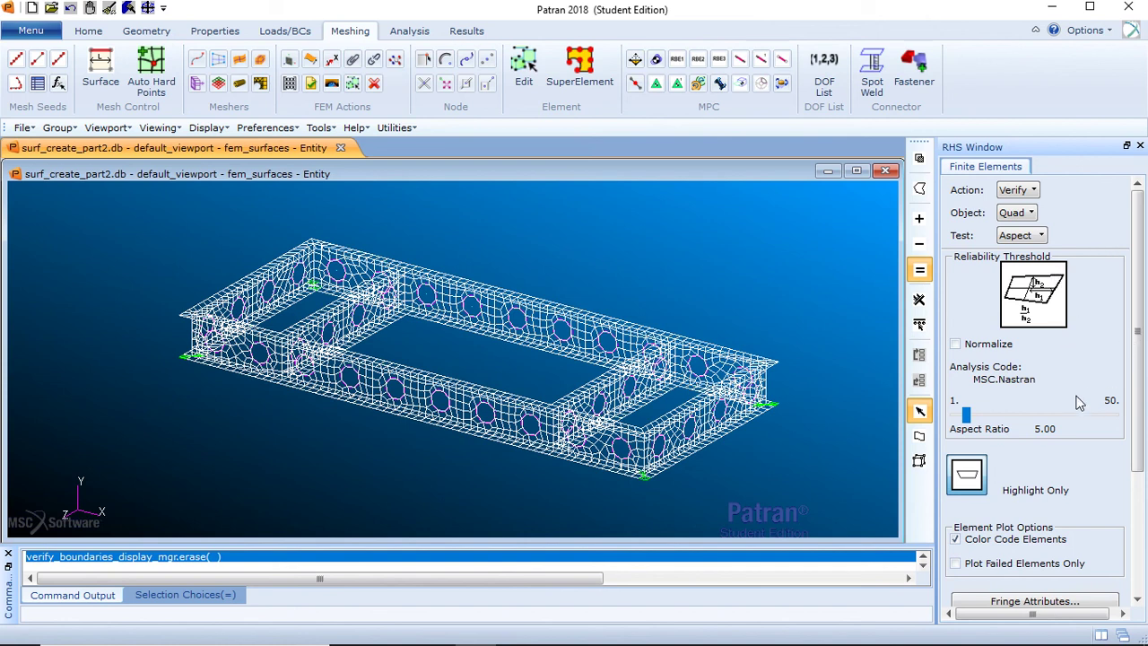
click(967, 418)
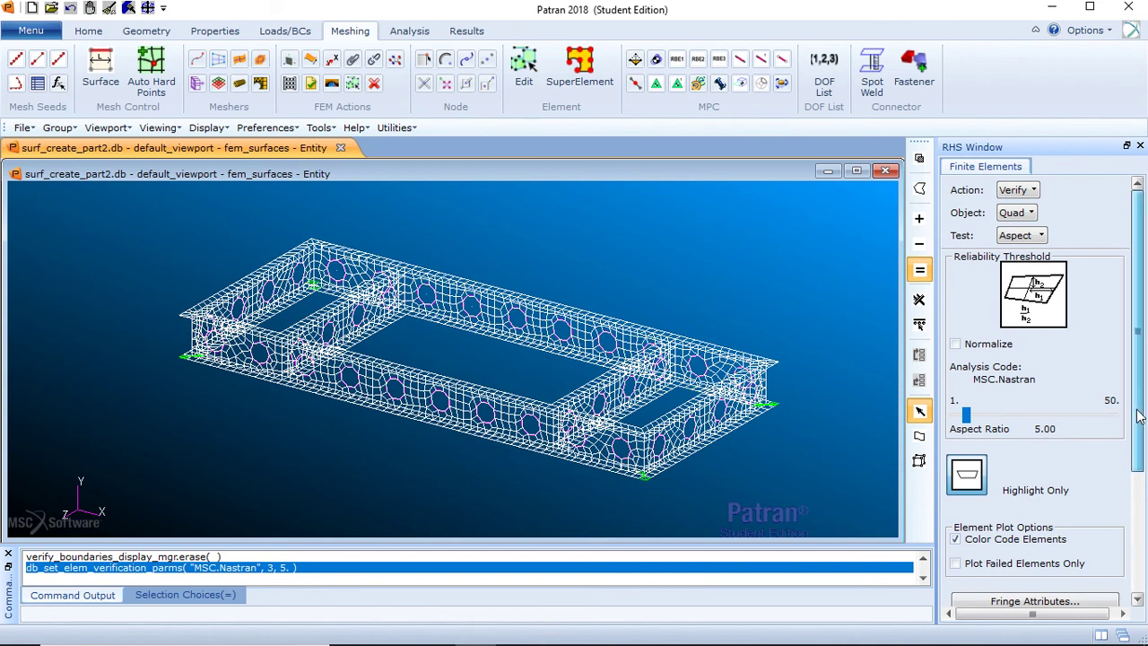
drag(1135, 417, 1133, 541)
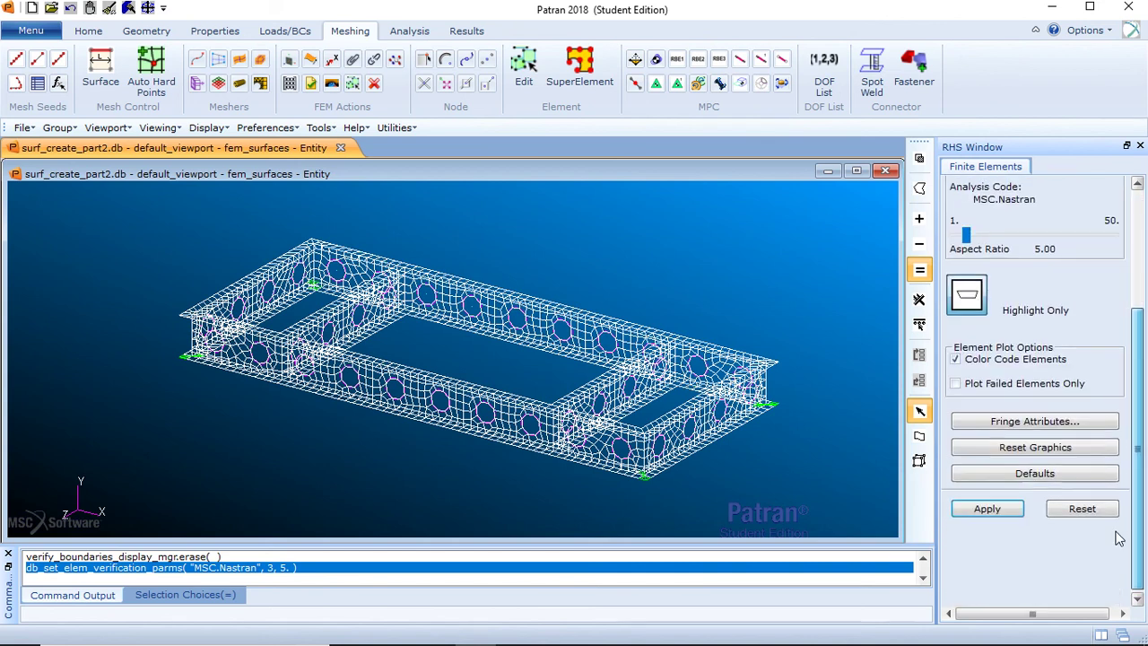
click(996, 509)
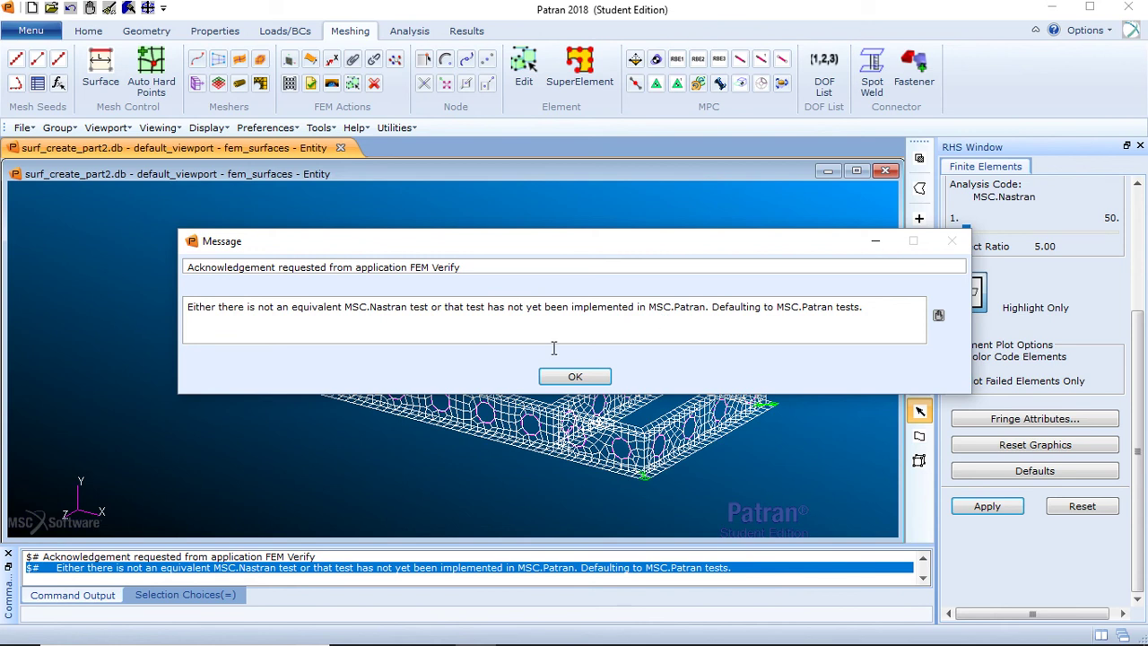
click(595, 378)
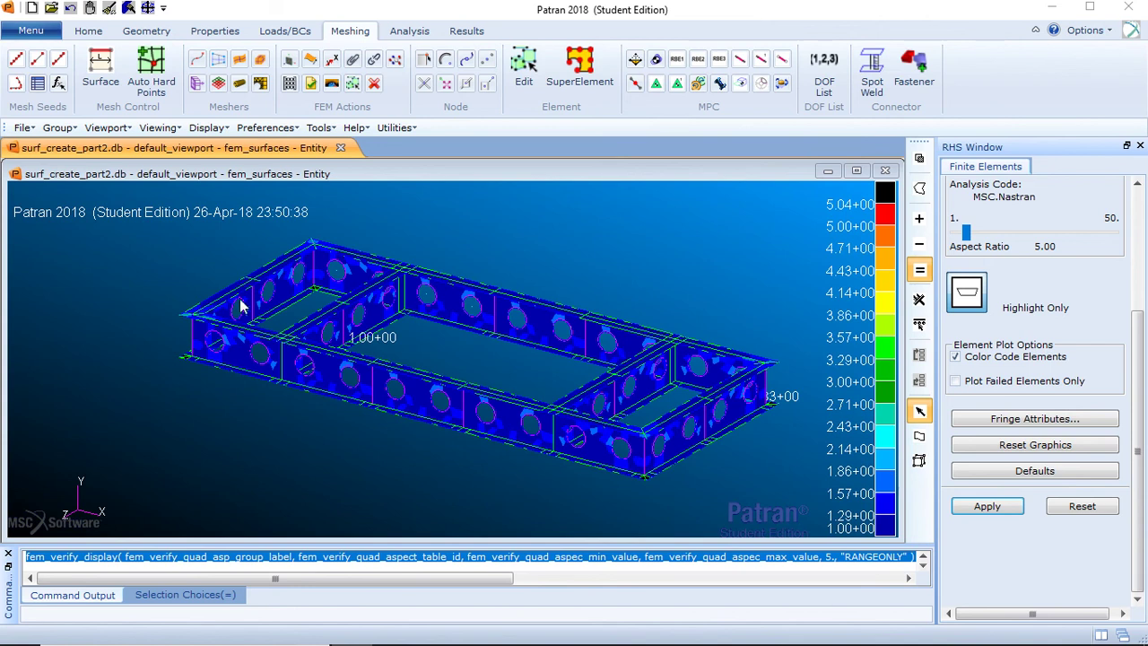
- Post only the all_surfaces group in the default viewport and close the group form
click(60, 128)
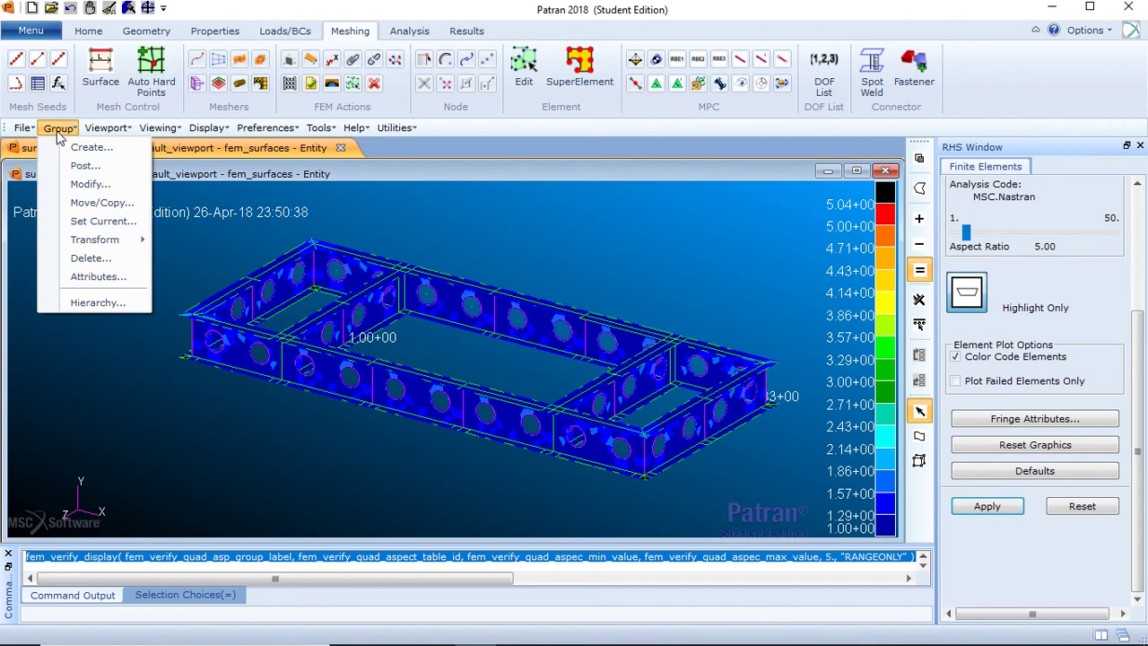
click(97, 167)
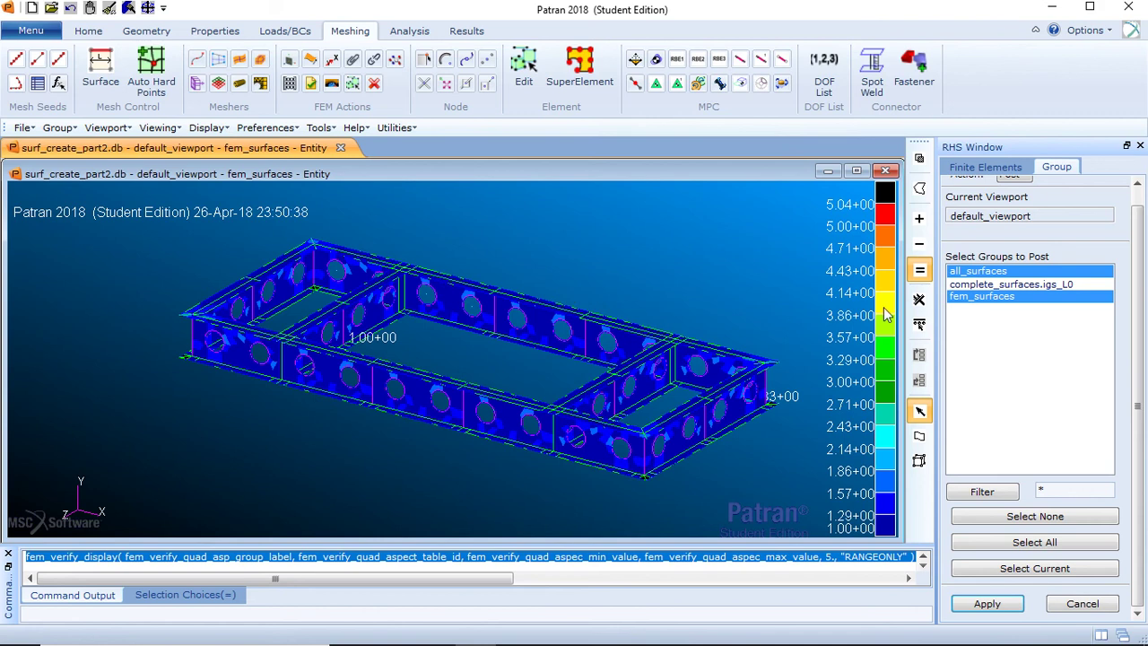
click(1001, 274)
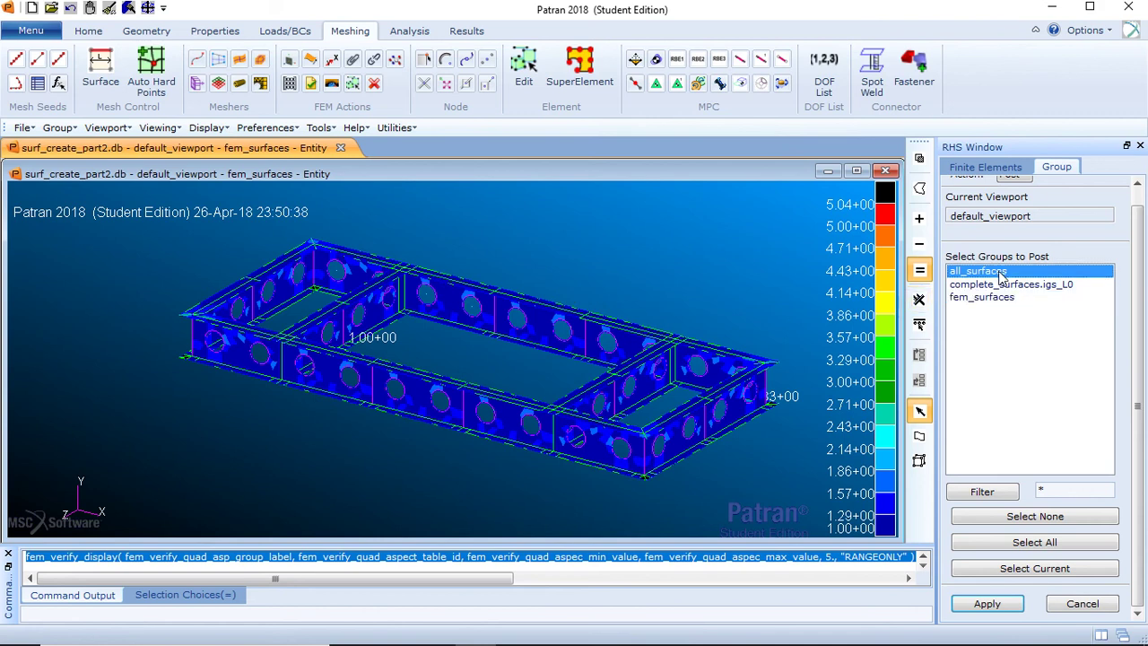
click(987, 605)
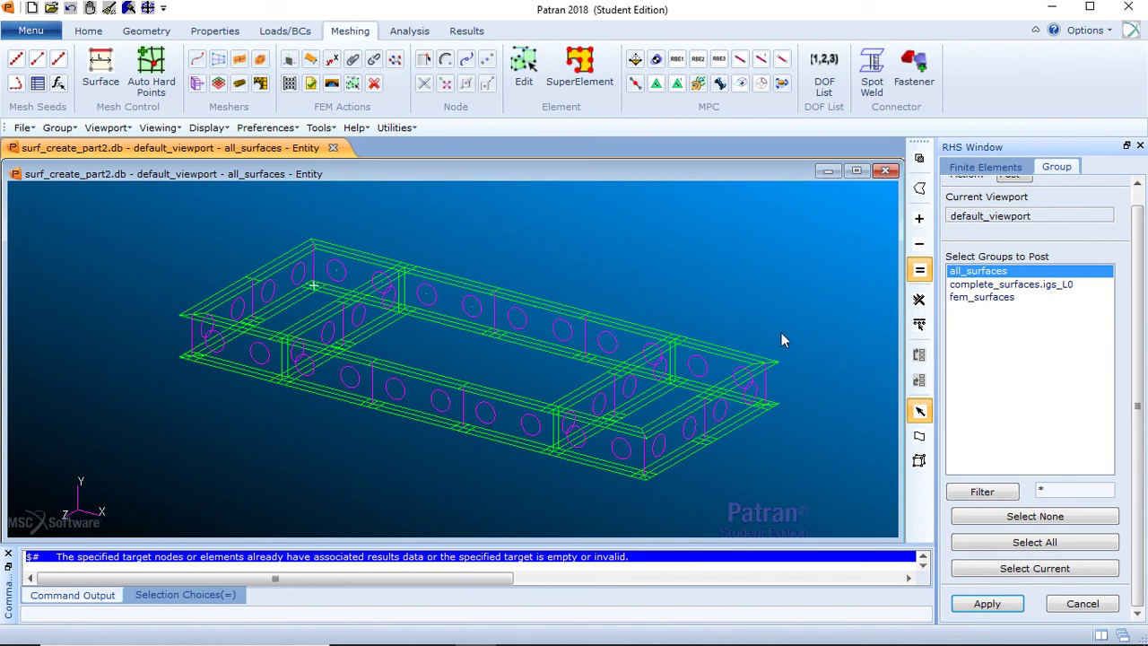
click(1090, 605)
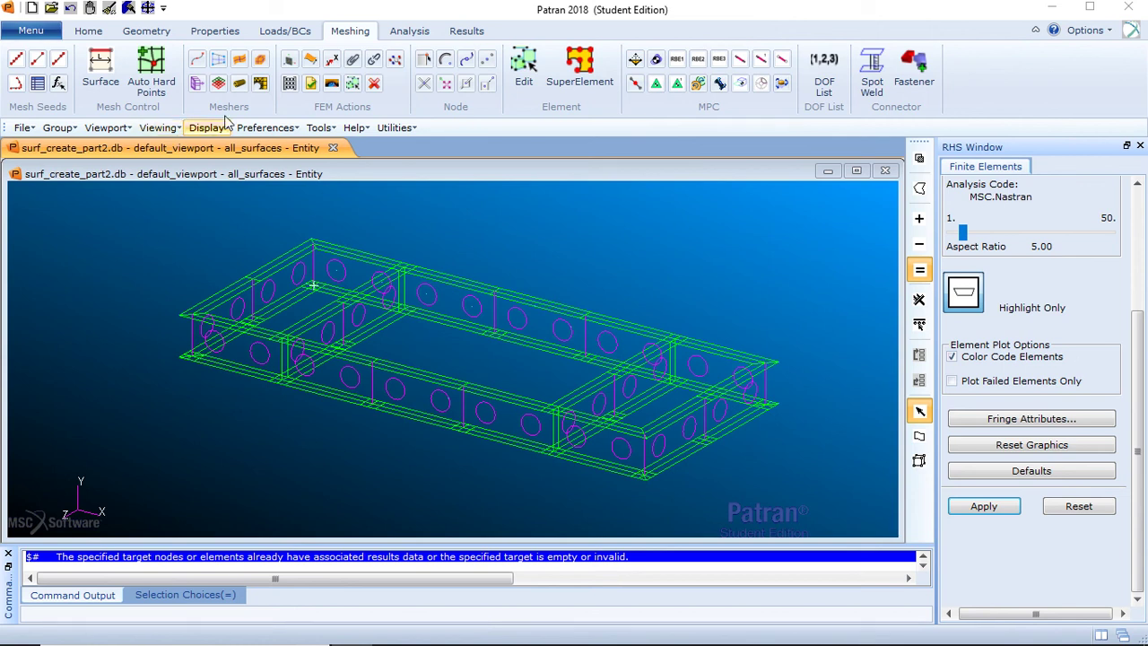
- Display the frame smooth shaded and examine the flange corner and crossbeam joint up close
click(88, 30)
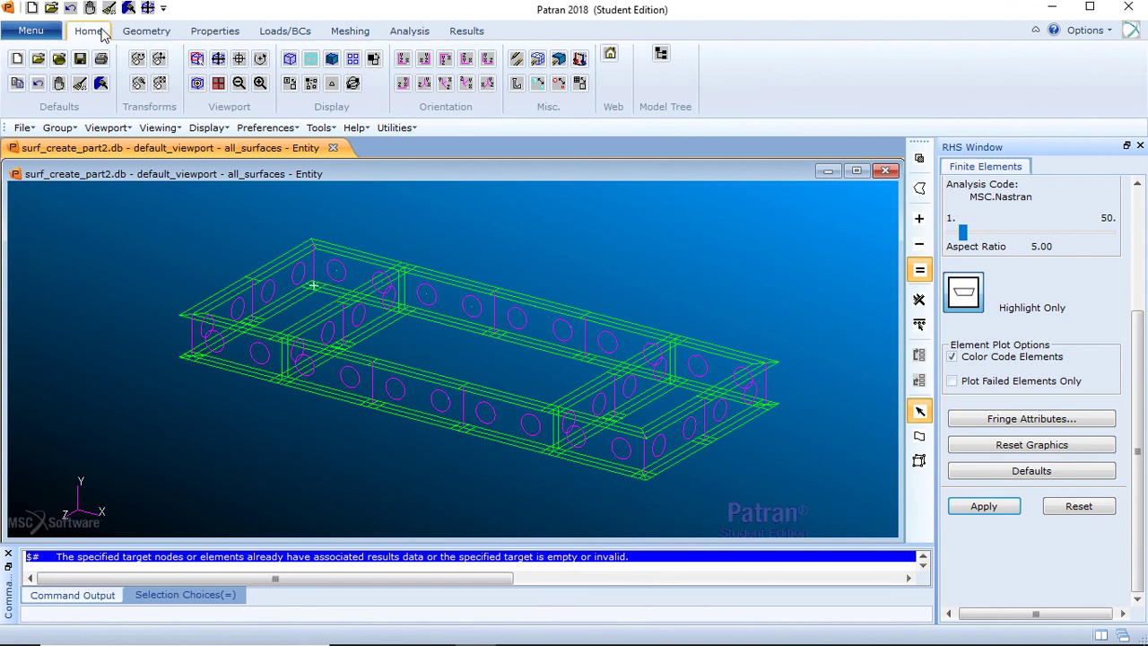
click(331, 59)
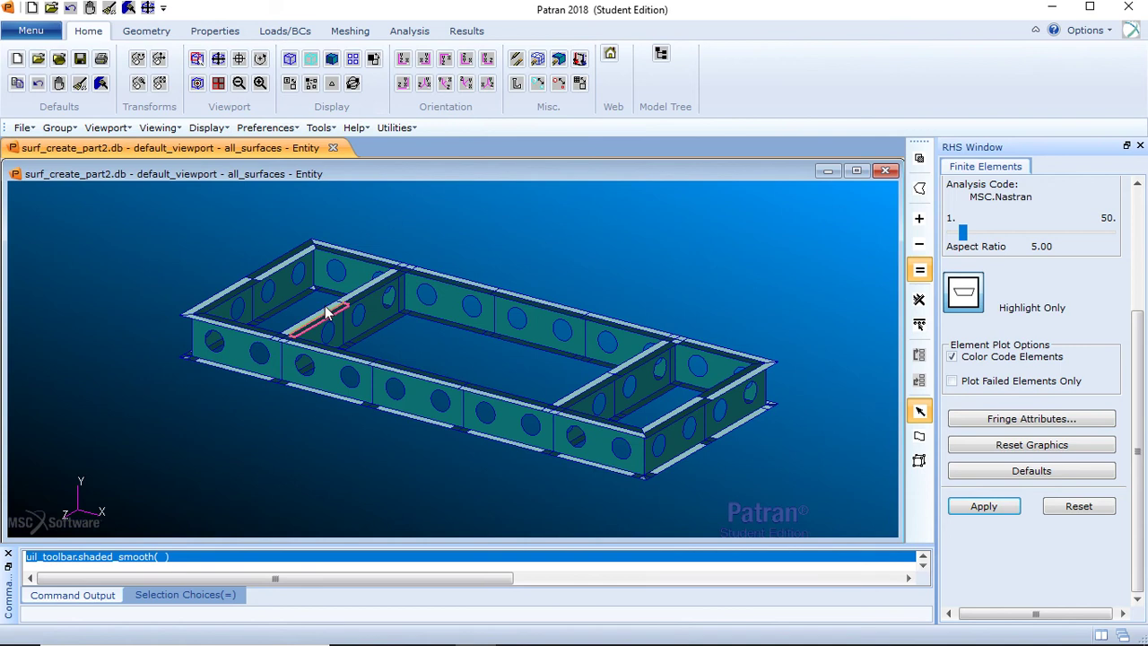
scroll(315, 308, up, 5)
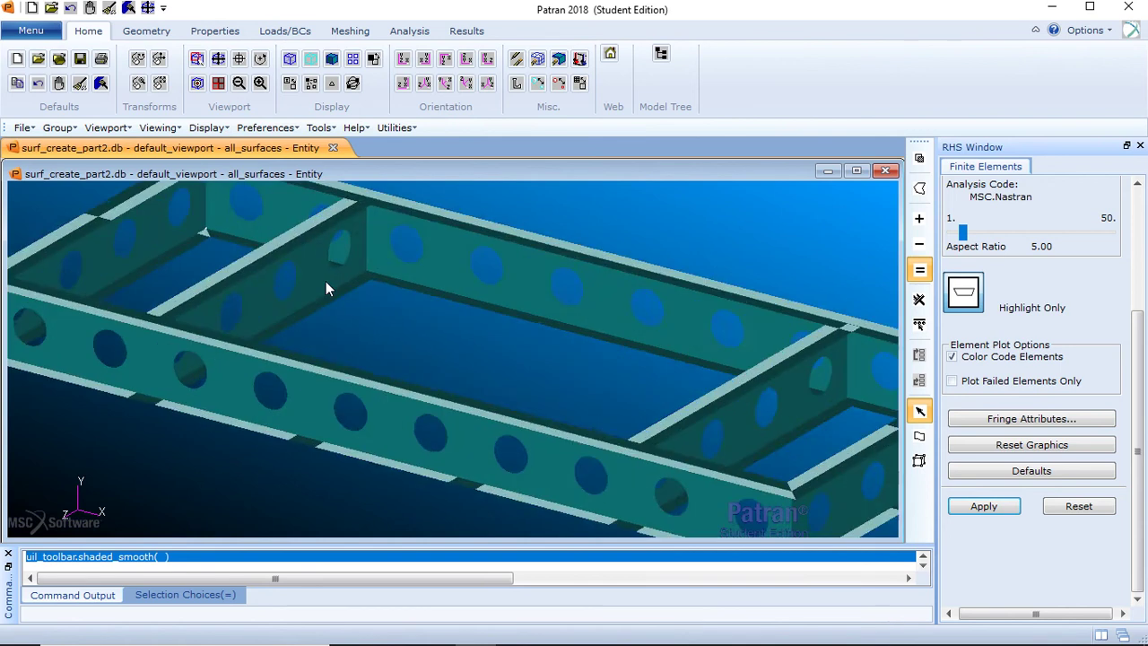
shift+middle_drag(337, 306, 500, 454)
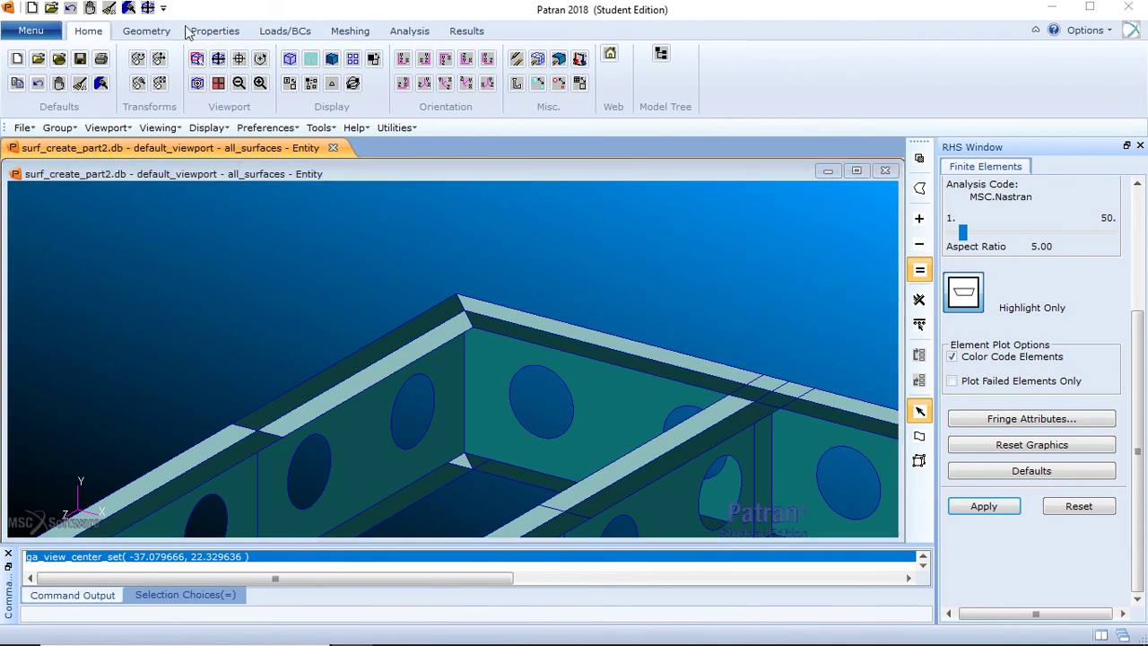
- Start a new nodal force load set named dead_load
click(287, 35)
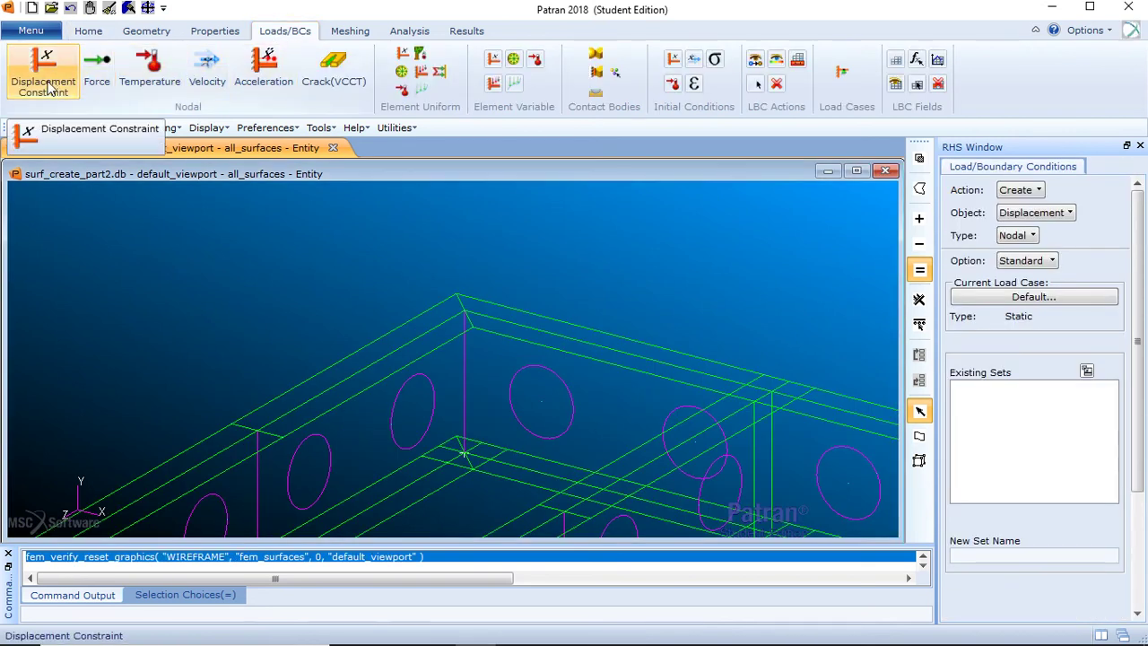
click(99, 82)
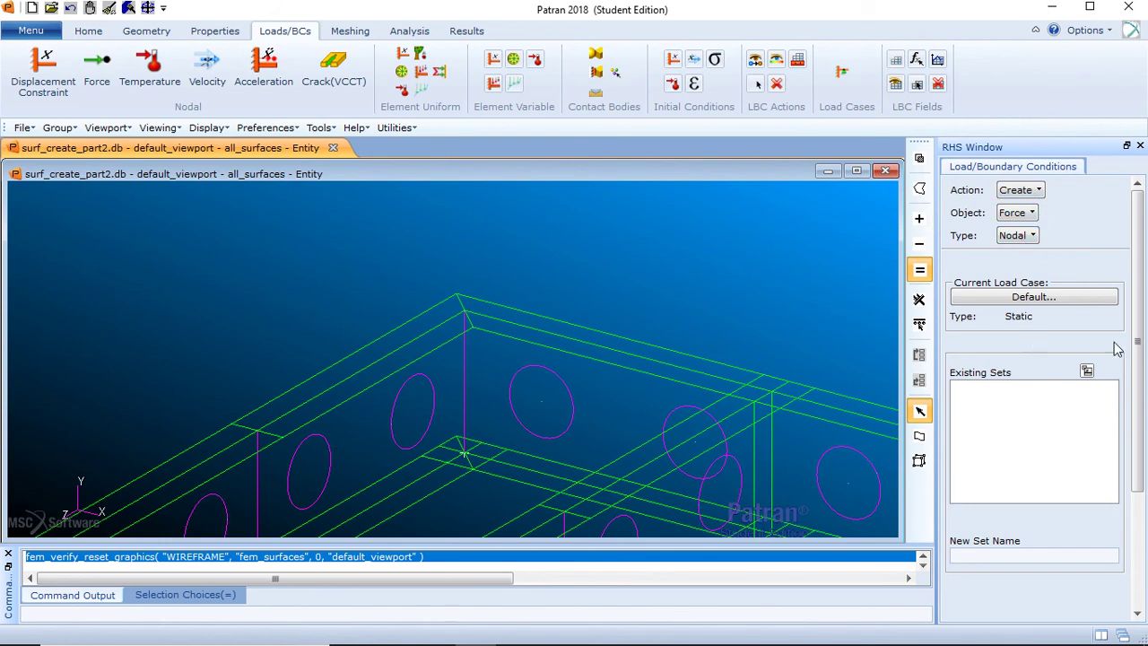
drag(1133, 346, 1135, 431)
click(1078, 431)
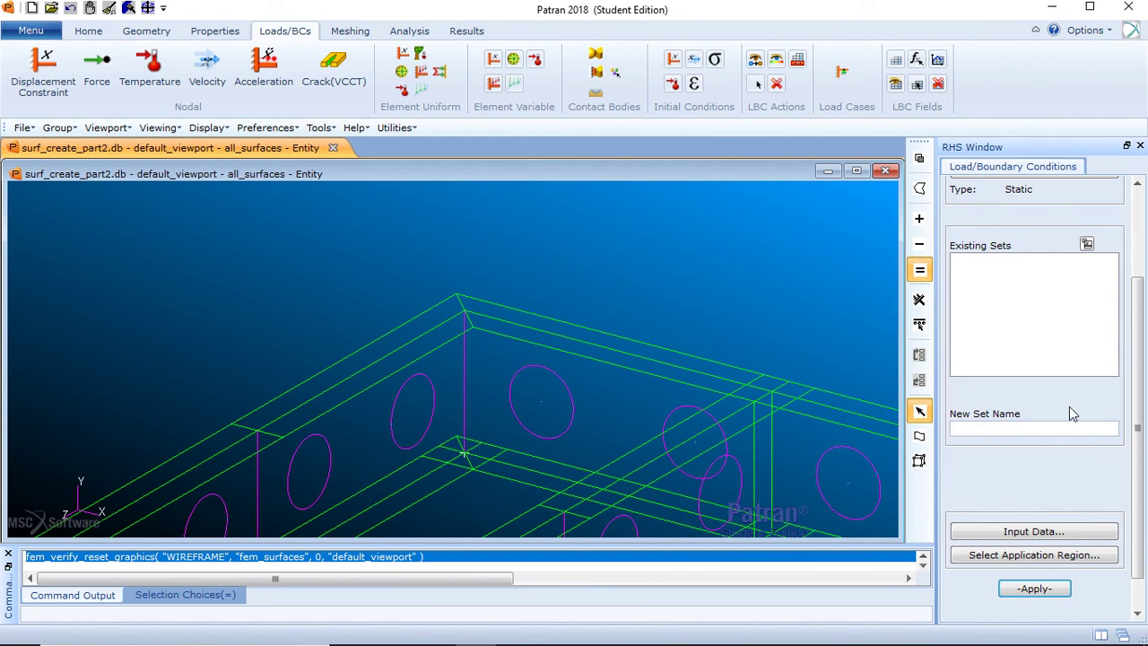
text(dead_load)
- Define the input data of dead_load with the force vector <0 -150 0>
click(1075, 533)
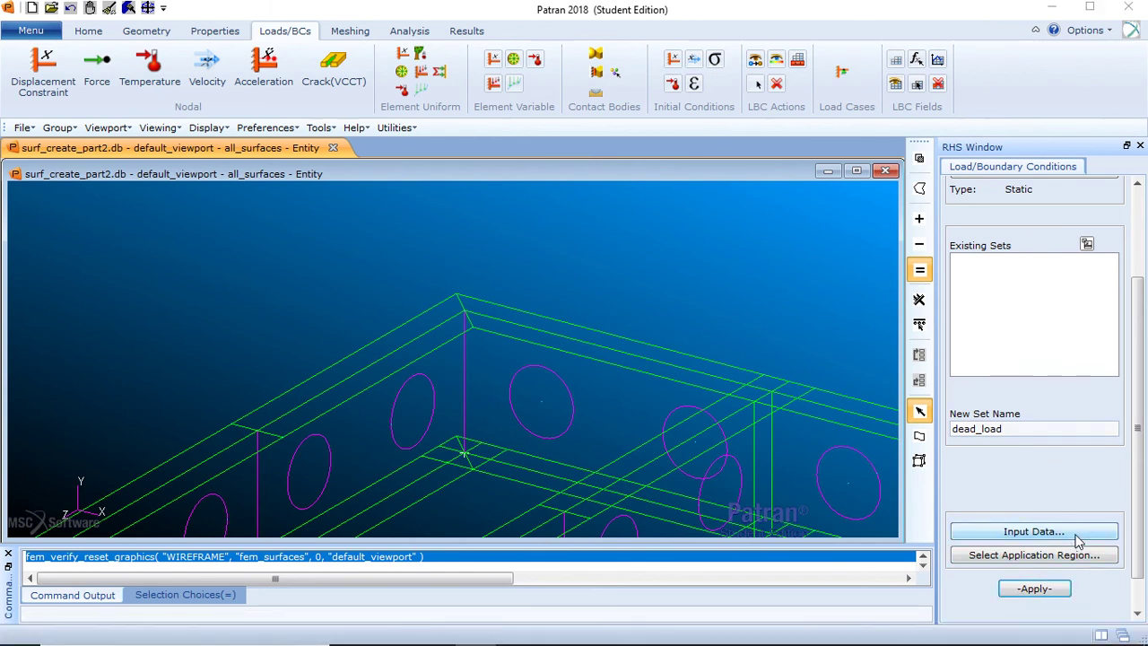
click(773, 164)
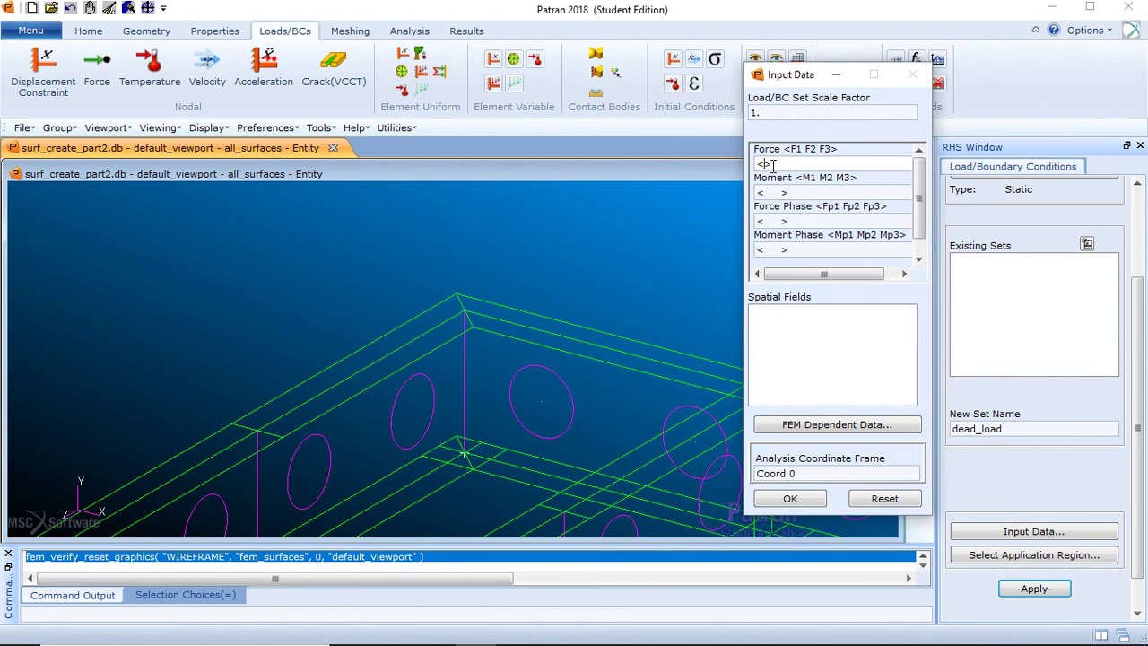
text(0 -150 0)
click(774, 164)
text(-)
click(780, 503)
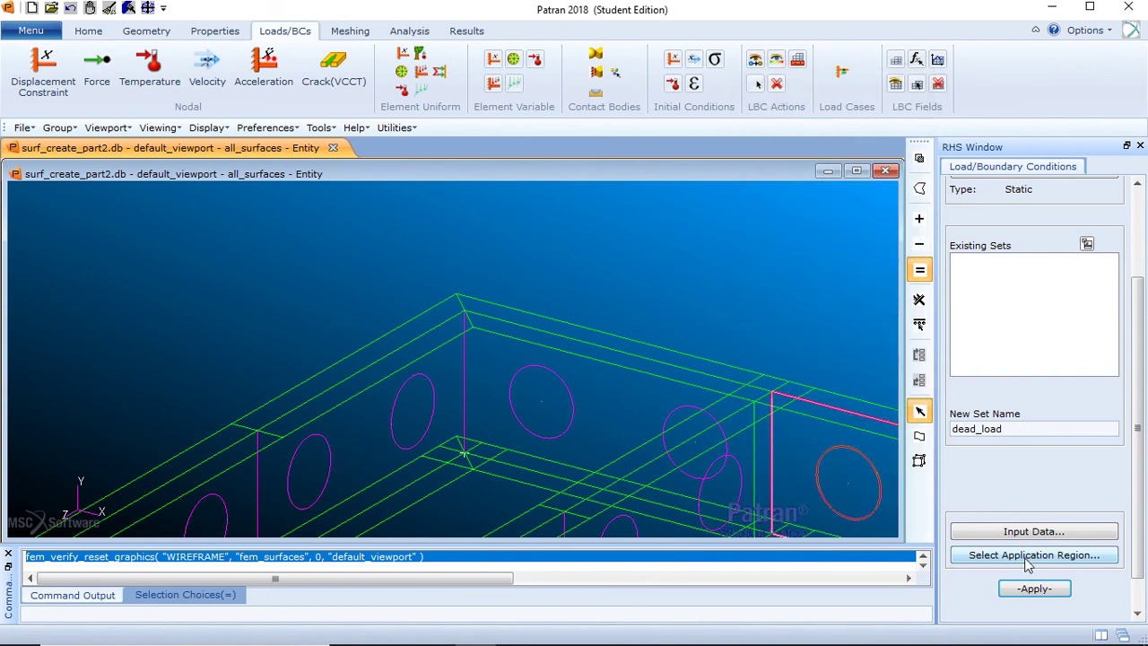
- Assign Point 3 and Point 60, where one crossbeam's upper flange meets the two long rails, as the load's application region
click(1029, 556)
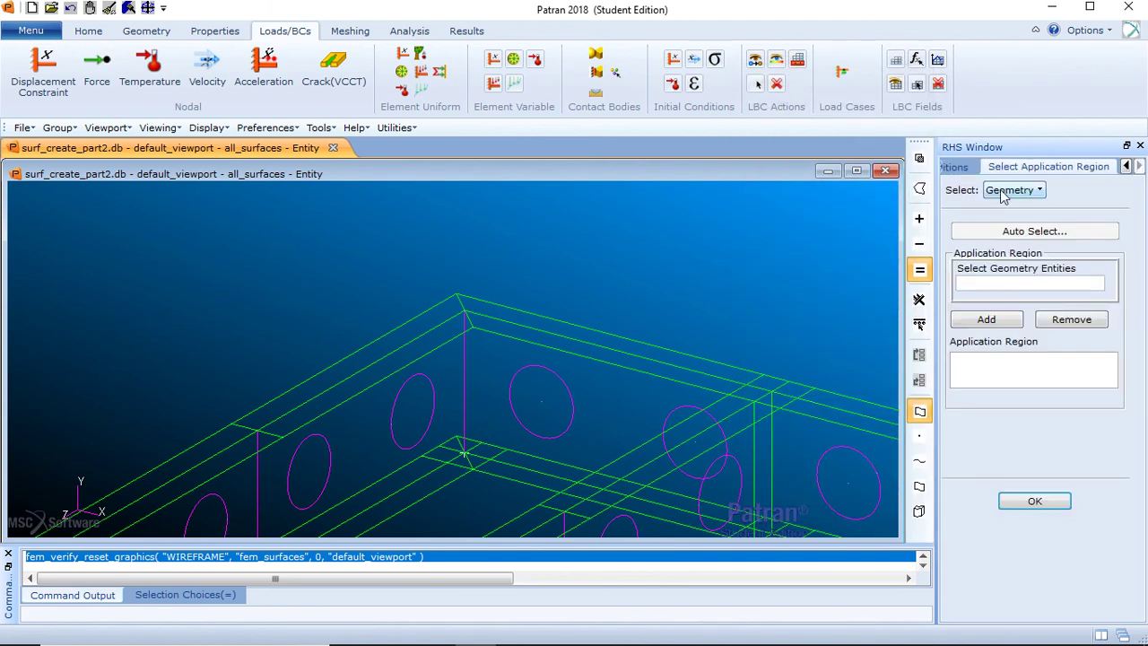
click(1028, 279)
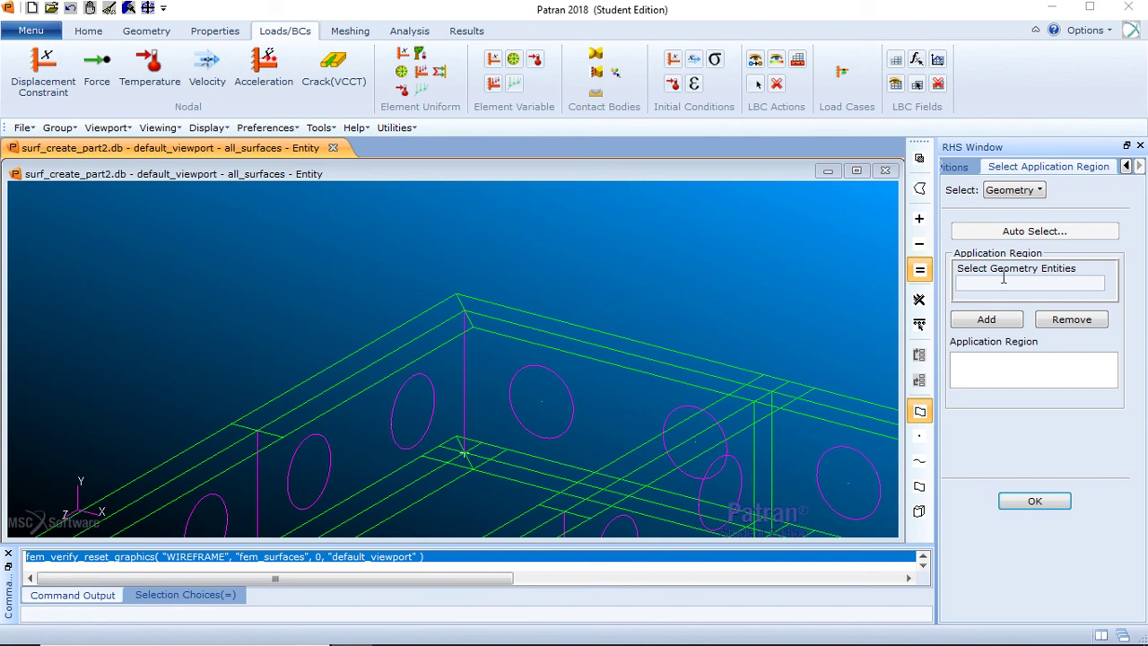
click(1004, 280)
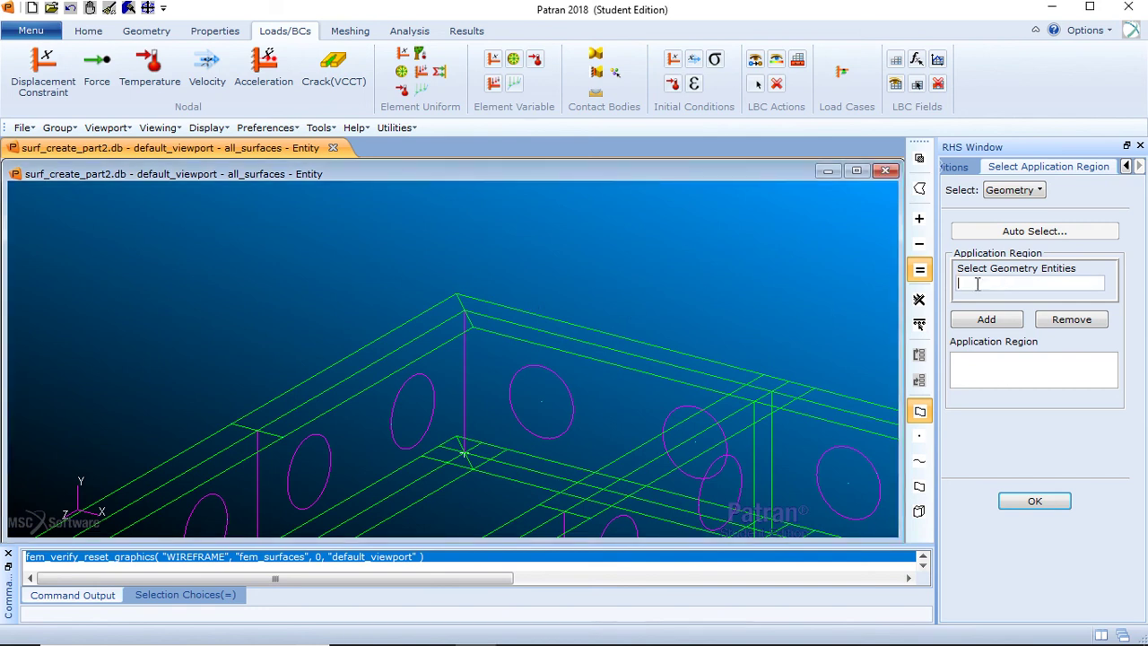
click(772, 393)
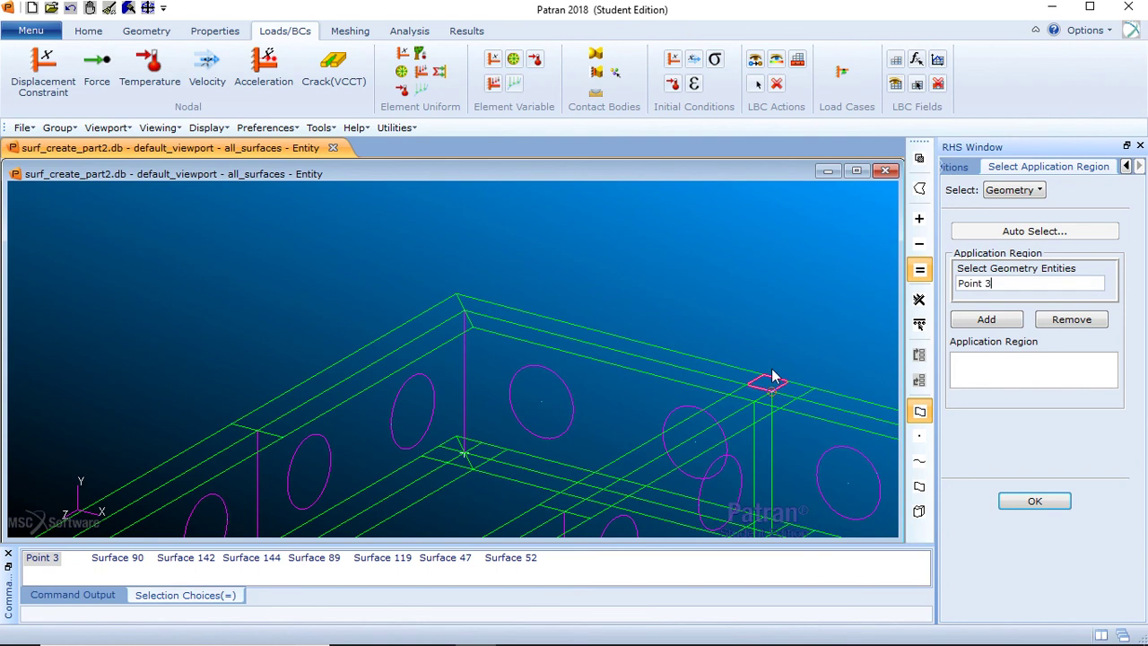
scroll(756, 297, down, 5)
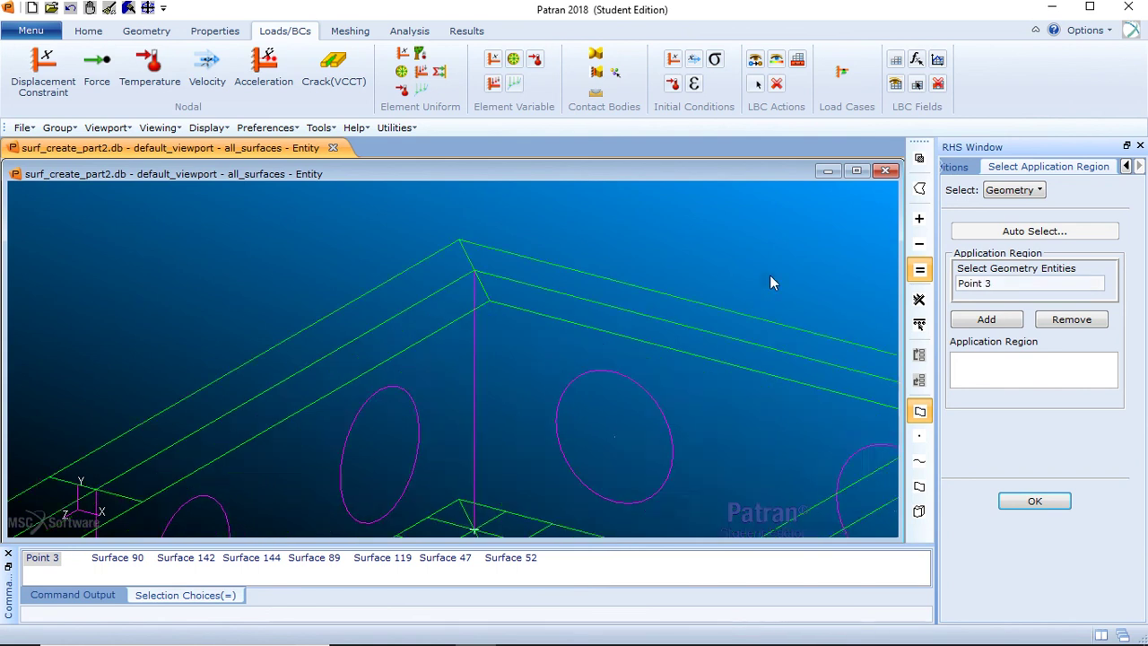
shift+middle_drag(411, 479, 482, 434)
scroll(618, 328, up, 10)
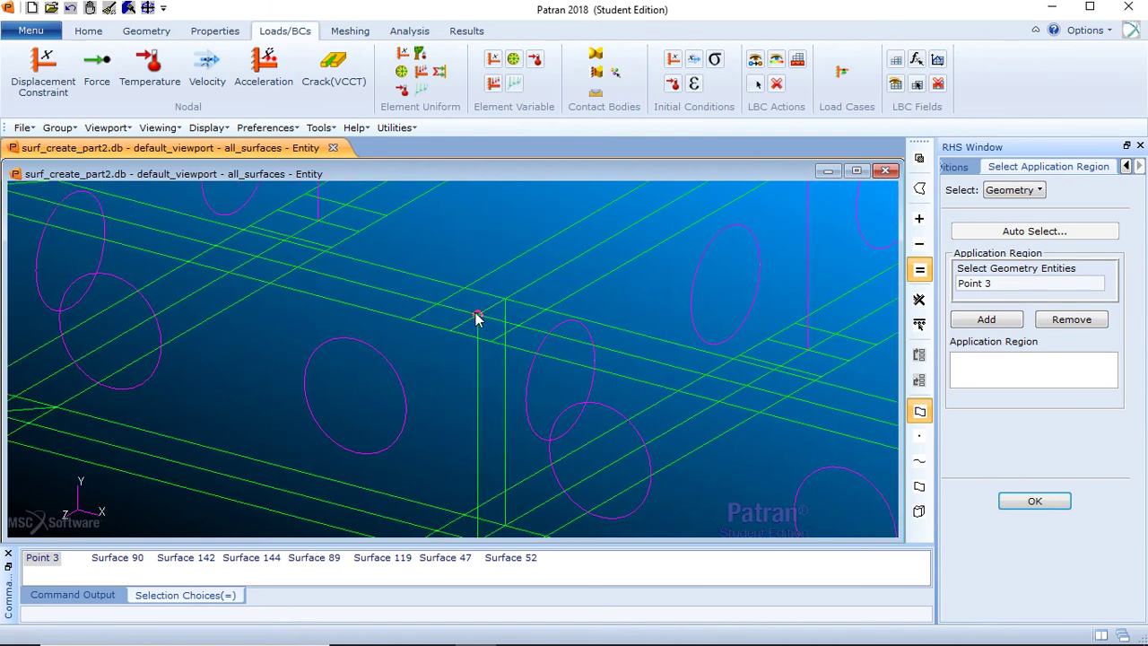
shift+click(476, 315)
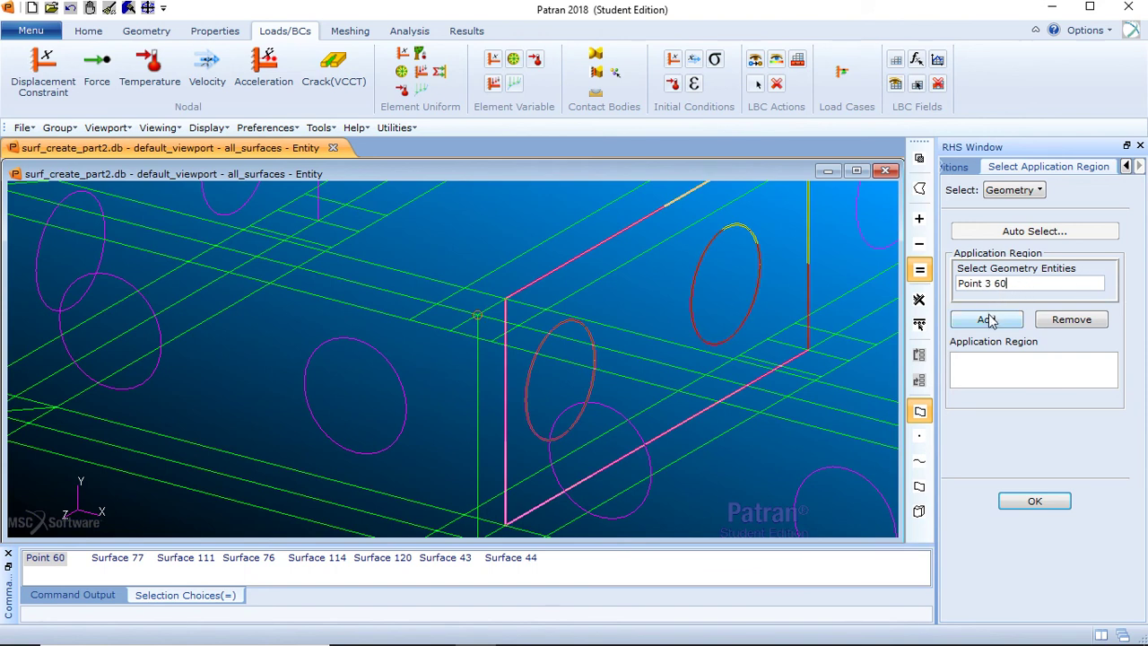
click(991, 320)
click(1034, 501)
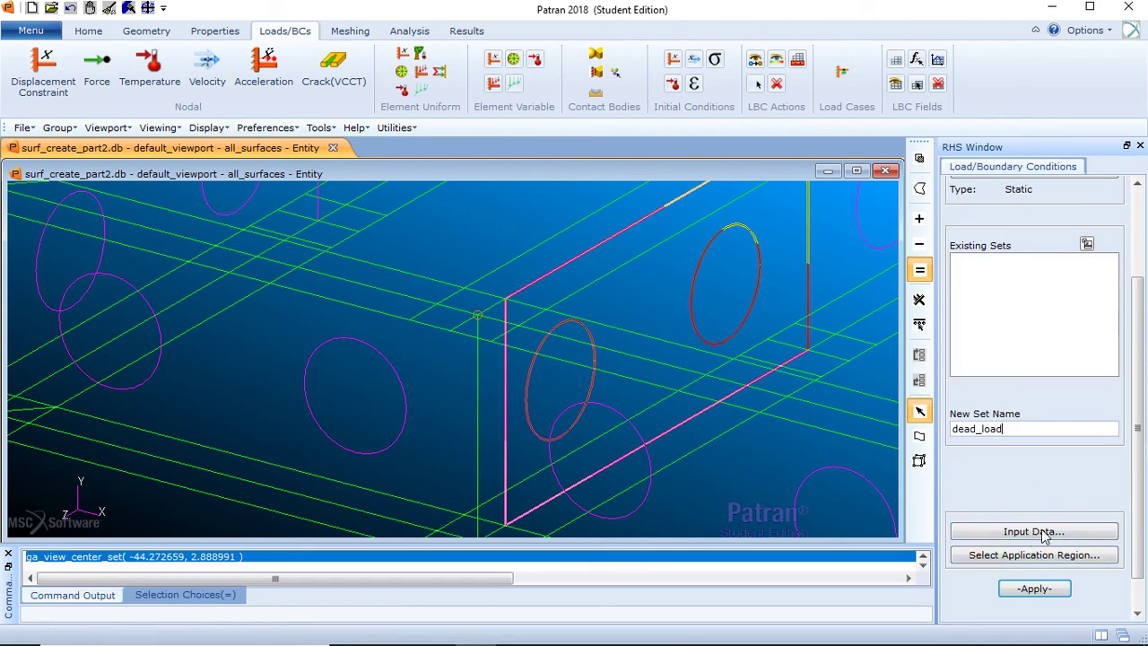
- Create the dead_load force set and check its load arrows on the whole frame
click(1043, 593)
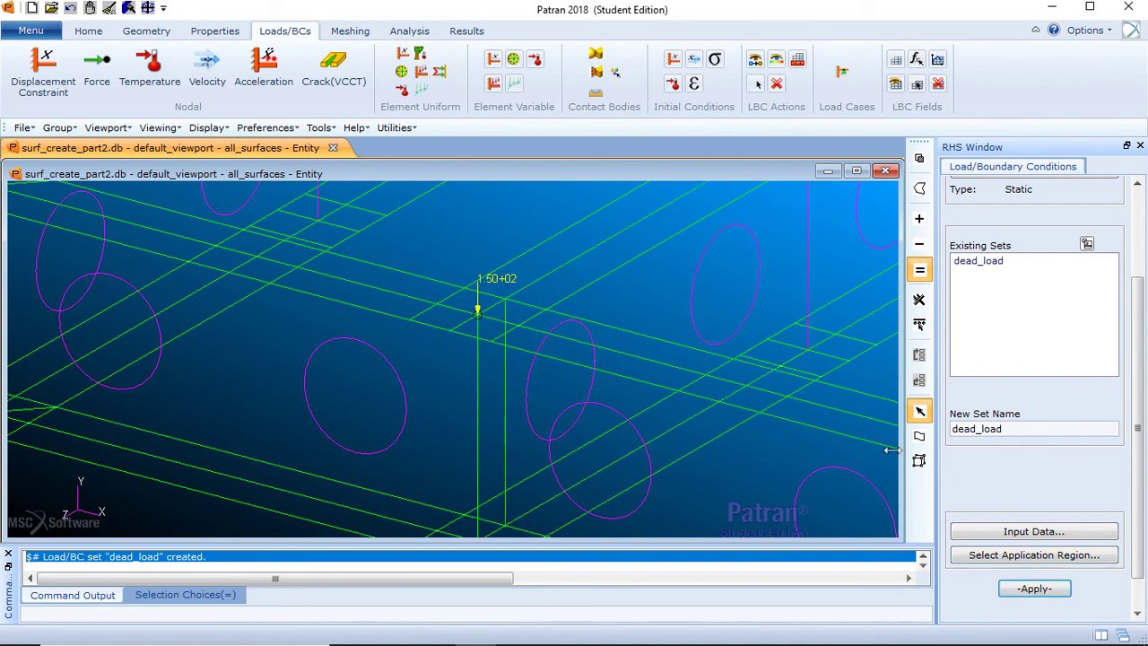
scroll(815, 313, down, 5)
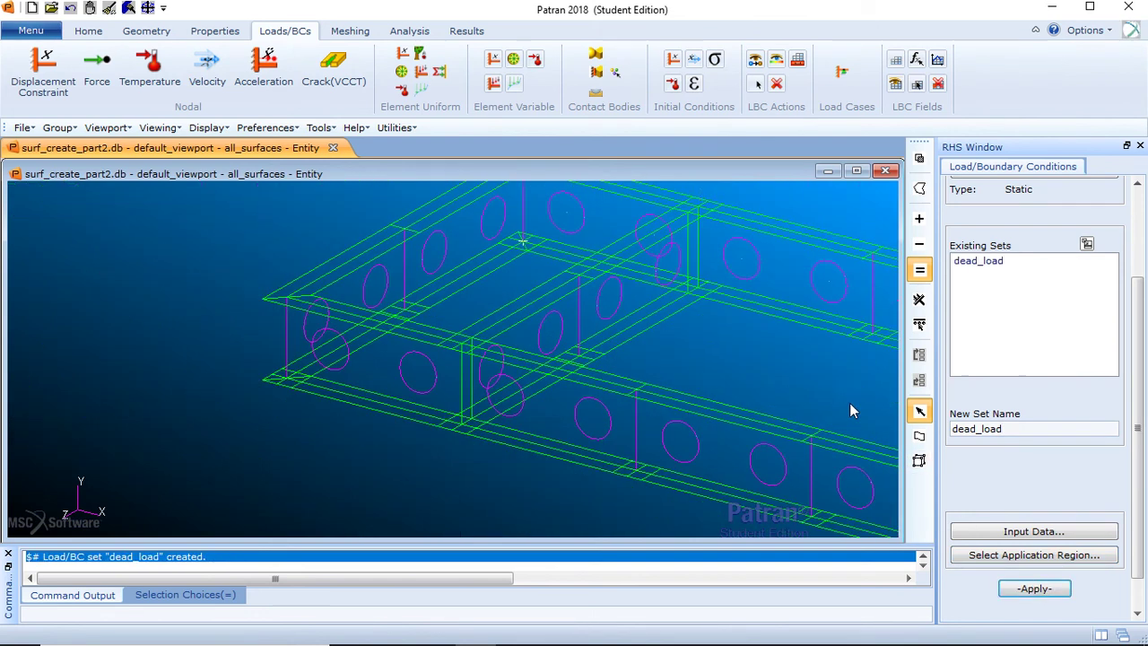
scroll(764, 365, up, 2)
middle_click(750, 396)
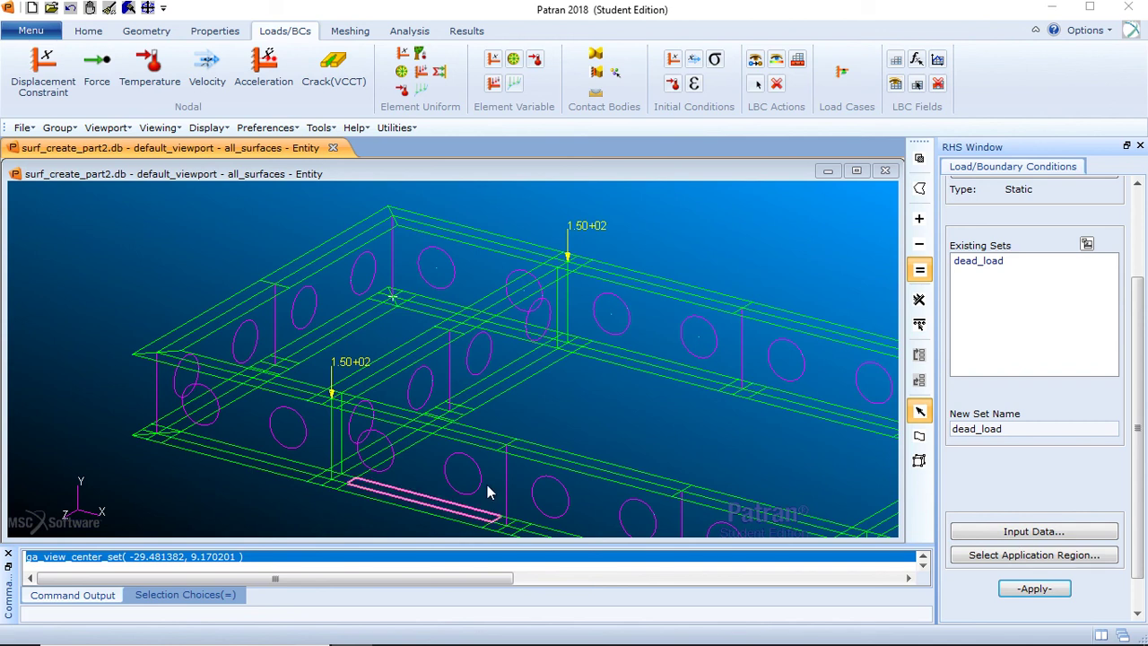
scroll(650, 435, down, 5)
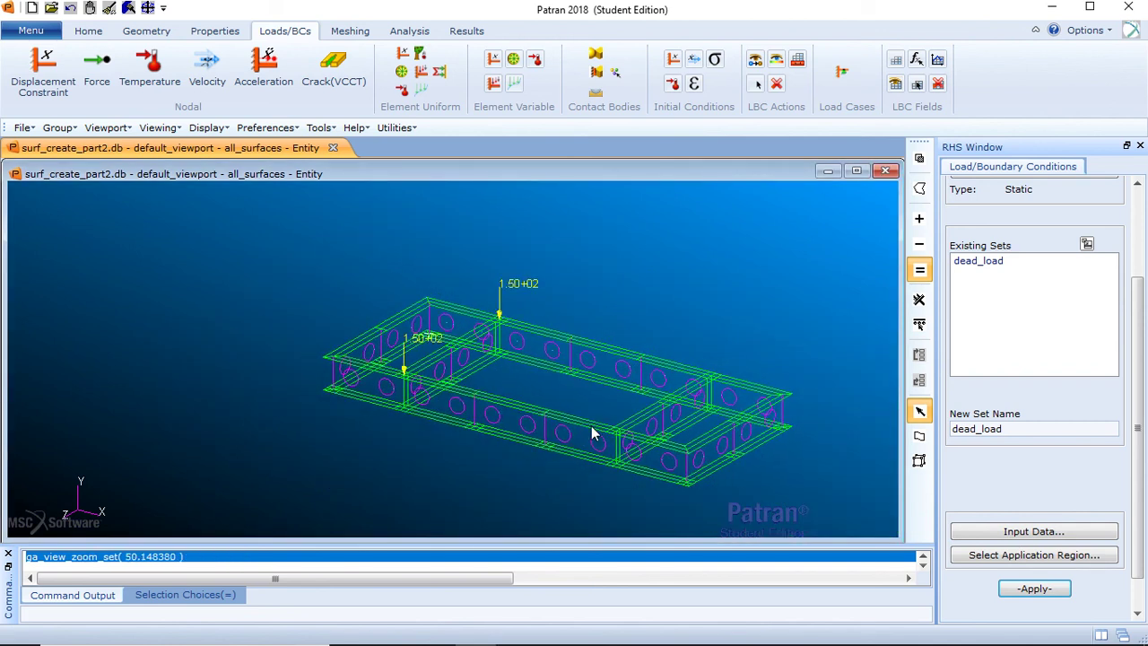
- Start another nodal force set named dead_load_2 for the frame's other crossbeam
scroll(740, 477, up, 2)
scroll(515, 448, up, 6)
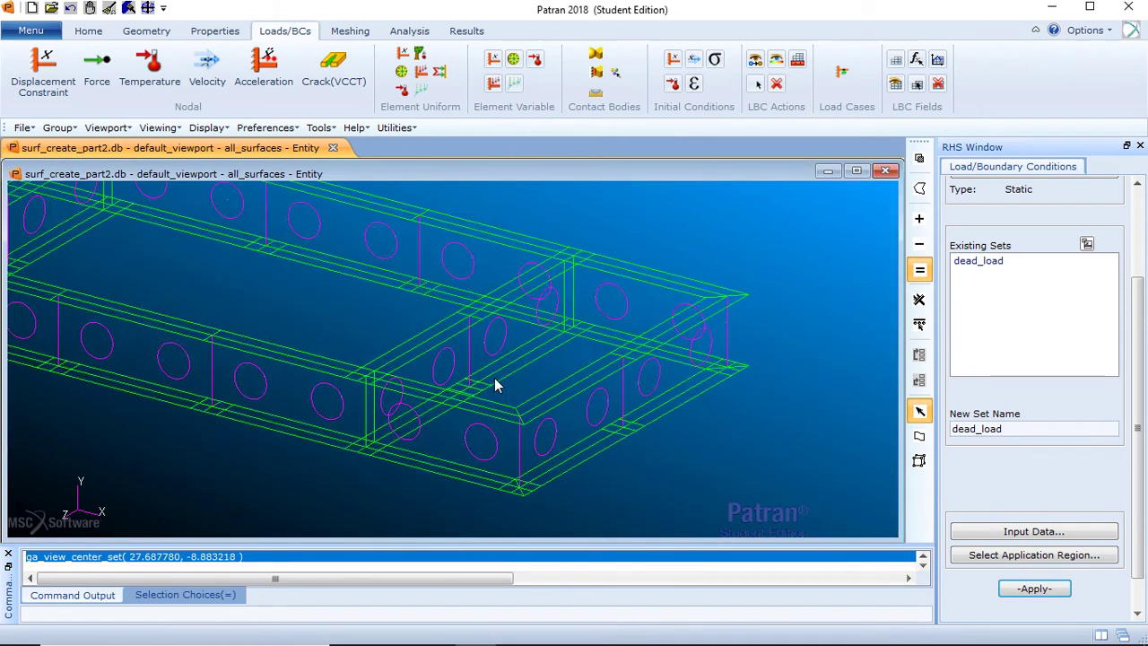
shift+middle_drag(550, 390, 564, 306)
scroll(559, 325, down, 2)
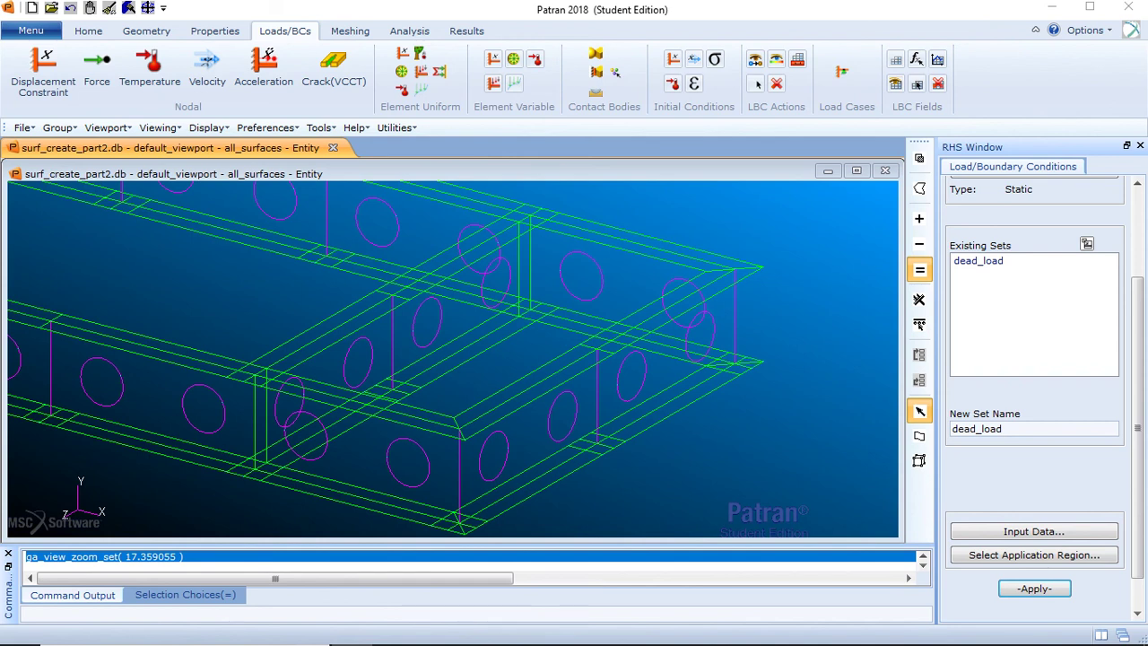
click(1019, 425)
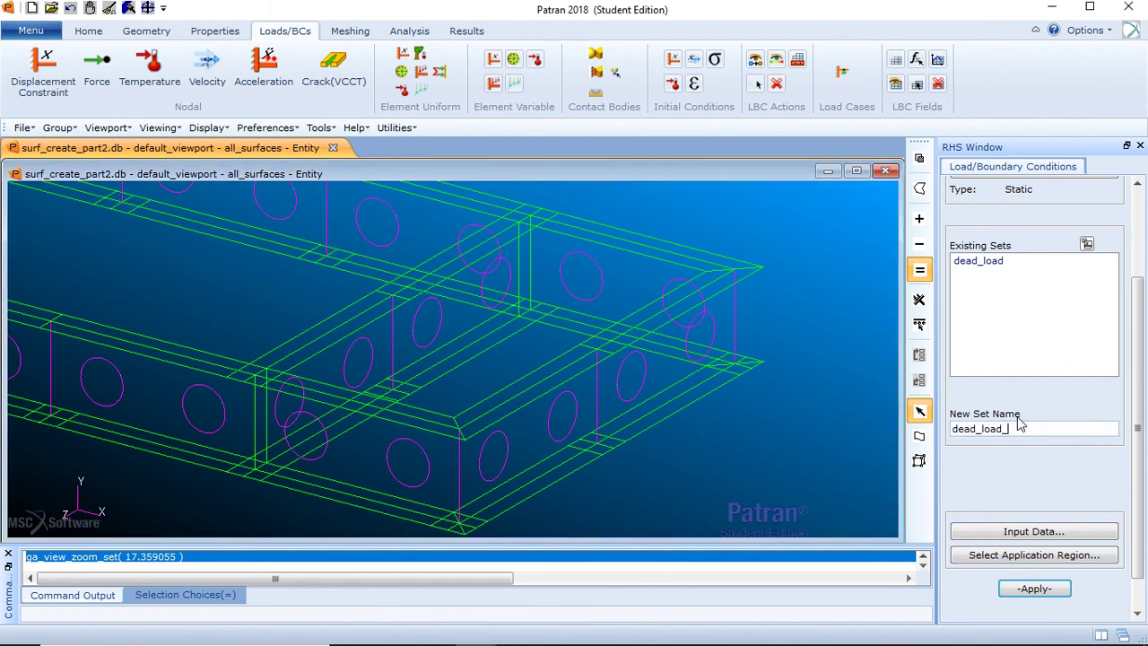
- Define the input data of dead_load_2 with the force vector <0 -960 0>
click(1089, 531)
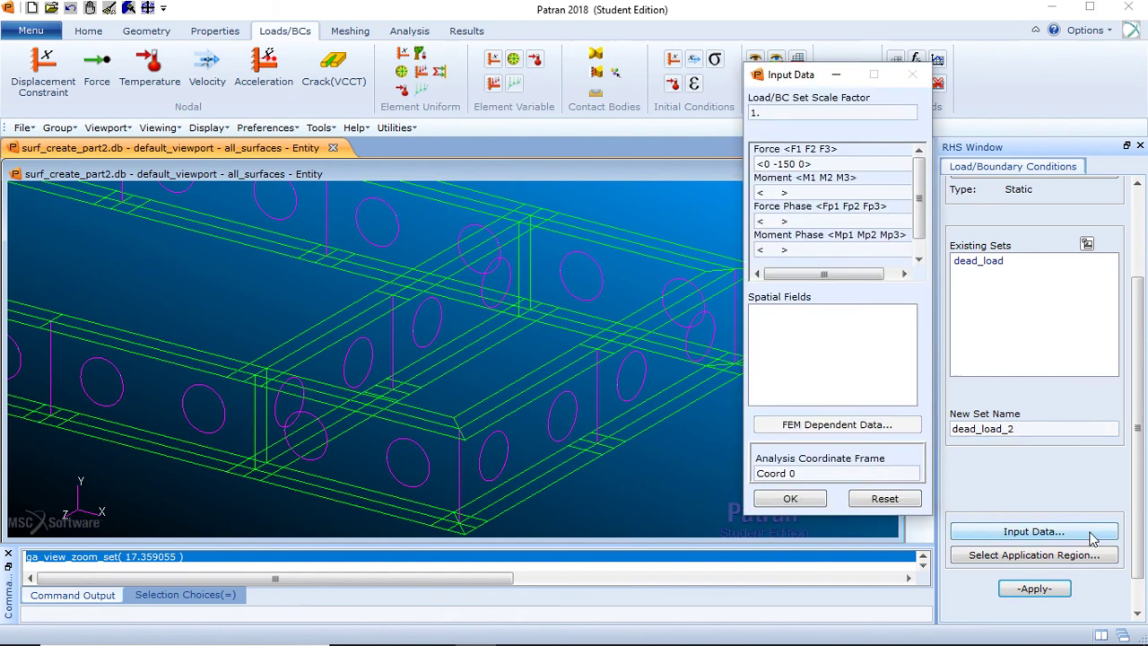
click(797, 164)
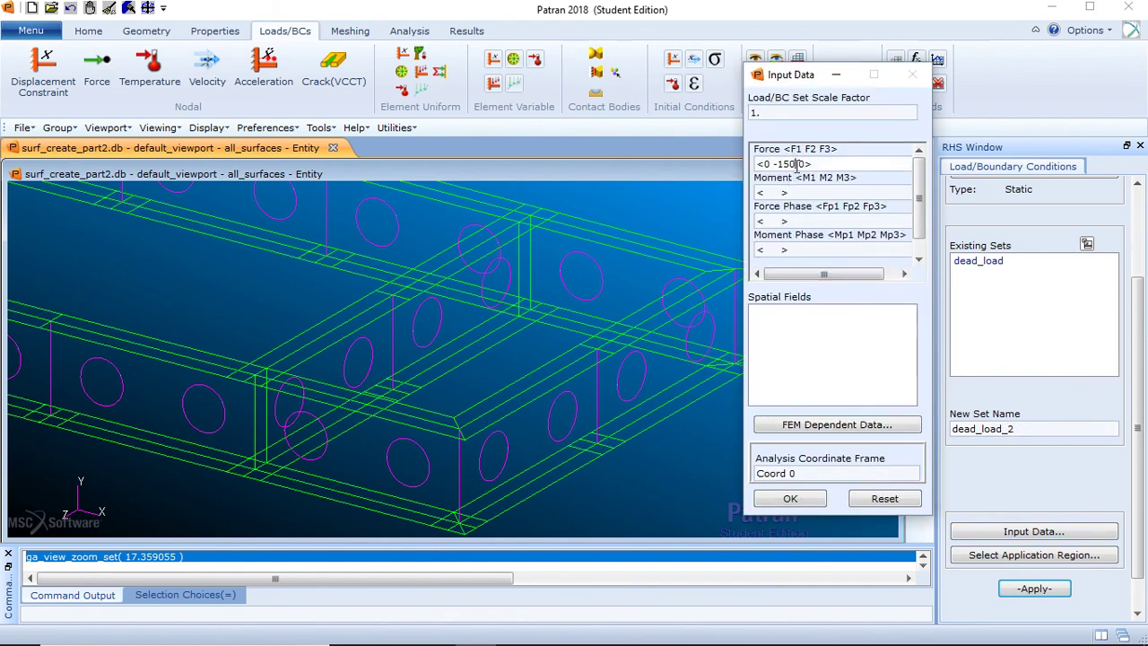
key(BackSpace)
key(BackSpace)
key(BackSpace)
text(960)
click(783, 498)
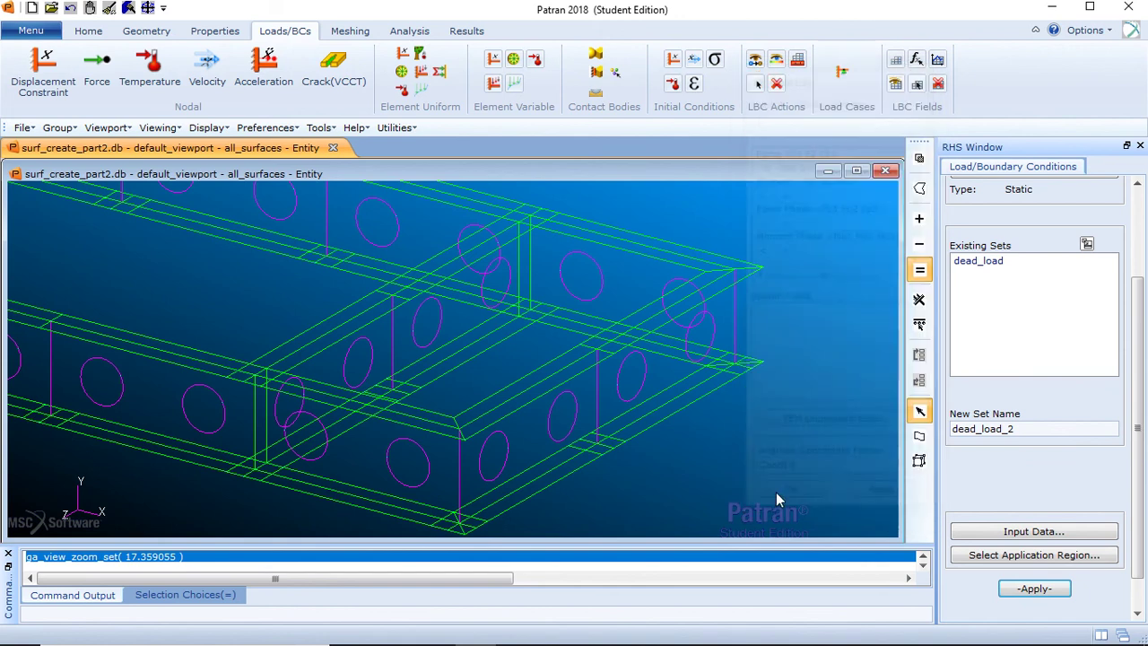
- Assign Point 37 and Point 80, where the other crossbeam's upper flange meets the long rails, as dead_load_2's application region
click(1081, 558)
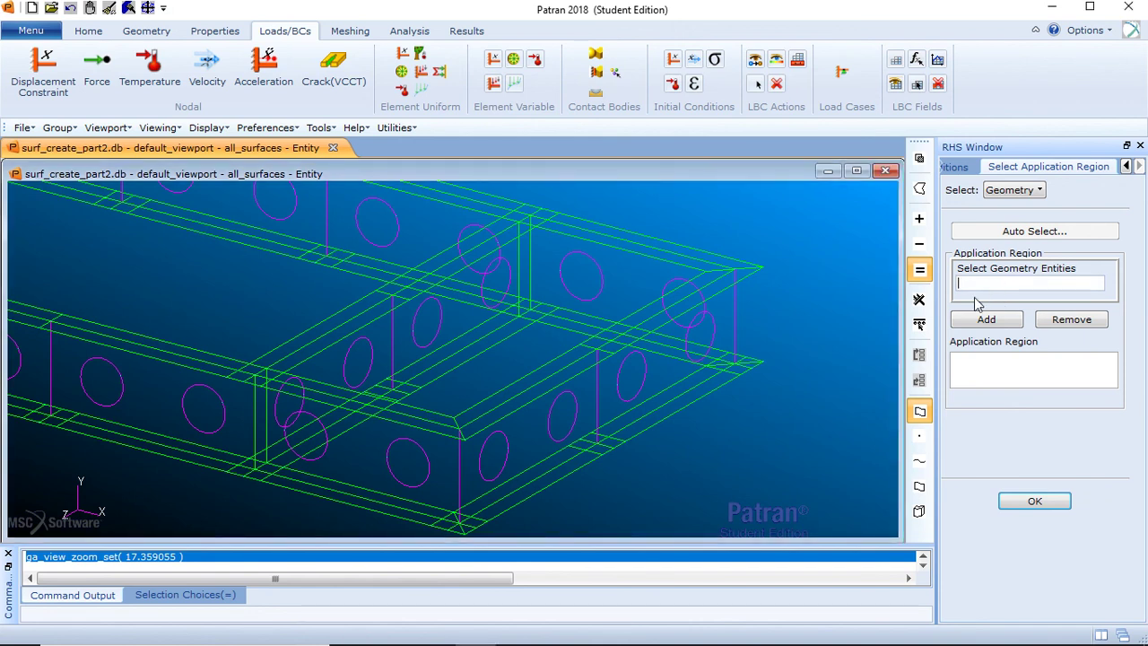
click(530, 218)
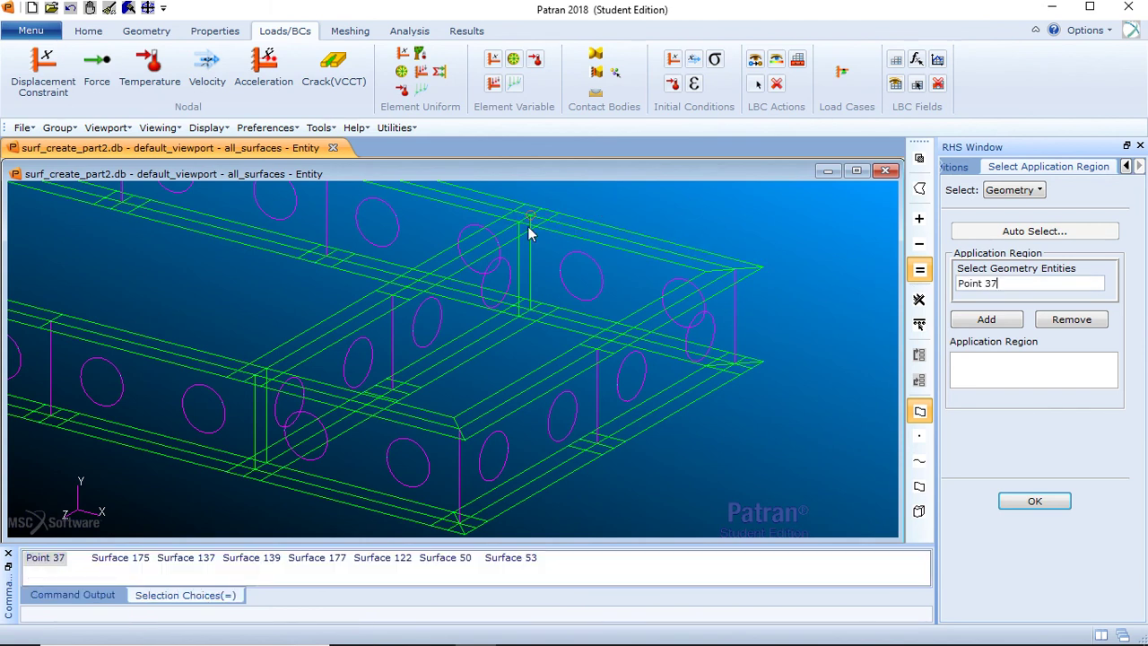
click(254, 373)
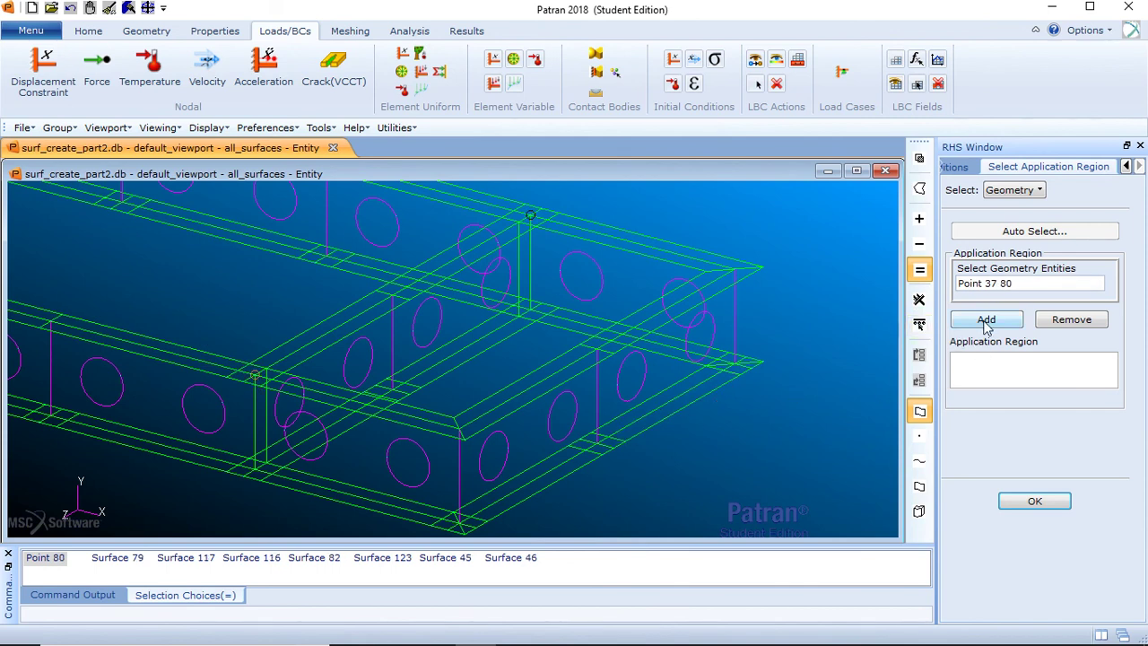
click(987, 323)
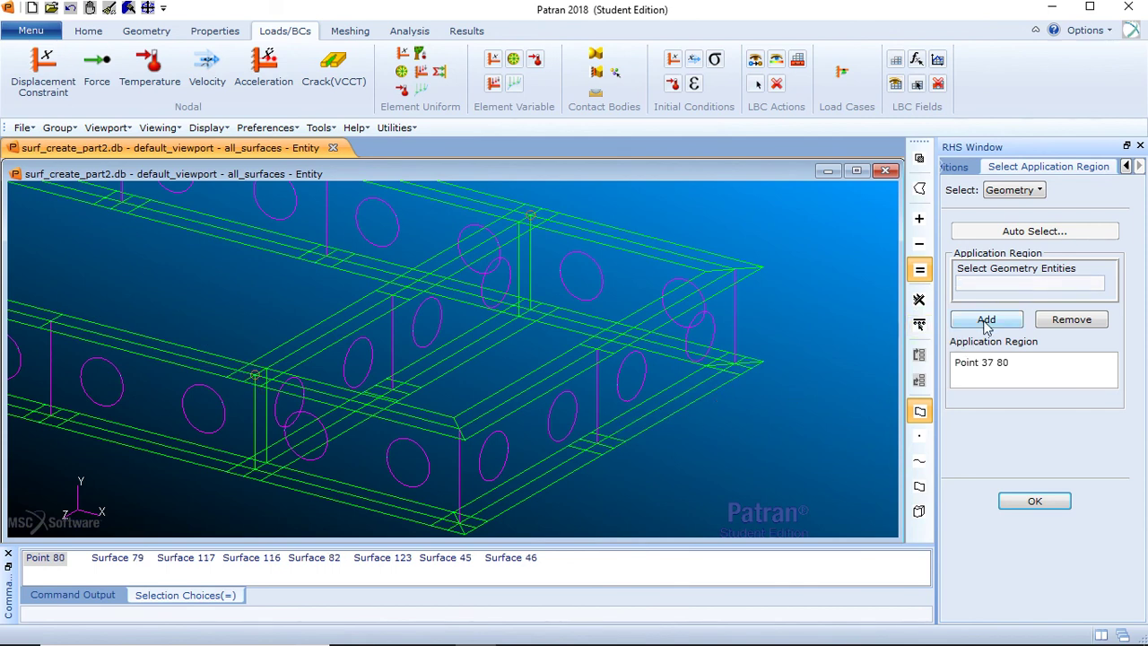
click(1035, 504)
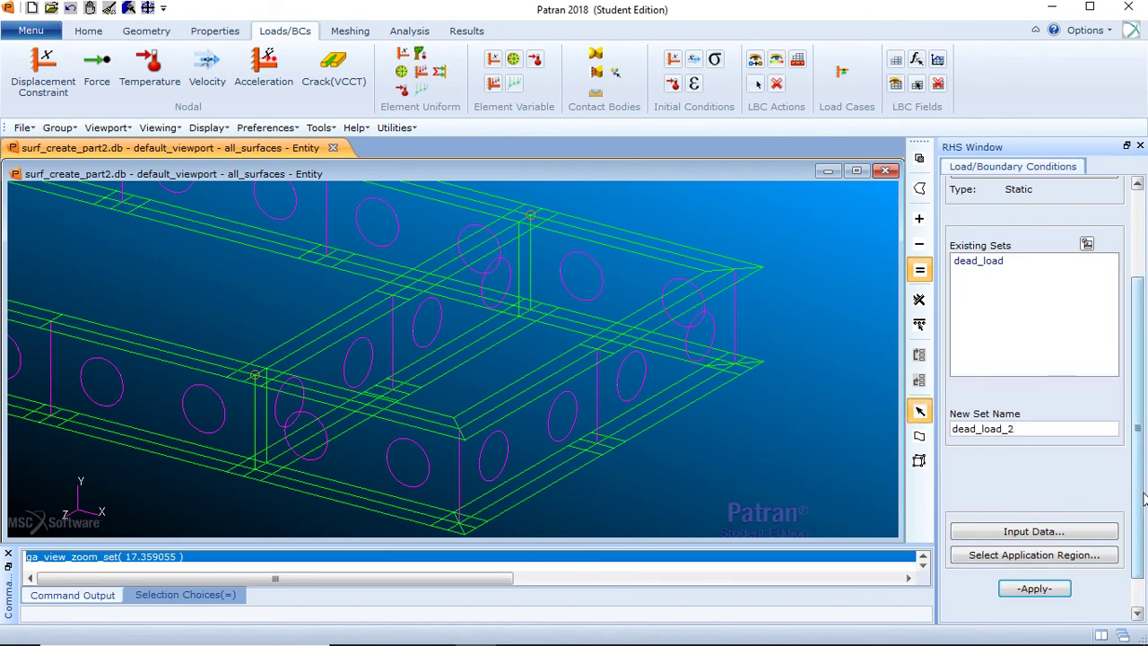
- Create the dead_load_2 force set and check the load arrows on both crossbeams
scroll(1059, 539, down, 2)
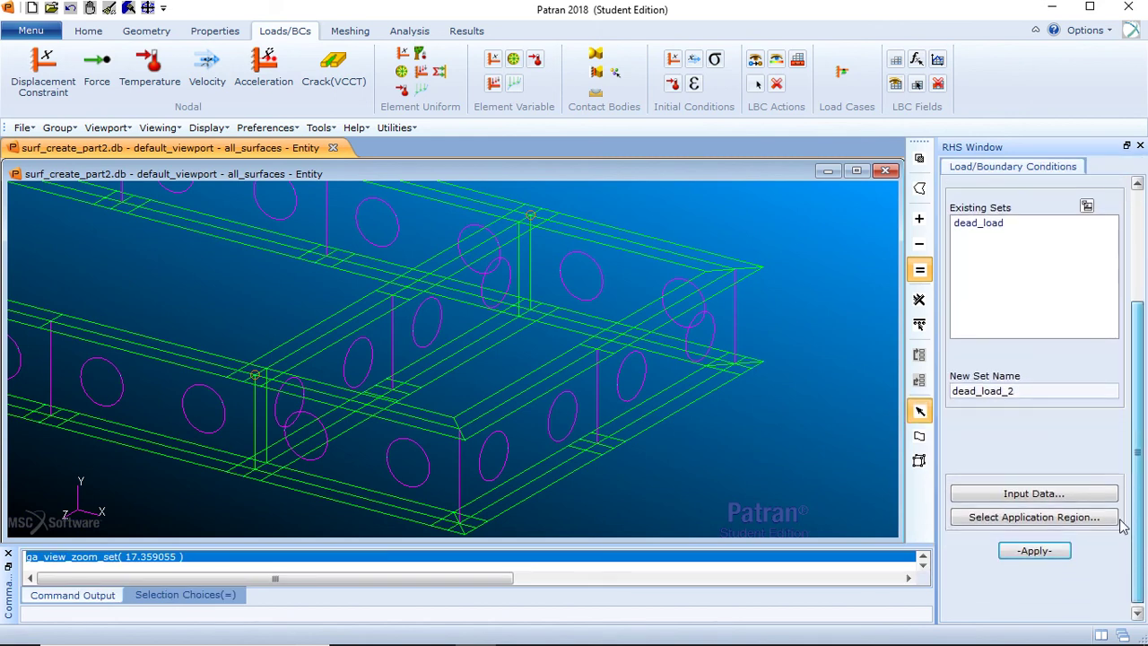
click(1043, 549)
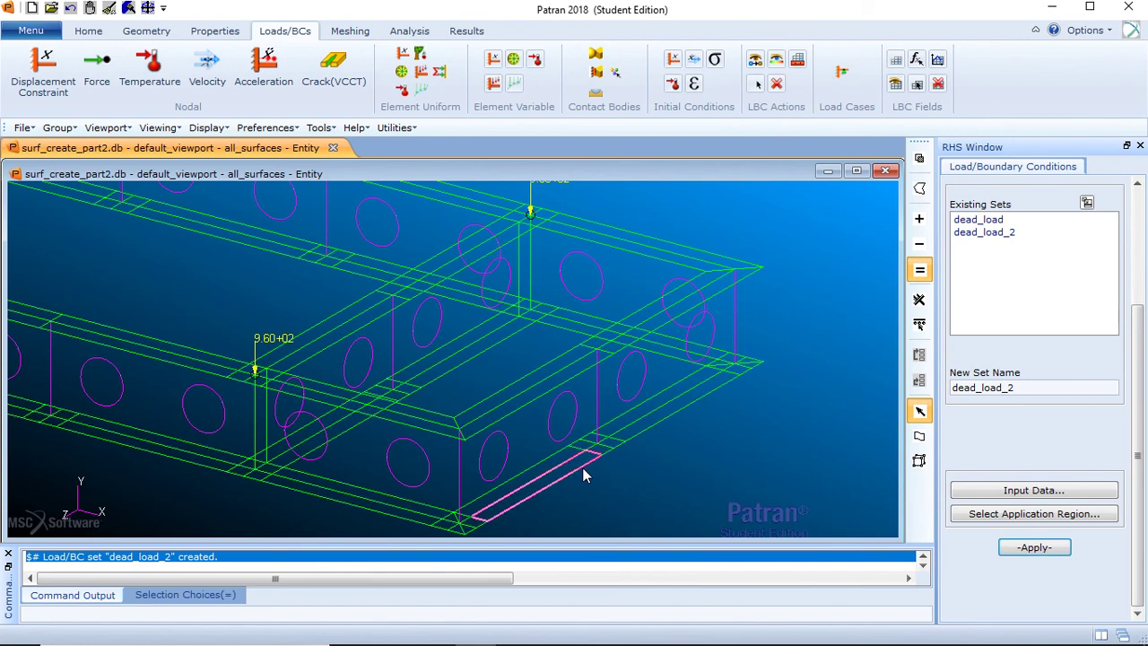
middle_drag(499, 354, 499, 375)
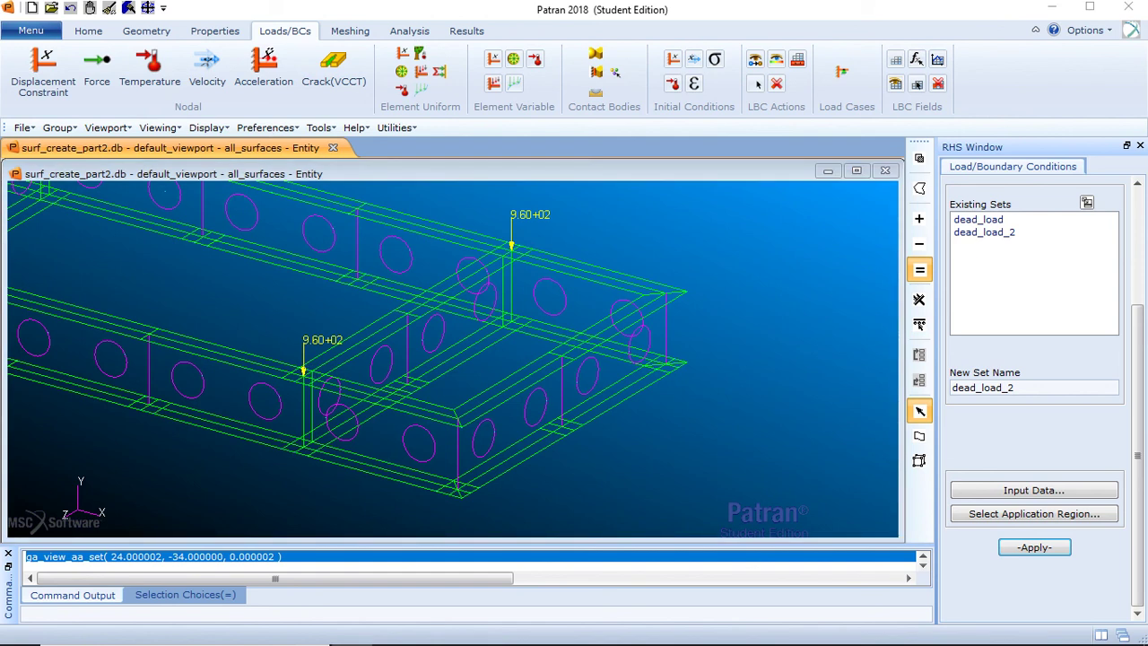
scroll(781, 476, down, 3)
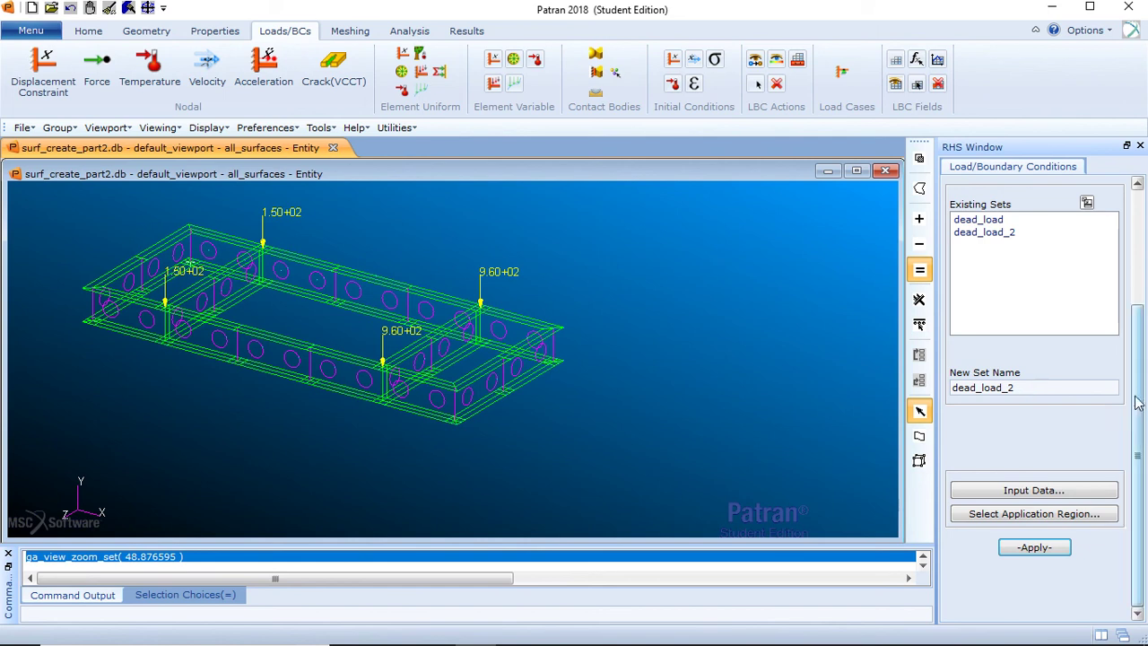
- Start a third nodal force set named op_static_load
drag(1140, 404, 1139, 332)
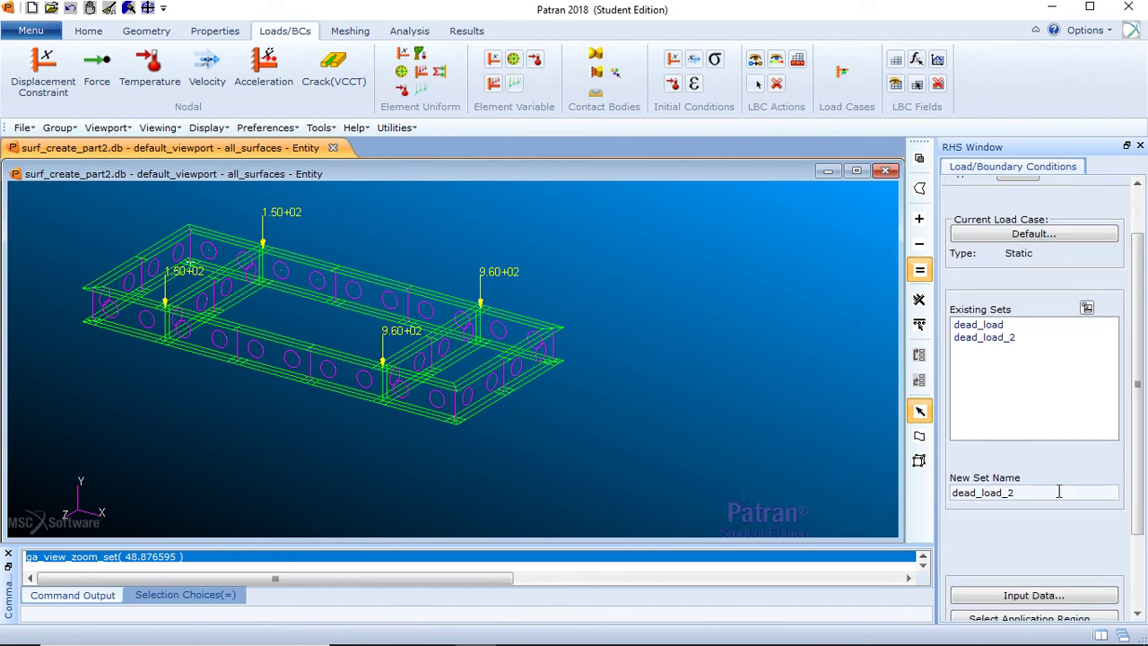
double_click(987, 493)
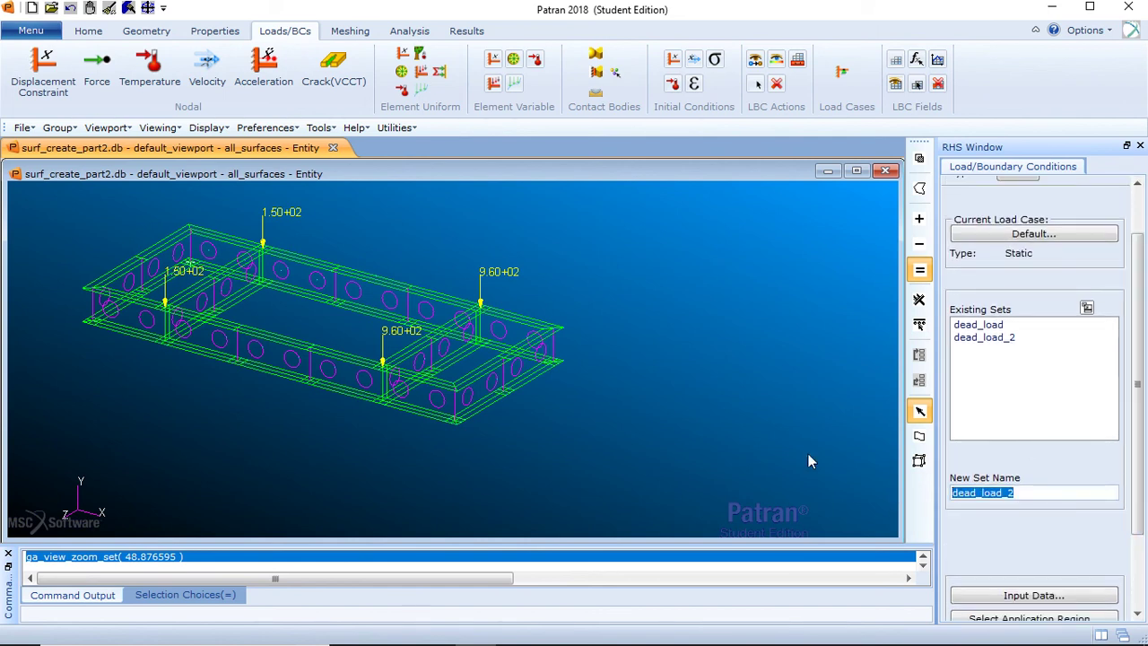
text(op)
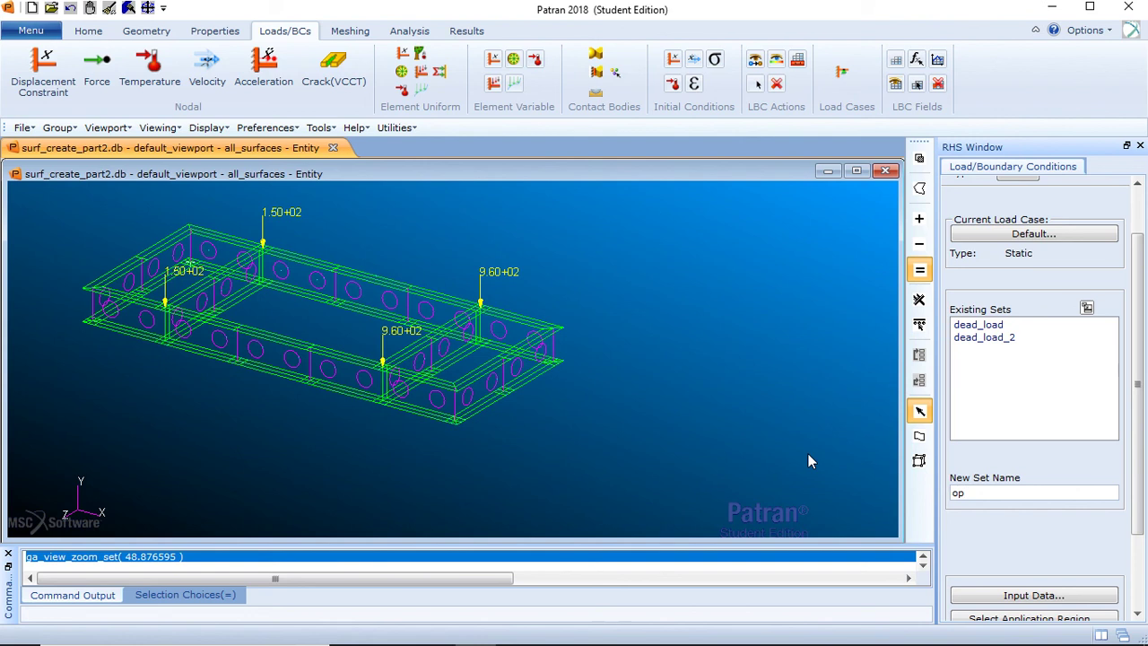
text(_static_load)
- Set the Y component of op_static_load's force vector to -100 in its input data
click(1051, 595)
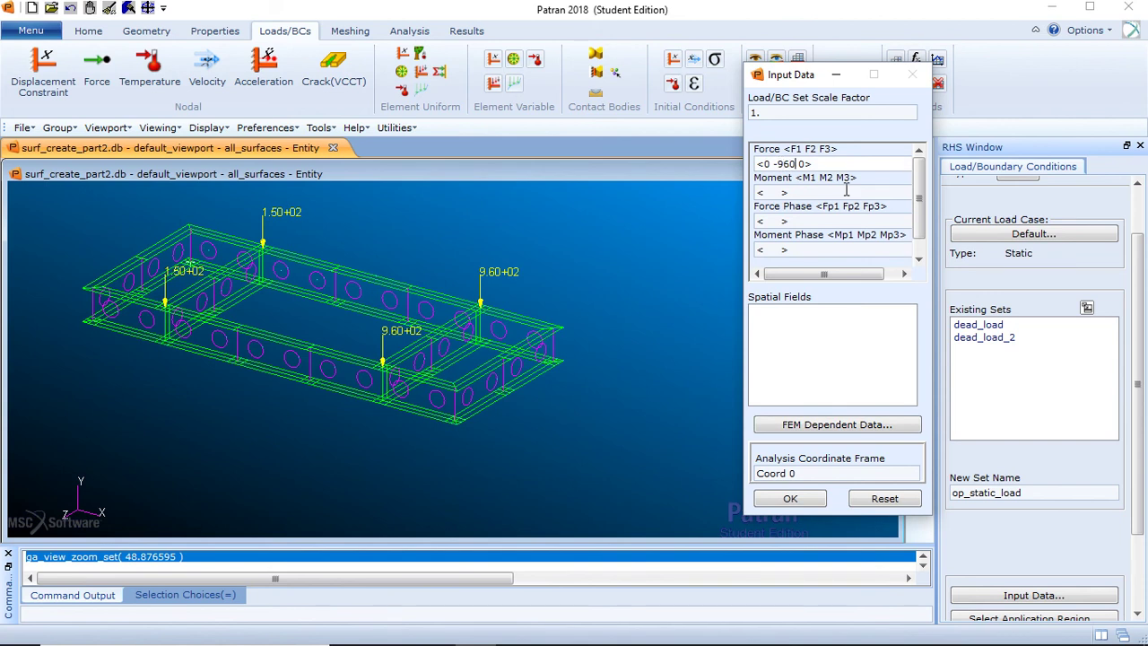
key(BackSpace)
key(BackSpace)
key(BackSpace)
text(100)
click(792, 500)
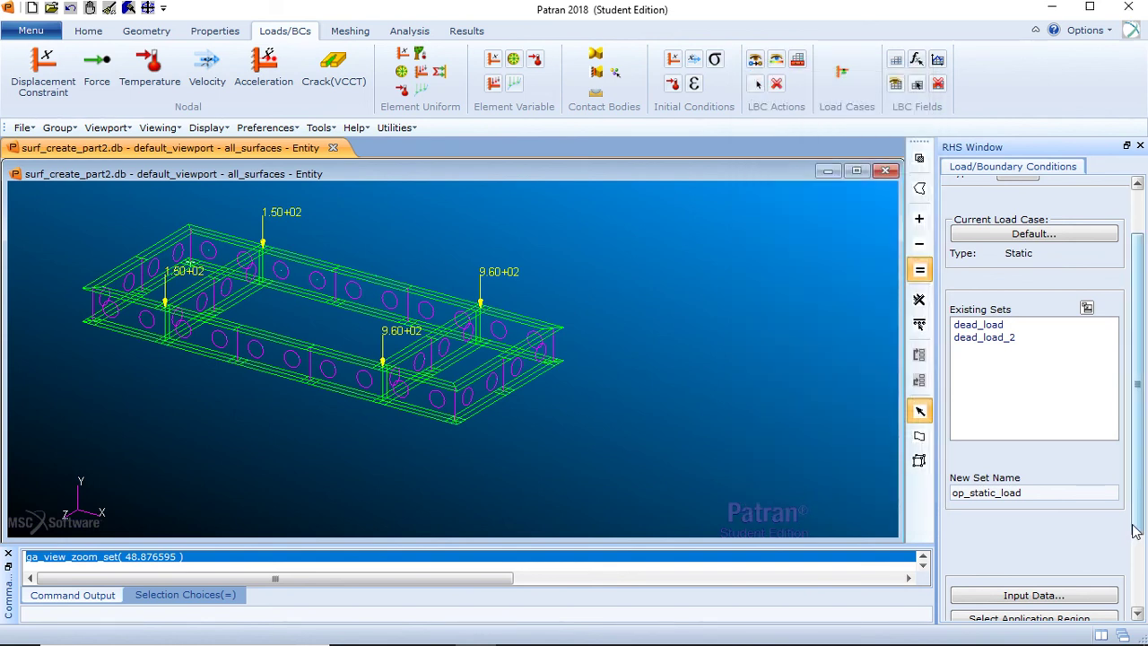
- Assign Point 37 and Point 80, the same two points loaded by dead_load_2, as op_static_load's application region
drag(1137, 525, 1137, 549)
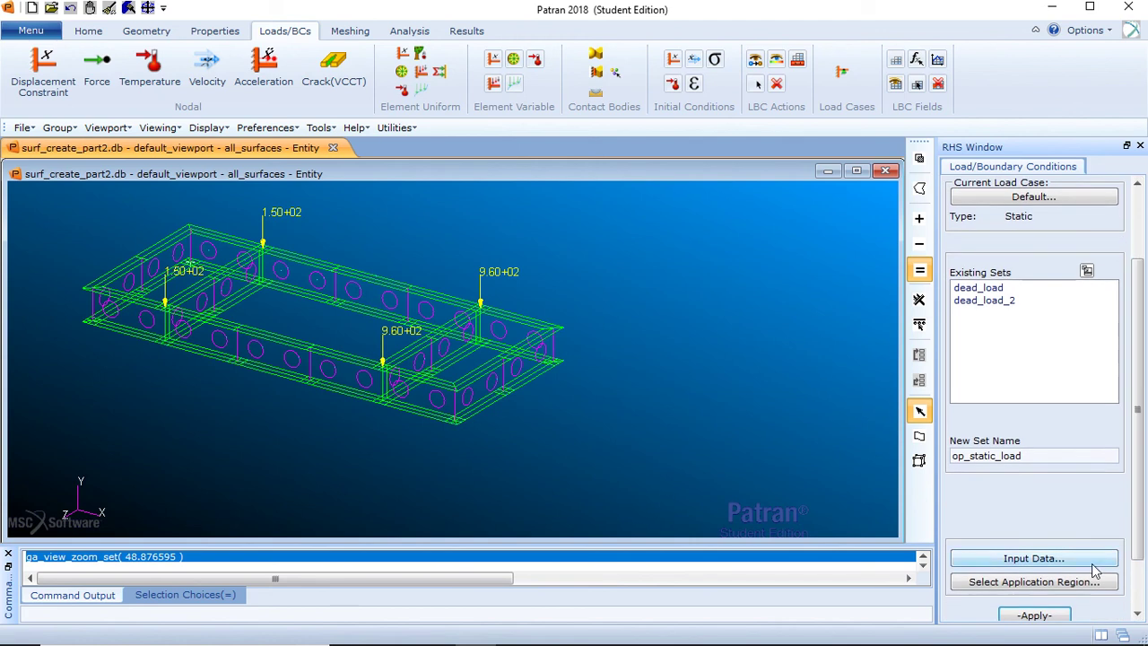
click(1083, 587)
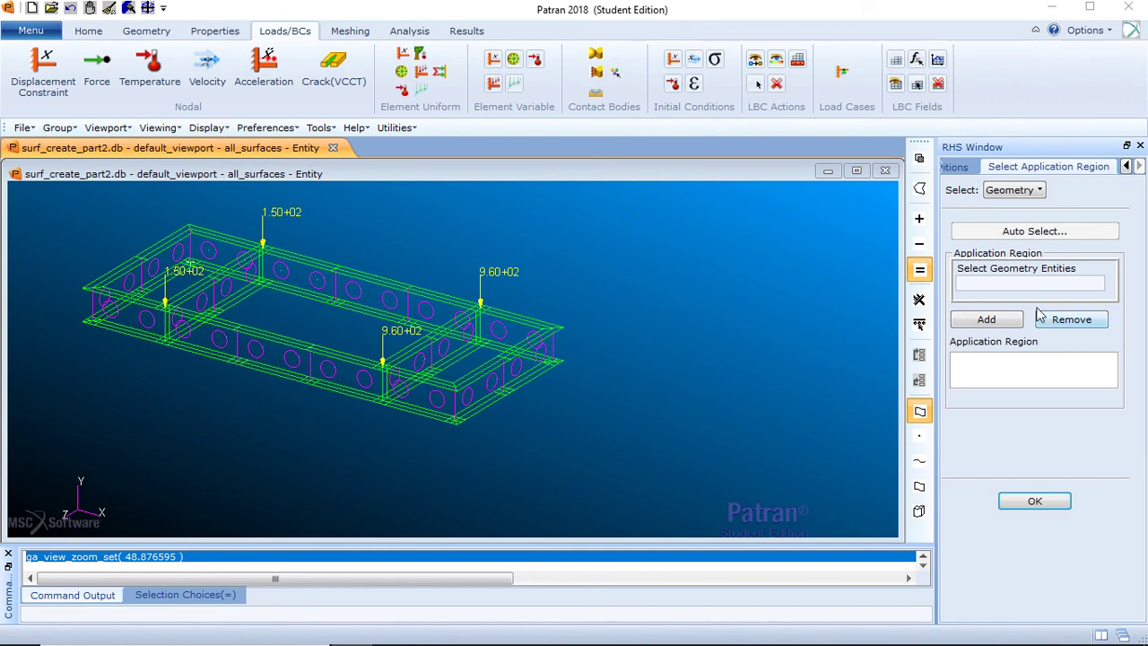
click(1023, 282)
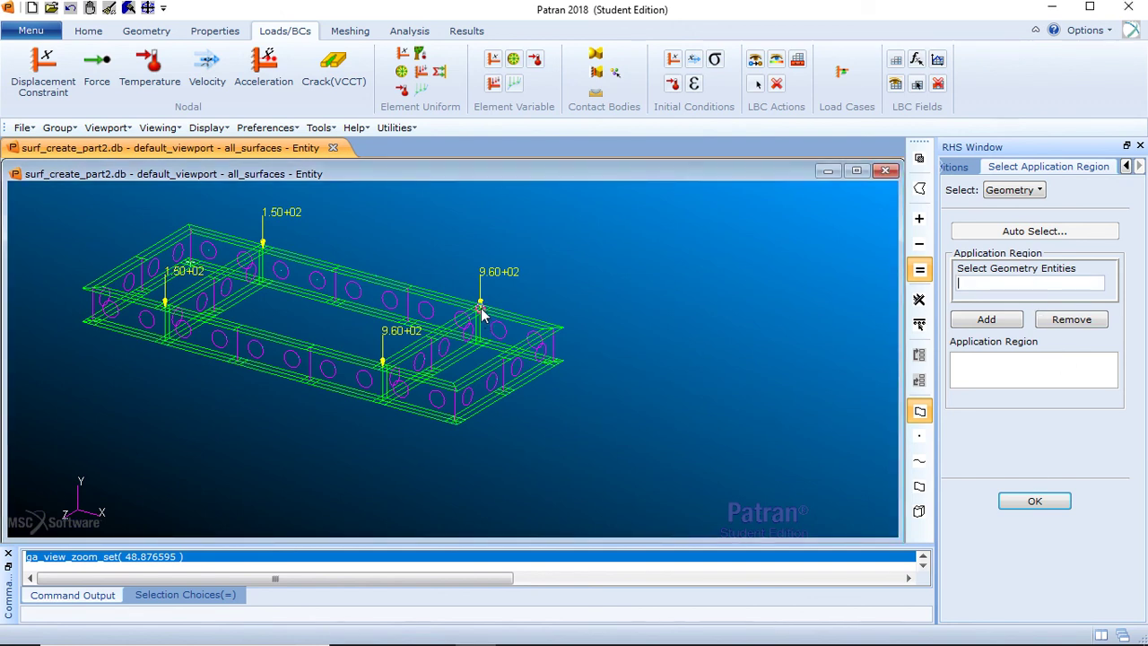
scroll(480, 310, up, 5)
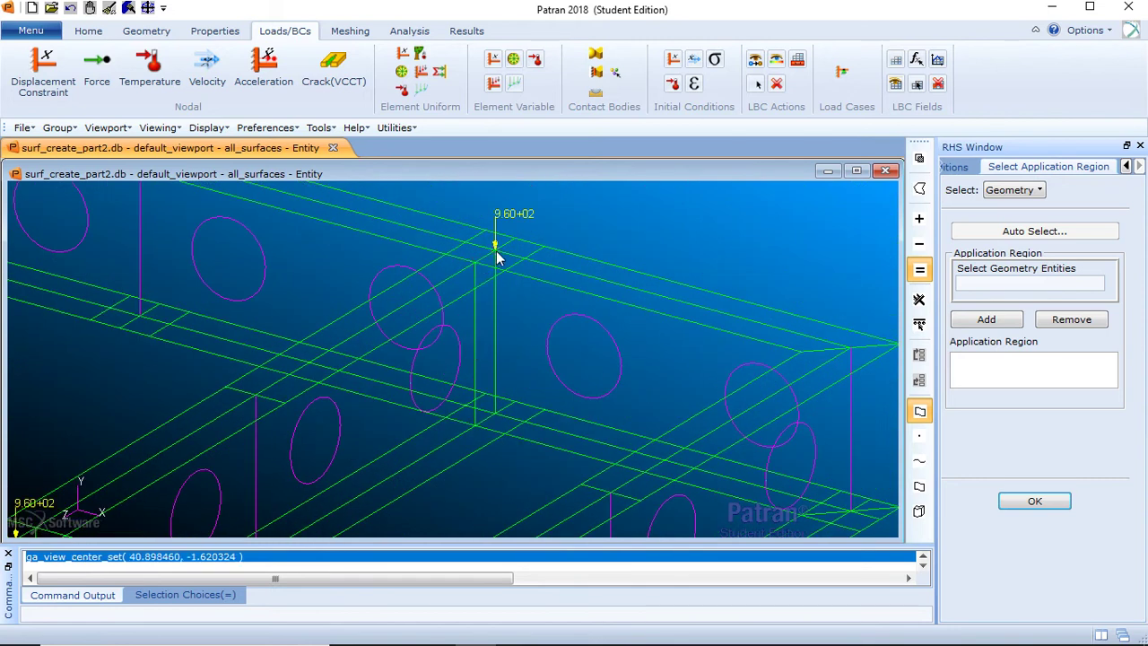
click(497, 254)
scroll(538, 332, up, 5)
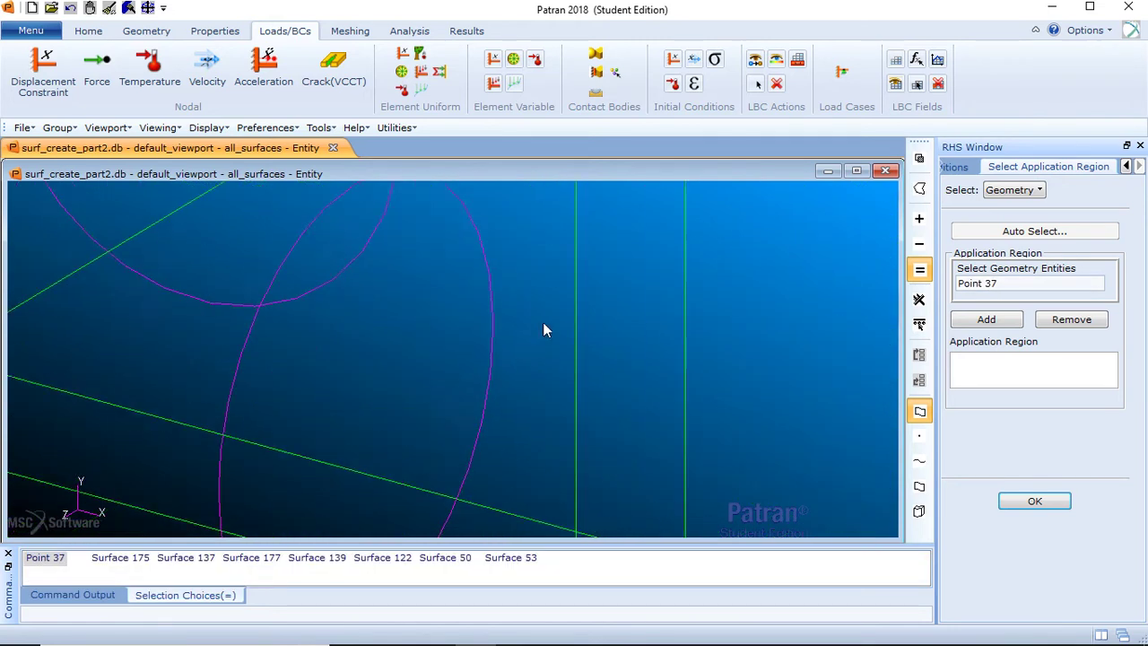
scroll(543, 331, down, 6)
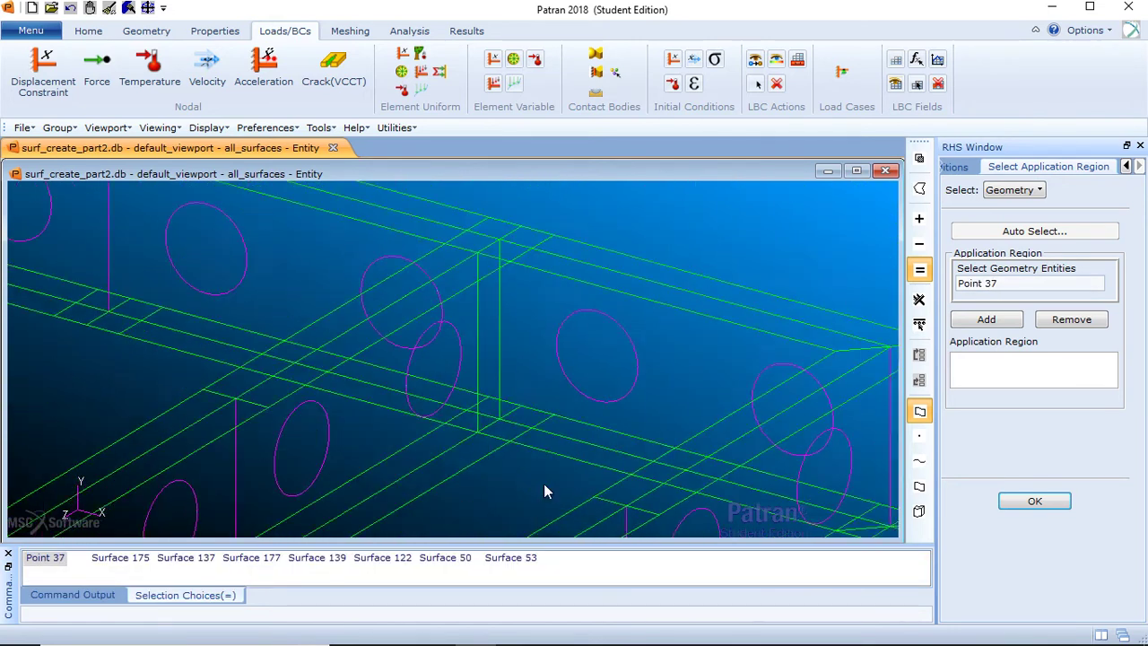
scroll(543, 491, down, 3)
scroll(404, 417, up, 4)
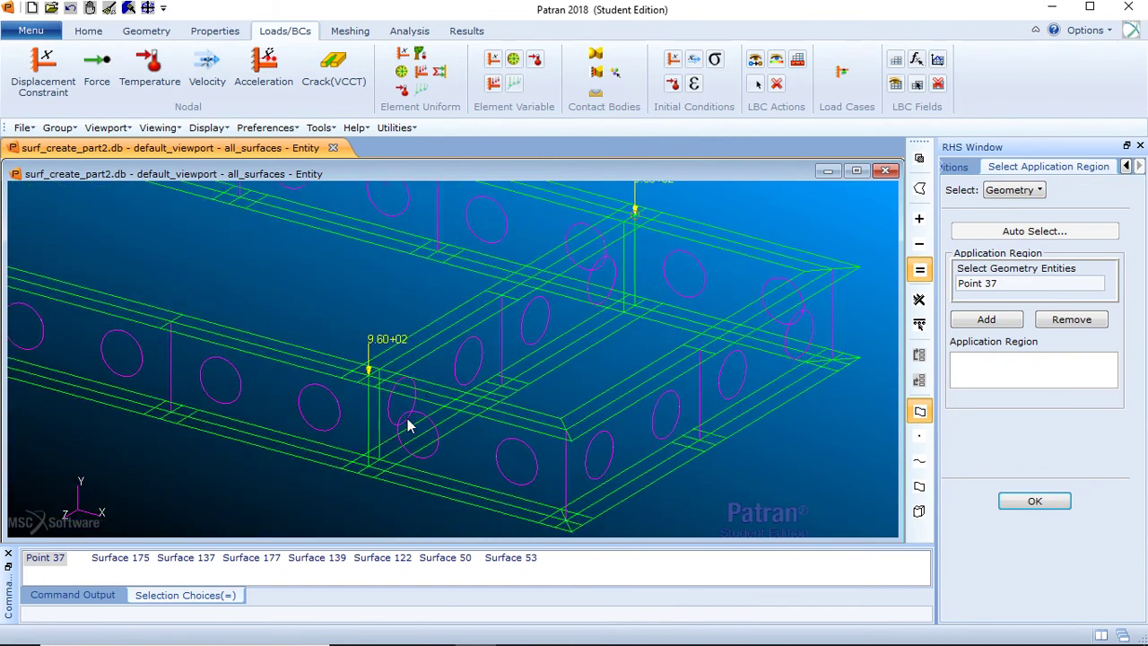
click(369, 380)
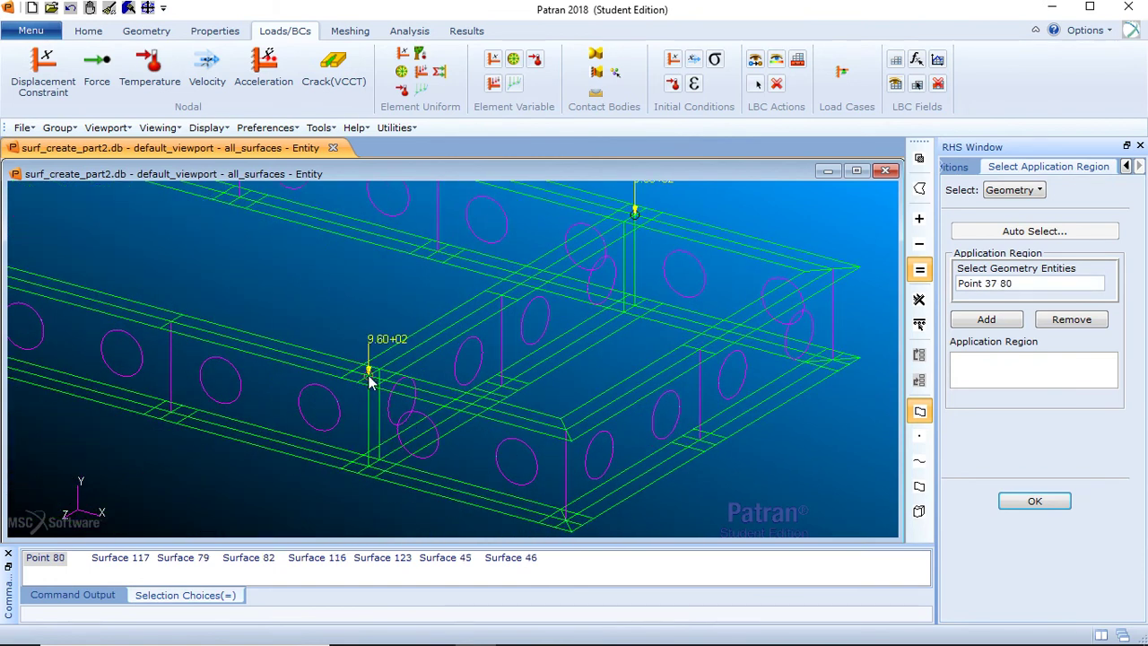
click(1016, 324)
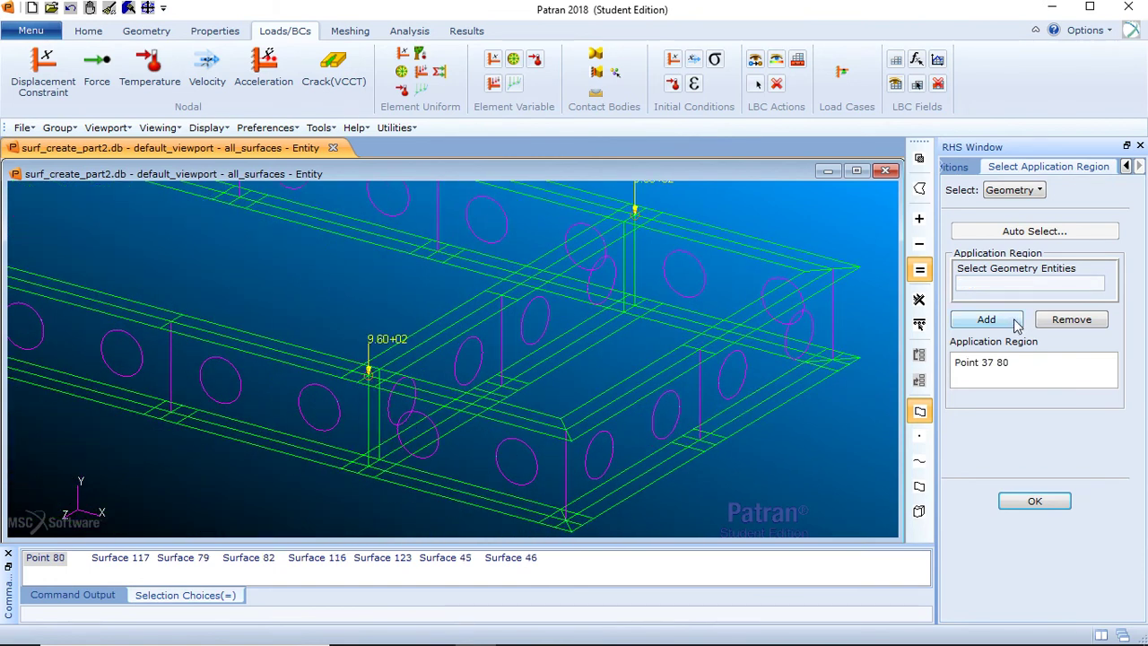
click(1034, 501)
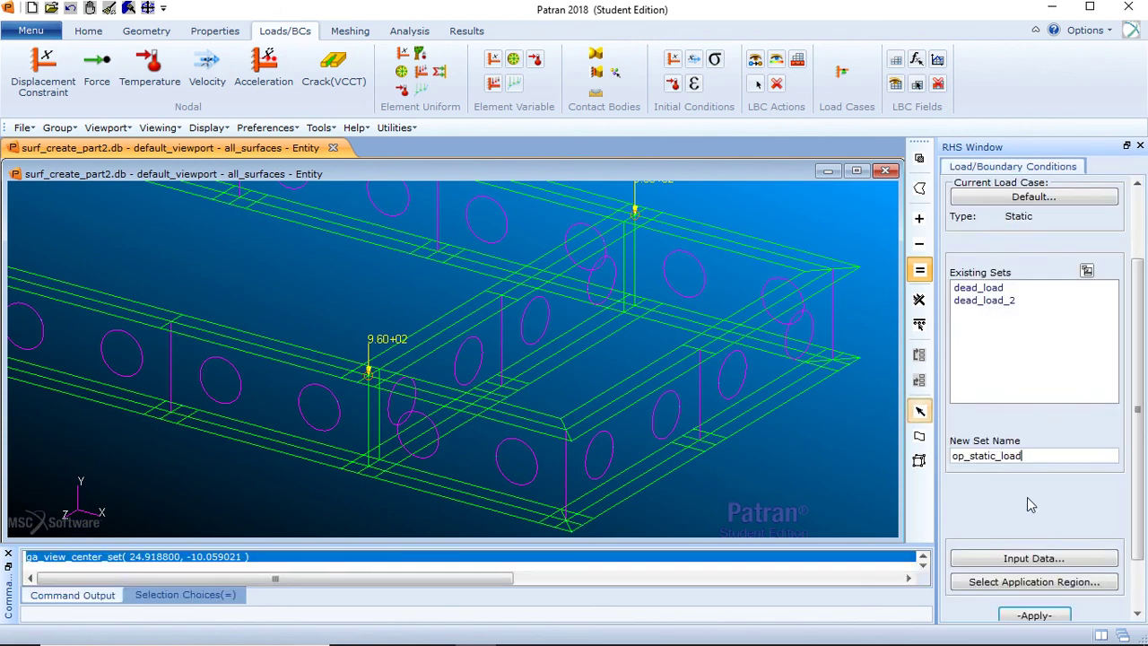
- Create the op_static_load force set and inspect the load arrows on the whole frame
click(1034, 615)
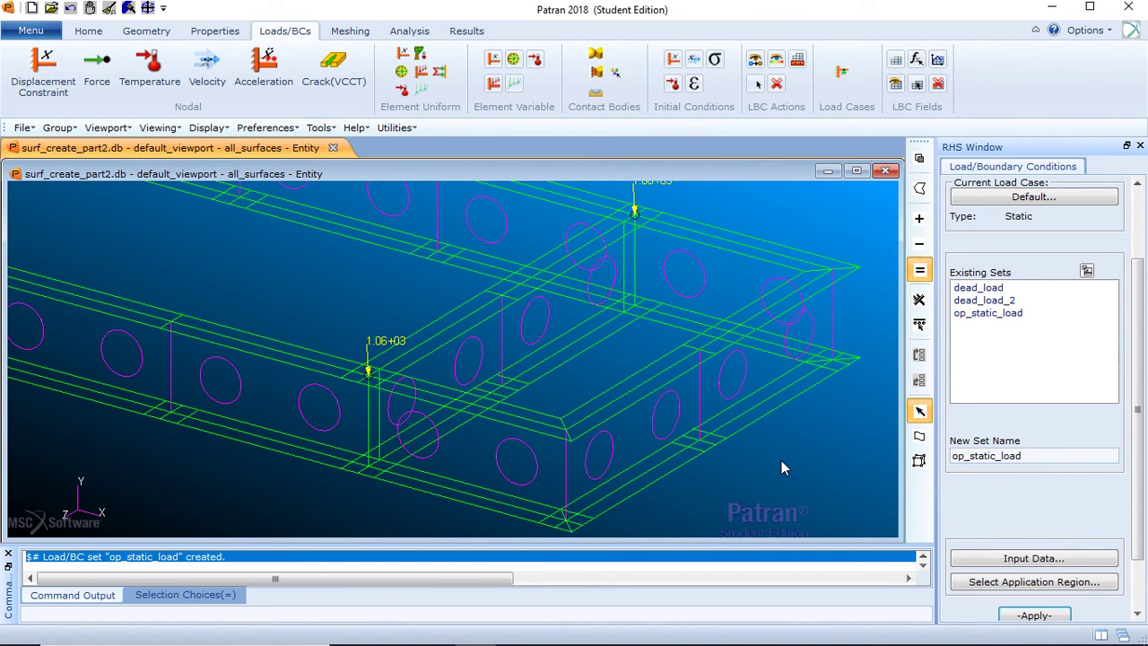
scroll(781, 460, down, 3)
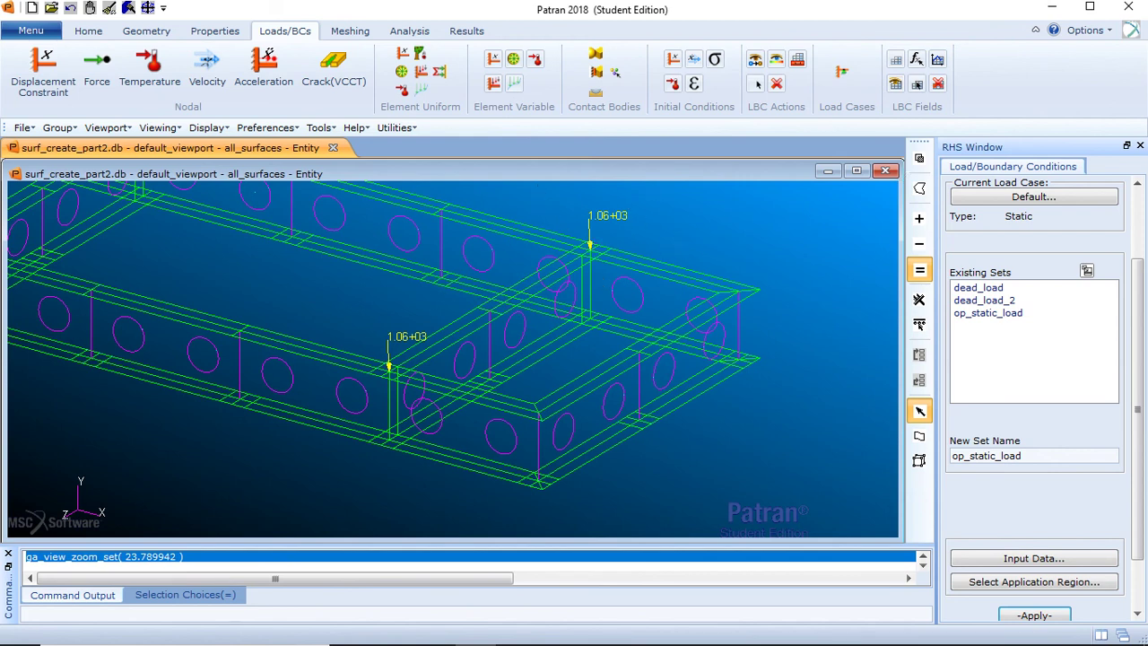
key(alt+Tab)
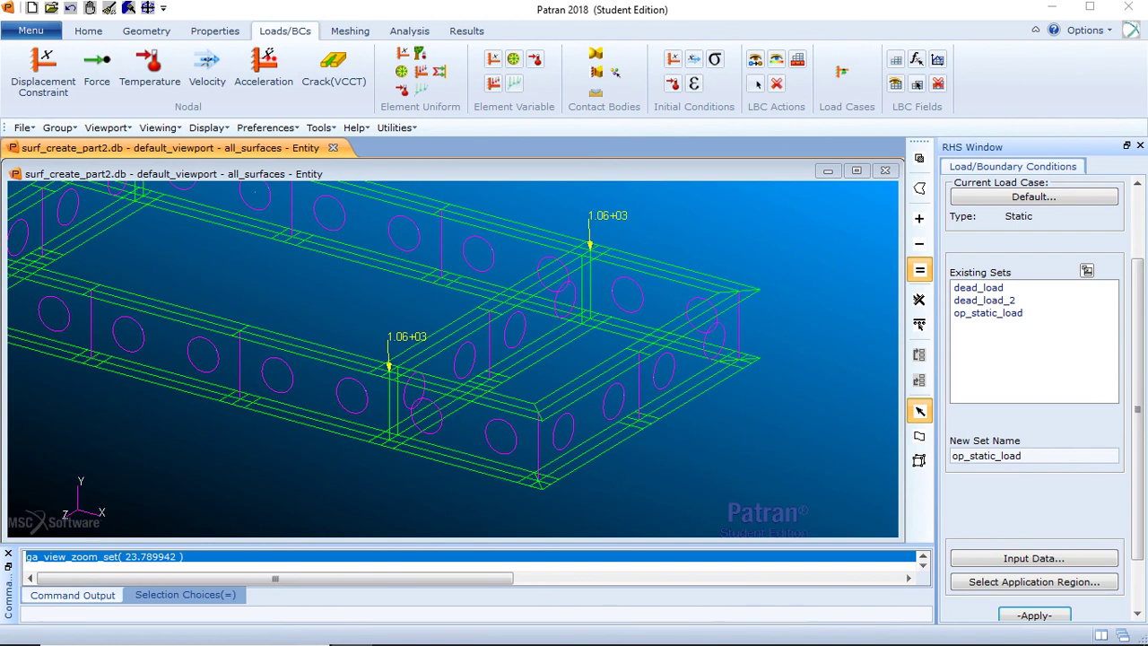
scroll(761, 397, down, 5)
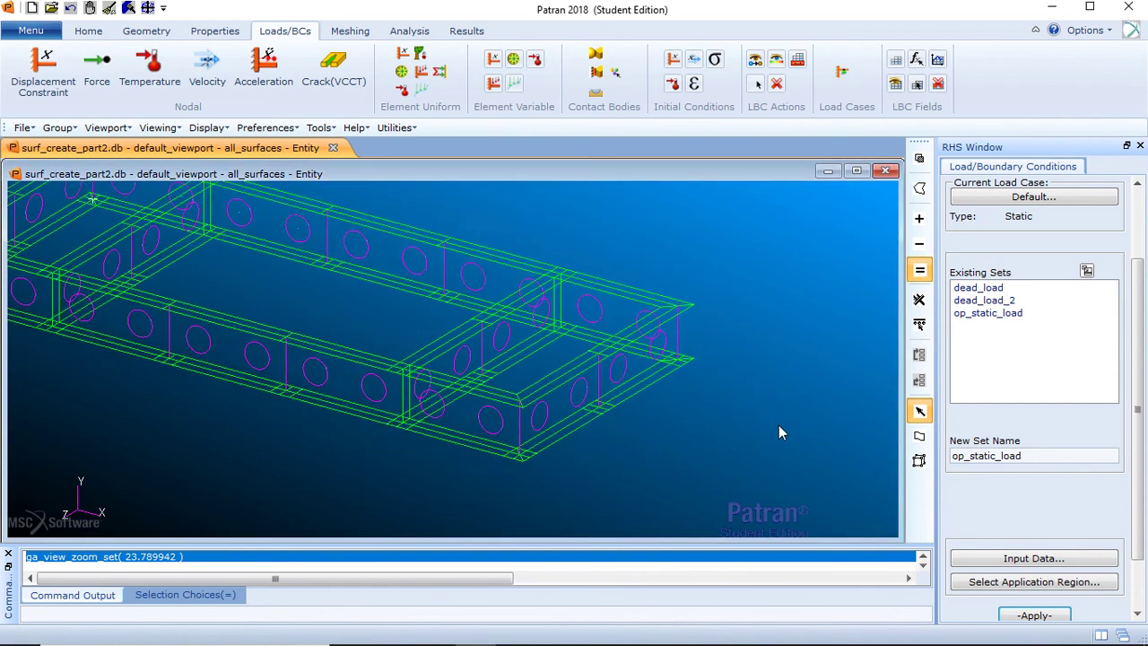
middle_drag(656, 453, 675, 457)
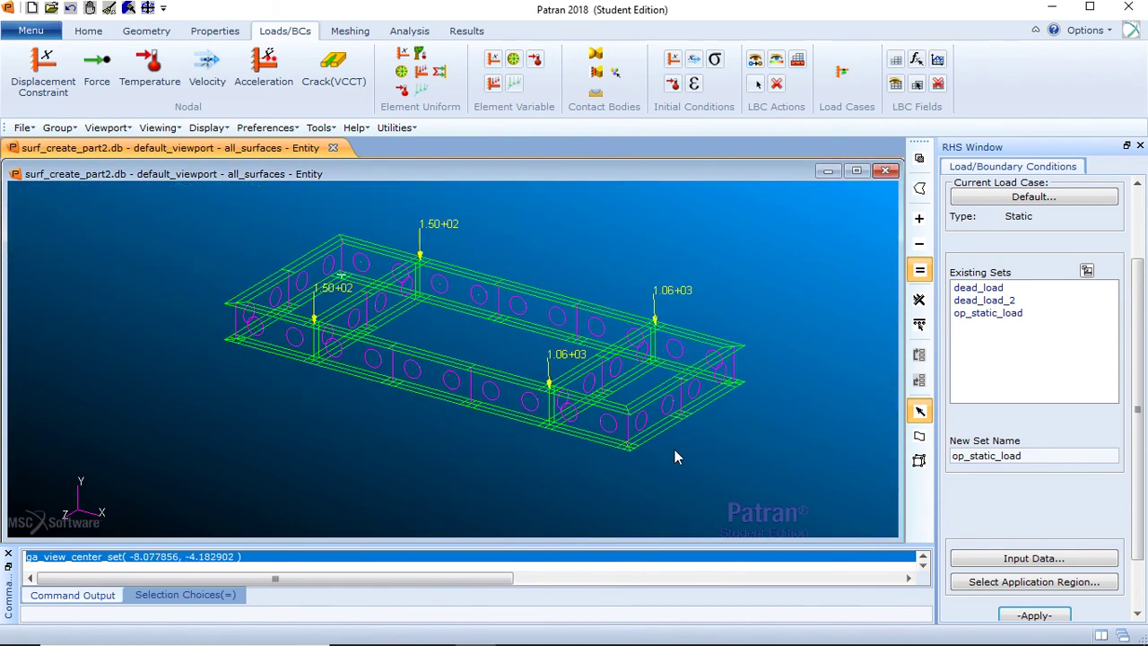
- Shade the frame model and examine its applied loads in front, rear, top, side and isometric views
click(89, 32)
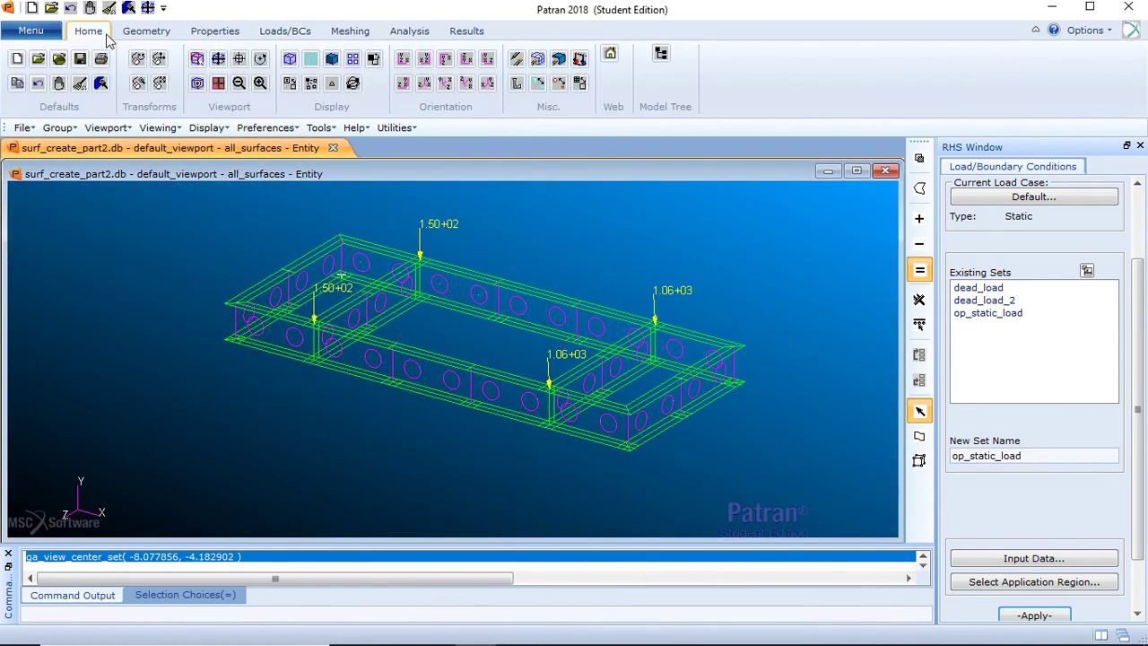
click(332, 61)
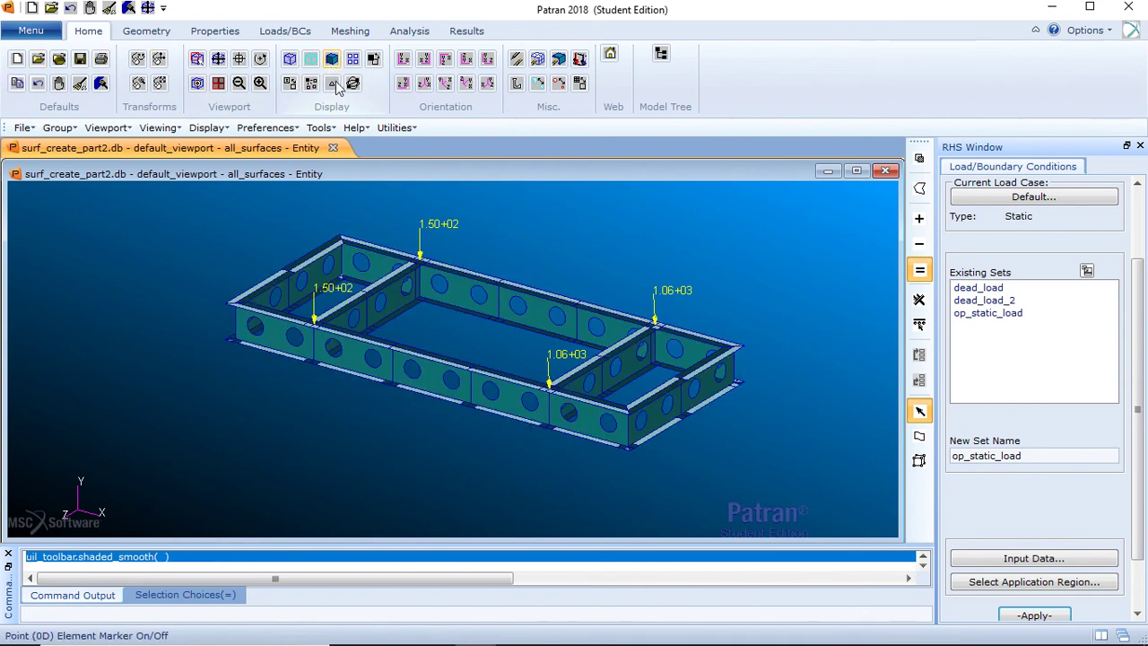
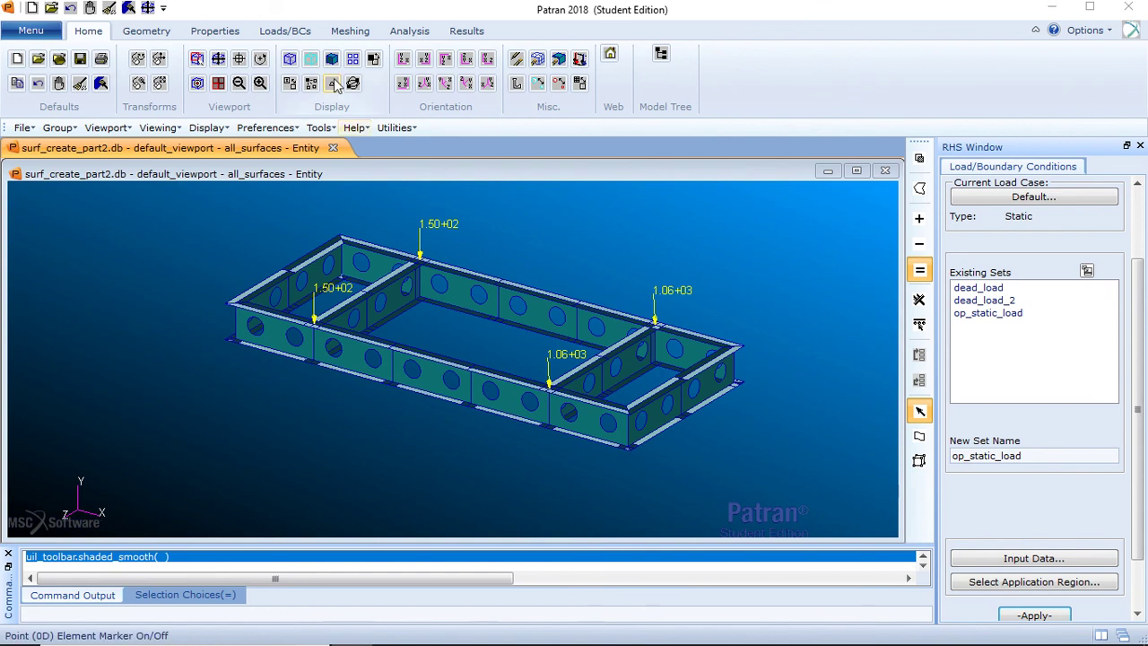
click(404, 60)
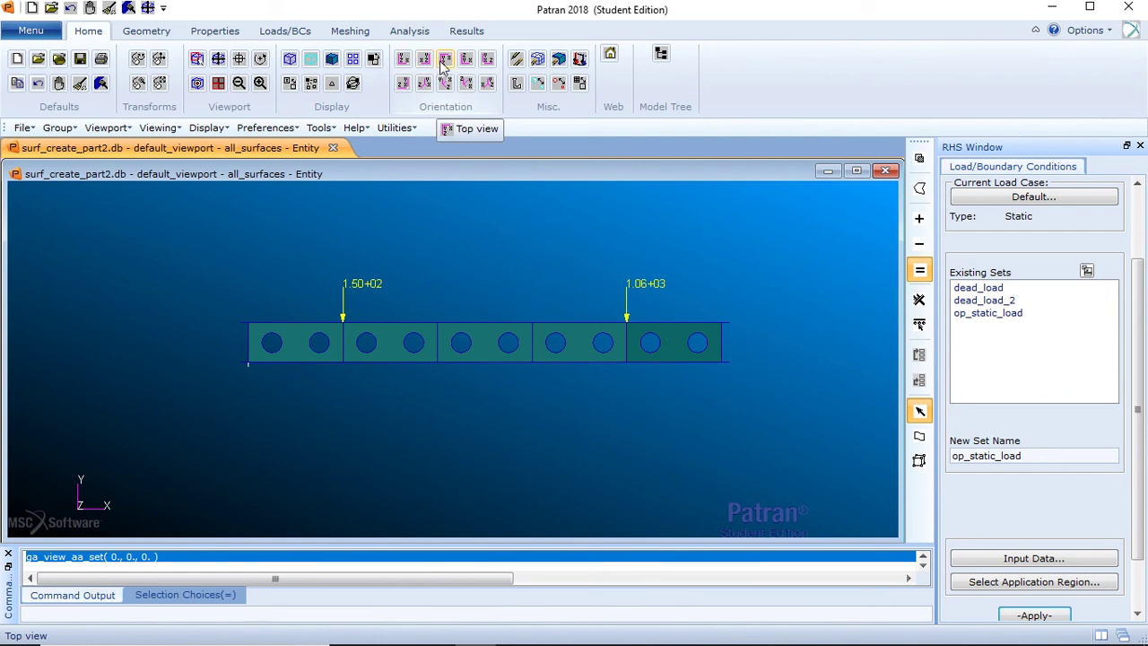
click(425, 59)
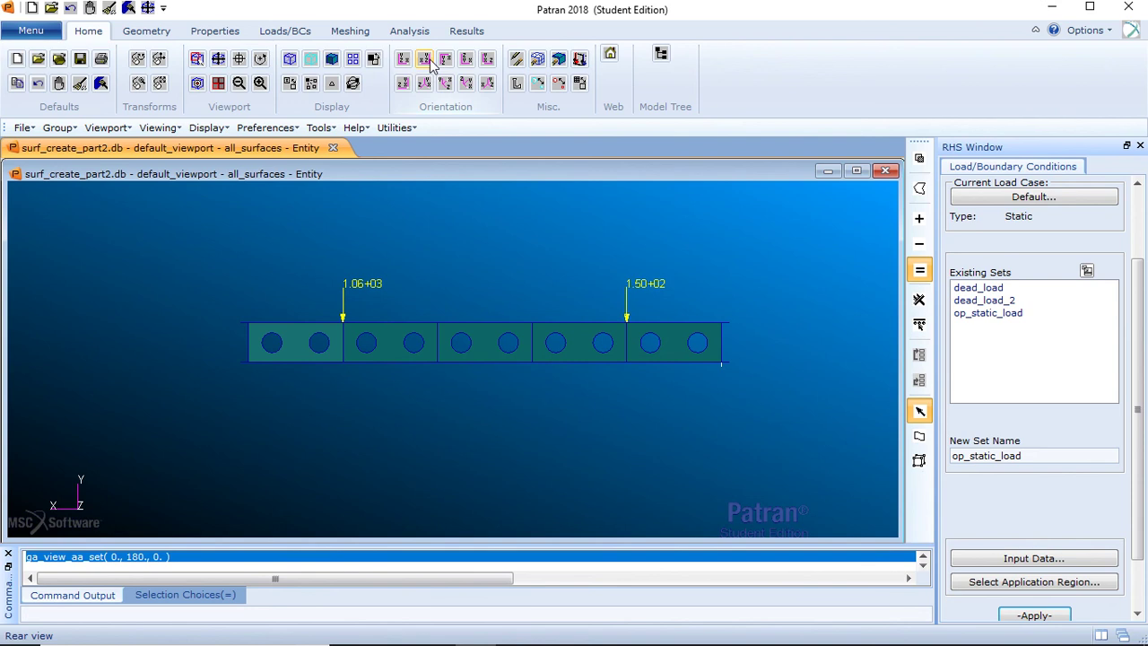
click(446, 61)
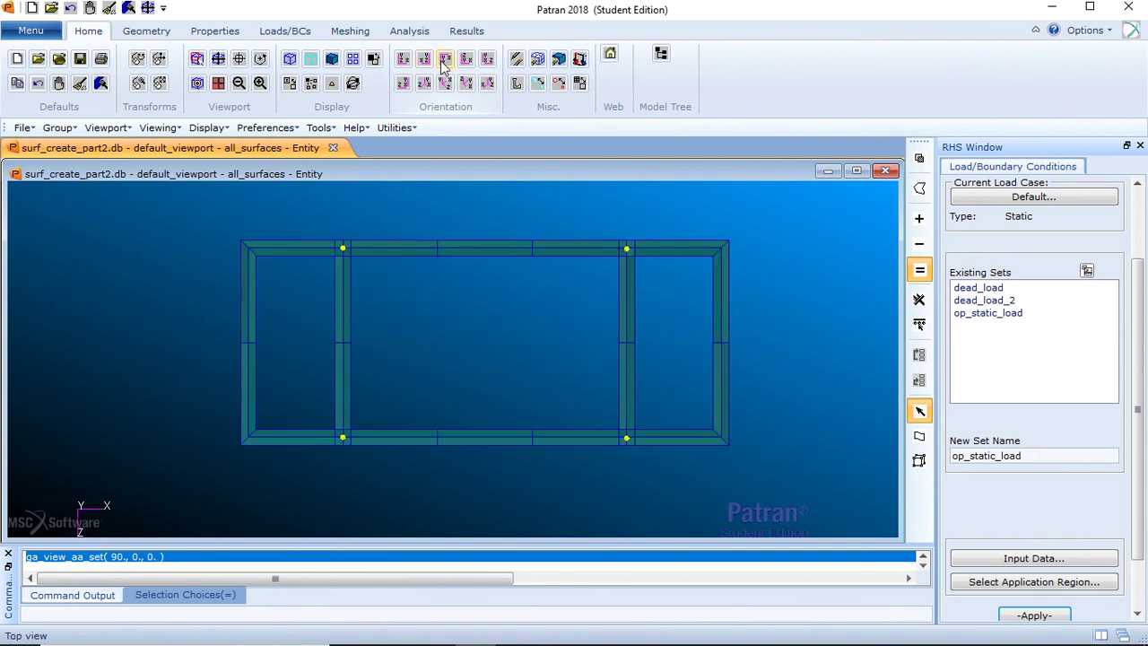
click(488, 63)
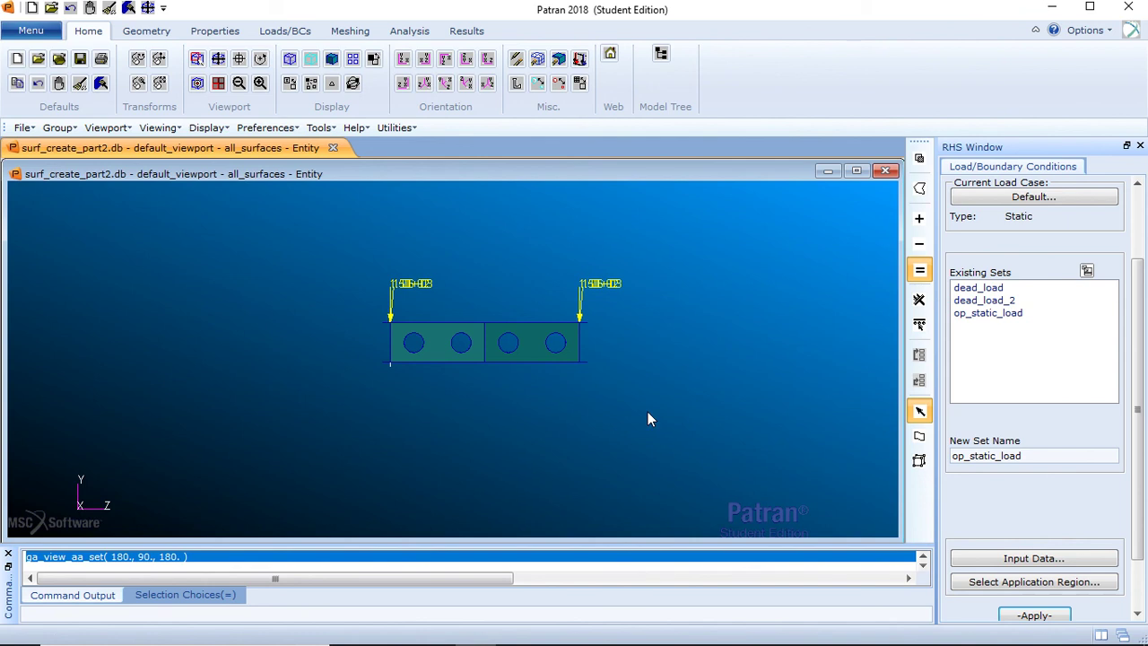
click(423, 84)
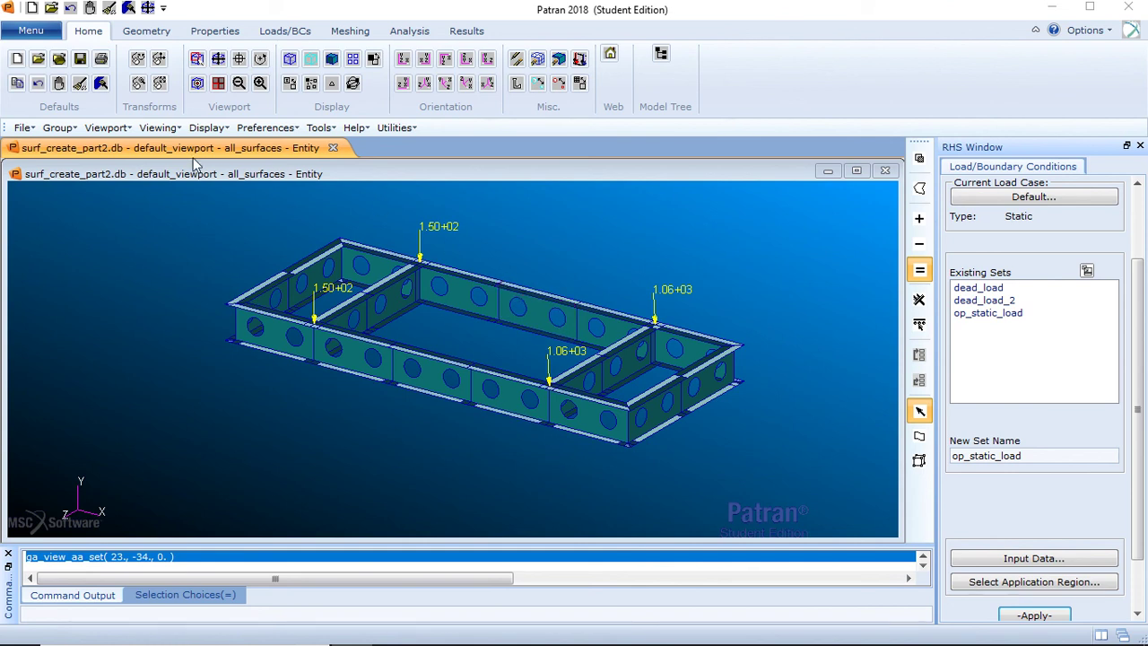
- Start an inertial load set named gravity
click(284, 34)
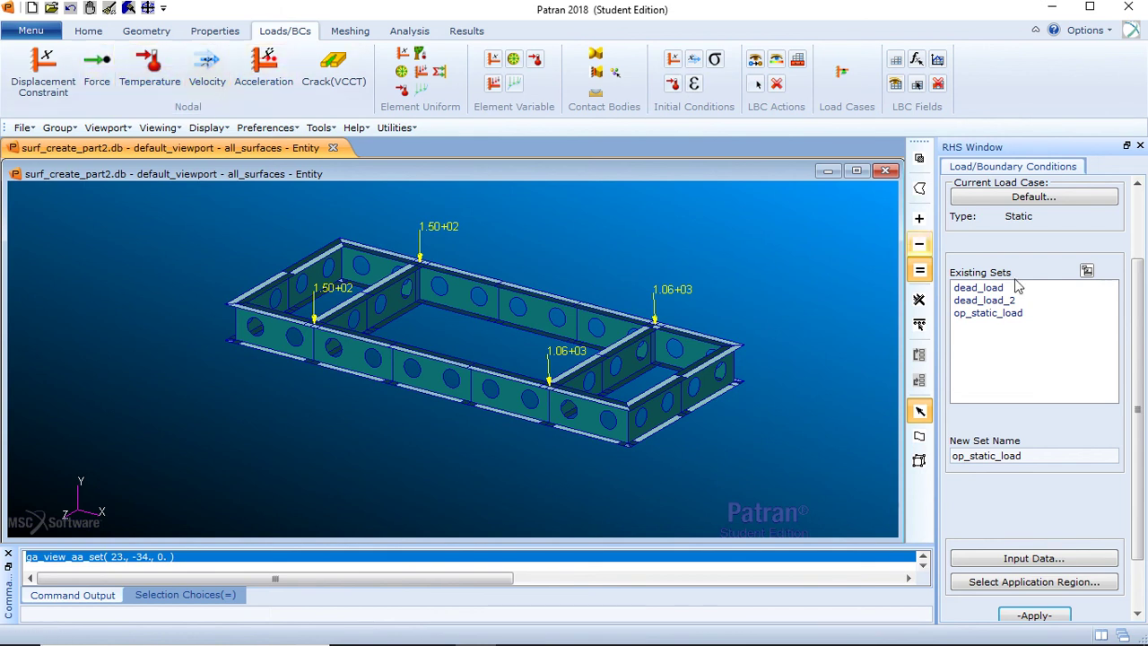
drag(1142, 328, 1140, 245)
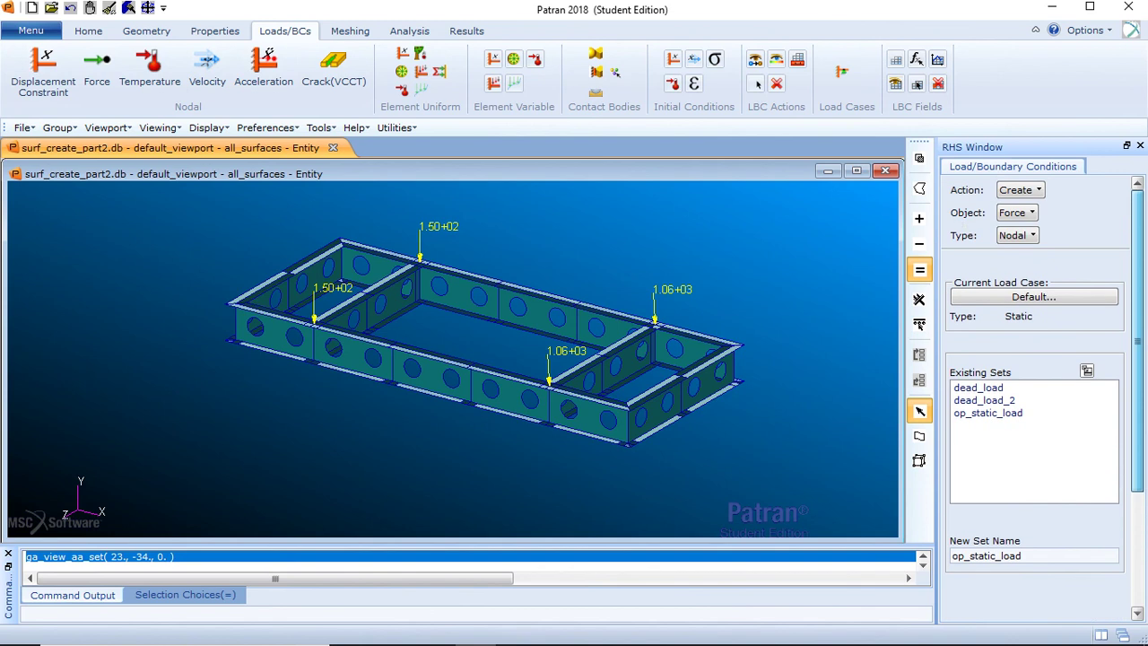
click(1026, 218)
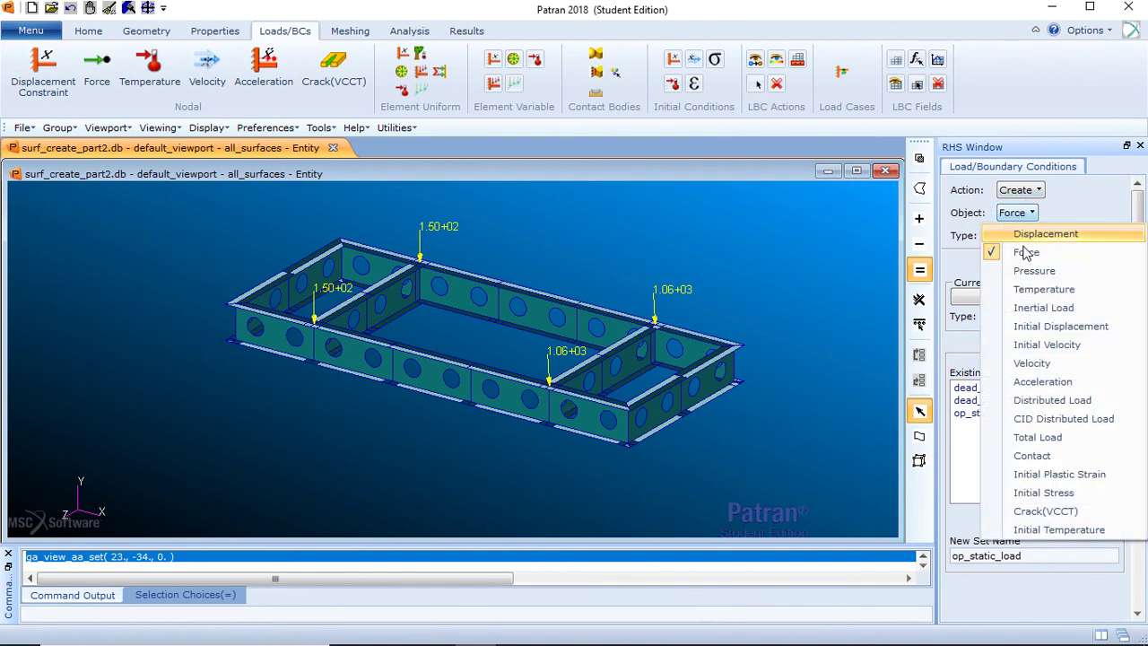
click(1055, 310)
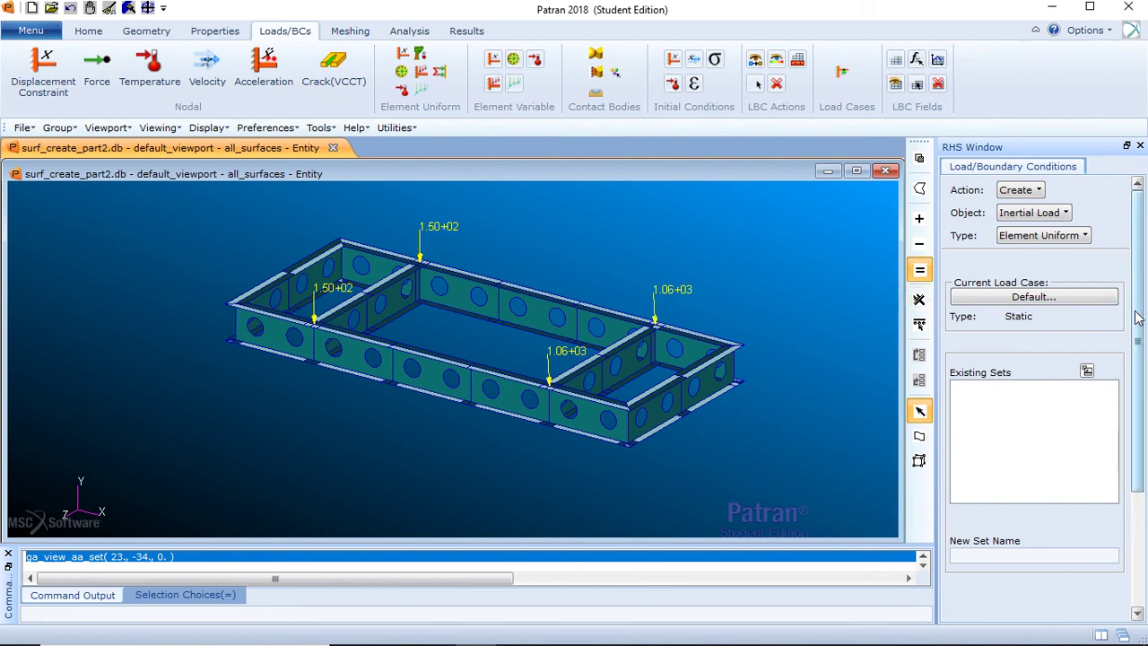
scroll(1041, 440, down, 3)
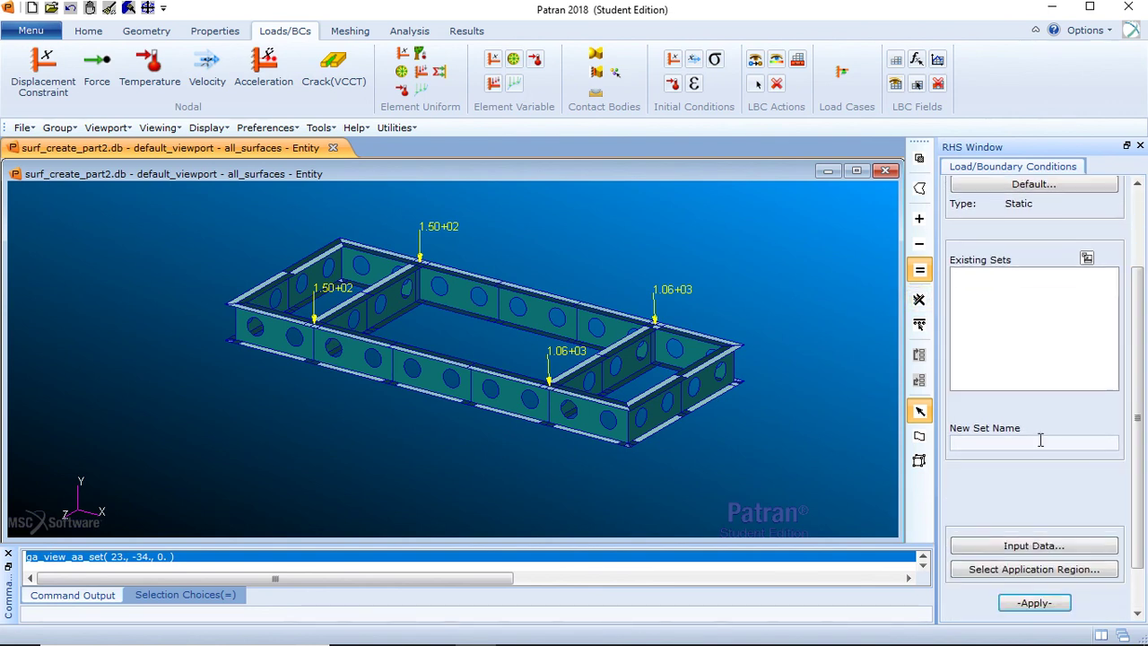
click(1041, 439)
text(gravit)
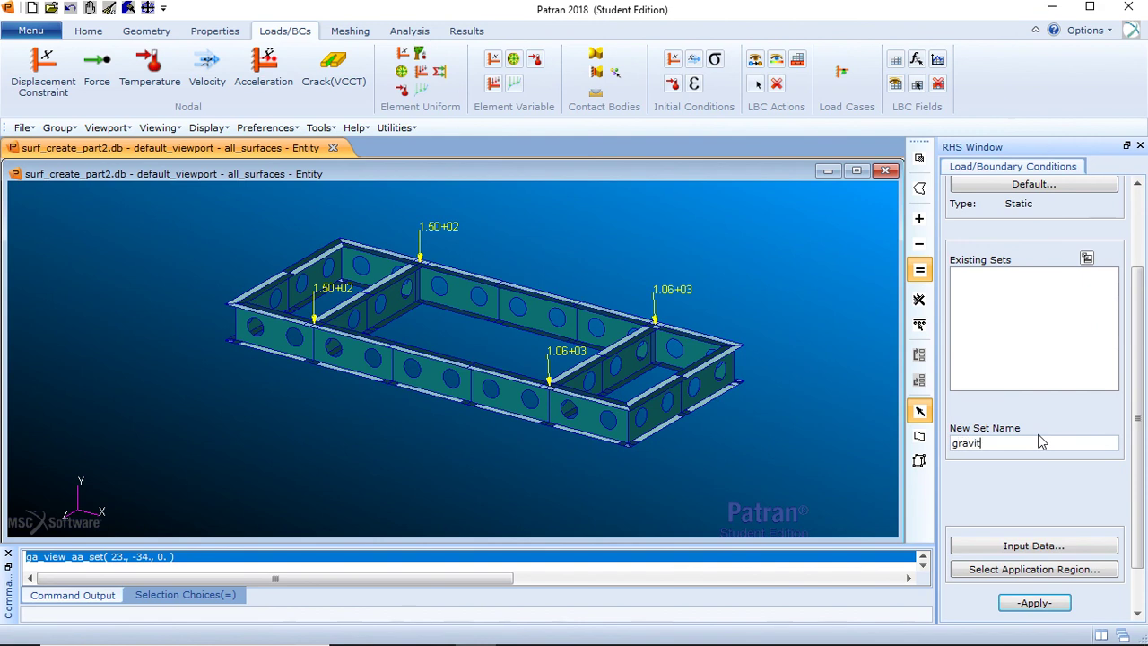
text(y)
- Set gravity's translational acceleration to <0 -386.4 0> in its input data and create the inertial load set
click(1017, 545)
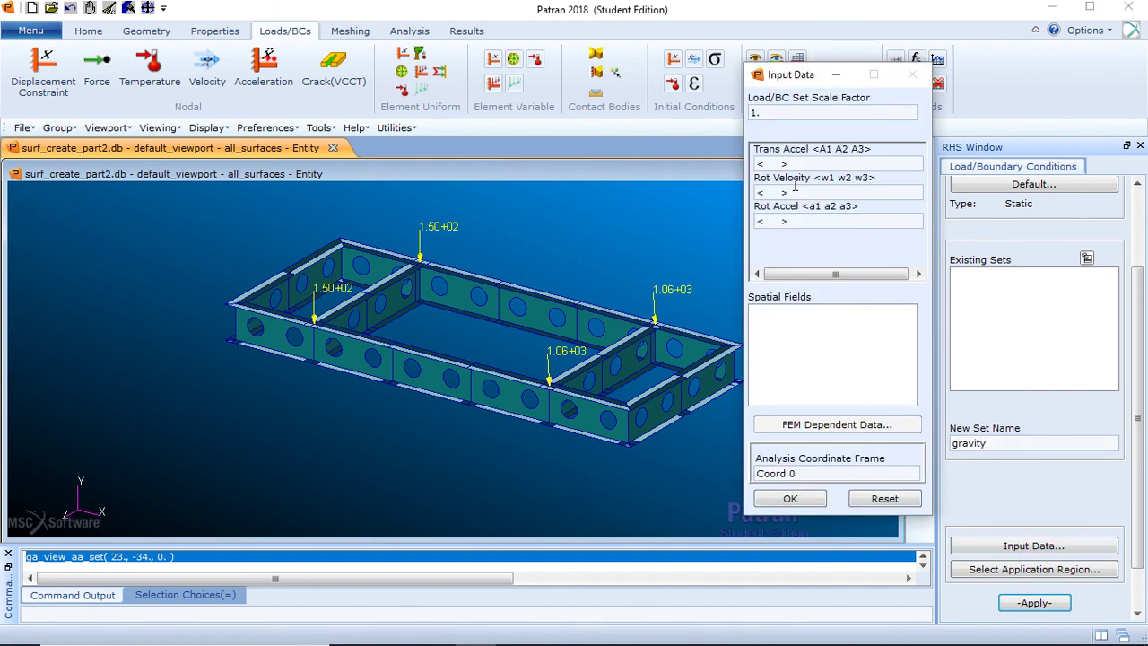
click(779, 164)
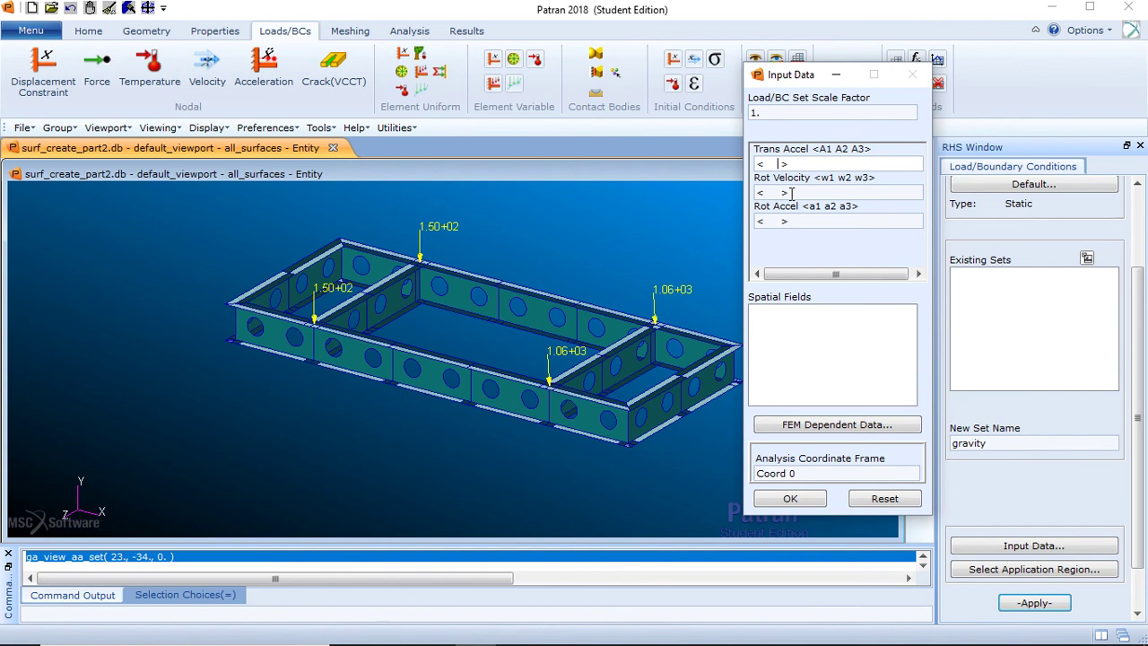
key(BackSpace)
key(BackSpace)
key(BackSpace)
text(0 -386.4 0)
click(792, 497)
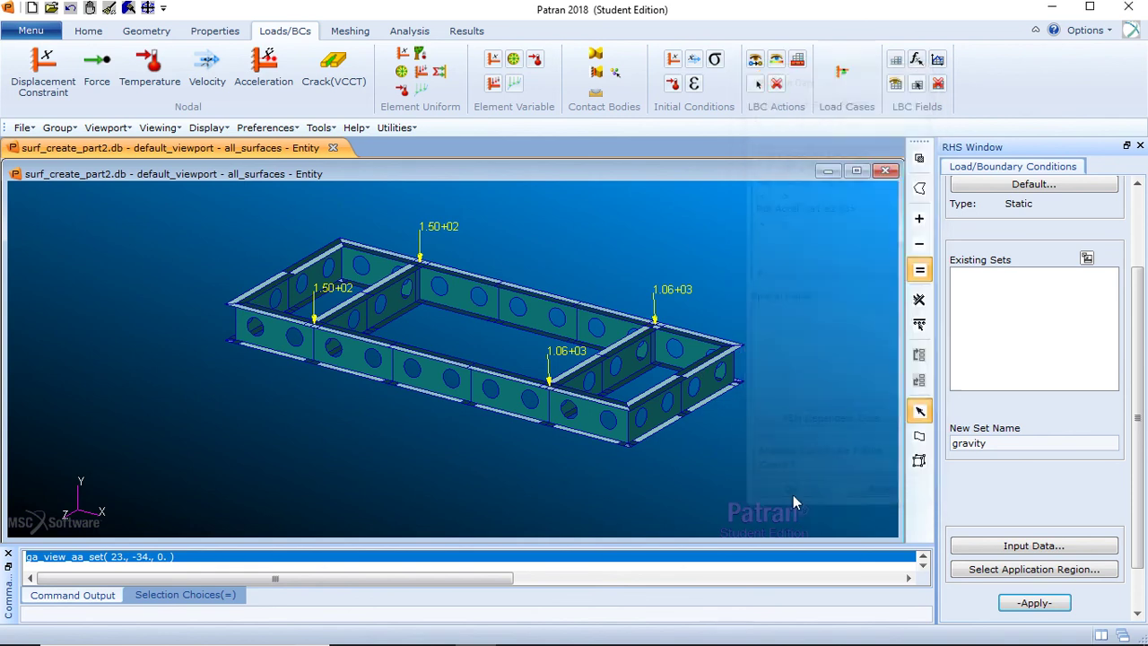
click(1037, 605)
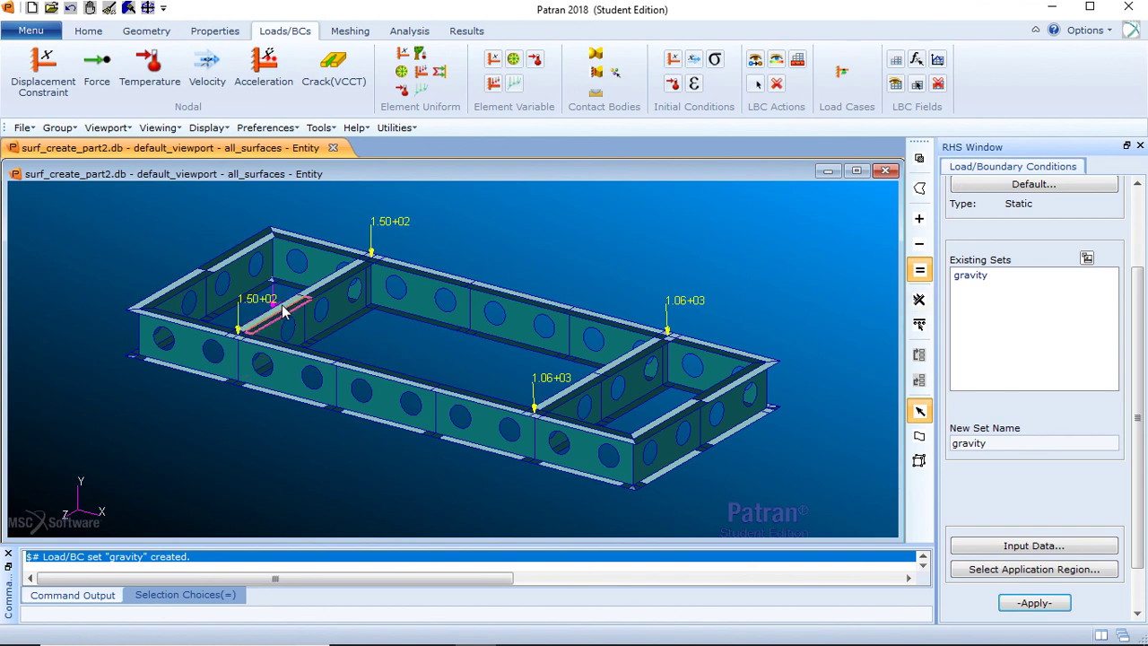
shift+middle_drag(269, 302, 321, 306)
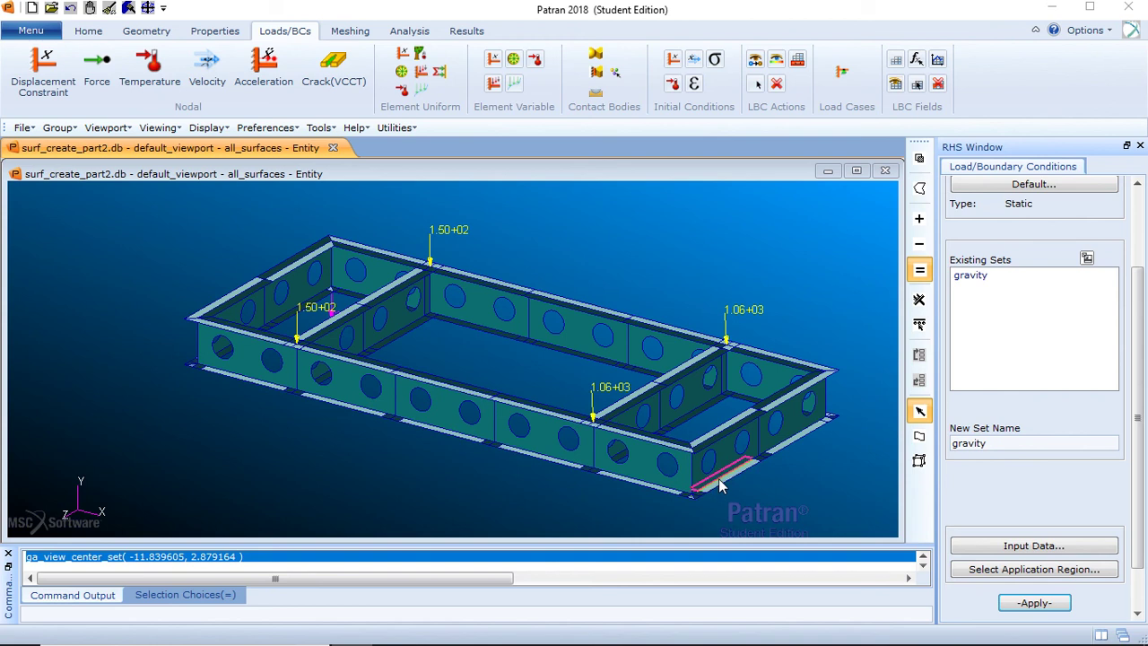
- Start a nodal displacement constraint set named fix_base
click(43, 84)
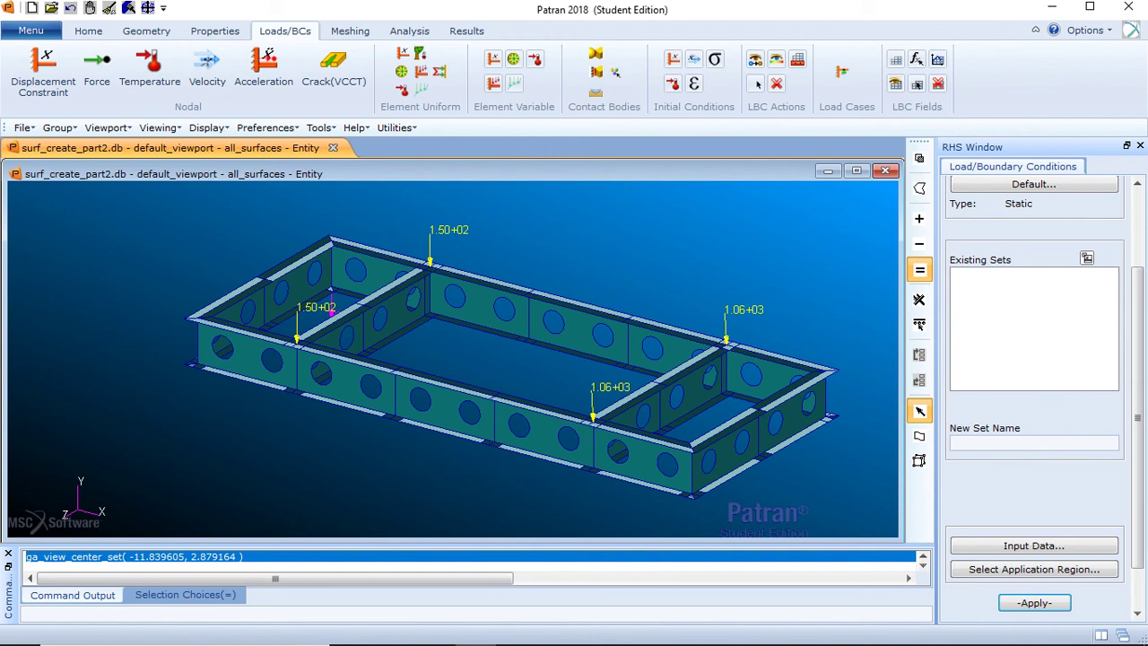
drag(1138, 400, 1143, 287)
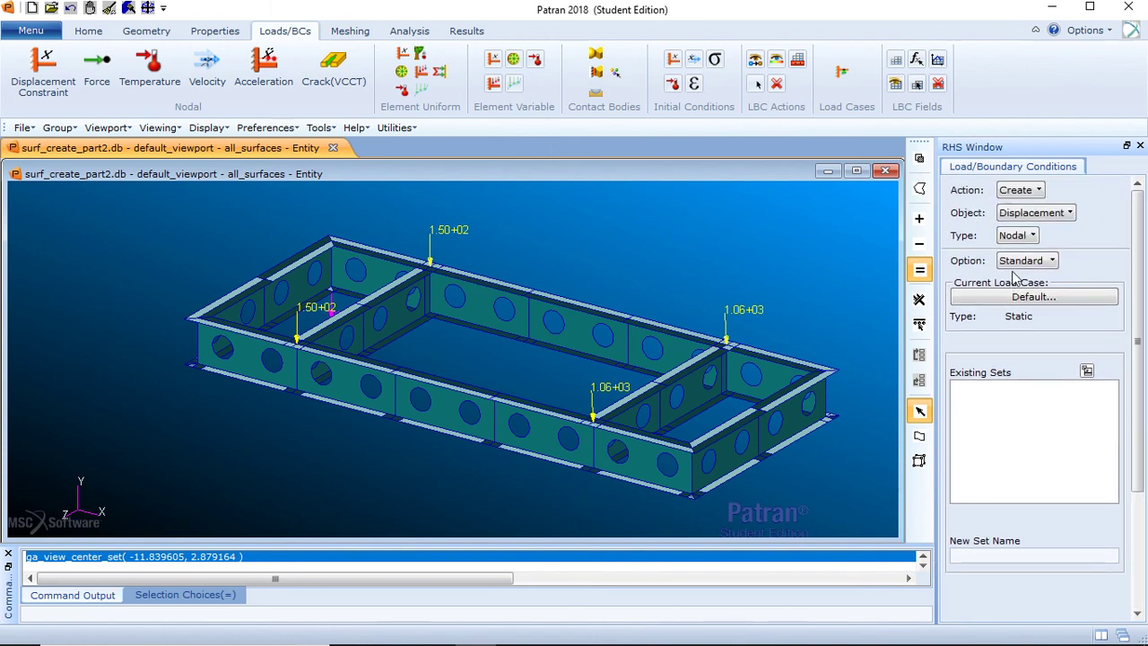
click(1139, 269)
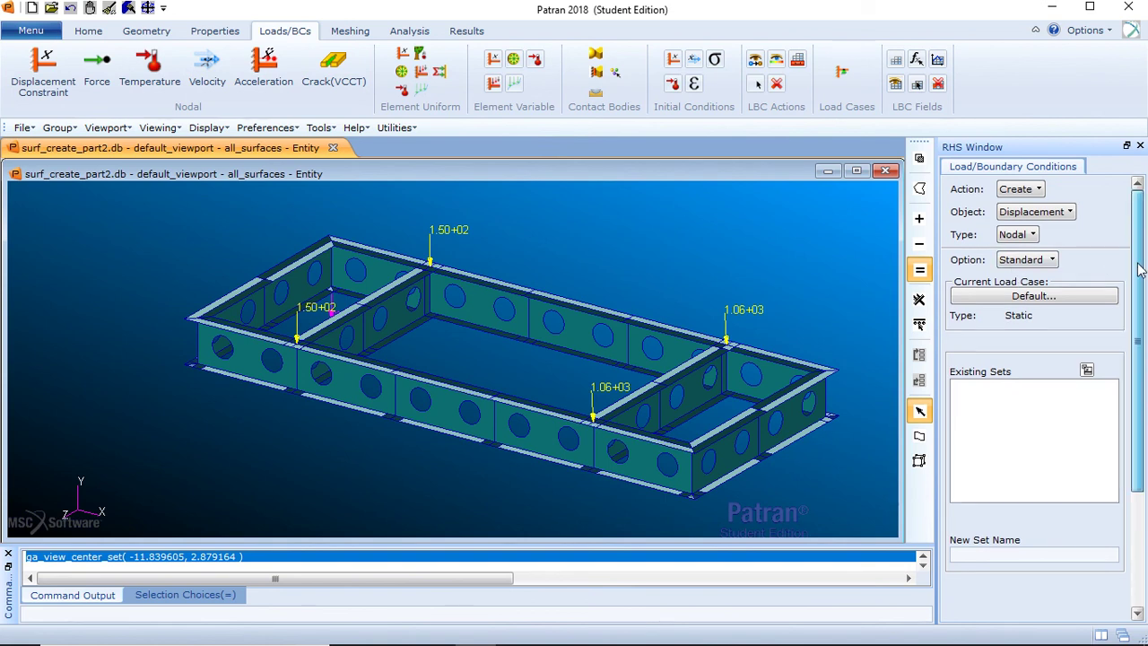
drag(1140, 269, 1140, 309)
click(1032, 500)
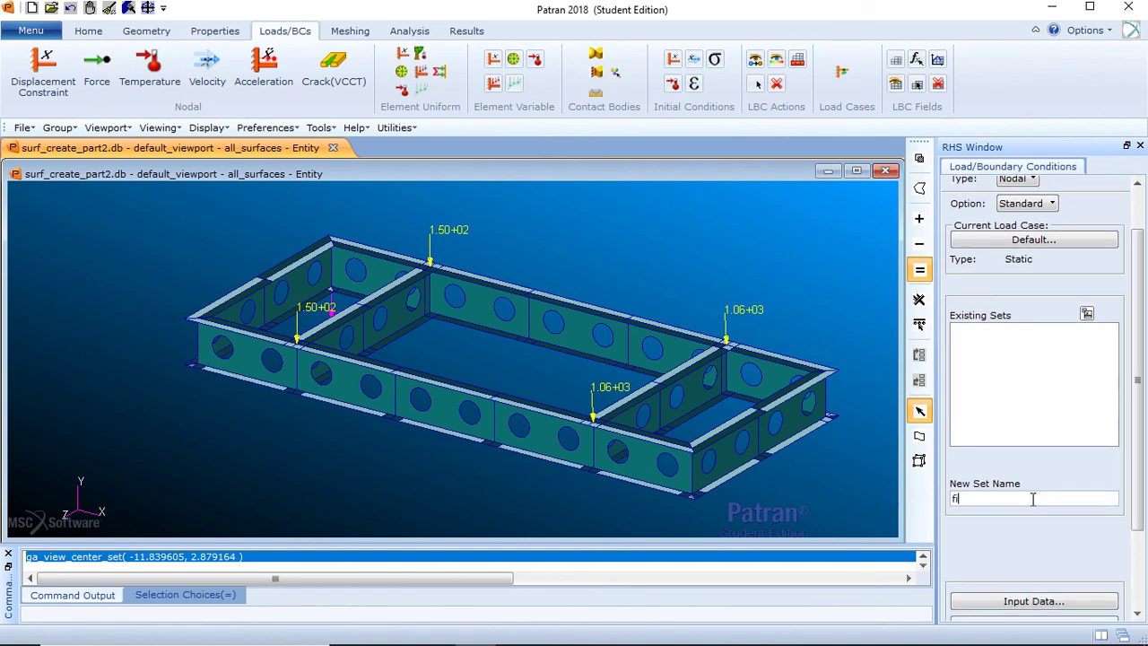
text(fix_base)
scroll(1136, 476, down, 2)
- Set fix_base's translations to <0 0 0> in its input data
click(1074, 544)
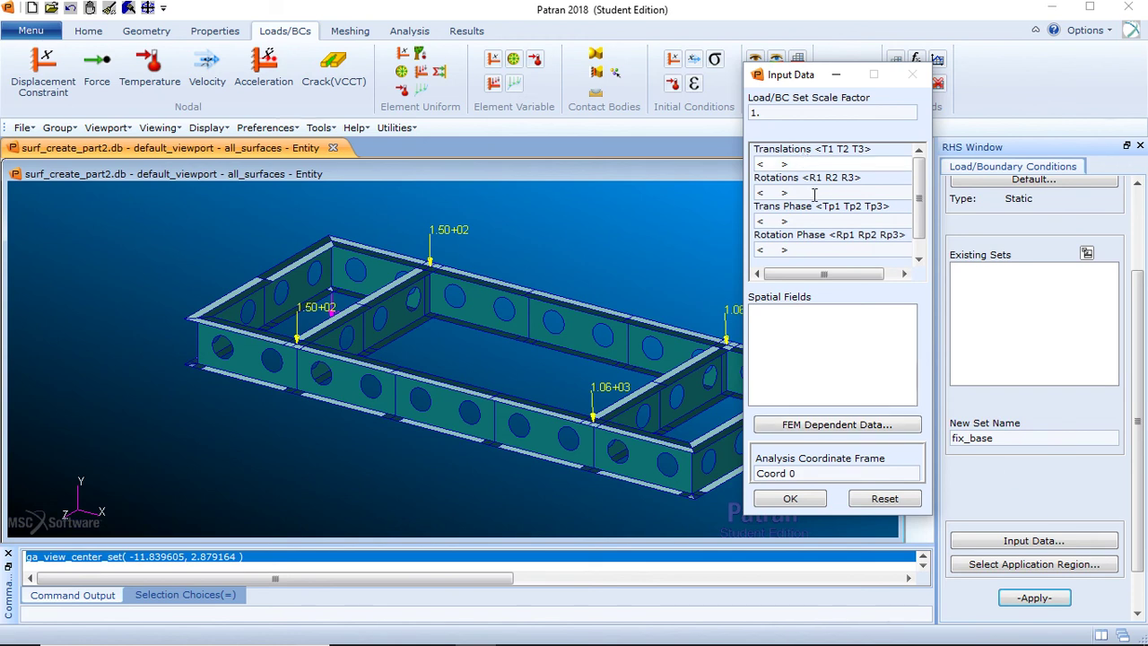
text(0 0 0)
click(789, 500)
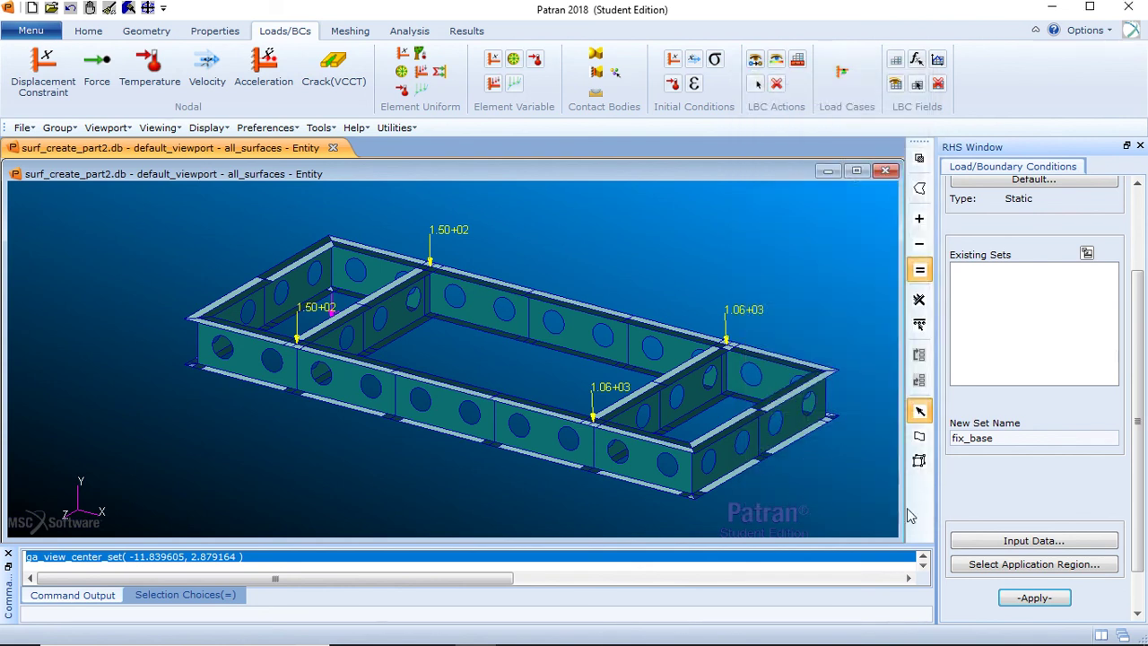
- Begin defining fix_base's application region with picking restricted to points, and display the frame in wireframe
click(993, 565)
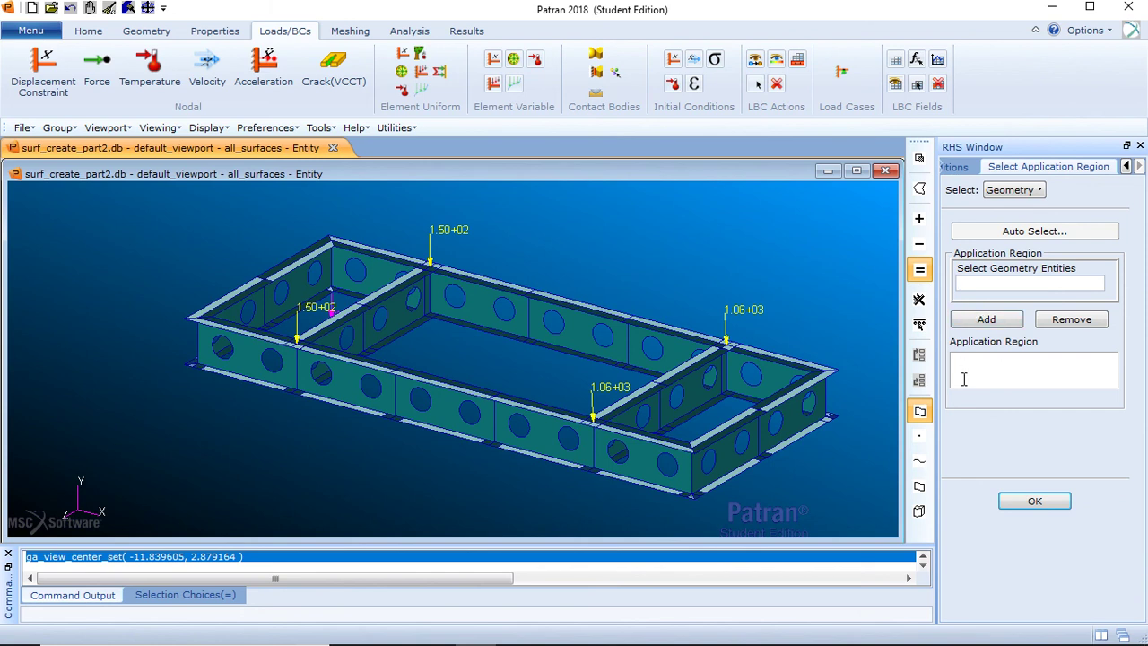
click(922, 439)
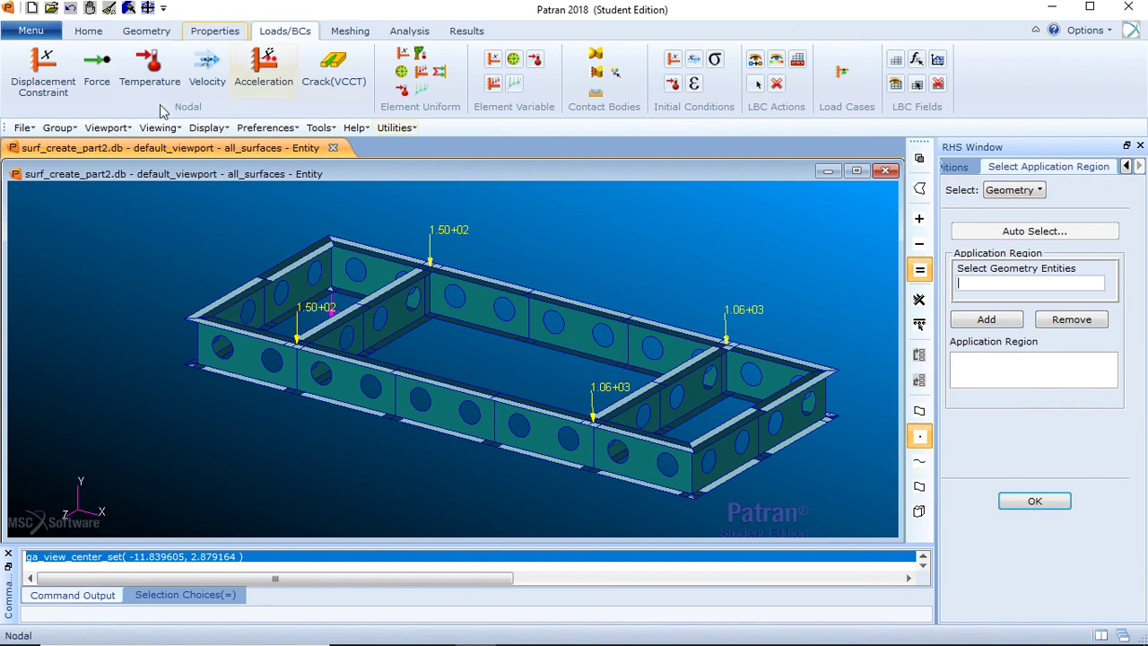
click(88, 30)
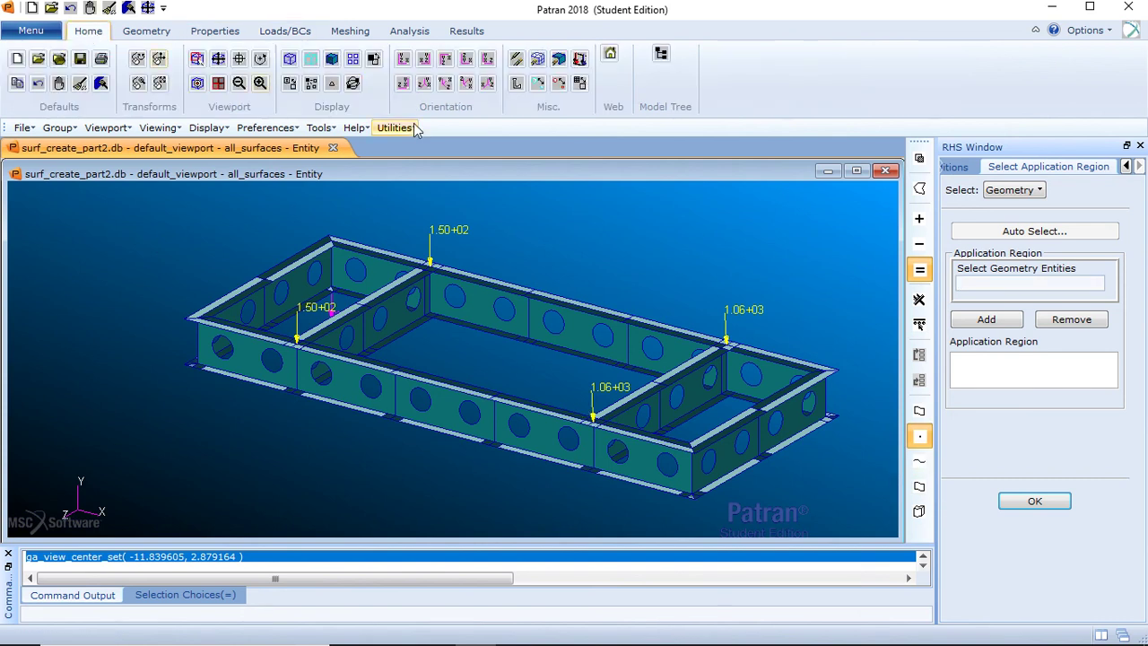
click(292, 60)
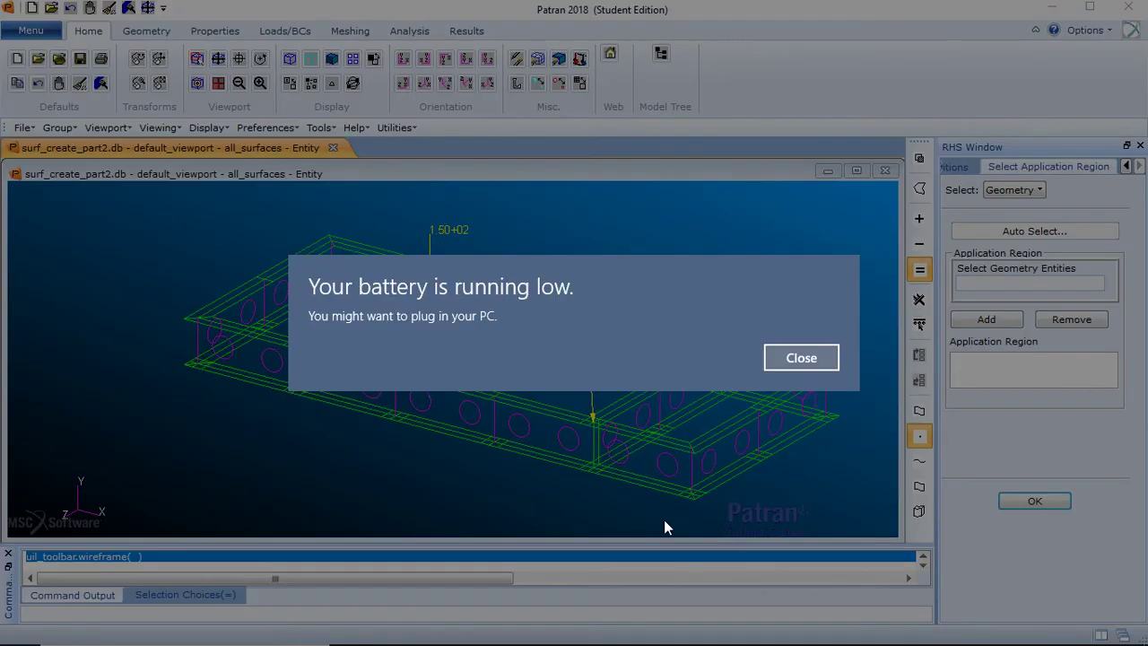
click(801, 358)
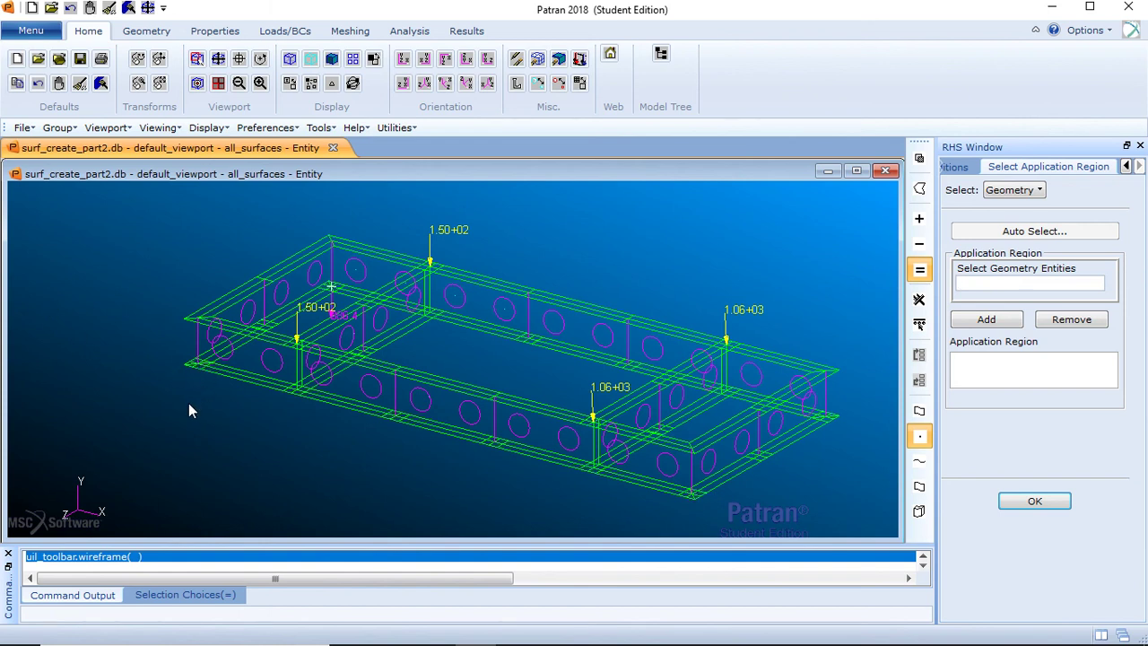
- Pick the frame's four bottom corner points, Points 90, 1, 52 and 98, as geometry entities for fix_base
ctrl+middle_drag(189, 401, 189, 359)
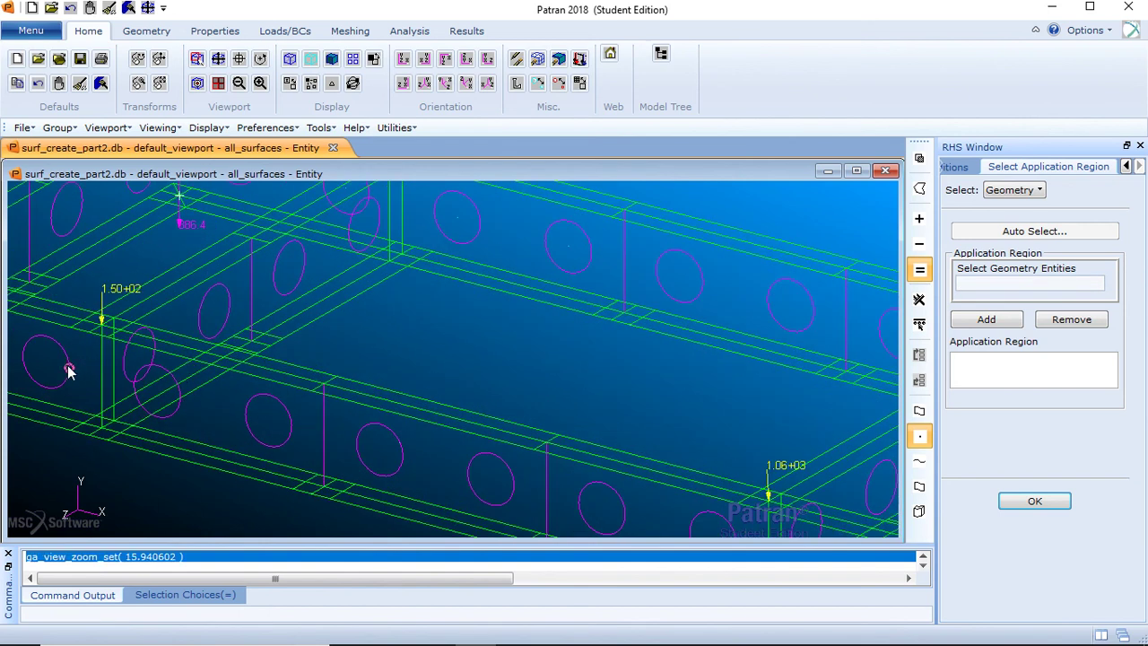
ctrl+middle_drag(70, 371, 264, 387)
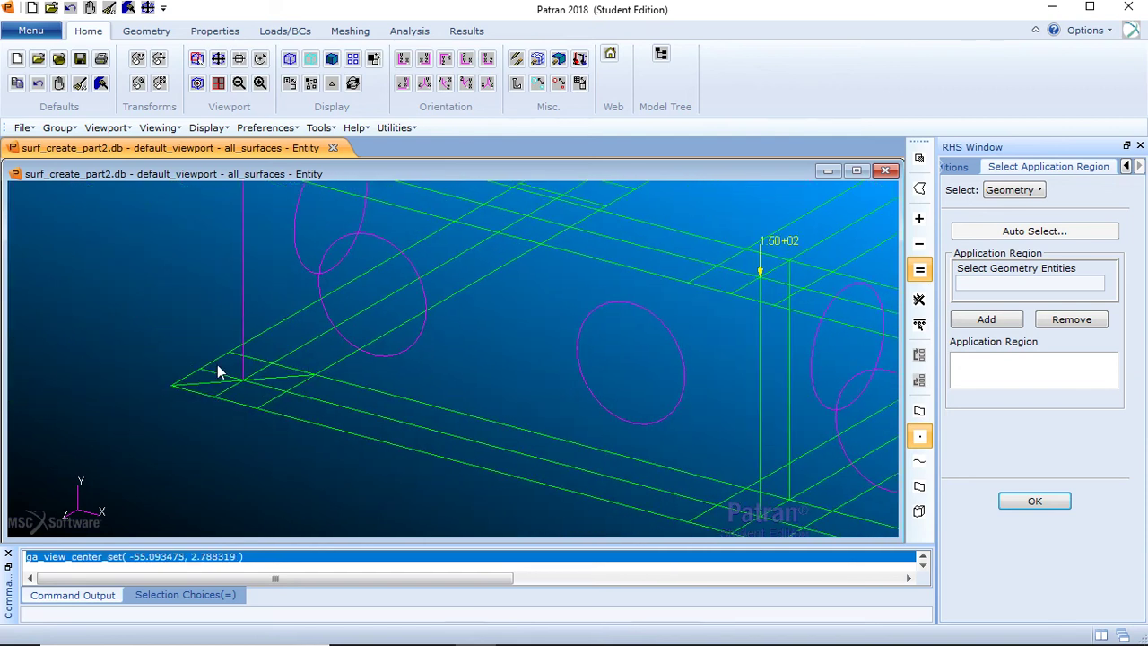
click(244, 381)
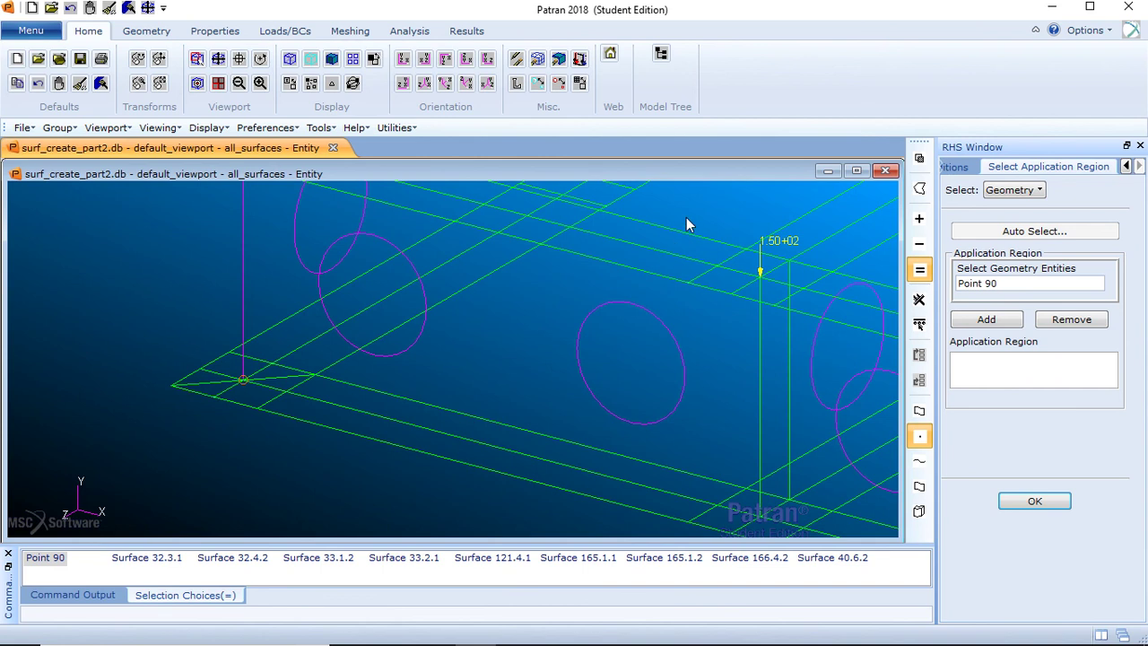
ctrl+middle_drag(686, 225, 515, 334)
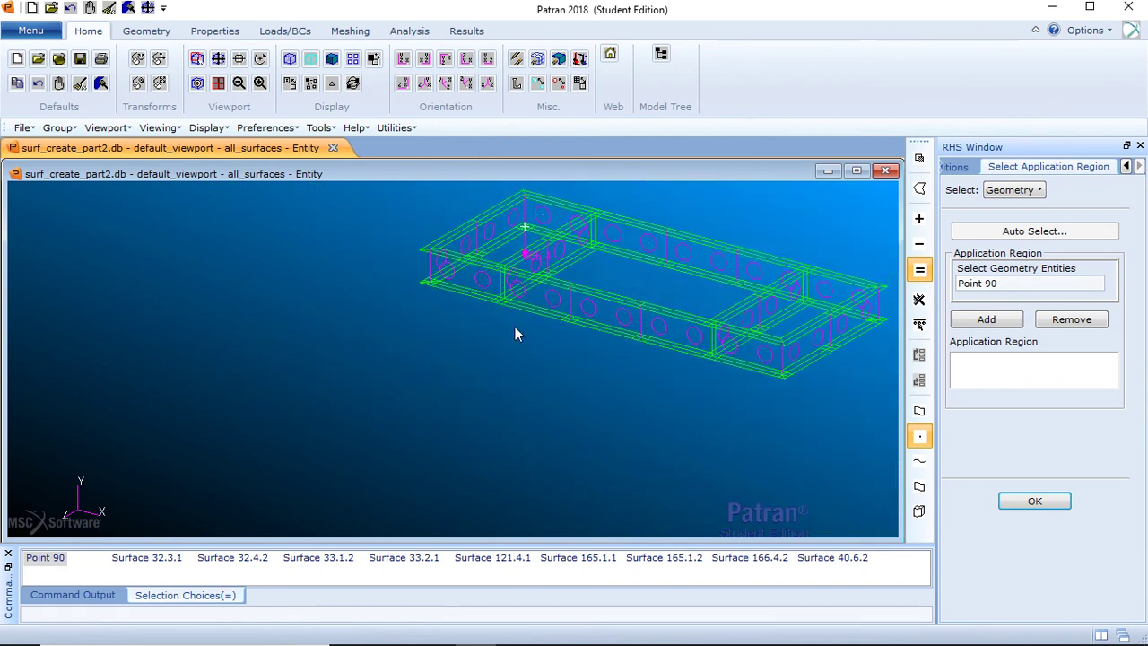
scroll(515, 334, up, 10)
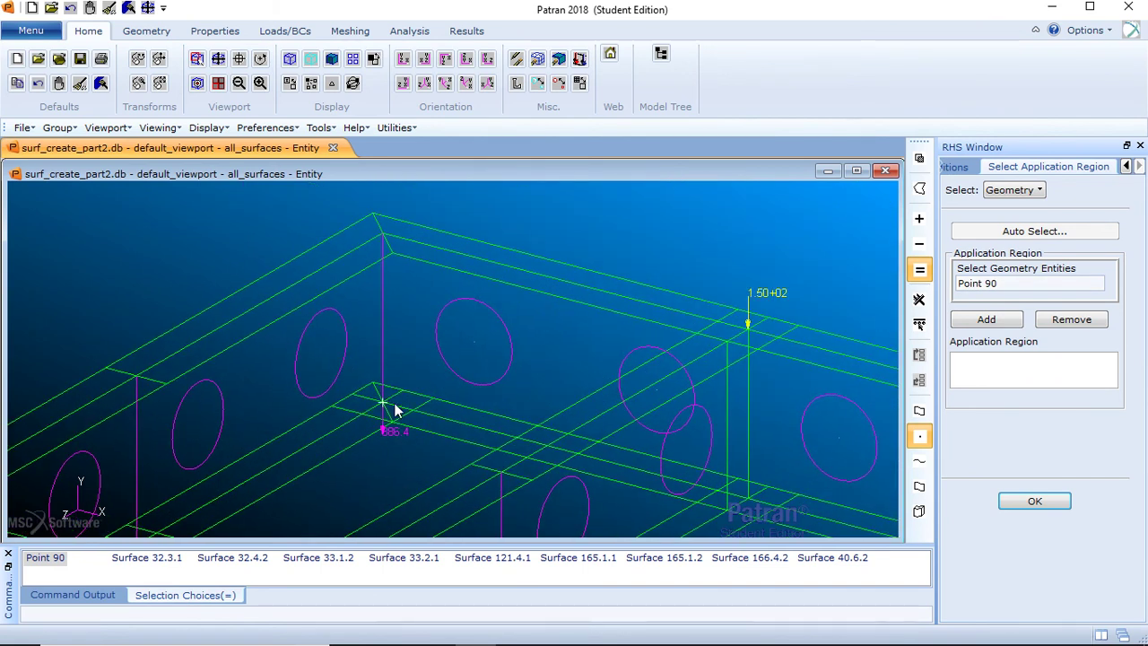
click(383, 405)
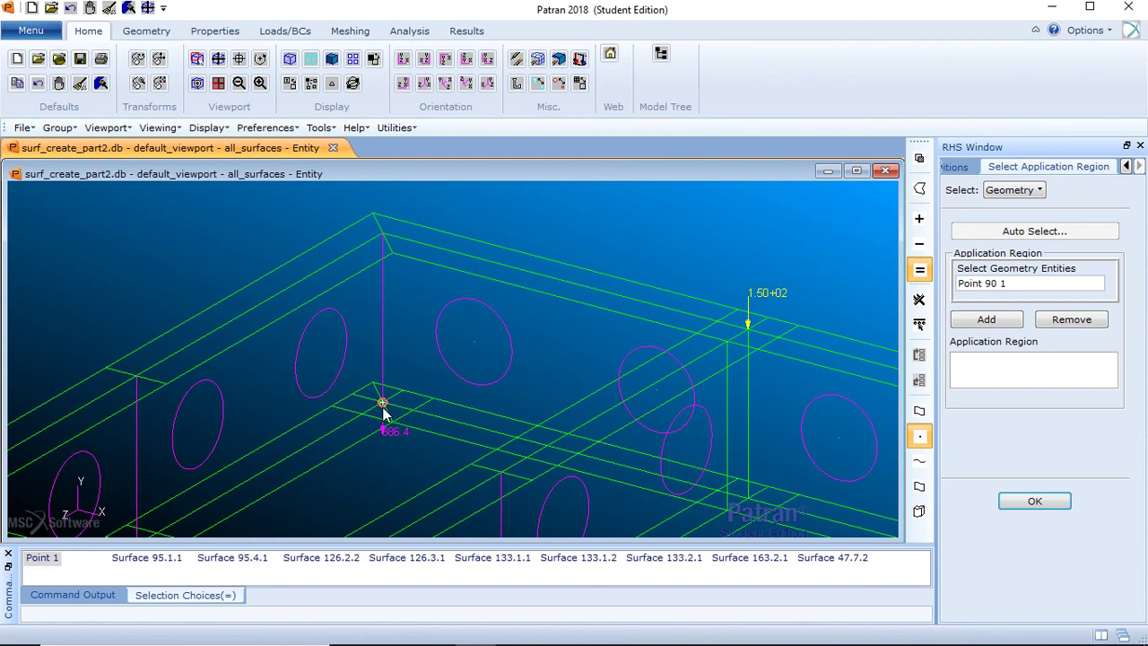
middle_drag(434, 448, 354, 464)
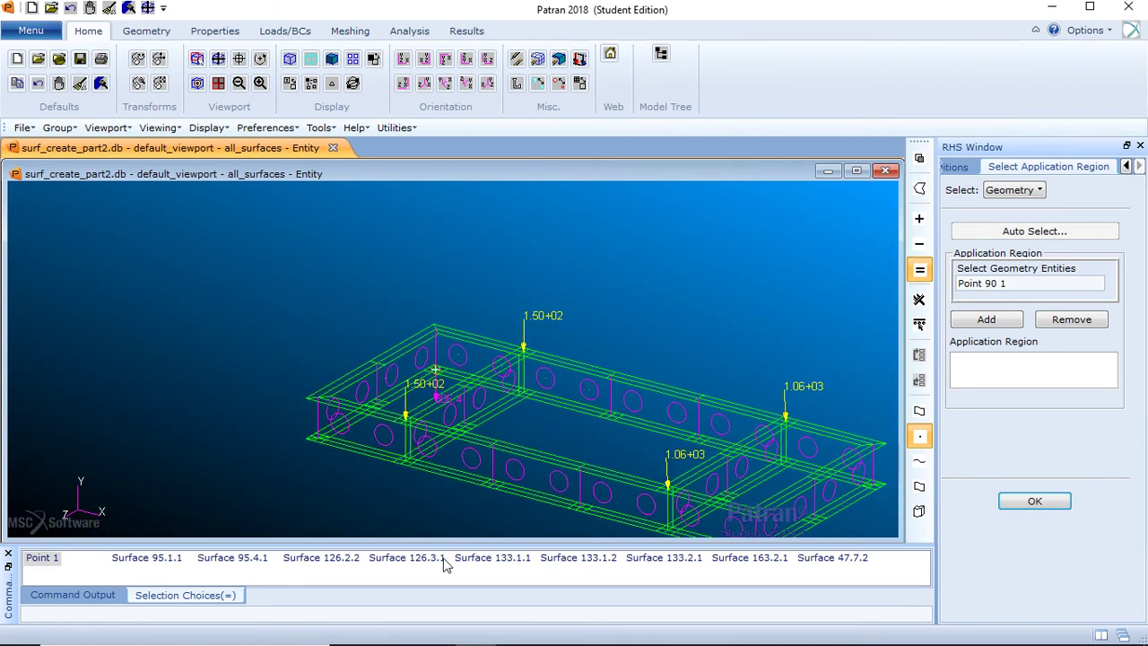
ctrl+middle_drag(868, 521, 543, 318)
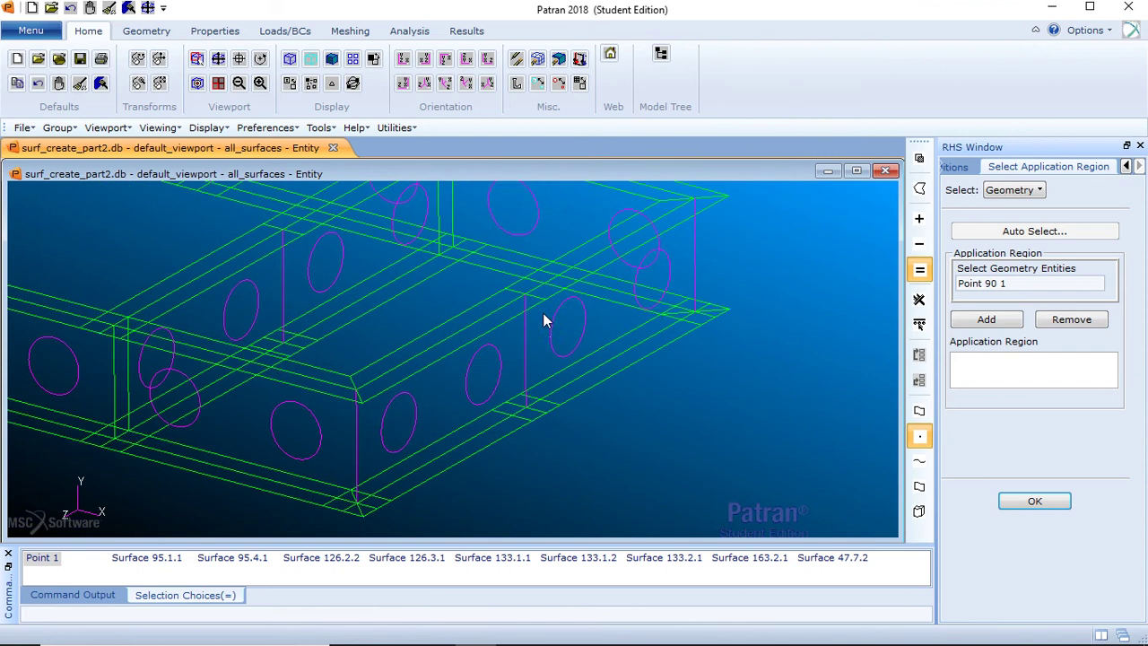
click(697, 316)
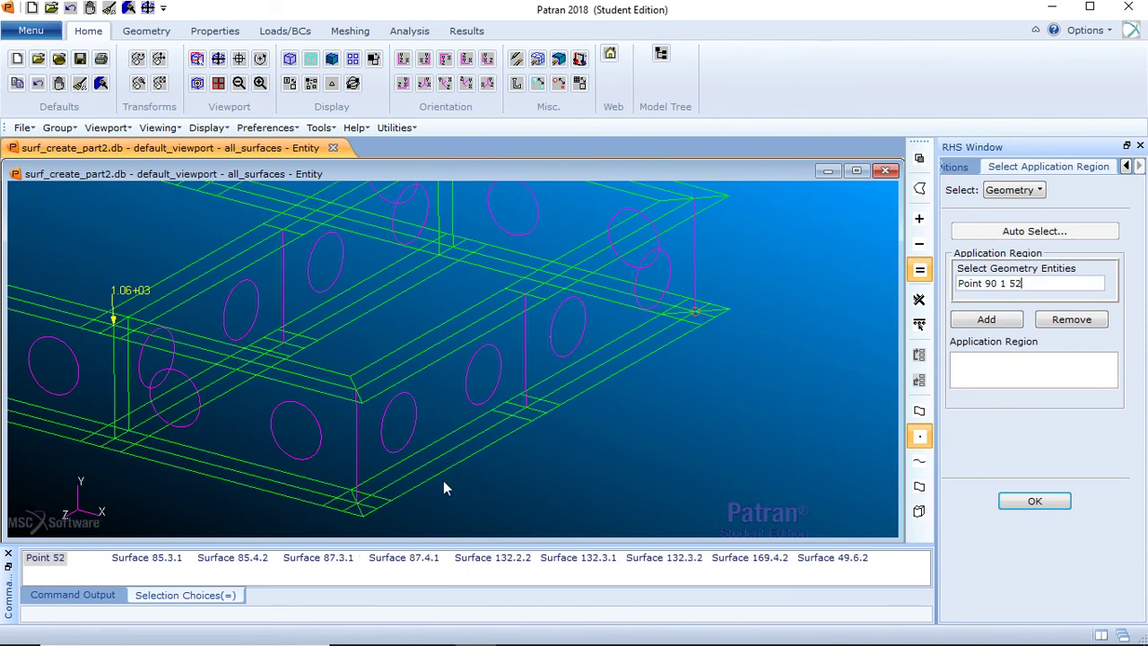
click(357, 503)
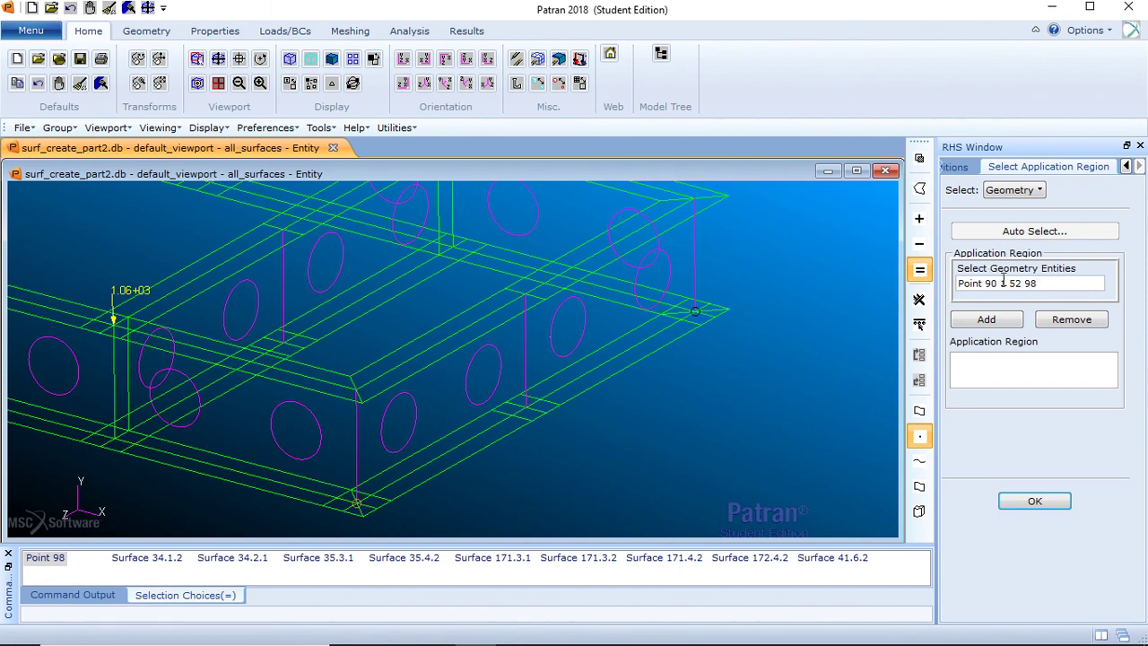
- Add the picked corner points to fix_base's application region and create the displacement set
click(1005, 324)
click(1024, 499)
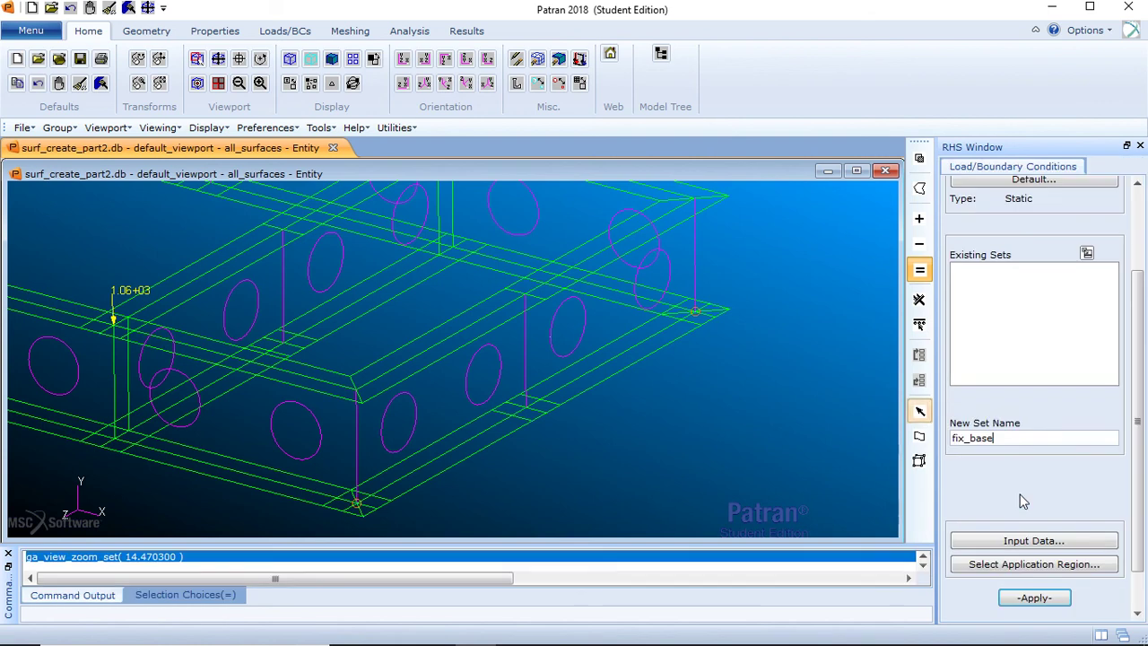
click(1036, 599)
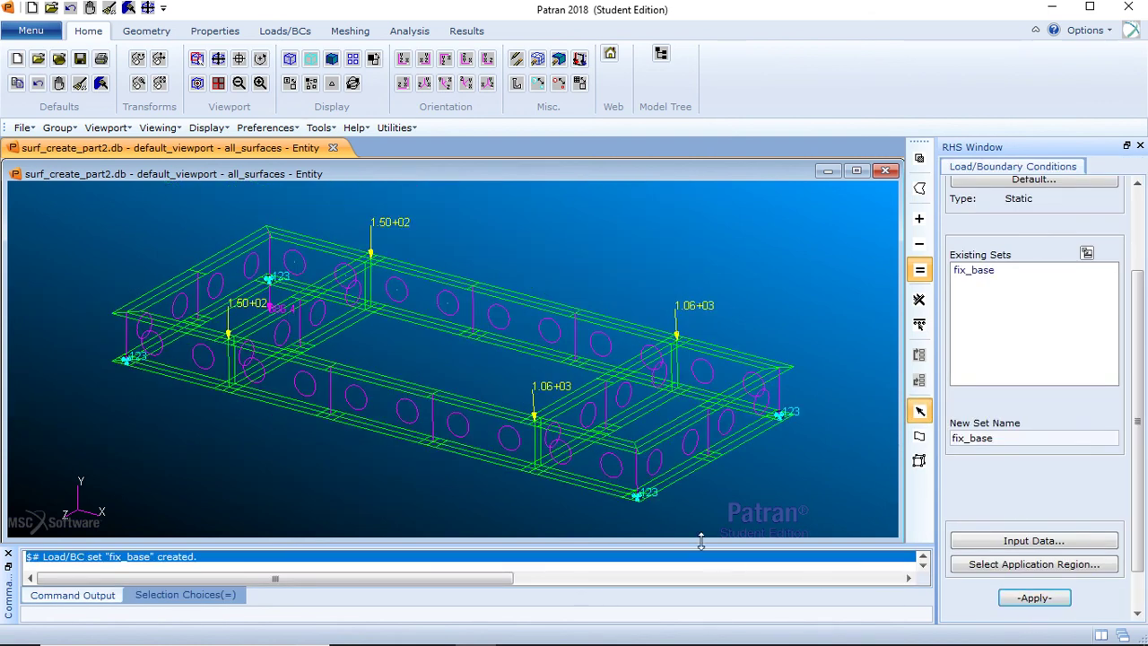
- Turn off the display of load/BC and element property values while keeping their vectors shown
ctrl+middle_drag(678, 540, 482, 500)
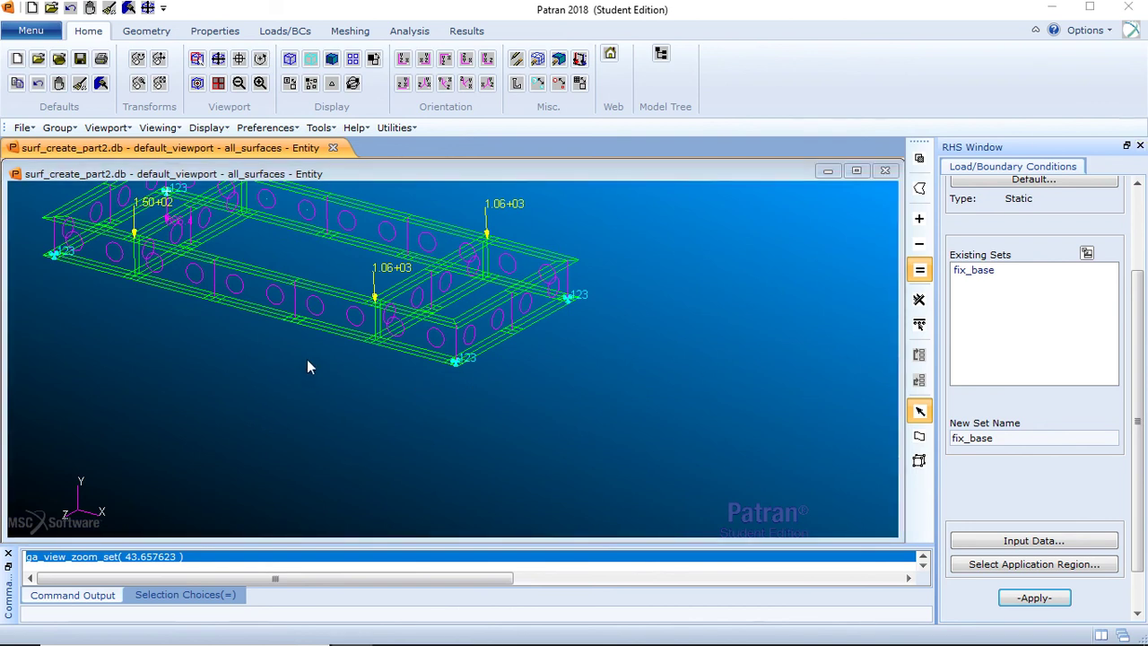
click(425, 85)
click(439, 89)
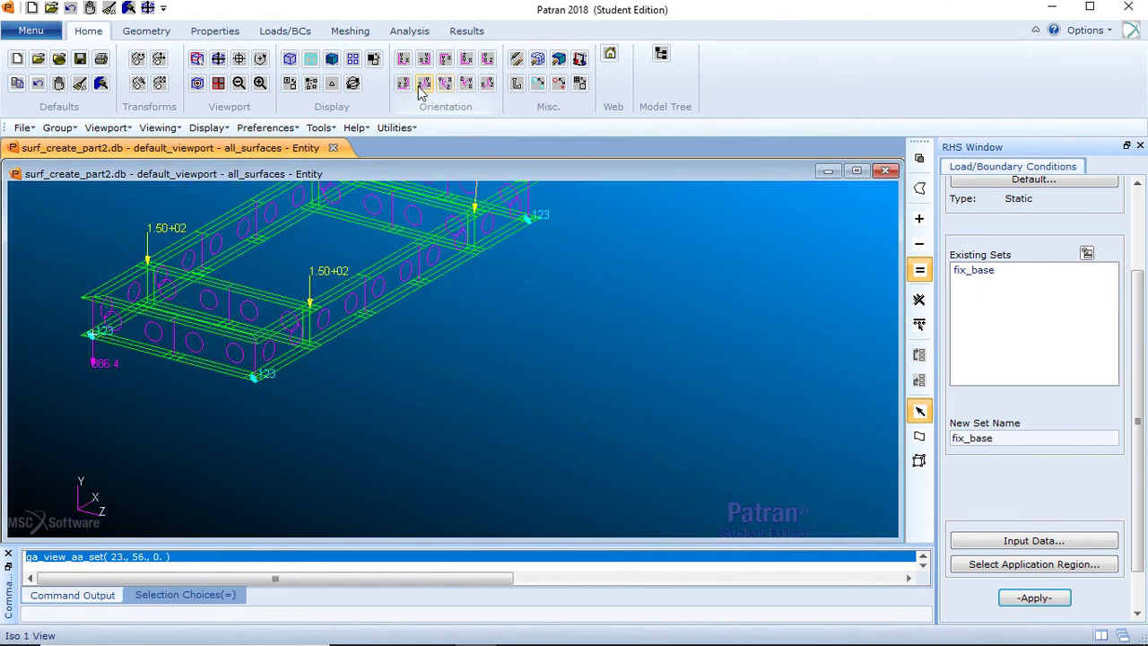
click(425, 84)
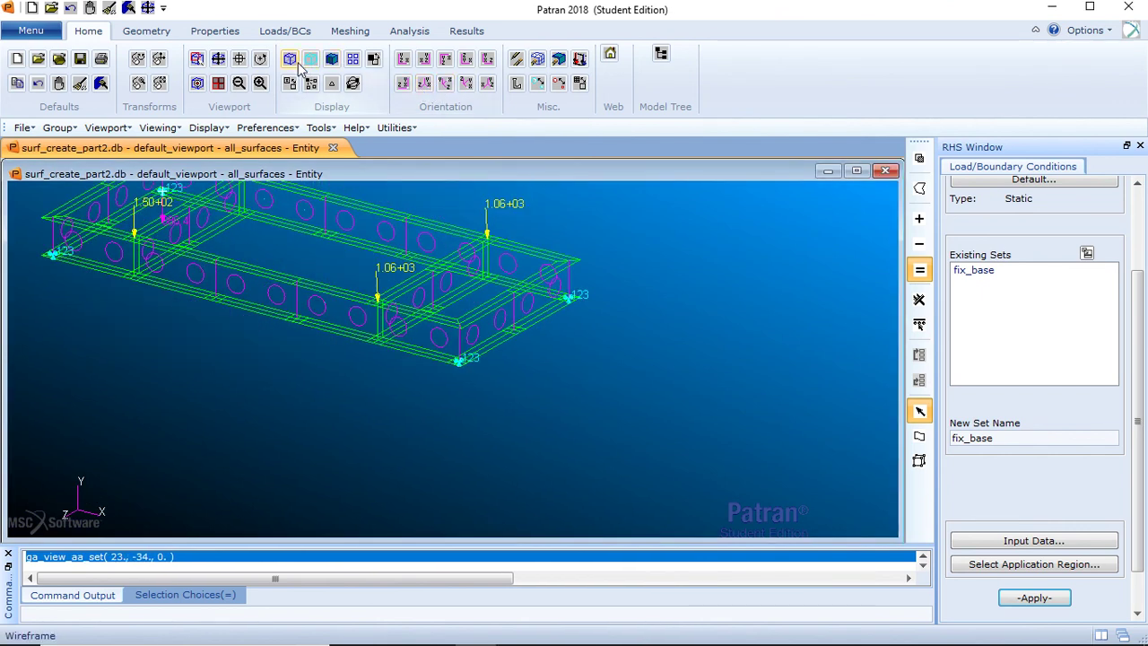
click(218, 60)
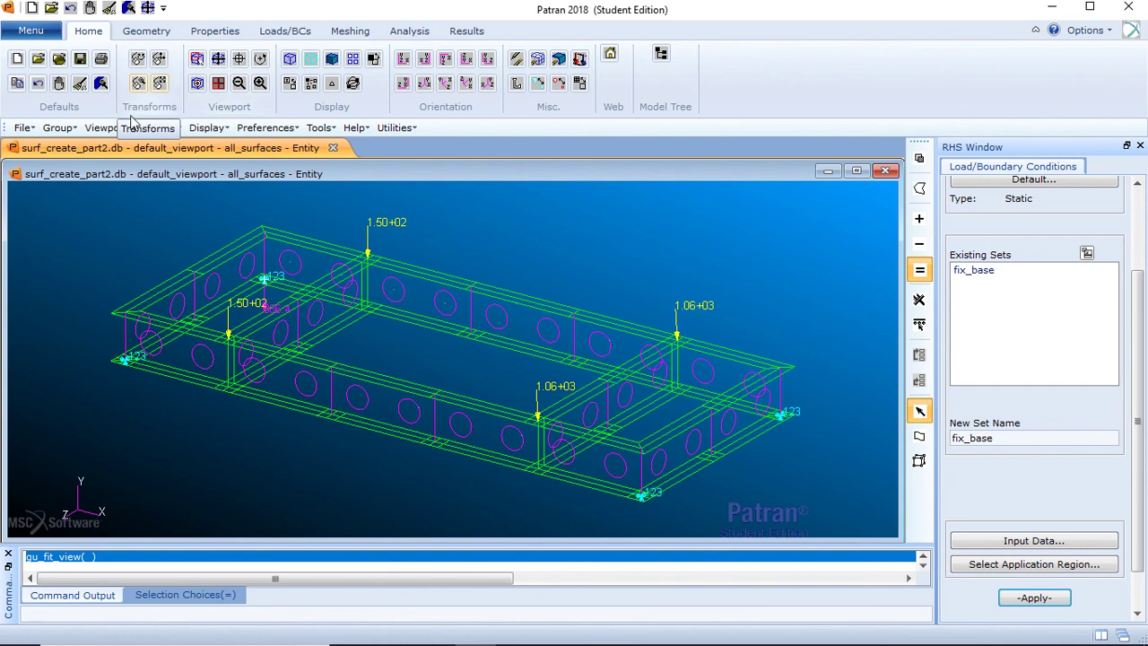
click(207, 129)
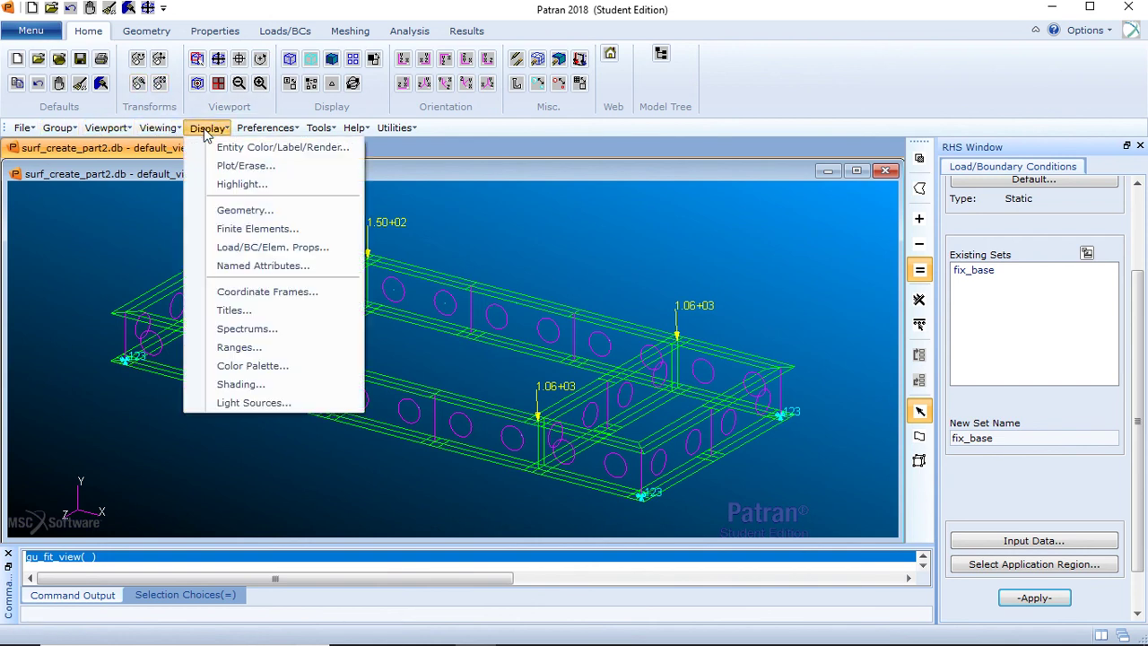
click(277, 250)
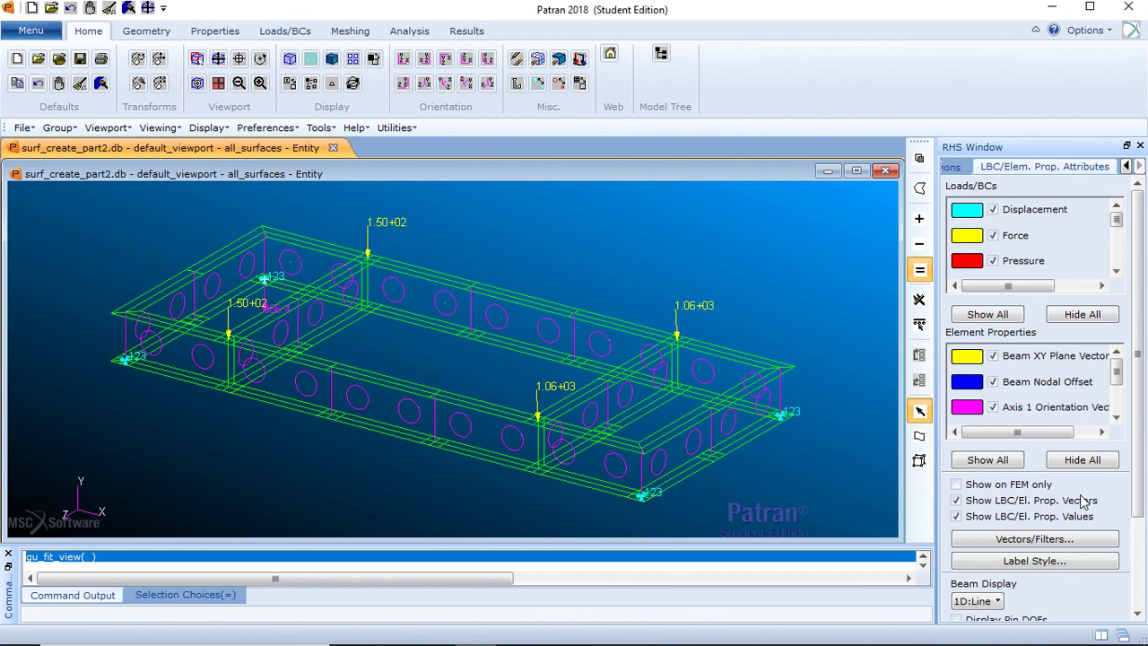
click(956, 517)
scroll(1136, 513, down, 1)
scroll(1136, 513, down, 2)
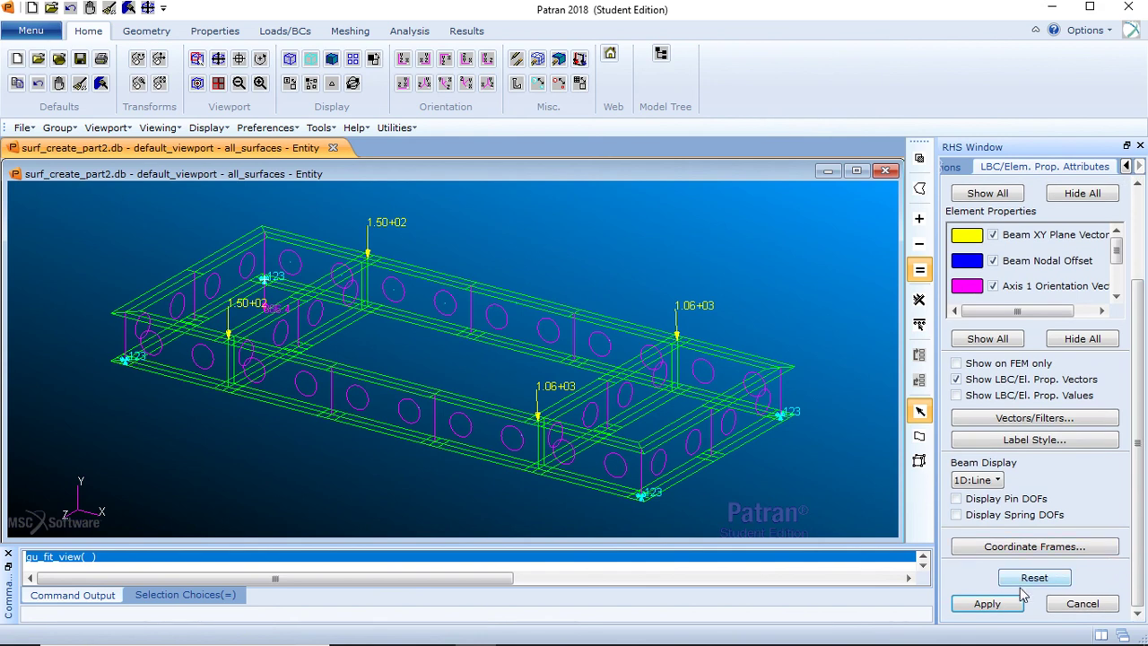
click(1003, 607)
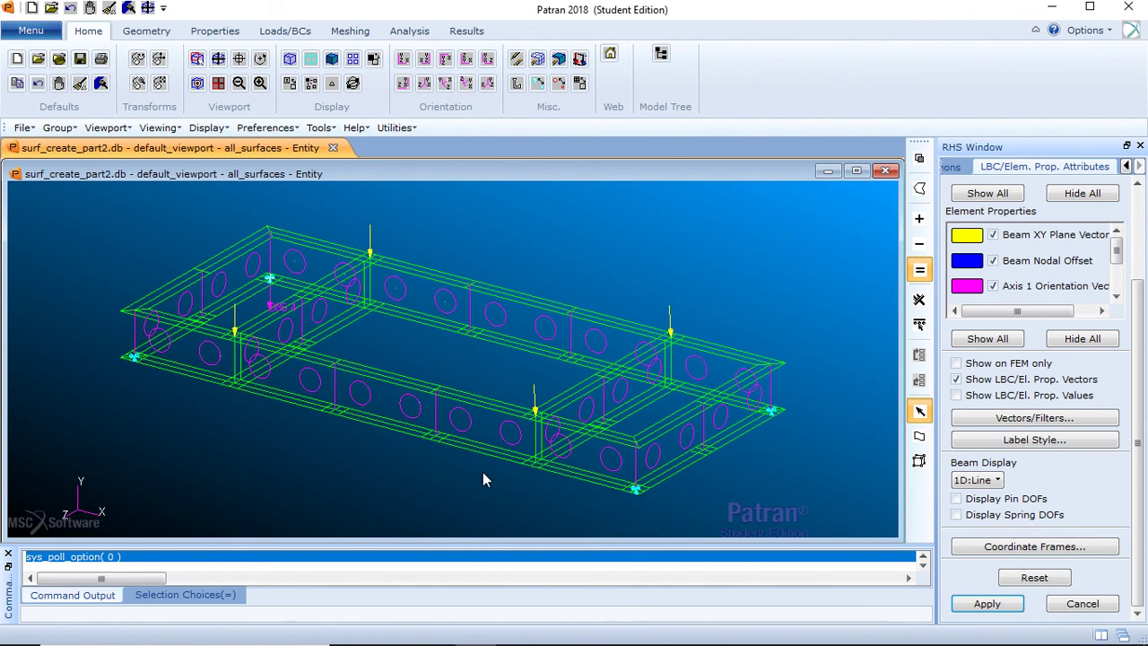
click(1083, 606)
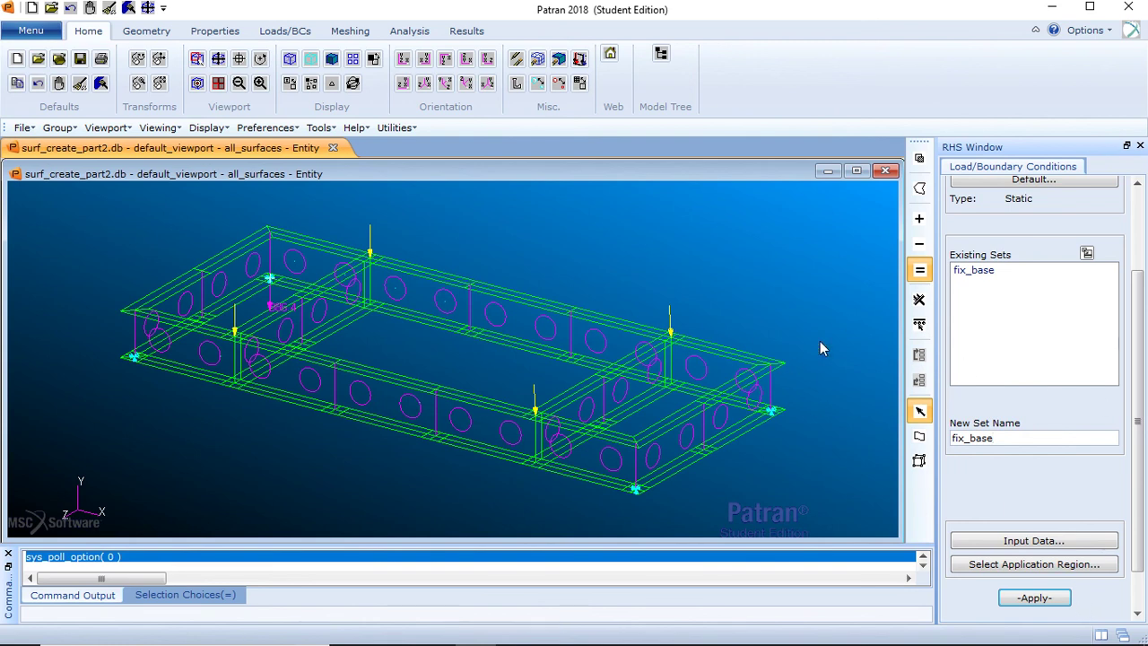
- Start a new isotropic material with manual input and name it aluminium
drag(825, 334, 768, 288)
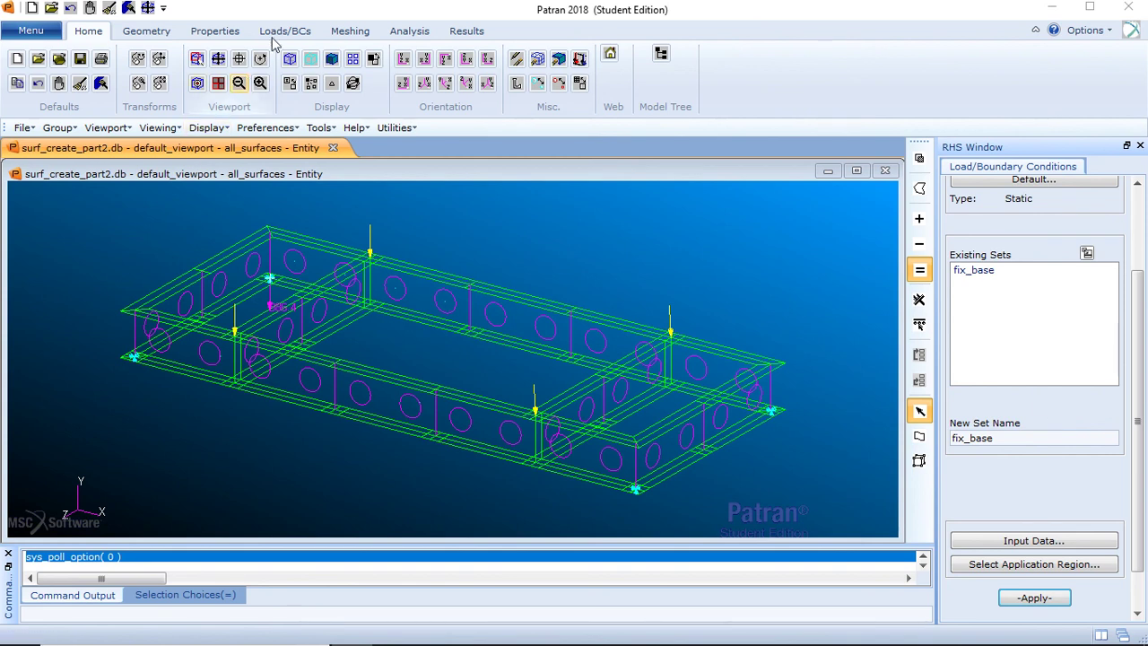
click(216, 31)
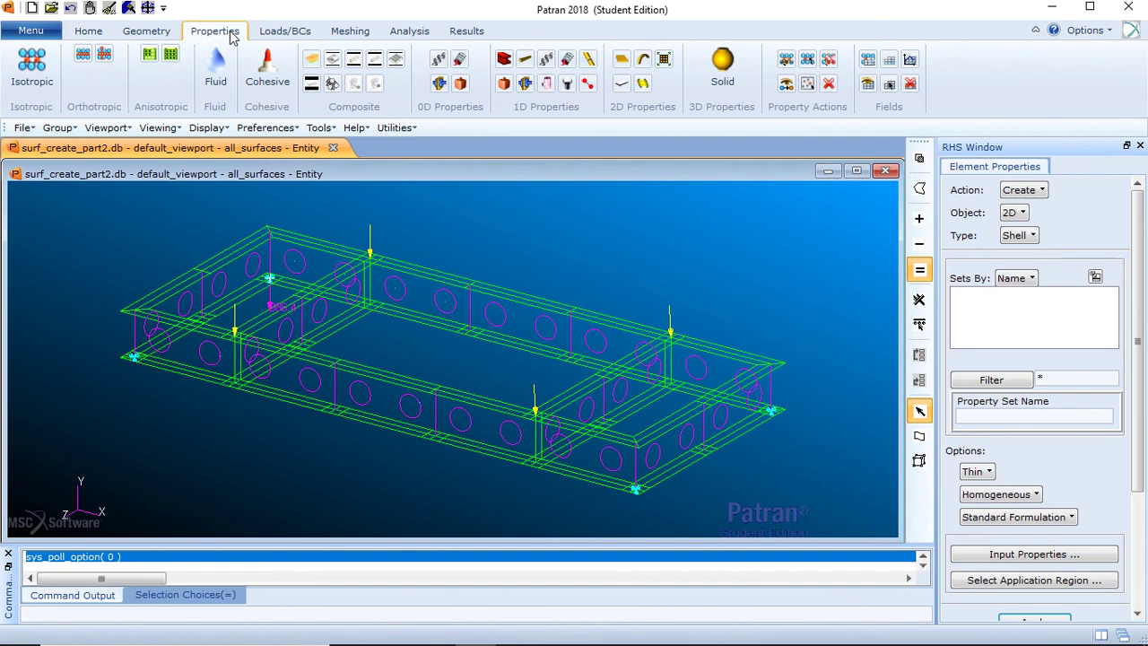
click(15, 76)
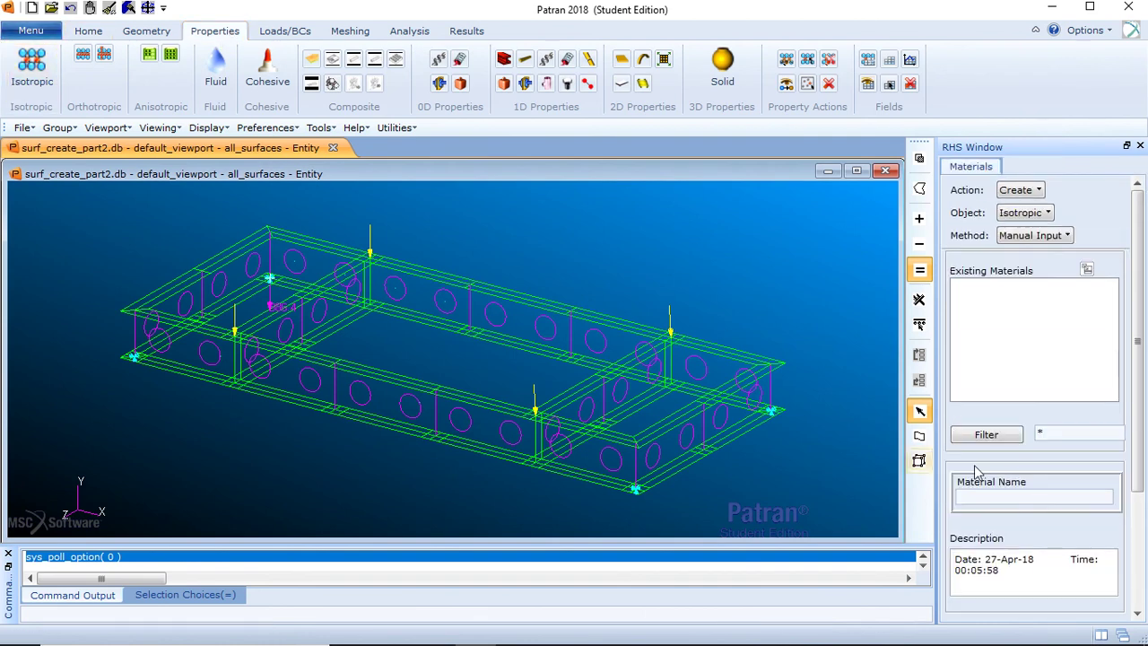
click(1037, 500)
text(aluminum)
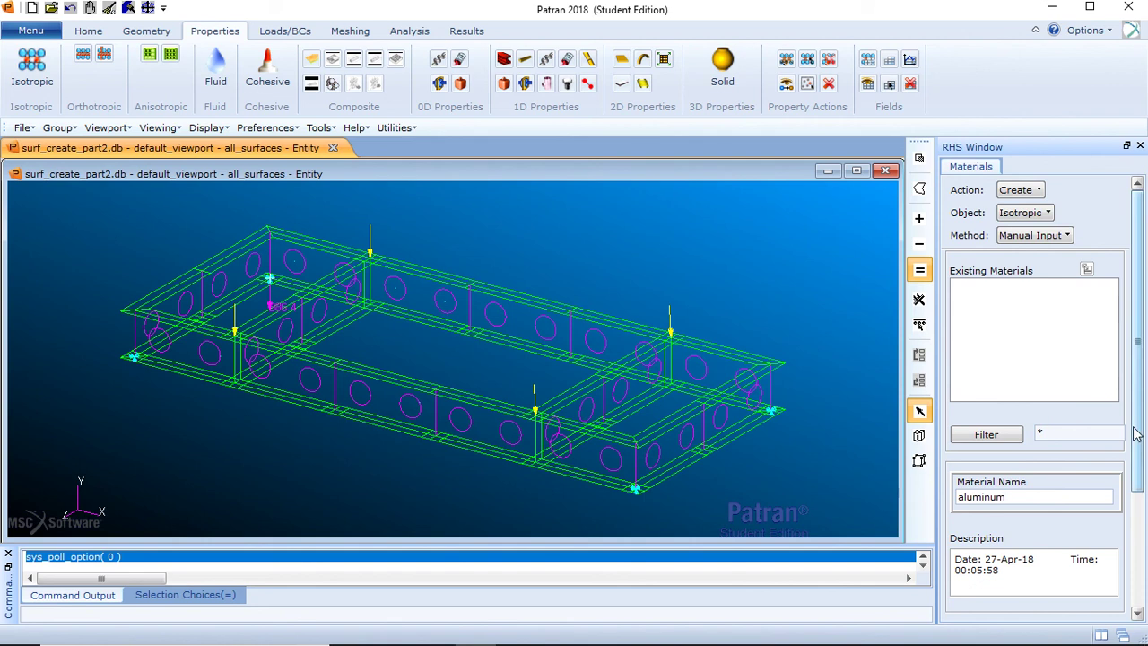
drag(1136, 436, 1136, 467)
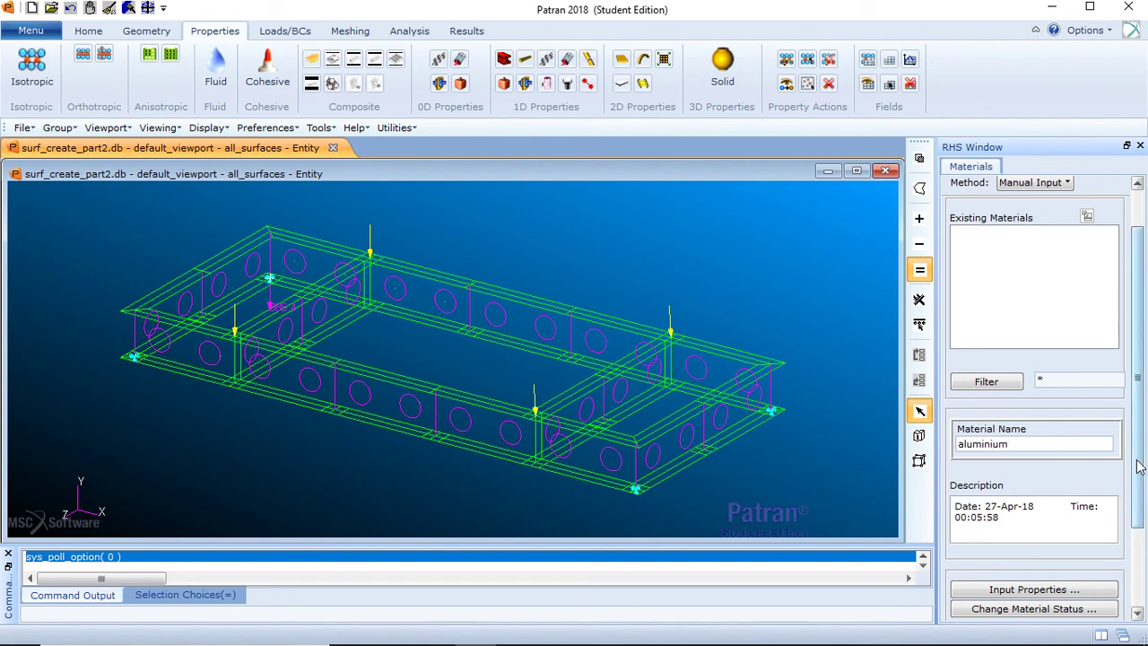
drag(1138, 469, 1144, 557)
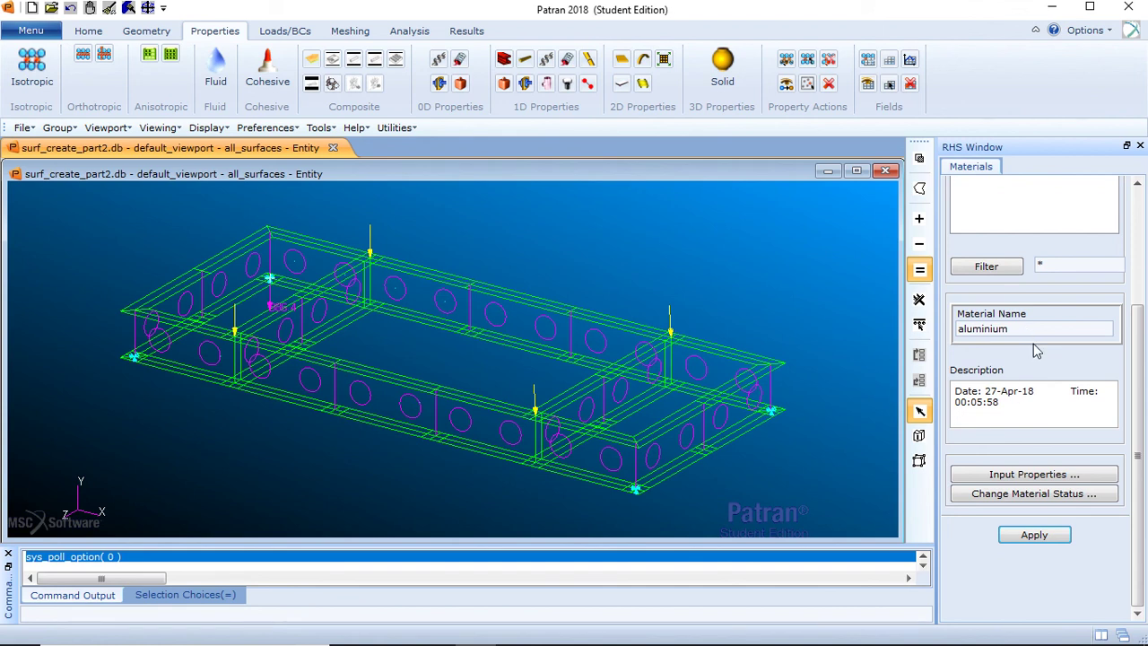
- Set the elastic modulus to 10e6 in aluminium's linear elastic input properties
click(1027, 476)
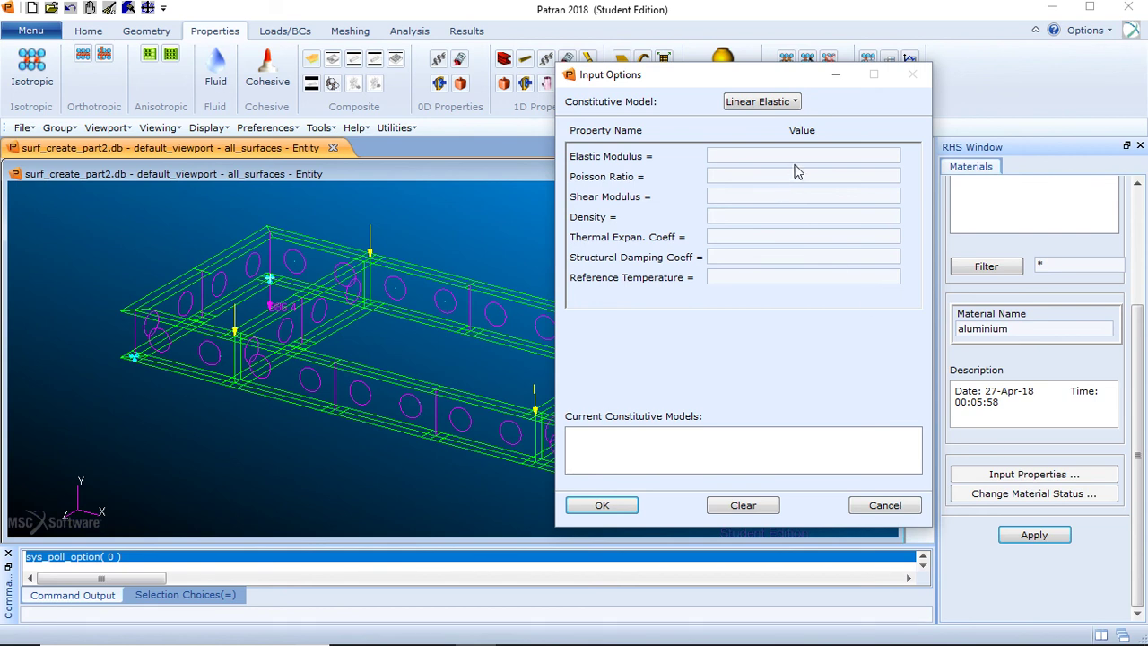
click(799, 156)
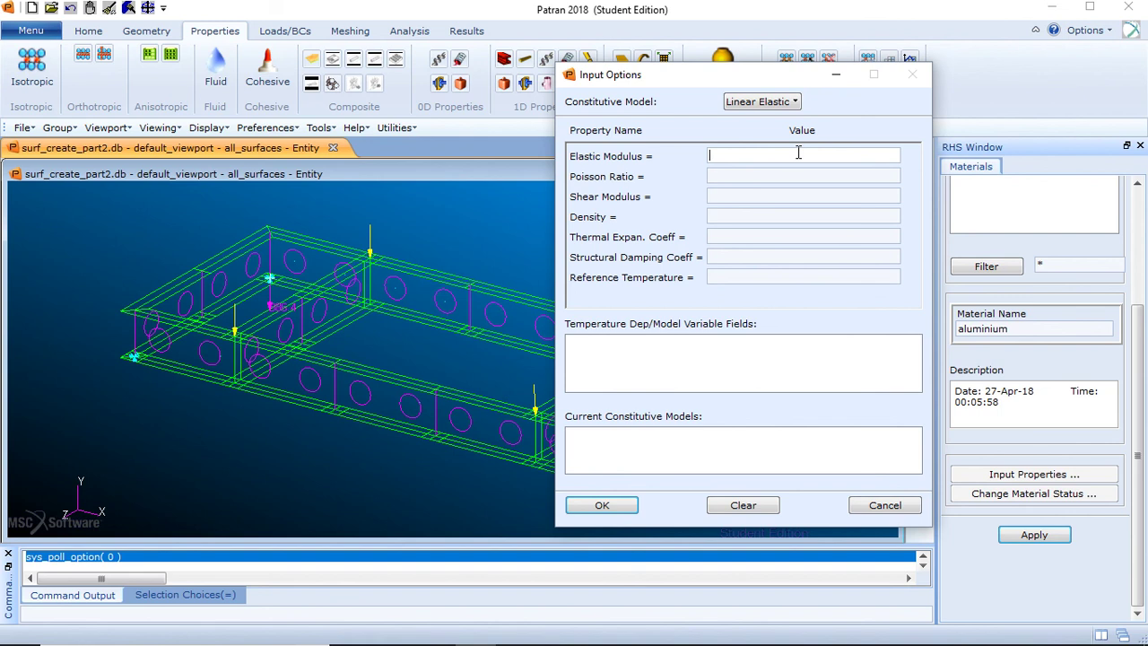
text(10e6)
click(749, 176)
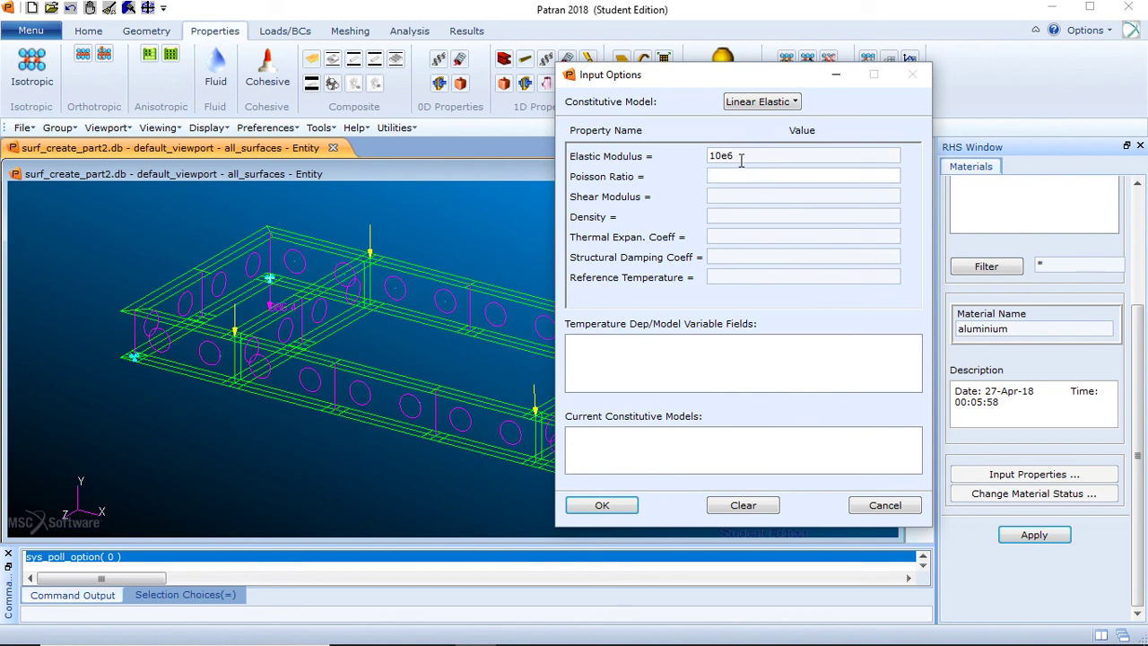
click(741, 156)
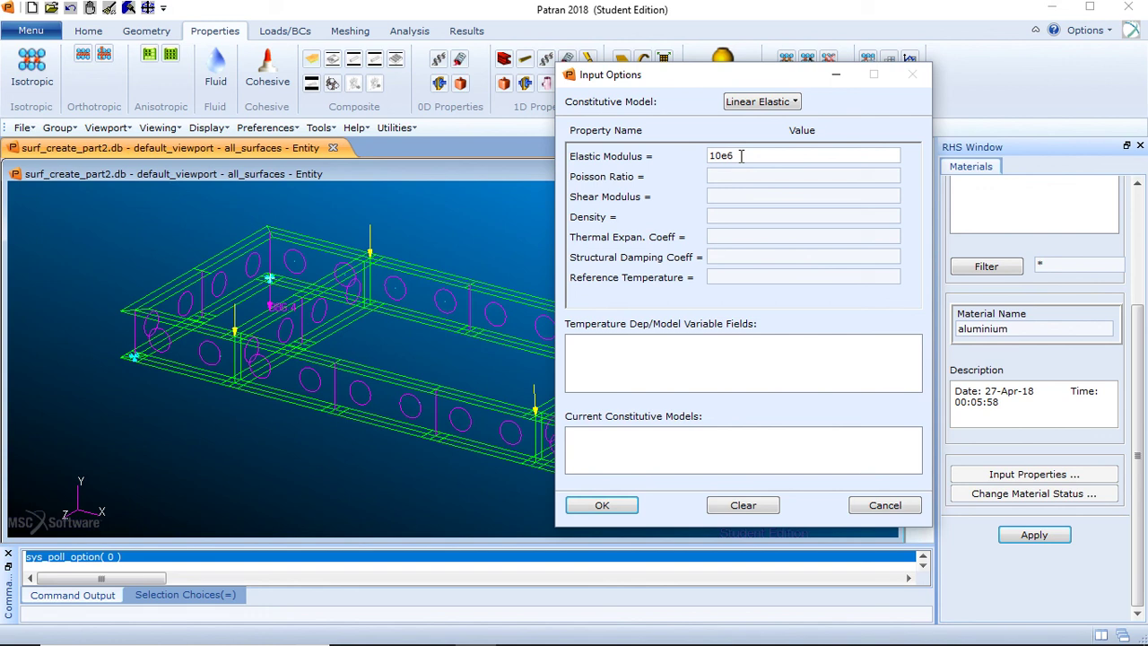
key(BackSpace)
key(BackSpace)
text(000000)
key(BackSpace)
key(BackSpace)
key(BackSpace)
key(BackSpace)
key(BackSpace)
key(BackSpace)
text(e6)
- Set aluminium's Poisson ratio to 0.3 and density to 2.61e-4, and create the material
click(751, 177)
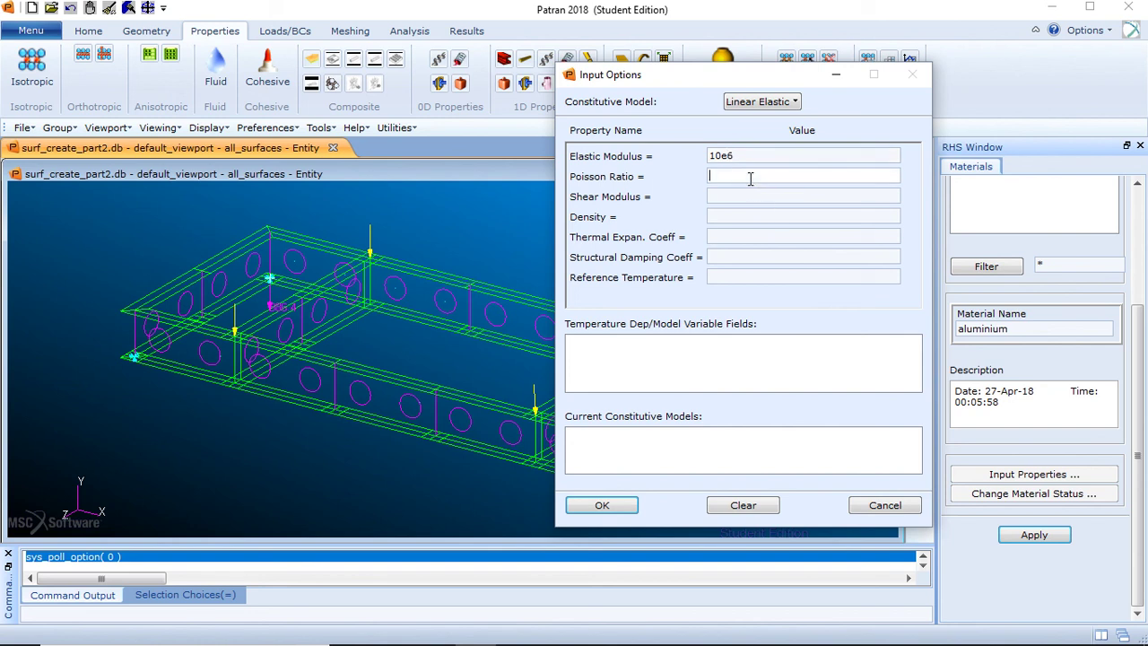
text(0.3)
click(730, 221)
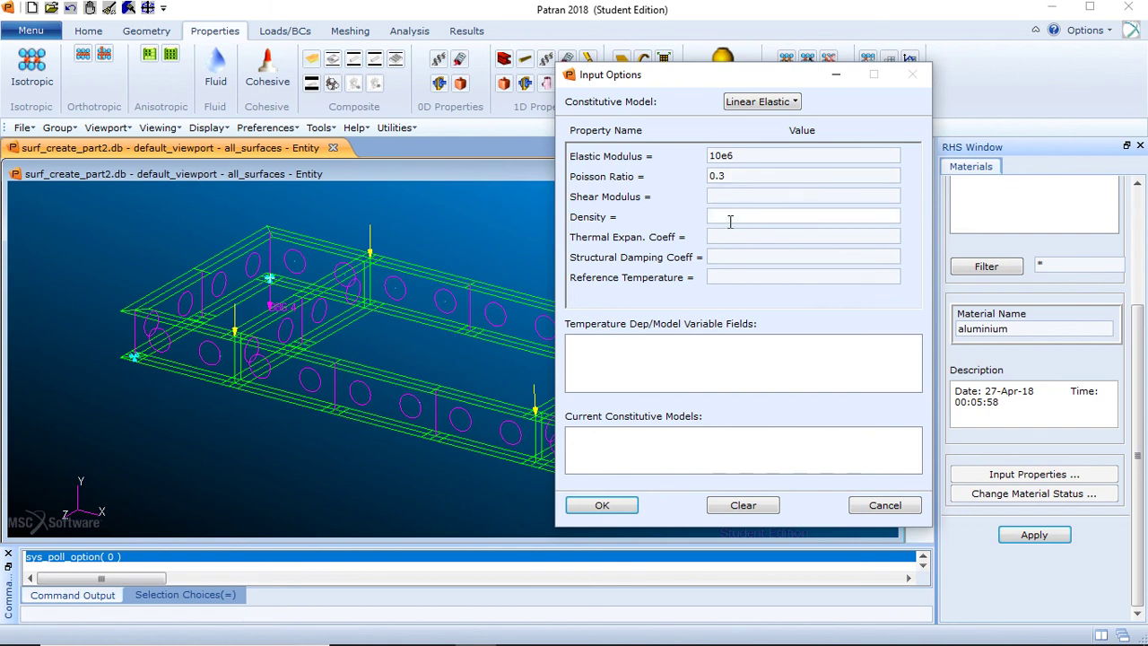
text(2.61e-4)
click(605, 506)
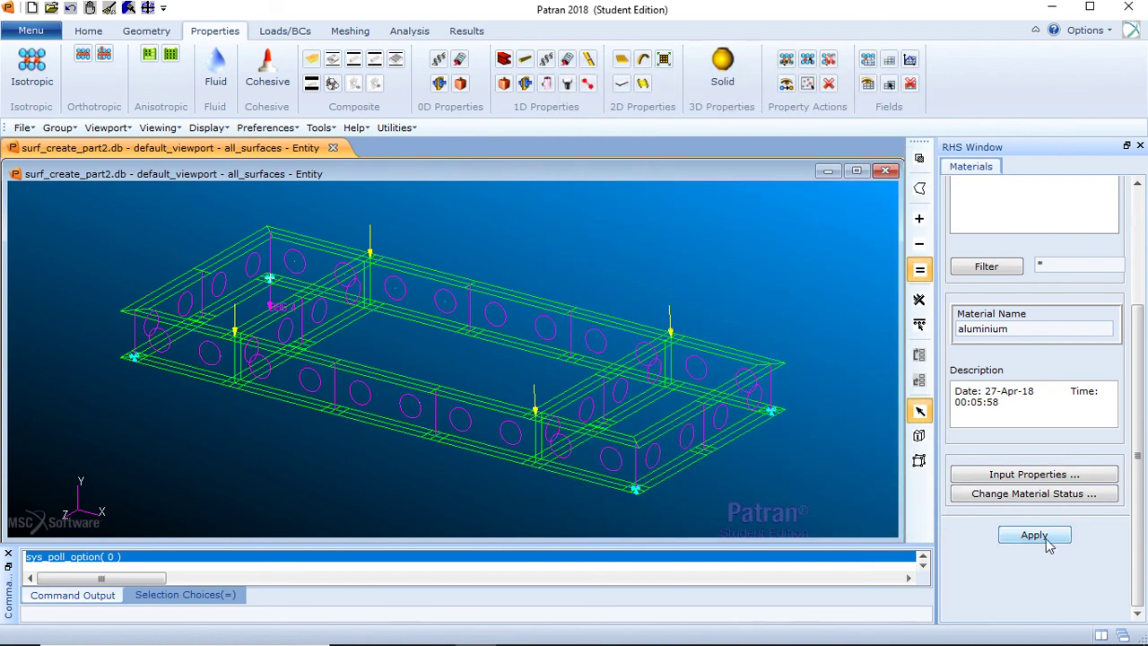
click(1038, 538)
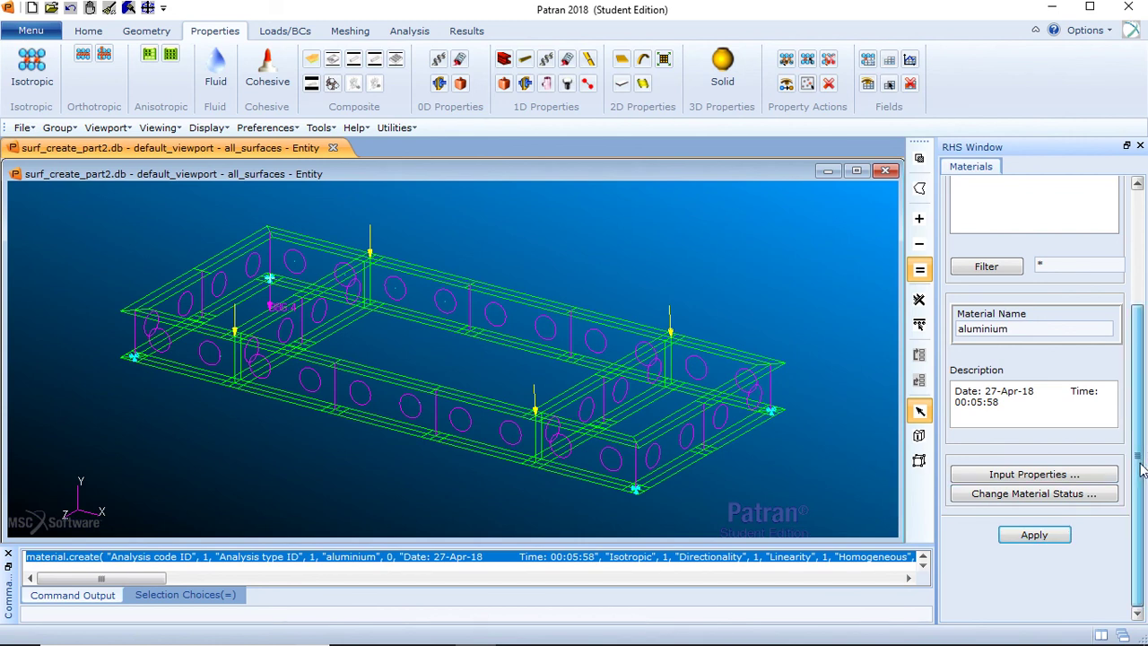
- Look through the command history for the commands recorded up to the aluminium material creation
drag(1139, 468, 1032, 329)
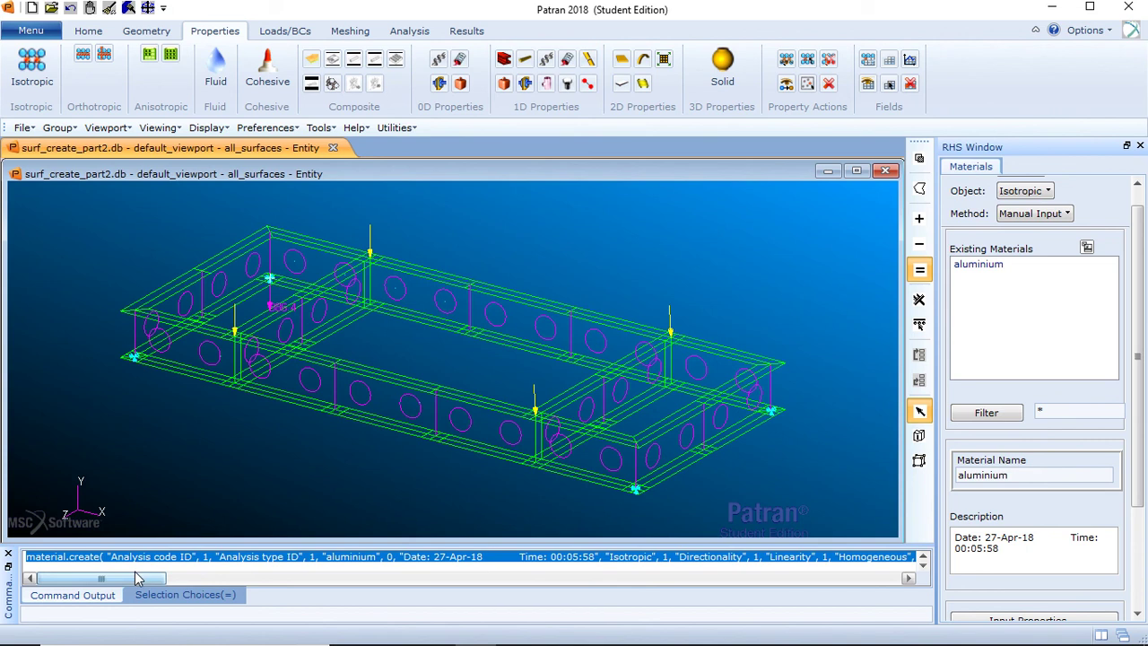
mouse_move(212, 544)
mouse_down()
mouse_move(215, 309)
mouse_move(242, 218)
mouse_move(220, 359)
mouse_move(217, 545)
mouse_up()
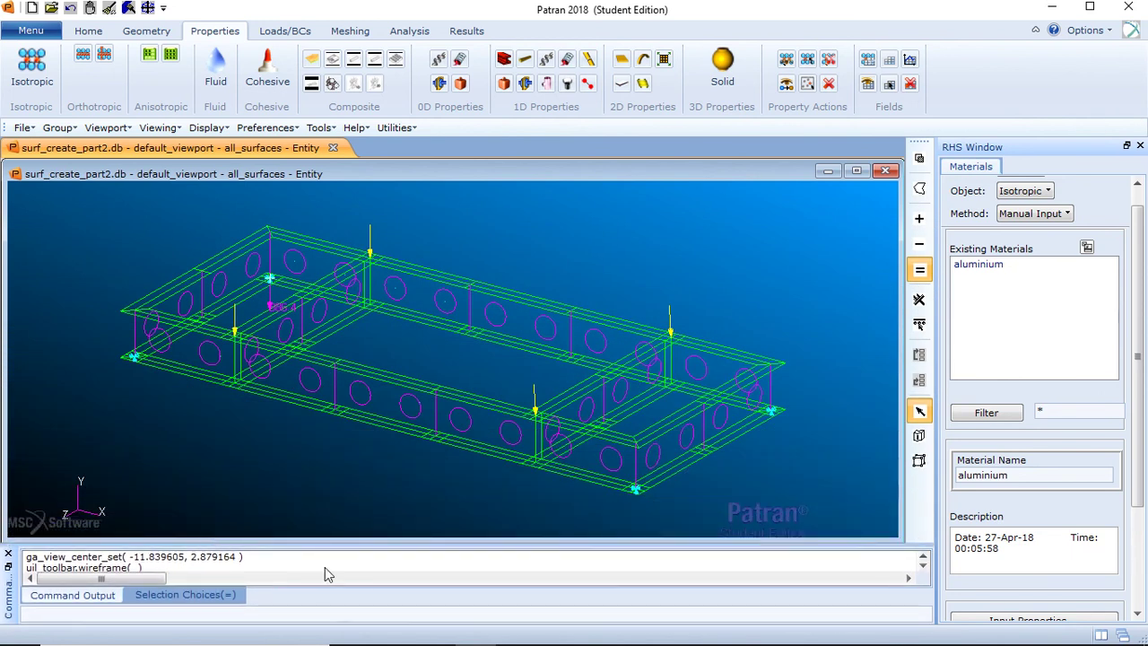
scroll(325, 570, up, 8)
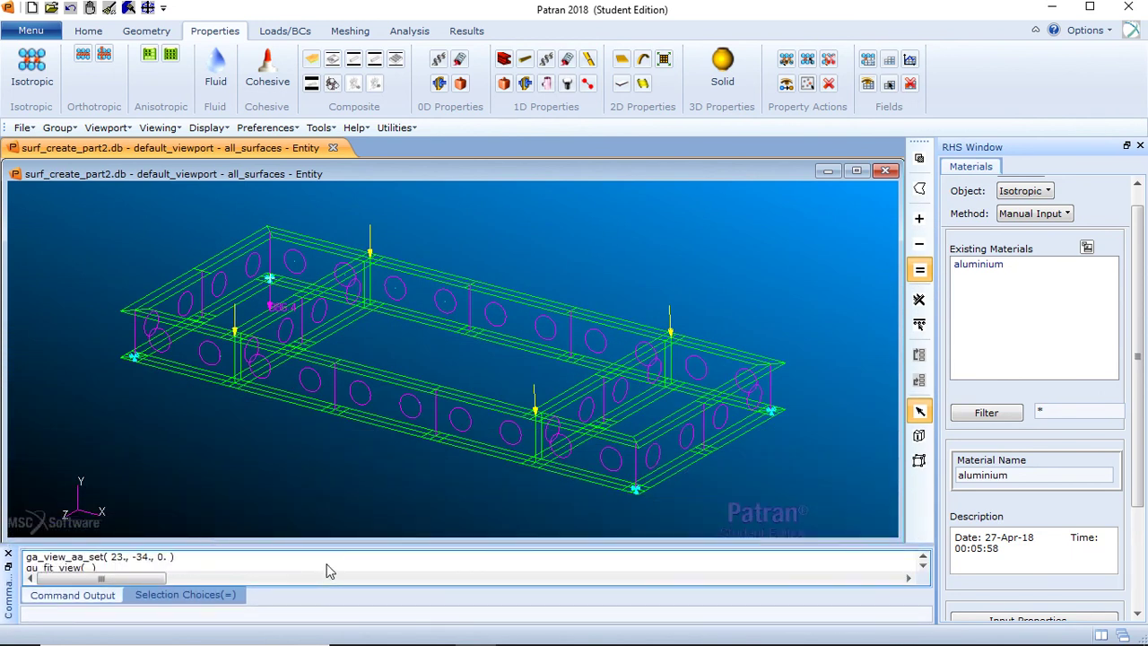
scroll(328, 571, up, 3)
click(328, 565)
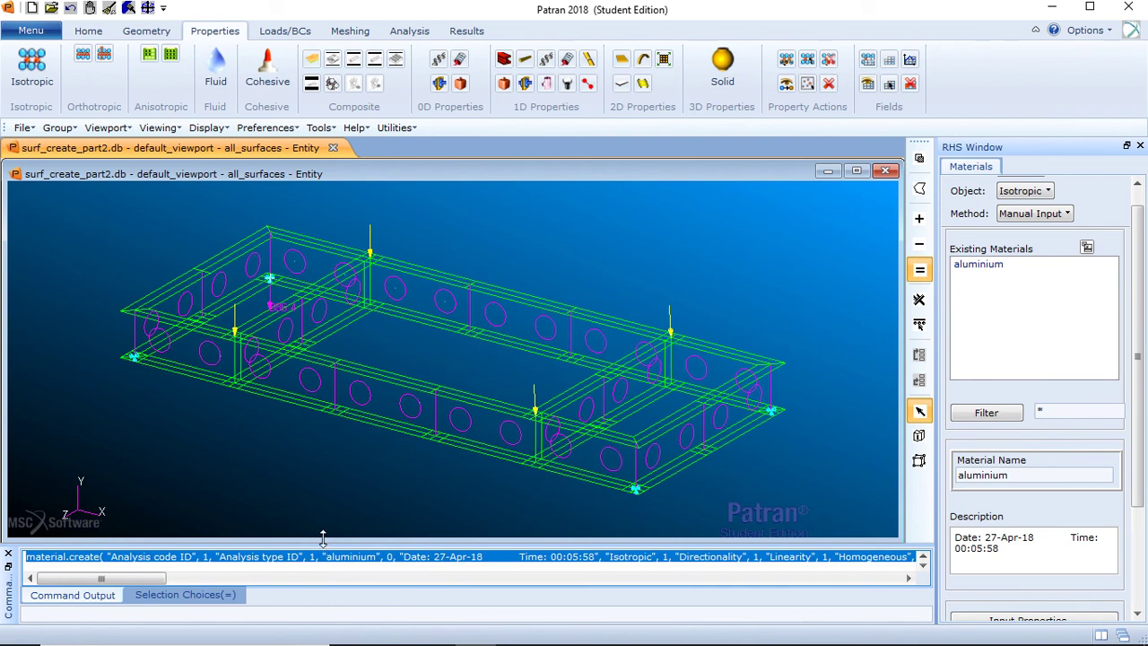
drag(323, 538, 323, 526)
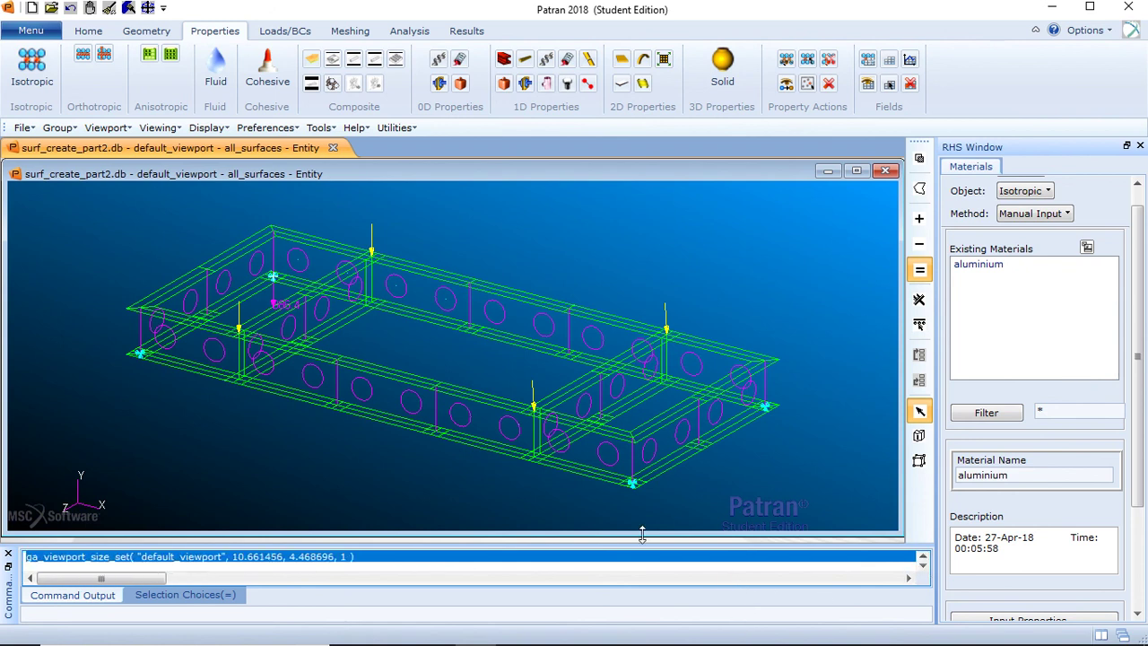
mouse_move(632, 533)
mouse_down()
mouse_move(628, 489)
mouse_move(615, 533)
mouse_up()
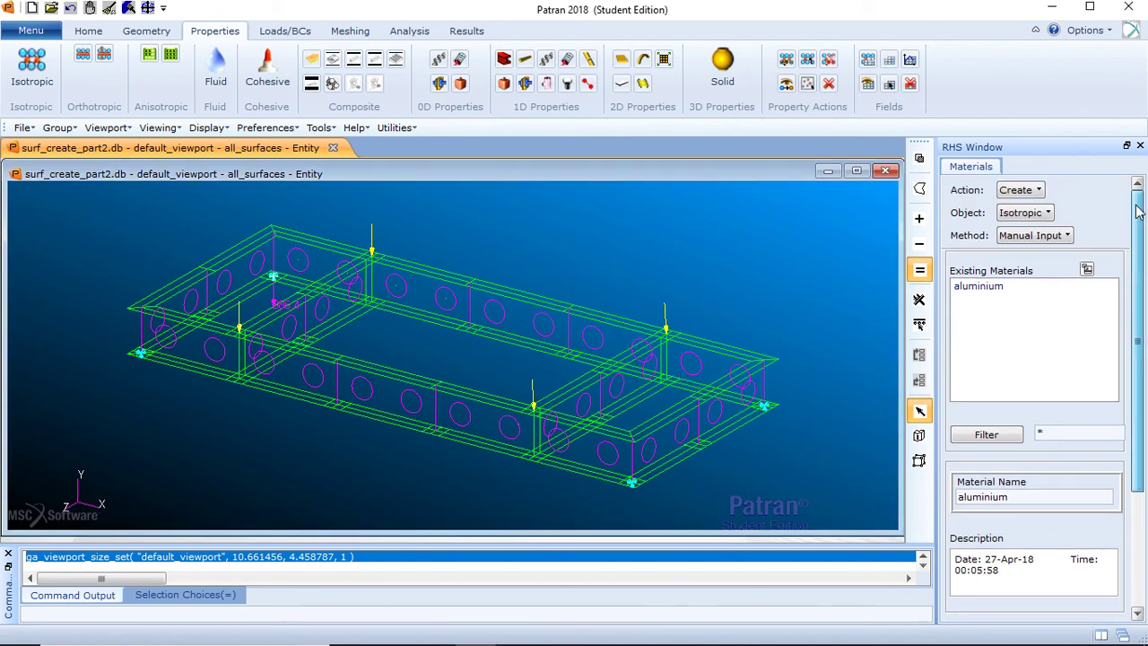
click(1038, 225)
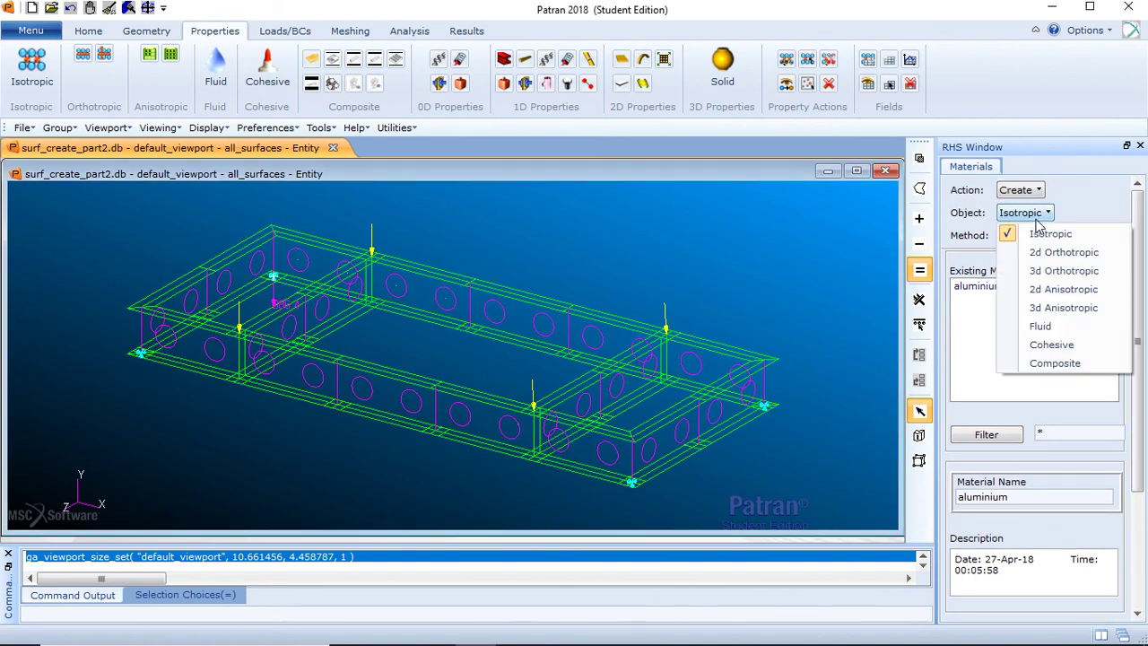
click(1066, 253)
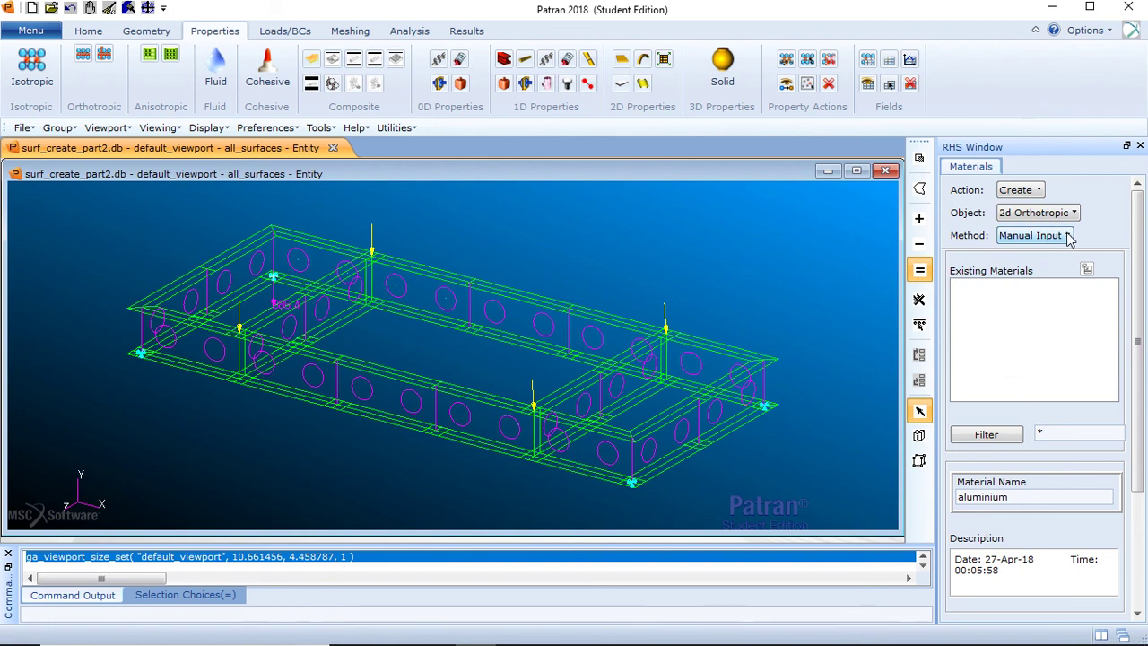
click(1068, 237)
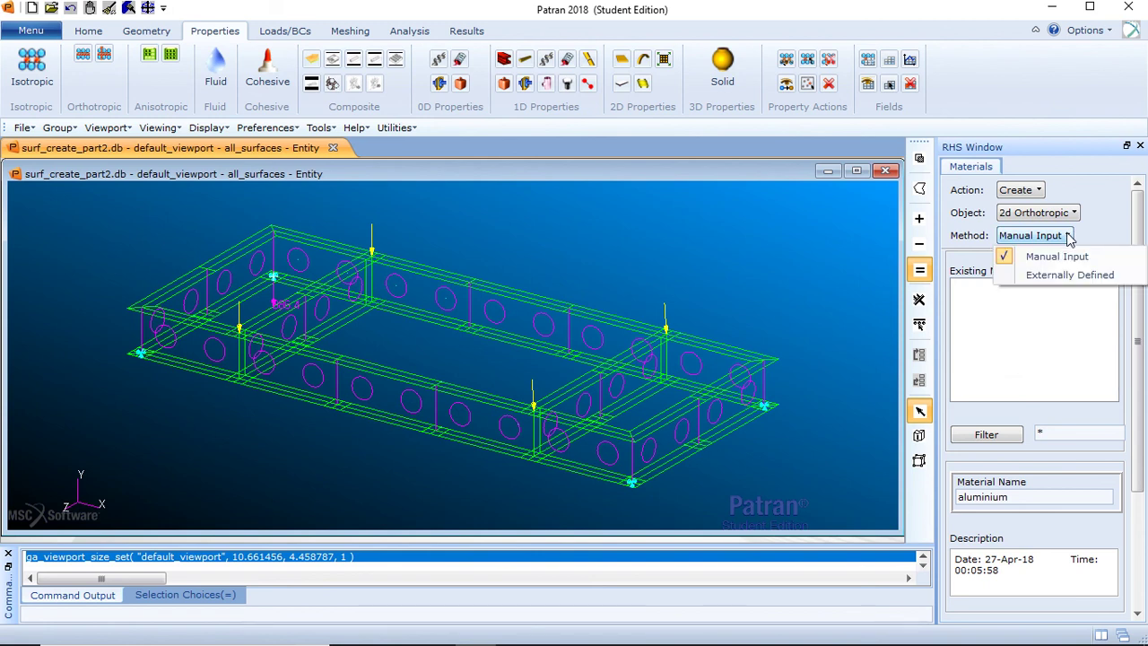
click(1068, 236)
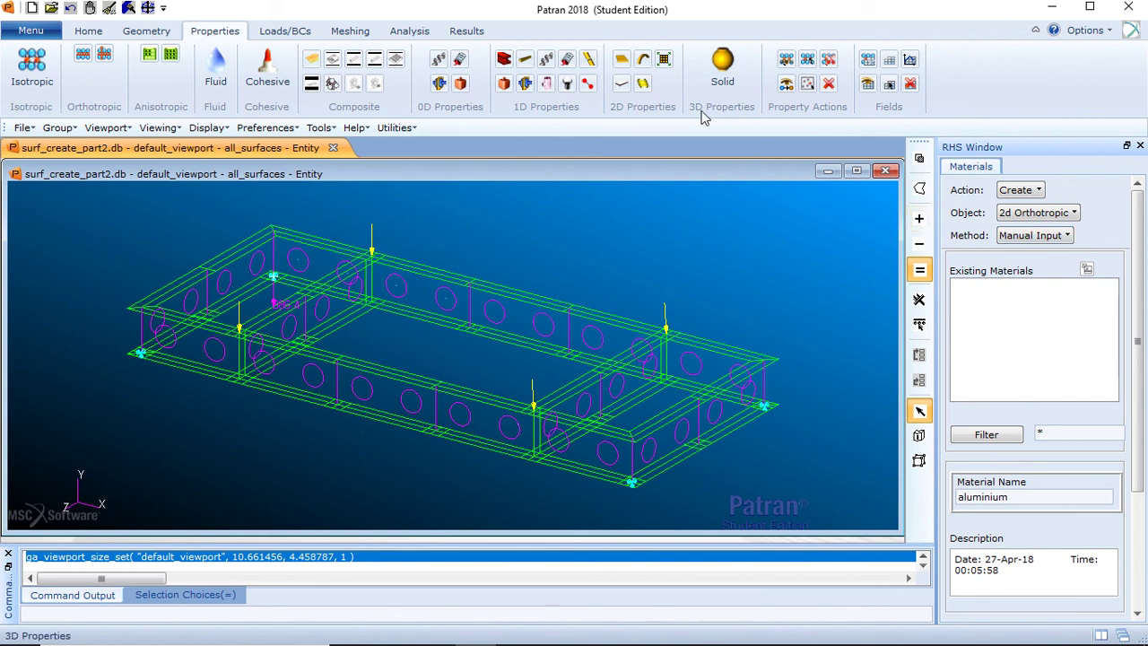
click(1070, 237)
click(1073, 239)
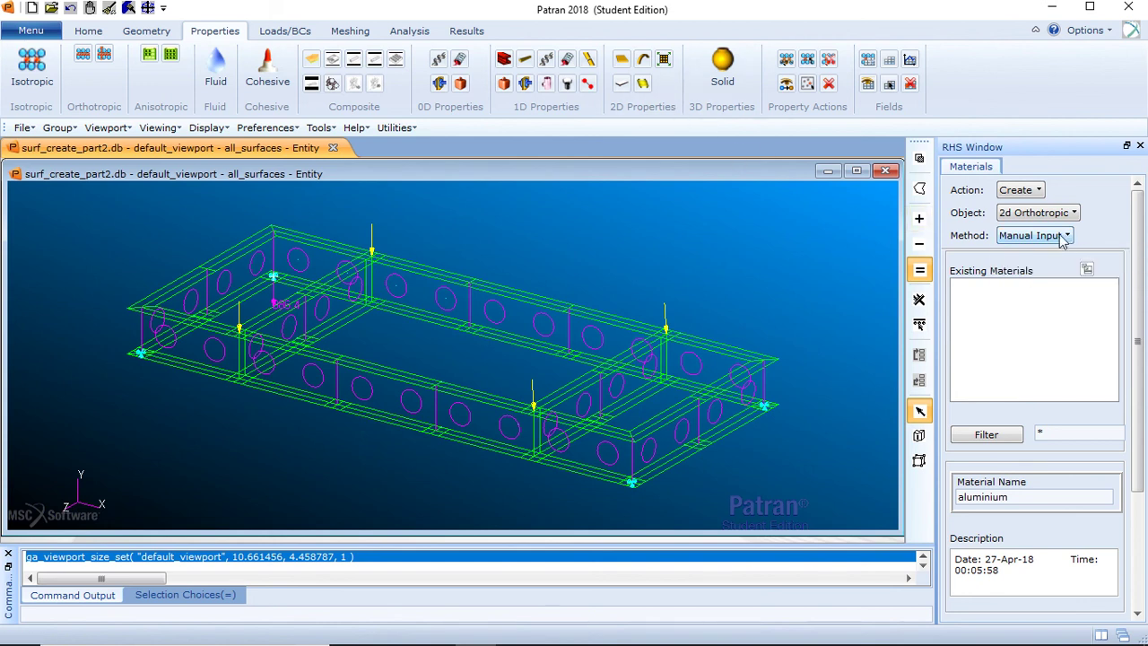
- Start a new 2D shell element property set and name it al_frame_flange
click(626, 63)
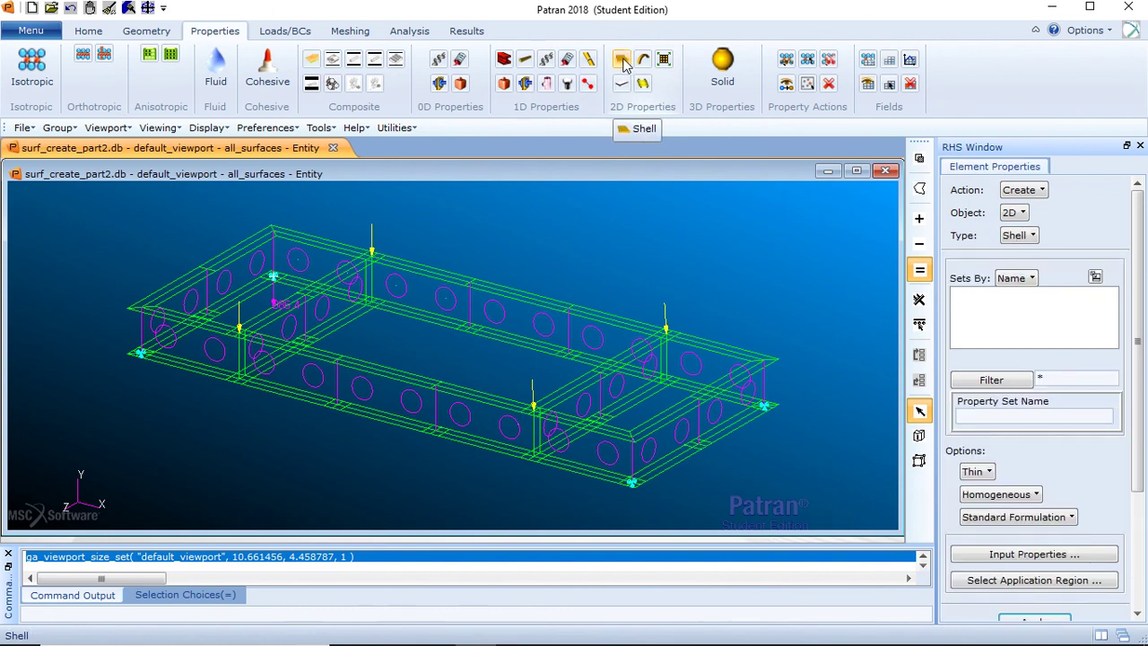
click(1028, 416)
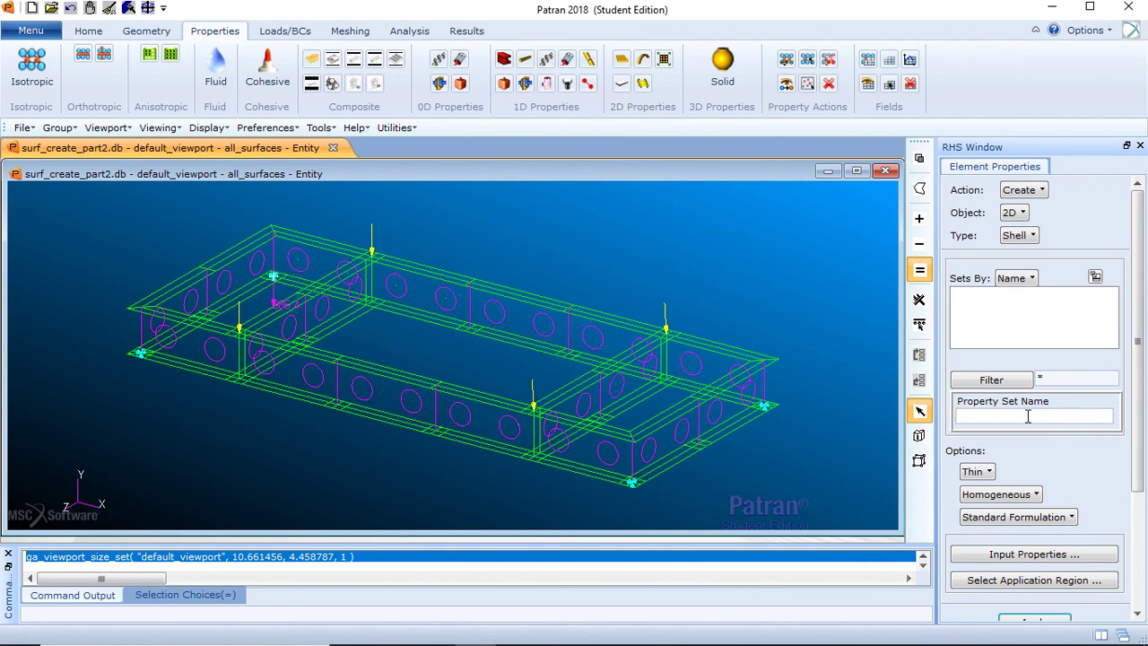
text(al-frame_flange)
key(BackSpace)
text(_)
key(Right)
- Assign the aluminium material and a thickness of 0.75 in the input properties of al_frame_flange
click(1032, 555)
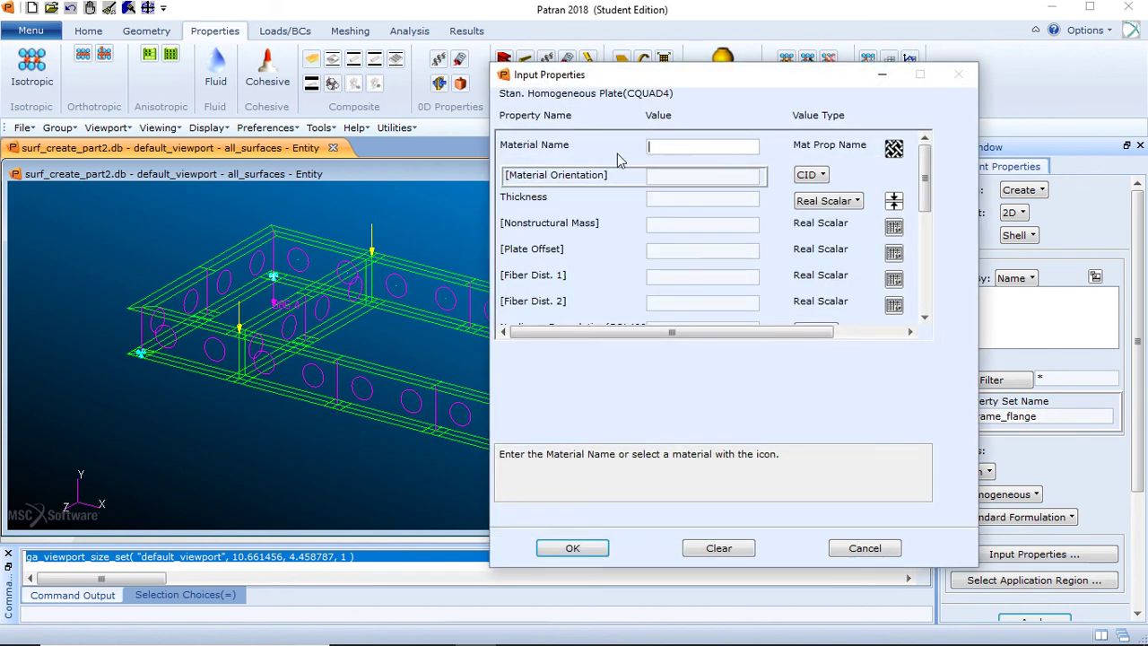
click(895, 150)
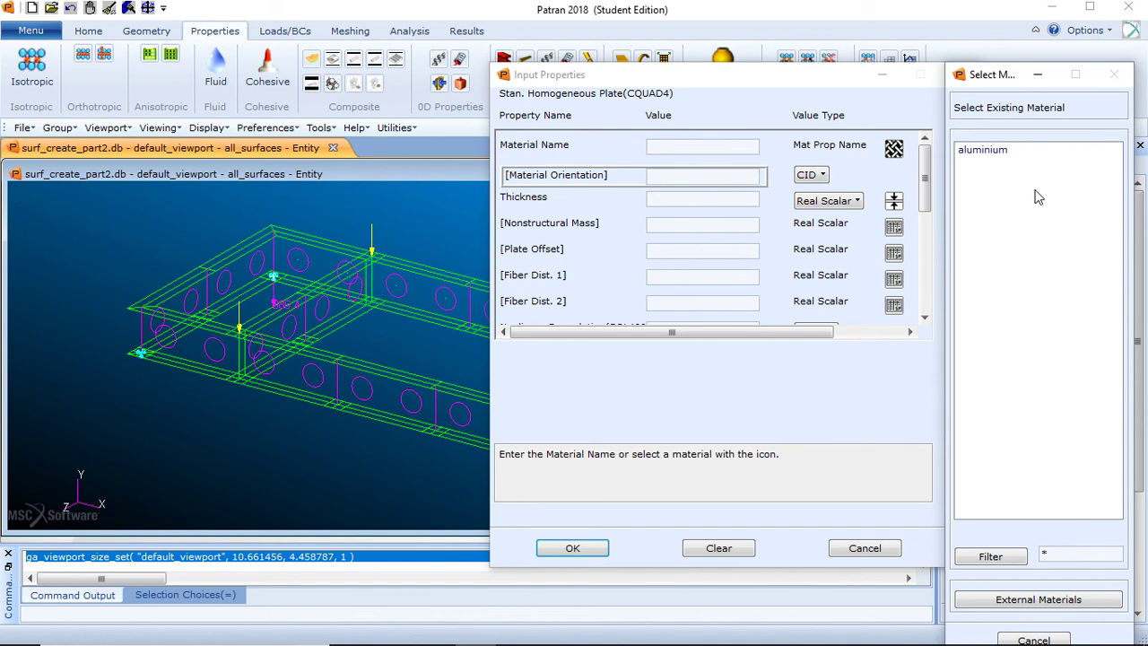
click(1016, 155)
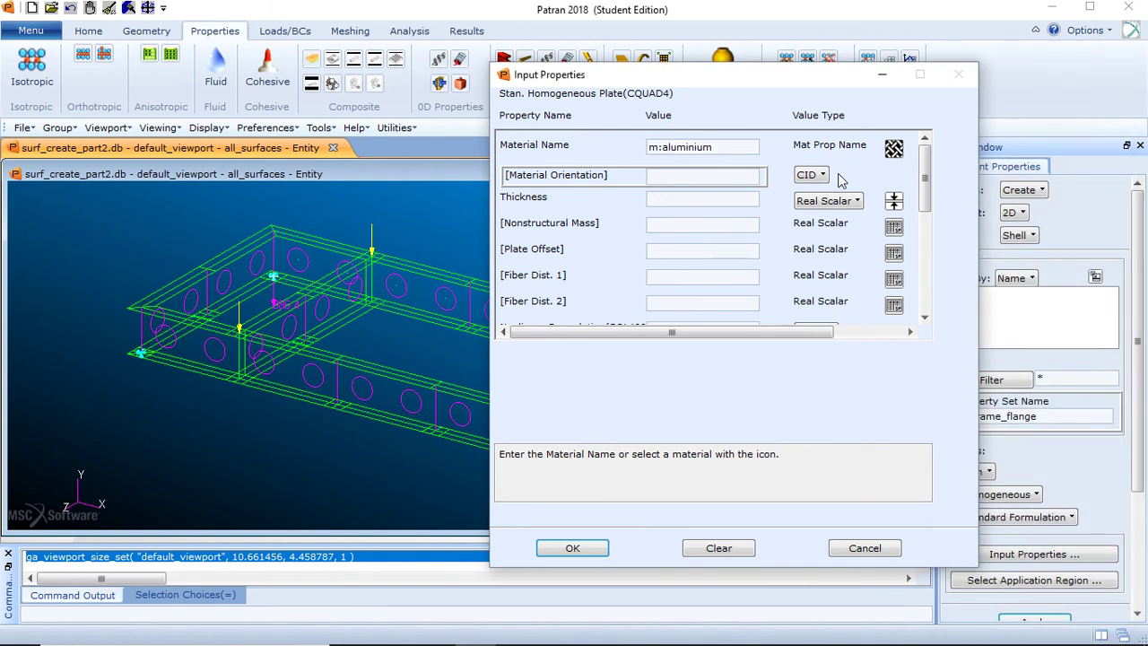
click(676, 200)
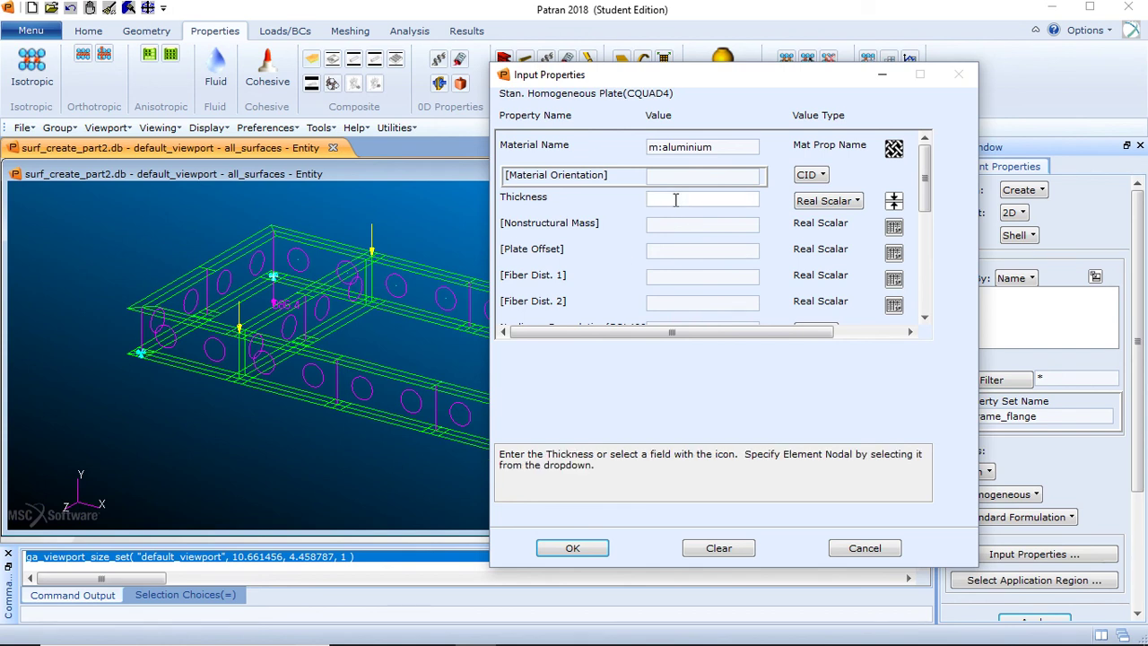
text(0.75)
click(572, 548)
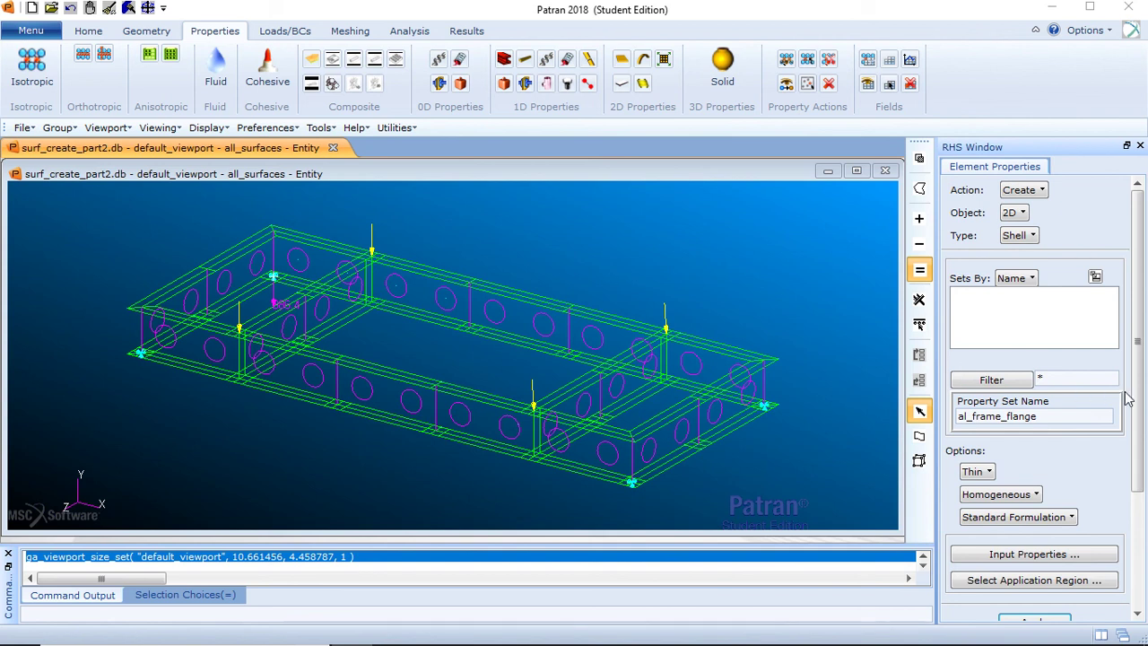
- For choosing the application region, show the model in front view and set rectangle picking to enclose entire entity
scroll(1136, 401, down, 3)
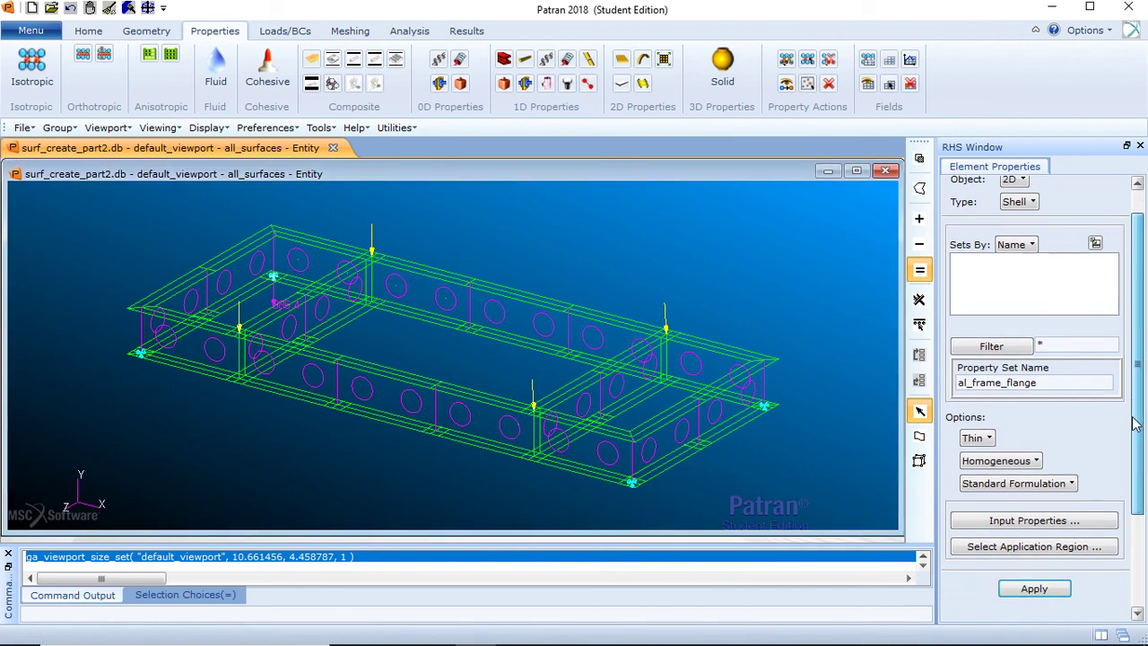
click(1109, 543)
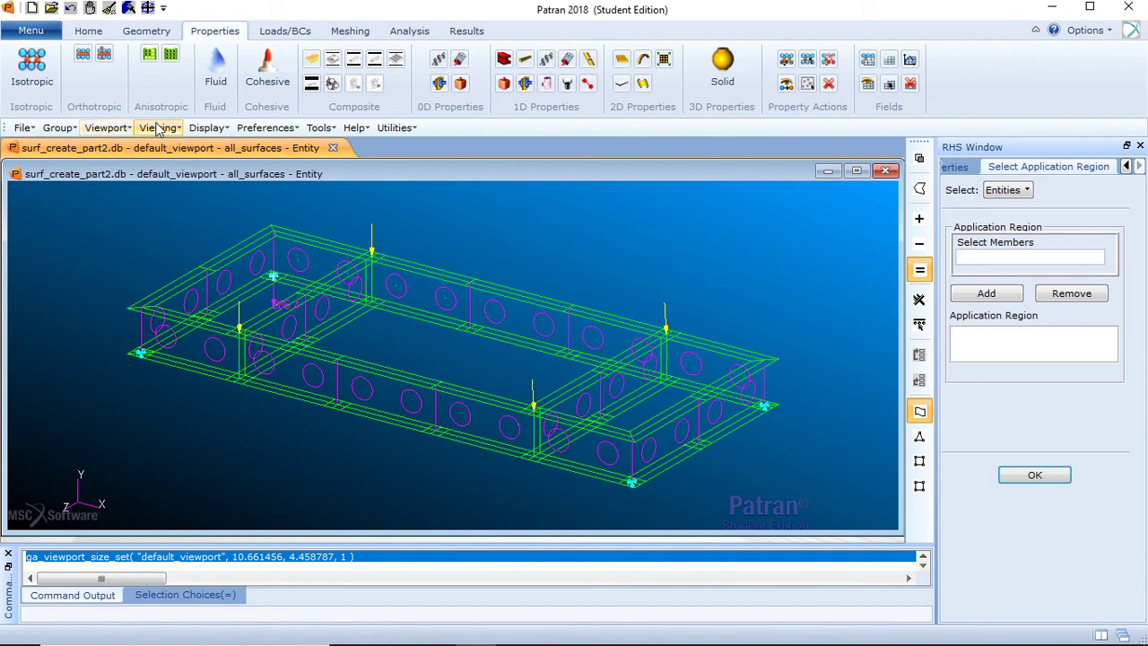
click(87, 31)
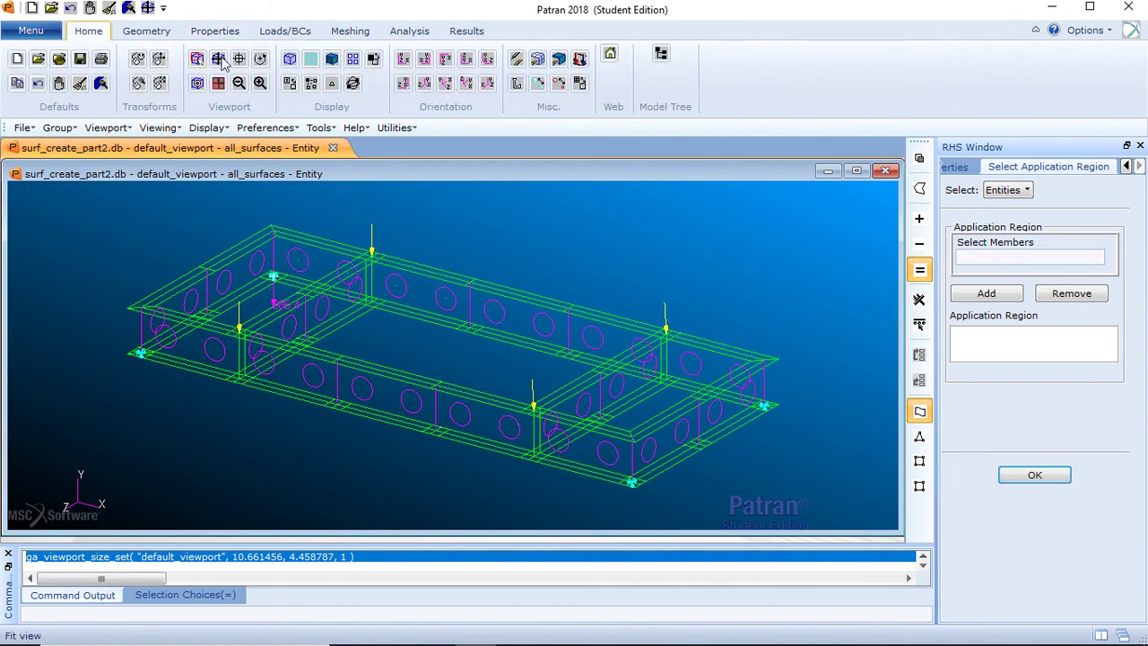
click(405, 60)
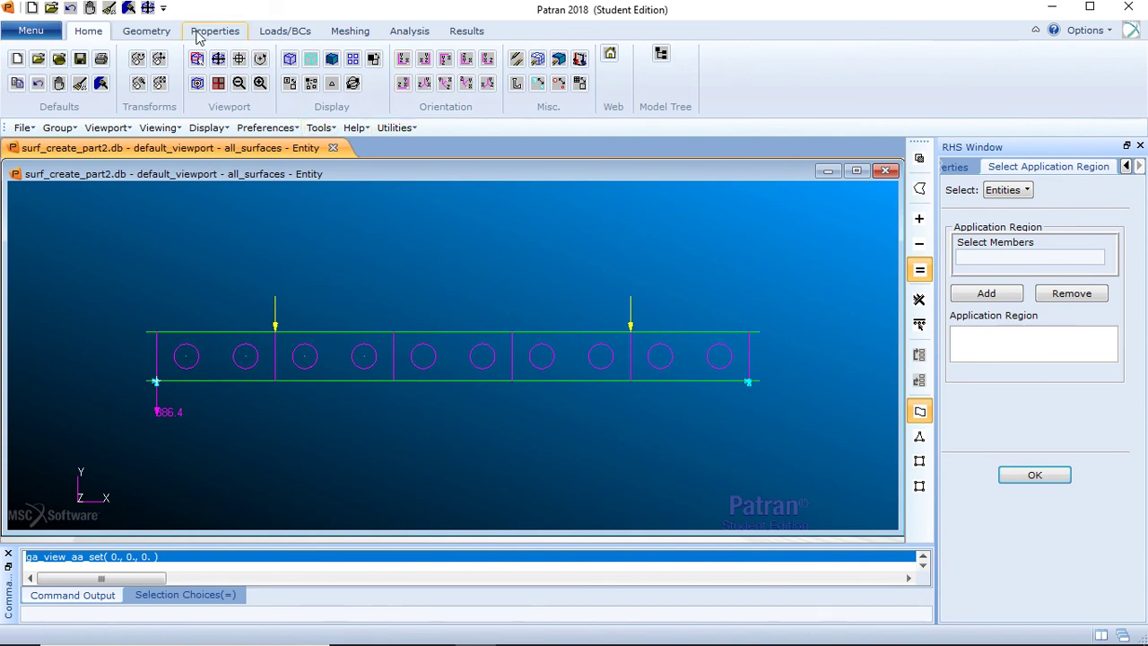
click(261, 128)
click(285, 230)
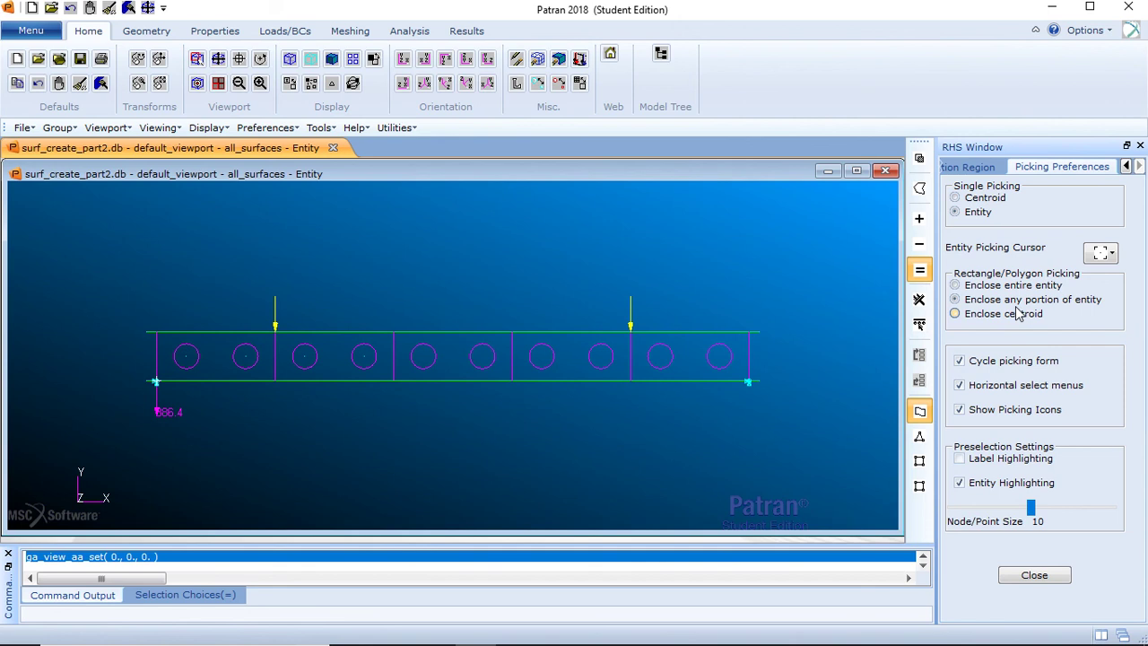
click(956, 285)
click(1034, 576)
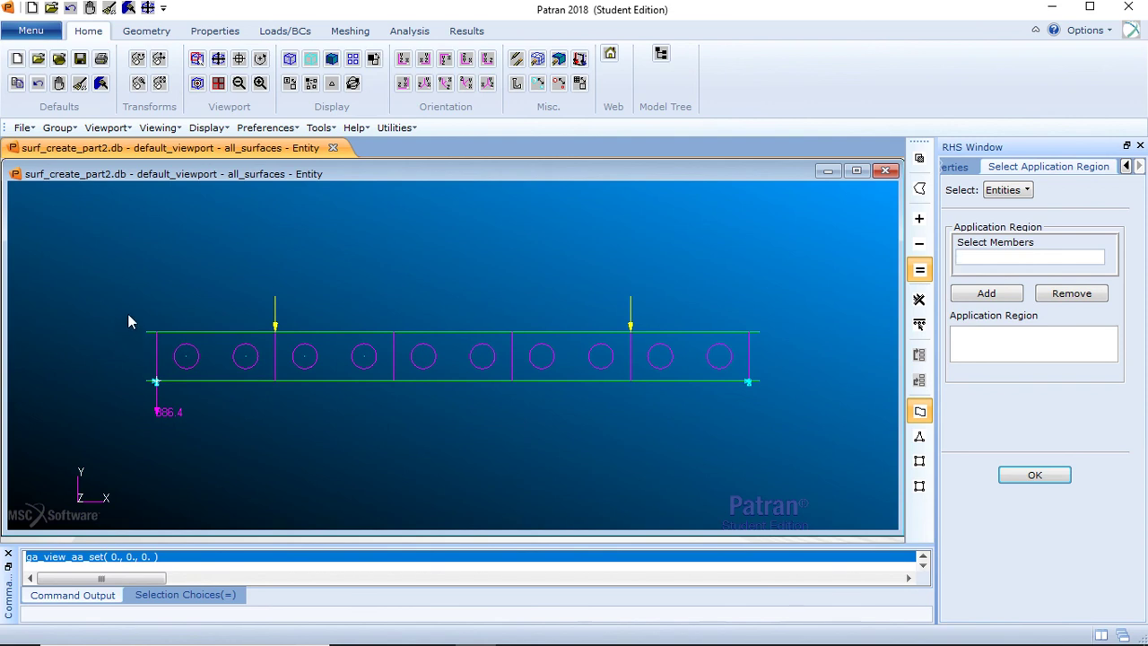
- Add all upper and lower flange surfaces to the application region and create the al_frame_flange property set
drag(129, 314, 784, 338)
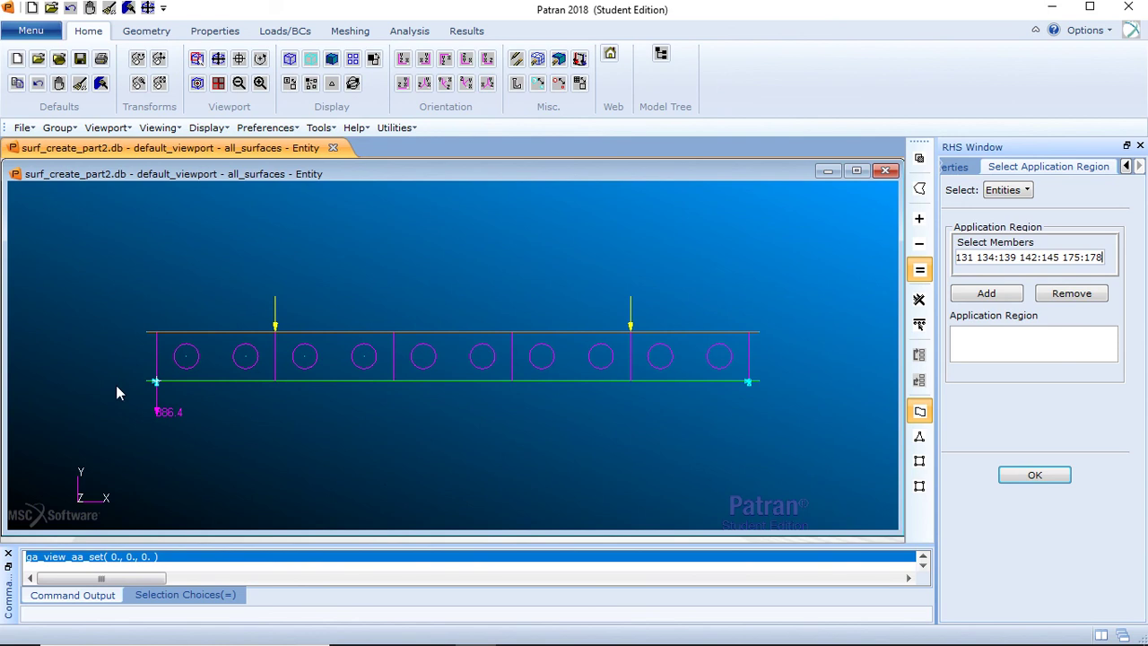
drag(136, 368, 775, 426)
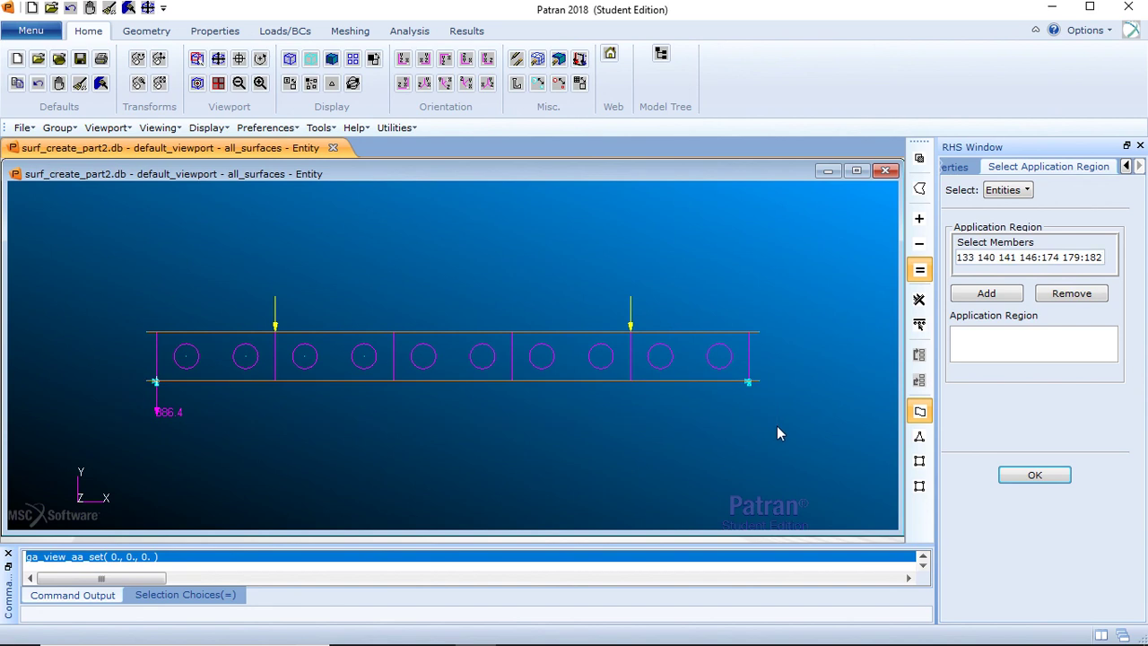
click(988, 296)
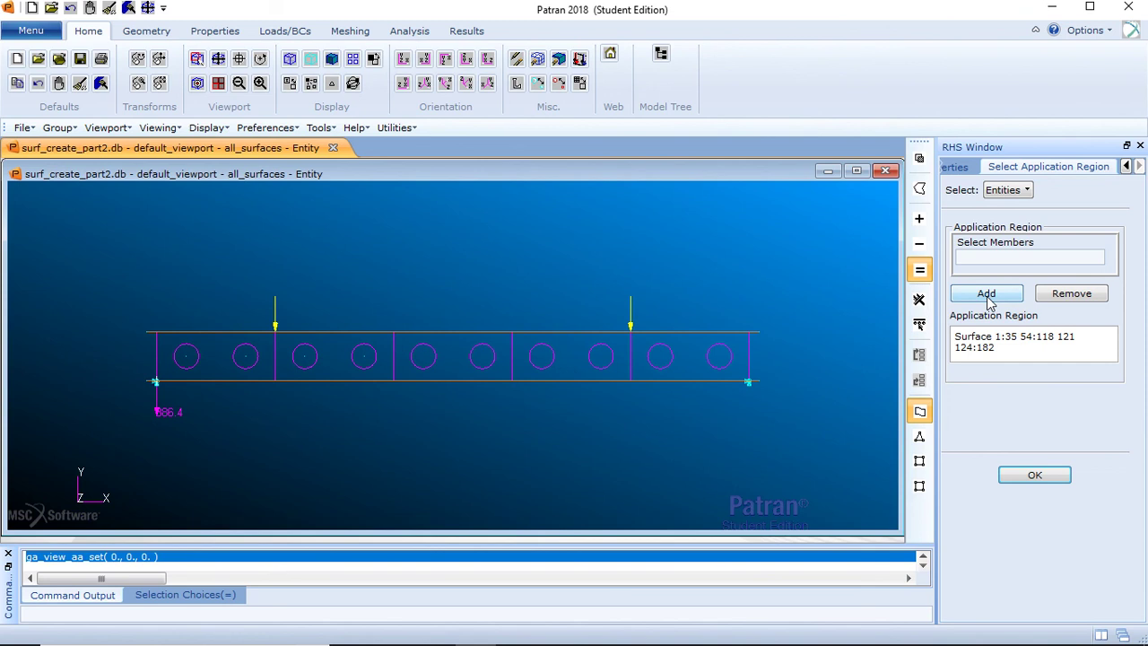
click(1032, 476)
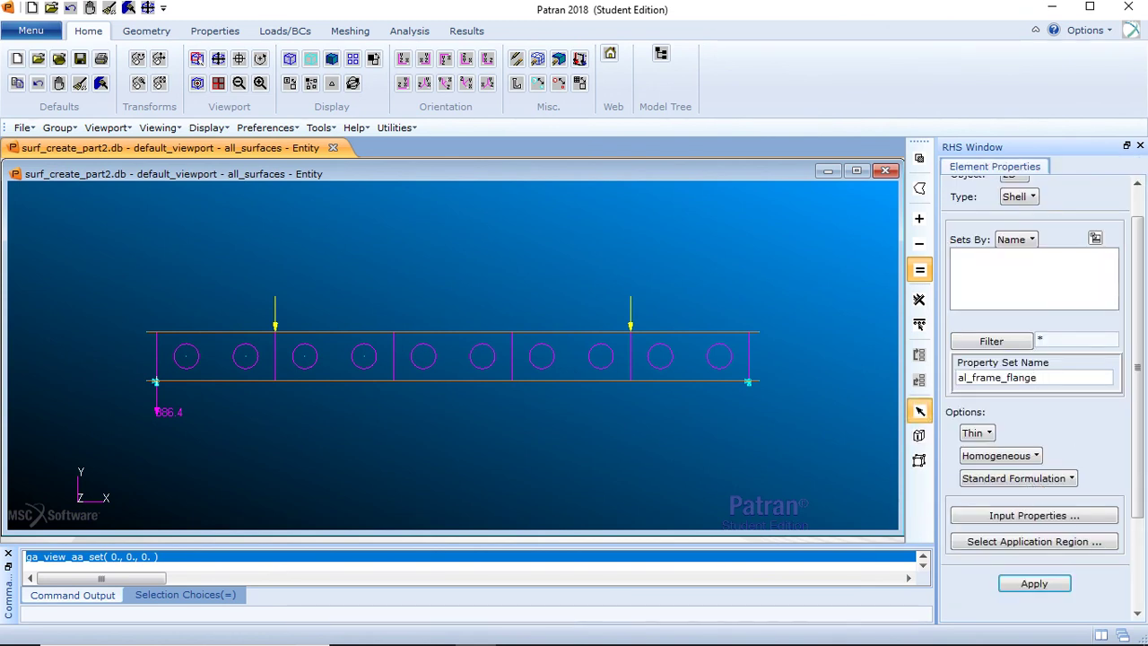
click(1034, 585)
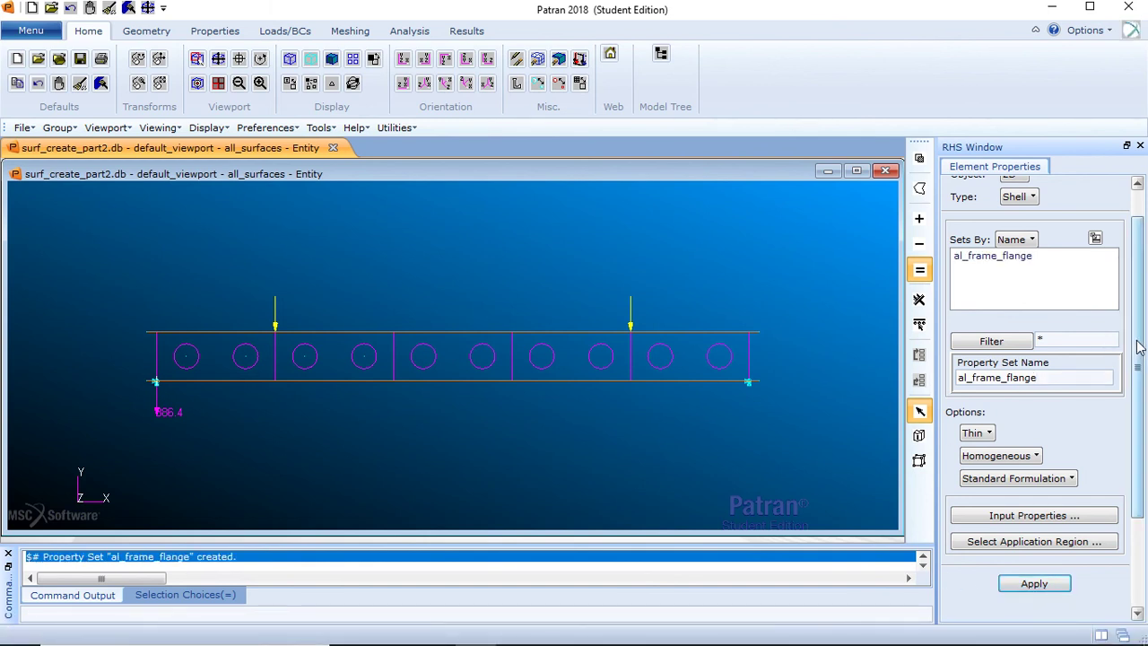
- Set the rectangle picking preference back to enclose any portion of entity
scroll(1140, 348, up, 2)
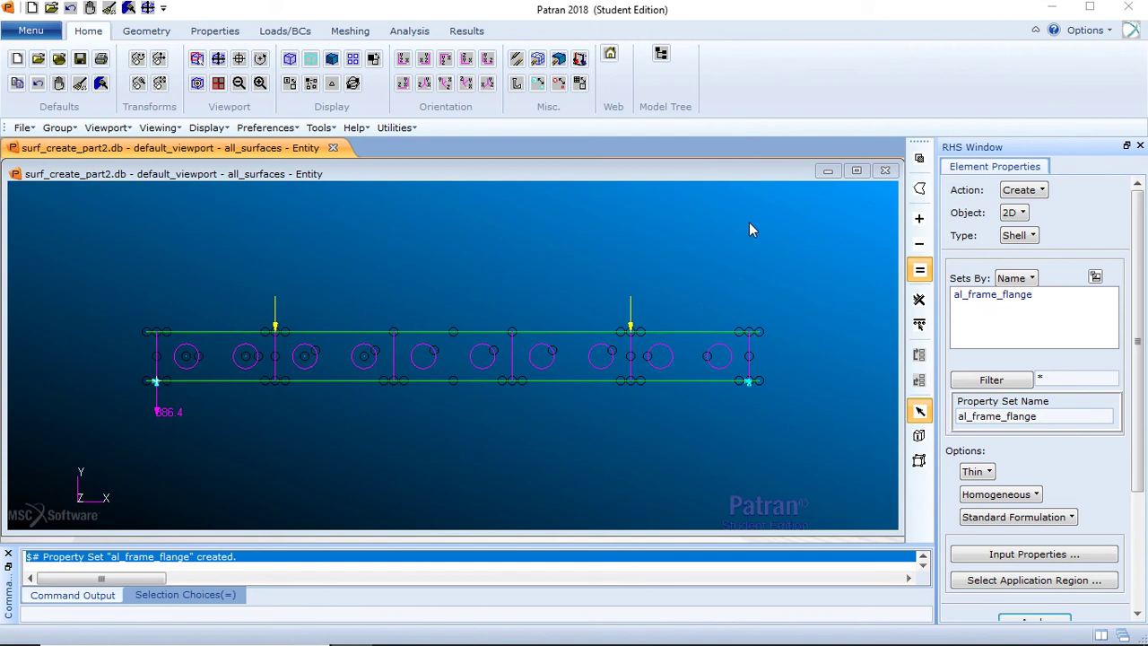
click(273, 131)
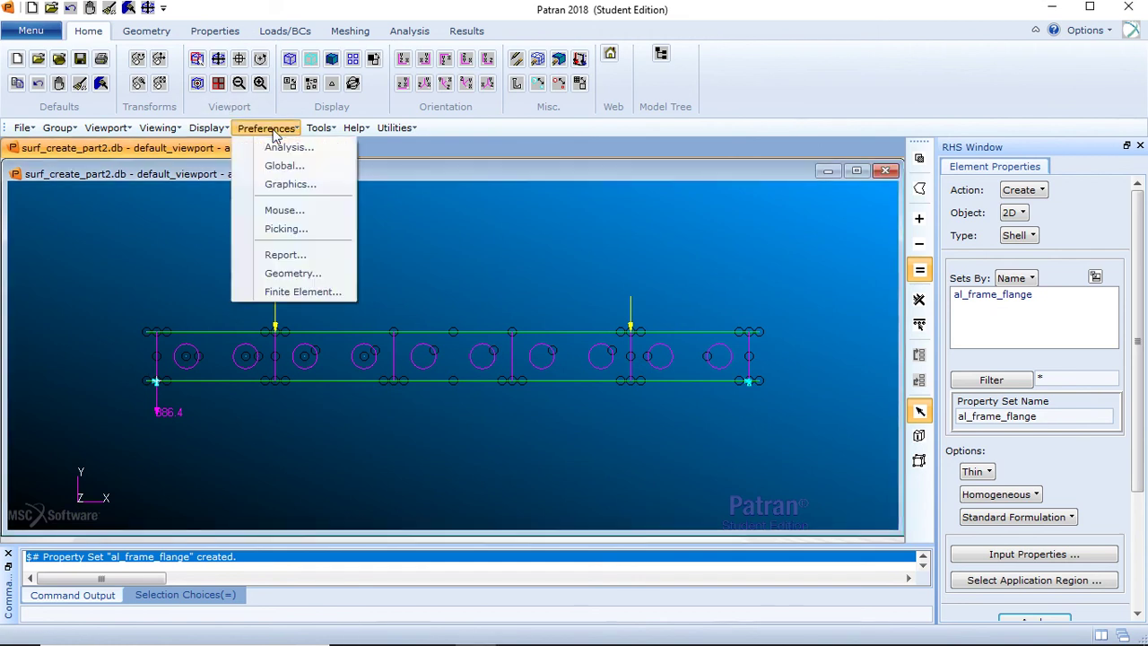
click(287, 228)
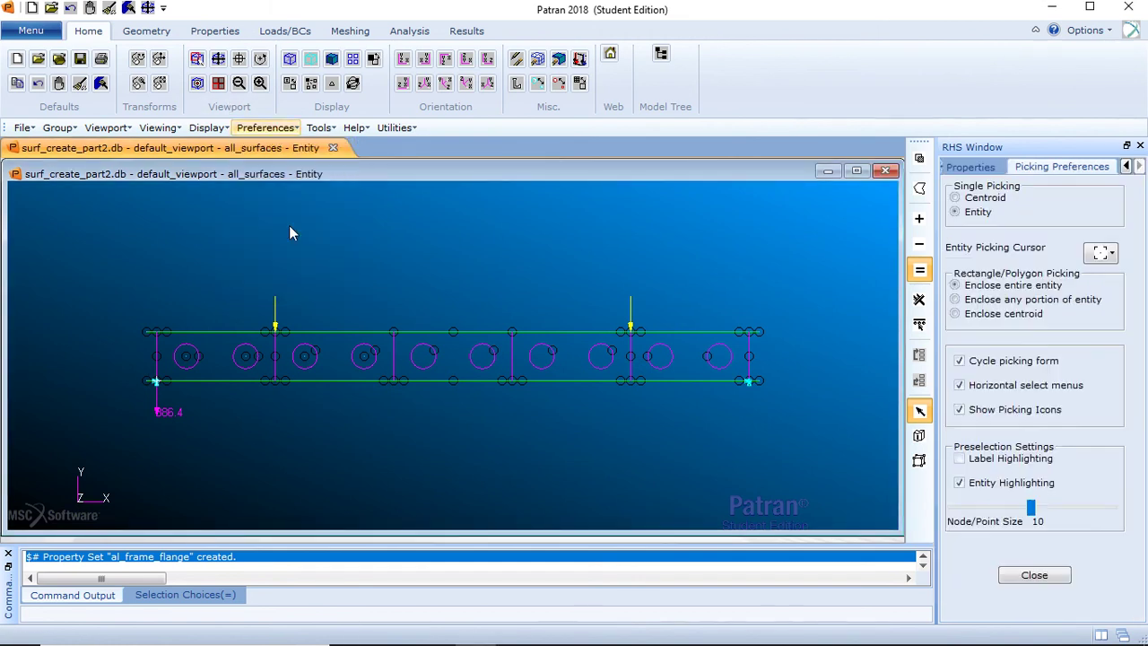
click(969, 302)
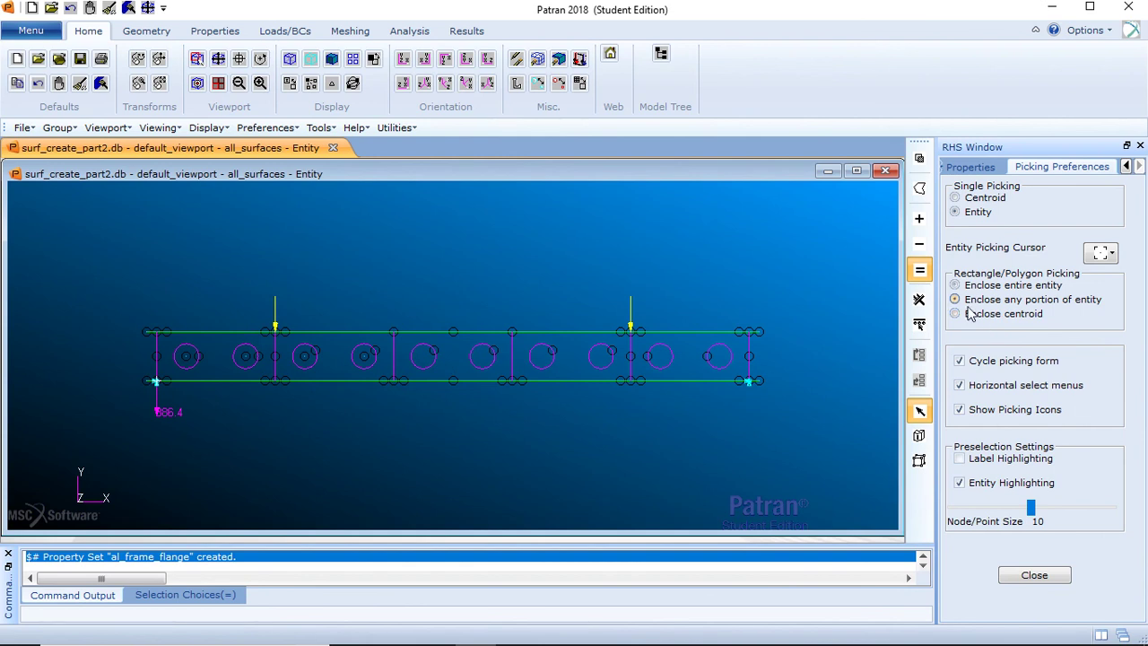
click(1034, 576)
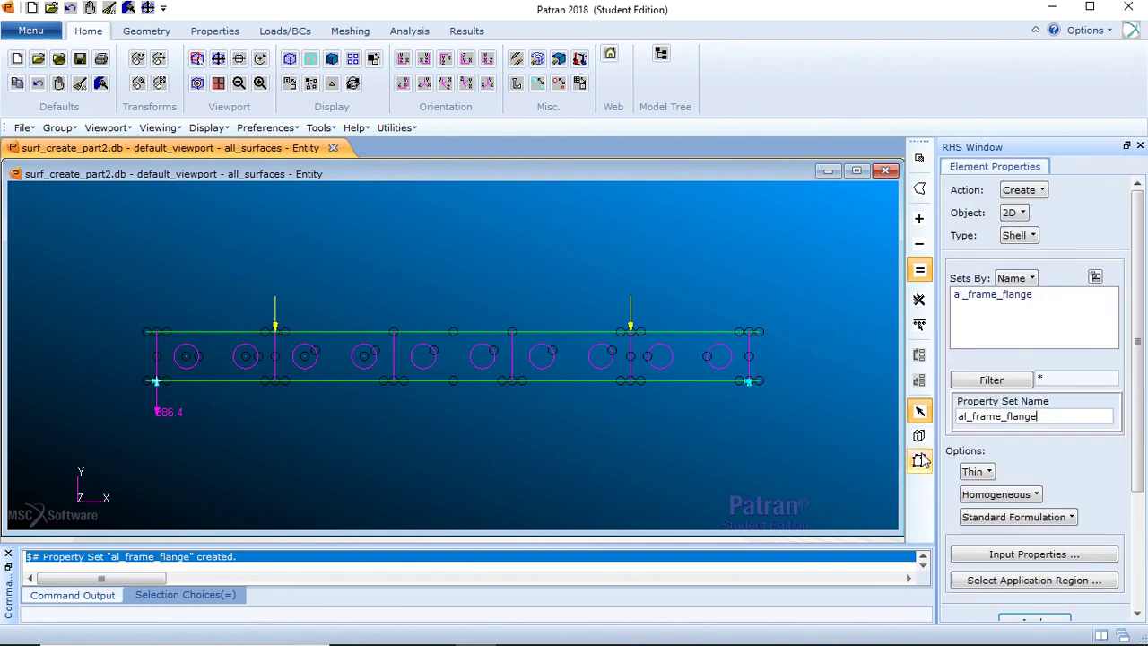
- Name a new shell property set al_frame_web and set its thickness to 0.5, keeping the aluminium material
drag(1052, 416, 1010, 424)
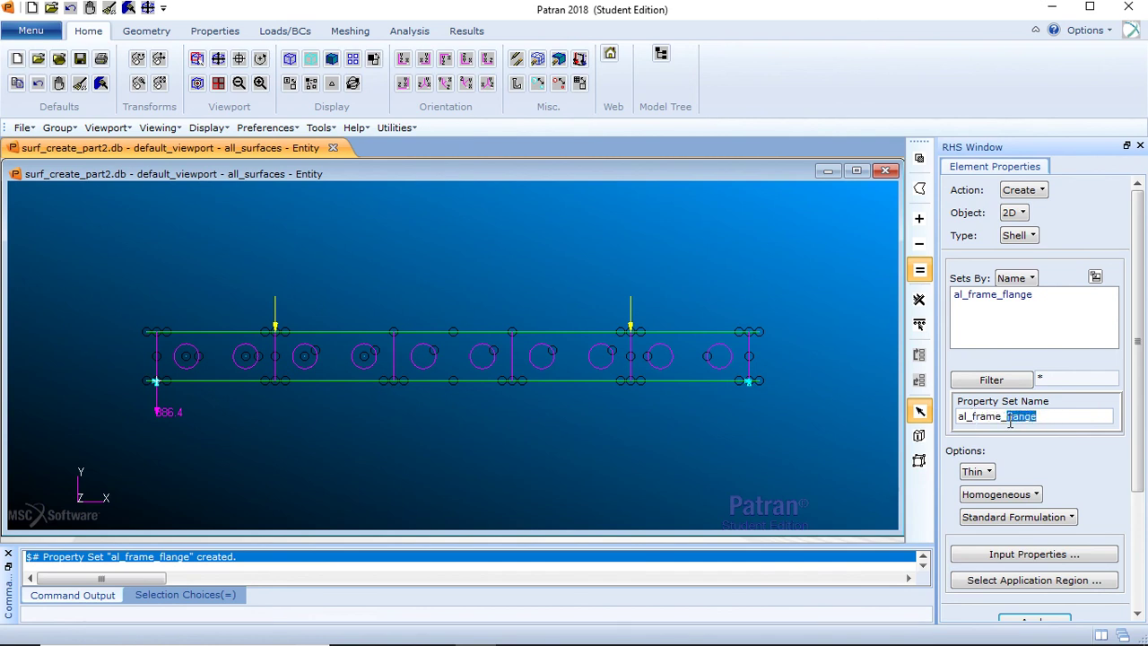
text(web)
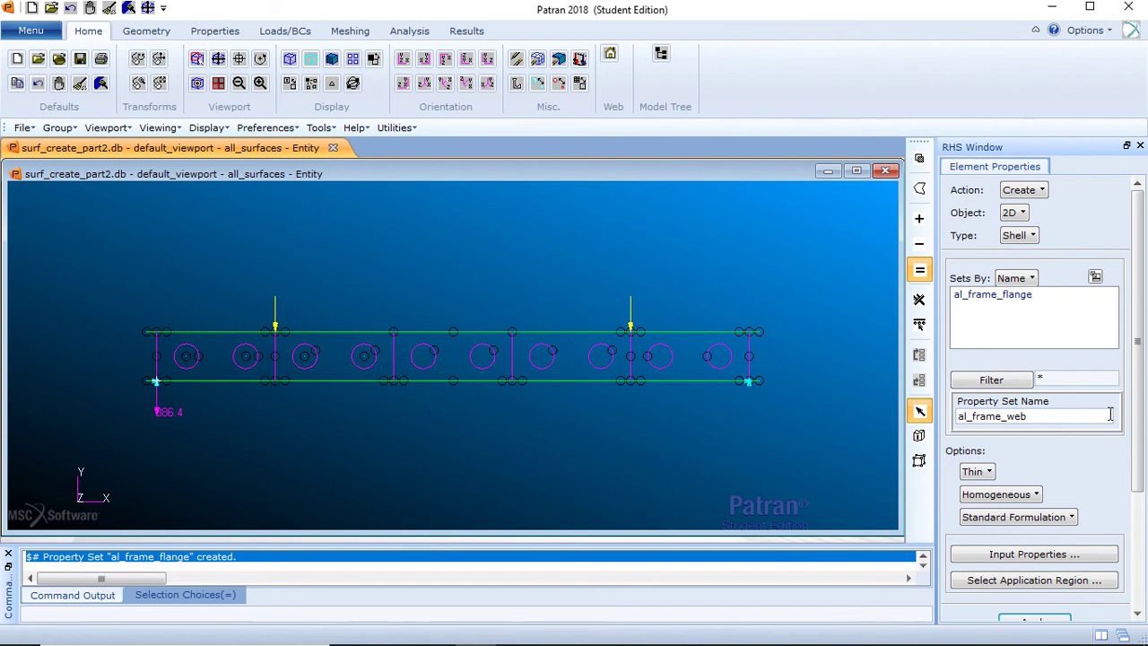
scroll(1142, 421, down, 2)
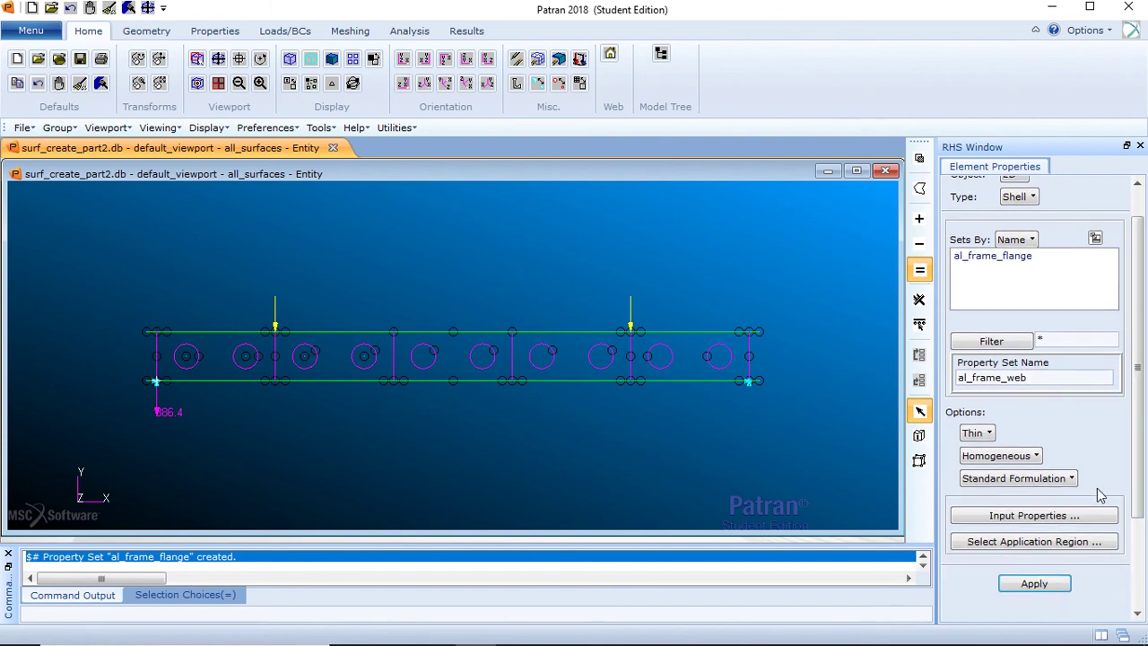
click(1077, 525)
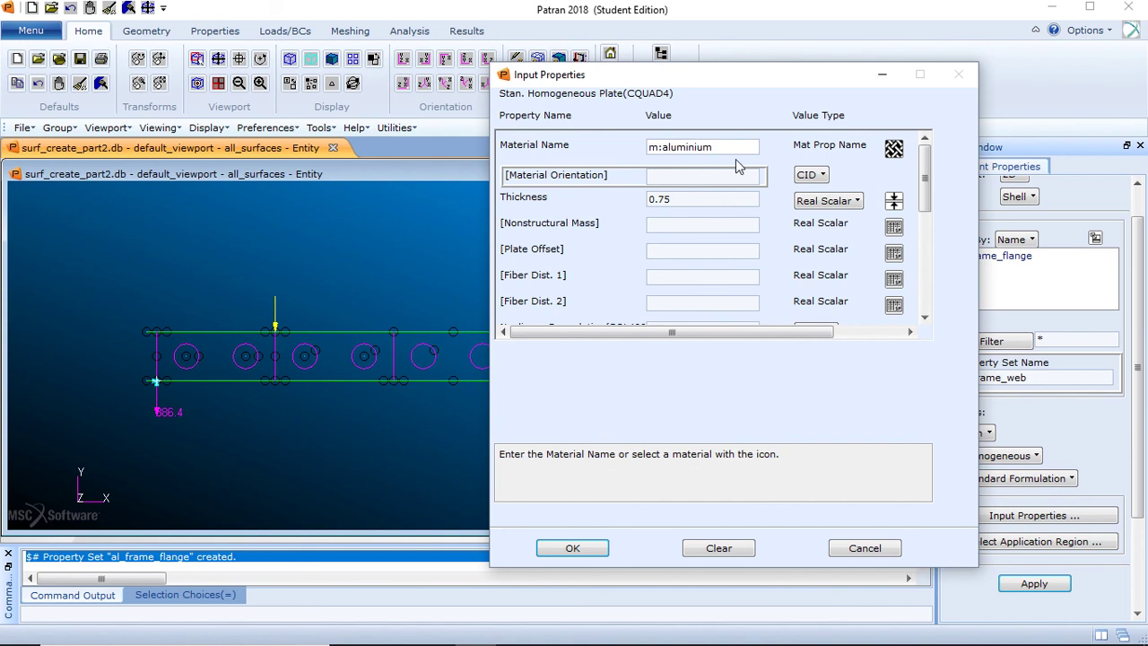
click(679, 199)
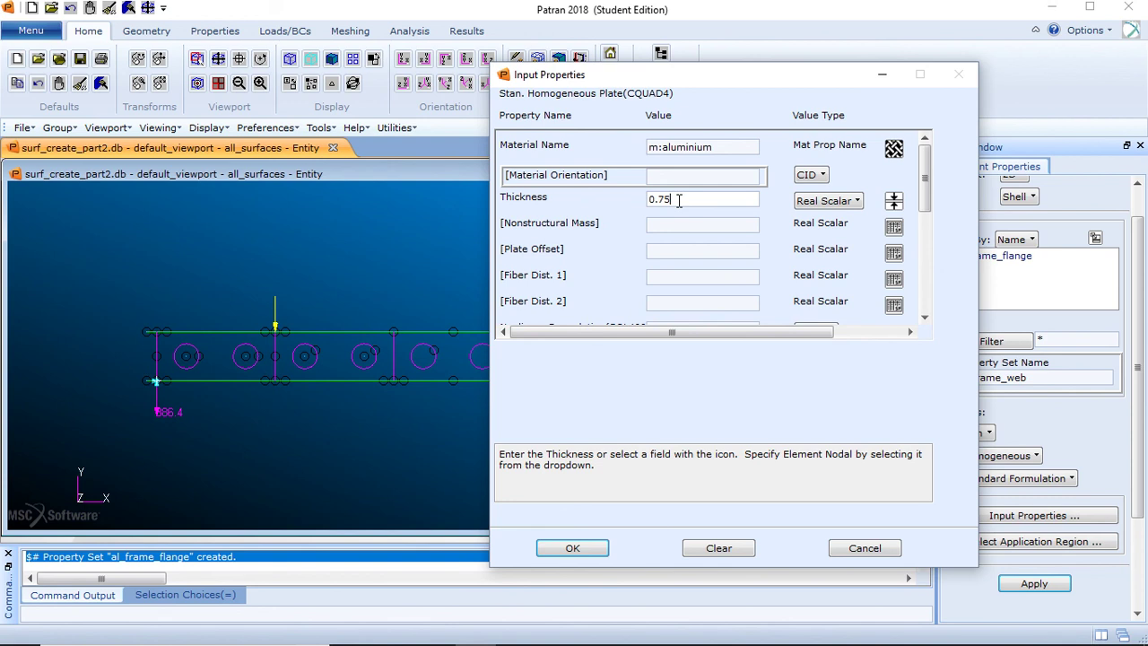
key(BackSpace)
click(594, 552)
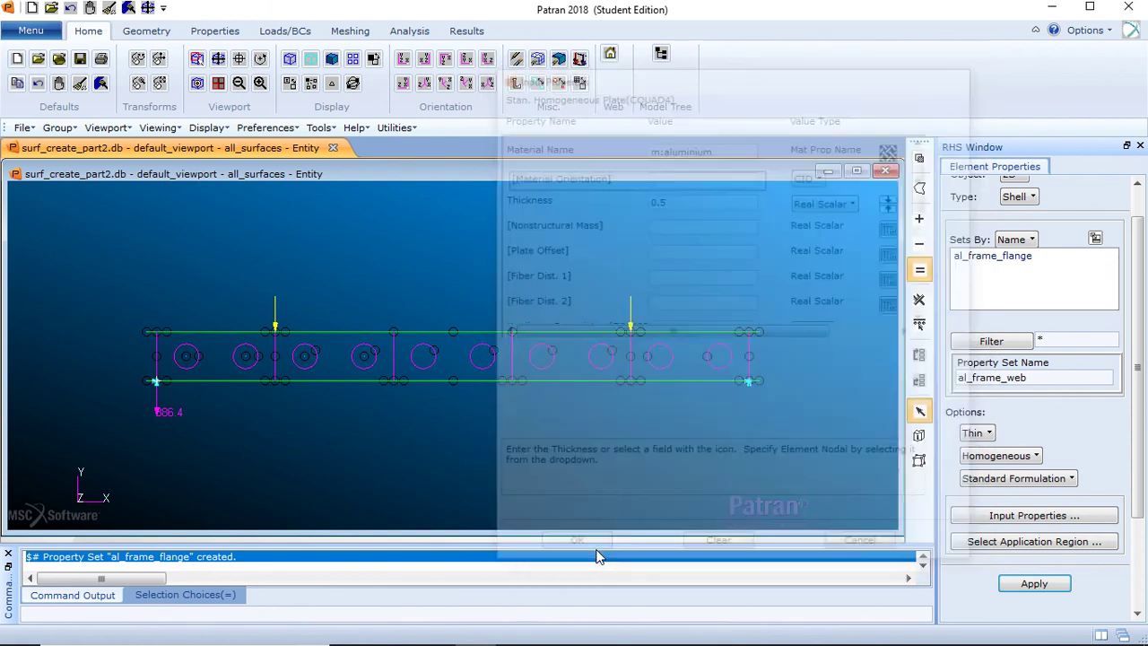
- Add all web surfaces between the flanges to the application region and create the al_frame_web property set
click(1041, 543)
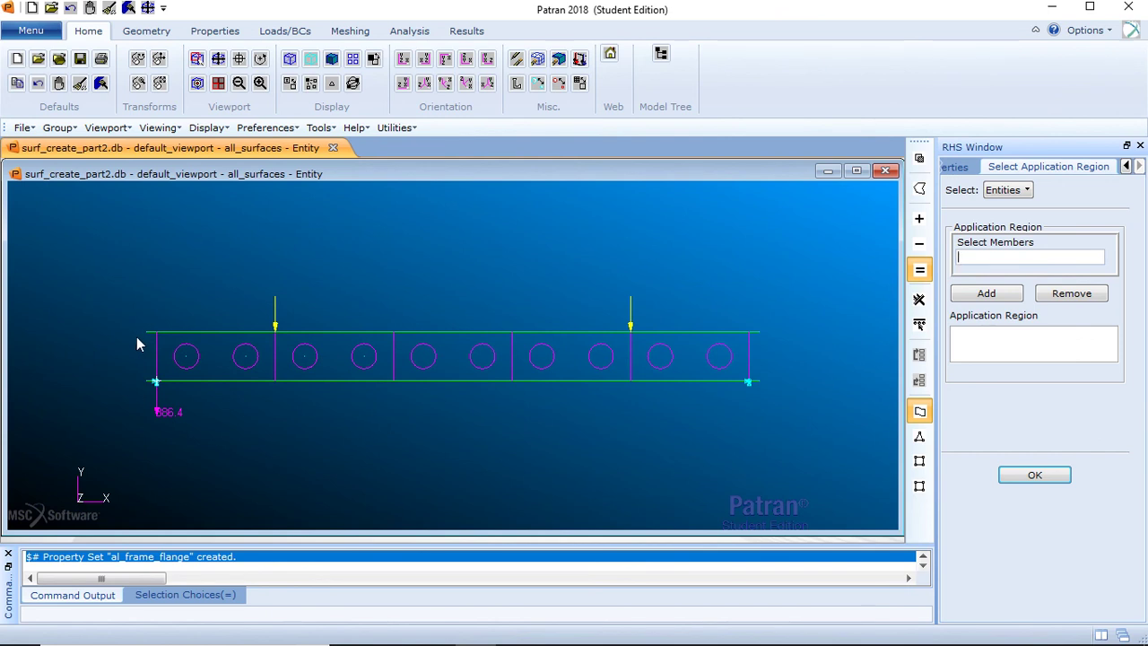
drag(137, 338, 779, 383)
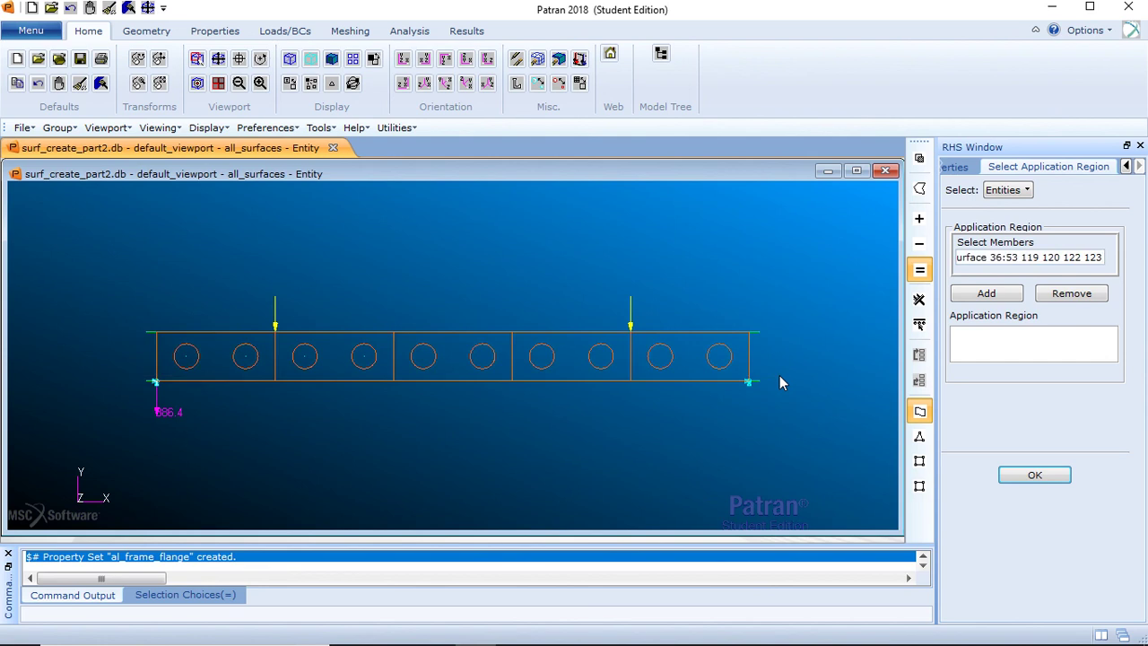
click(990, 296)
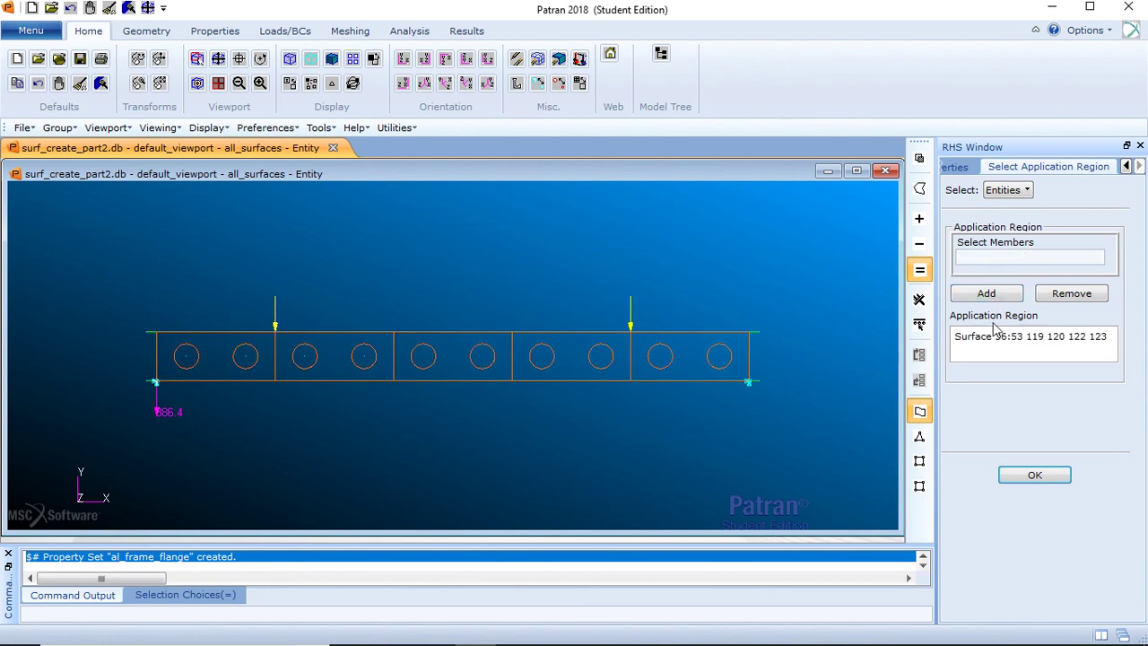
click(1031, 480)
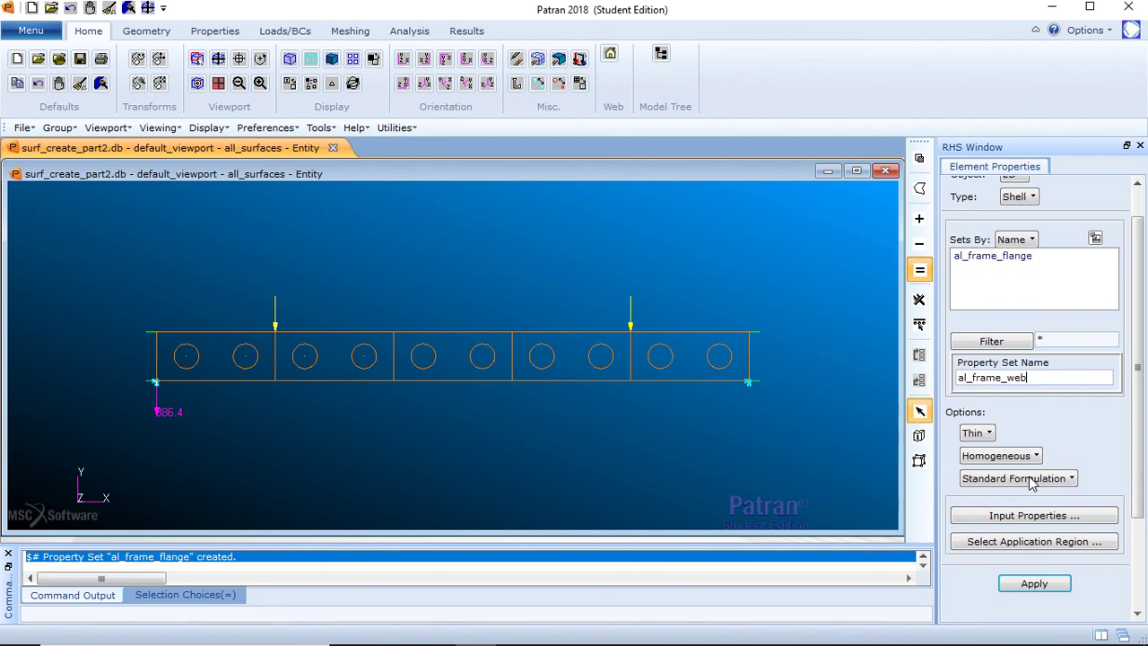
click(1034, 585)
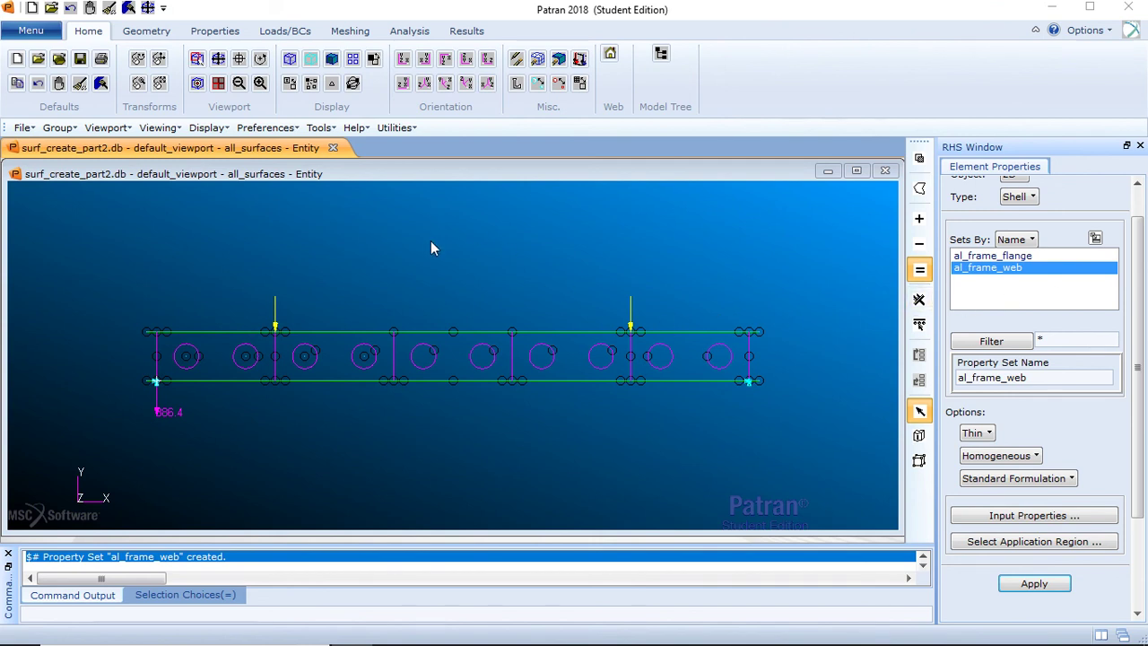
- Open the Default load case for modification and review its assigned loads and boundary conditions
click(146, 32)
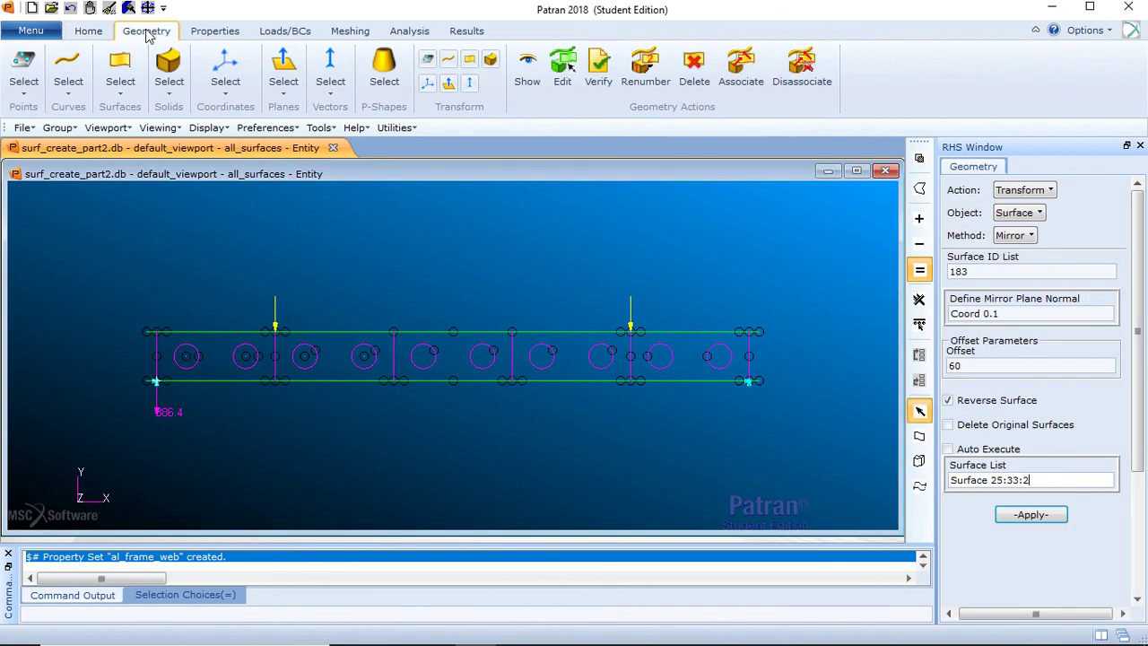
click(283, 32)
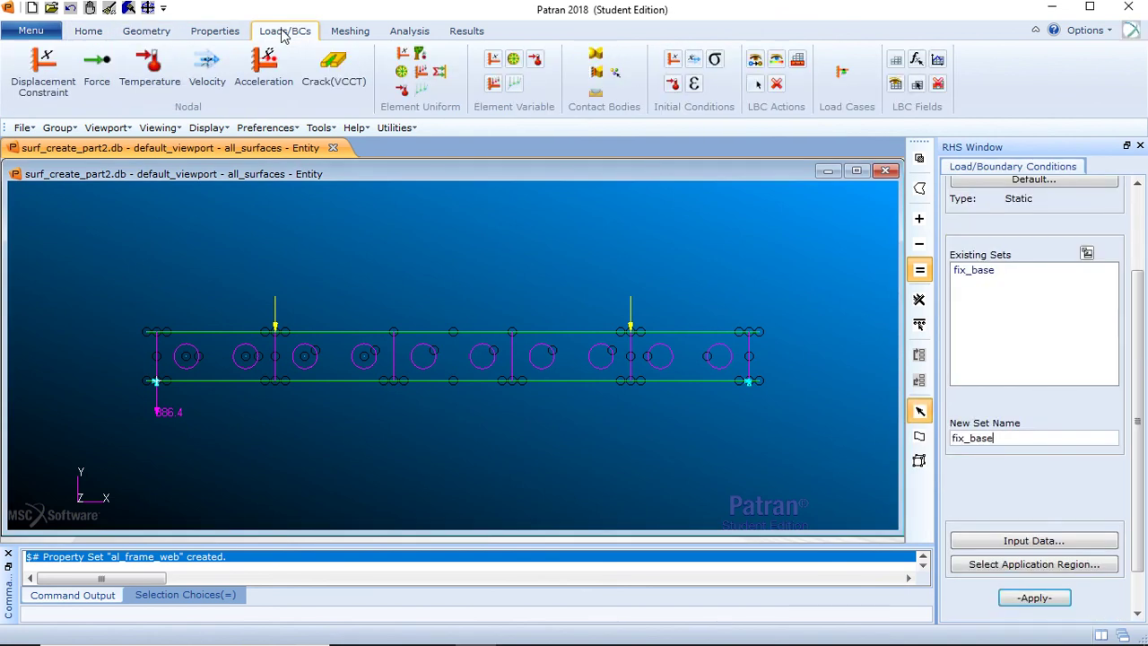
click(844, 79)
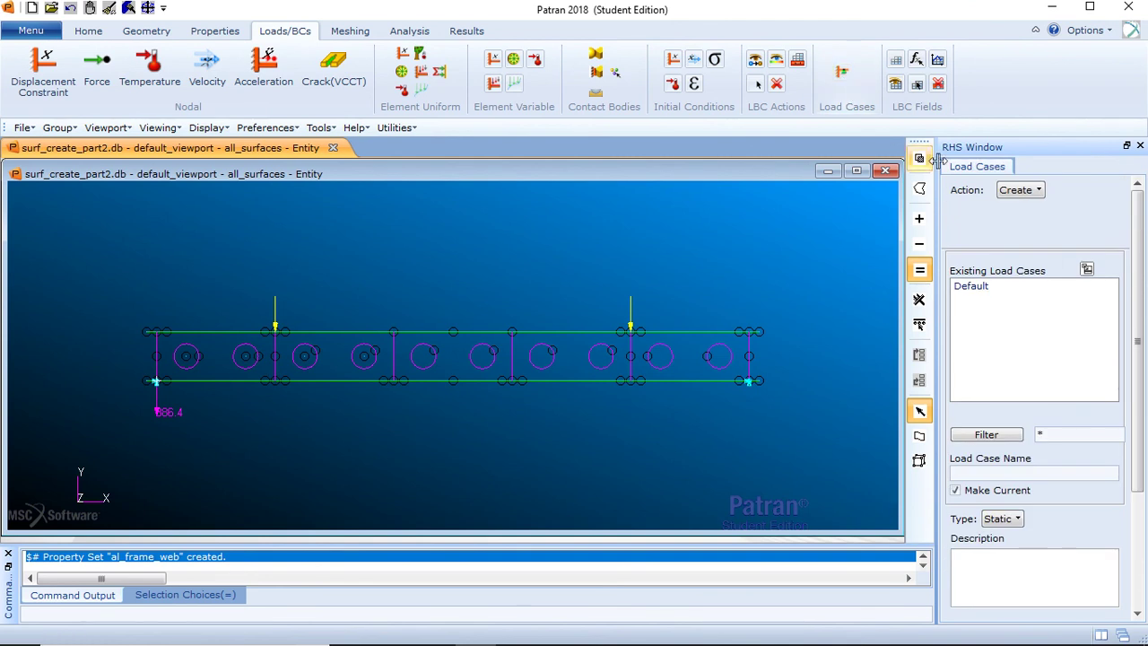
click(1021, 199)
click(1045, 251)
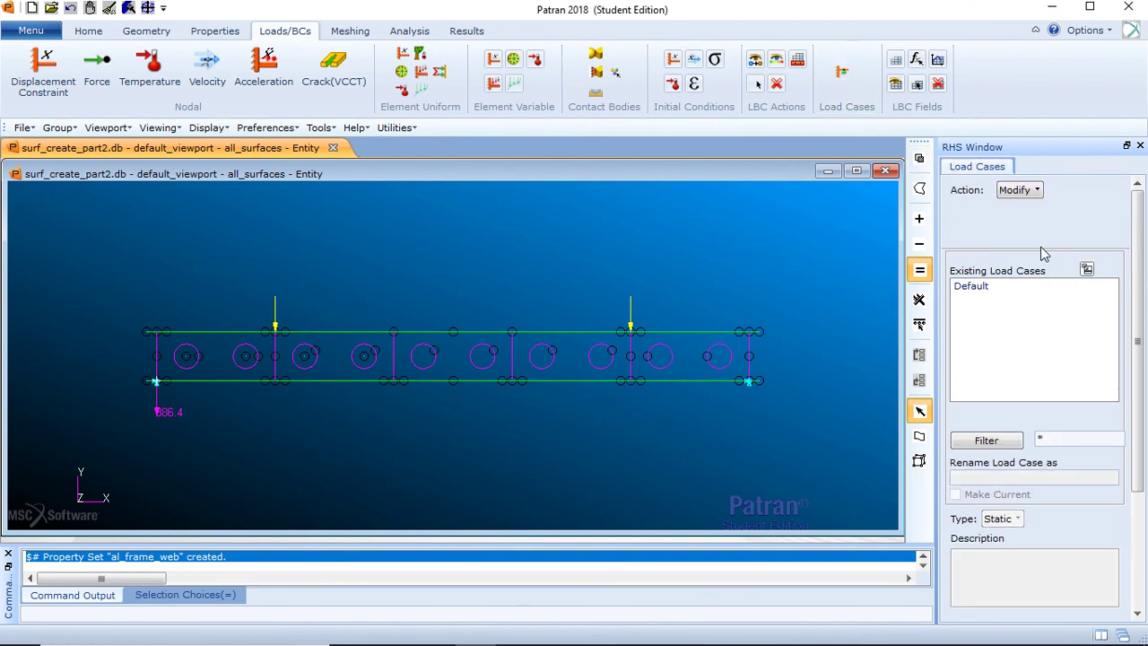
click(1002, 287)
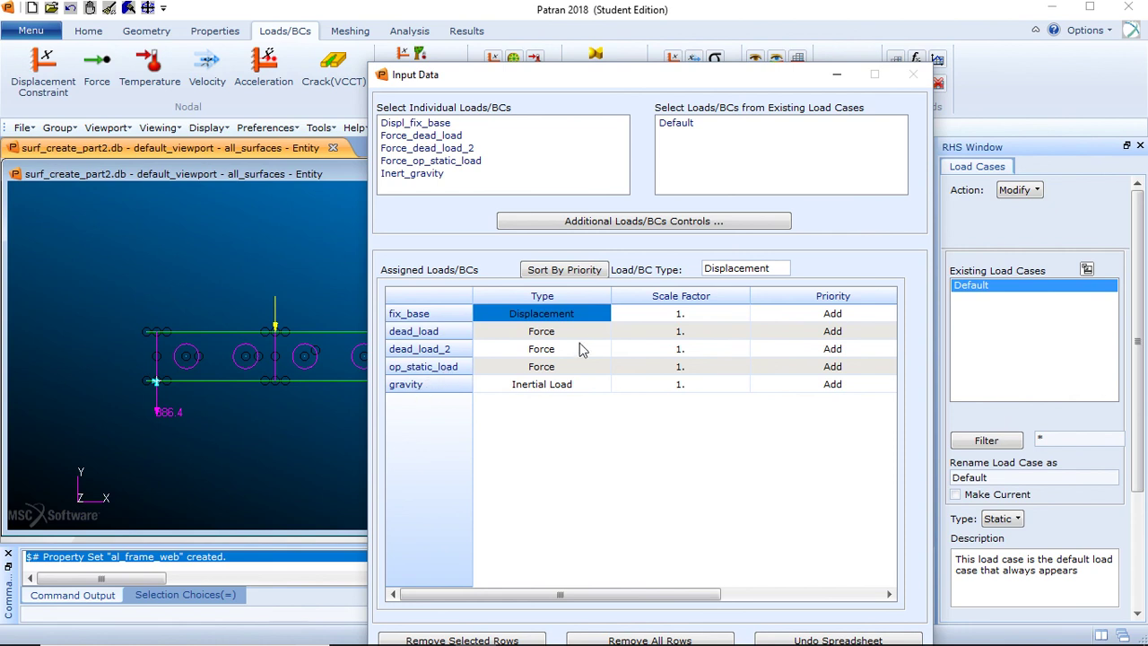
drag(689, 79, 683, 18)
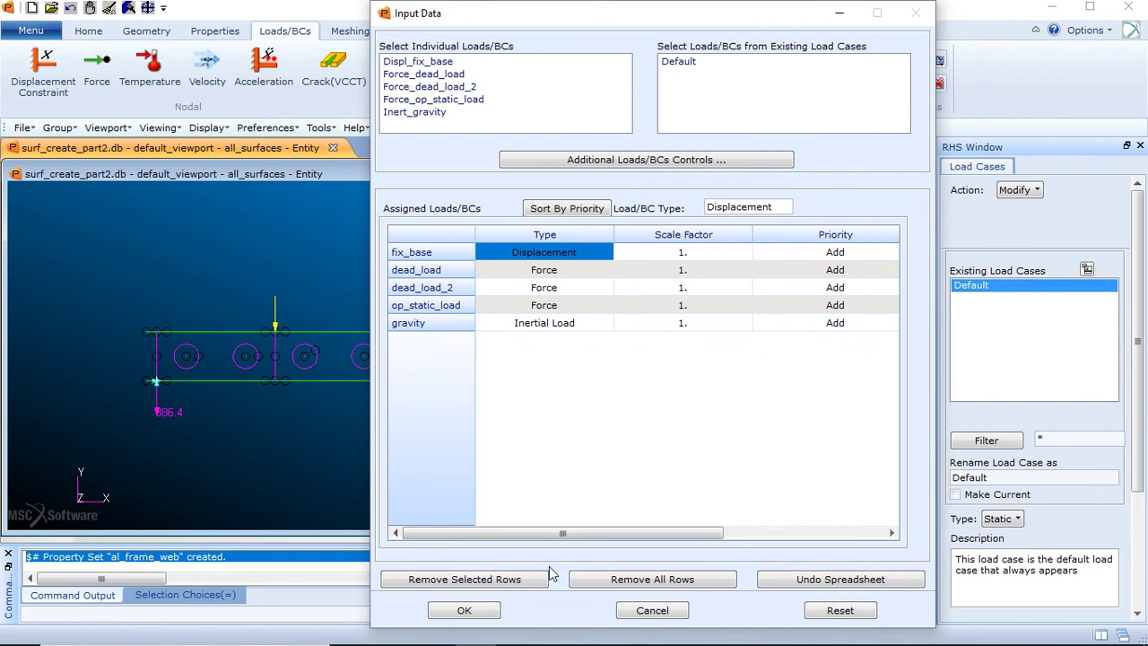
click(484, 618)
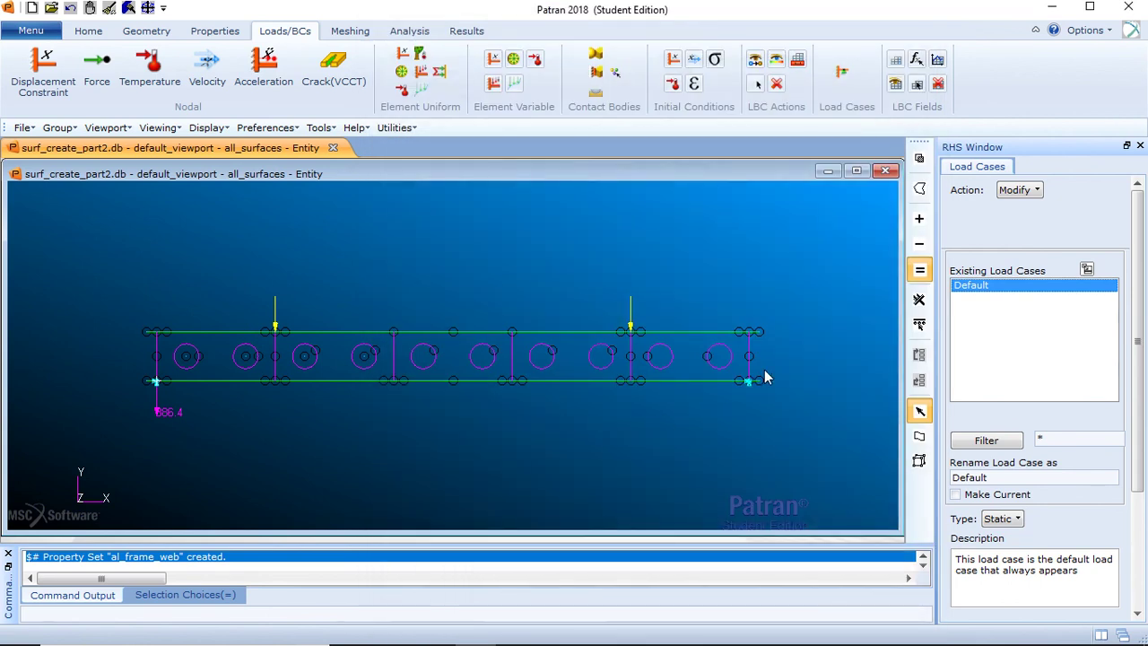
mouse_move(1138, 269)
mouse_down()
mouse_move(1137, 337)
mouse_move(1138, 266)
mouse_up()
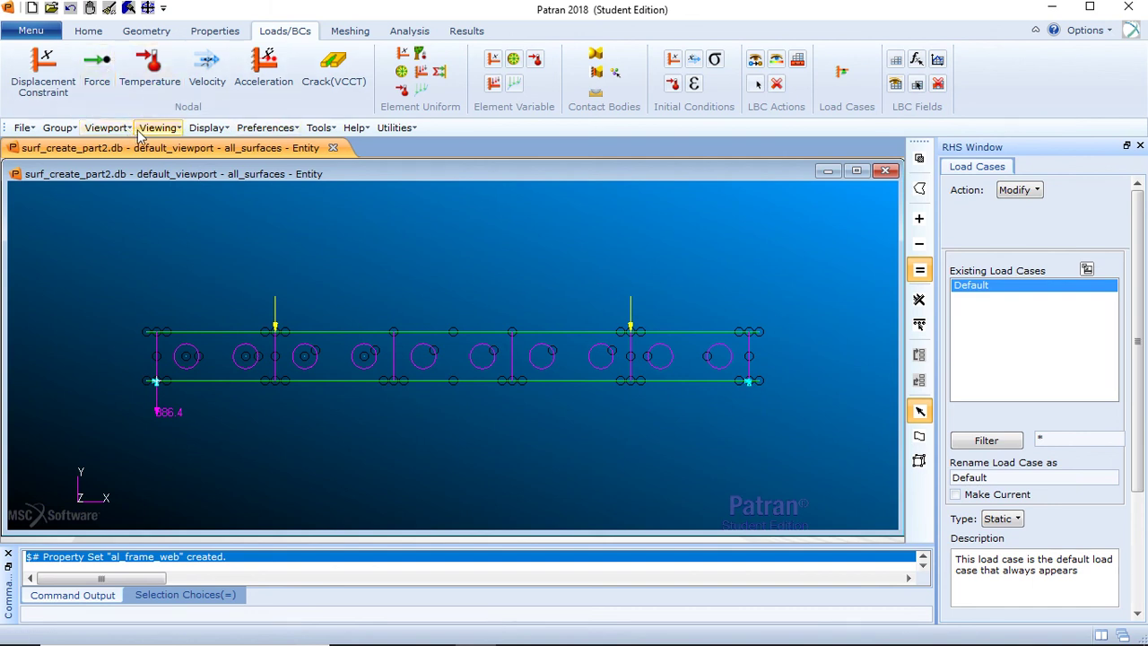
- Post only the fem_surfaces group and show the mesh in the Iso 1 view, fitted to the viewport
click(60, 128)
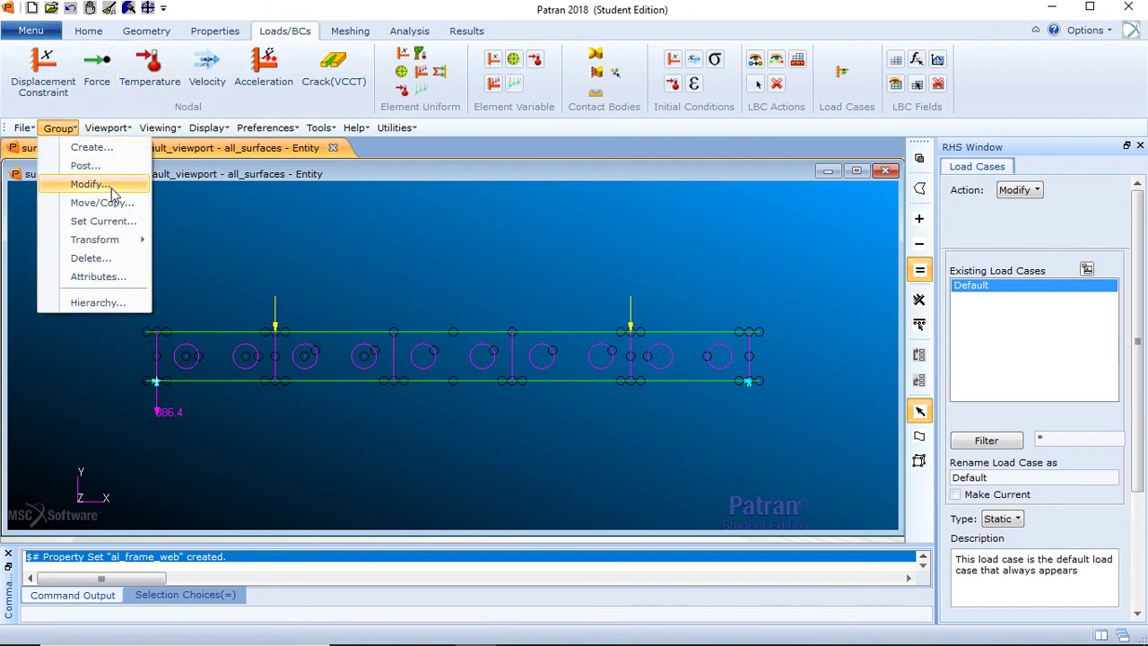
click(90, 167)
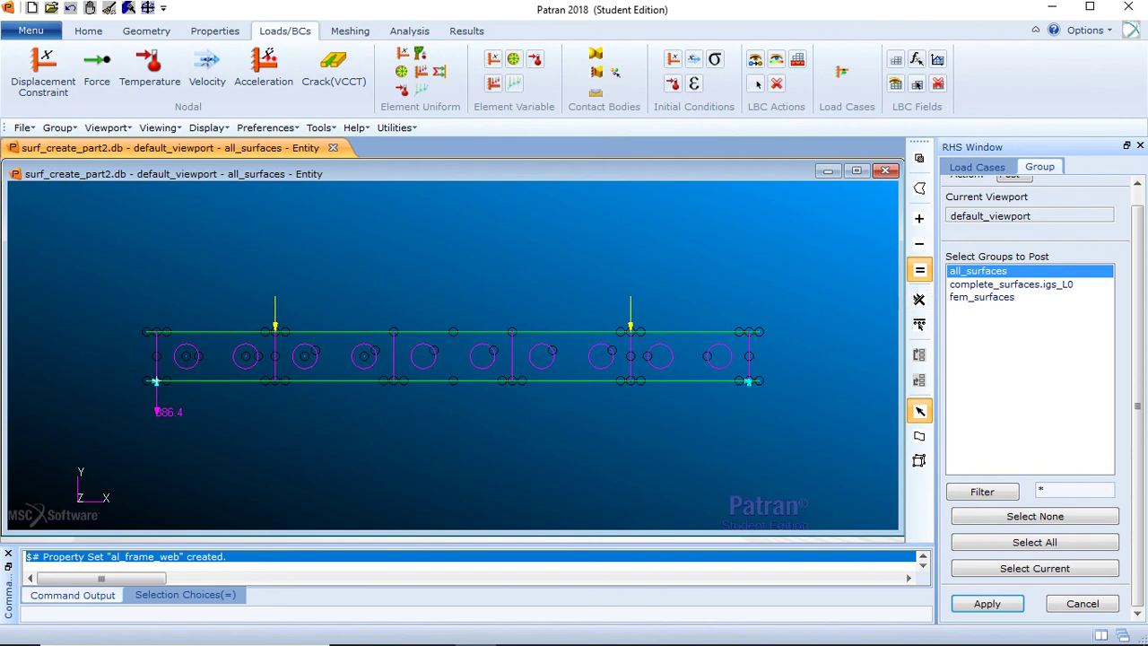
click(1017, 297)
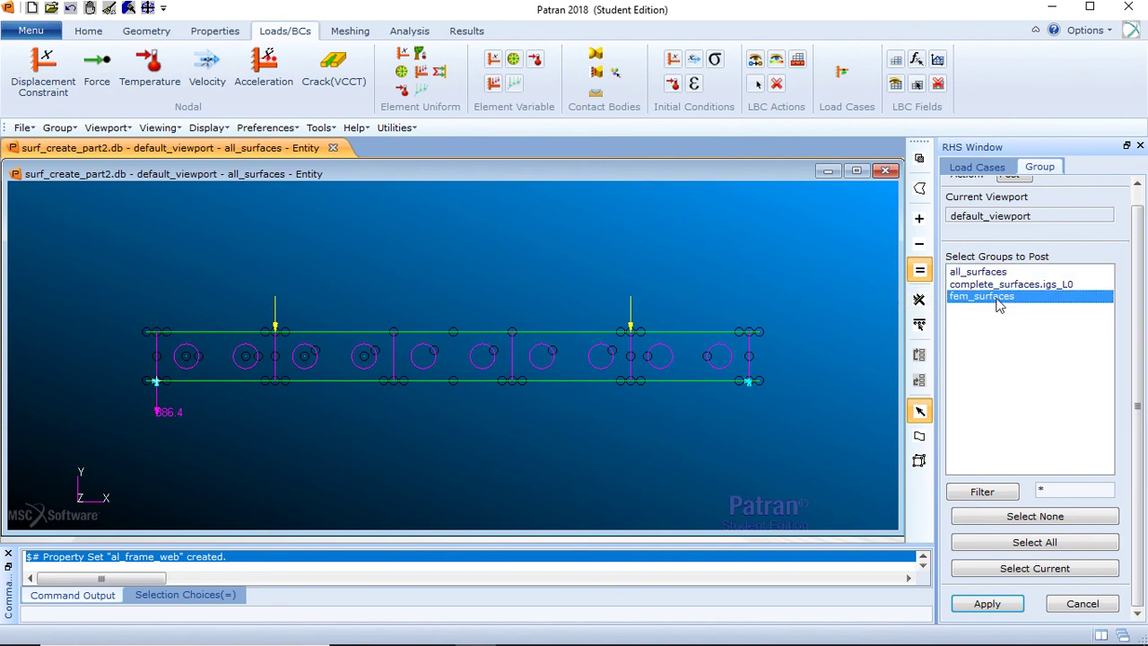
click(987, 607)
click(1064, 606)
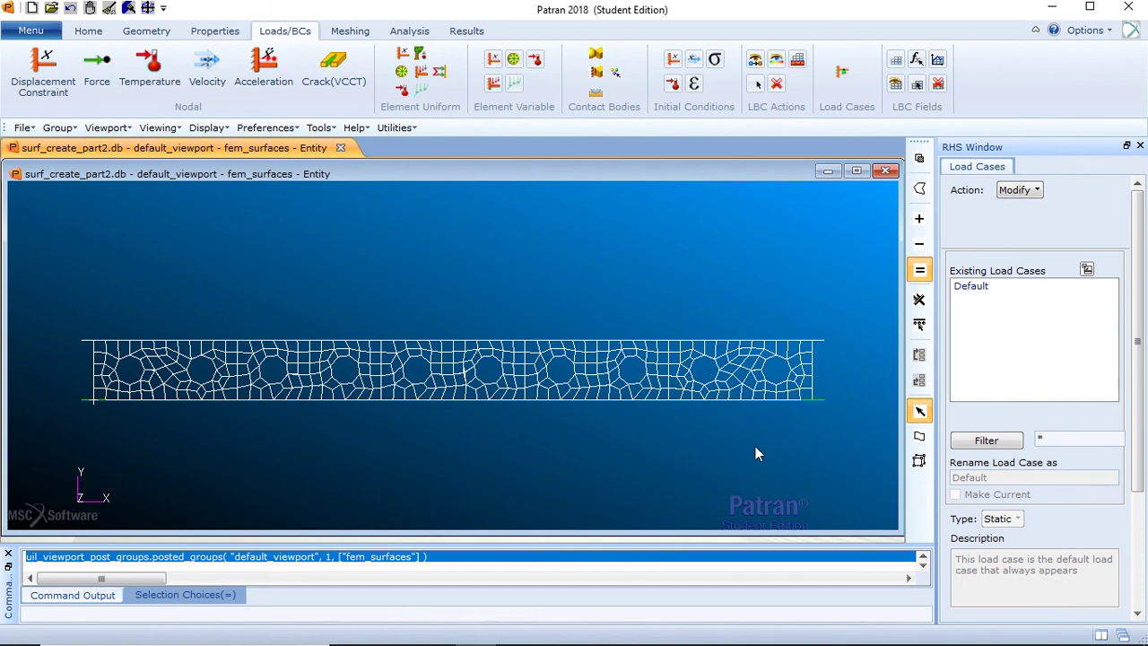
middle_drag(756, 446, 744, 488)
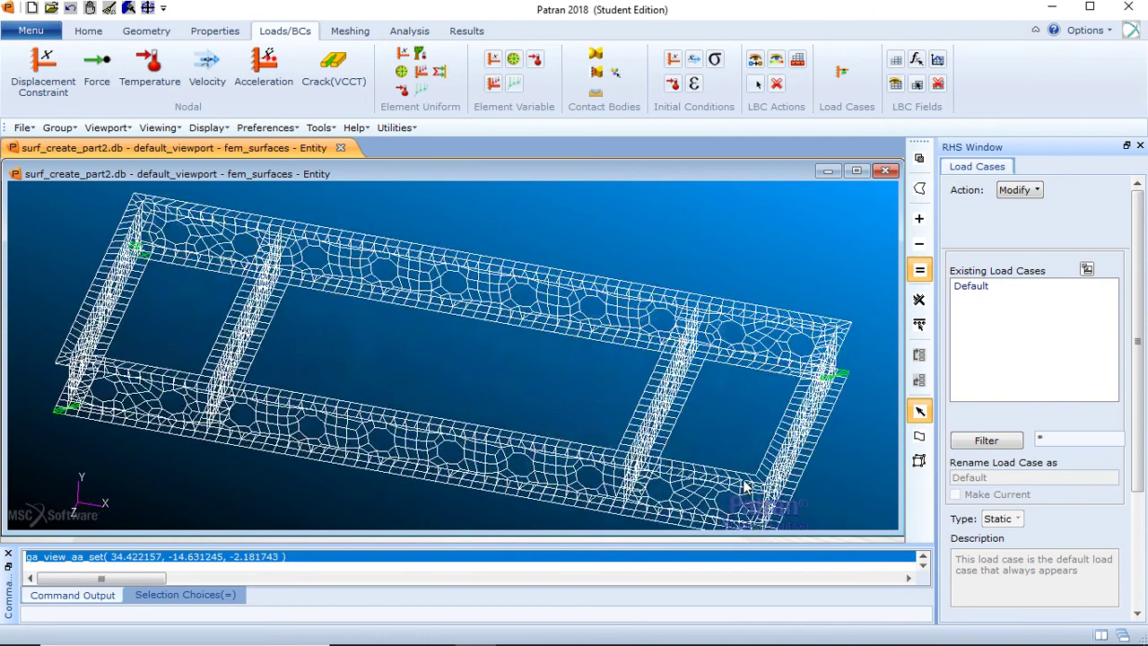
click(97, 34)
click(426, 84)
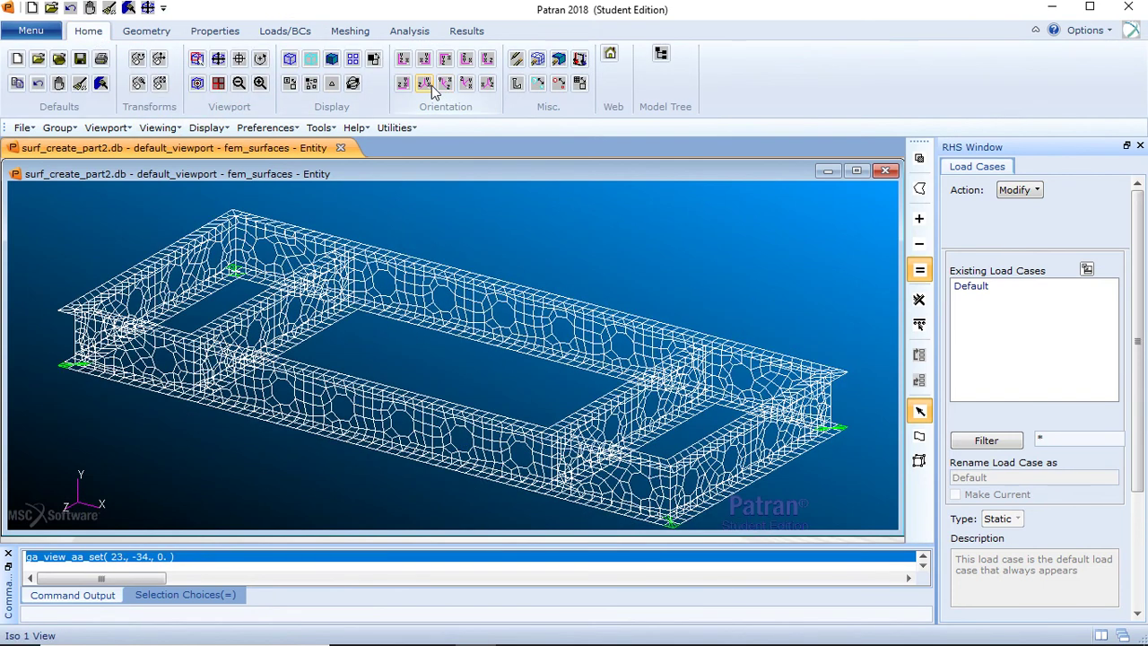
click(217, 59)
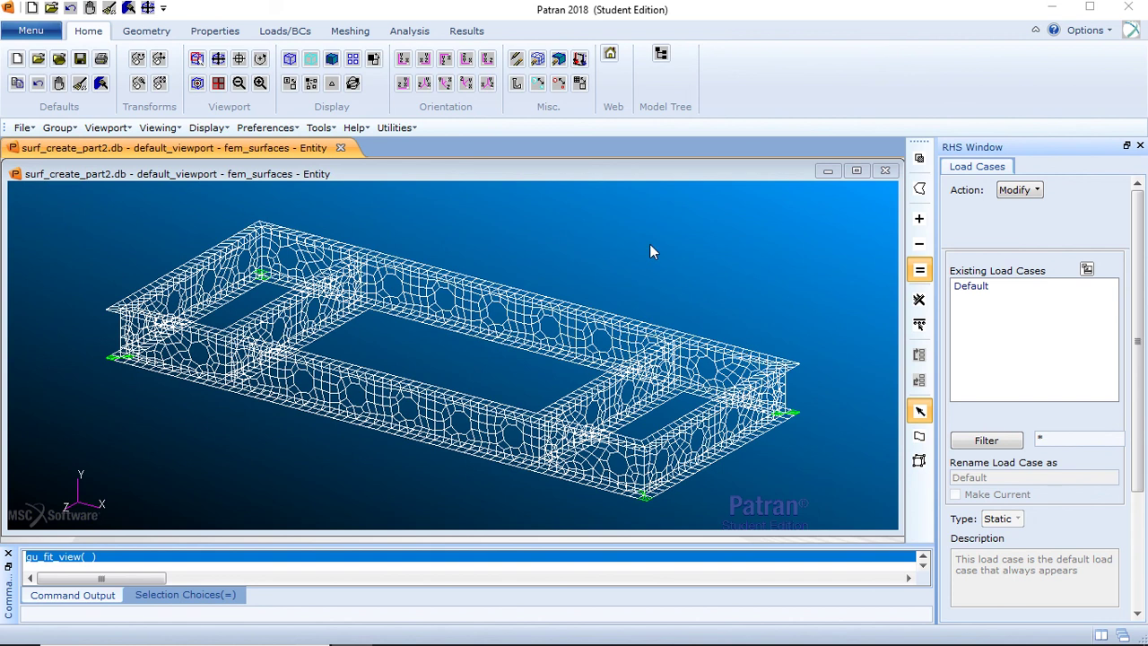
- Set the entire-model analysis method to Analysis Deck and confirm Linear Static as the solution type
click(422, 32)
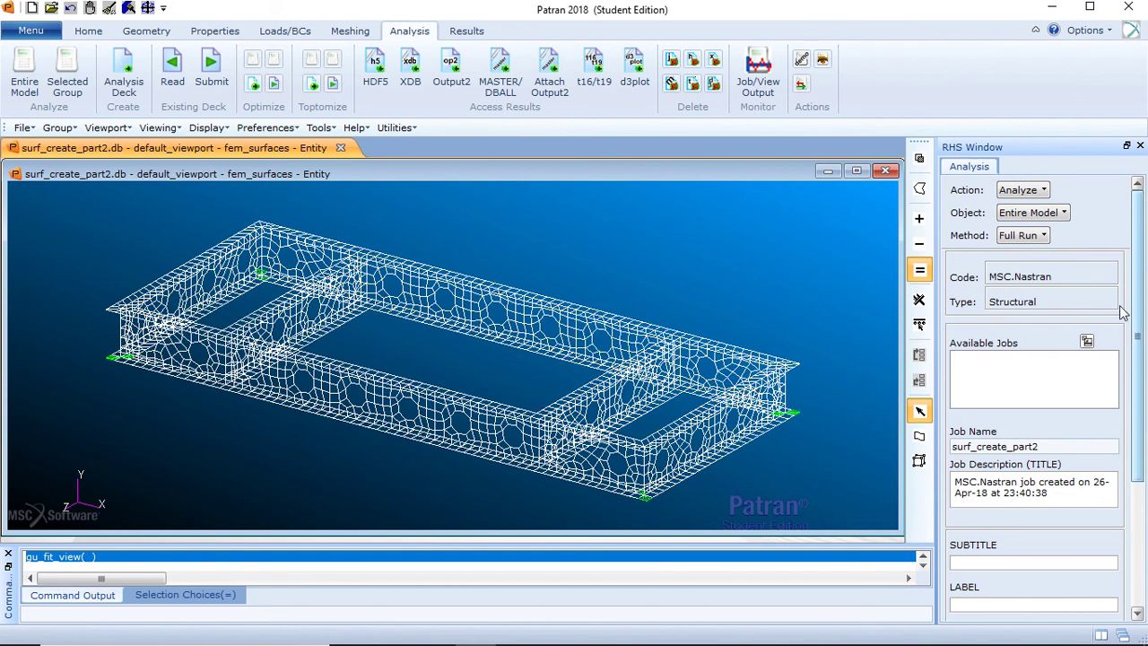
click(1043, 235)
click(1059, 296)
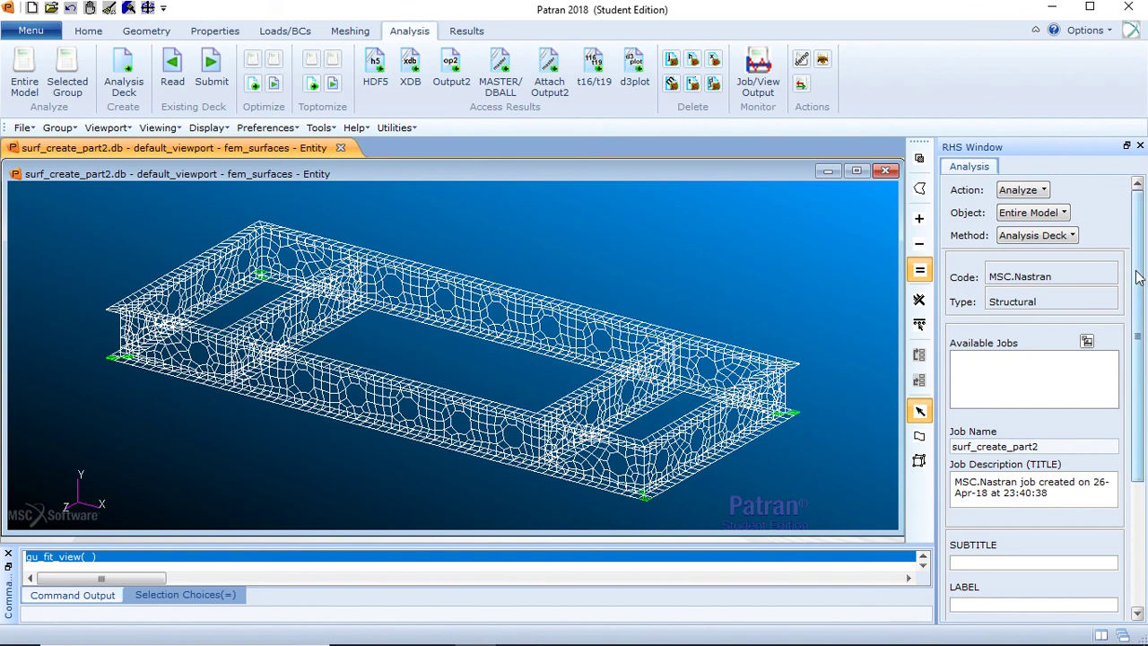
drag(1138, 278, 1136, 423)
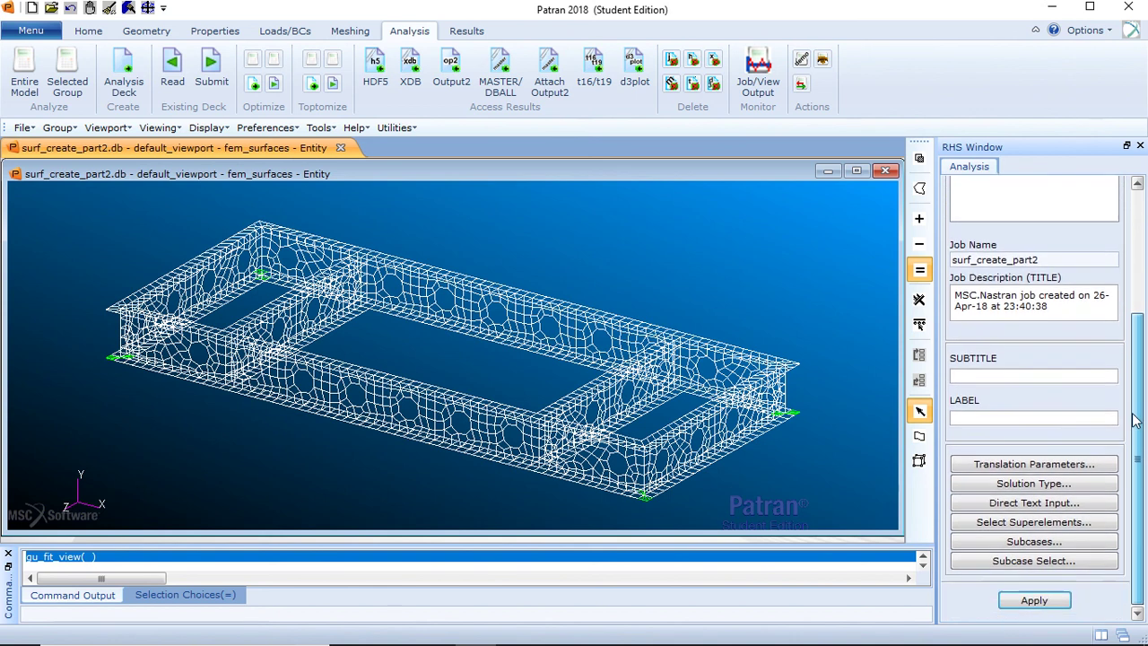
click(1055, 484)
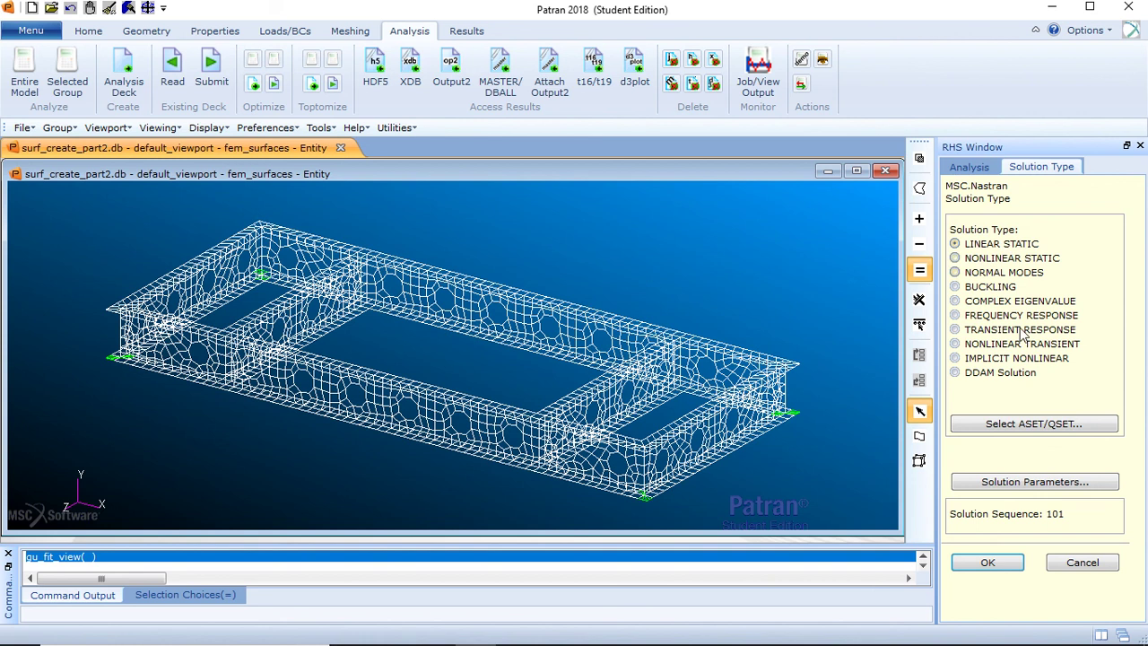
click(1006, 567)
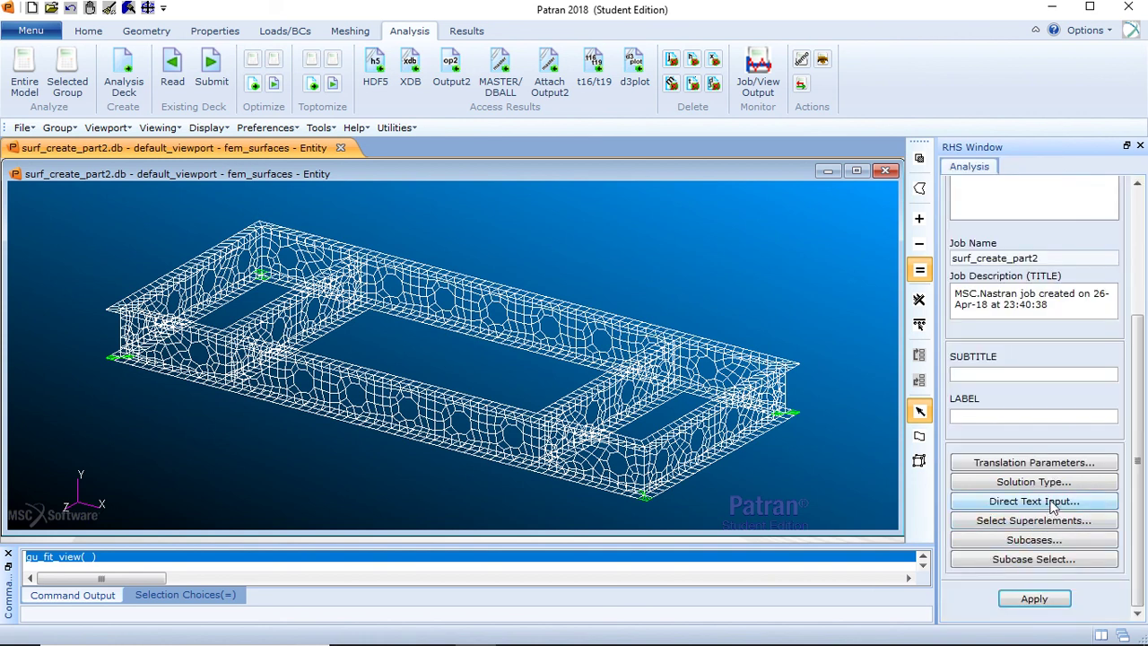
- Choose the bulk data card format in the translation parameters of the analysis job
click(1055, 464)
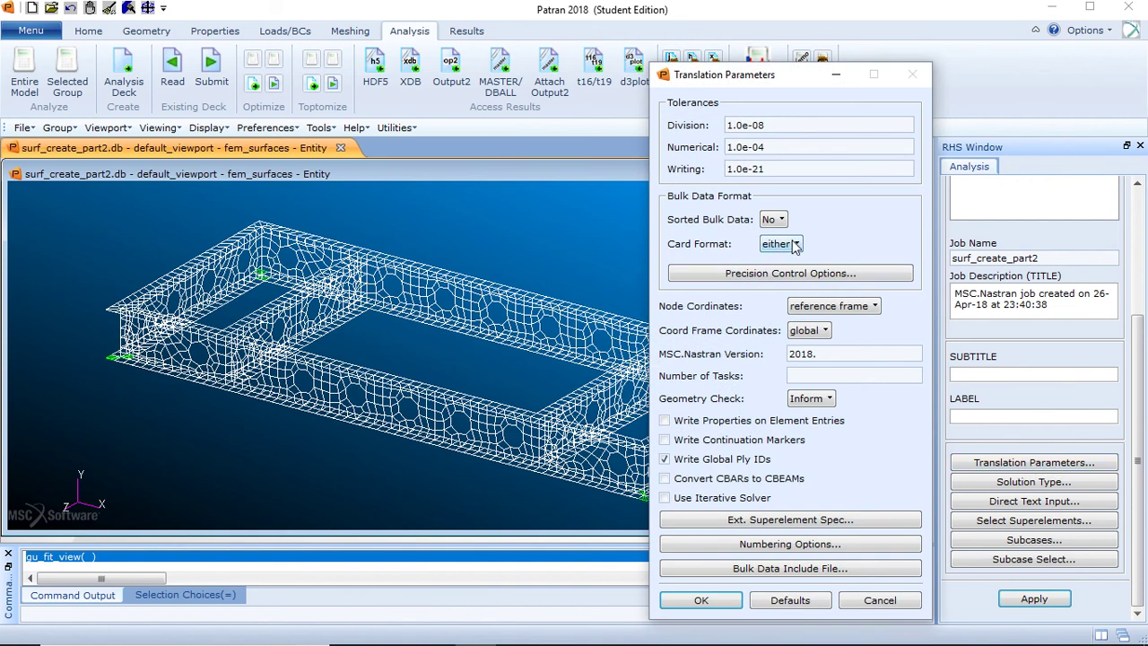
click(795, 244)
click(810, 258)
click(701, 600)
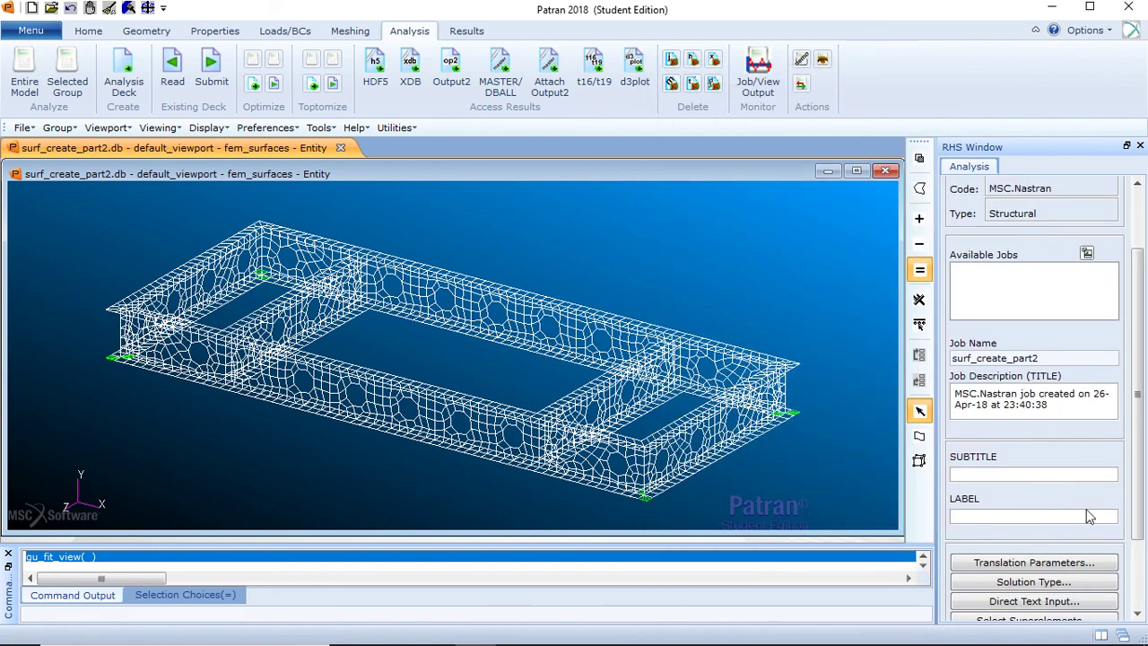
scroll(1132, 579, down, 3)
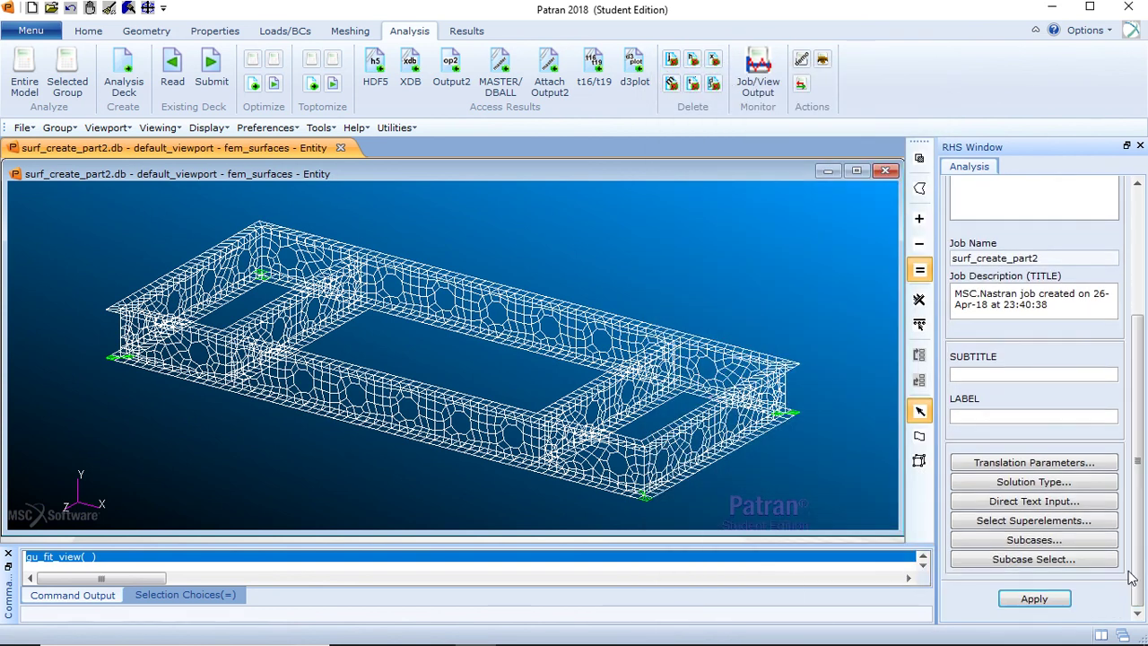
mouse_move(1133, 578)
mouse_down()
mouse_move(1135, 478)
mouse_move(1136, 587)
mouse_up()
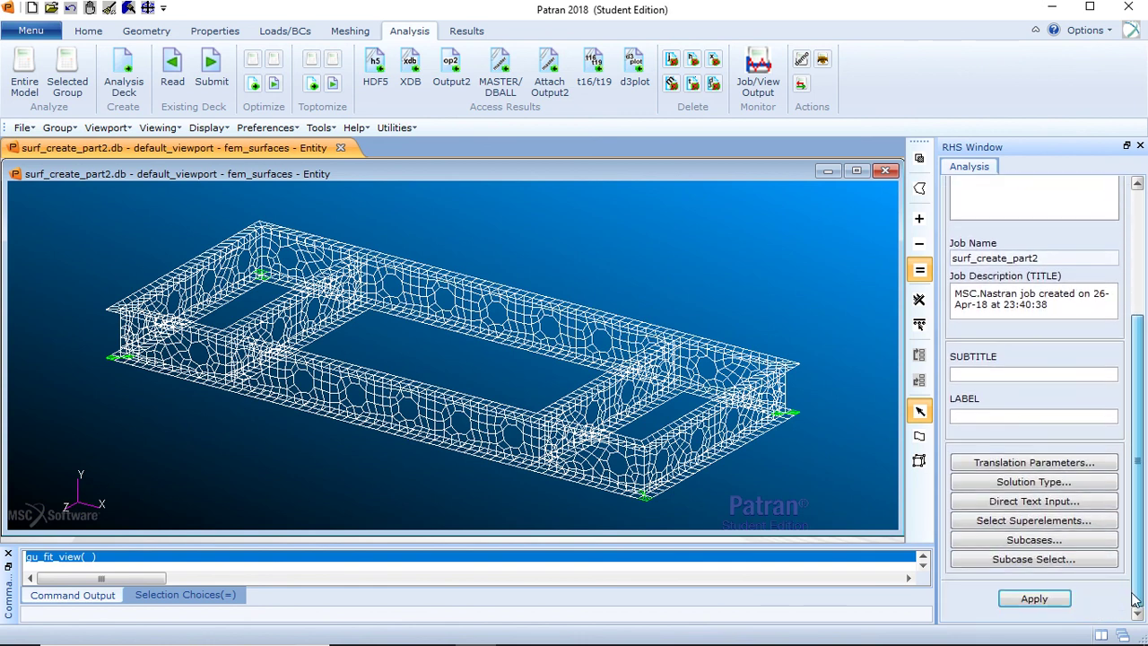
- Generate the MSC.Nastran analysis deck for the surf_create_part2 job
click(1037, 602)
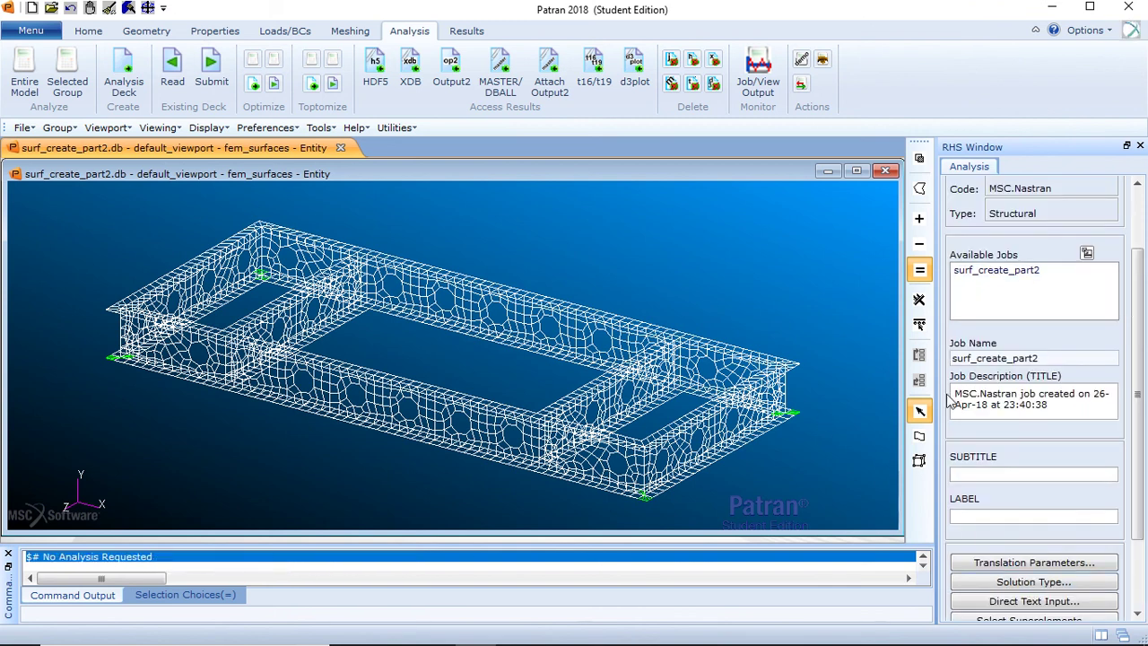
scroll(1140, 449, down, 3)
scroll(1141, 448, up, 5)
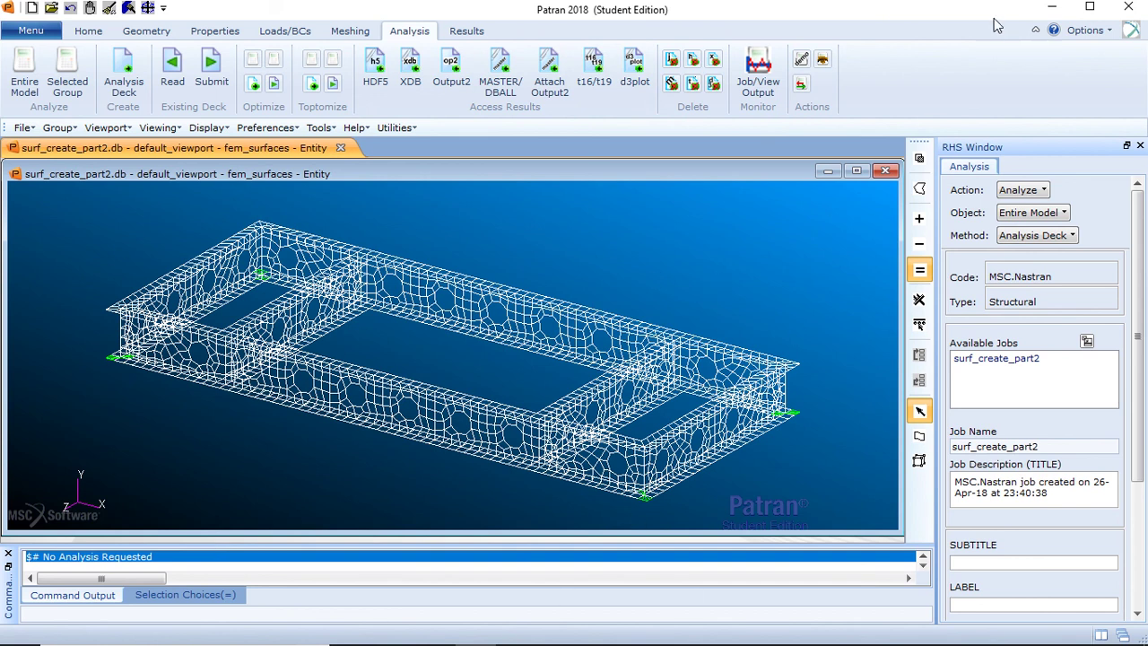
- Switch to the frame_surface folder and open surf_create_part2.bdf in Notepad without making it the default app for .bdf files
click(1051, 8)
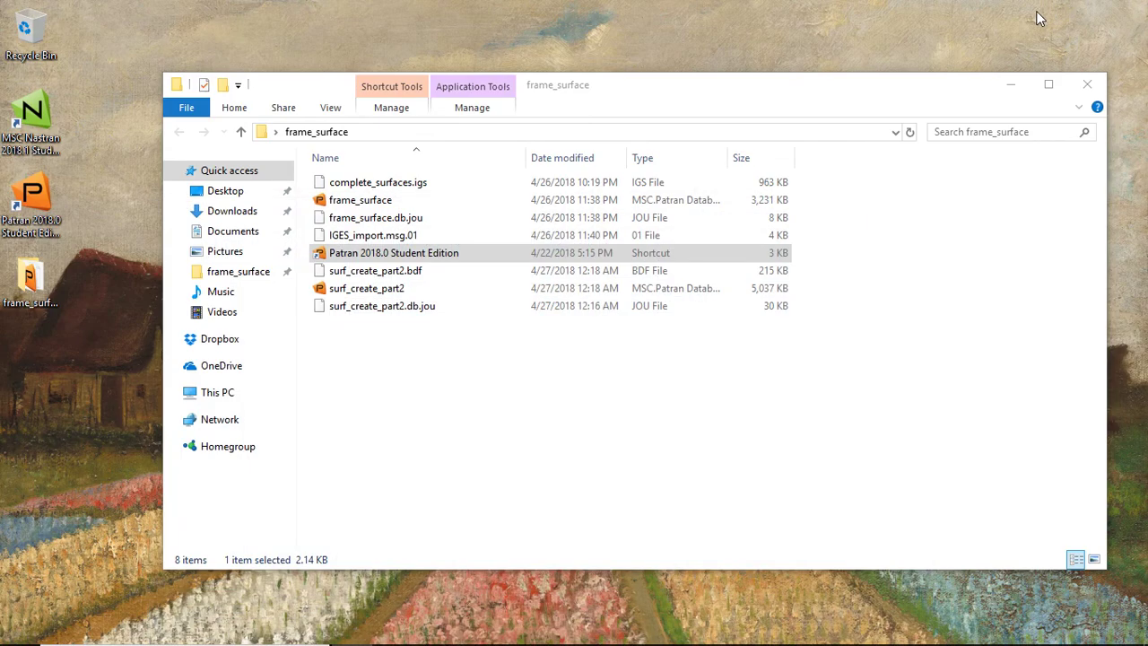
drag(853, 89, 831, 59)
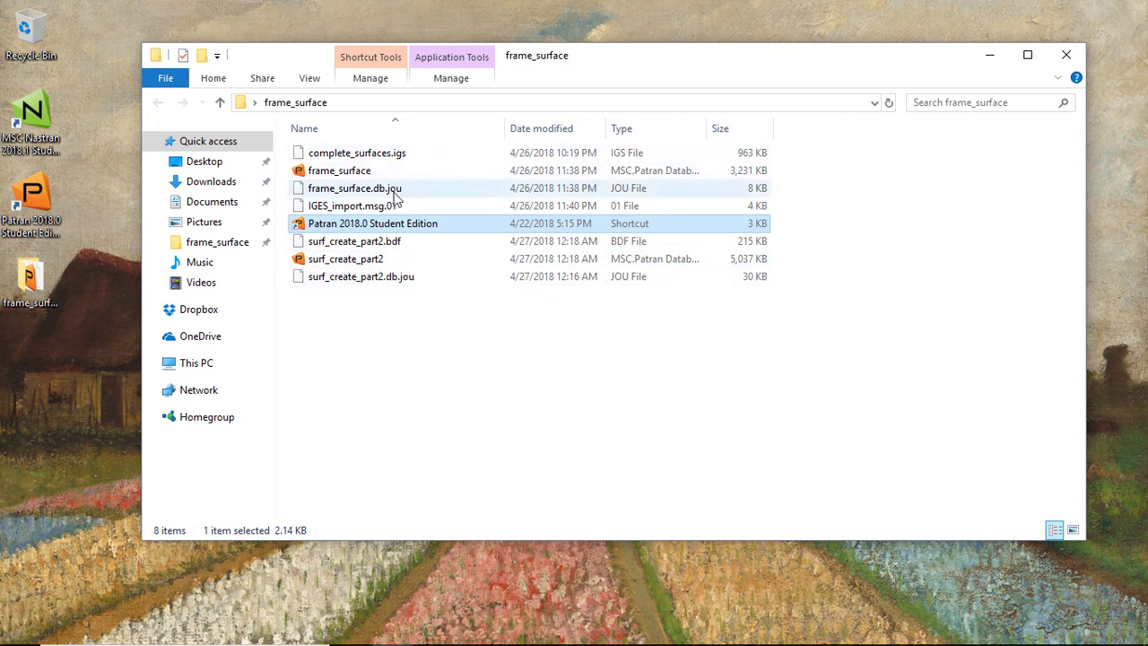
click(417, 240)
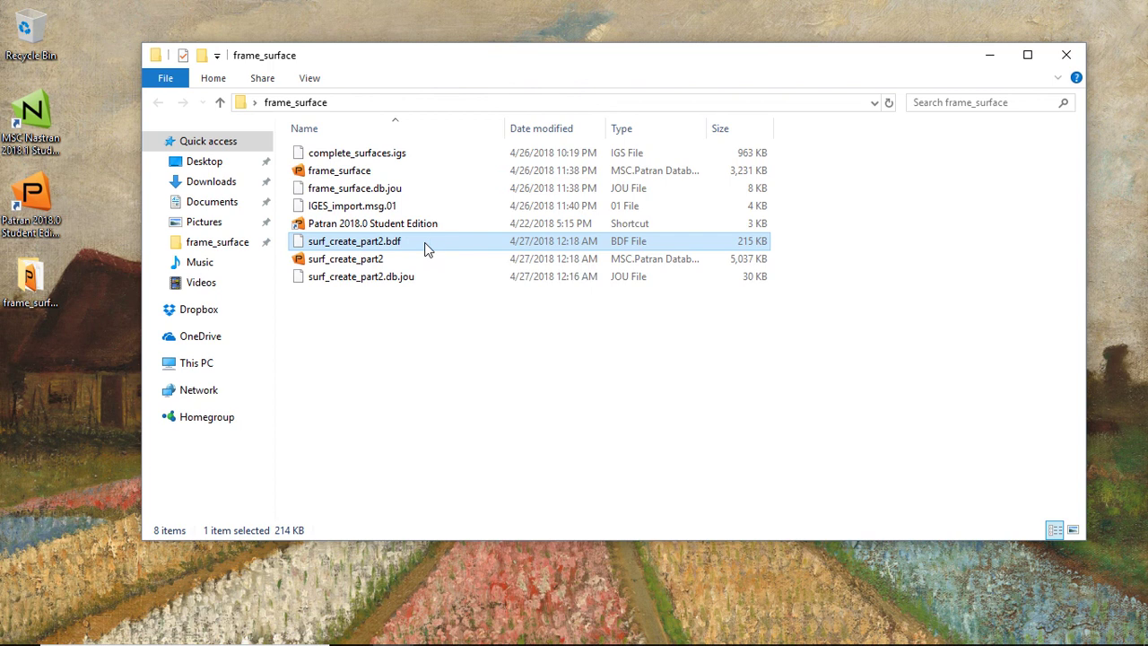
double_click(426, 248)
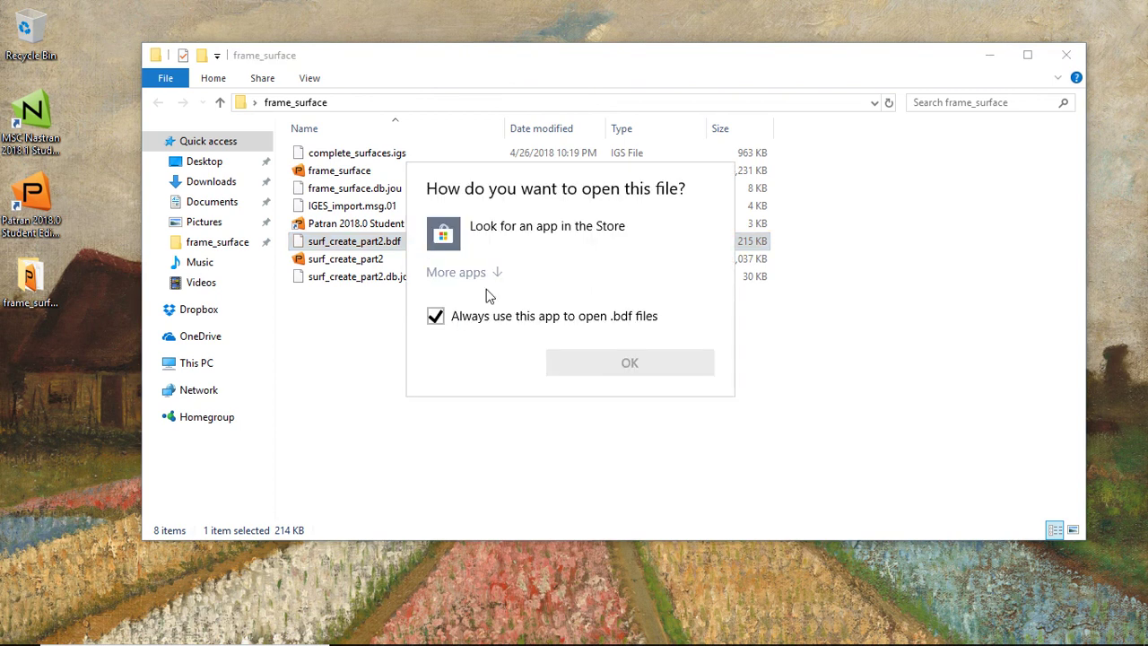
click(485, 274)
click(522, 315)
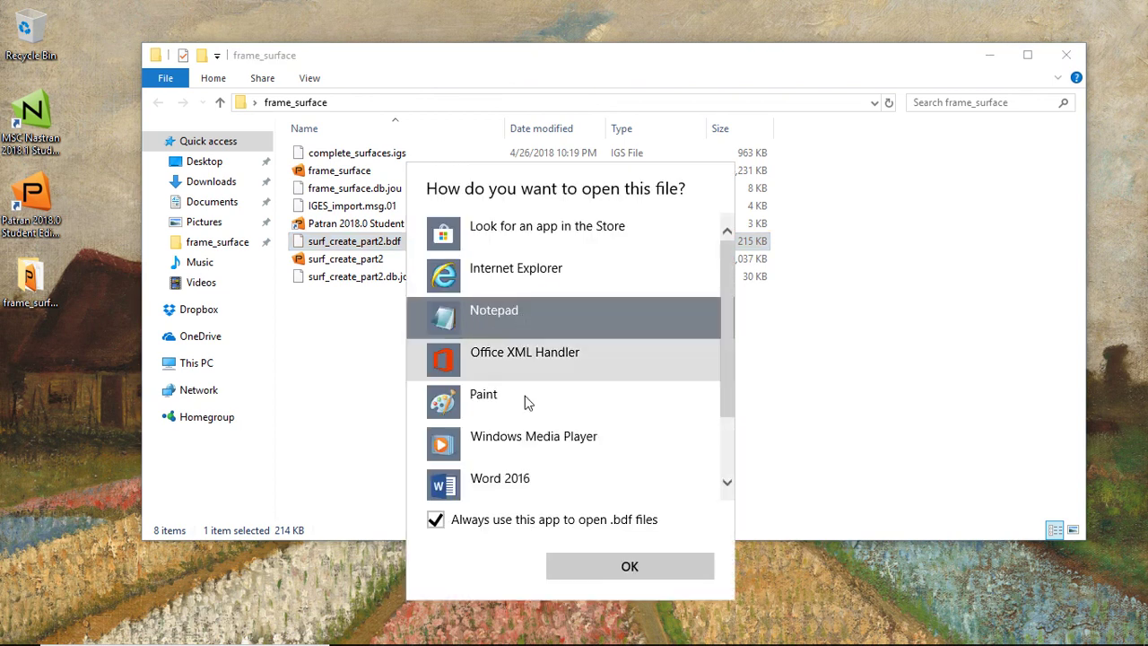
click(438, 523)
click(633, 570)
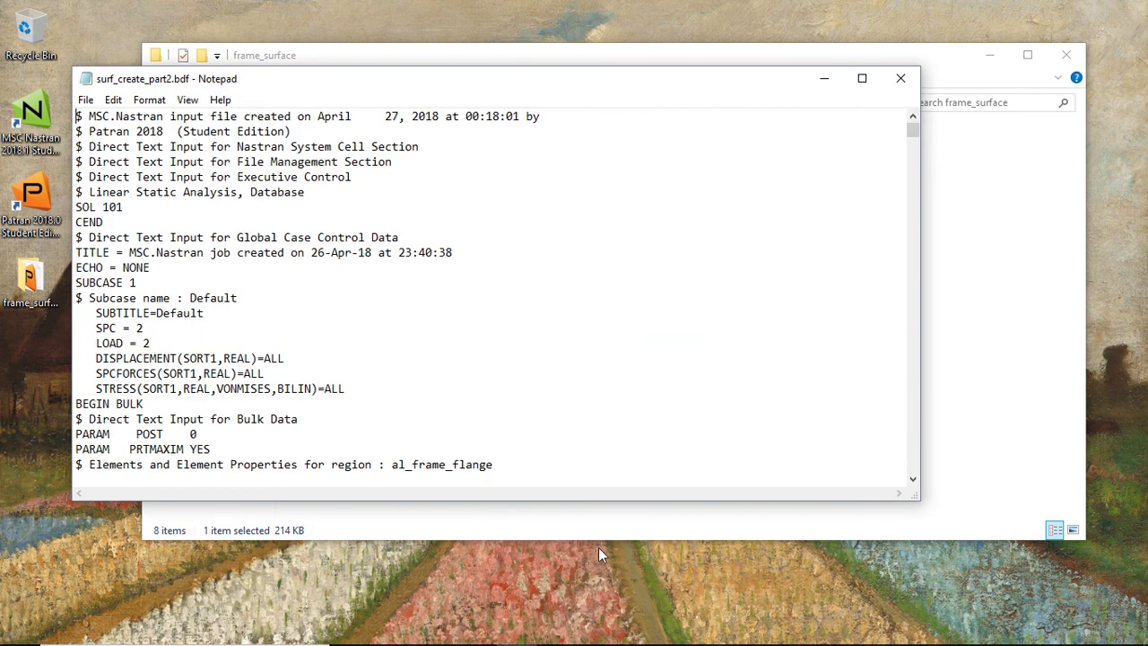
- Review the case control, shell properties, elements, constraints and loads in the generated input deck, and close the file
scroll(514, 360, down, 10)
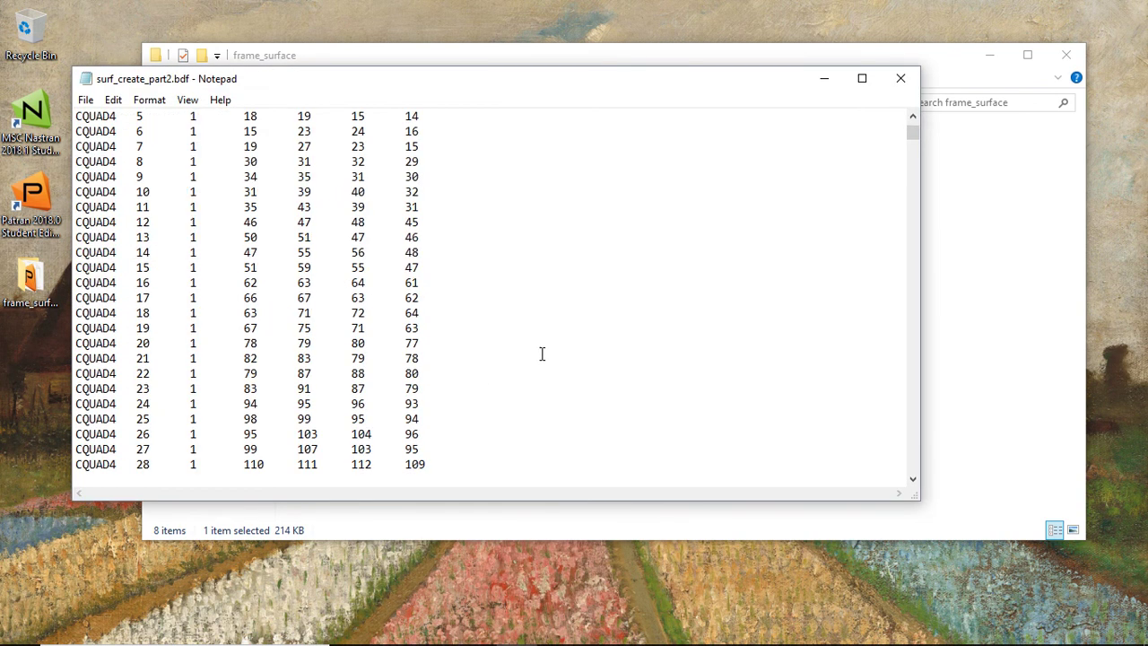
scroll(542, 354, up, 6)
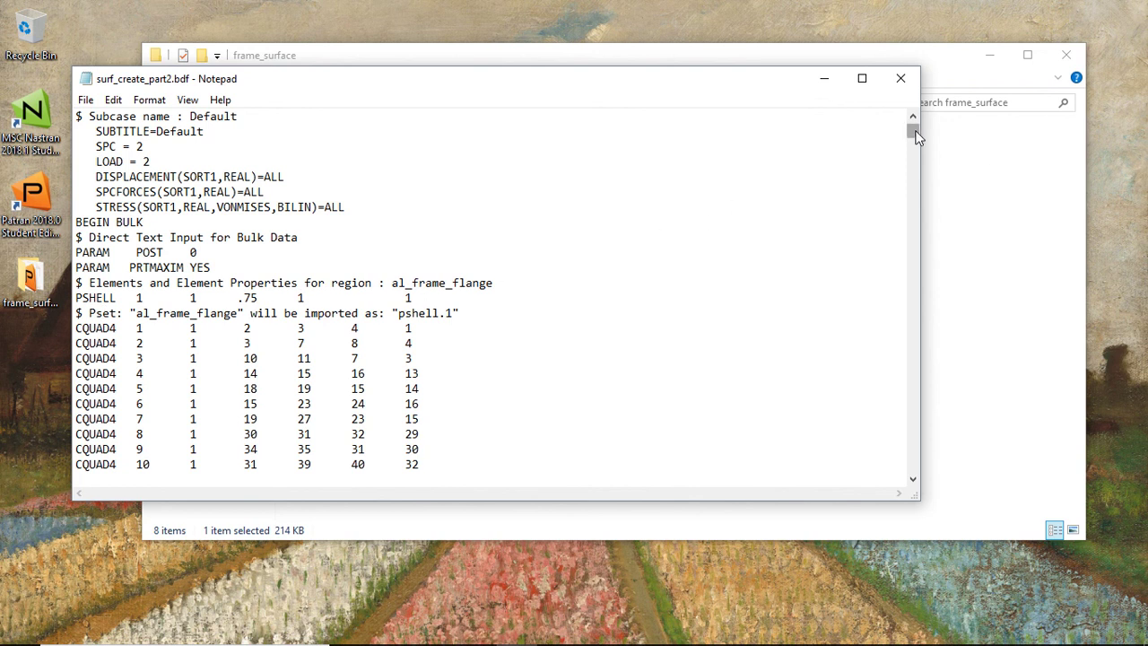
drag(913, 132, 911, 198)
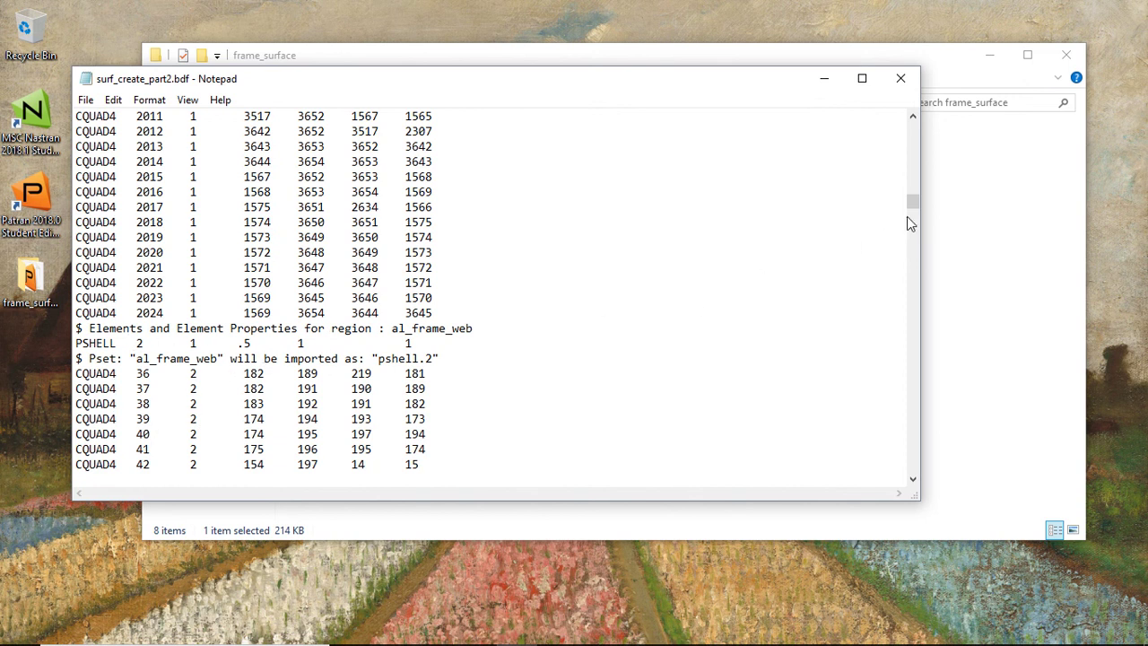
drag(910, 205, 886, 487)
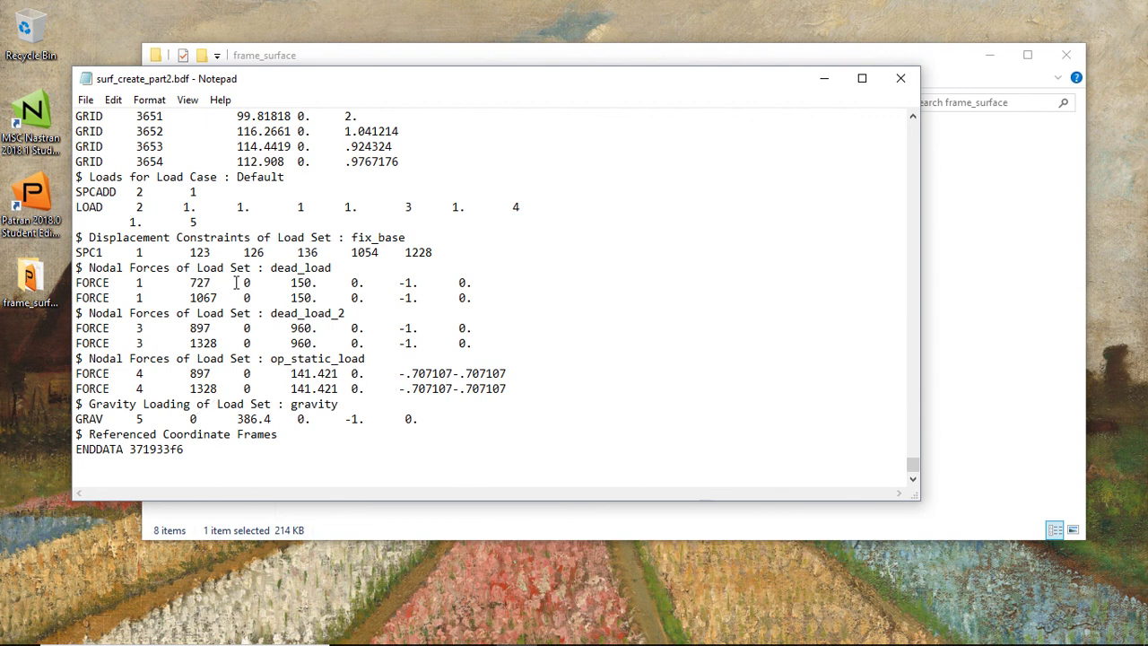
click(902, 81)
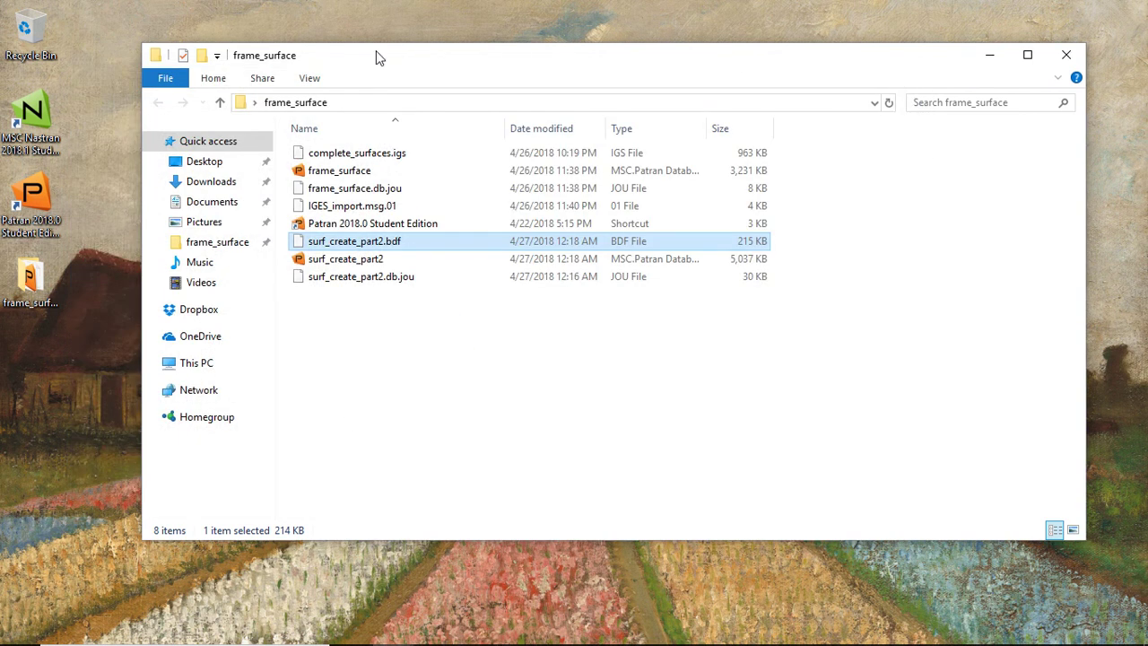
- Start MSC Nastran 2018.1 Student Edition and run surf_create_part2.bdf from the Desktop's frame_surface folder without optional keywords
click(30, 125)
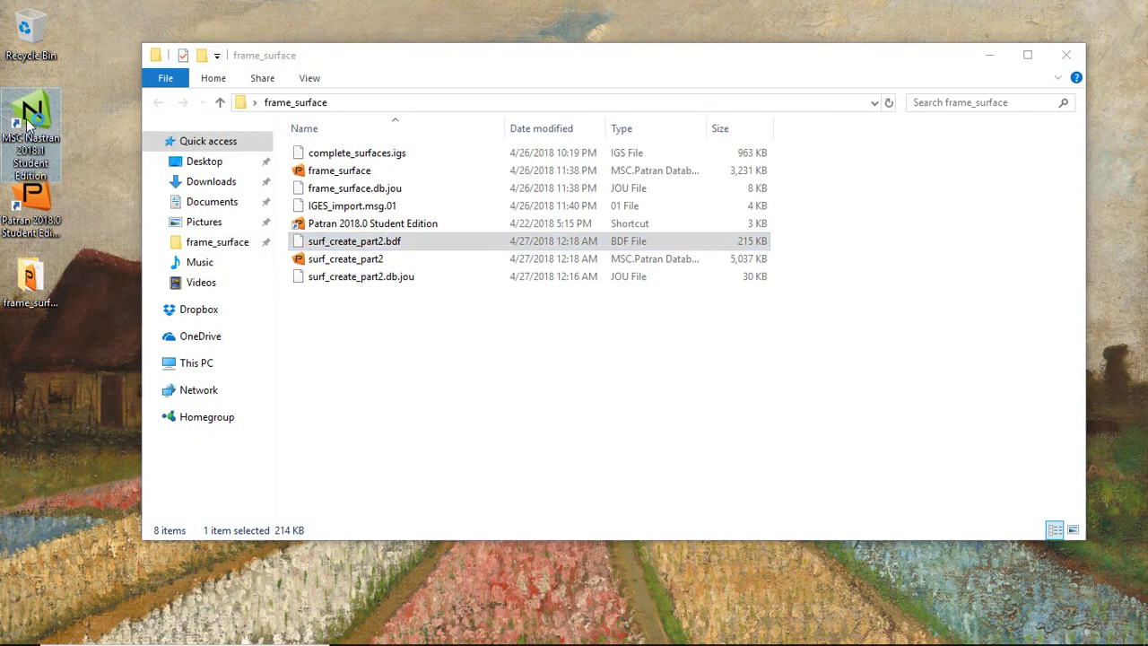
double_click(27, 126)
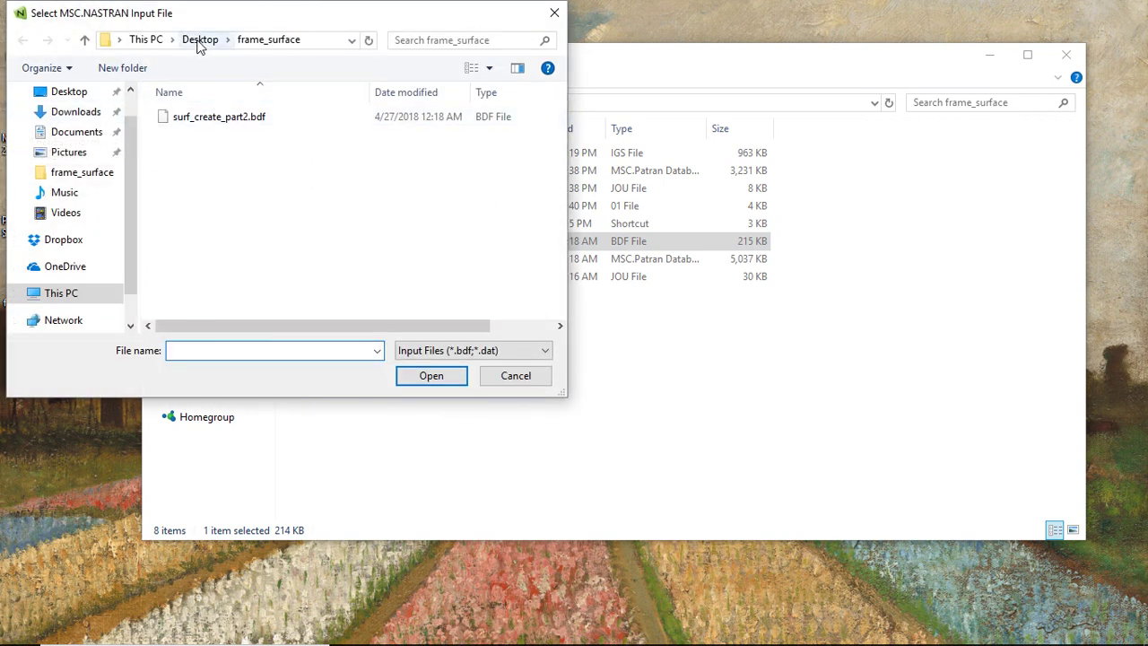
click(143, 41)
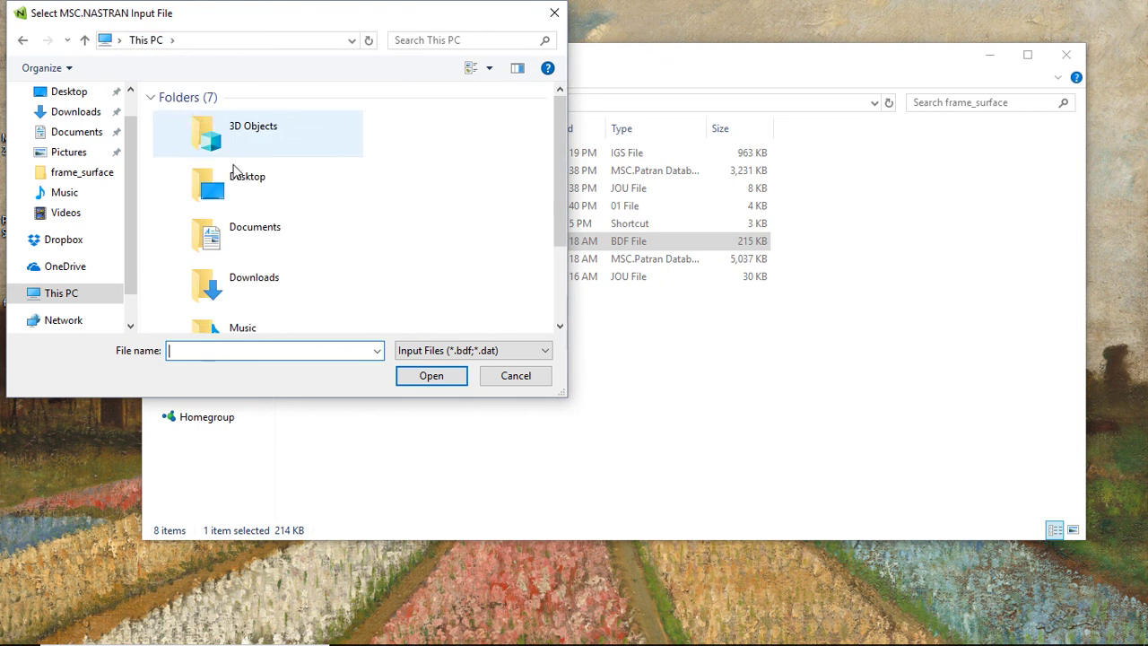
mouse_move(555, 157)
mouse_down()
mouse_move(547, 300)
mouse_move(562, 271)
mouse_move(543, 142)
mouse_up()
double_click(227, 176)
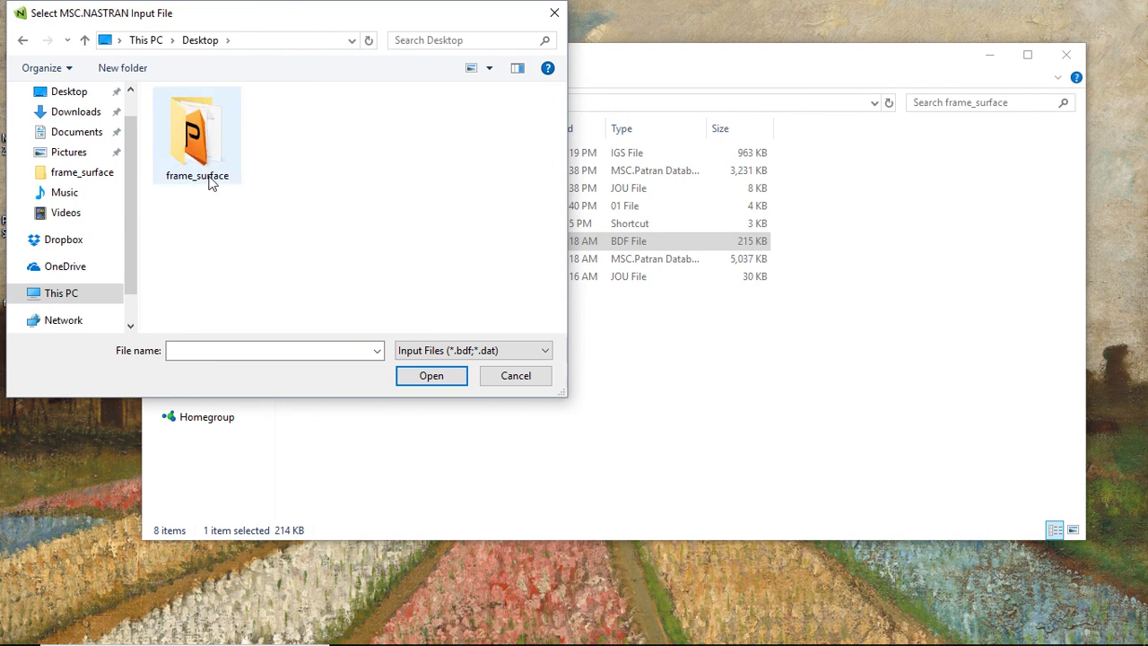
double_click(213, 184)
click(250, 118)
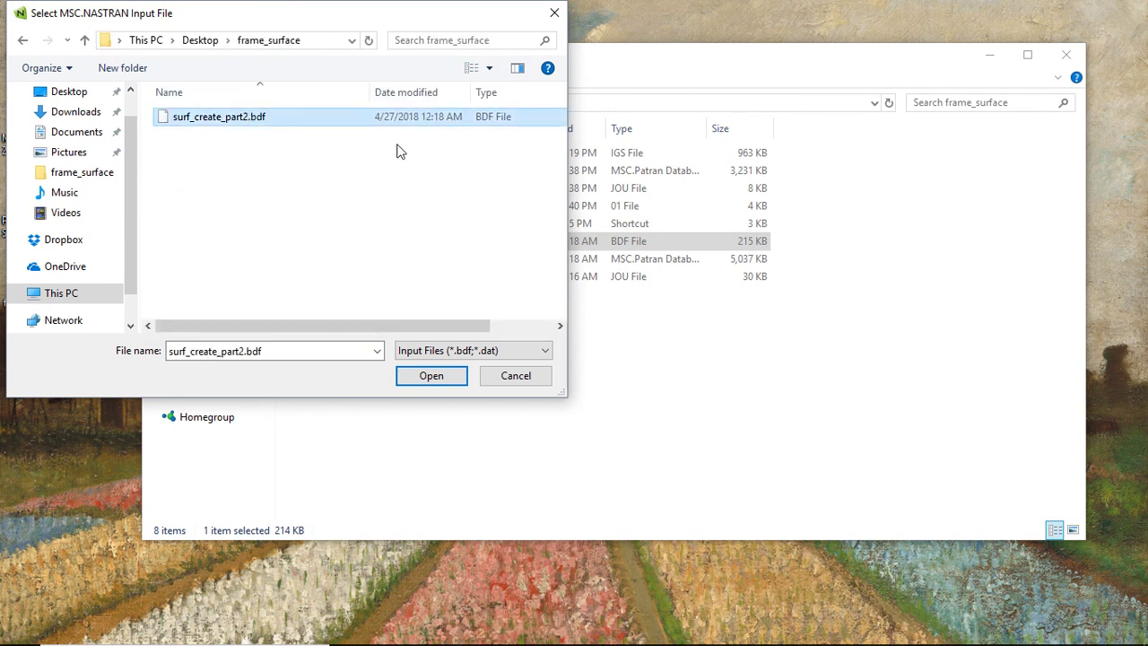
click(449, 379)
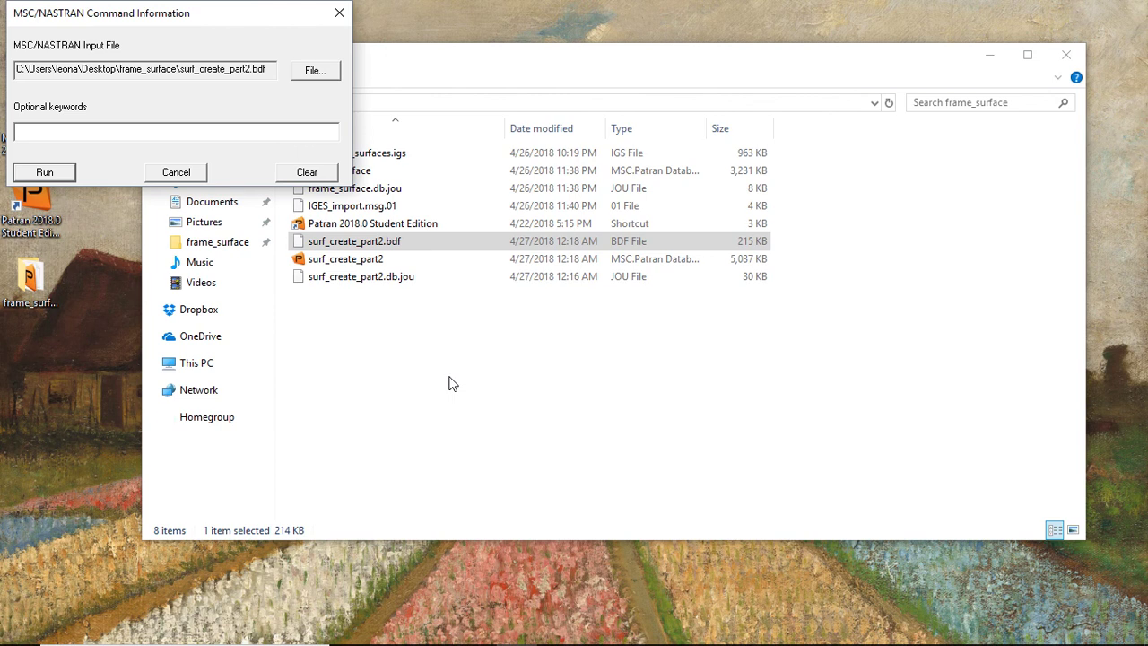
click(43, 172)
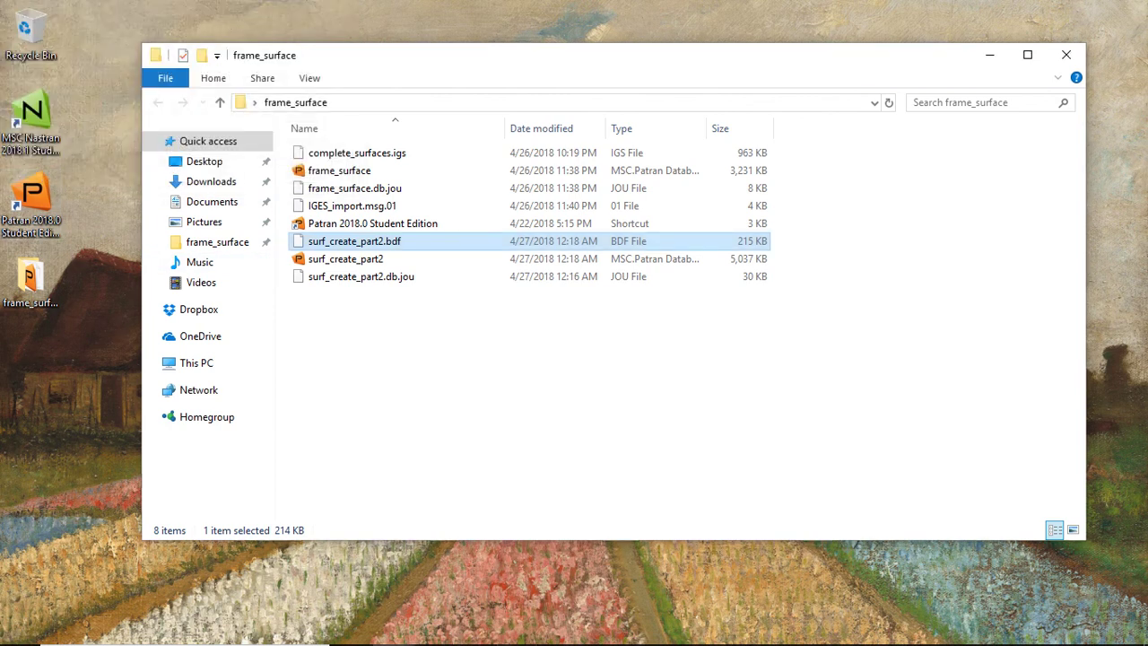
- Open the solver output file surf_create_part2.f06 in Notepad without making it the default app for .f06 files
mouse_move(395, 633)
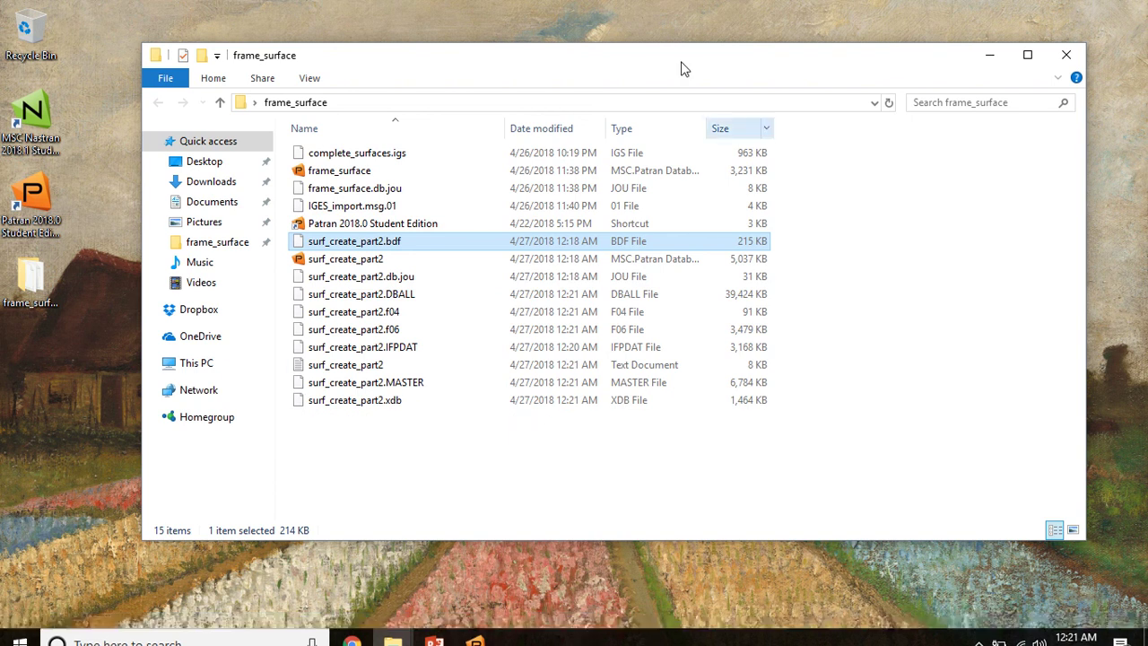
click(687, 442)
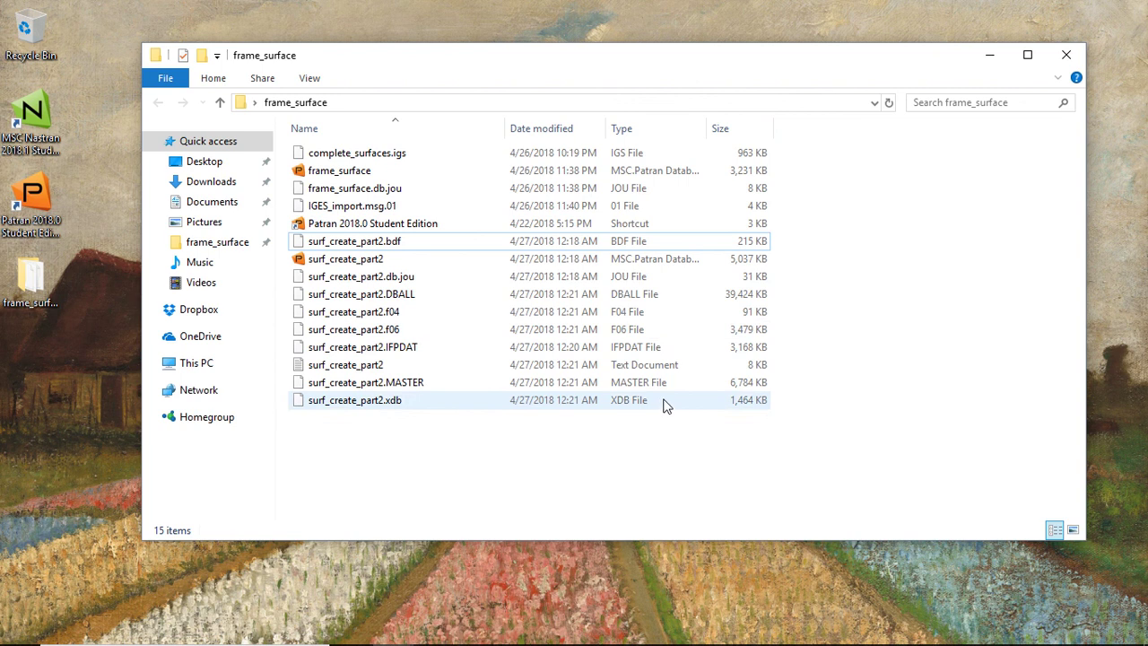
double_click(668, 332)
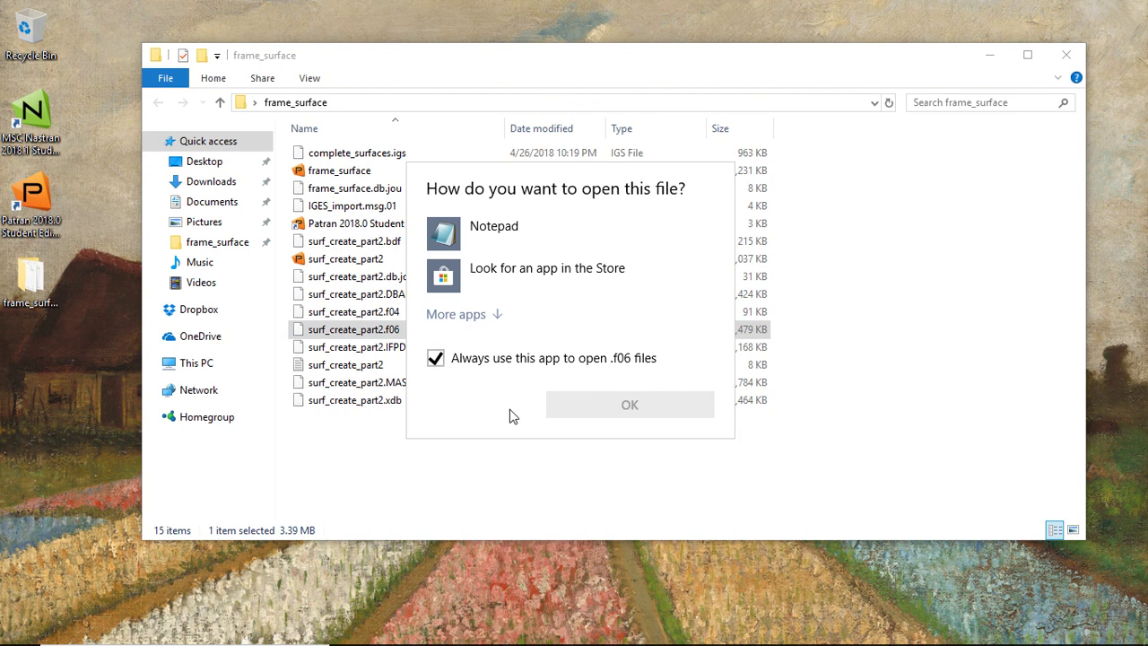
click(503, 233)
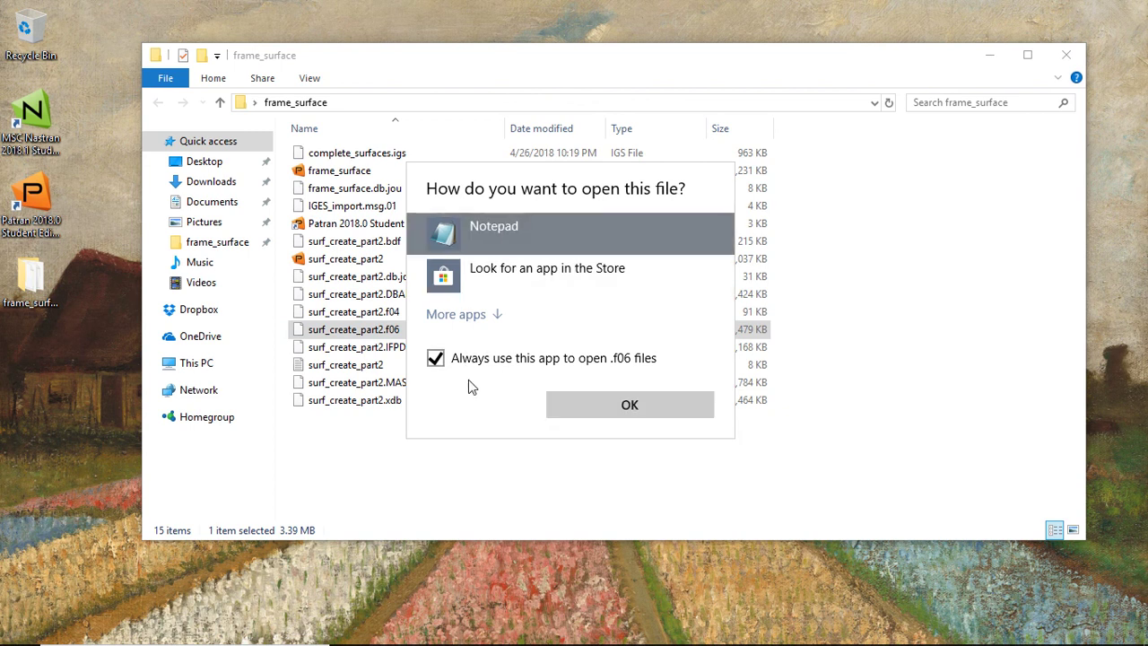
click(448, 360)
click(594, 409)
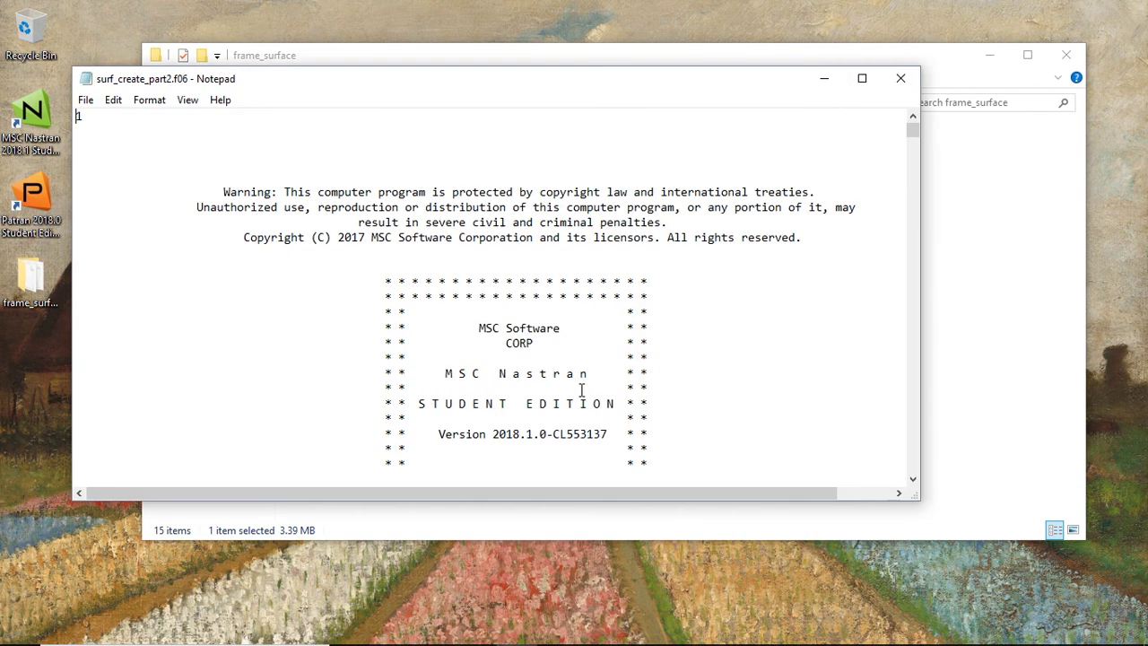
- Examine the displacement vector tables in the .f06 output and return to the beginning of the file
scroll(582, 390, down, 20)
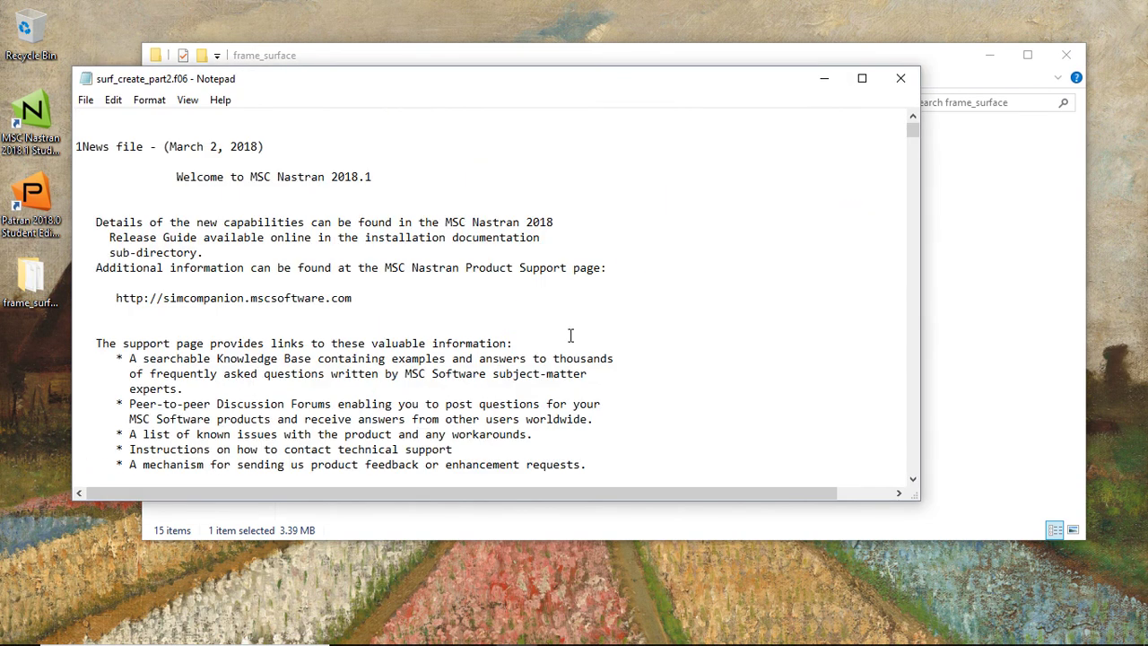
scroll(655, 320, down, 7)
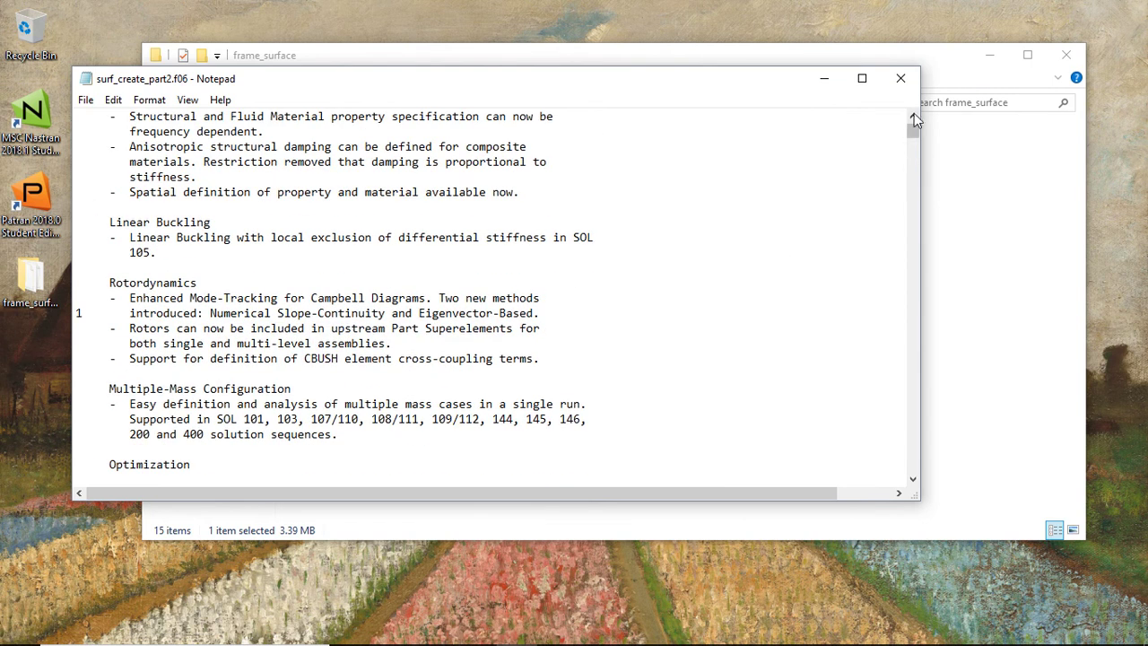
drag(915, 134, 922, 152)
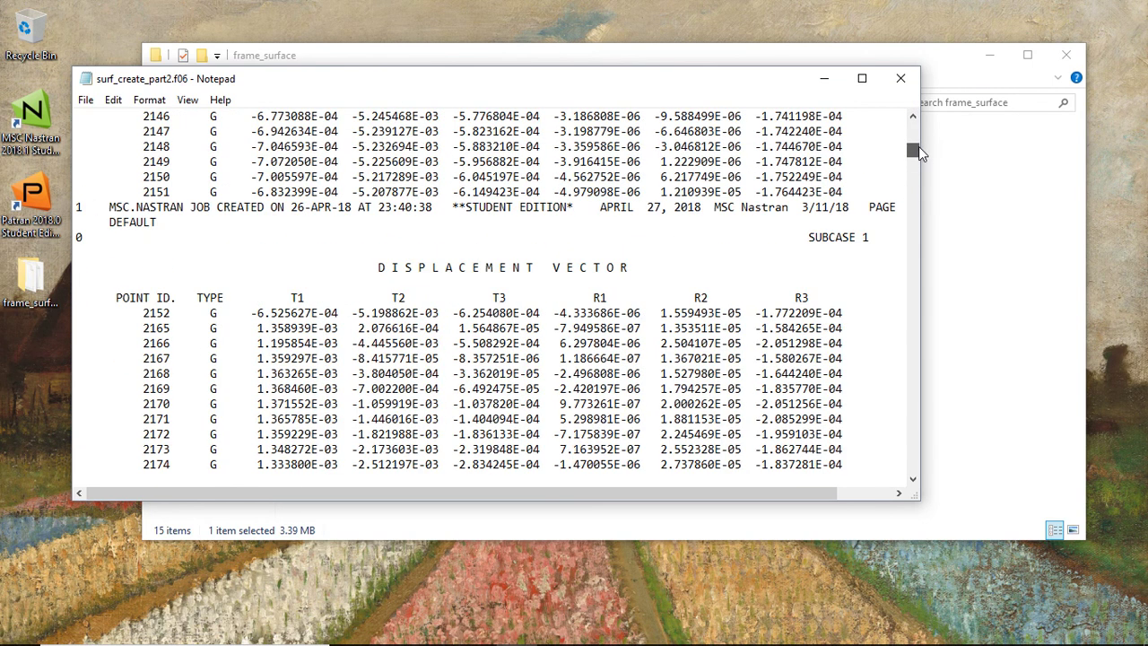
scroll(436, 269, down, 9)
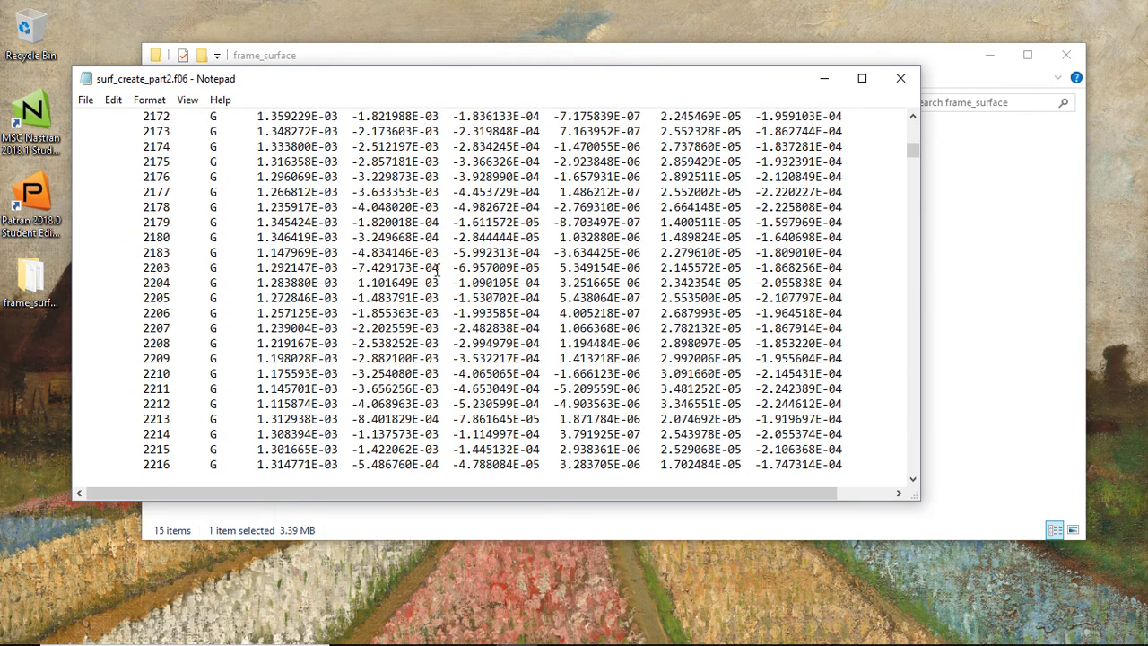
scroll(437, 269, down, 18)
scroll(771, 247, up, 6)
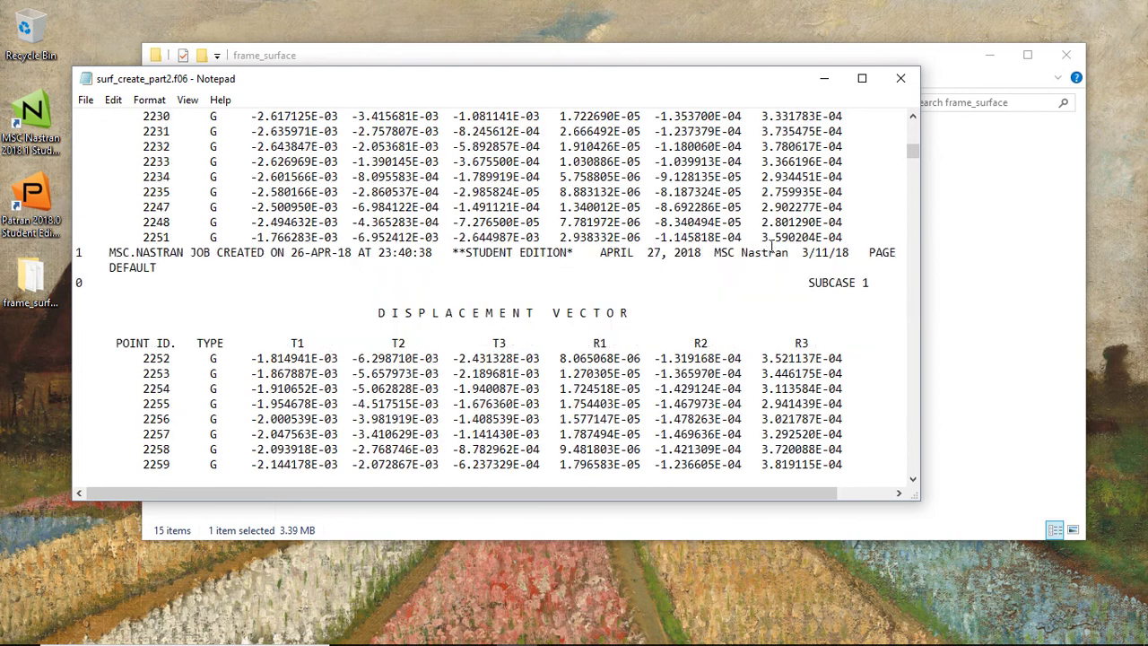
scroll(772, 246, down, 6)
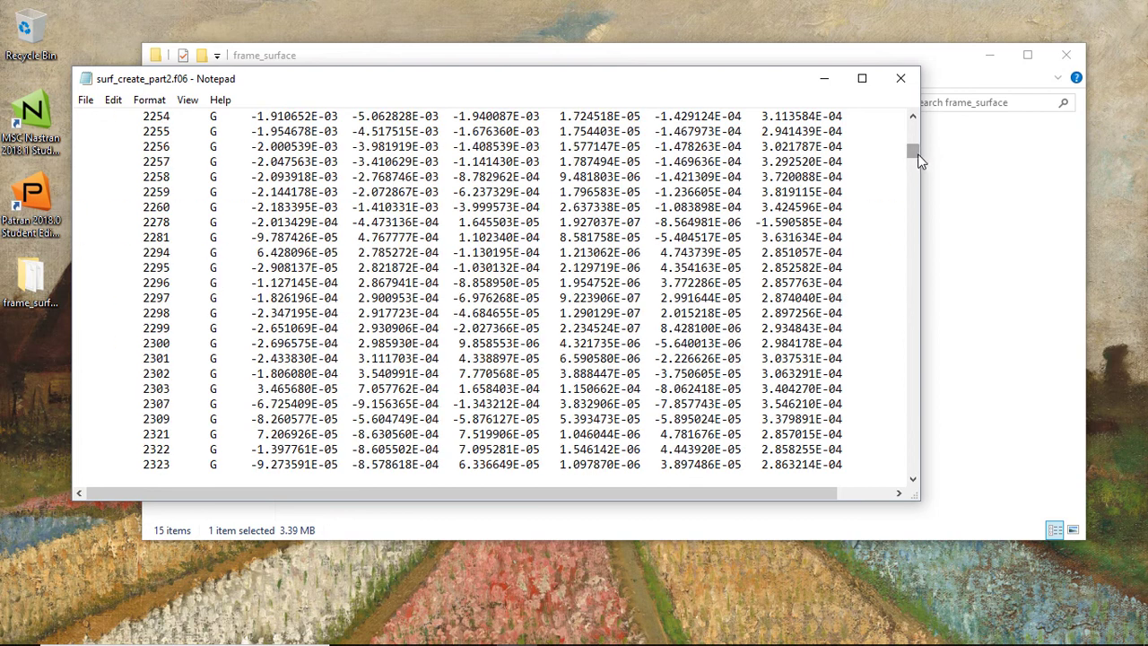
drag(920, 160, 902, 137)
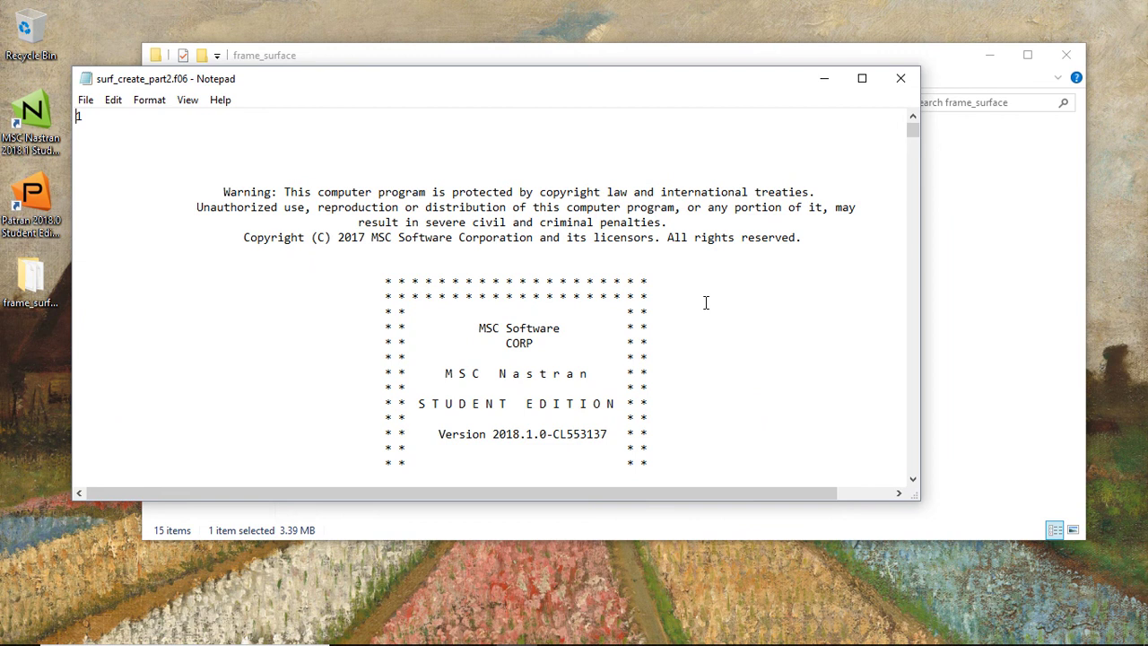
- Search the .f06 output downward for the word "fatal"
key(ctrl+f)
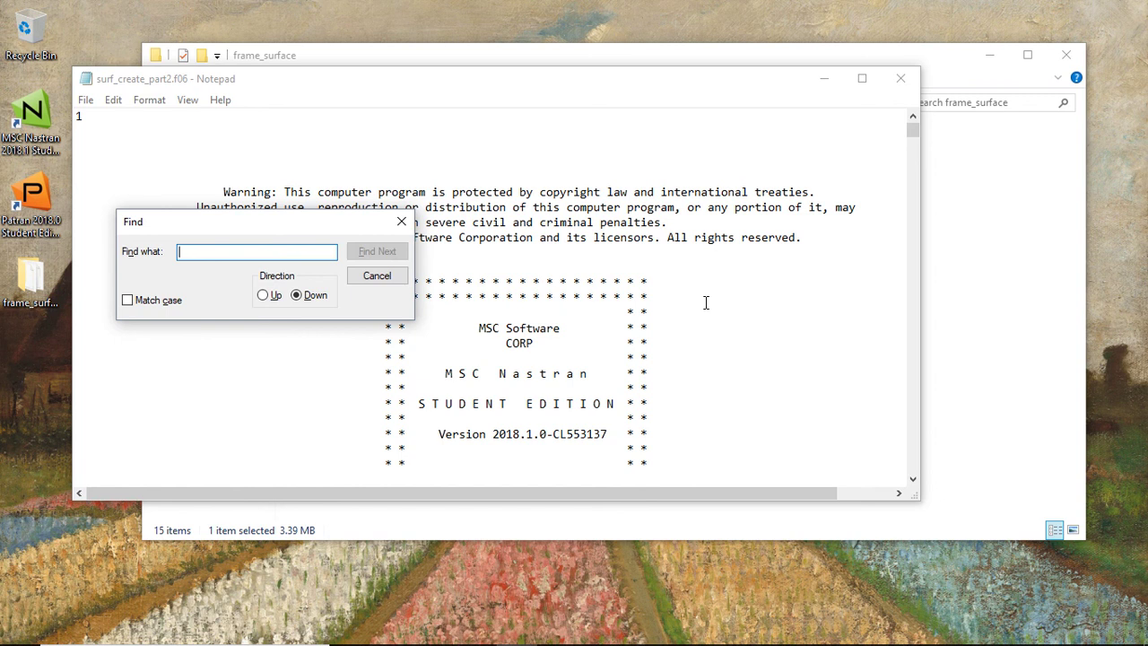
text(fatal)
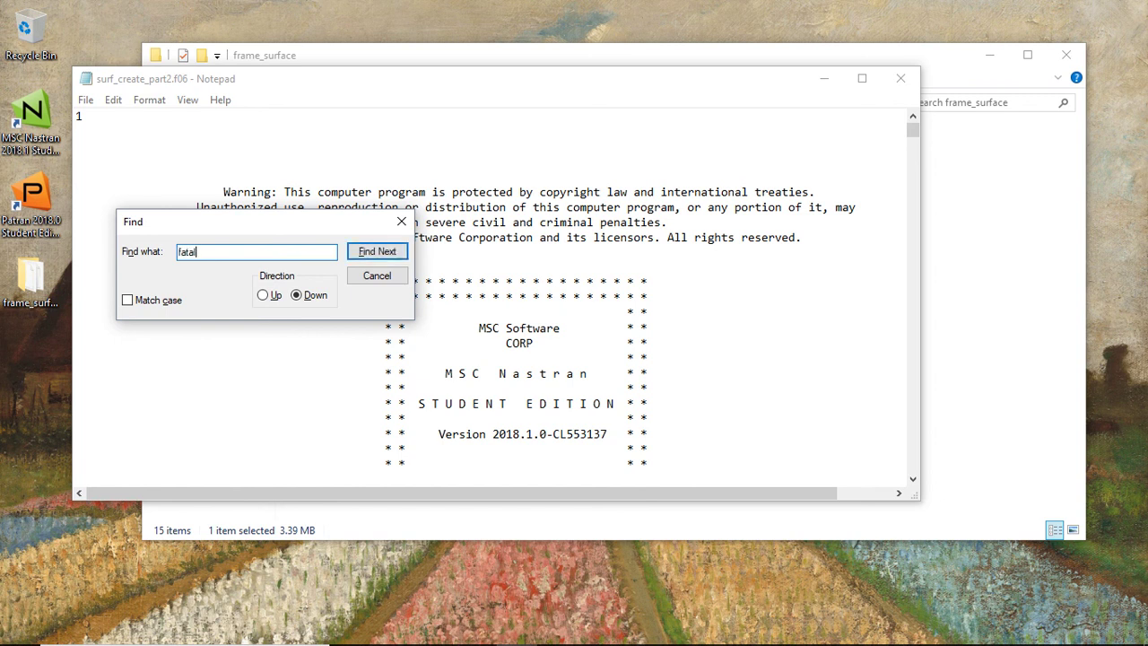
click(364, 250)
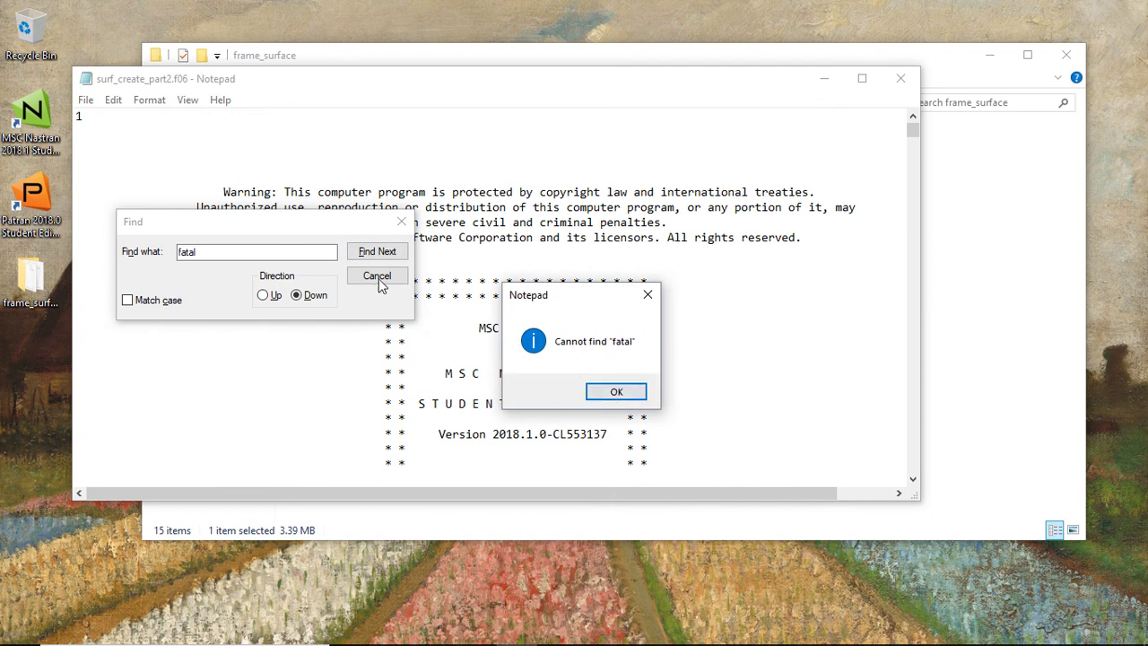
- Search the .f06 output downward for the word "warning", continuing past the first match in the copyright notice
click(616, 395)
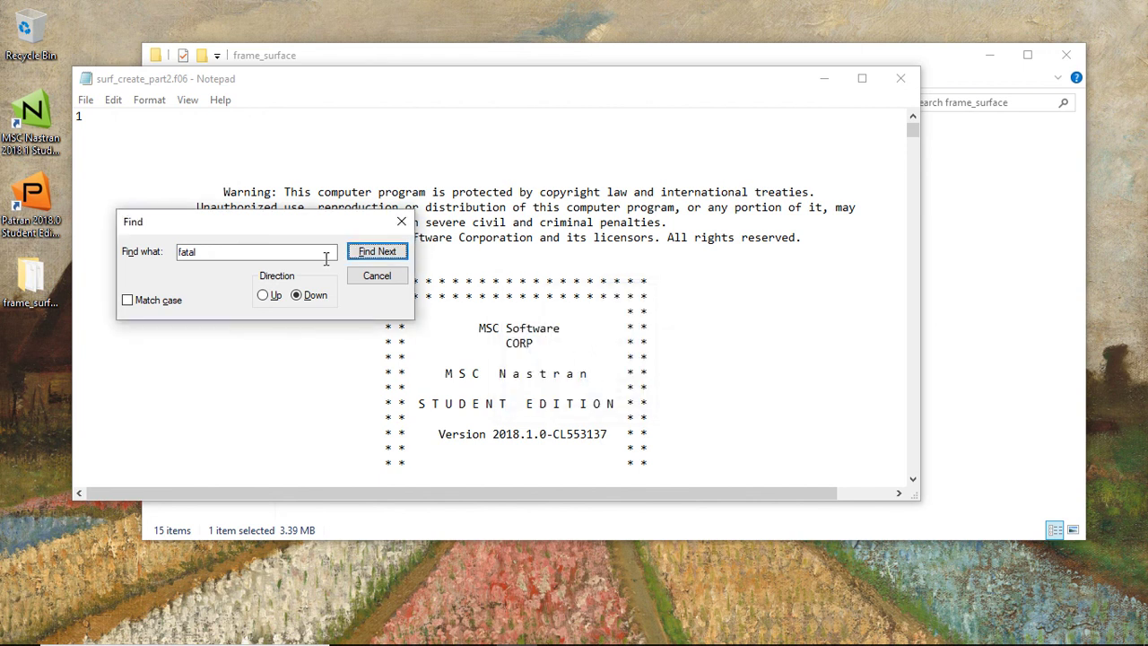
drag(300, 257, 95, 239)
text(w)
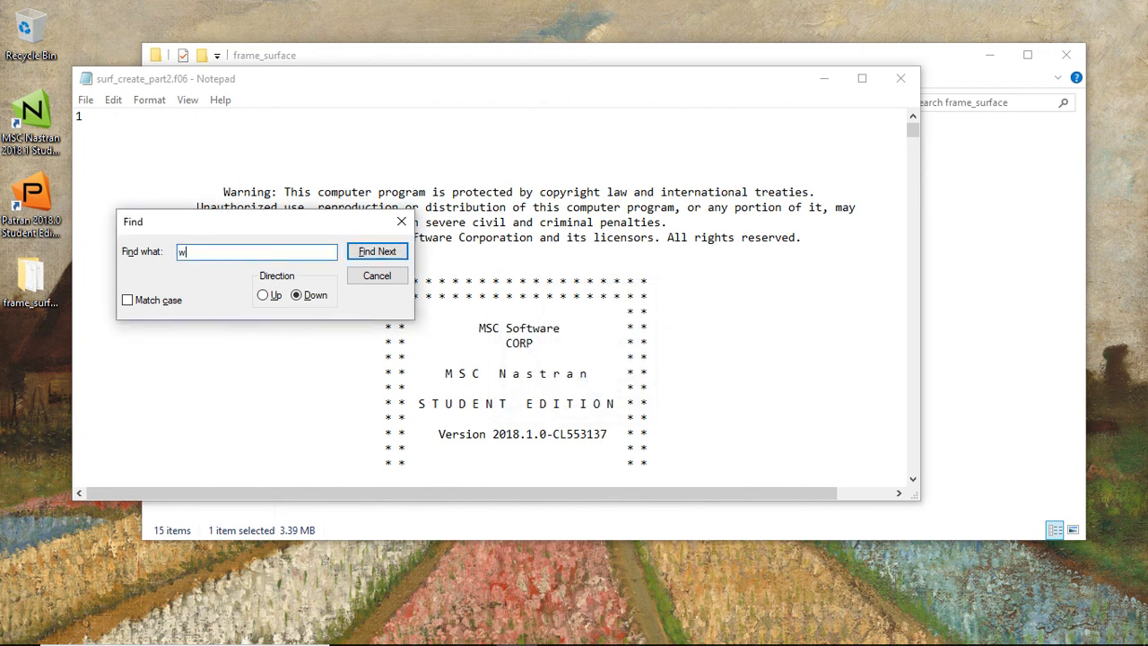
text(arning)
click(377, 251)
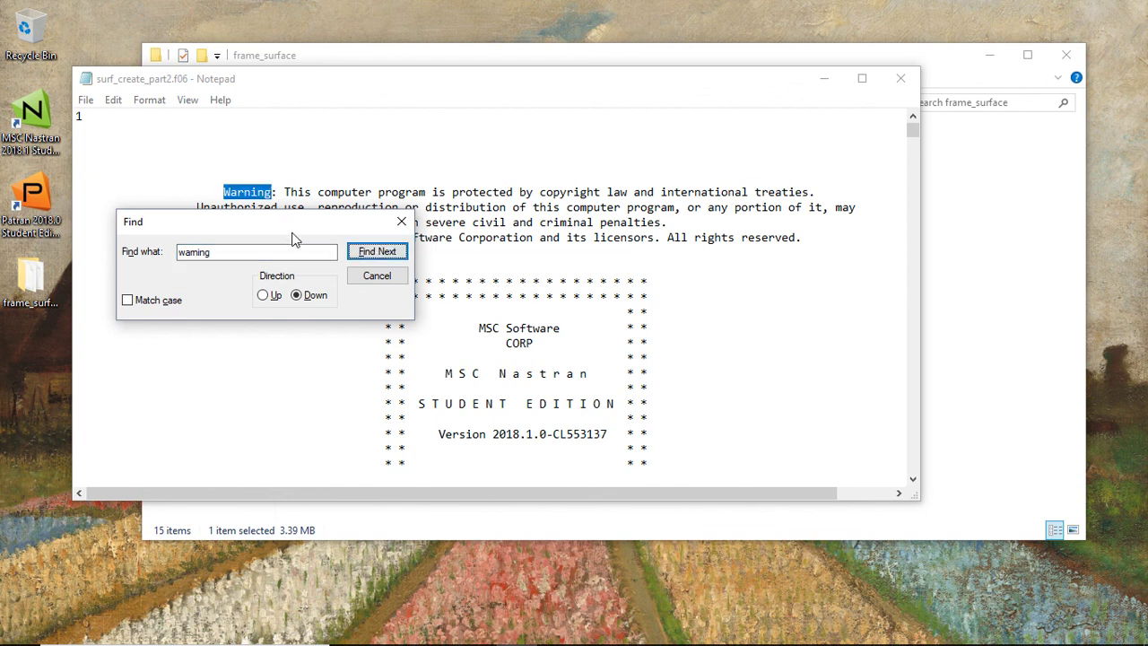
drag(278, 228, 581, 313)
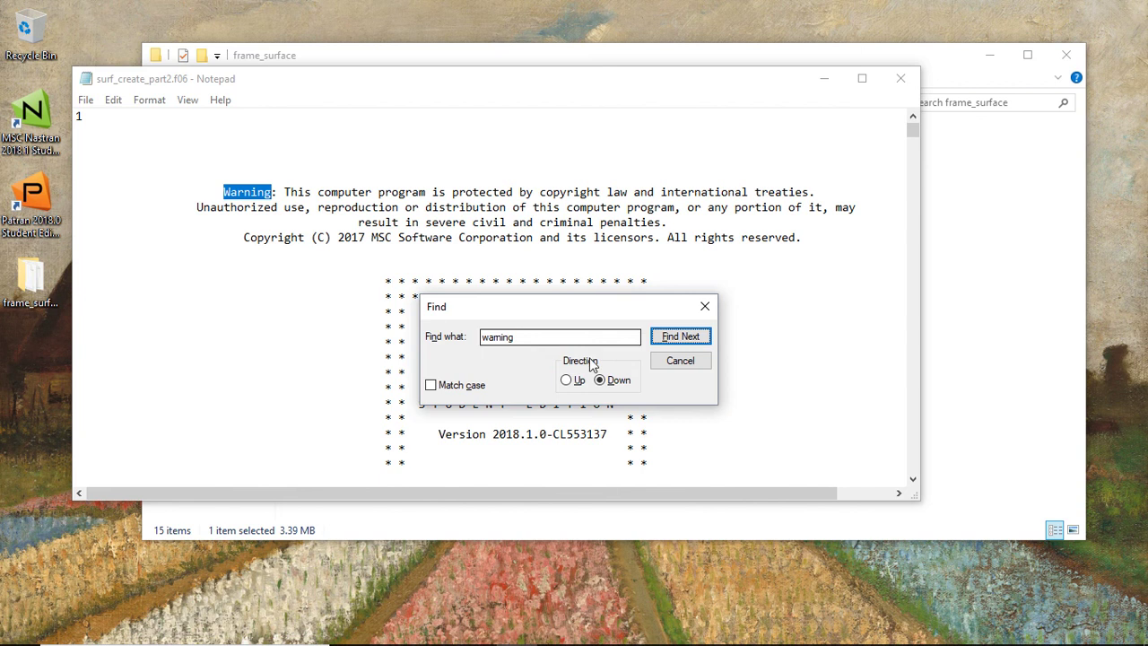
click(688, 338)
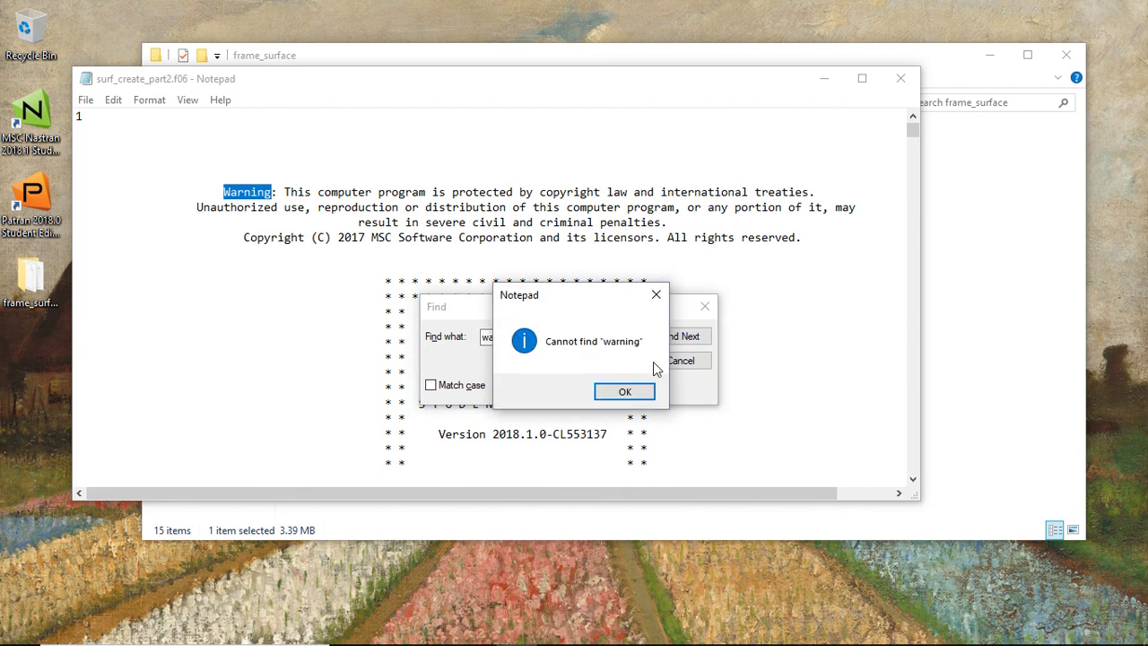
click(625, 395)
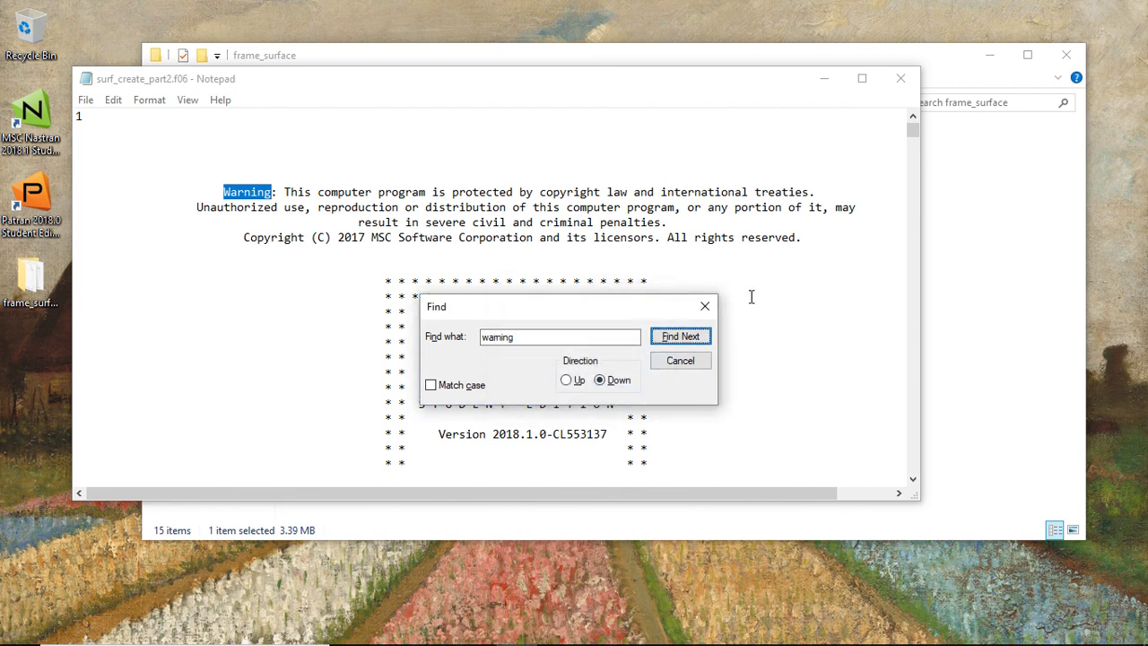
- End the search, check the end-of-job section of the .f06 output and close the file
click(706, 306)
drag(913, 130, 894, 490)
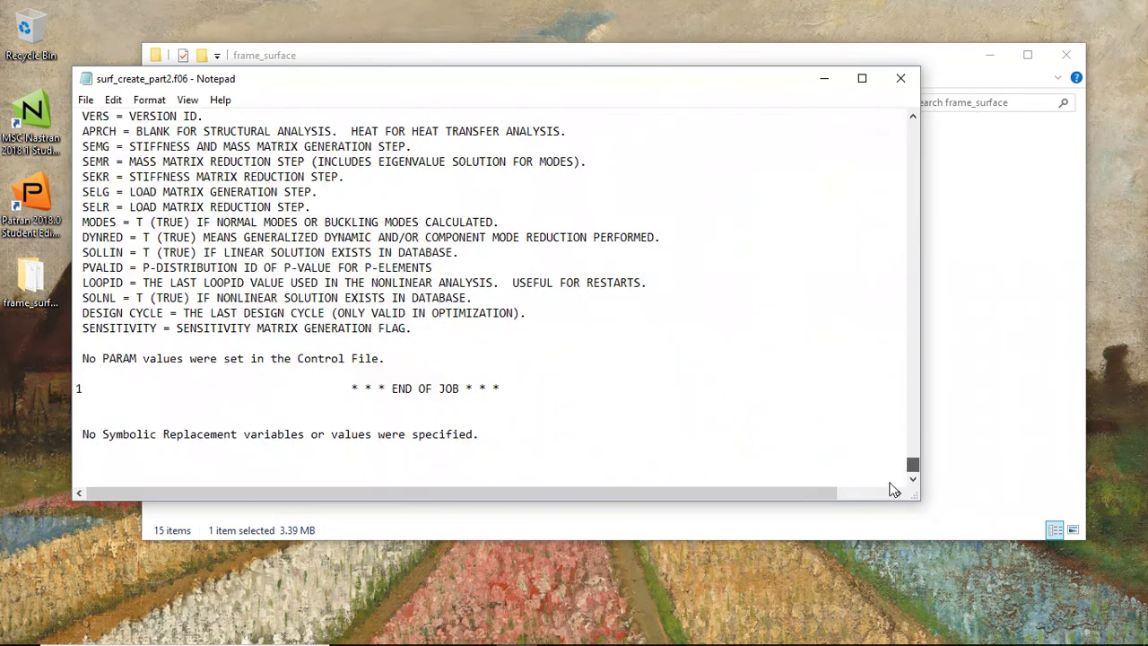
click(901, 78)
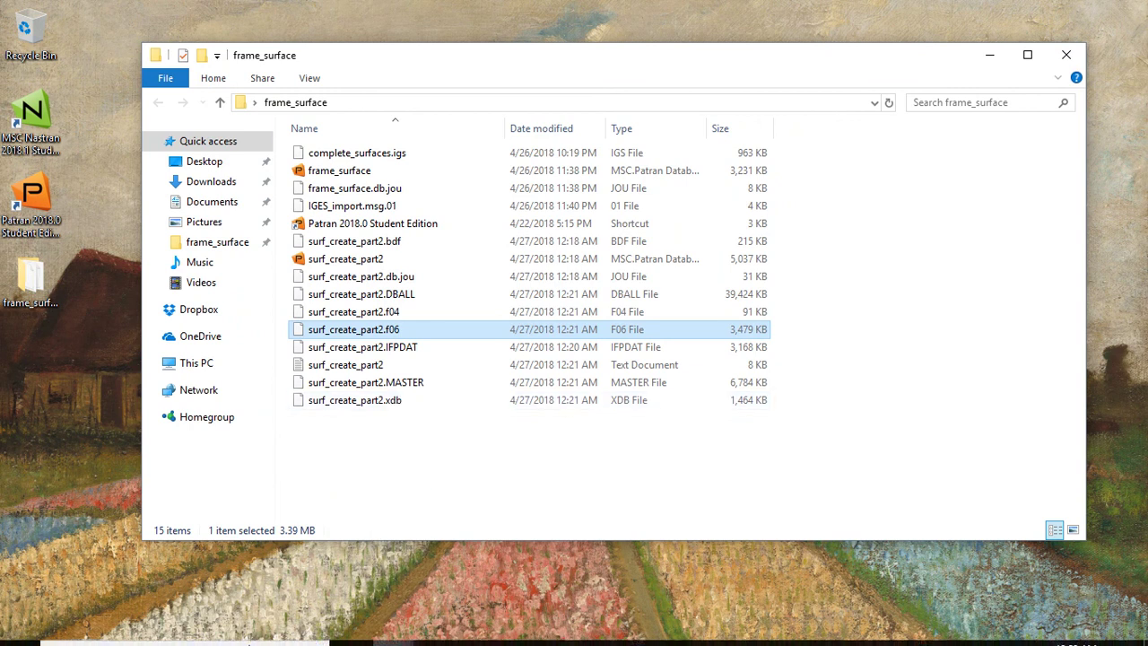
- Switch to Patran and attach the results file surf_create_part2.xdb to the surf_create_part2 job as result entities
mouse_move(395, 642)
click(475, 631)
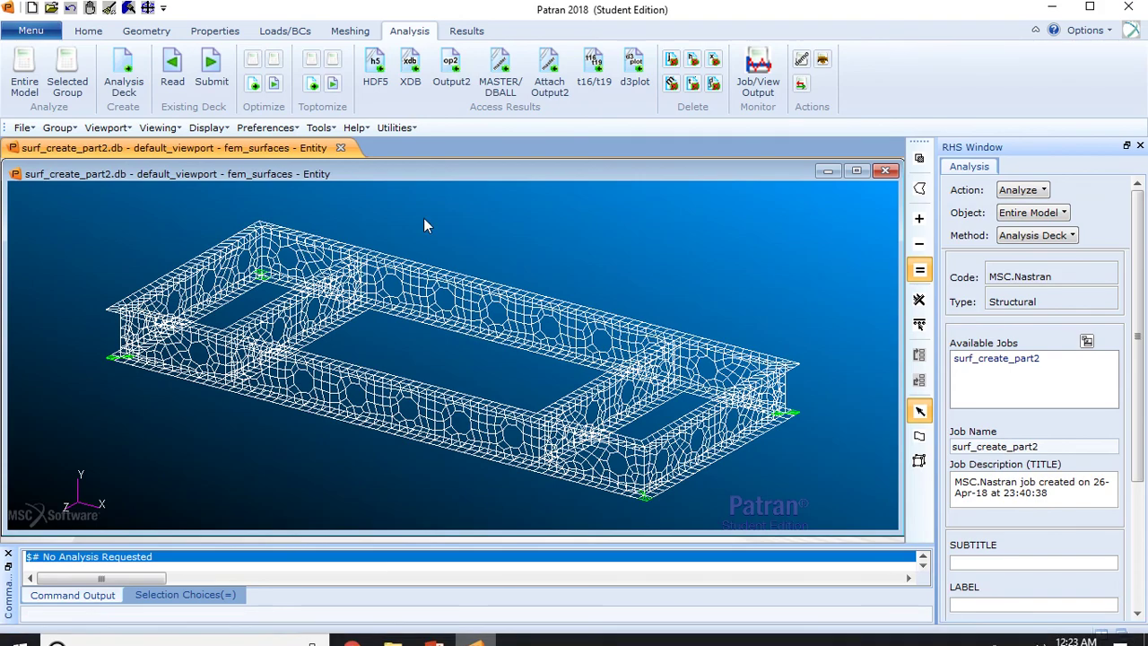
click(423, 80)
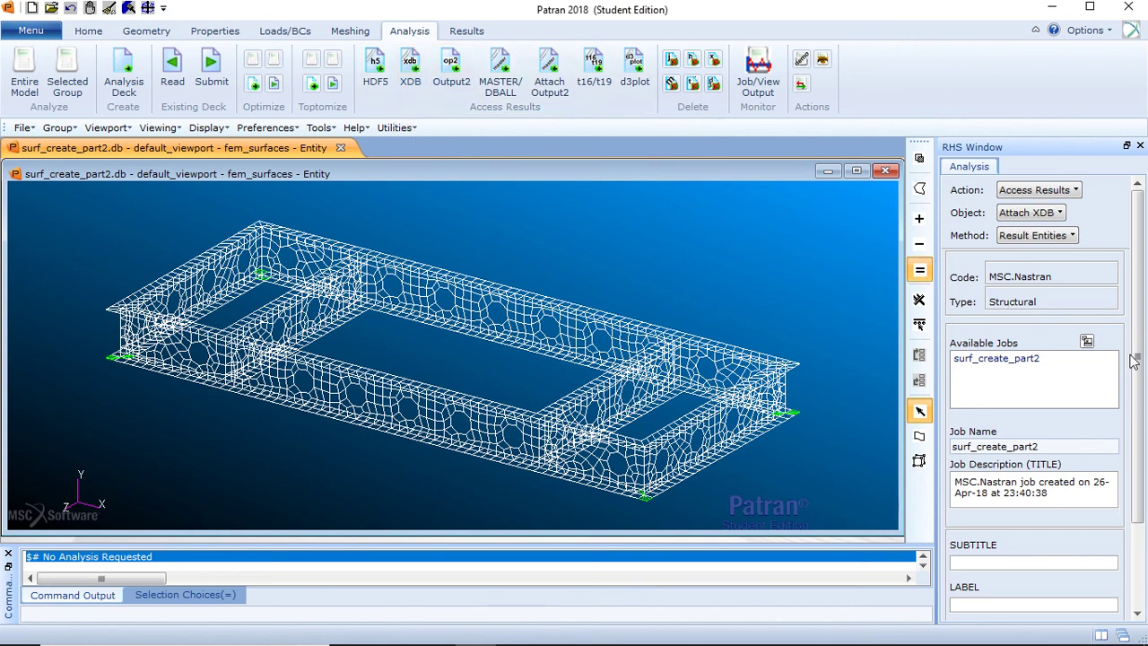
drag(1136, 361, 1138, 455)
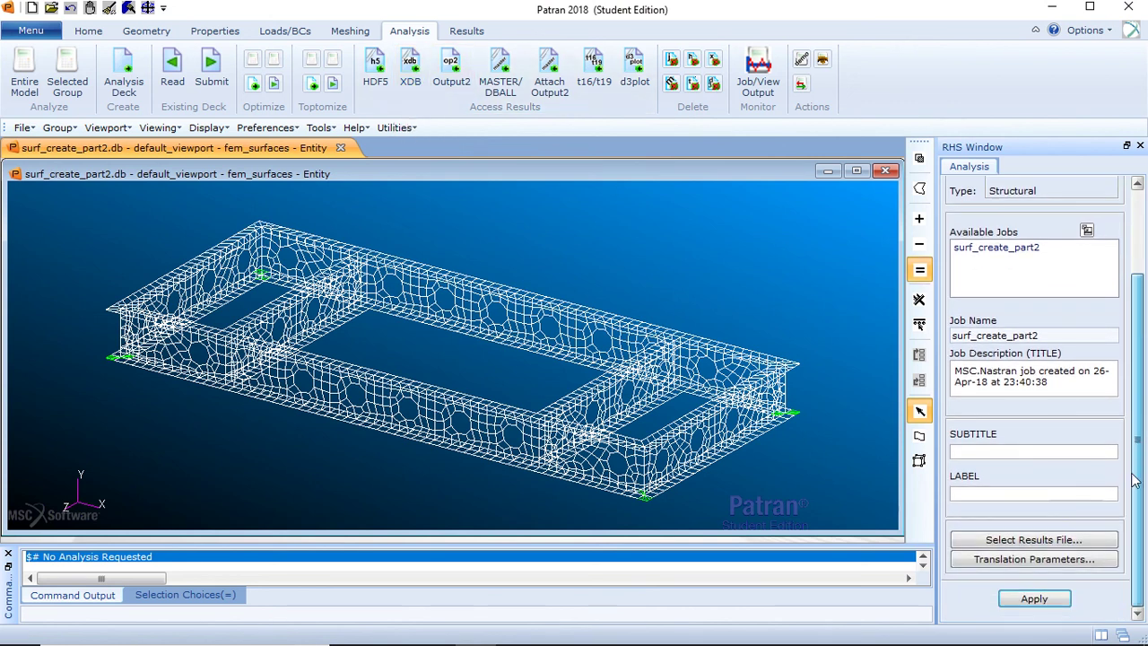
click(1067, 541)
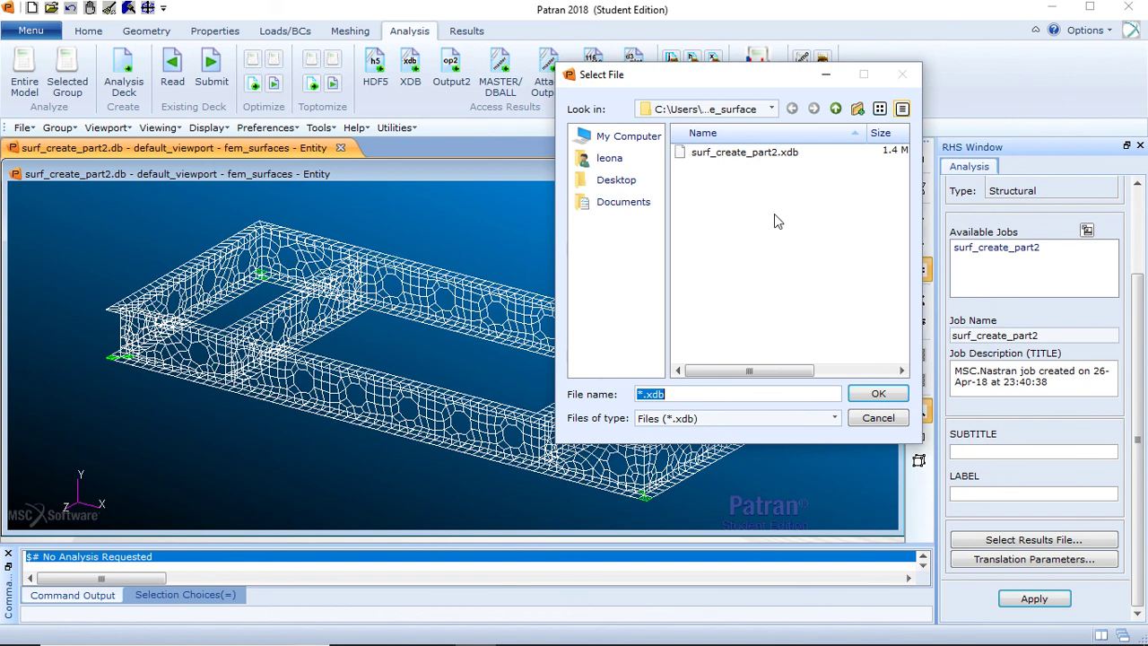
click(745, 154)
click(878, 394)
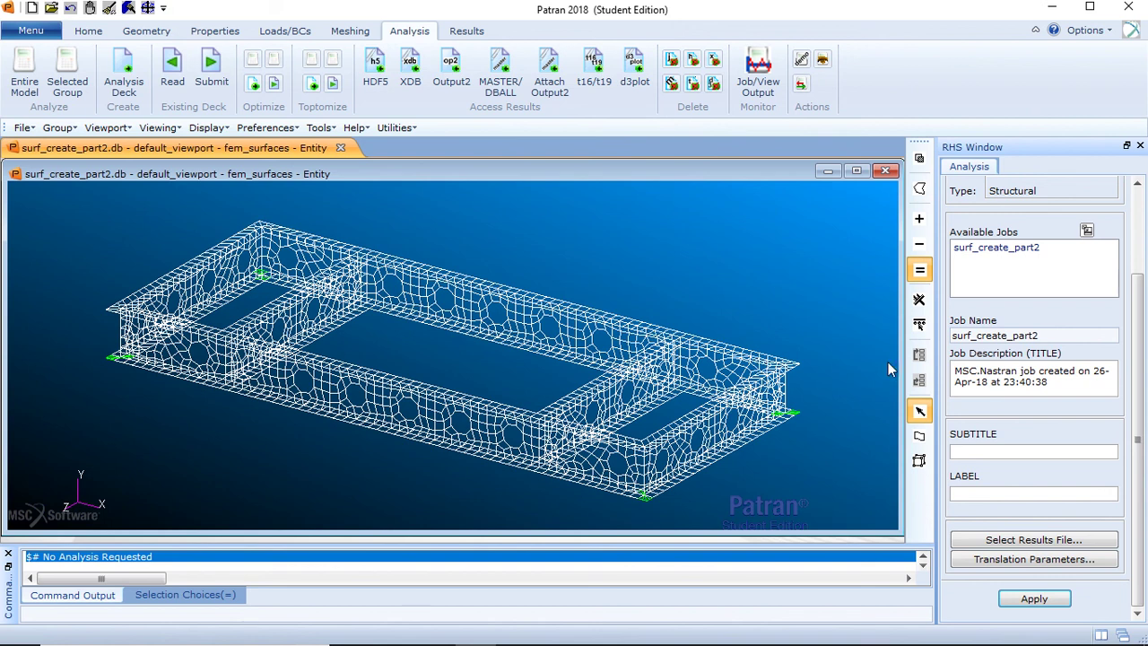
click(1032, 601)
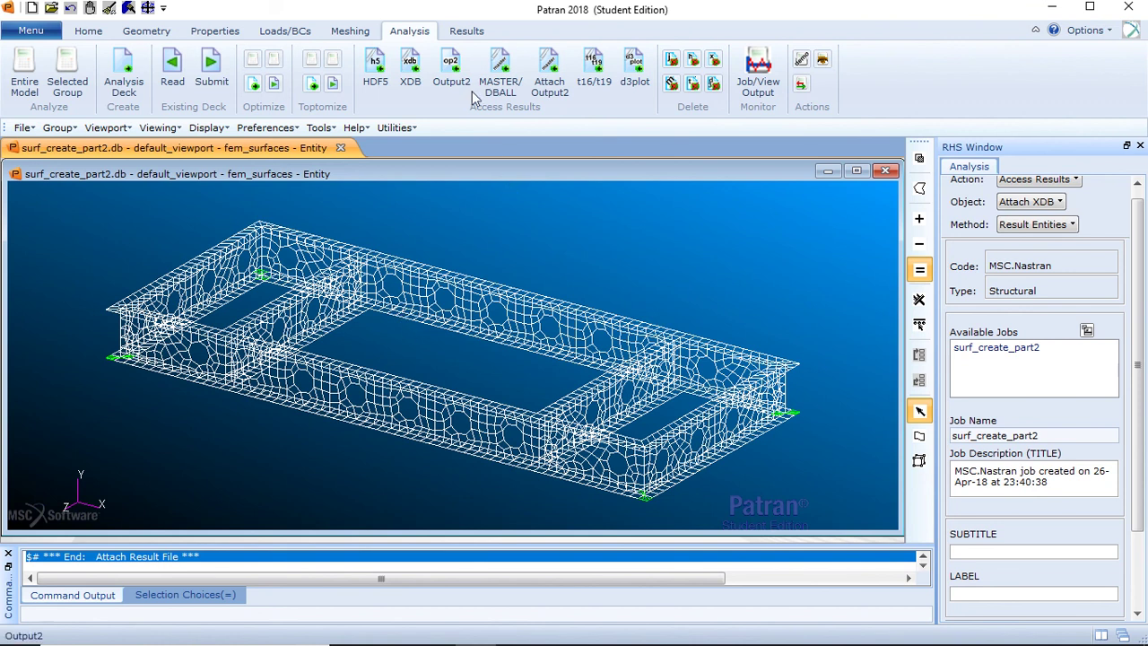
- Toggle the results spectrum display and start a deformation plot for the frame
click(457, 32)
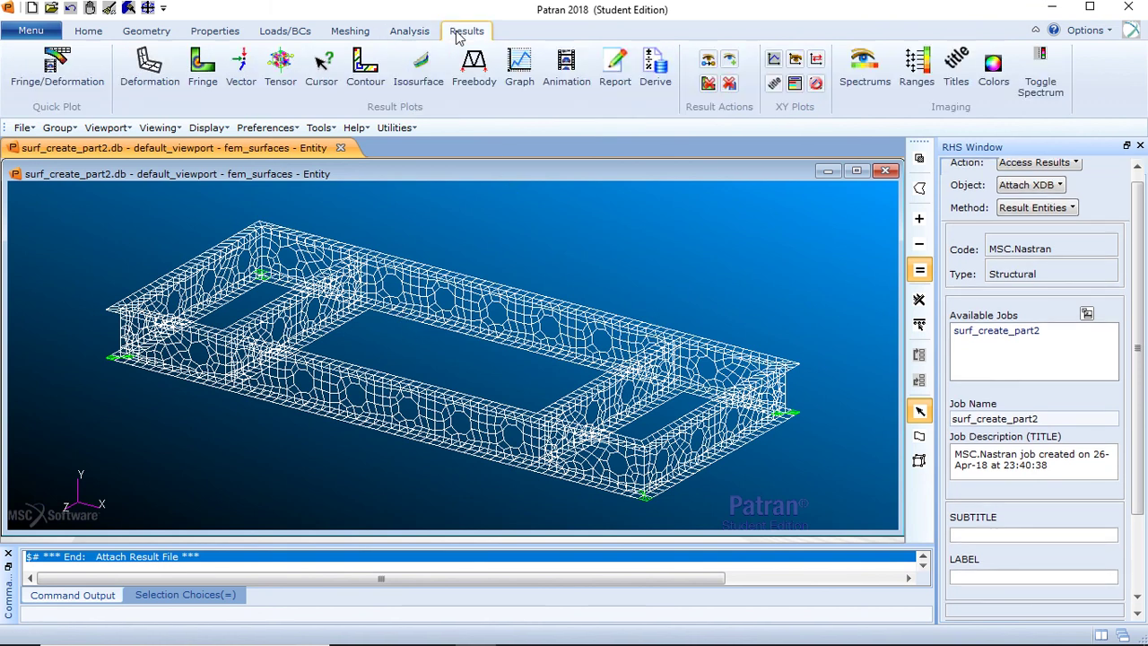
click(1040, 72)
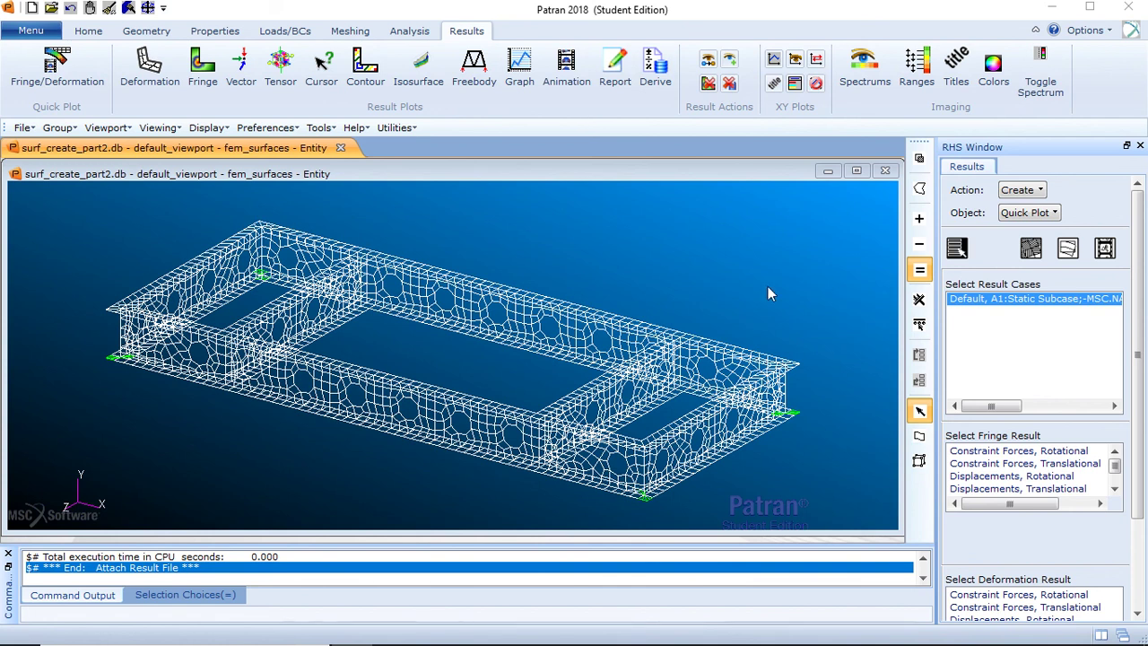
click(152, 71)
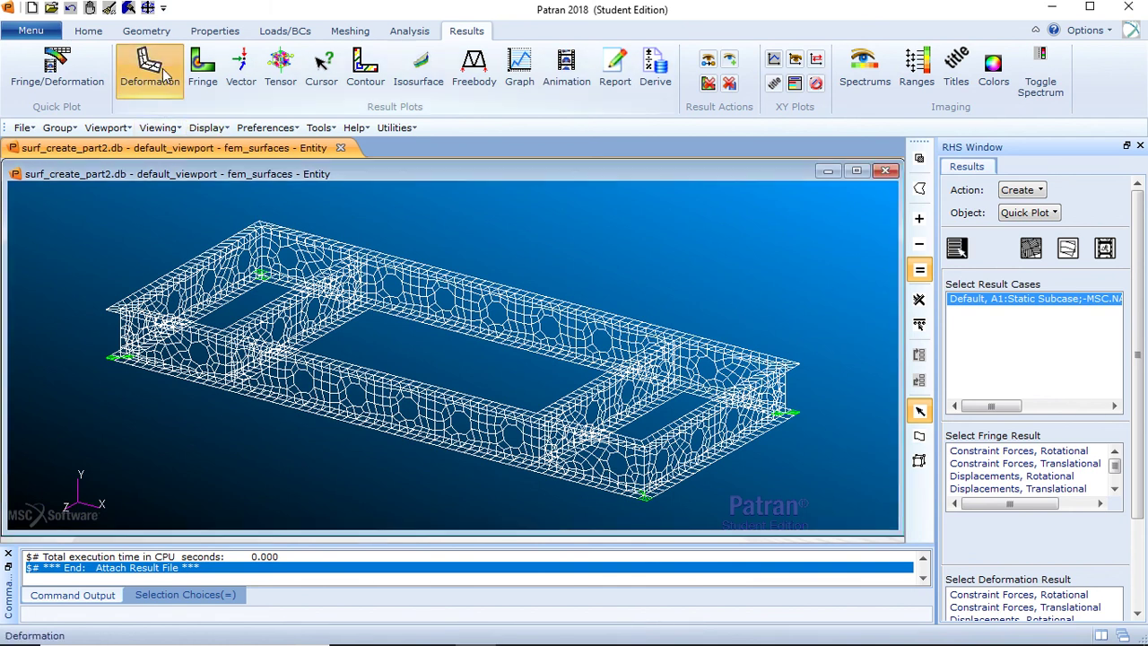